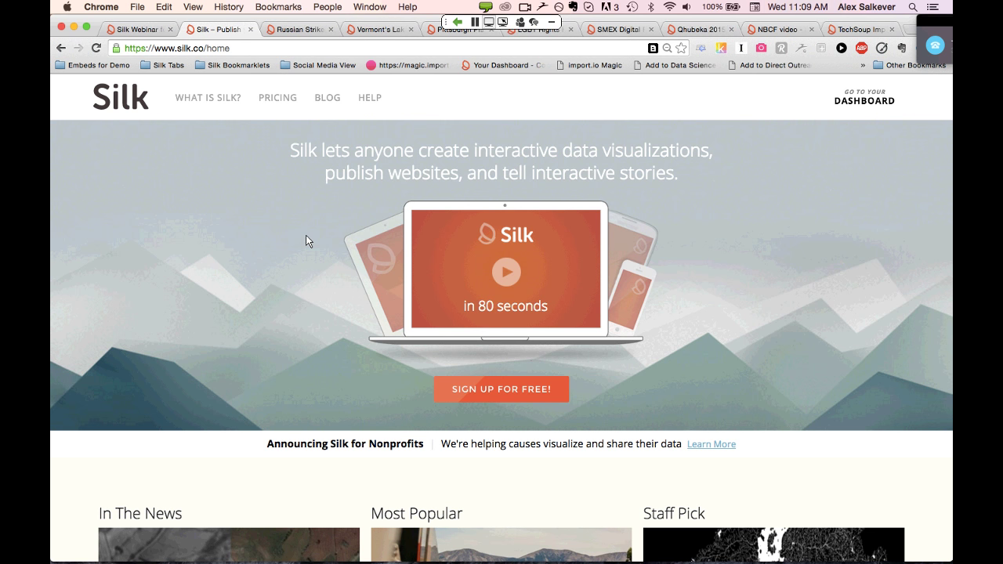
scroll(307, 240, down, 5)
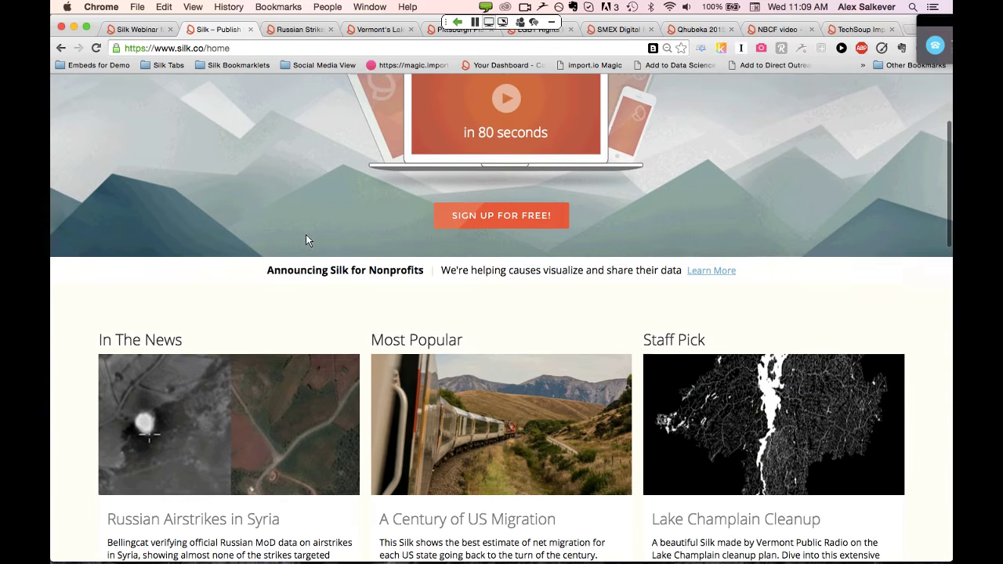
scroll(306, 235, down, 6)
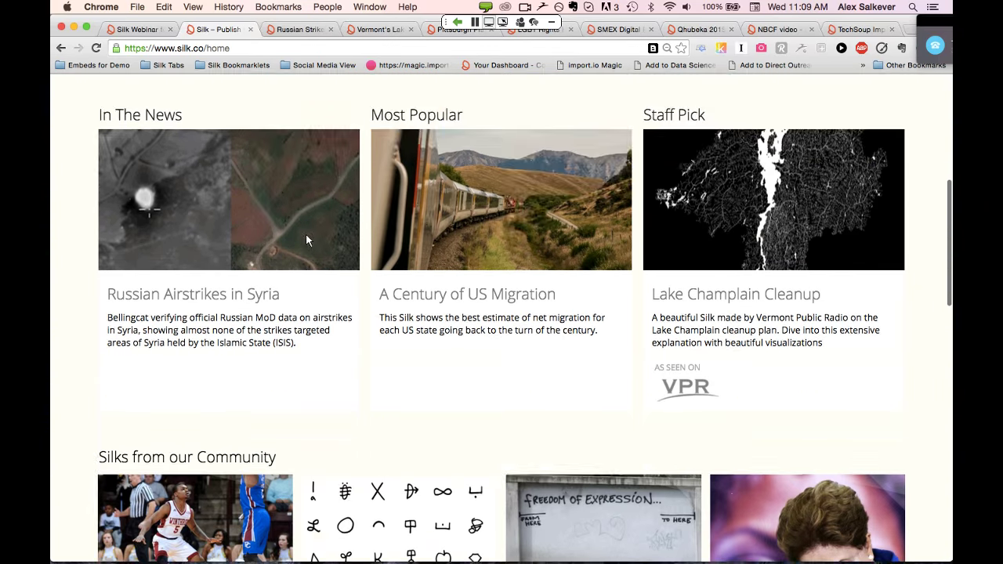
scroll(306, 235, down, 8)
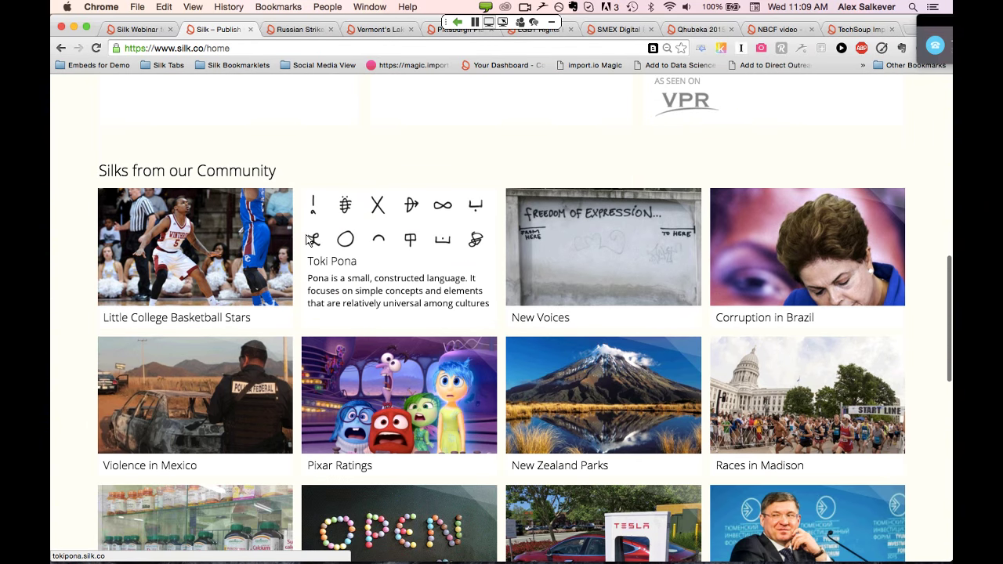
mouse_move(205, 233)
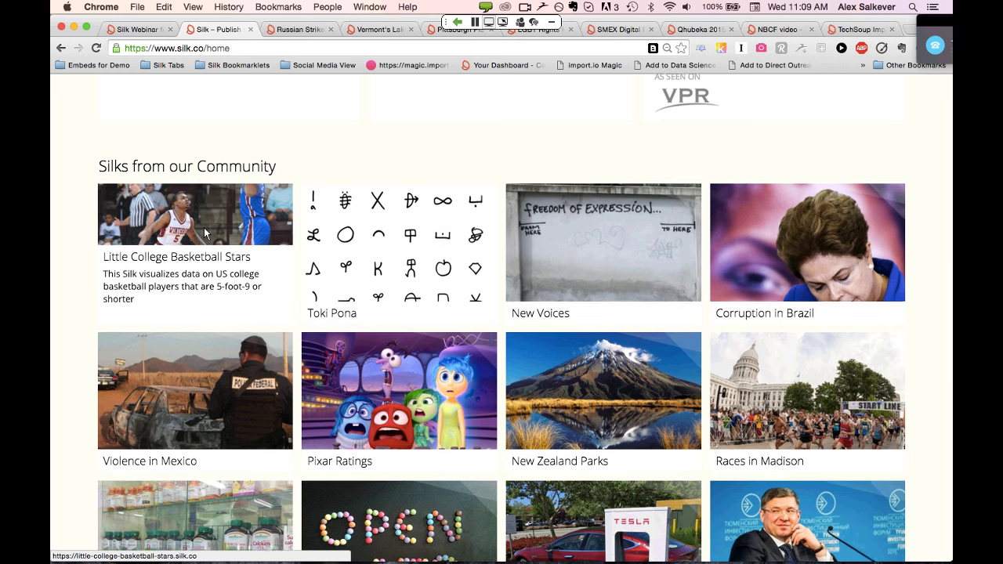
scroll(206, 233, down, 1)
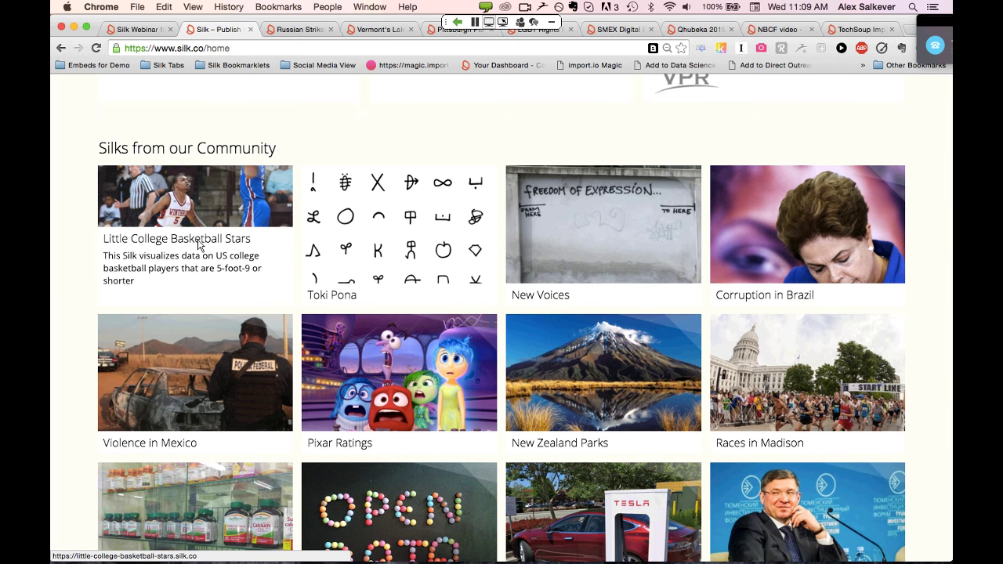
scroll(200, 246, down, 1)
scroll(198, 245, down, 5)
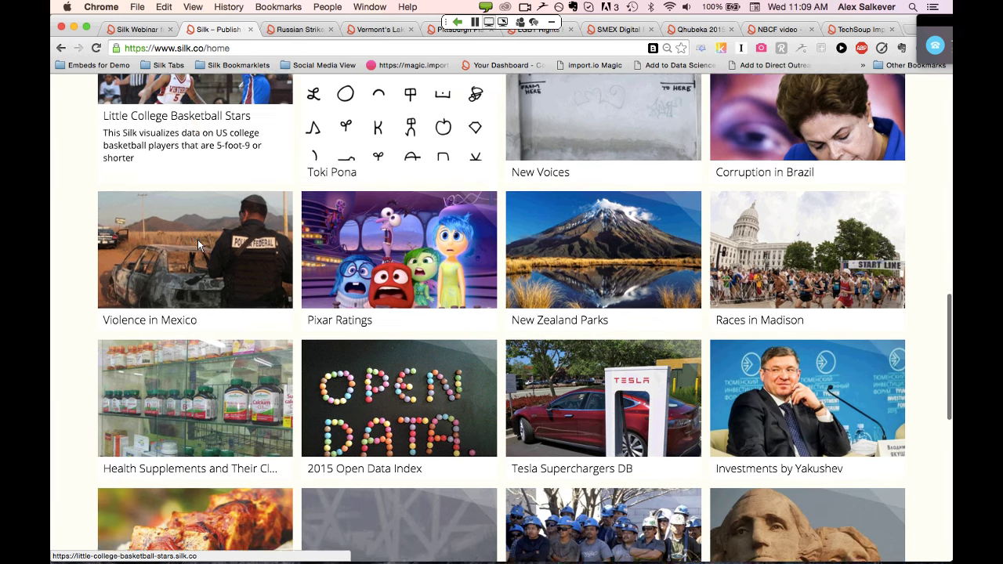
mouse_move(729, 232)
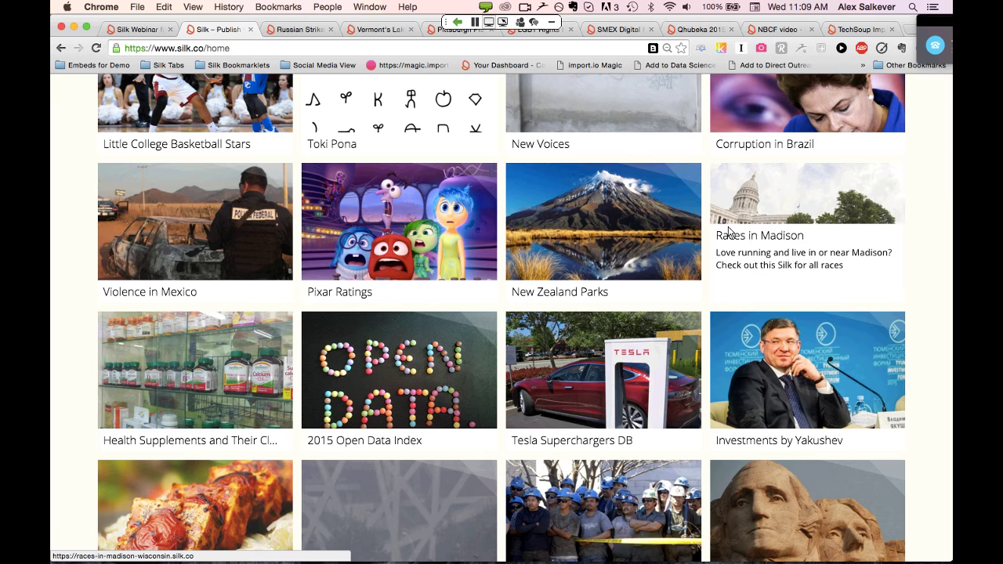
scroll(728, 229, down, 3)
scroll(729, 227, down, 4)
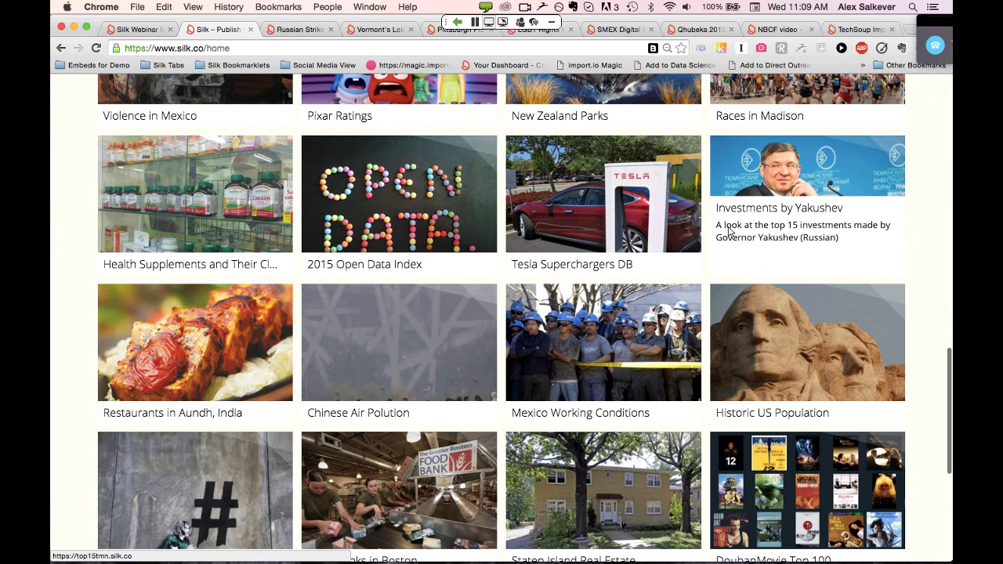
scroll(728, 227, down, 7)
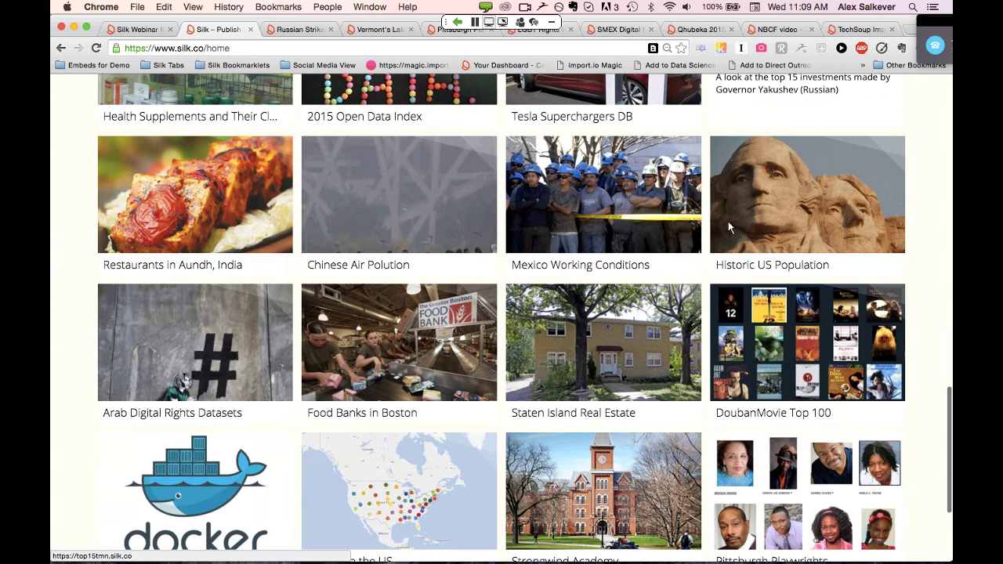
scroll(646, 254, down, 2)
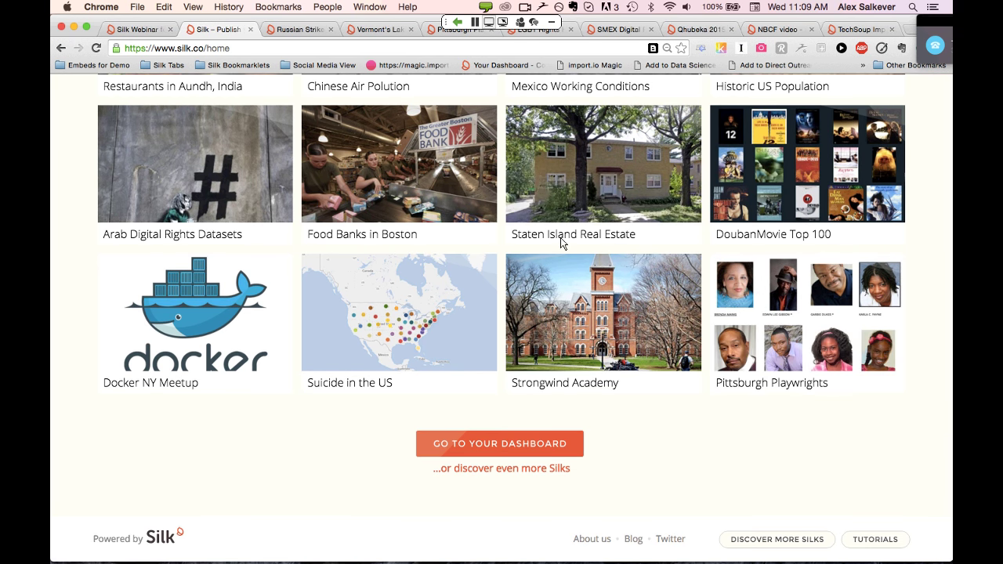
scroll(522, 232, up, 2)
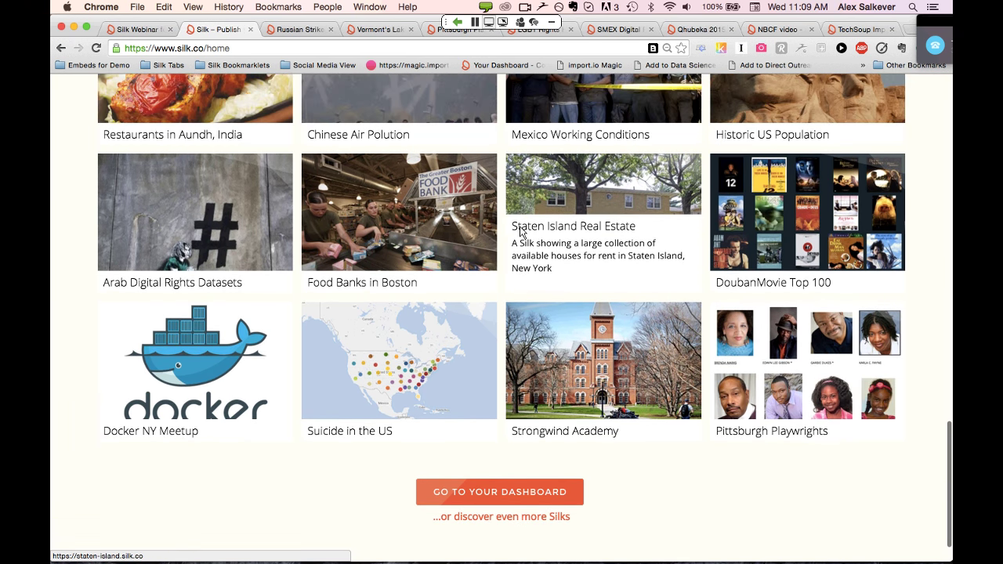
scroll(521, 232, up, 1)
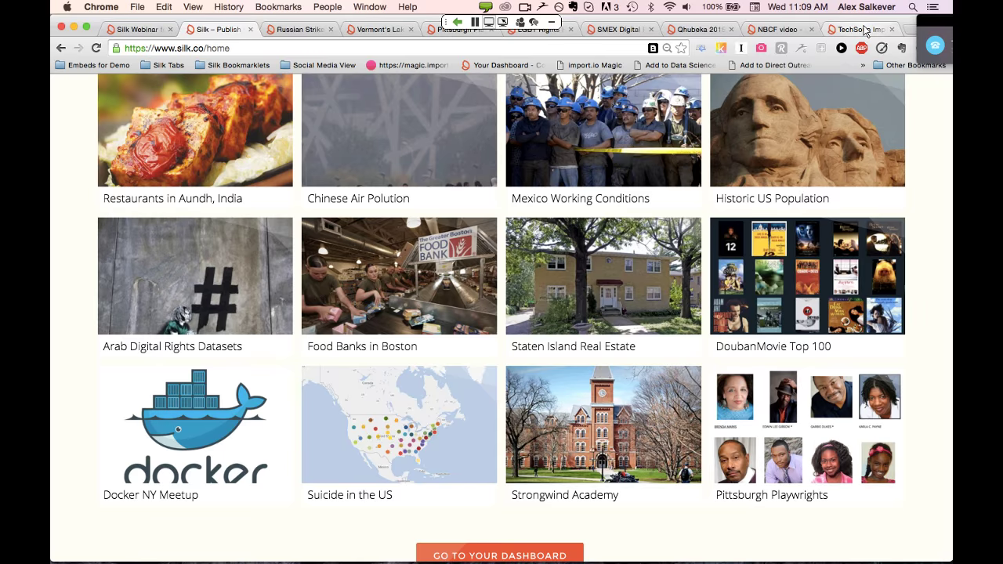
Switch to the TechSoup Impact Stories site and show the Latvian Libraries story card on its world map
click(865, 30)
scroll(640, 189, up, 4)
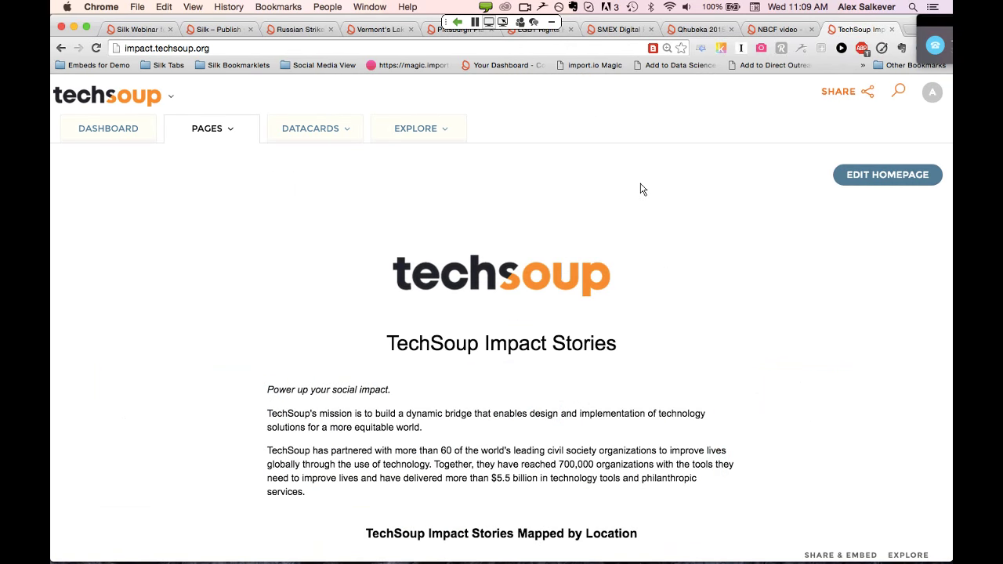
scroll(640, 189, down, 5)
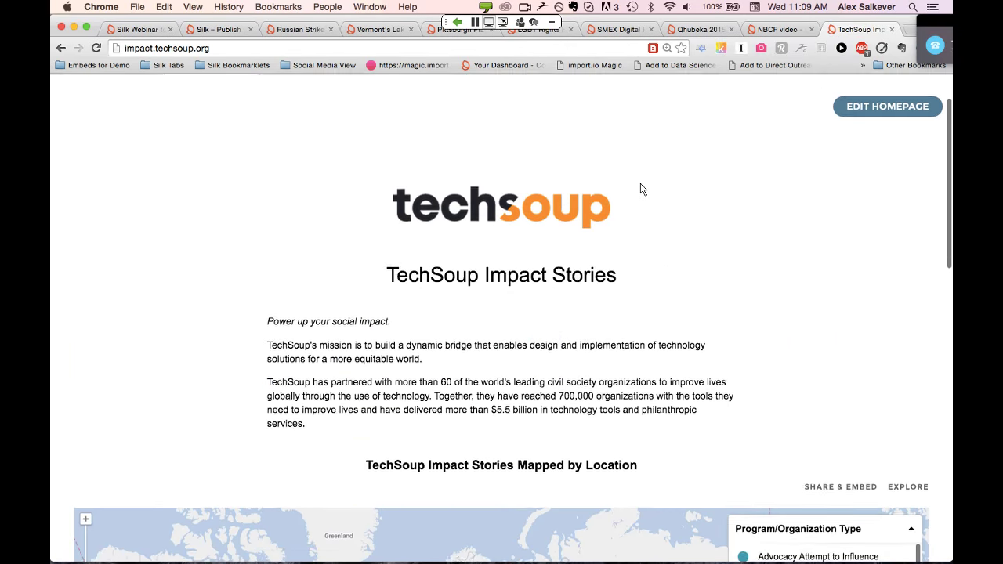
scroll(640, 189, down, 4)
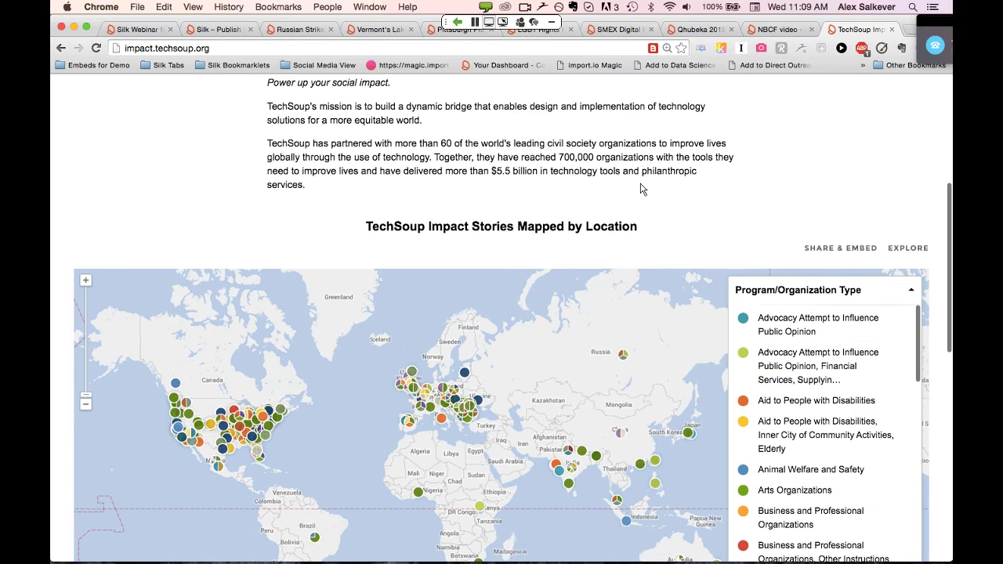
scroll(640, 189, down, 5)
mouse_move(466, 192)
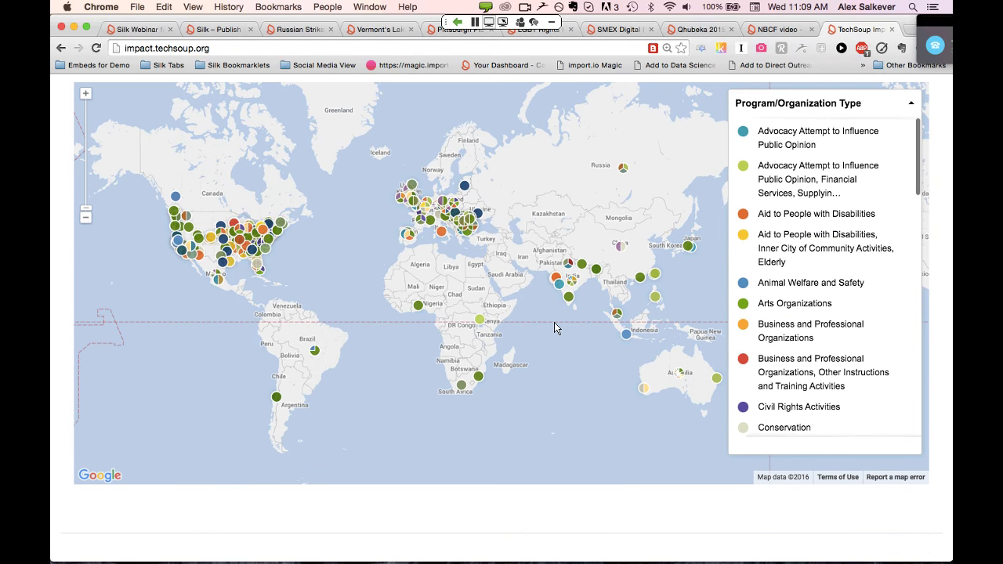
scroll(554, 323, down, 1)
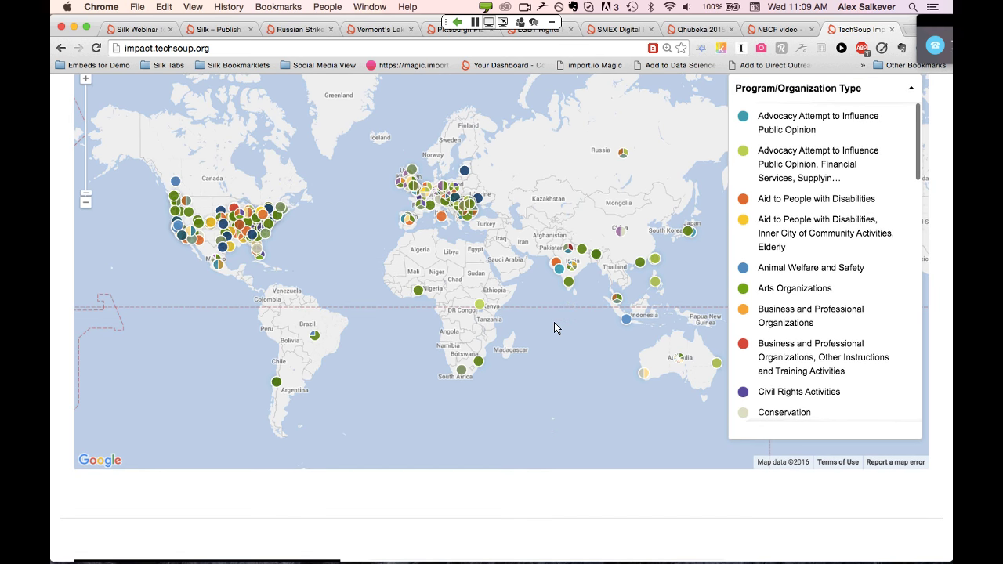
click(465, 171)
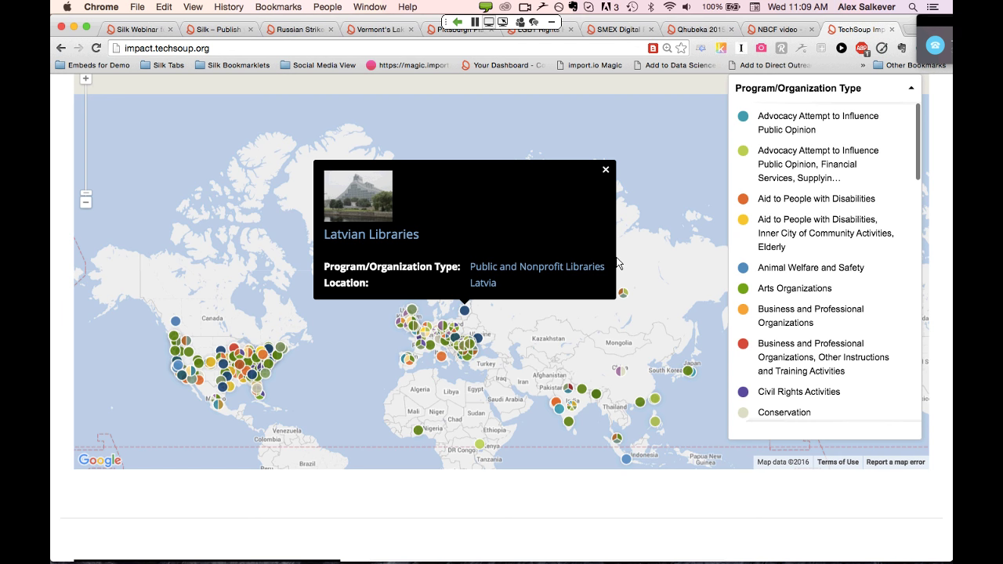
Open the full Latvian Libraries datacard page, look through it, and bring up the Explore chart-type icons
click(398, 235)
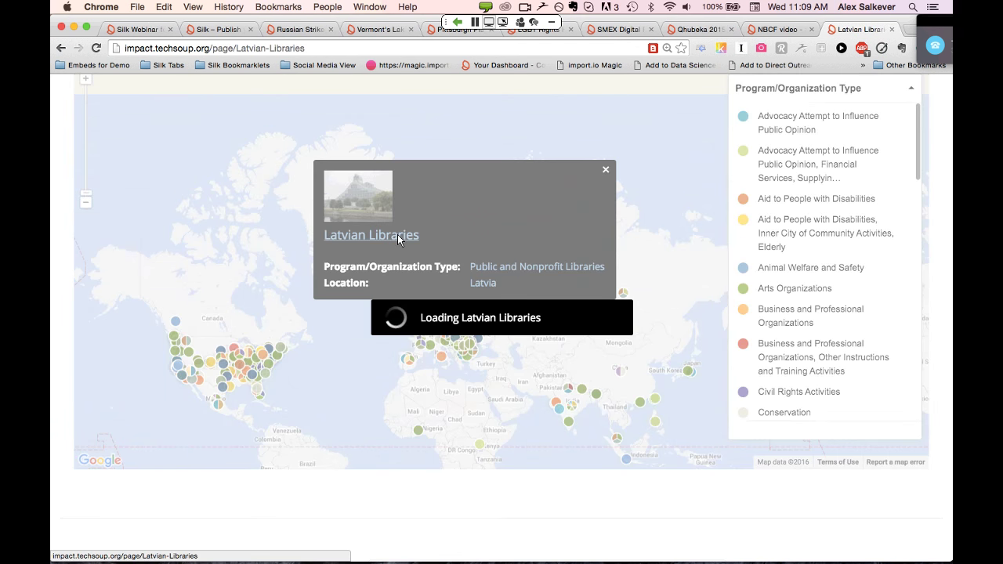
scroll(578, 356, down, 3)
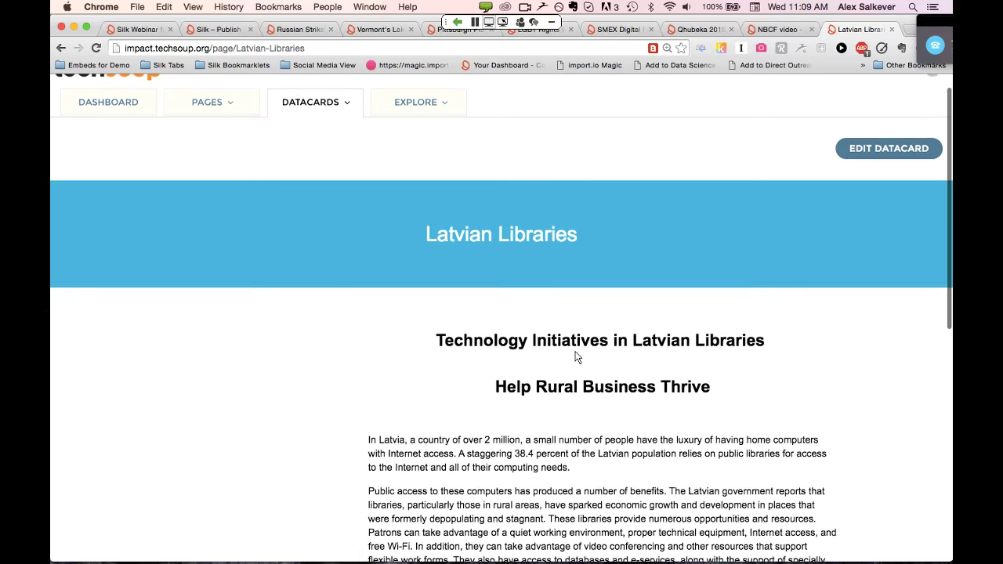
scroll(578, 357, down, 6)
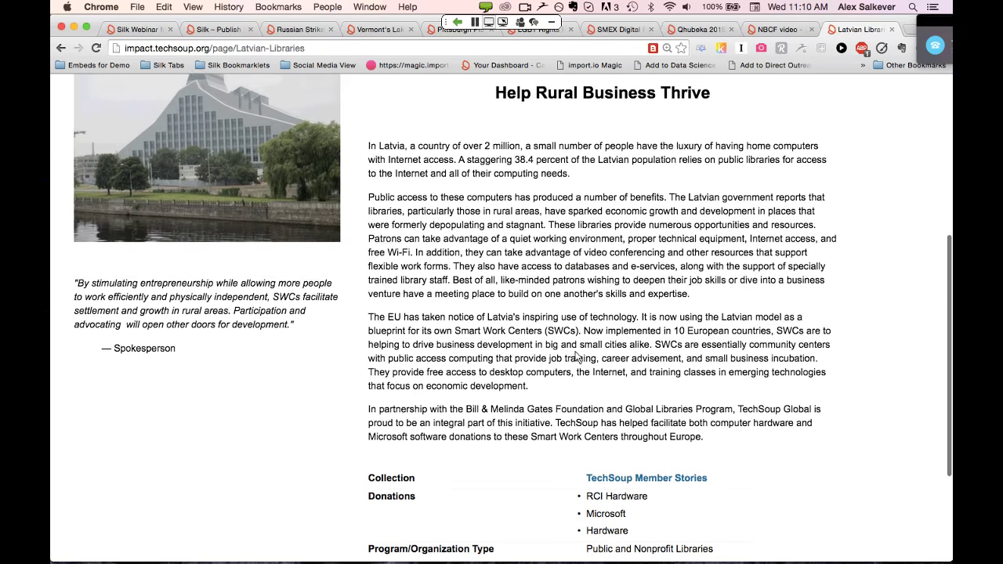
scroll(396, 315, down, 4)
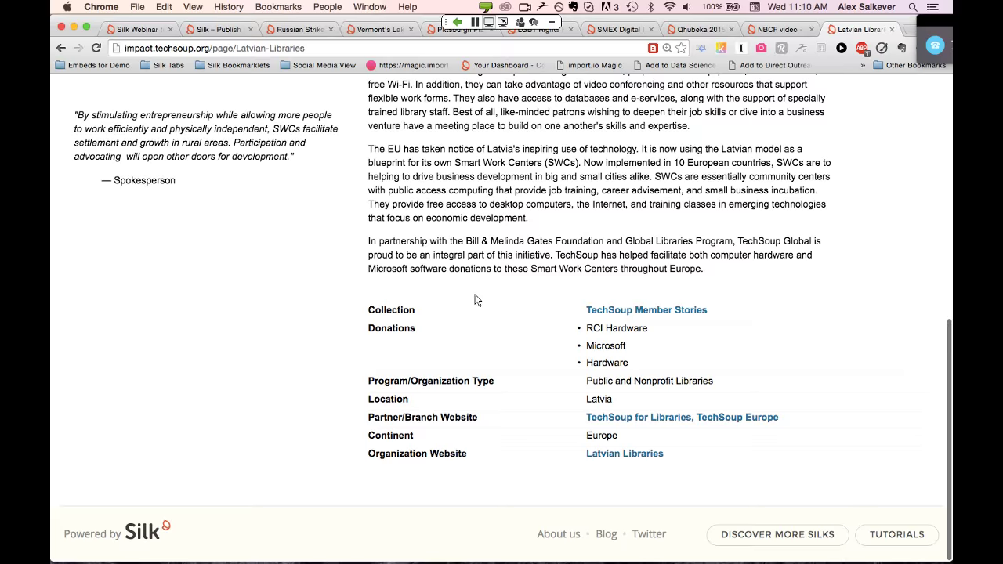
scroll(476, 302, up, 12)
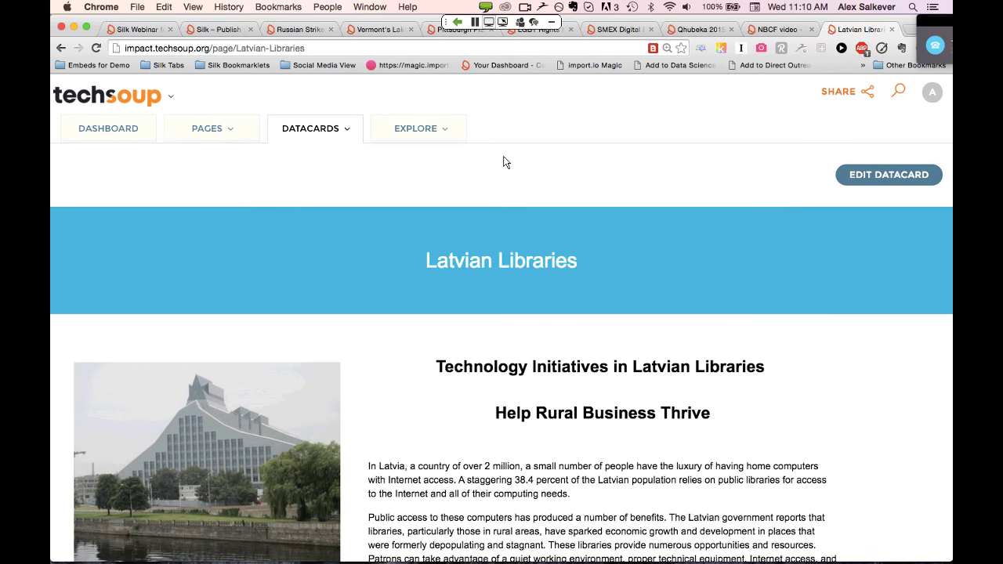
click(446, 134)
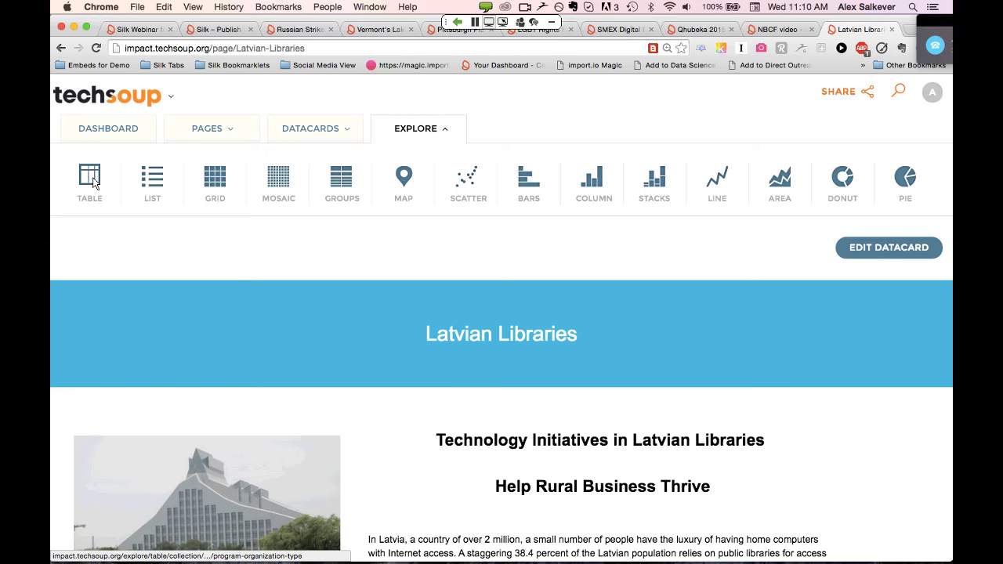
Show the Member Stories datacards as a table and list the columns available to add
click(91, 180)
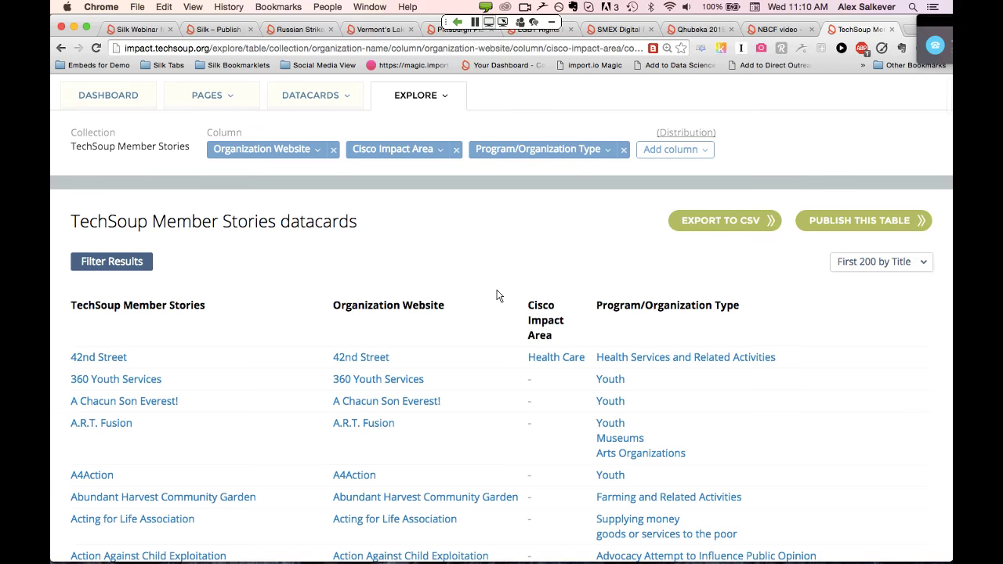
scroll(497, 296, down, 3)
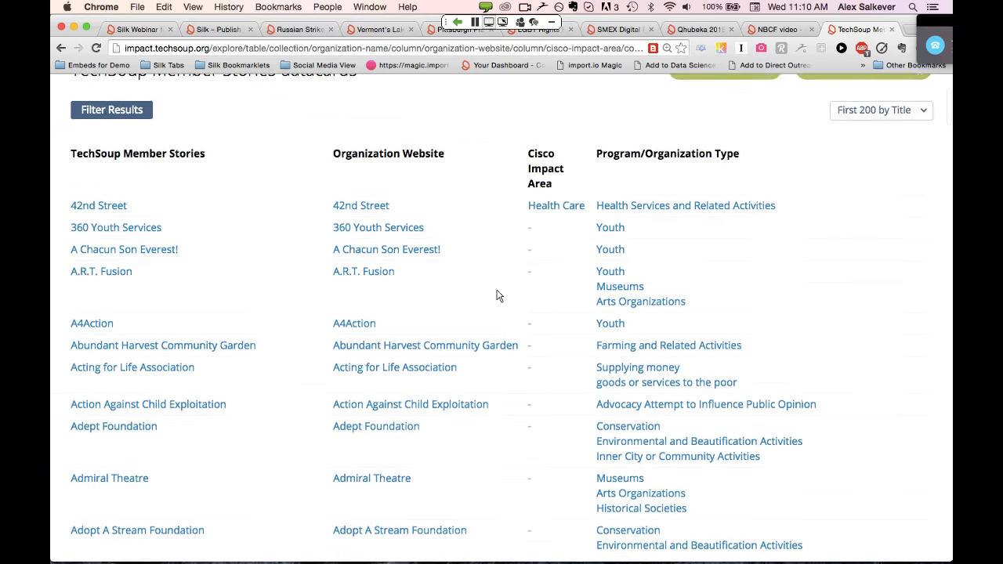
scroll(497, 296, down, 5)
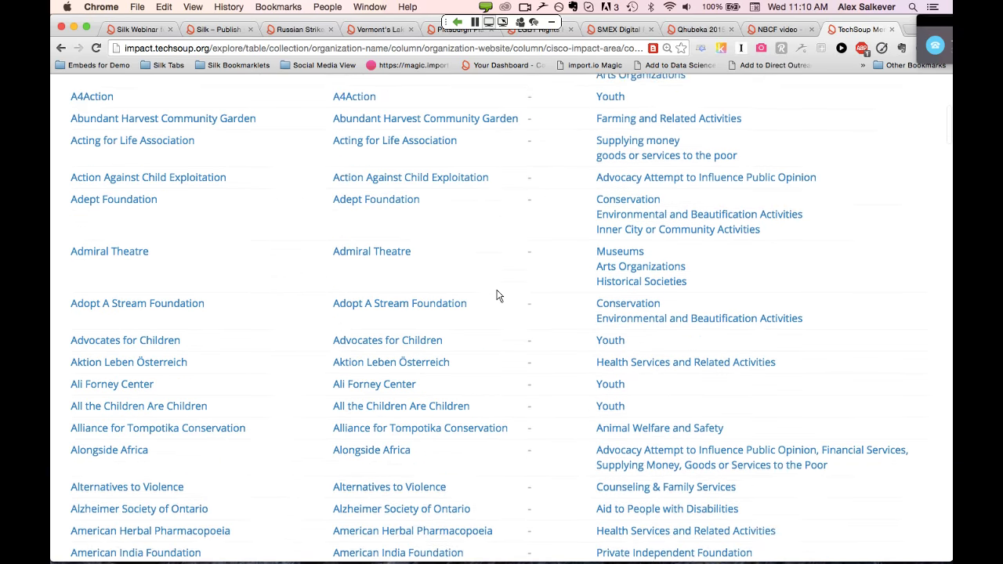
scroll(497, 296, down, 4)
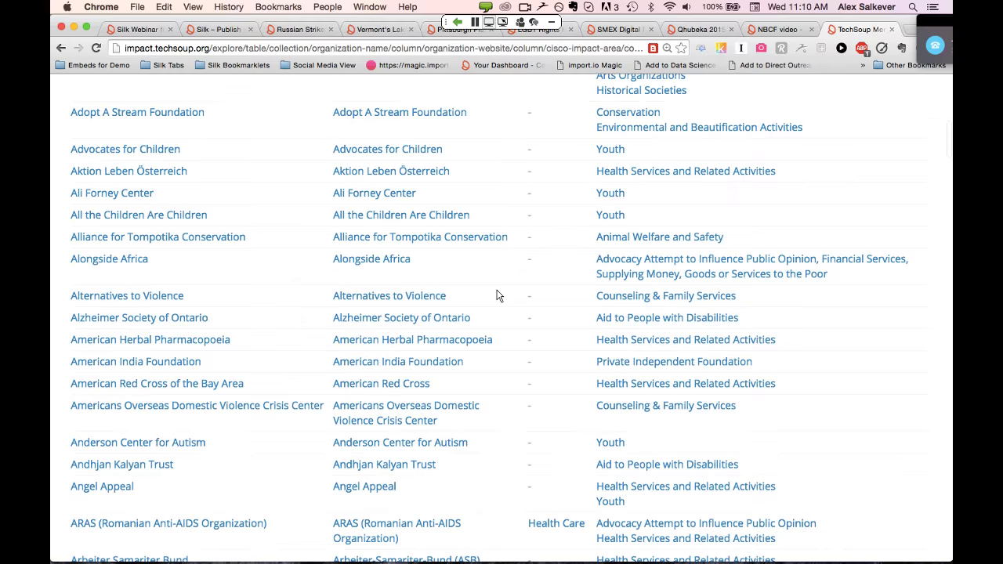
scroll(497, 295, down, 3)
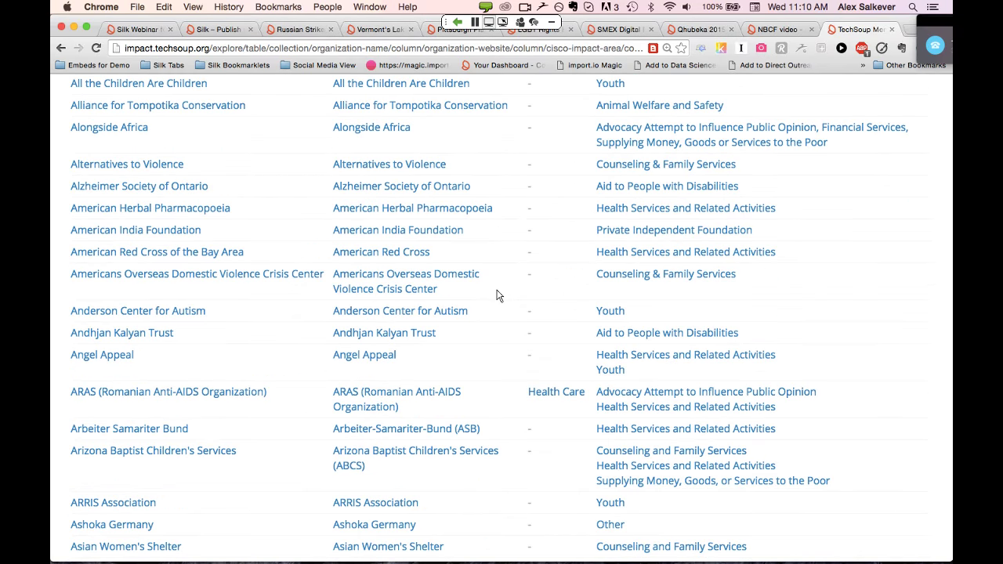
scroll(497, 295, up, 12)
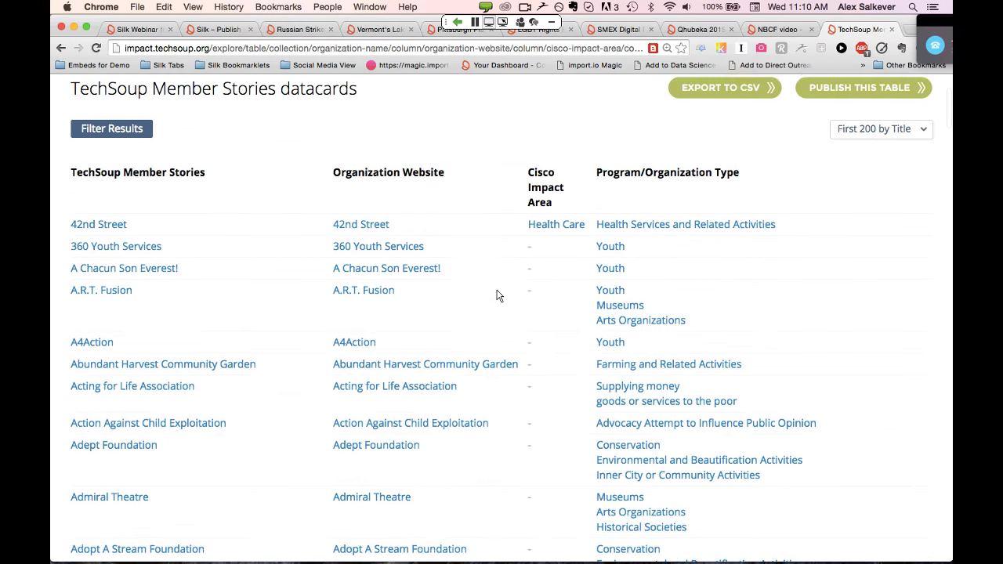
scroll(497, 295, up, 3)
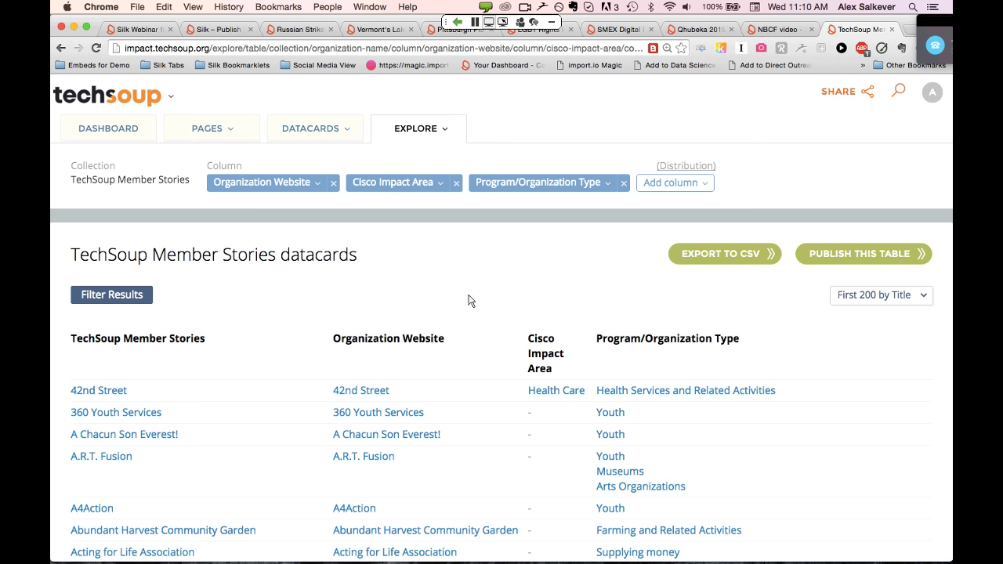
click(705, 186)
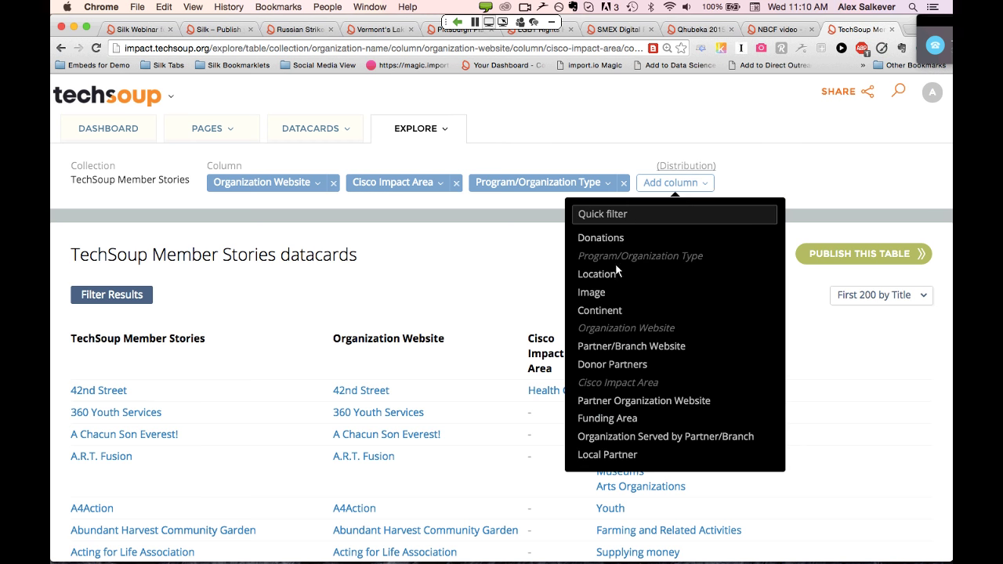
Add a Continent column to the Member Stories table and switch the view to a donut chart
click(600, 311)
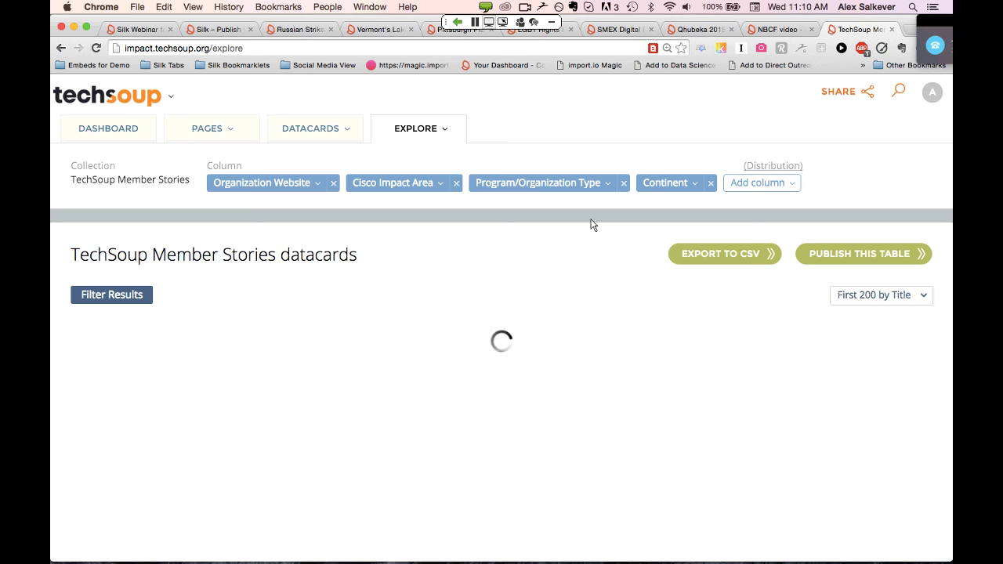
click(444, 135)
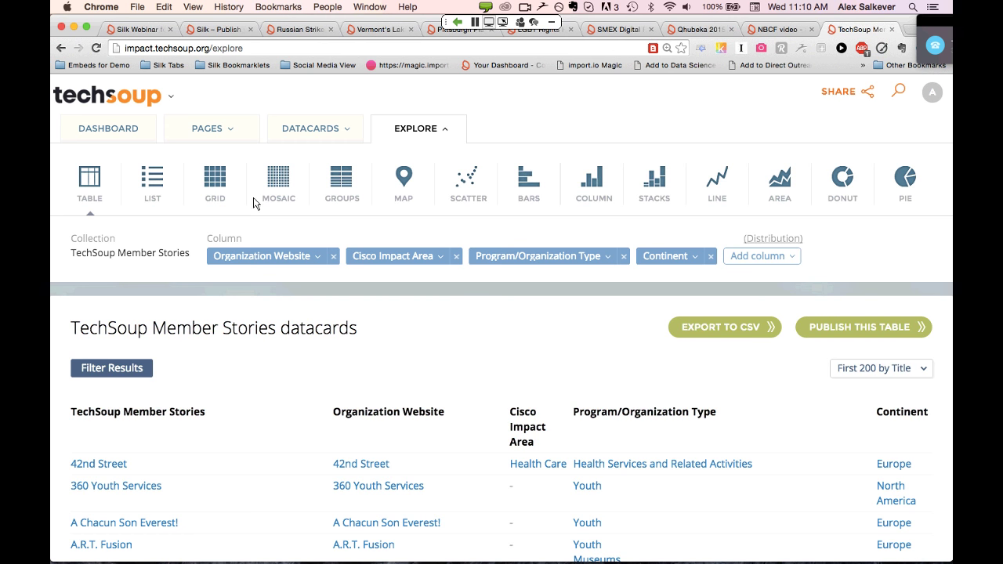
click(845, 182)
scroll(679, 278, down, 2)
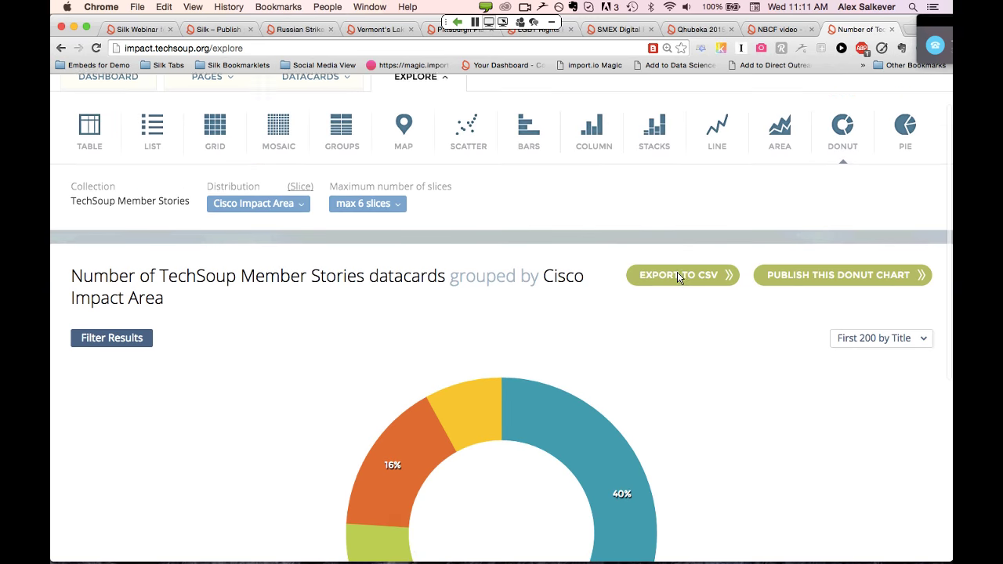
scroll(677, 272, down, 3)
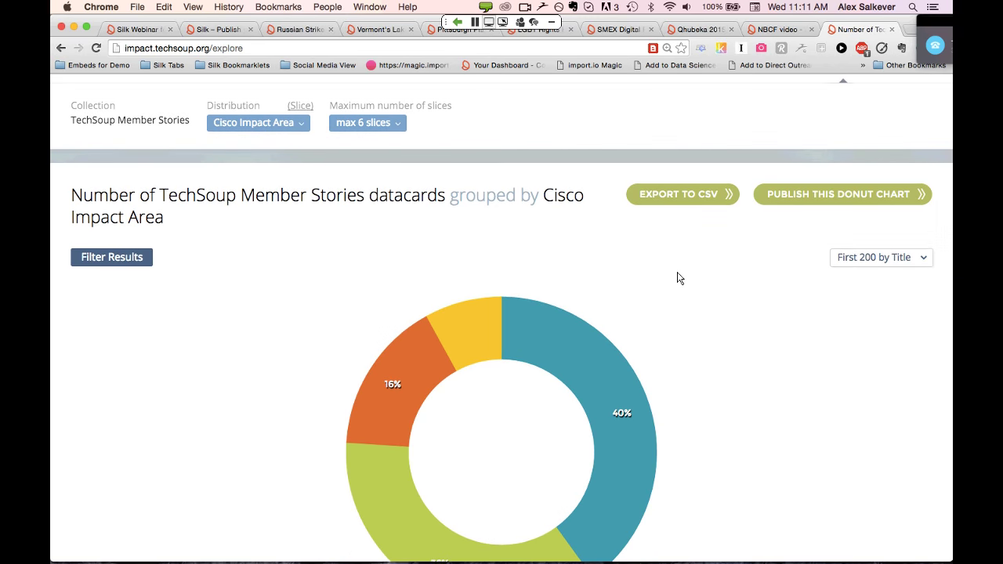
scroll(678, 274, down, 1)
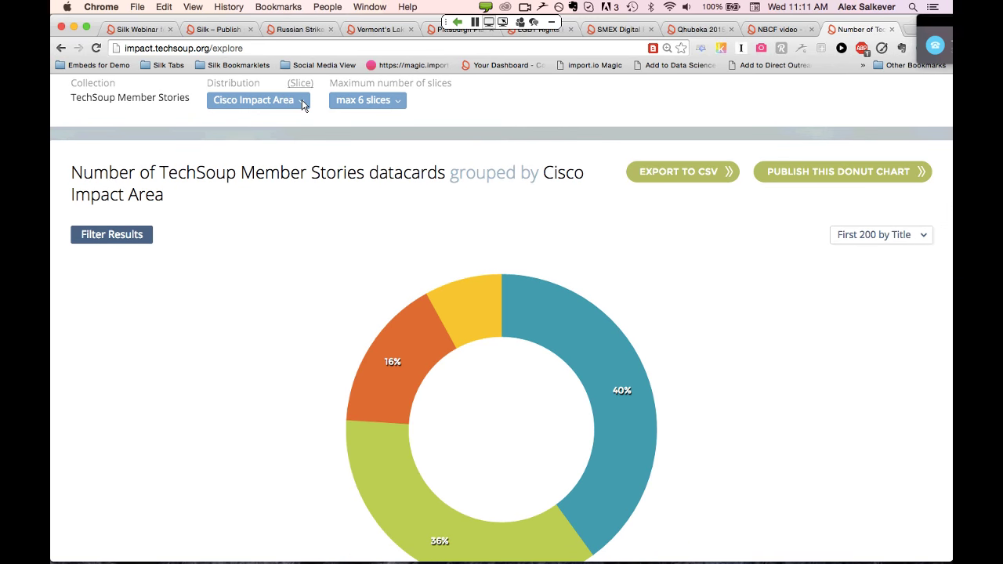
click(303, 104)
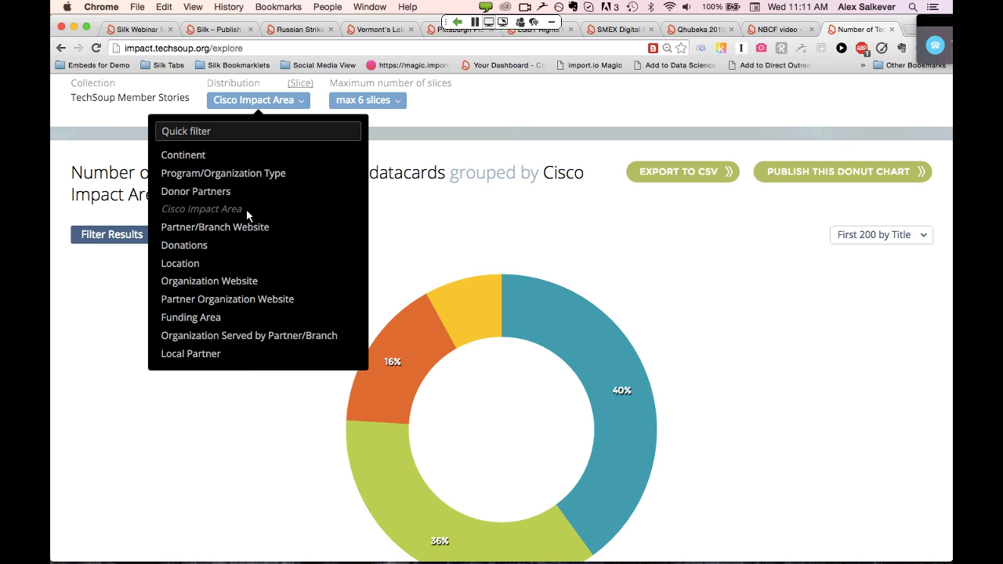
click(190, 156)
scroll(622, 308, down, 2)
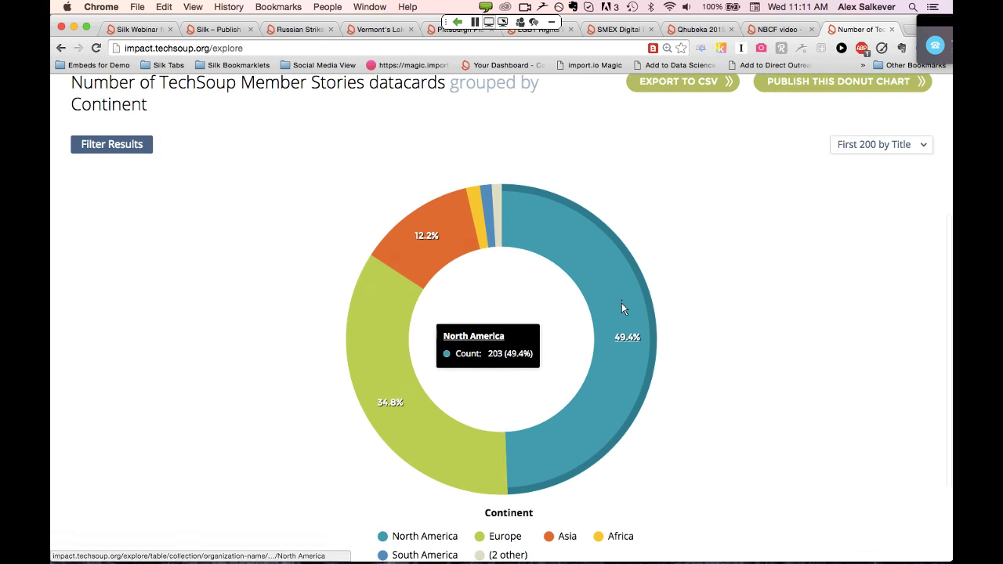
scroll(702, 353, down, 1)
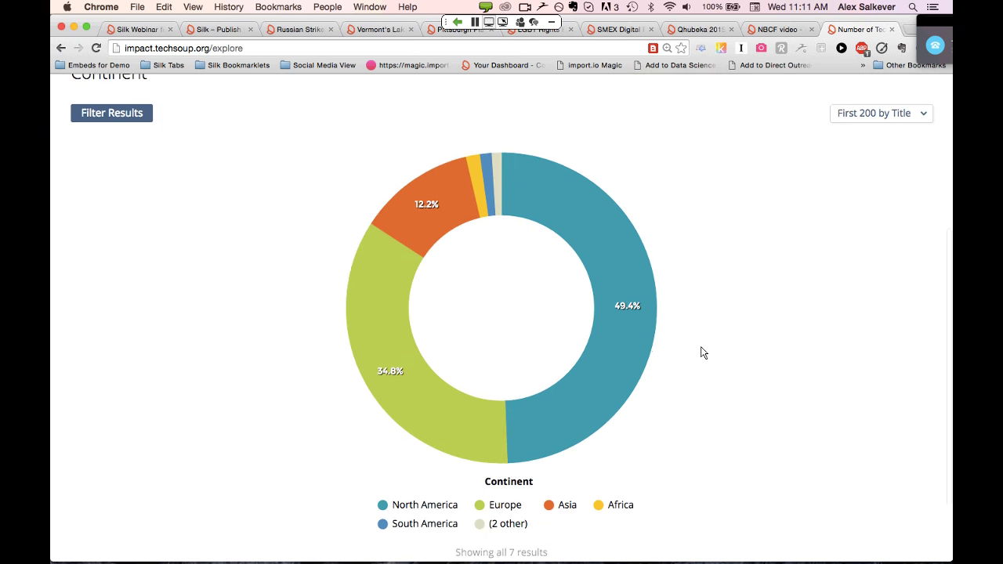
mouse_move(635, 286)
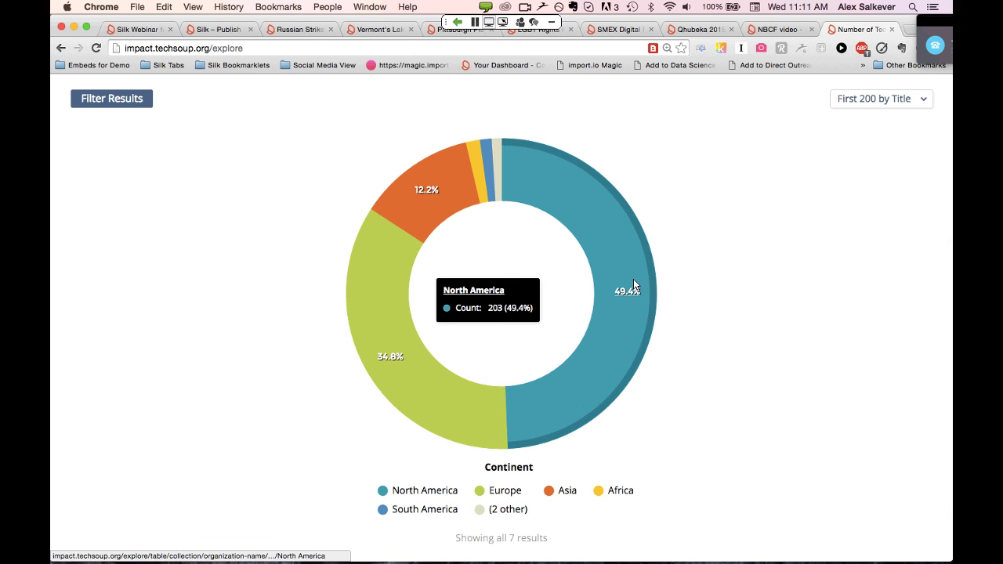
mouse_move(439, 425)
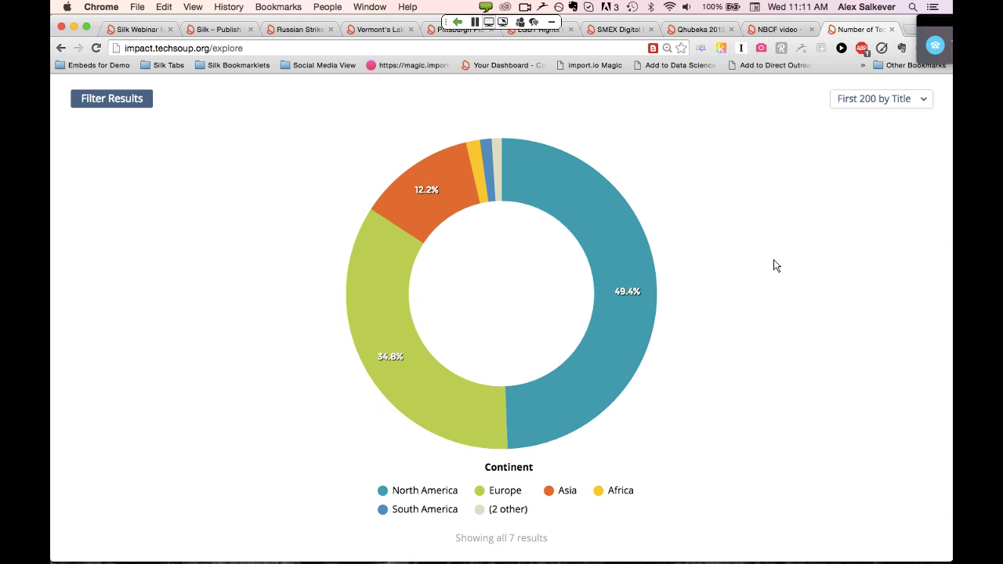
scroll(775, 266, up, 6)
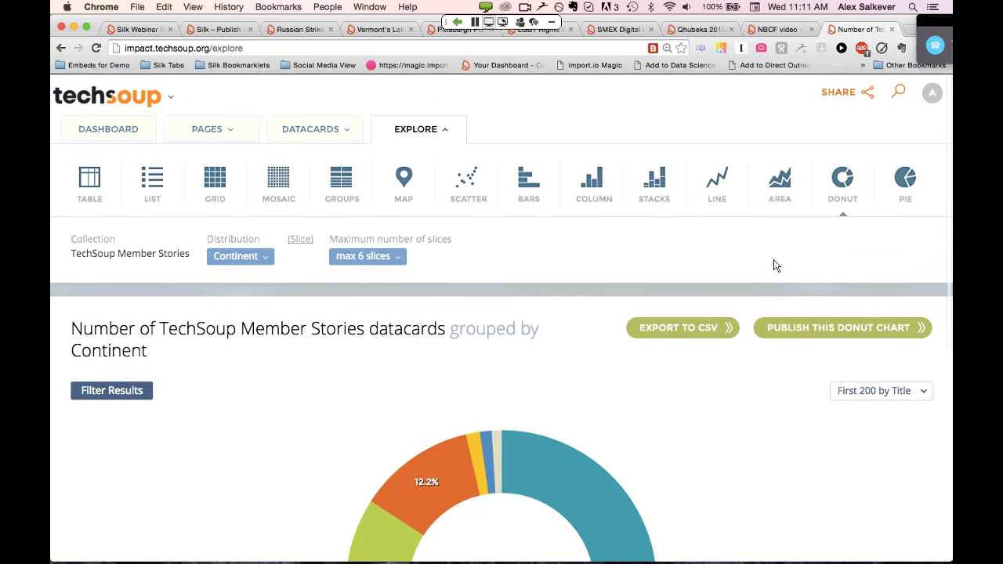
scroll(541, 381, down, 1)
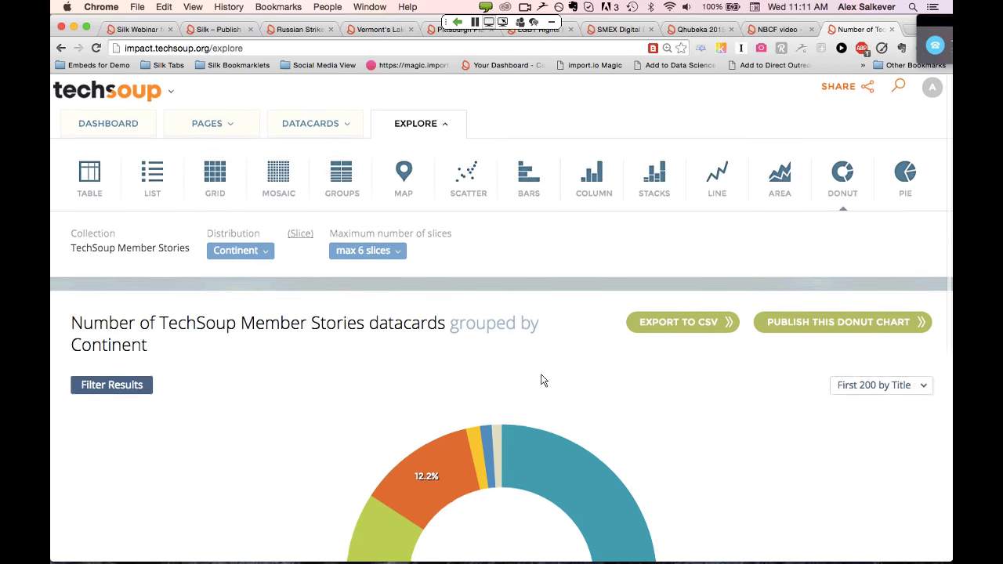
scroll(544, 381, down, 3)
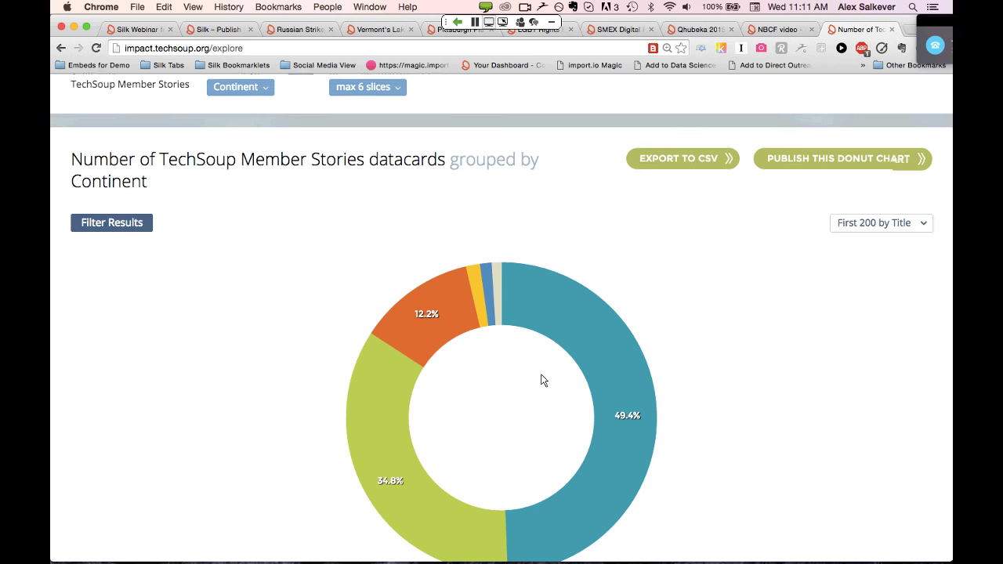
scroll(544, 380, down, 1)
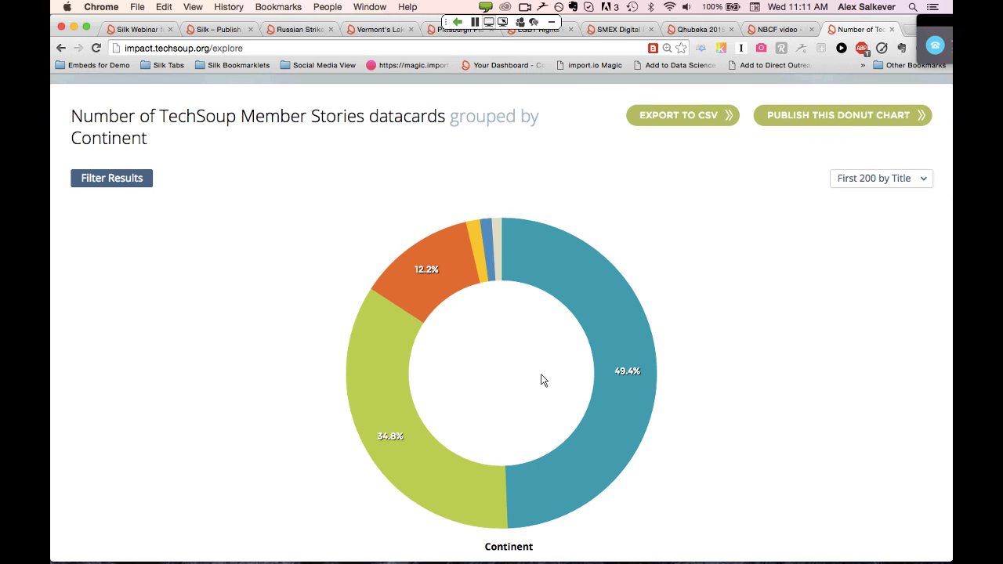
scroll(544, 380, up, 3)
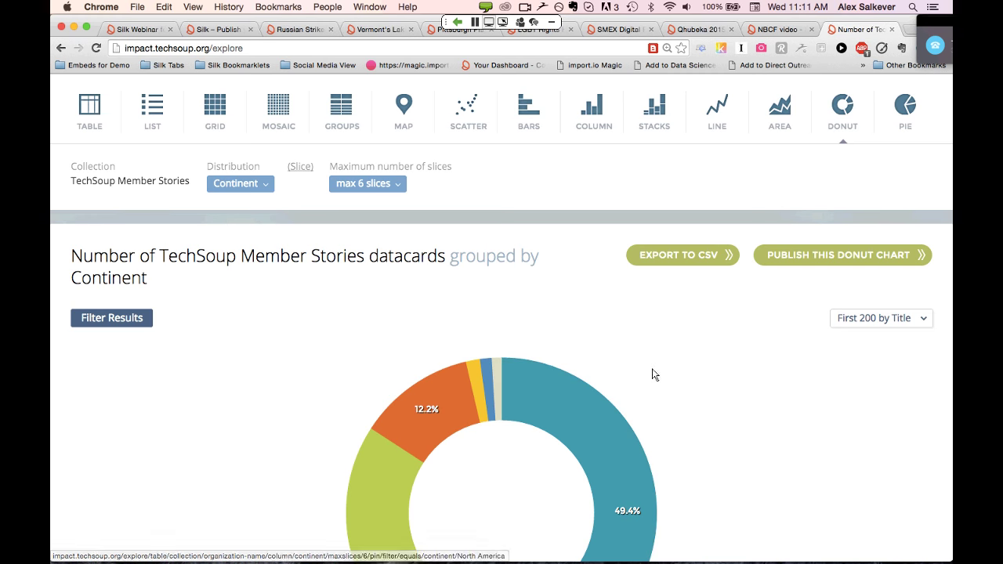
scroll(727, 348, up, 2)
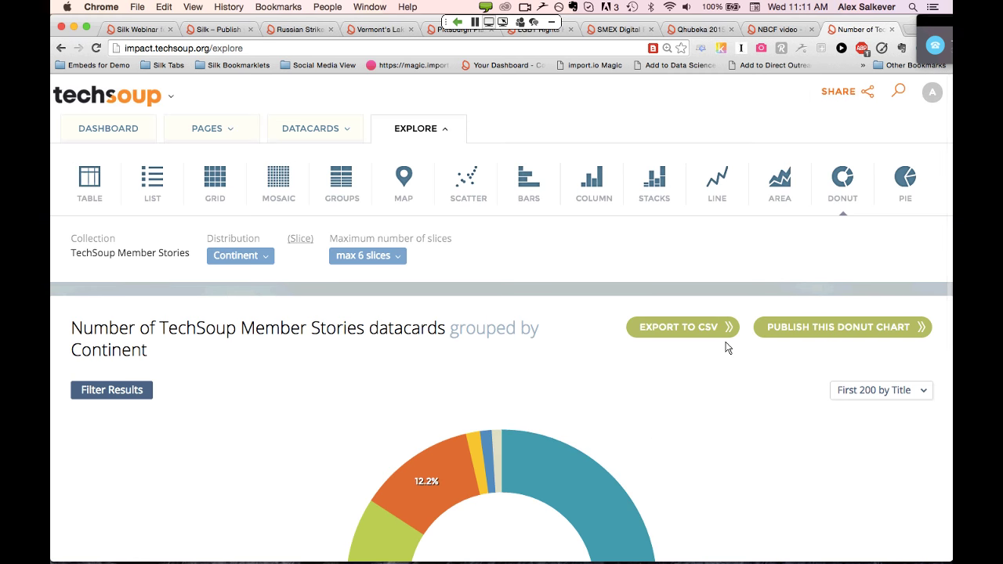
Copy a short link to the Member Stories by Continent donut chart
click(839, 93)
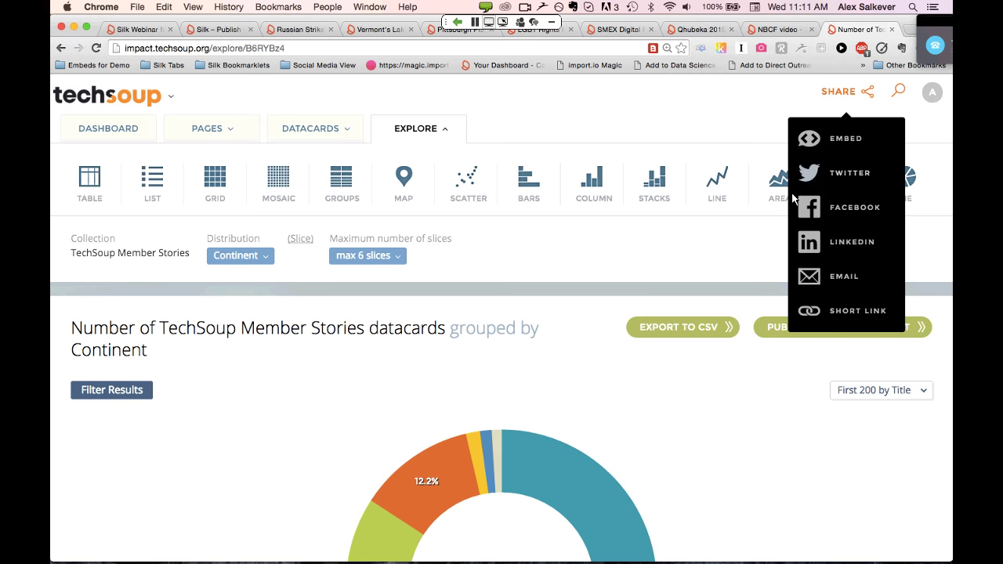
click(854, 314)
click(836, 202)
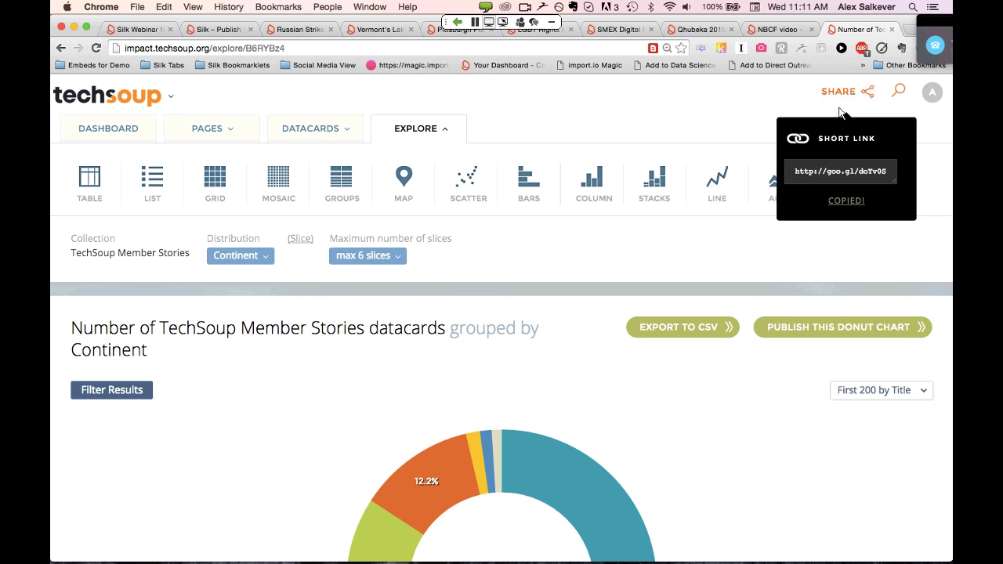
Copy the chart's embed code at Responsive size and close the embed panel
click(842, 93)
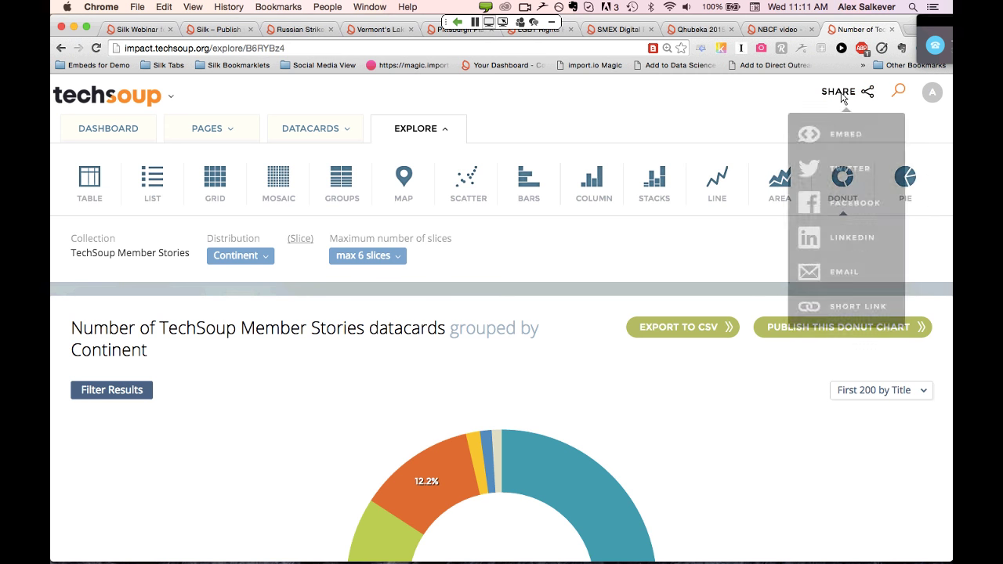
click(837, 141)
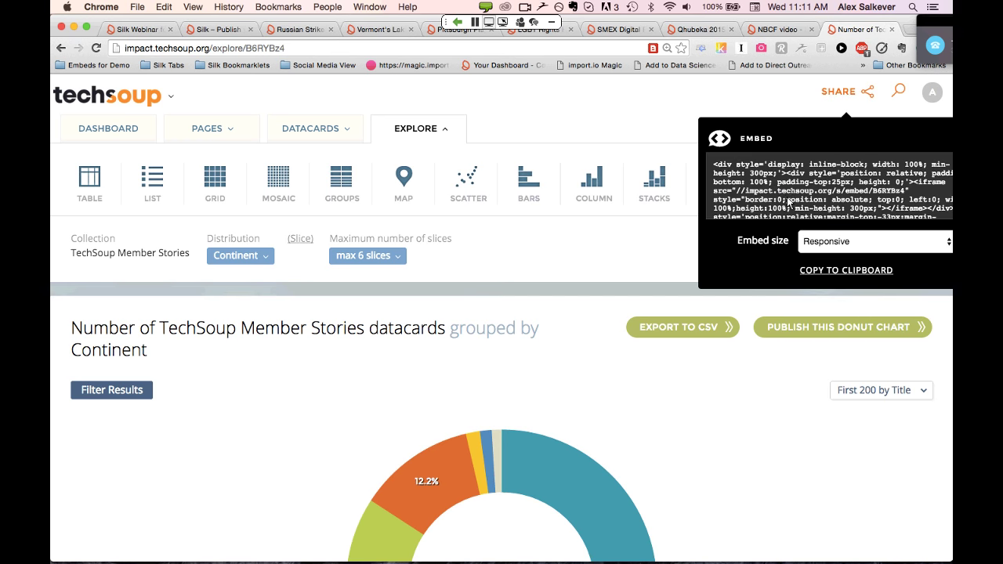
click(815, 271)
click(720, 426)
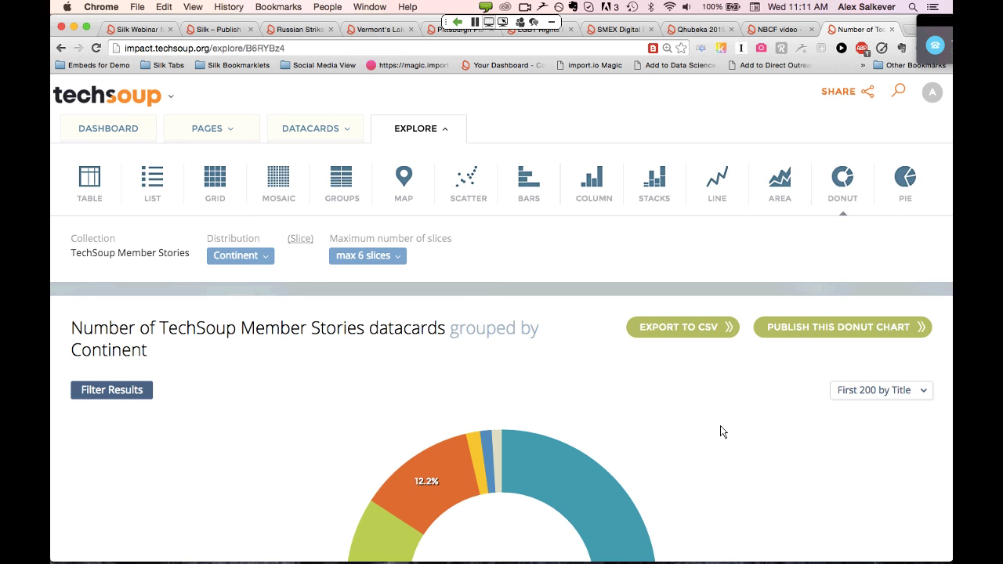
scroll(729, 427, down, 2)
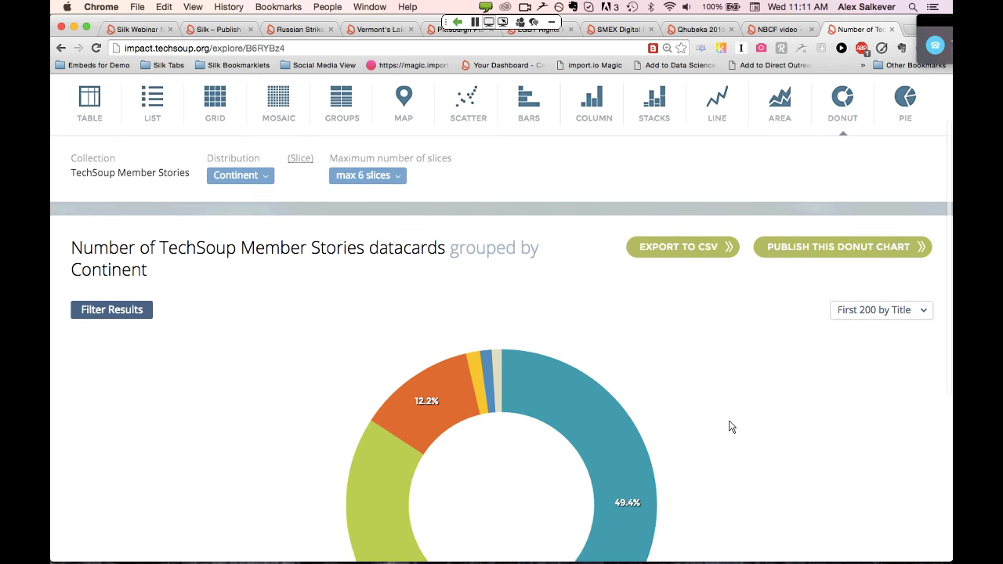
scroll(730, 426, up, 1)
Go back from the chart and open the TechSoup Impact Stories homepage from the logo dropdown
click(61, 50)
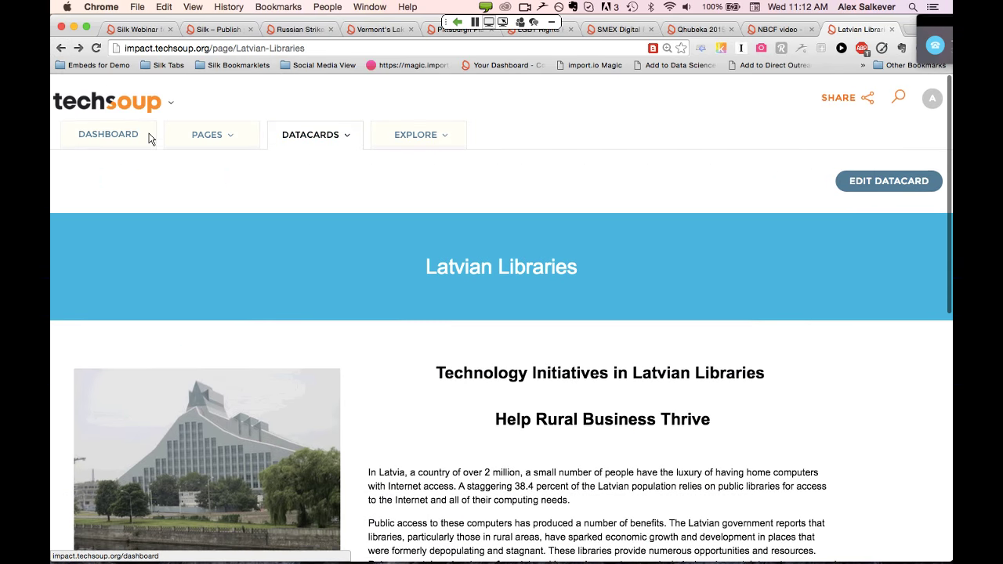
click(170, 97)
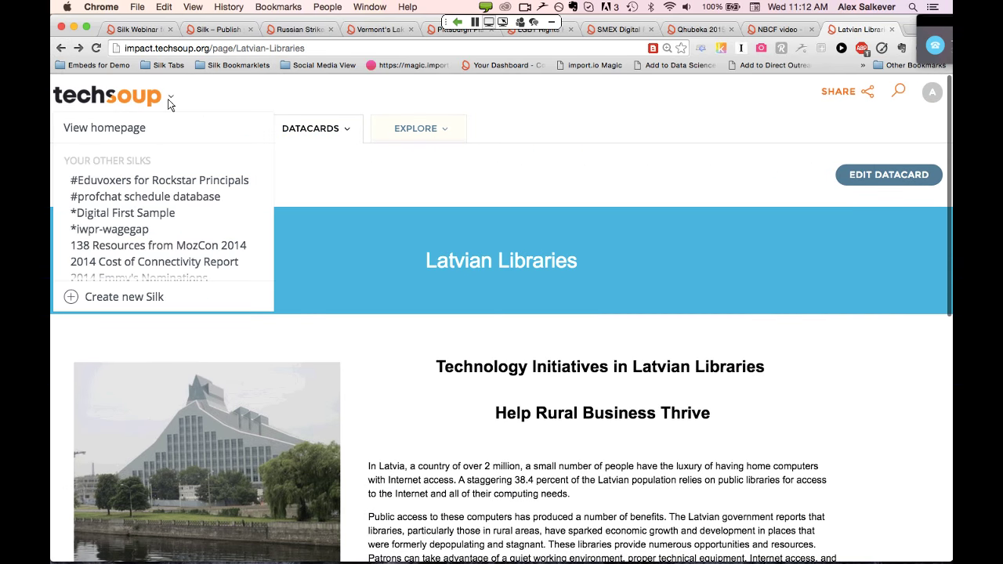
click(131, 129)
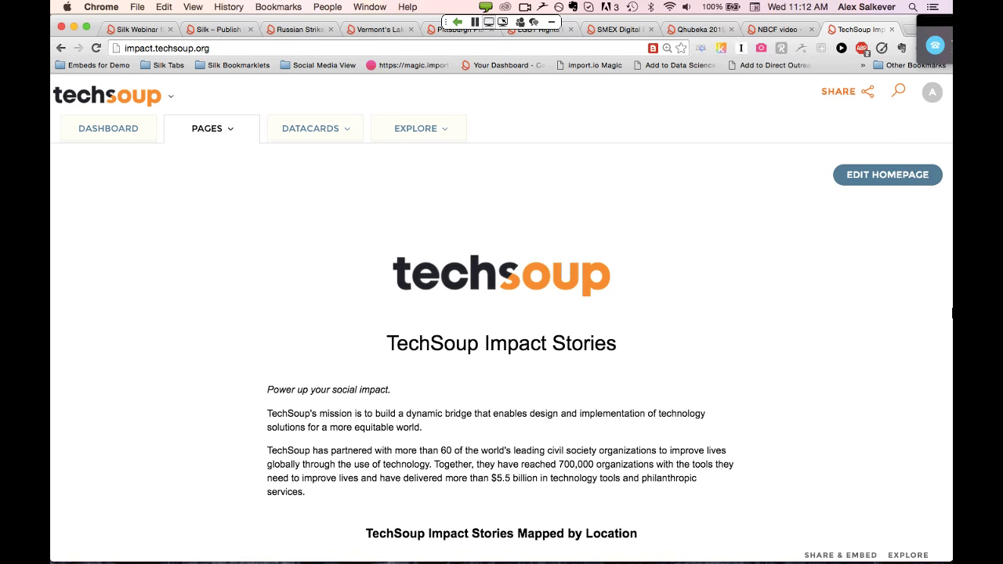
drag(952, 313, 450, 345)
drag(377, 332, 310, 331)
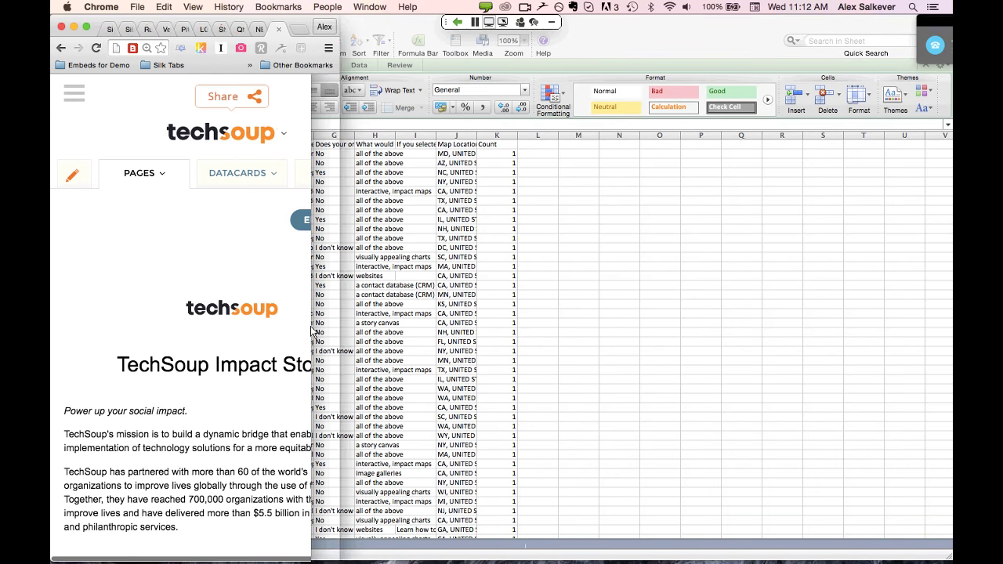
scroll(235, 227, down, 3)
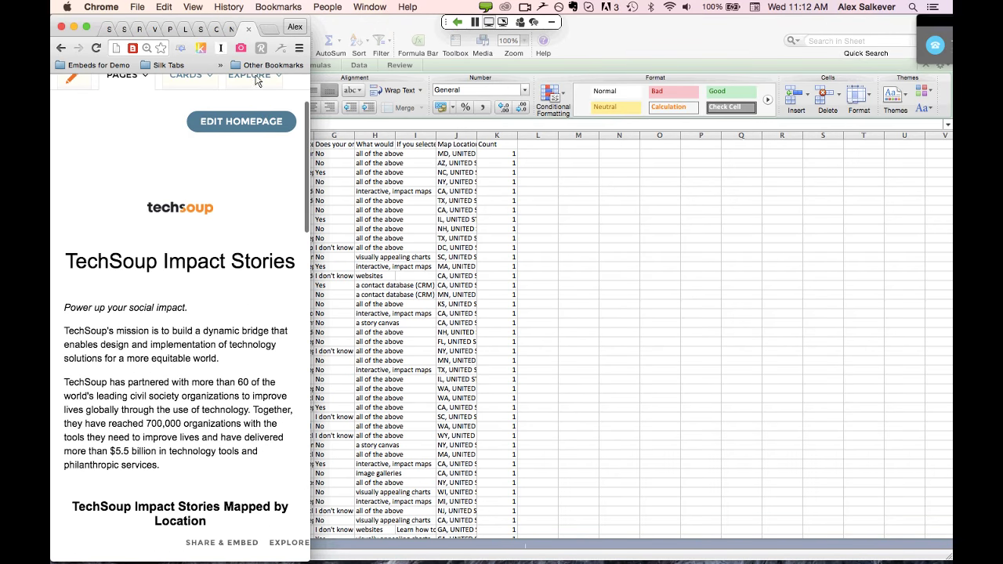
drag(268, 21, 680, 29)
scroll(599, 359, down, 5)
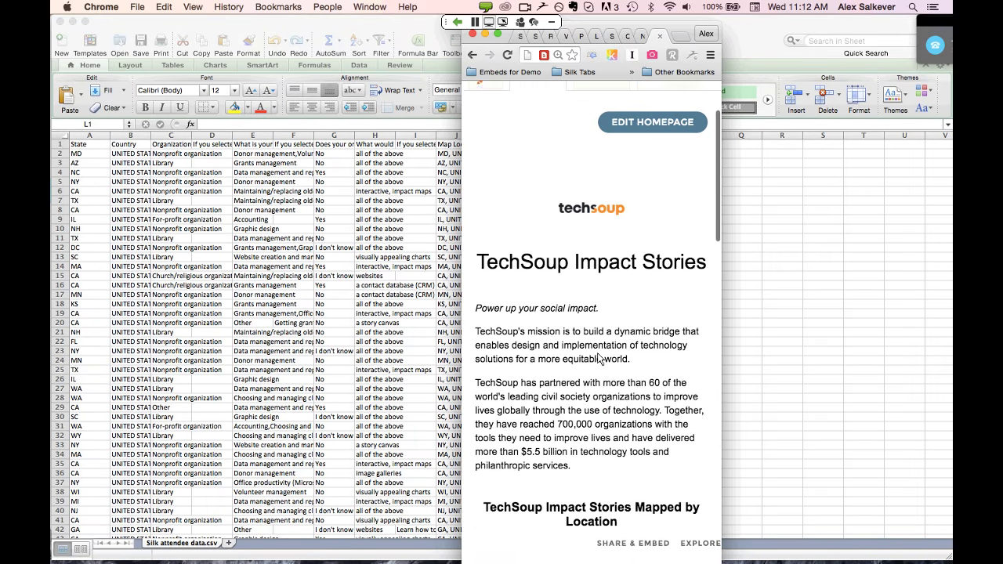
scroll(597, 359, down, 4)
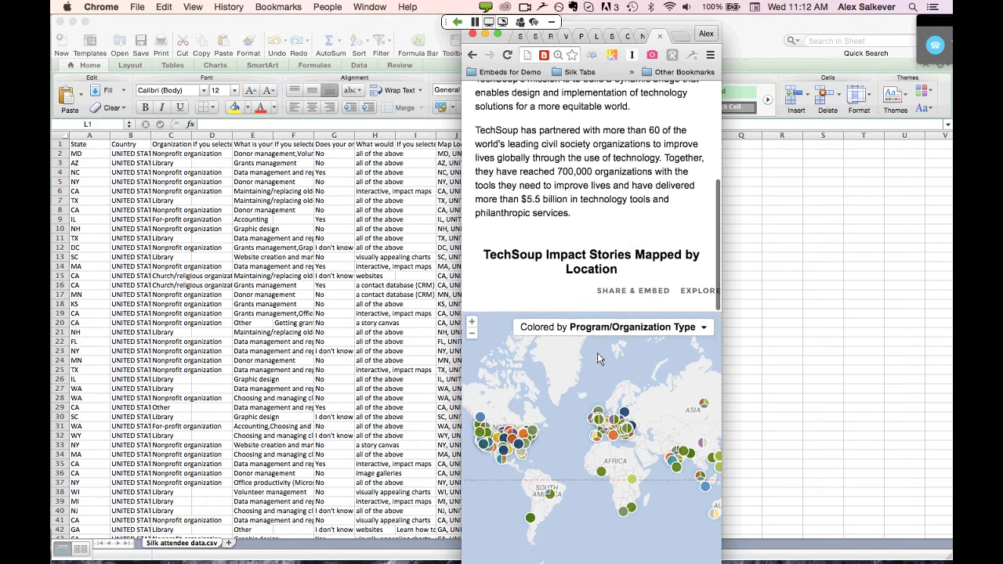
scroll(598, 353, down, 9)
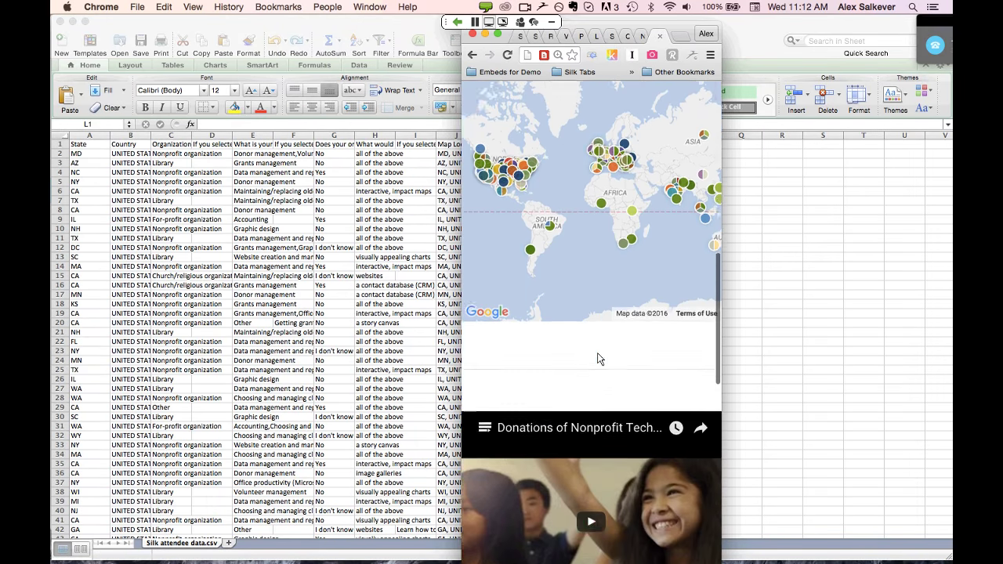
scroll(597, 356, down, 5)
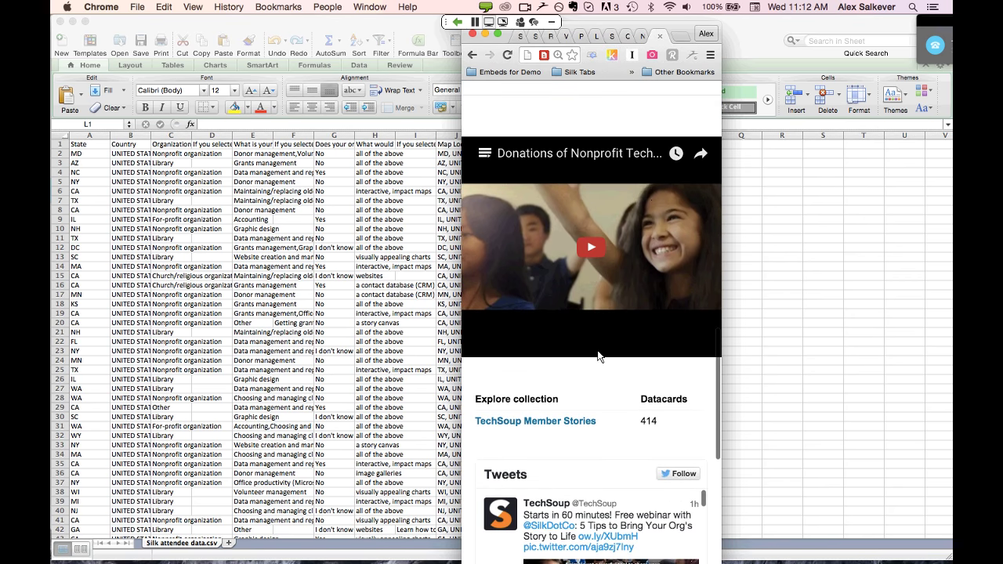
scroll(597, 357, down, 7)
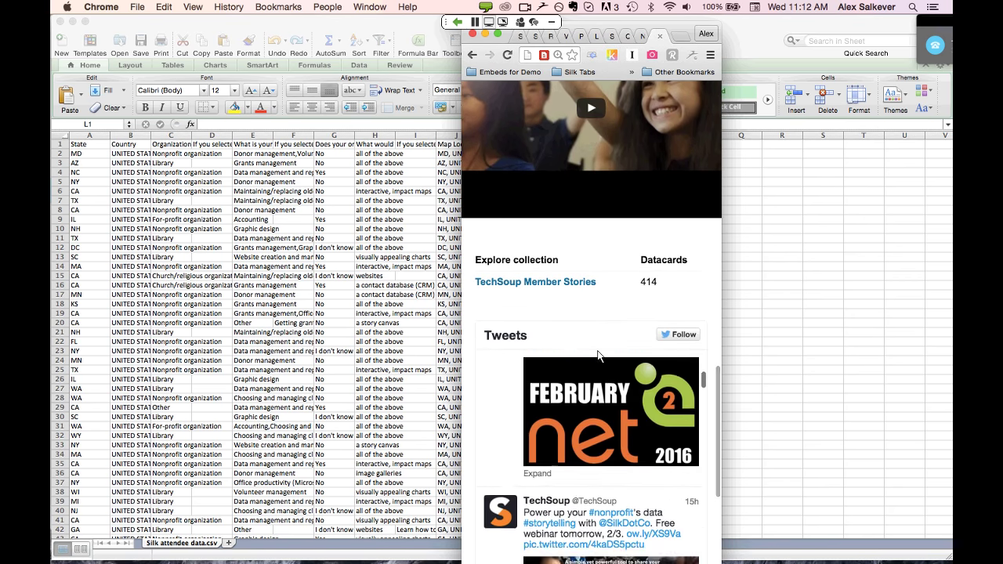
scroll(581, 337, up, 4)
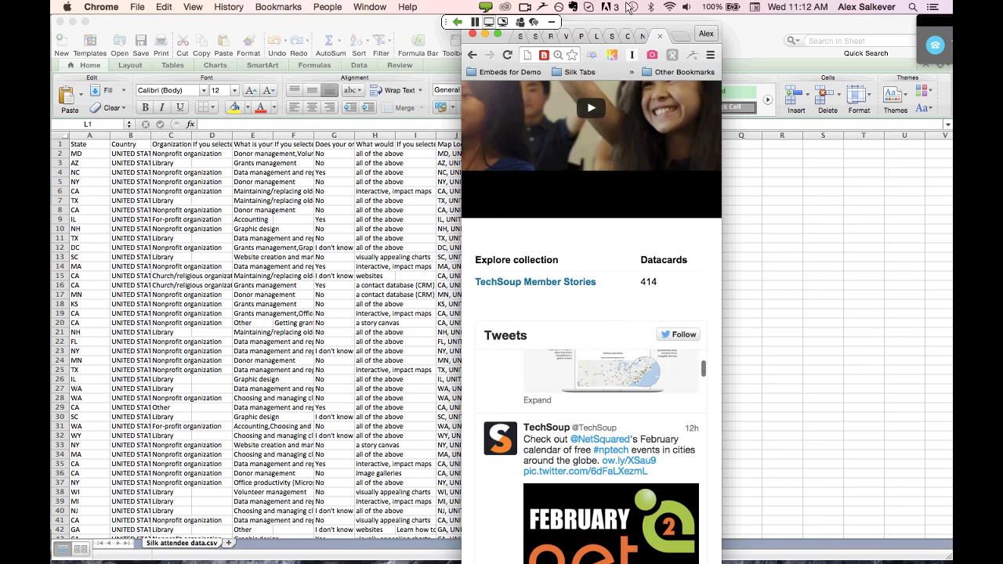
drag(670, 32, 272, 24)
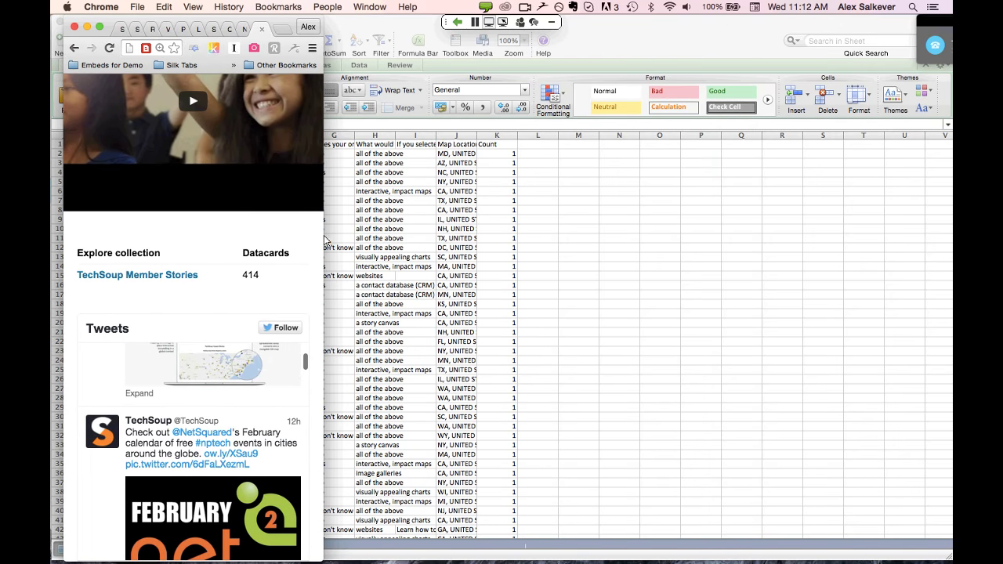
drag(349, 235, 839, 292)
drag(953, 311, 950, 311)
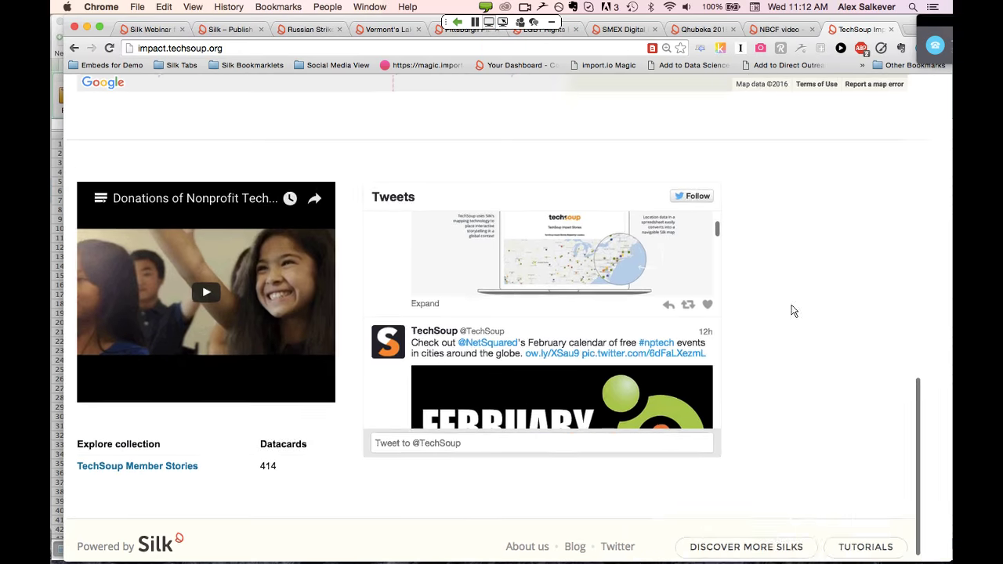
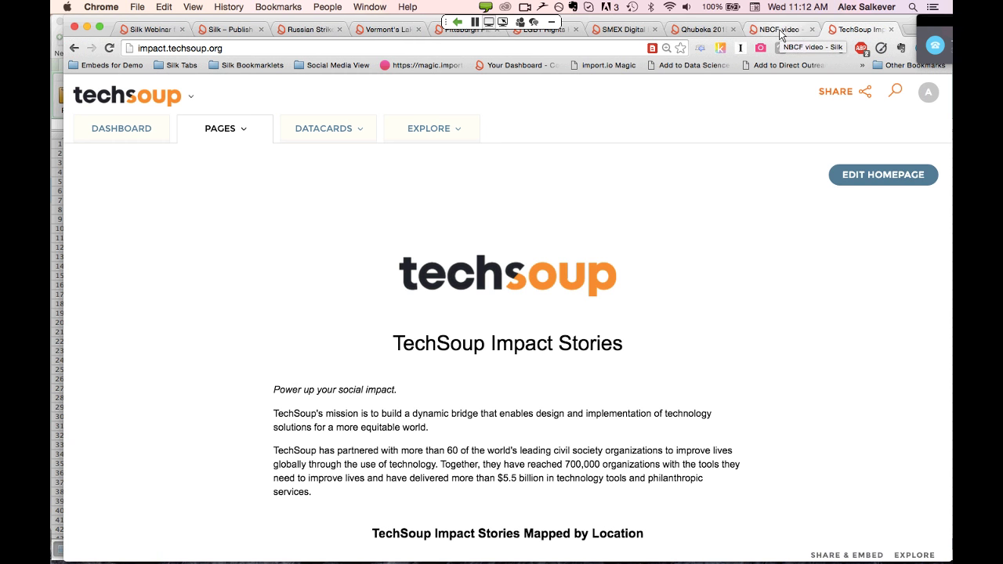
Bring up the NBCF video reporting site and scroll through its charts and tables
click(781, 34)
scroll(570, 298, up, 5)
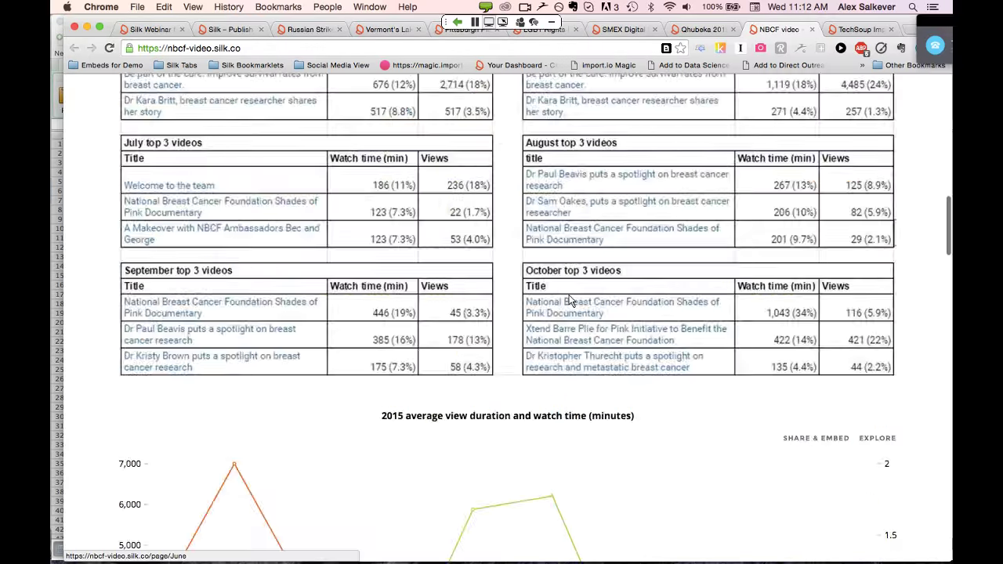
scroll(569, 299, up, 10)
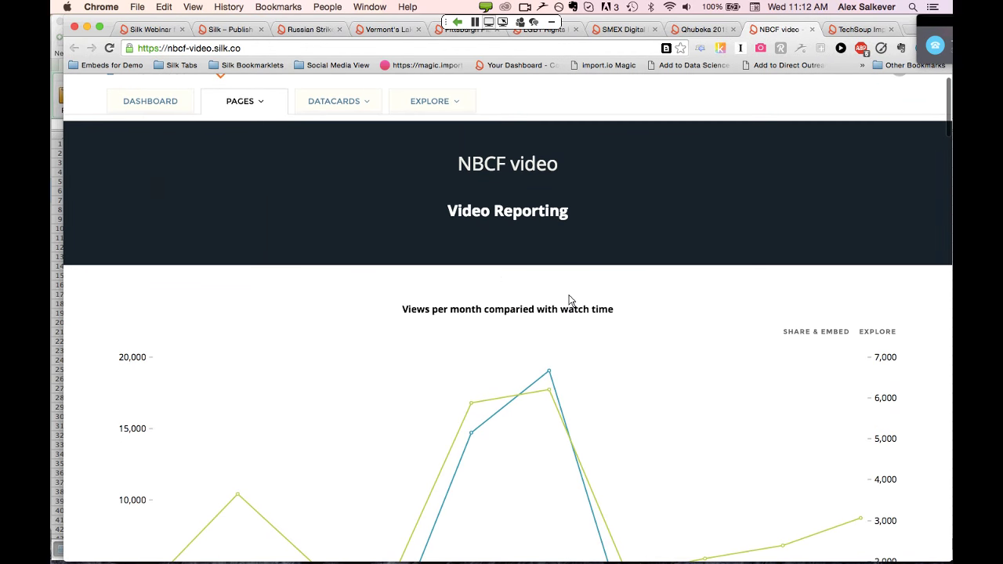
scroll(570, 300, down, 3)
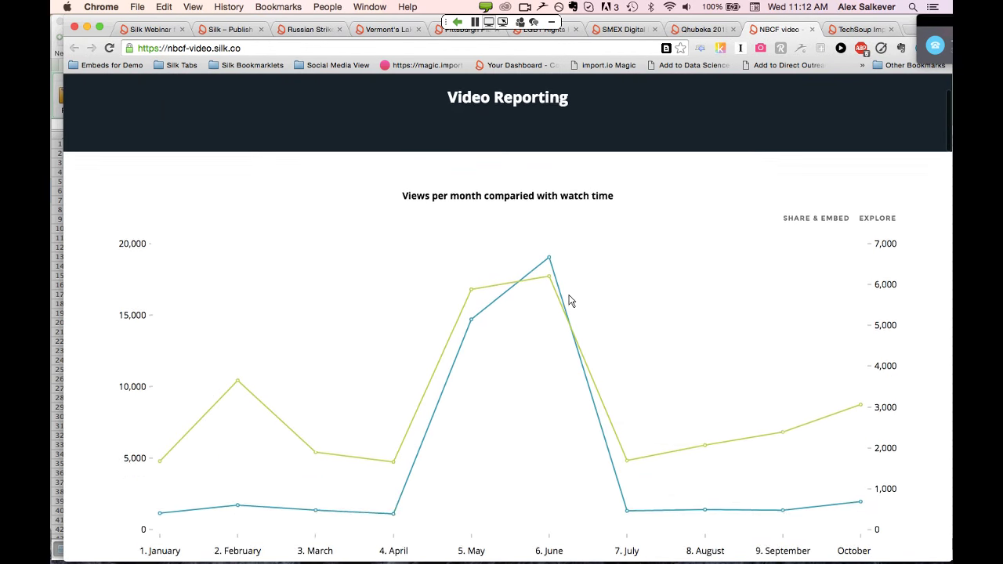
scroll(571, 301, down, 3)
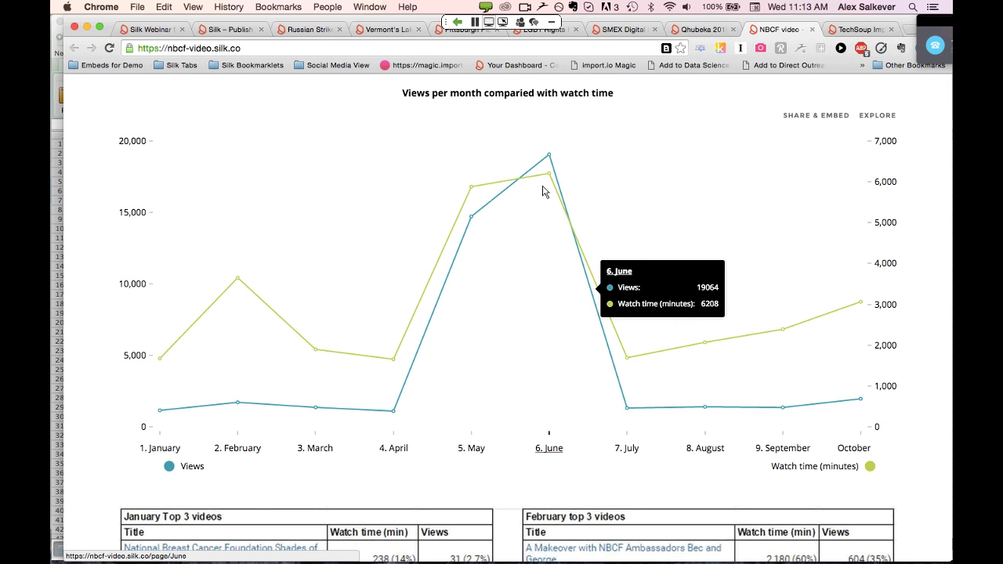
scroll(547, 191, down, 7)
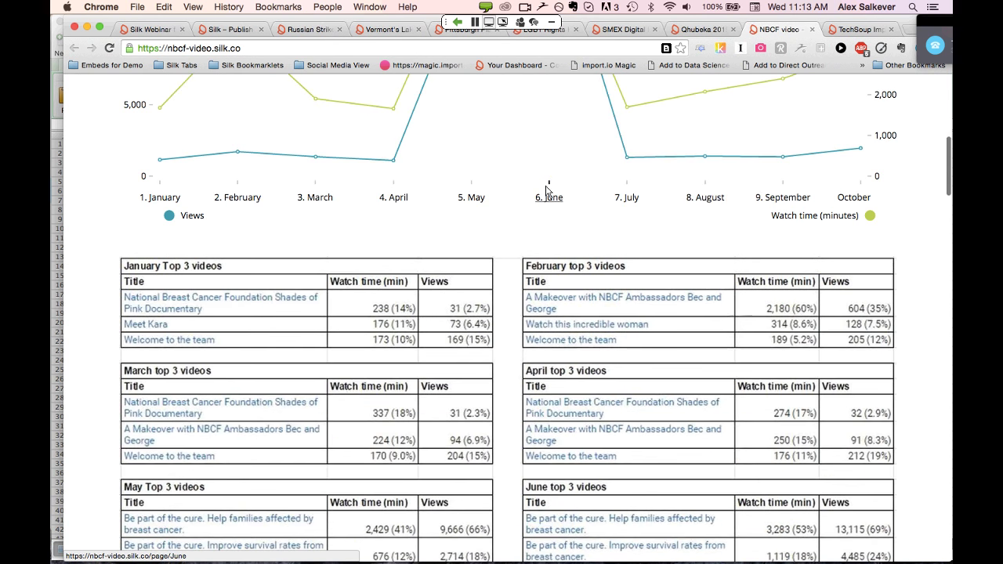
scroll(547, 191, down, 20)
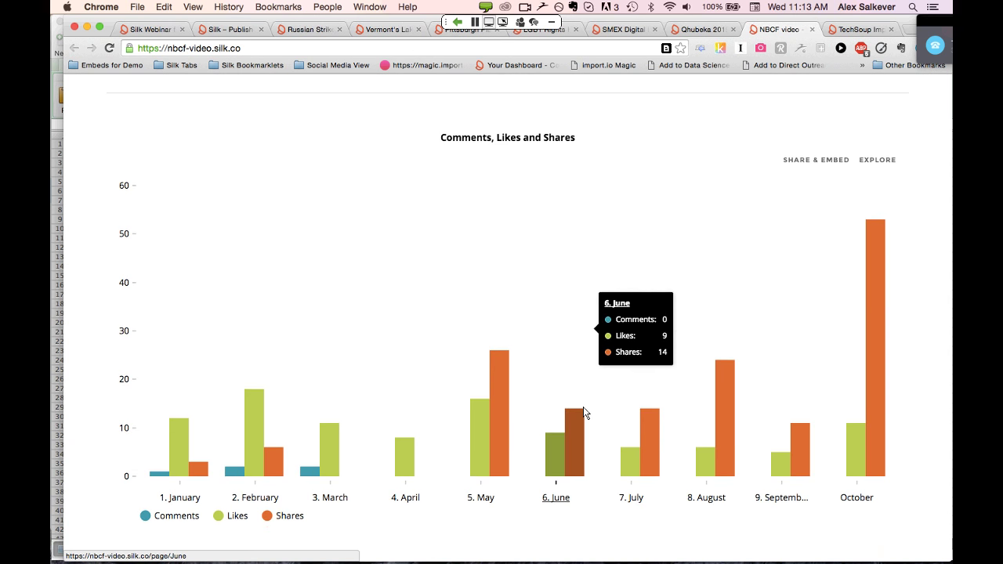
mouse_move(750, 415)
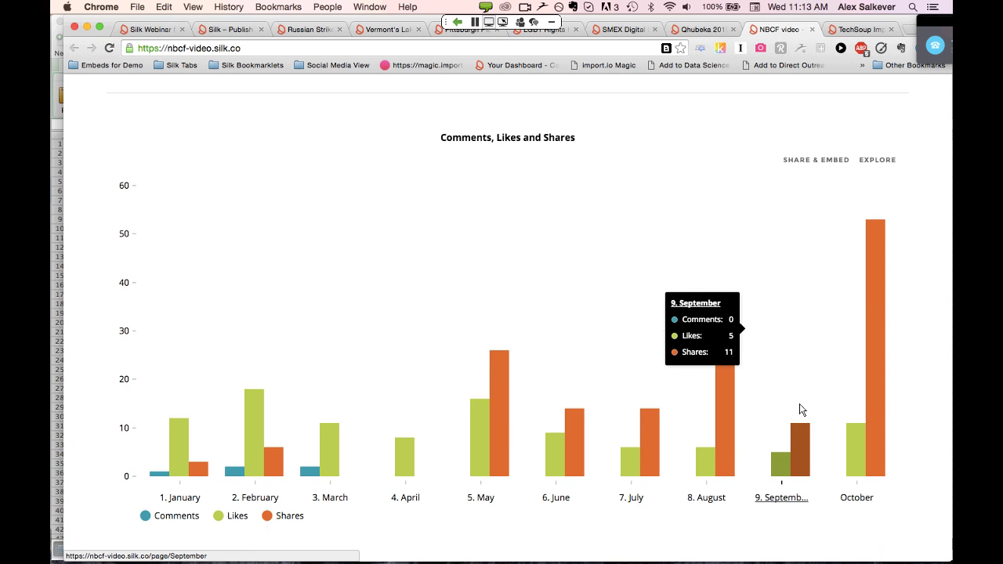
scroll(801, 406, down, 5)
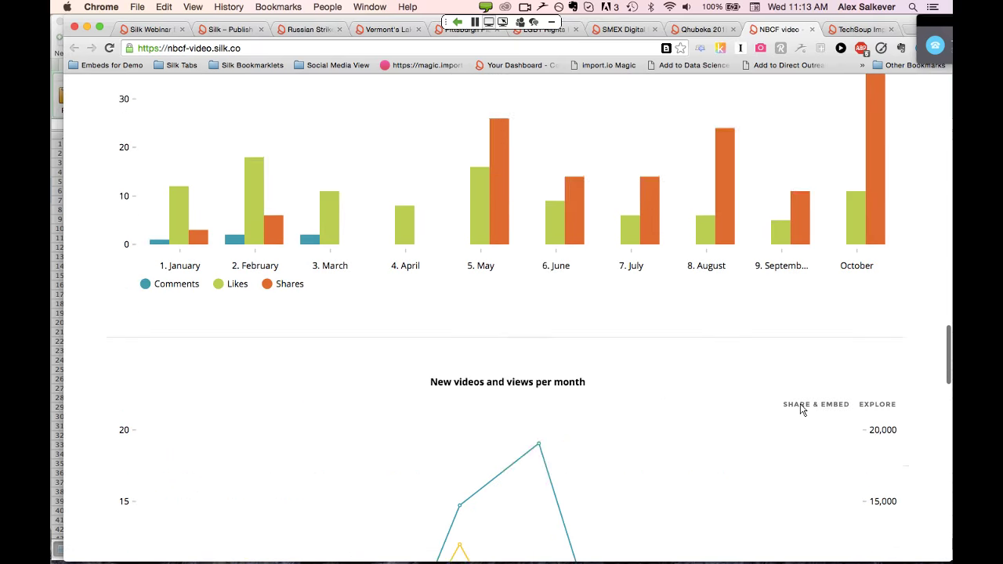
scroll(800, 410, down, 15)
scroll(800, 410, up, 4)
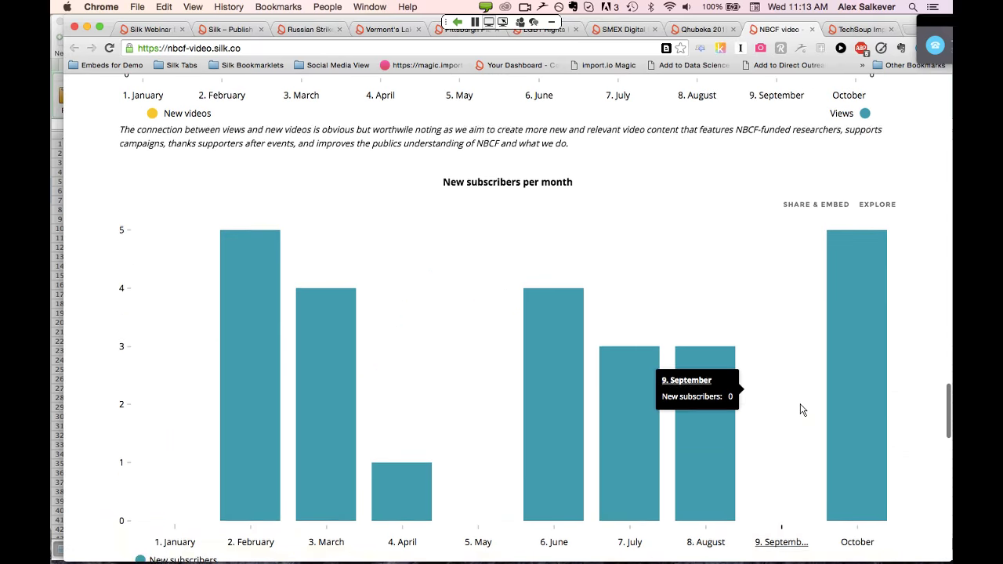
Browse down the video grid, return to the top, then switch to the Qhubeka 2015 BEEP site
scroll(801, 410, down, 9)
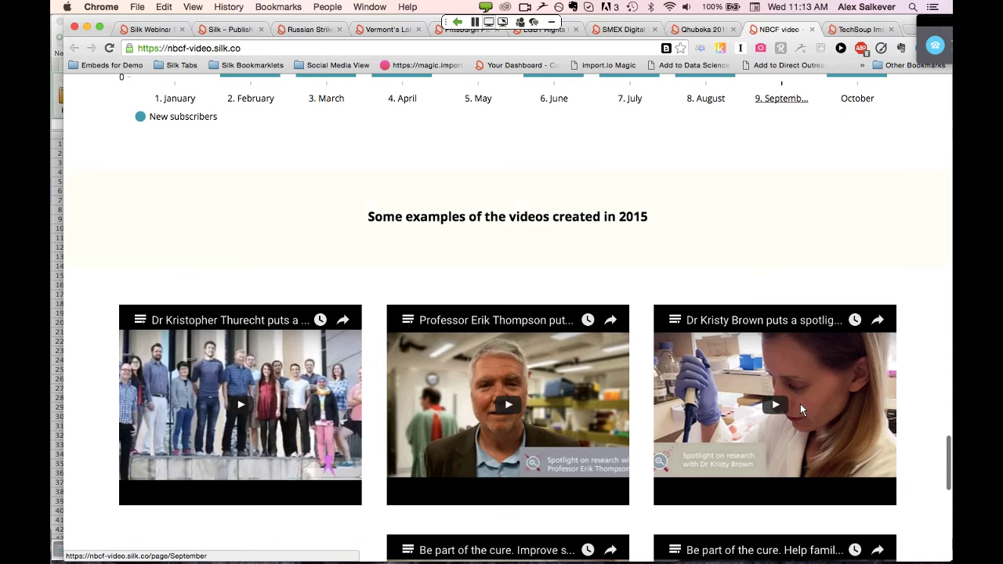
scroll(801, 403, down, 4)
scroll(511, 197, down, 2)
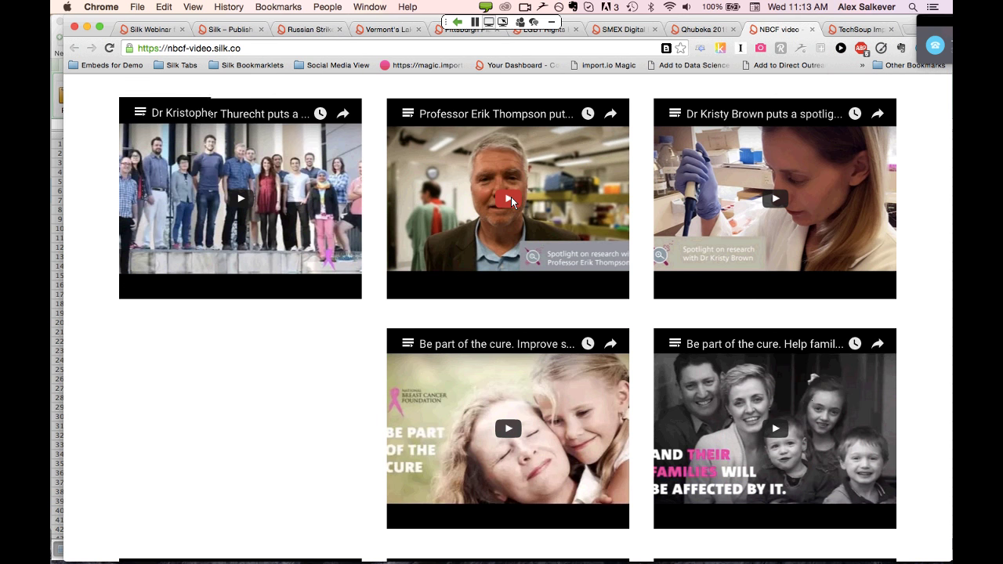
scroll(511, 196, down, 1)
scroll(512, 197, down, 3)
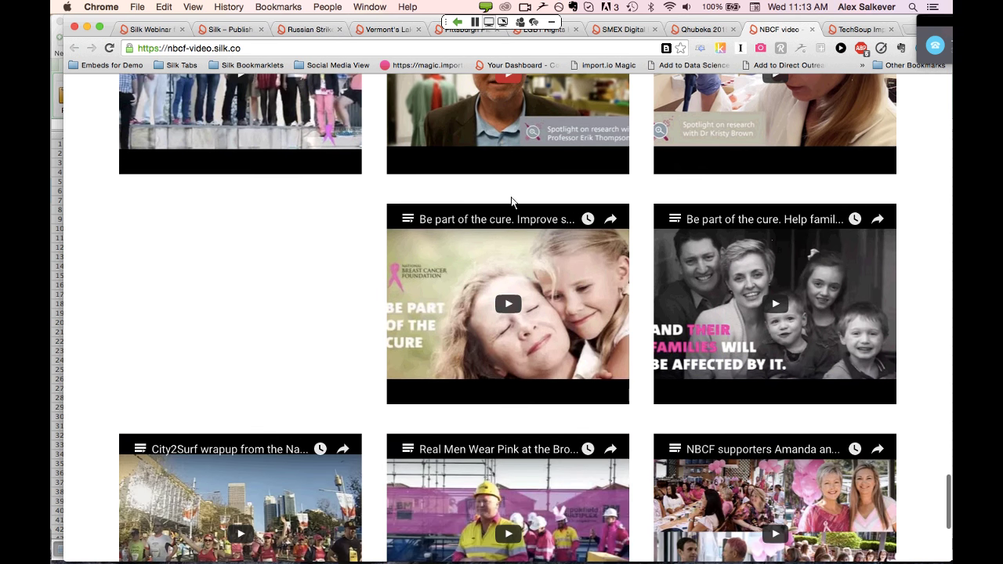
scroll(511, 202, down, 1)
scroll(512, 200, down, 3)
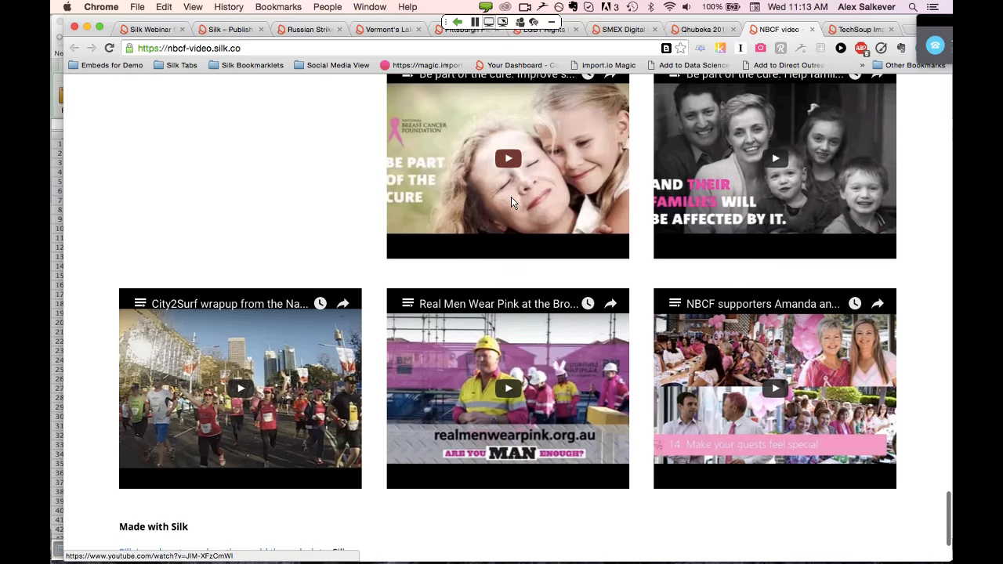
scroll(511, 200, down, 1)
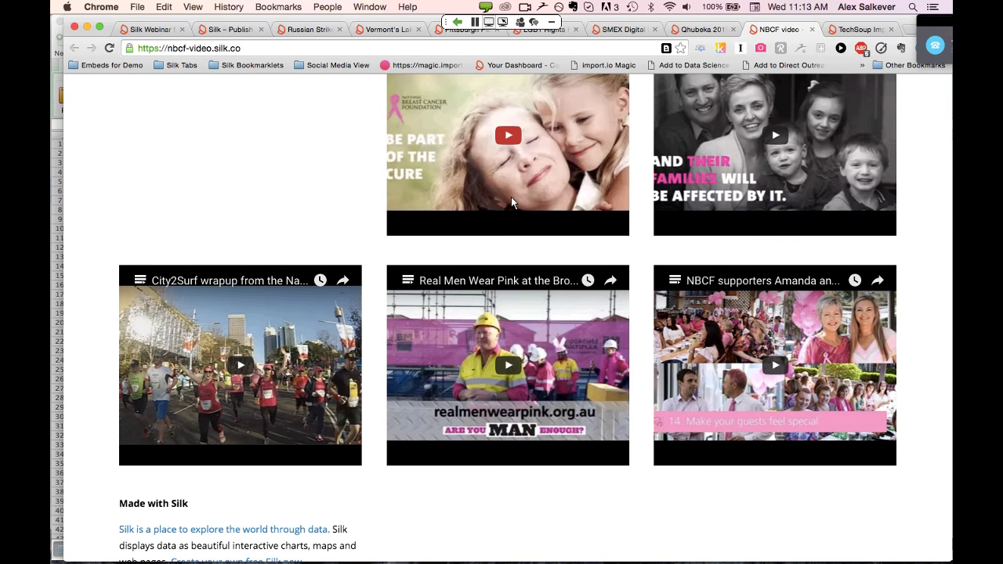
scroll(511, 202, down, 1)
scroll(511, 202, down, 2)
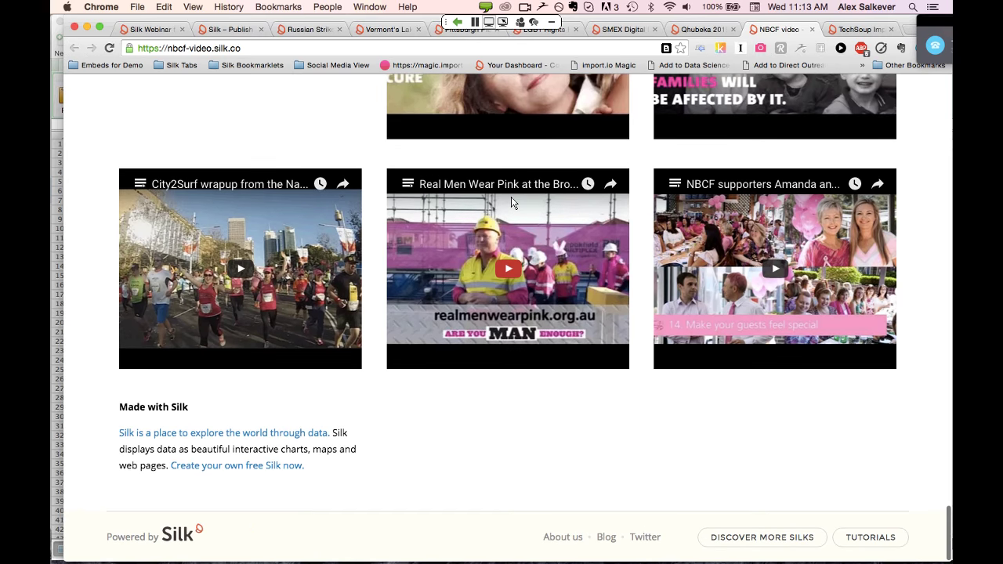
scroll(511, 203, up, 3)
scroll(511, 197, up, 20)
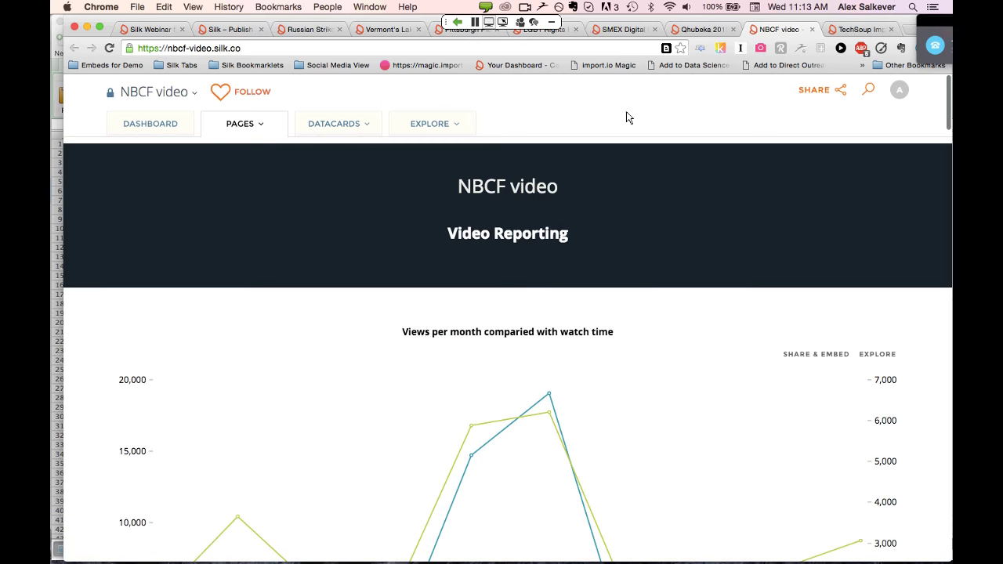
click(693, 31)
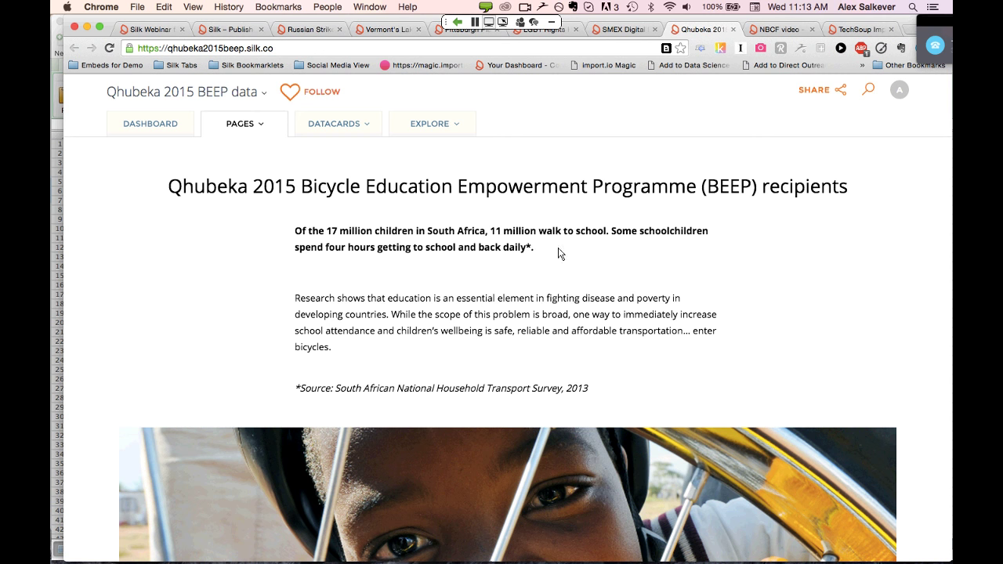
Scroll the Qhubeka BEEP page past the bar chart, video and Tweets panel
scroll(659, 272, down, 1)
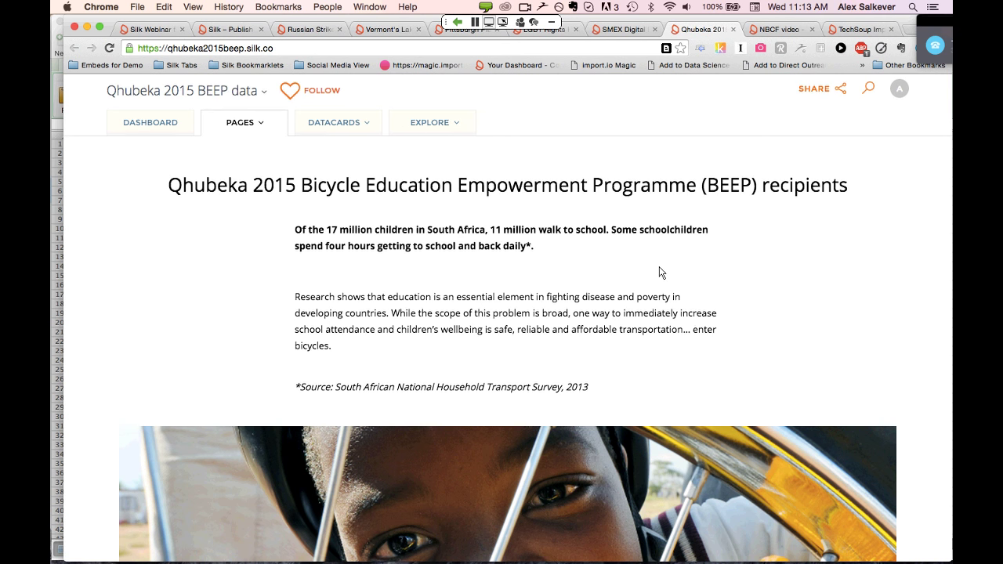
scroll(659, 272, down, 3)
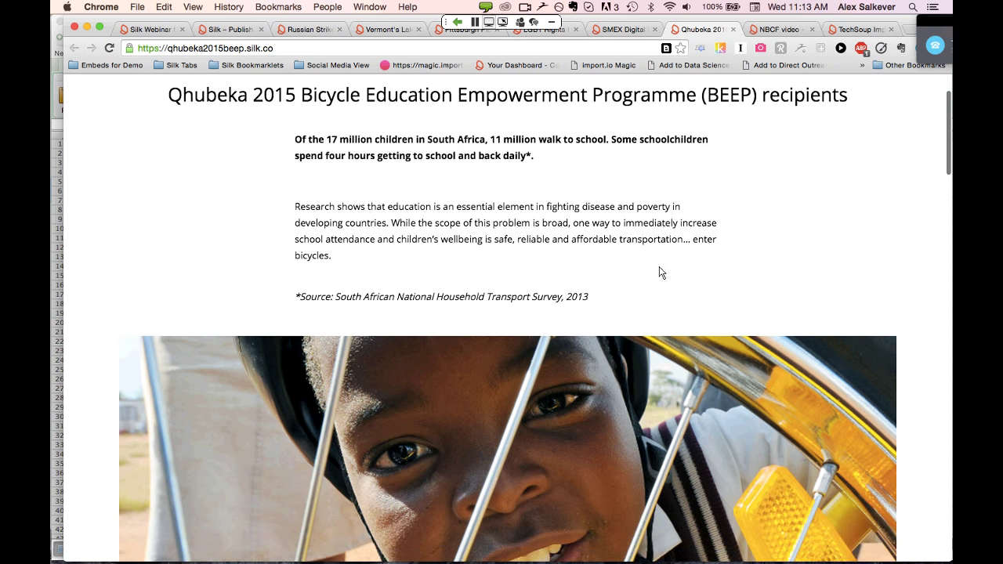
scroll(660, 272, down, 1)
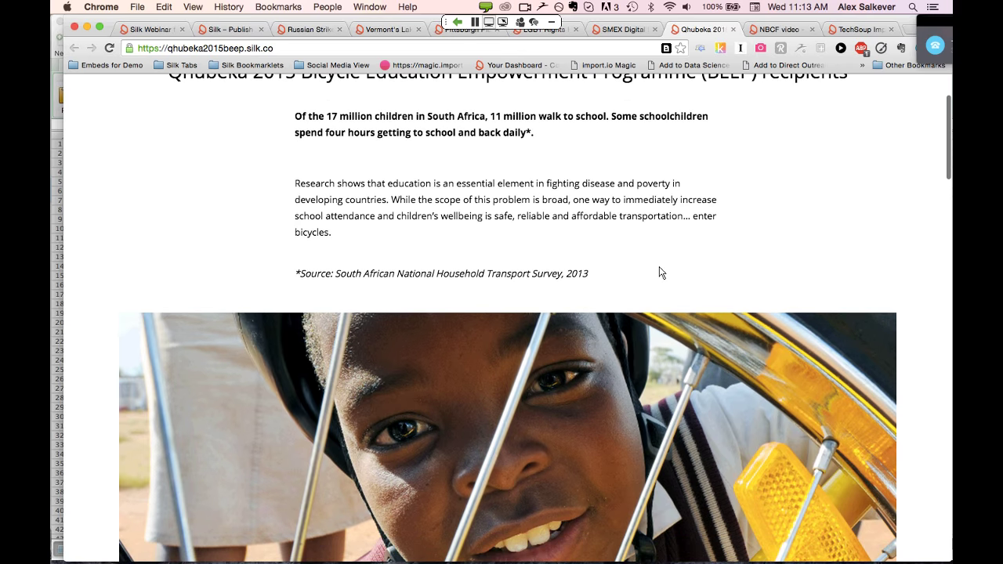
scroll(660, 272, down, 2)
scroll(659, 272, down, 1)
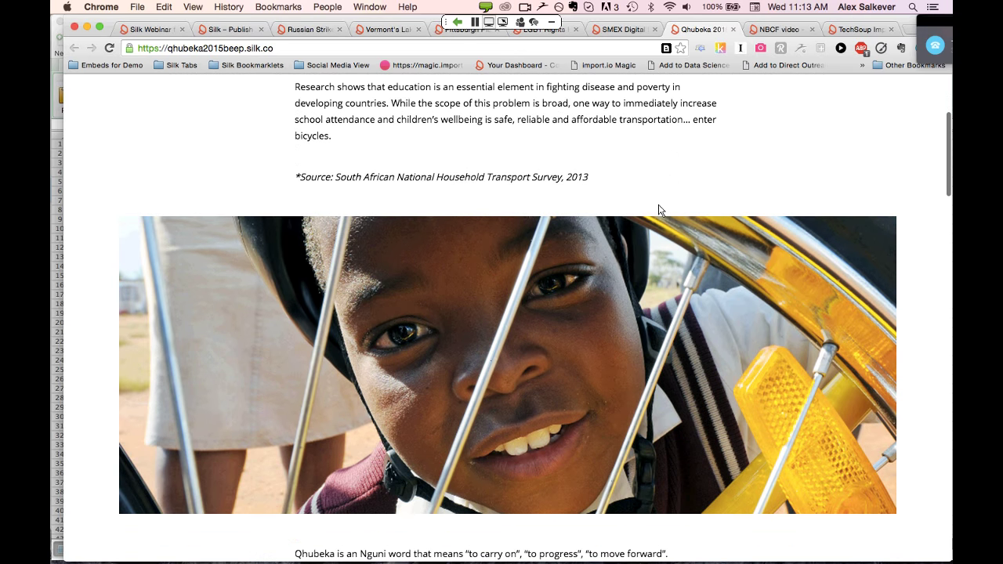
scroll(659, 210, down, 15)
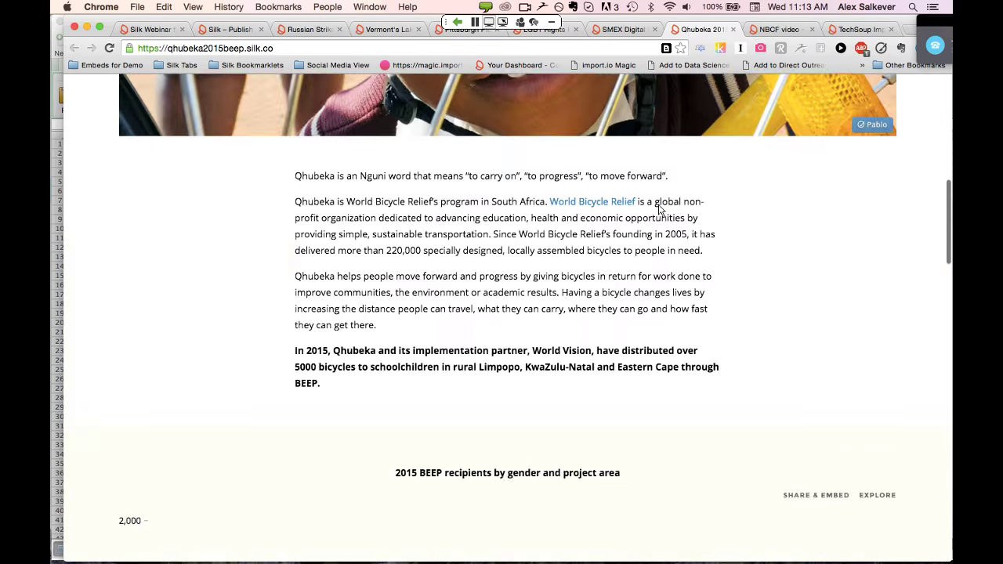
scroll(622, 260, down, 6)
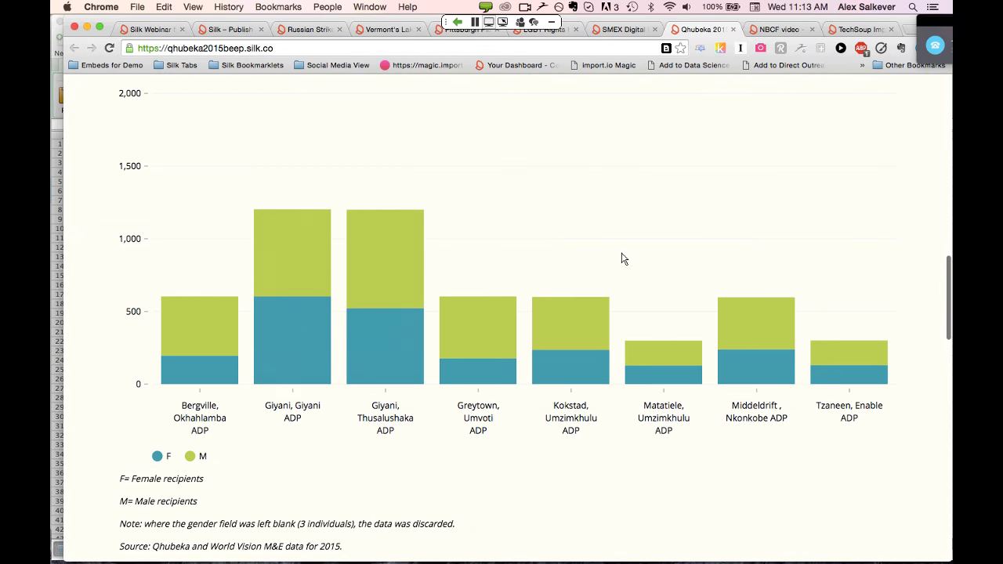
mouse_move(282, 349)
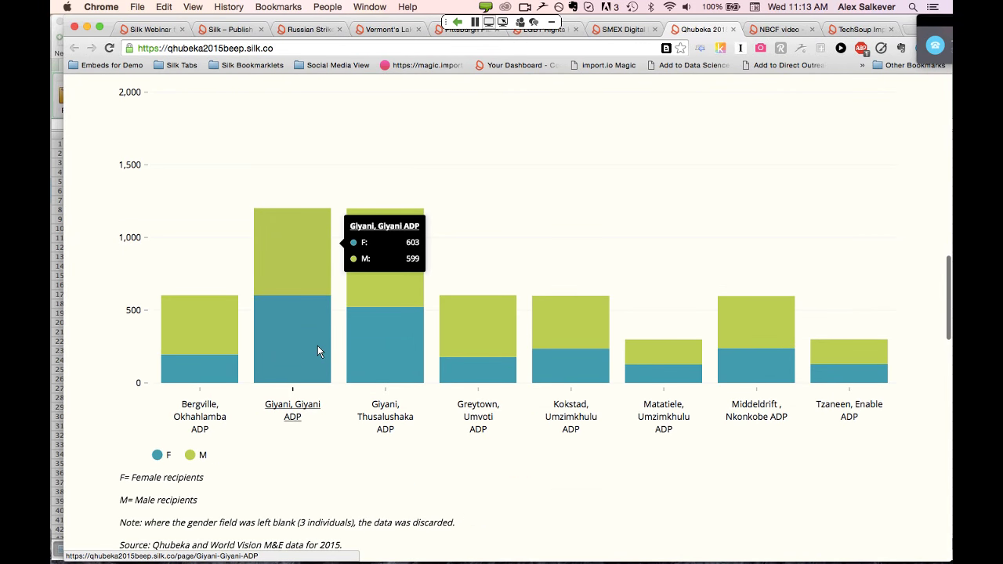
scroll(317, 347, down, 8)
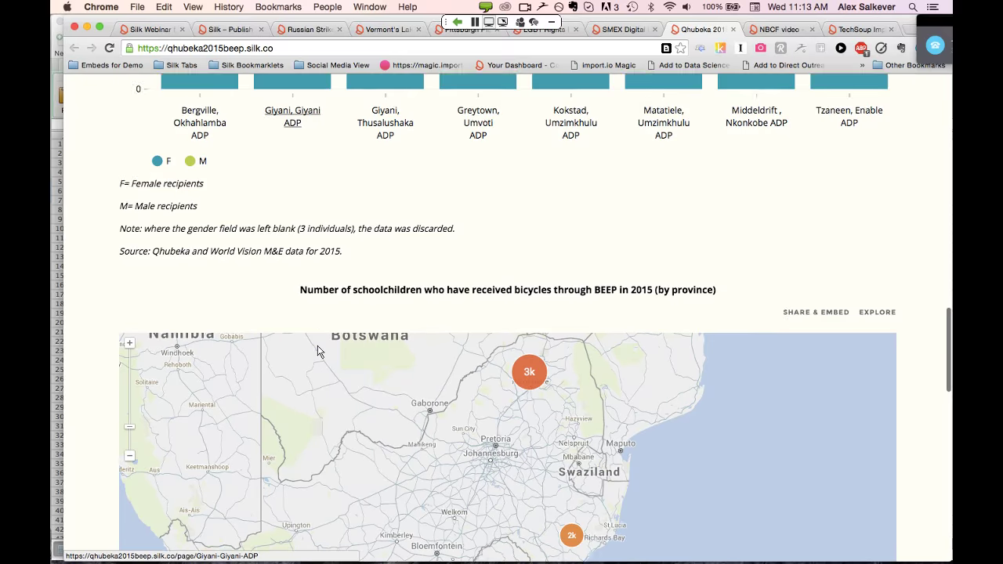
scroll(317, 350, down, 6)
Reach the footer, return to the province map, and list Kwa-Zulu Natal's datacards
mouse_move(519, 154)
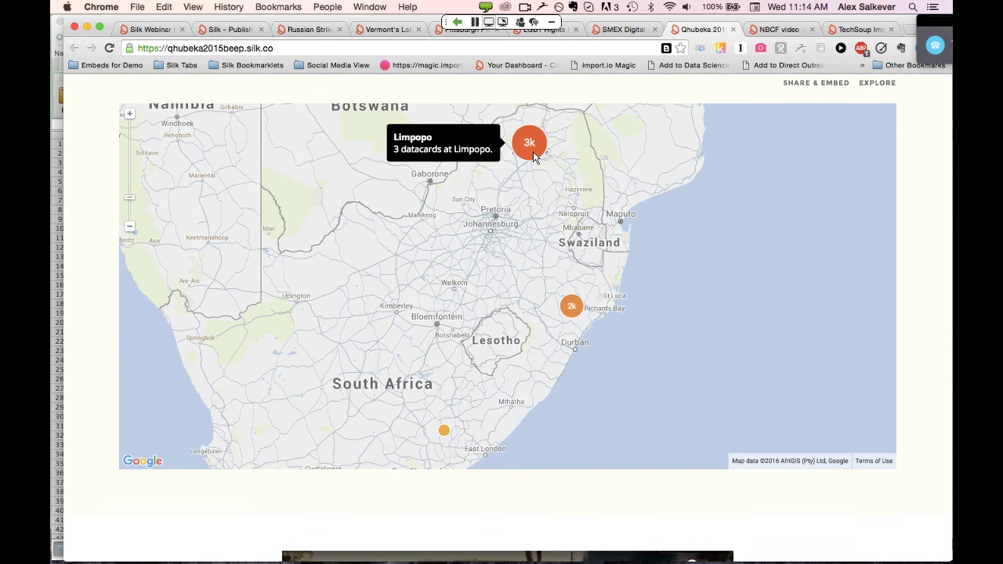
scroll(533, 157, down, 1)
scroll(533, 157, down, 5)
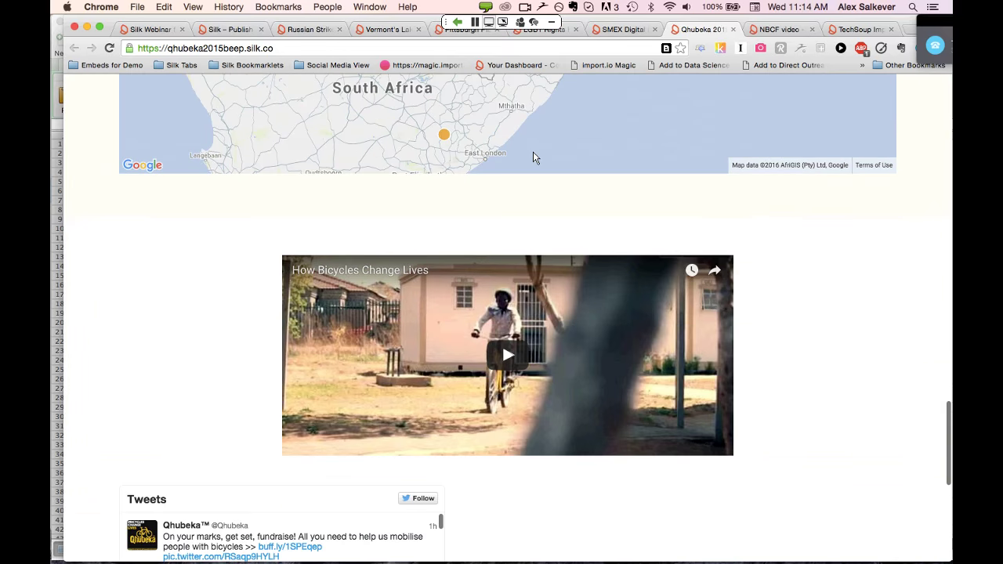
scroll(533, 157, down, 2)
scroll(533, 157, down, 4)
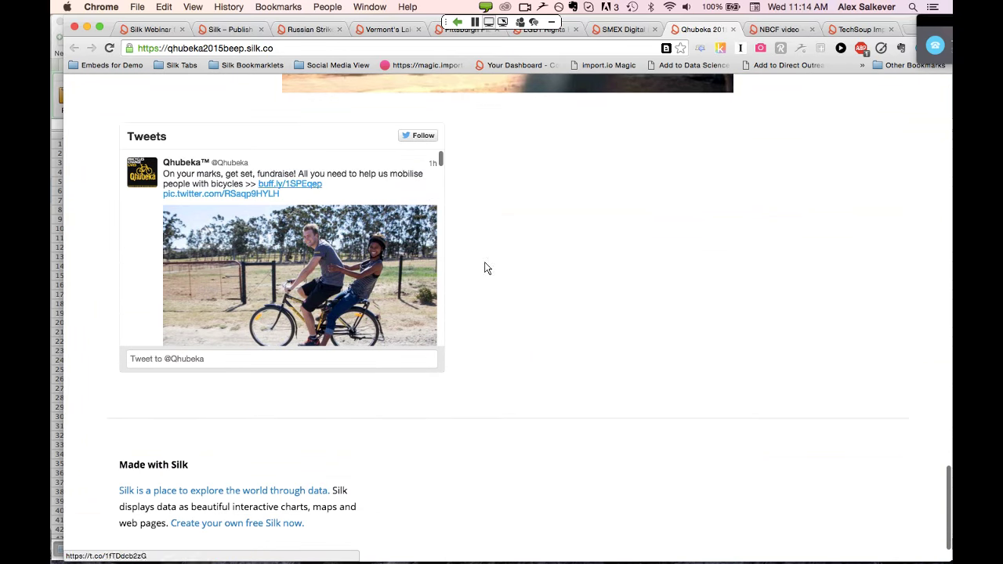
scroll(570, 261, up, 10)
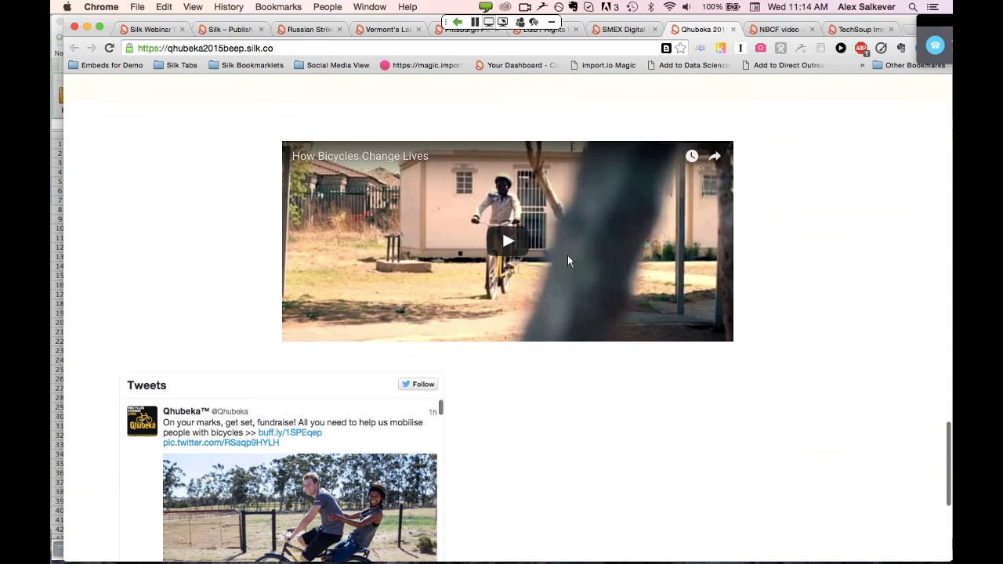
scroll(570, 261, down, 10)
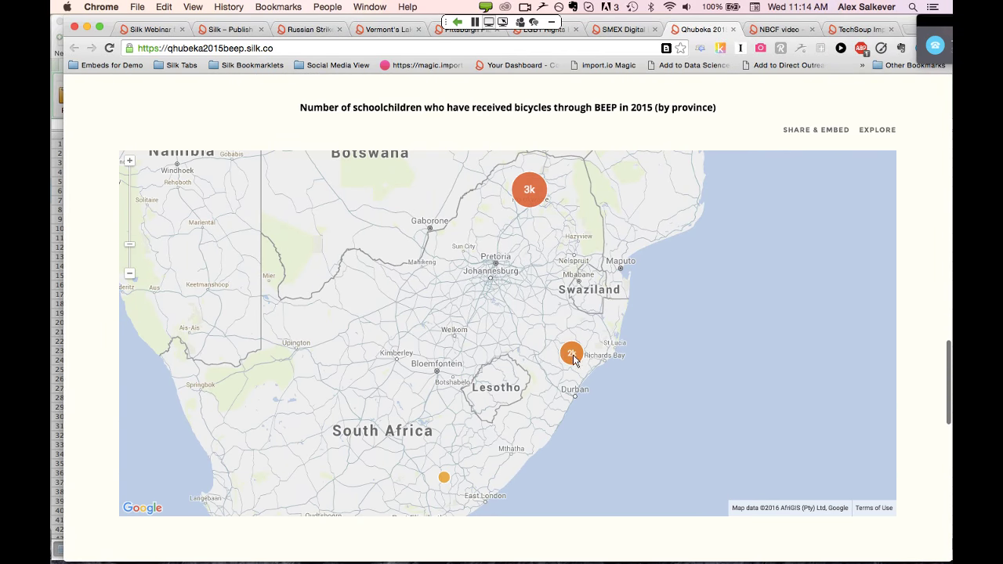
click(572, 354)
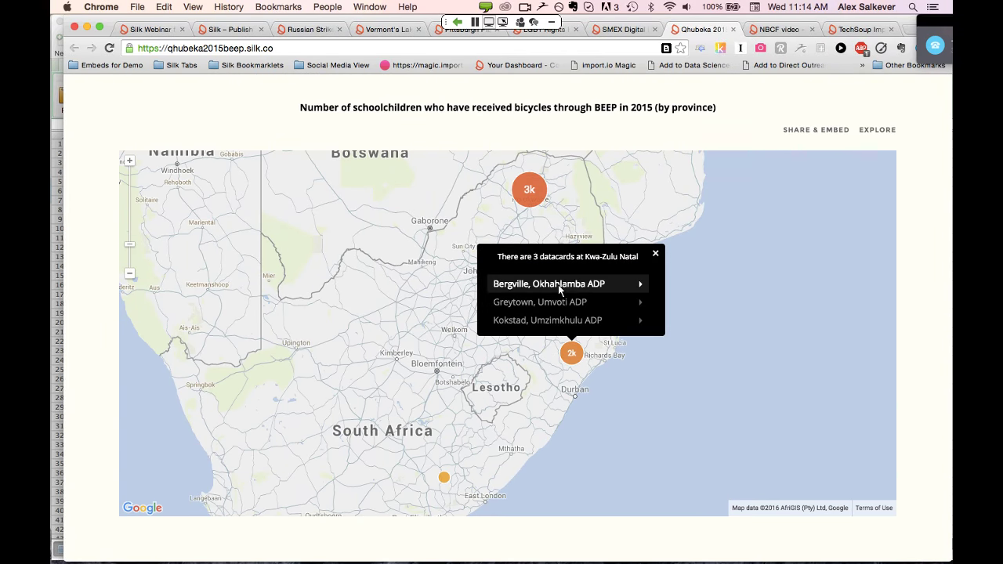
Open the Bergville, Okhahlamba ADP datacard page from the 2k marker, then close it and the Qhubeka site
click(558, 285)
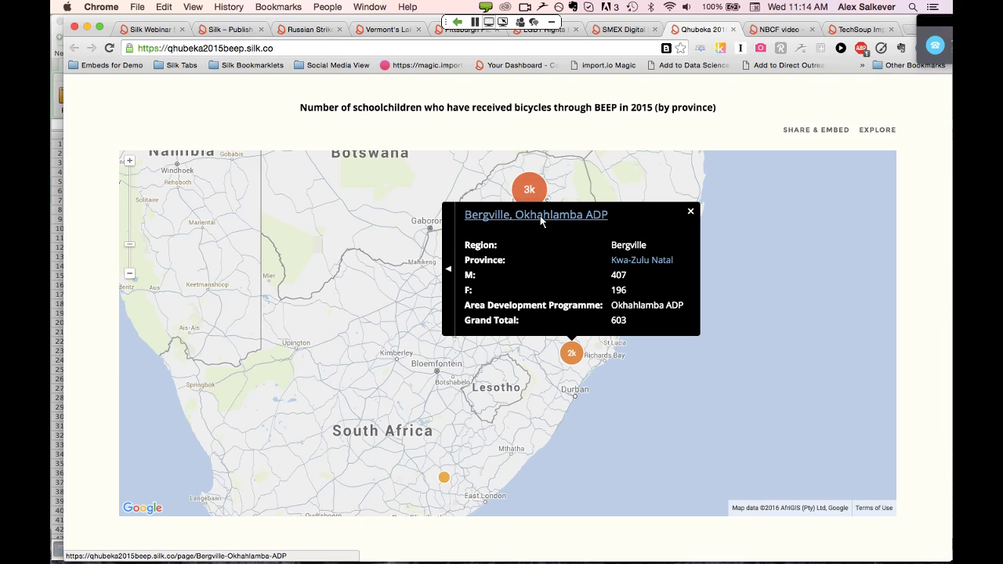
click(540, 219)
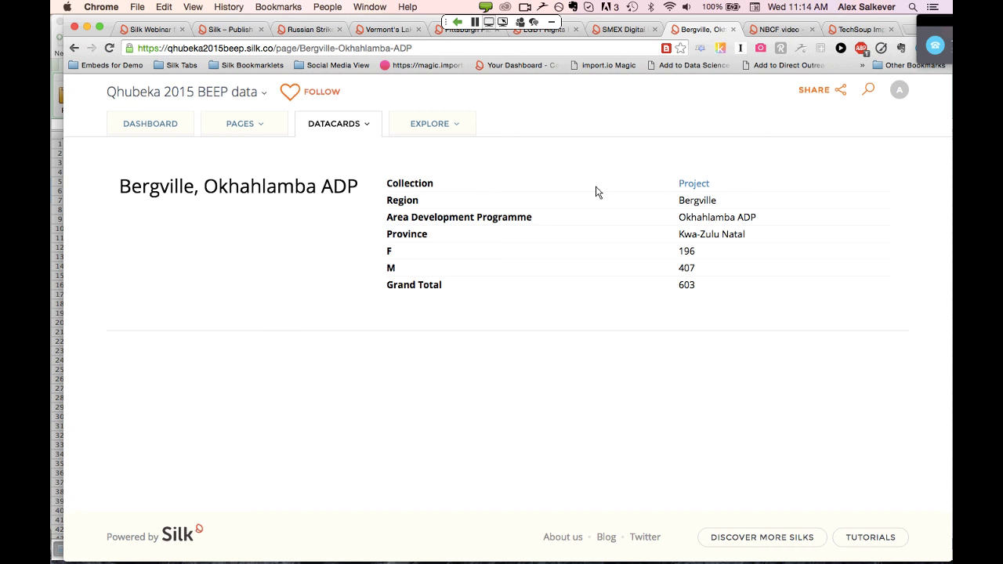
click(734, 30)
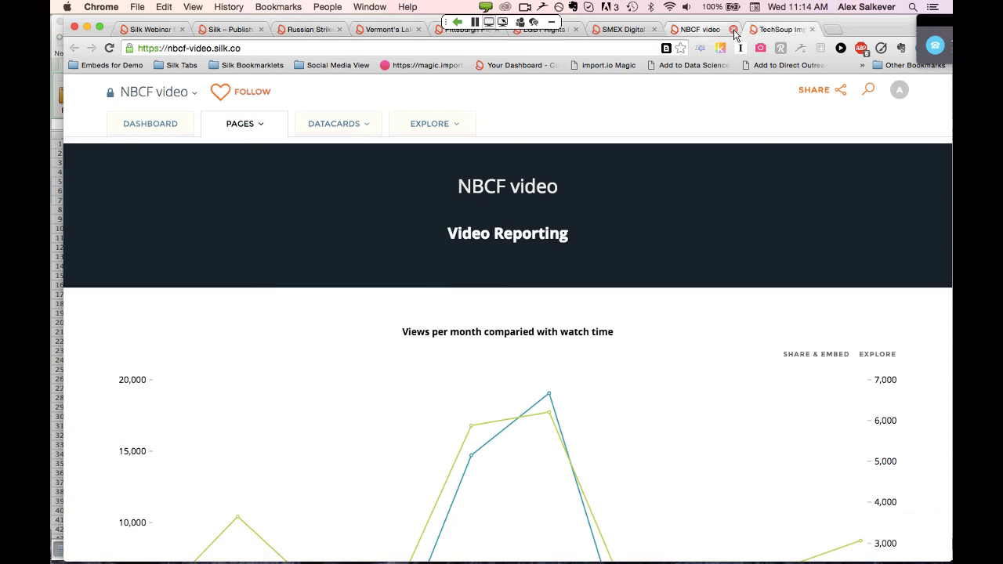
click(733, 29)
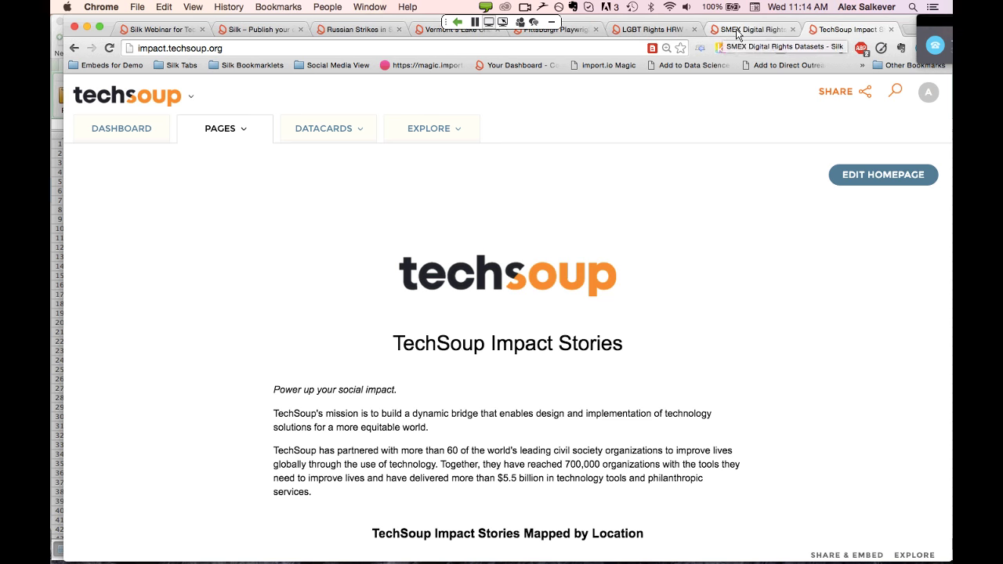
Switch to the SMEX Digital Rights site and scroll past its legislation map and methodology section
click(740, 31)
scroll(568, 210, down, 1)
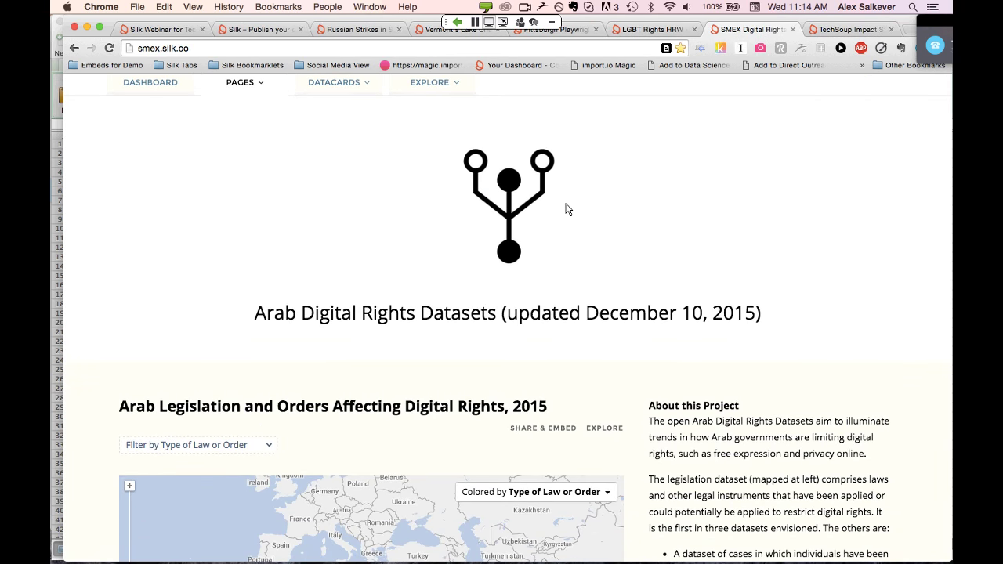
scroll(569, 209, down, 5)
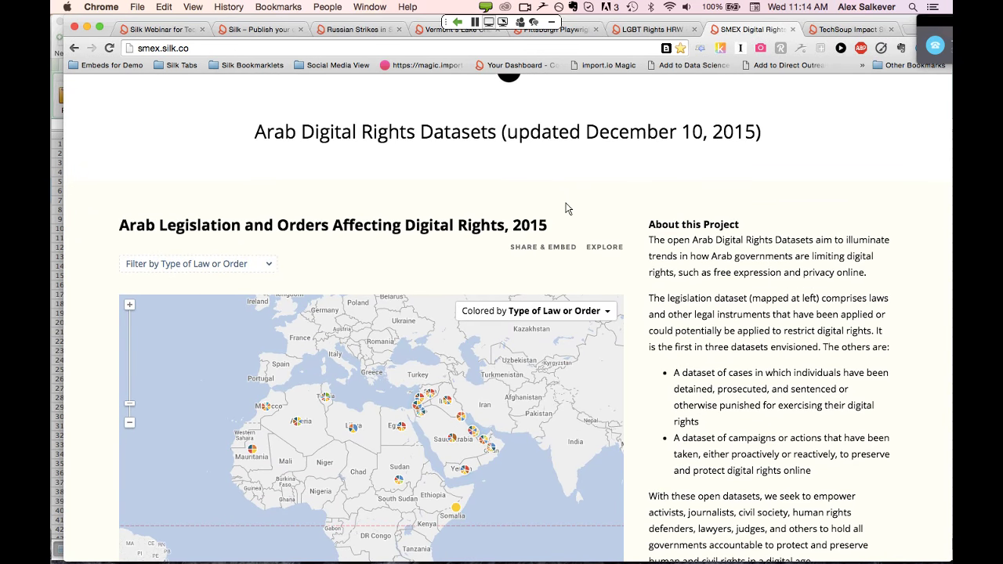
scroll(568, 209, down, 1)
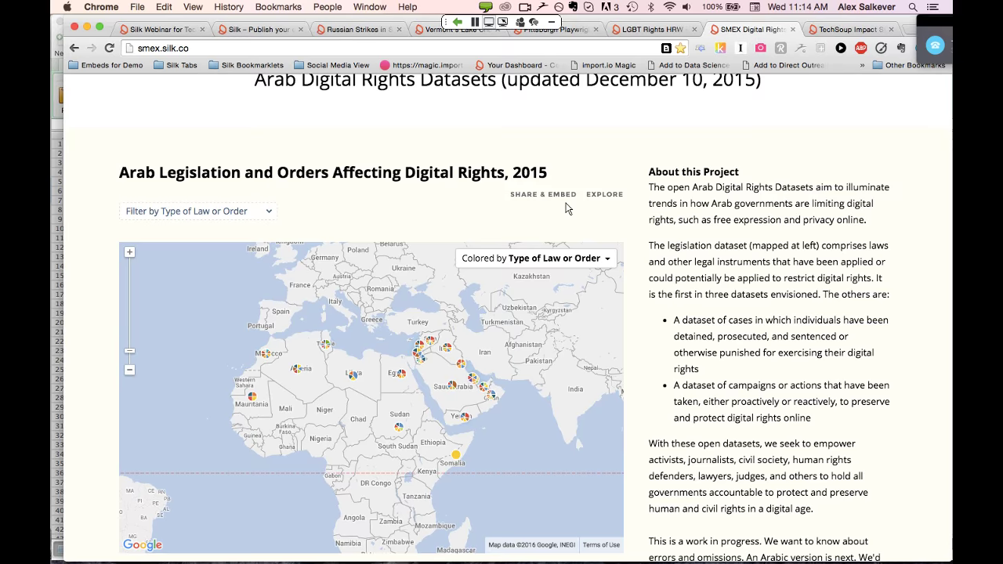
scroll(568, 209, down, 1)
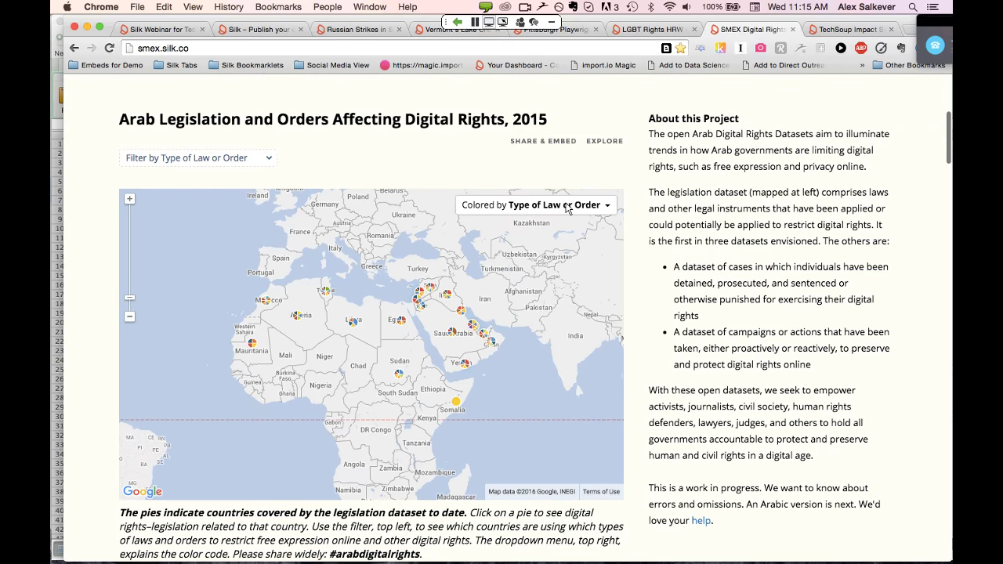
scroll(568, 209, down, 1)
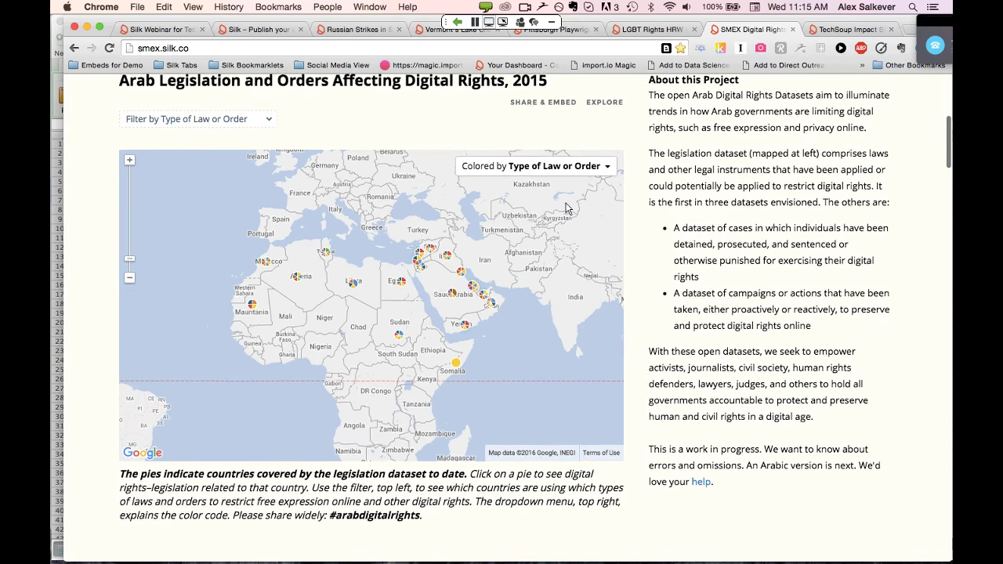
scroll(569, 209, down, 1)
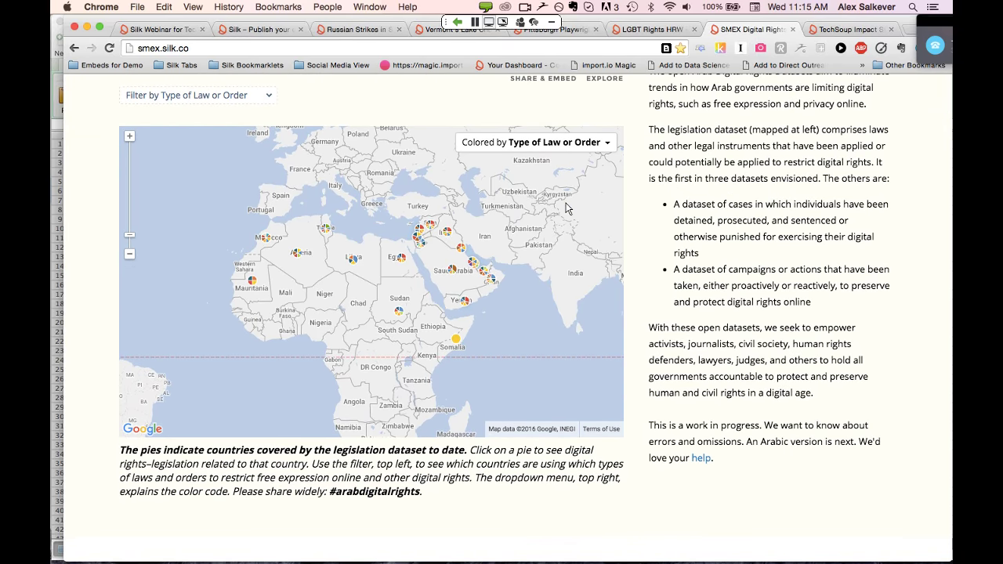
scroll(611, 126, down, 1)
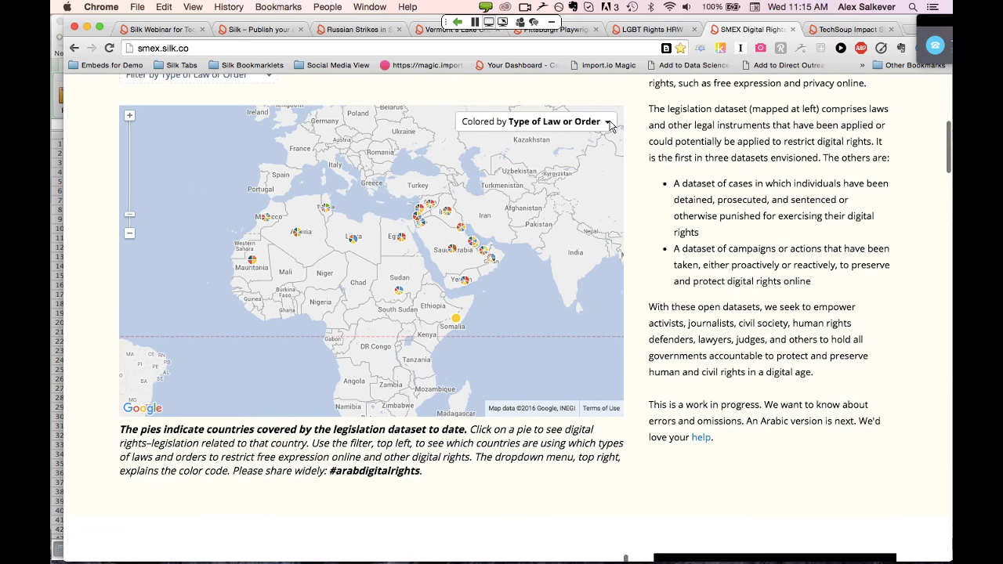
Show the law and order type legend, then scroll to the Laws by Country and Type of Law charts
click(608, 124)
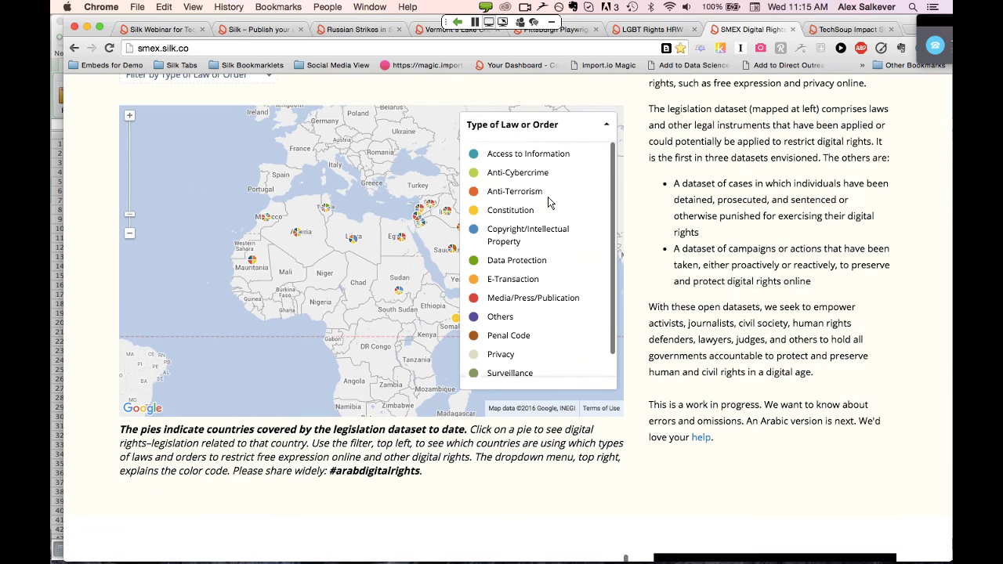
scroll(548, 197, down, 5)
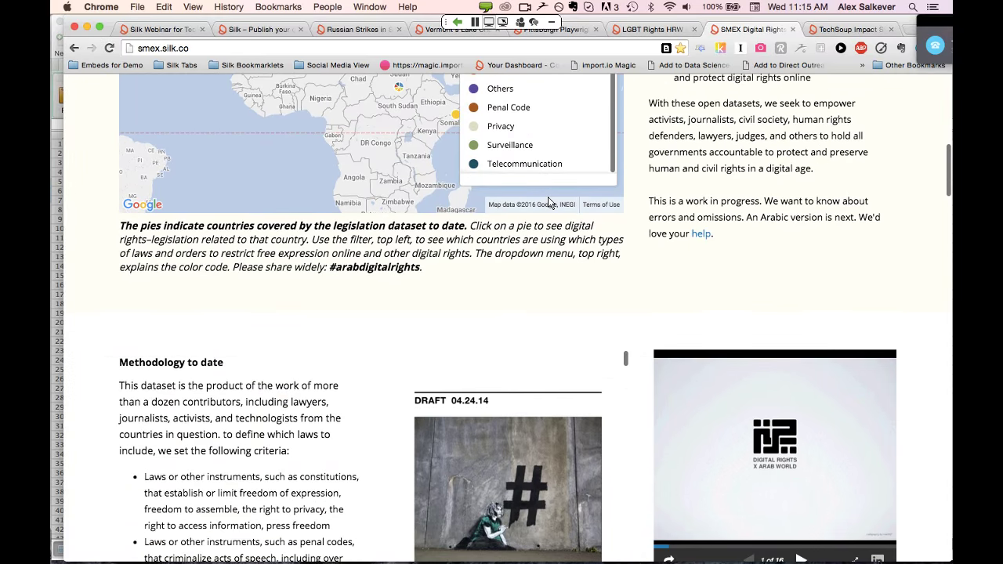
scroll(549, 203, down, 4)
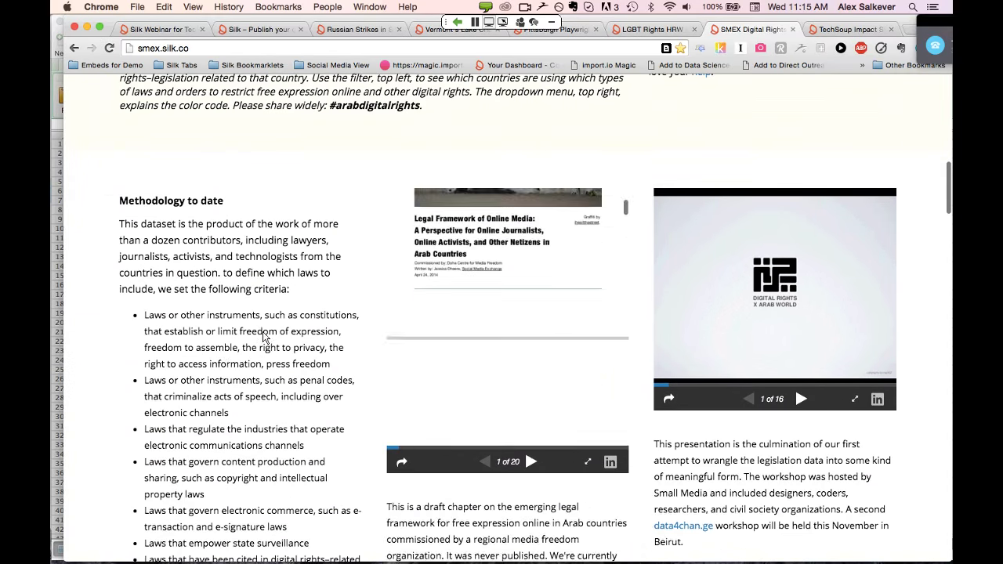
scroll(329, 342, down, 2)
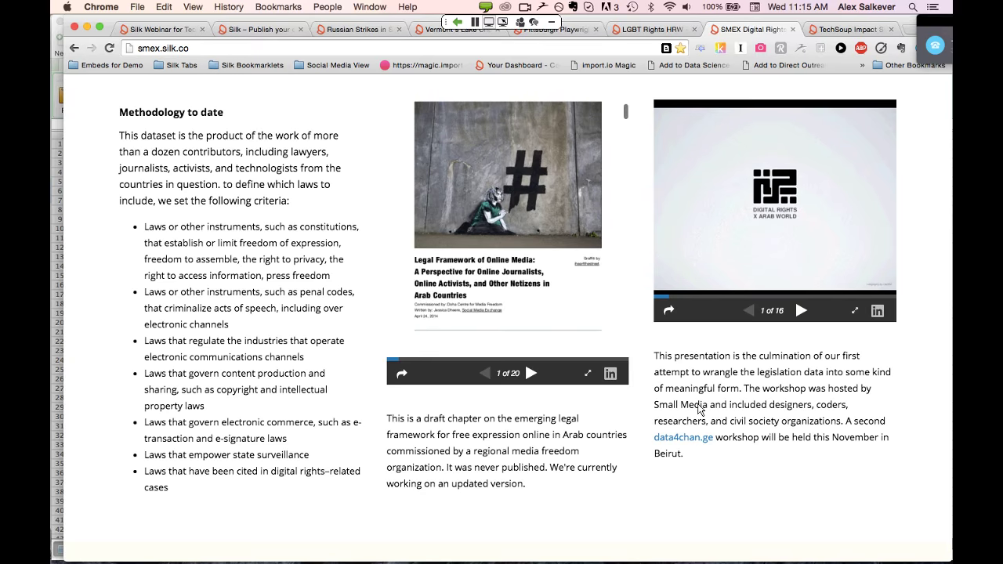
scroll(700, 409, down, 13)
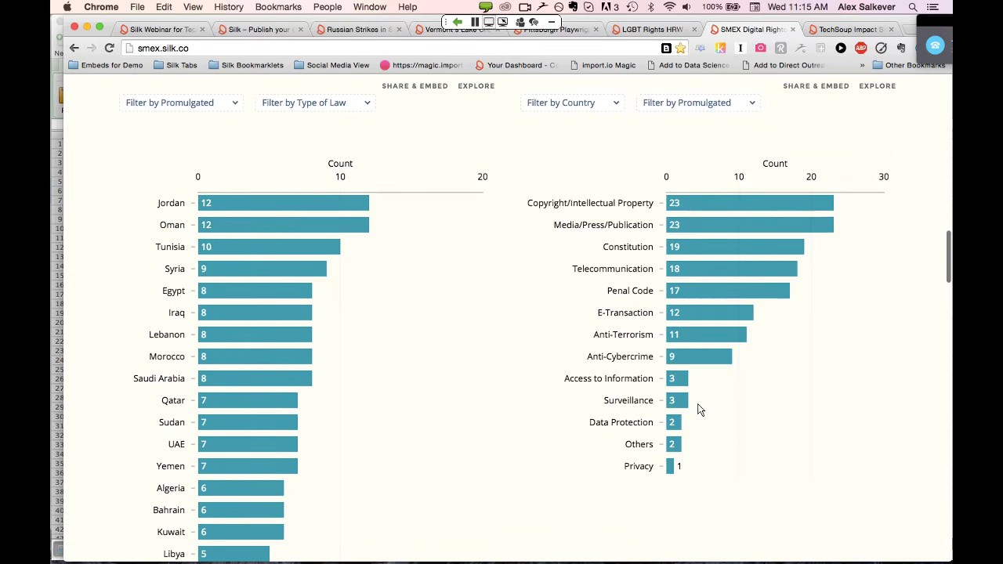
Scroll through the Arab Legislation flag cards, then close the SMEX Digital Rights site
scroll(700, 410, up, 4)
scroll(700, 409, down, 2)
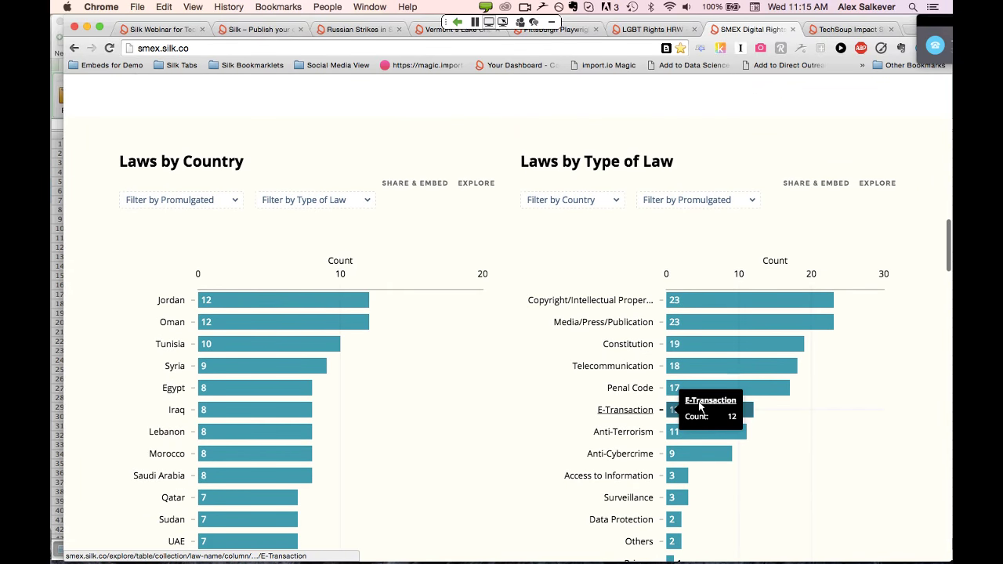
scroll(700, 405, down, 2)
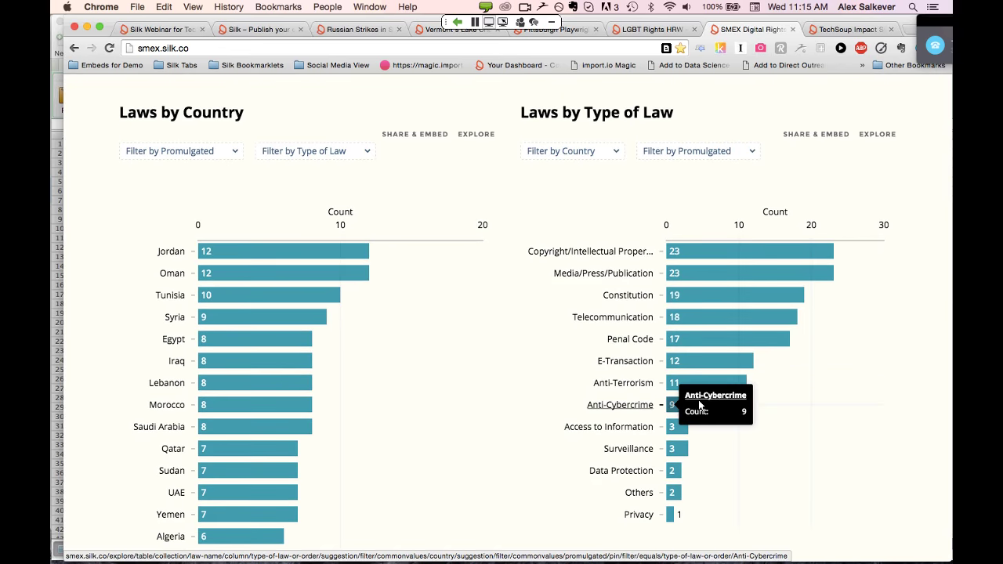
scroll(700, 406, down, 5)
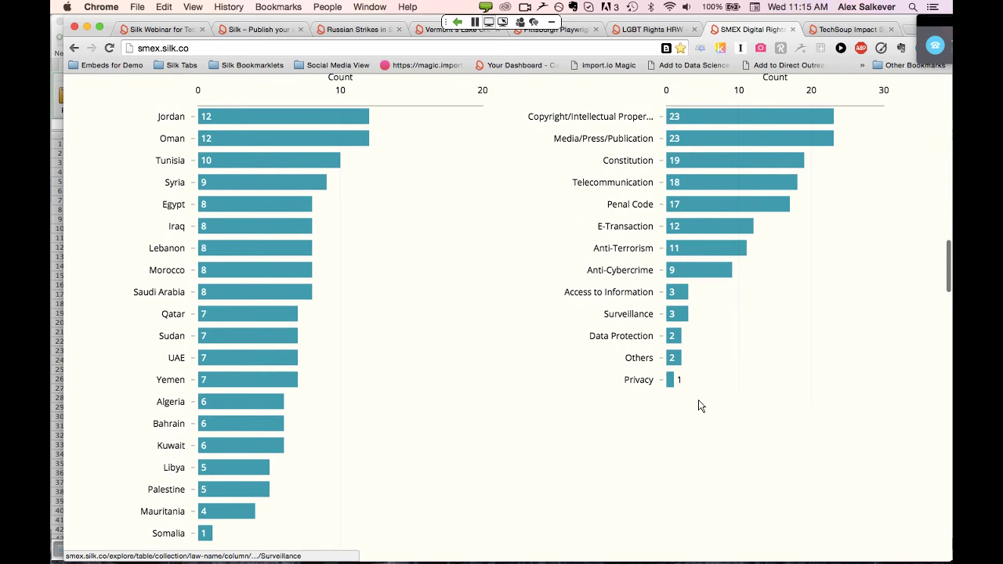
scroll(700, 405, down, 8)
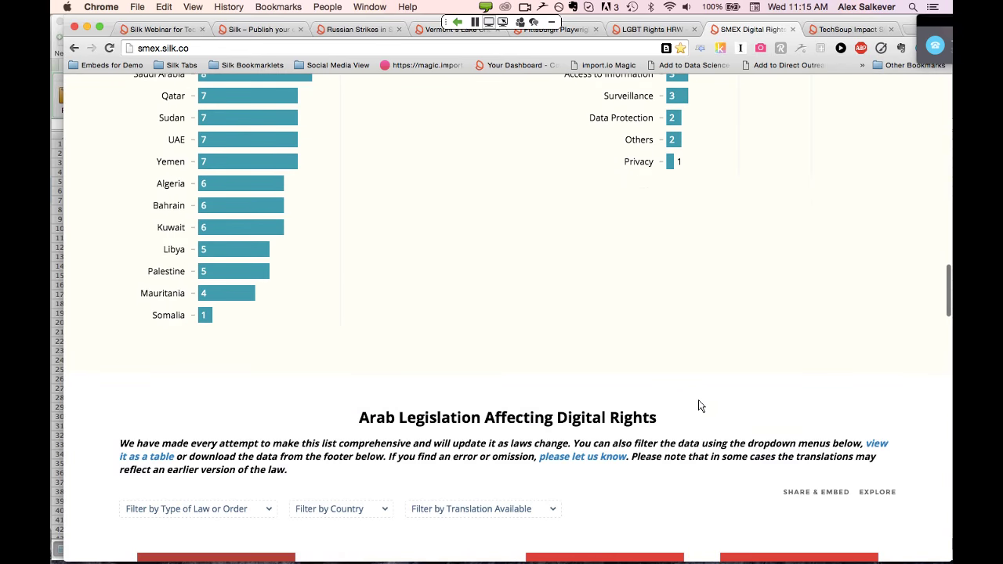
scroll(700, 406, down, 5)
scroll(700, 405, down, 3)
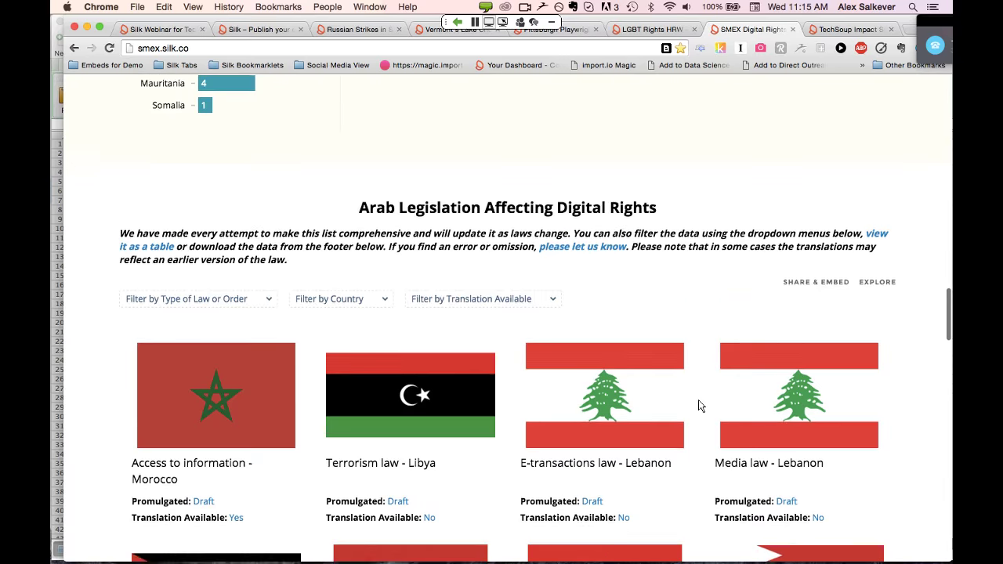
scroll(700, 405, down, 2)
scroll(700, 405, down, 3)
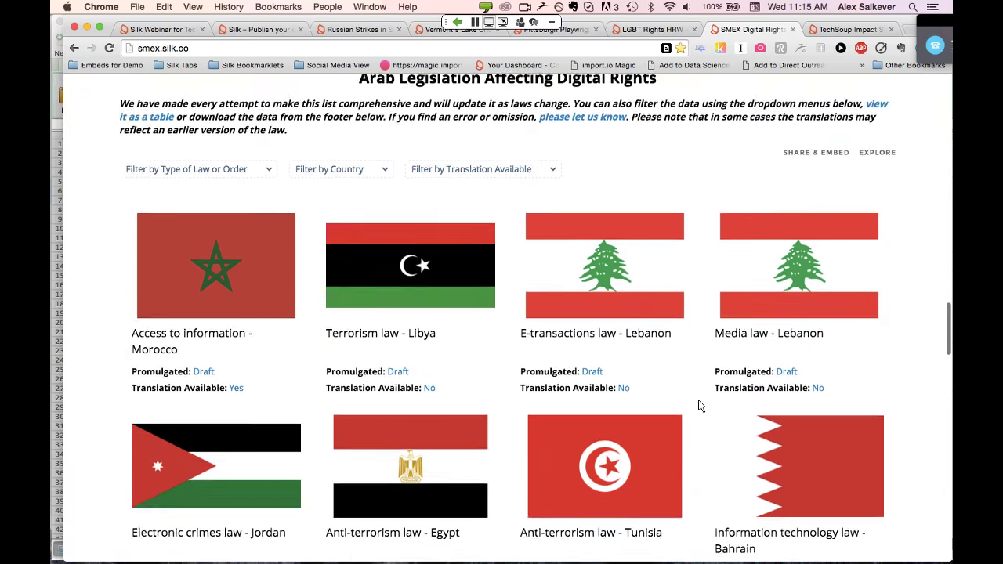
scroll(700, 405, down, 15)
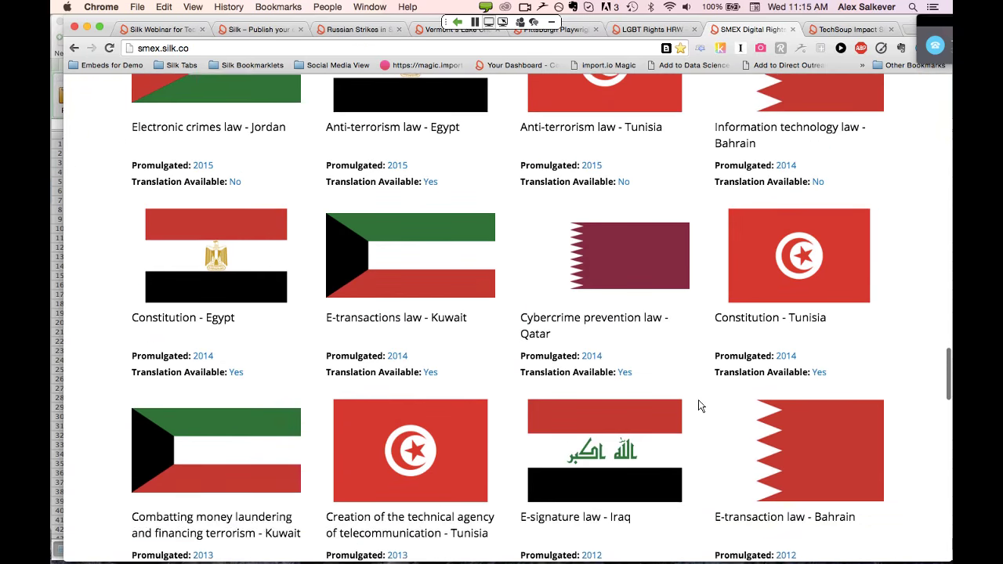
scroll(700, 405, down, 3)
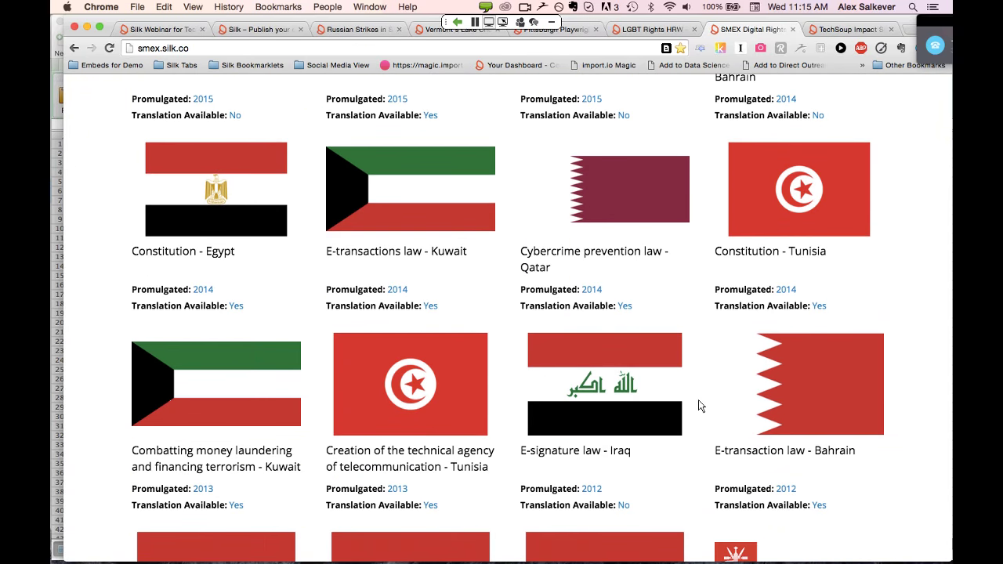
click(793, 29)
Switch to the LGBT Rights HRW site and scroll down to its world map
click(658, 29)
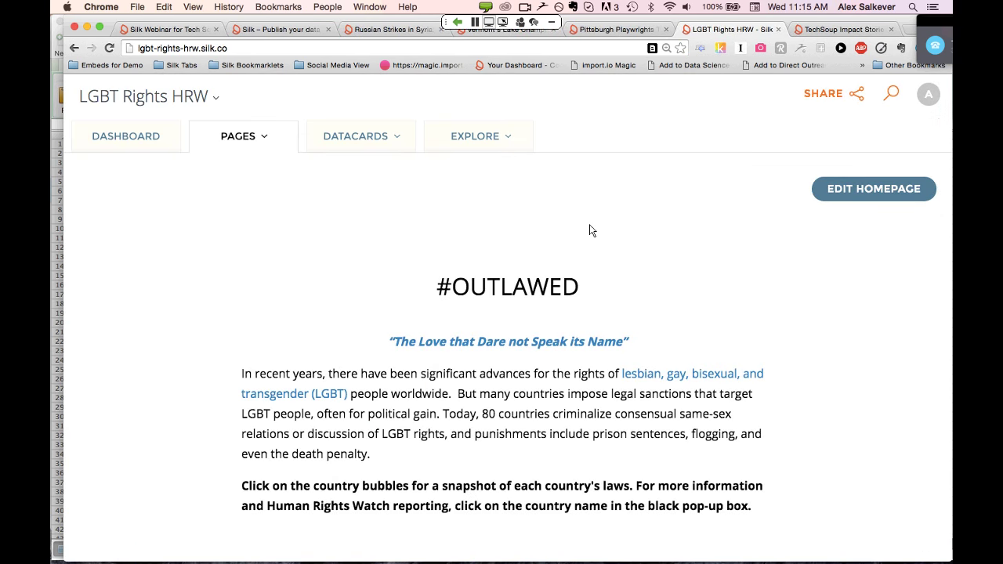
scroll(592, 231, down, 5)
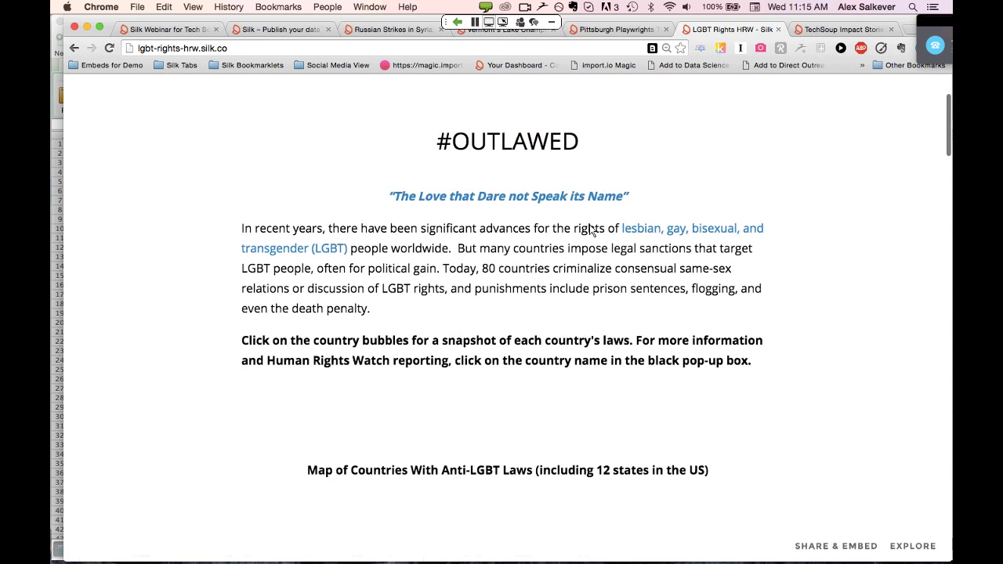
scroll(592, 230, down, 3)
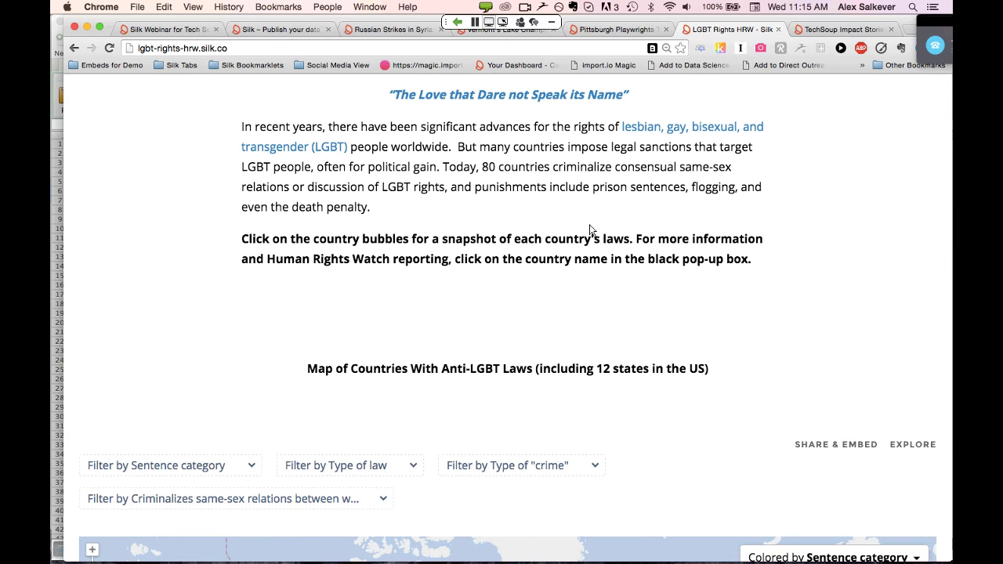
scroll(592, 230, down, 2)
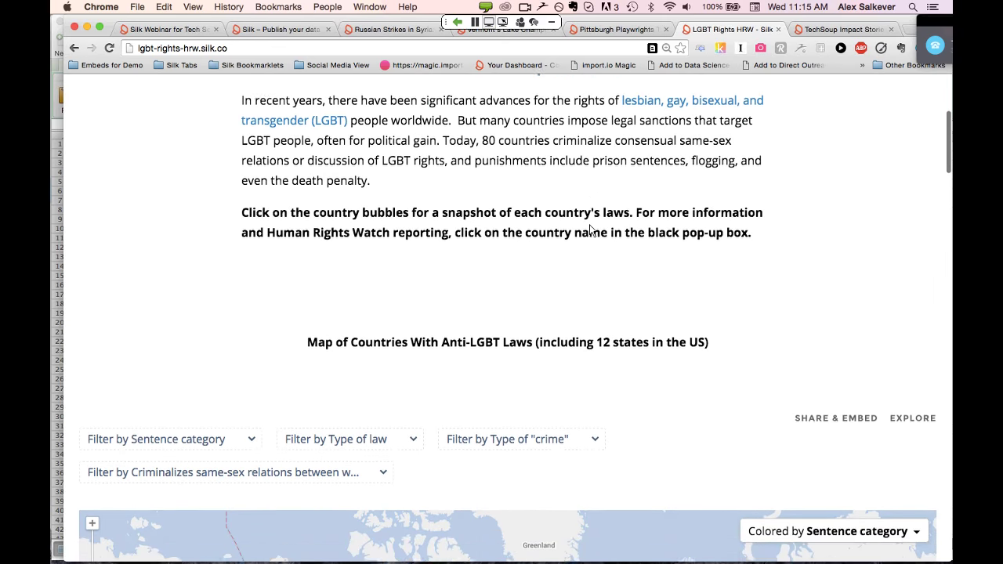
scroll(591, 230, down, 7)
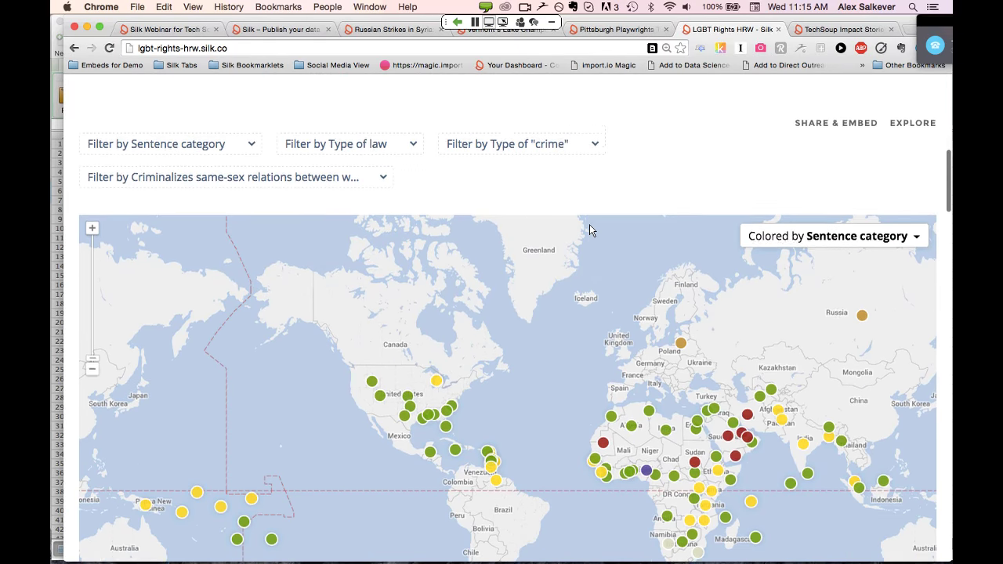
scroll(590, 228, down, 3)
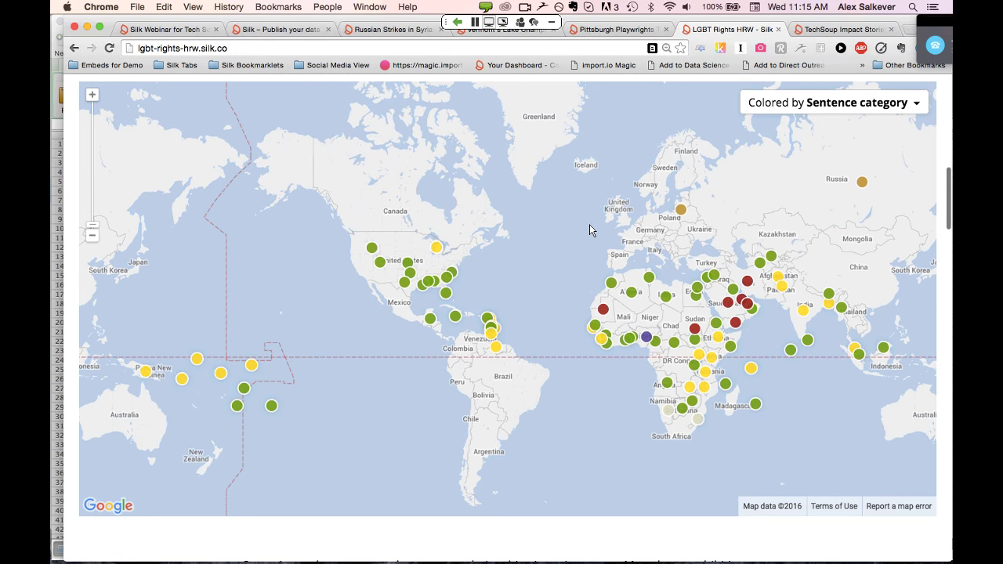
Color the map by sentence category, then scroll down to the Country pages flag grid
click(862, 103)
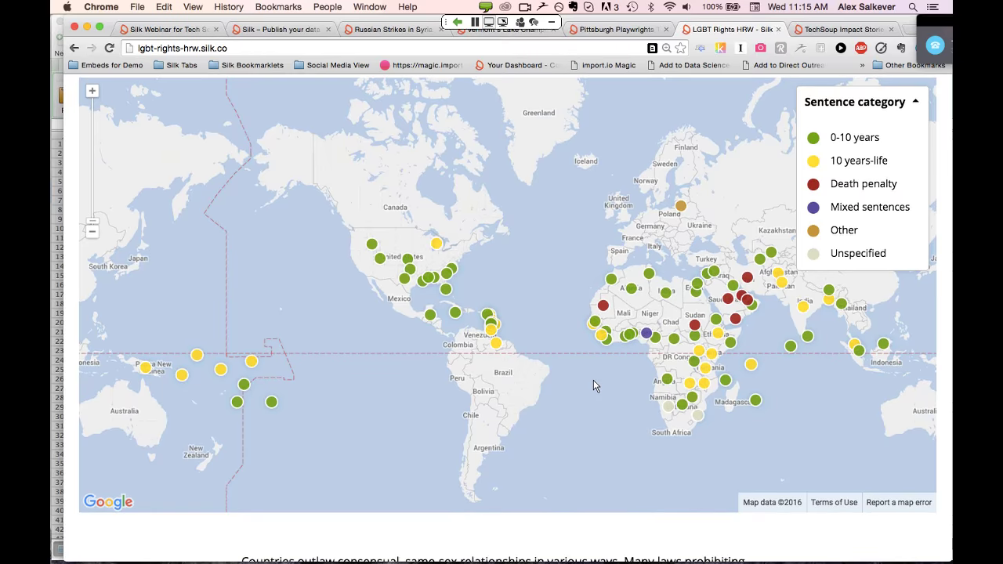
scroll(594, 382, down, 4)
scroll(593, 384, down, 10)
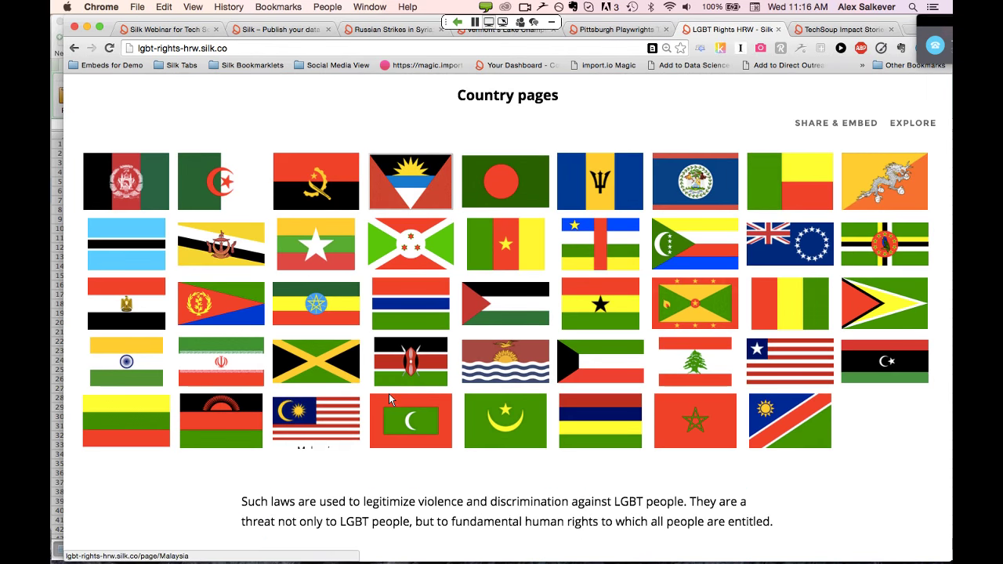
Scroll past the Type of law bars and crime-type donut to the women-criminalization donut (13.8% Yes)
scroll(468, 339, down, 1)
scroll(467, 338, down, 16)
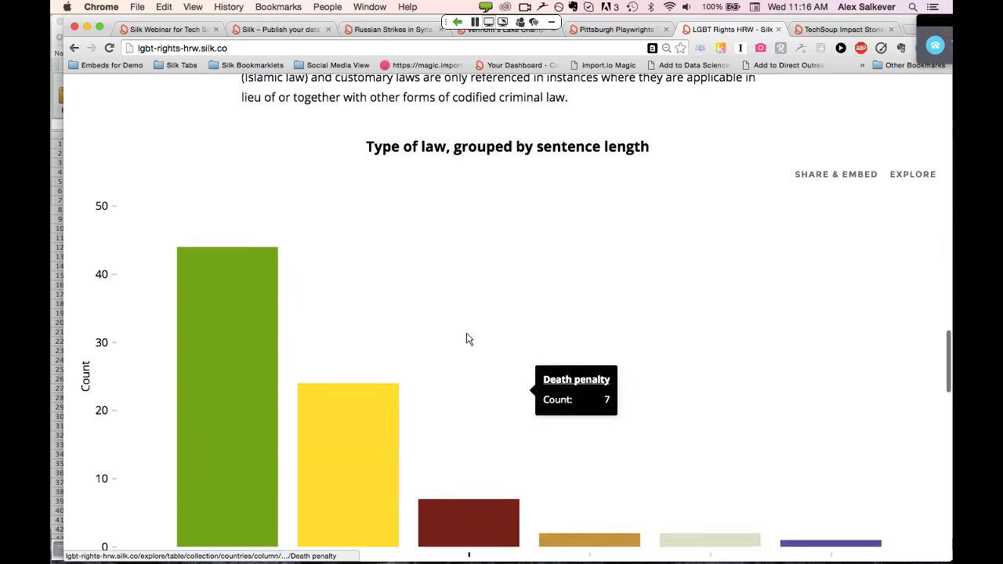
scroll(466, 339, down, 1)
scroll(466, 338, down, 5)
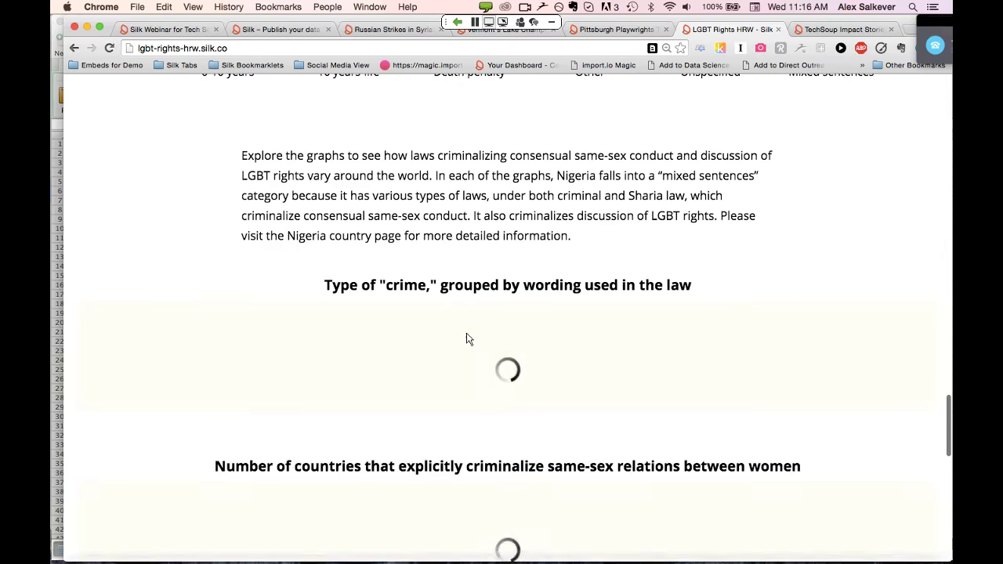
scroll(466, 339, down, 2)
scroll(466, 339, down, 5)
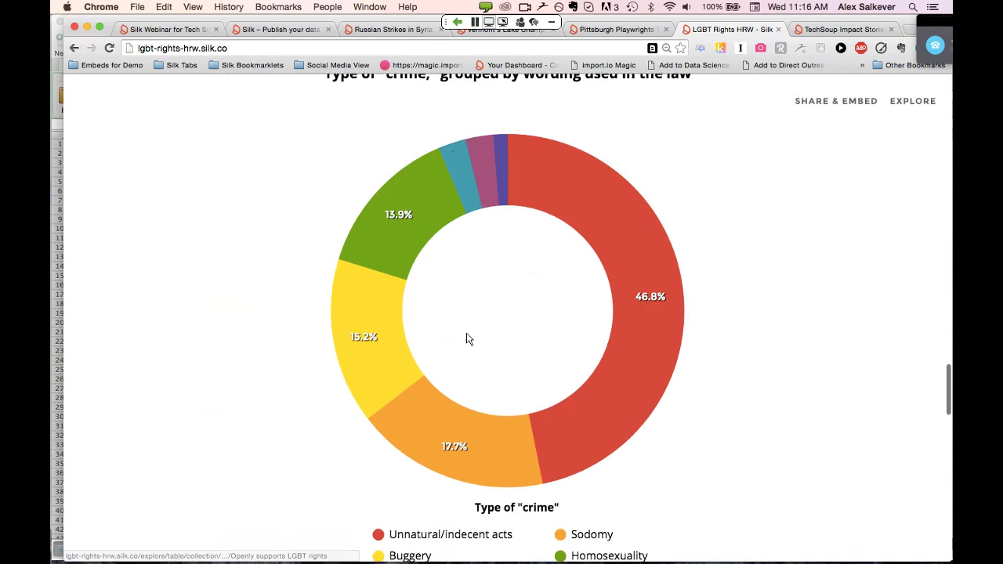
scroll(468, 339, down, 3)
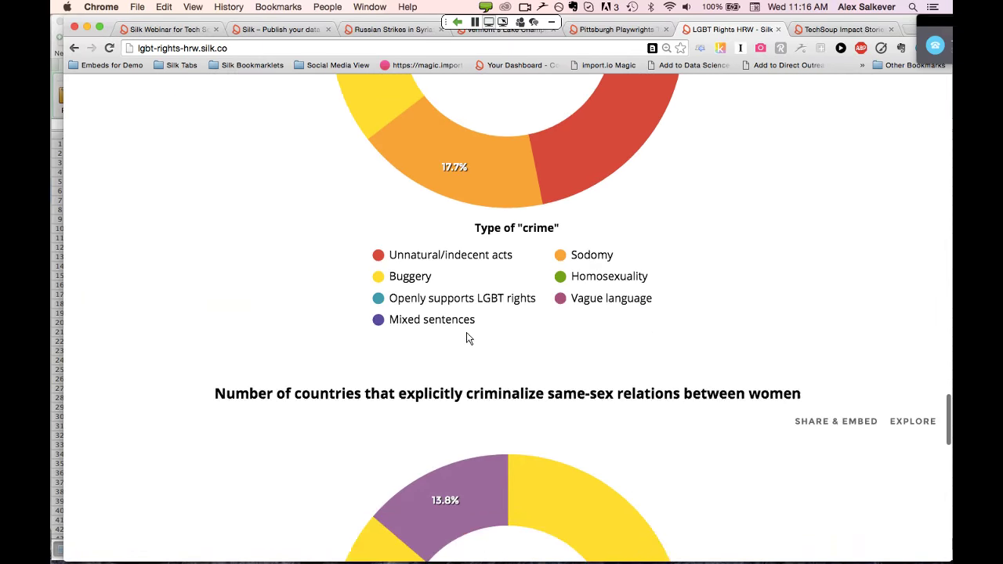
scroll(467, 339, down, 3)
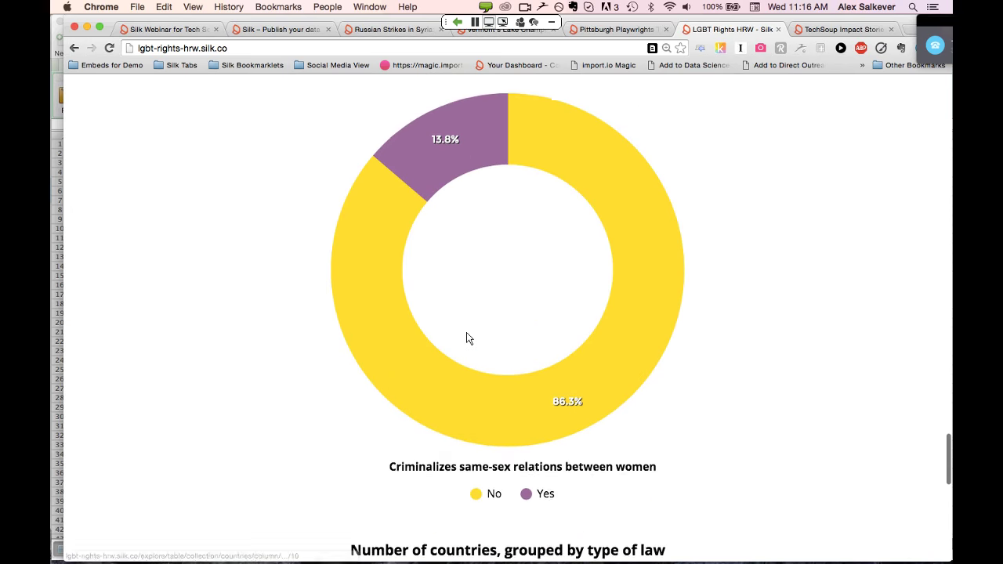
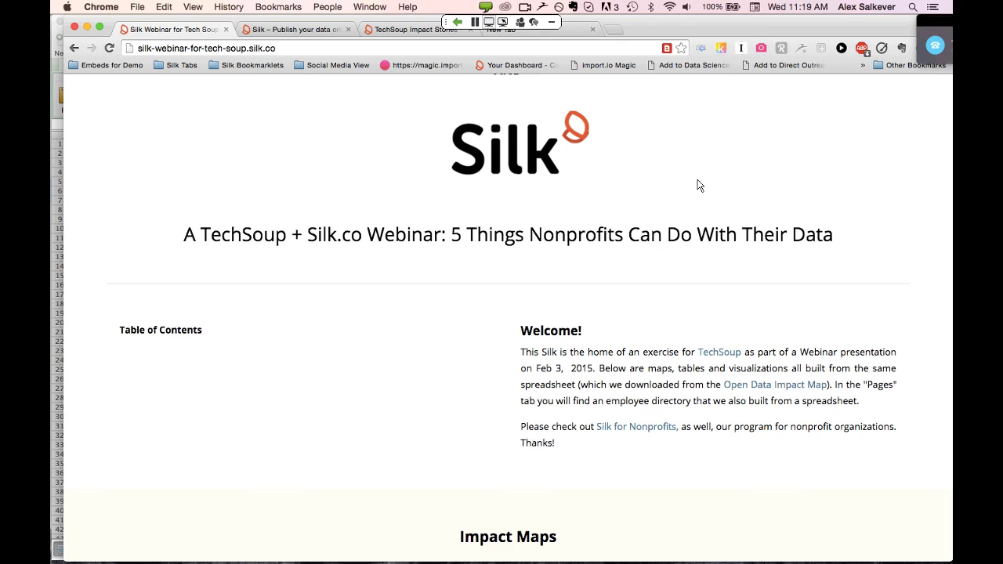
Browse the webinar page's map, sortable table, charts and galleries, then switch to the attendee data.csv sheet
scroll(700, 186, down, 3)
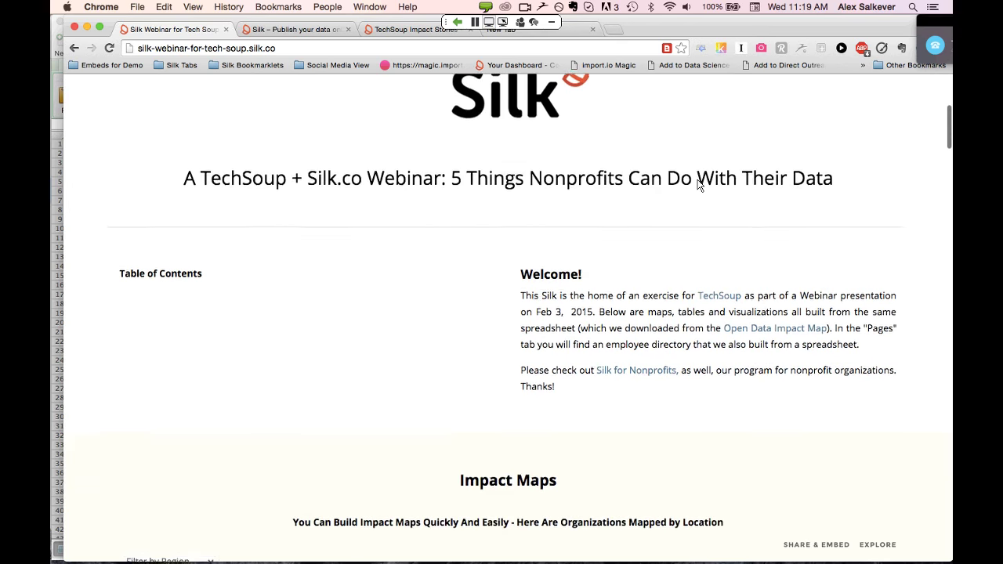
scroll(700, 185, down, 2)
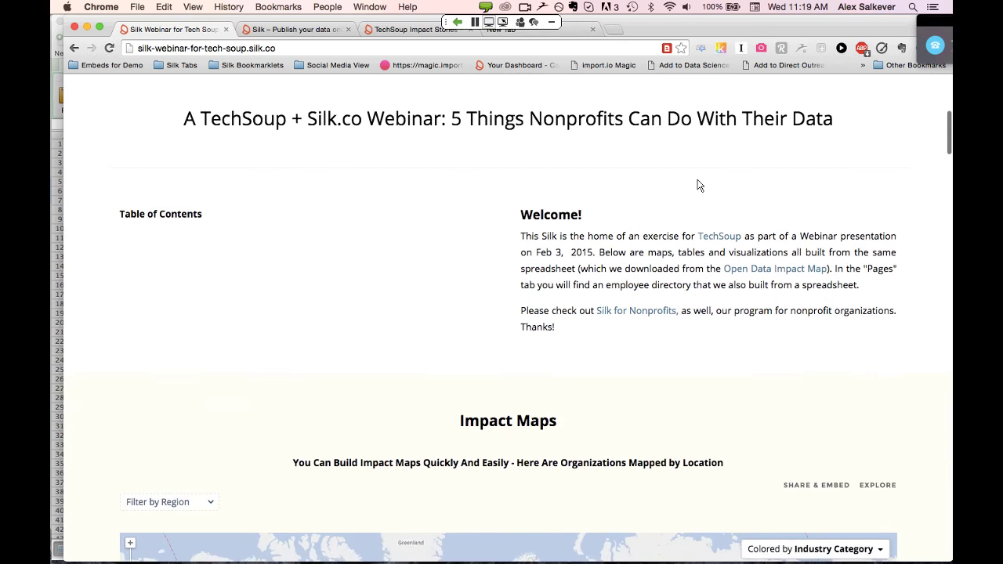
scroll(700, 185, down, 3)
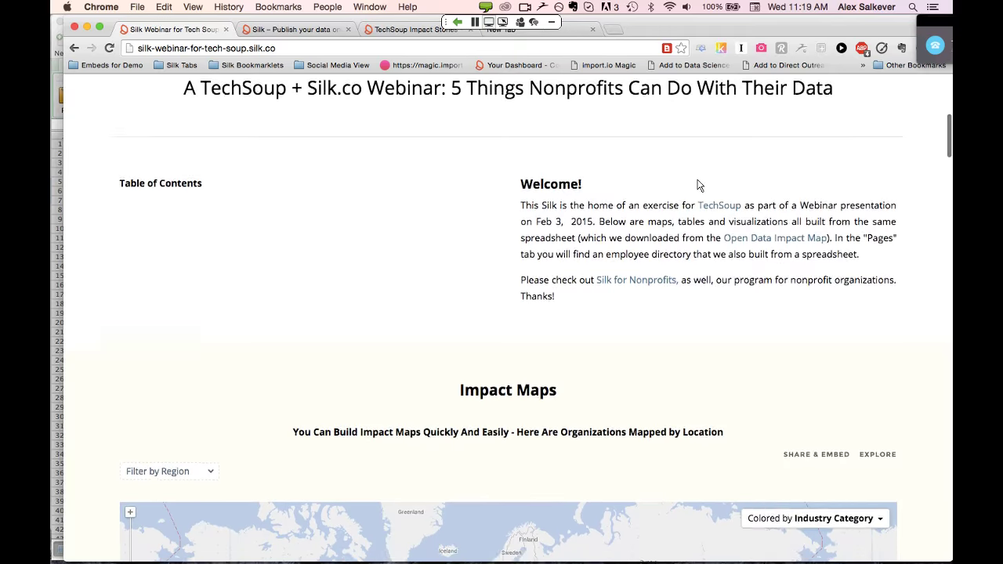
scroll(700, 186, down, 1)
scroll(700, 185, down, 5)
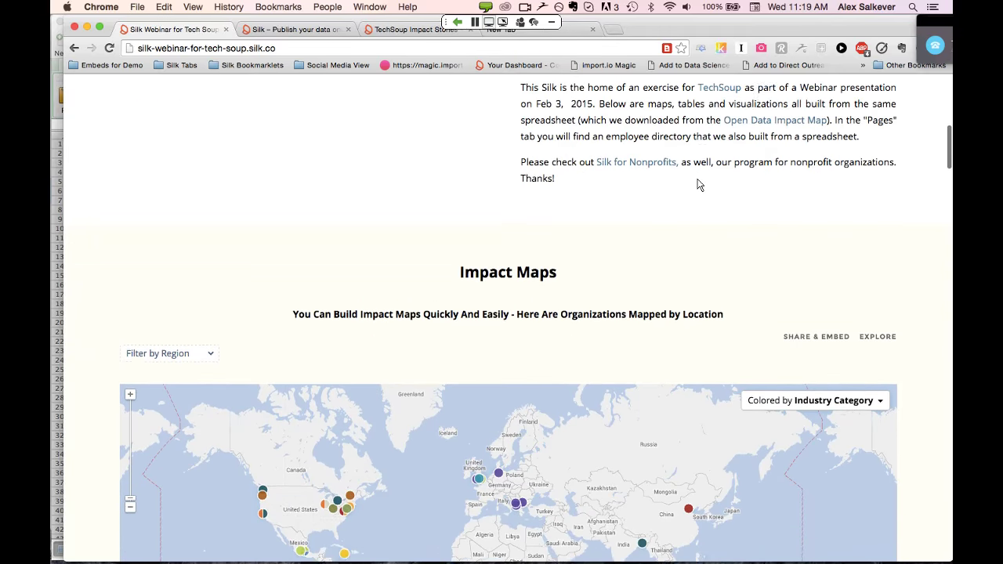
scroll(700, 185, down, 18)
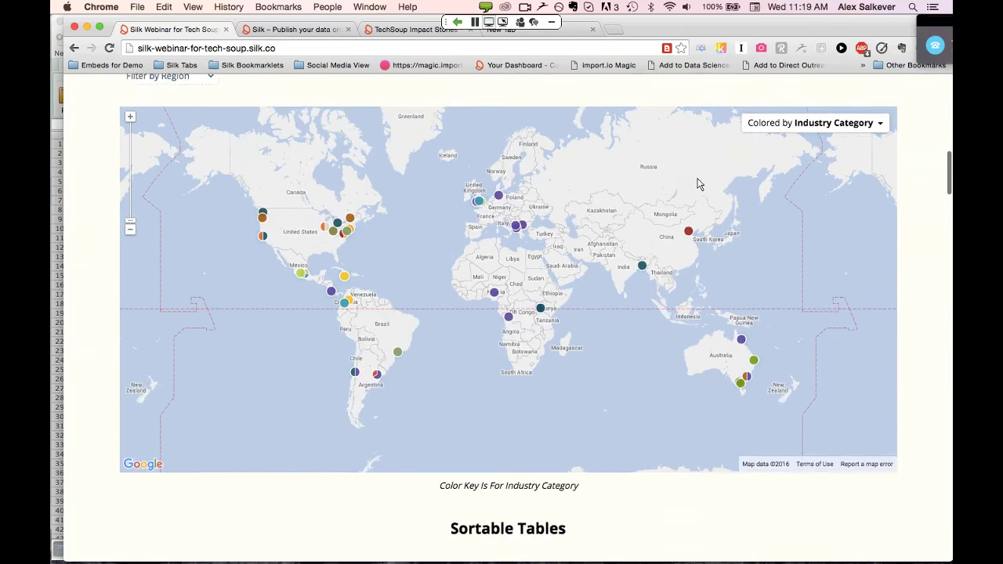
scroll(700, 183, down, 4)
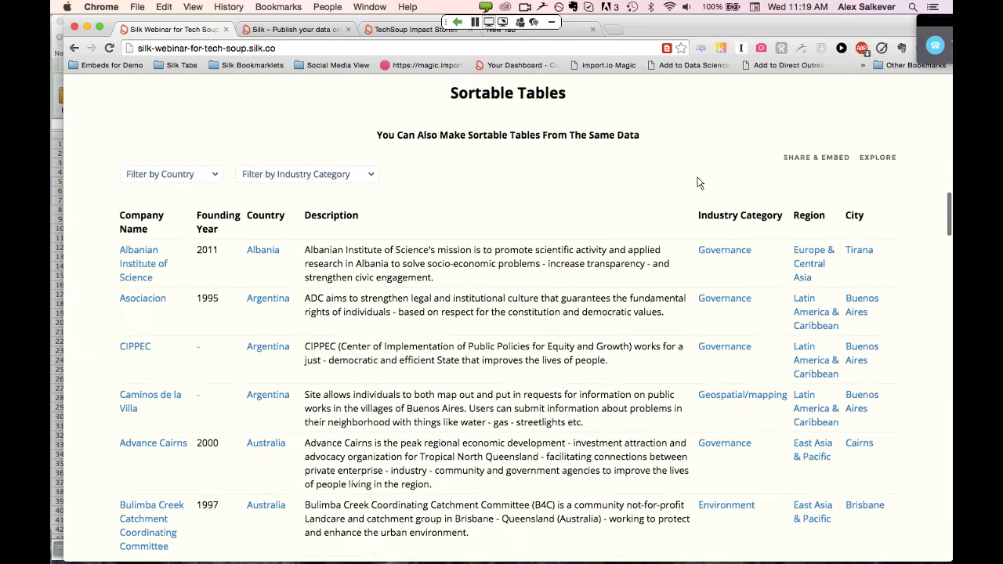
scroll(700, 182, down, 15)
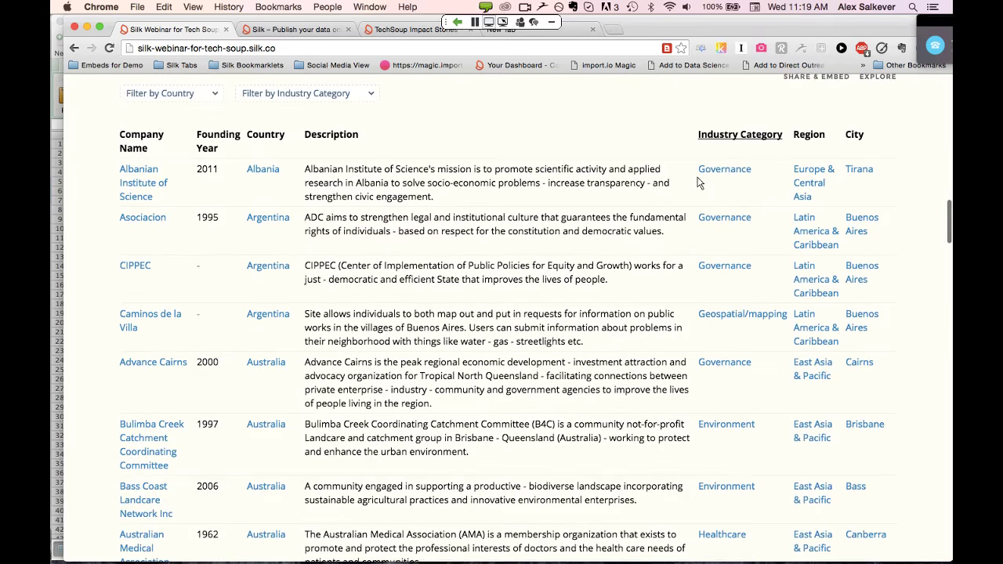
scroll(700, 183, down, 16)
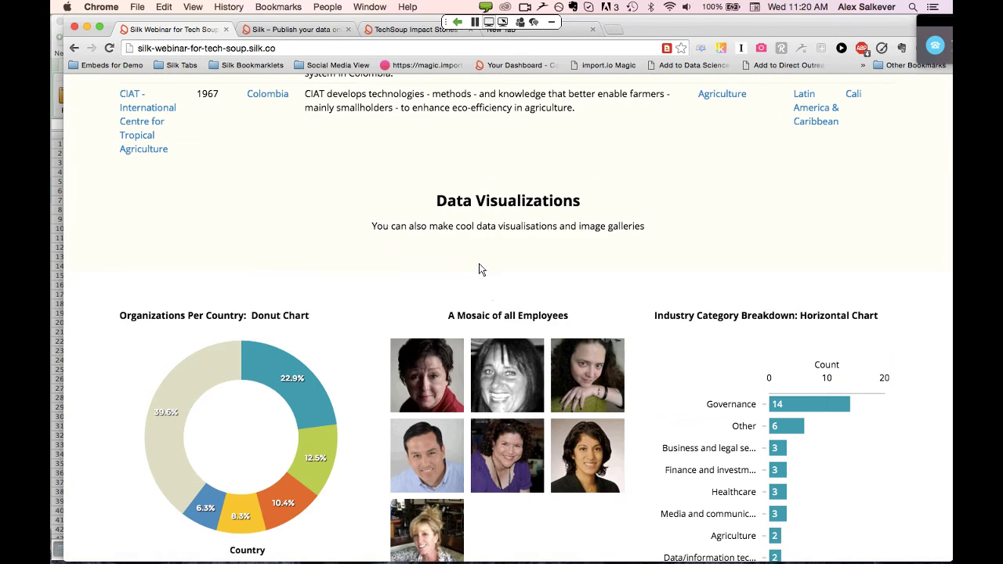
scroll(494, 268, down, 1)
scroll(493, 268, down, 2)
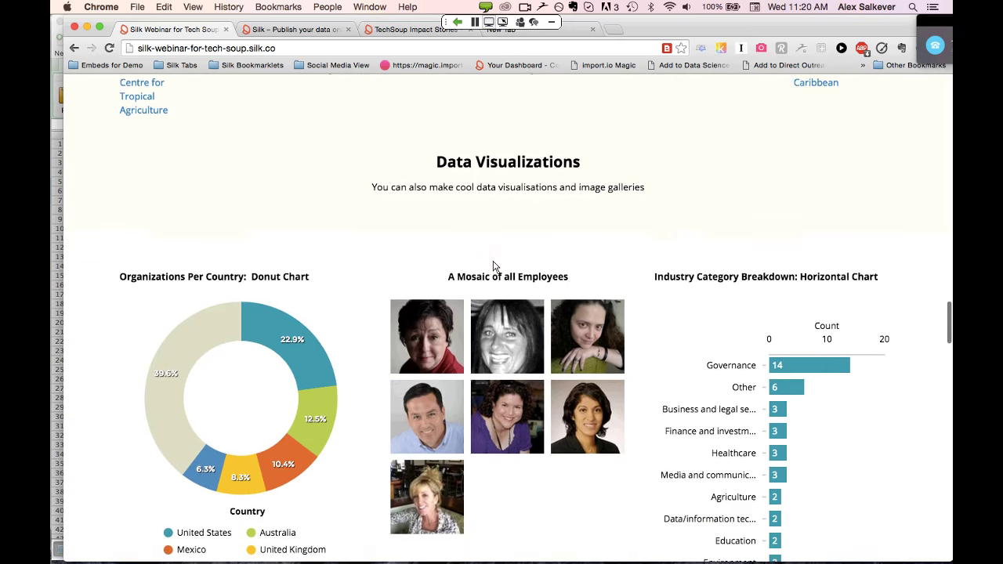
scroll(493, 267, down, 20)
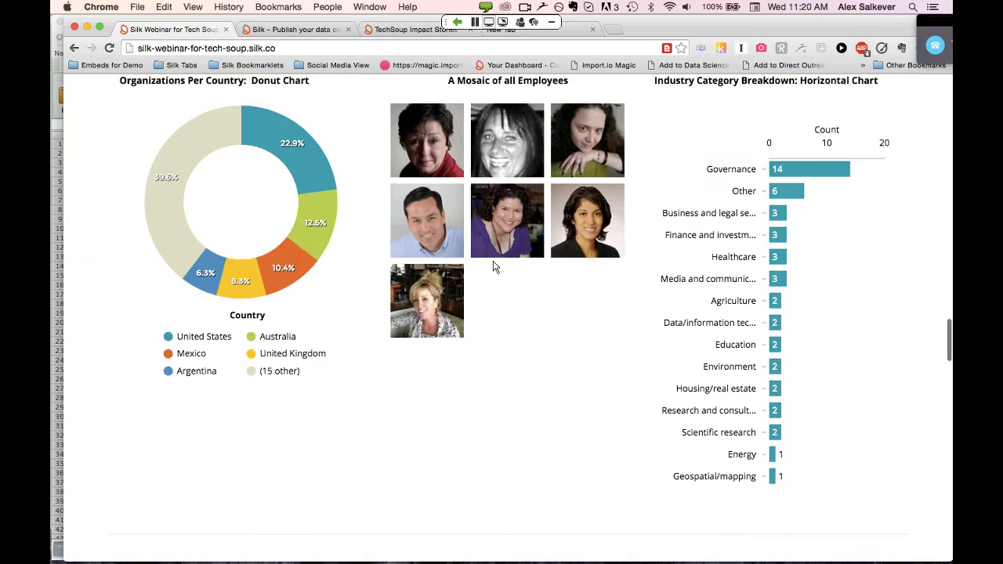
scroll(494, 268, down, 10)
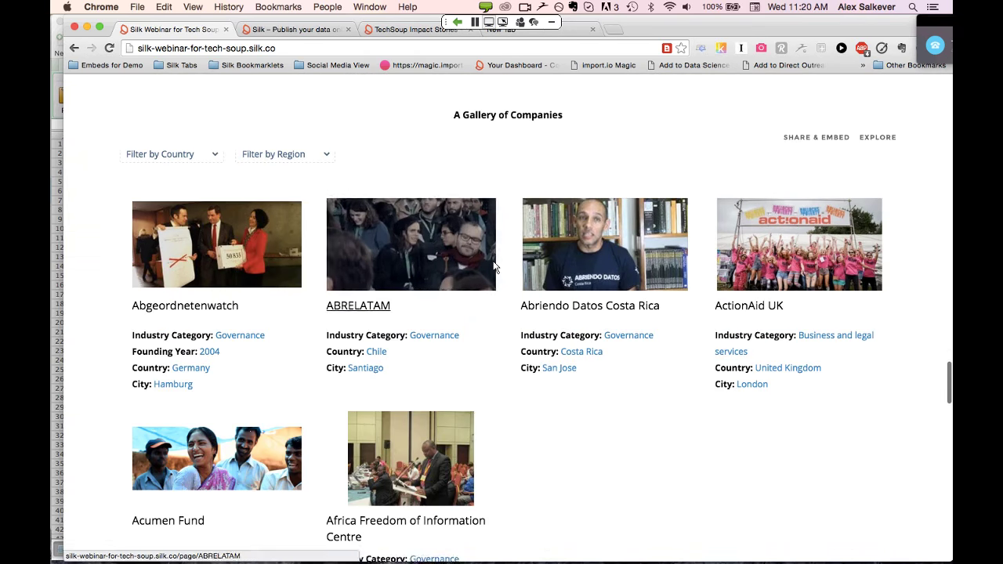
scroll(494, 267, down, 15)
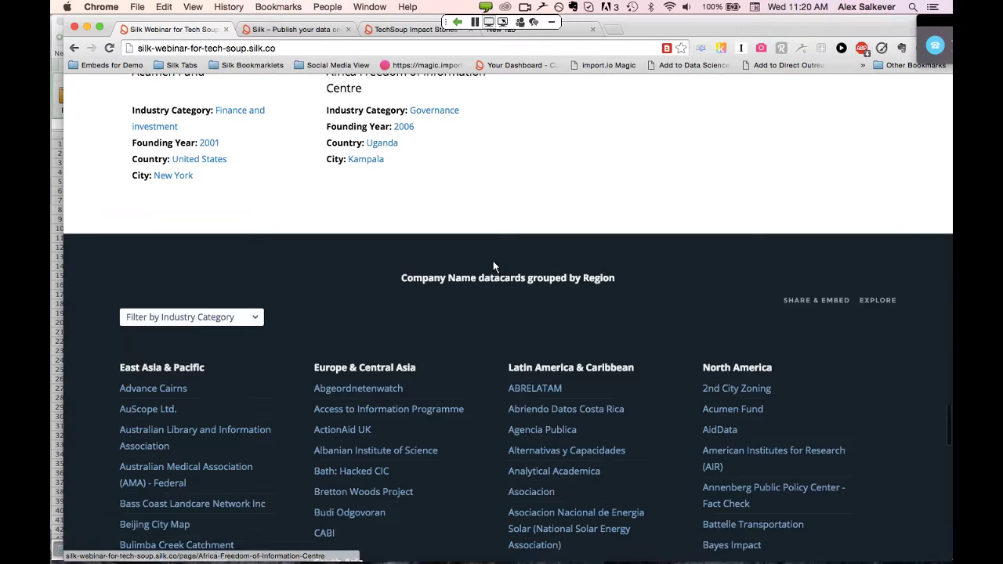
scroll(493, 266, up, 7)
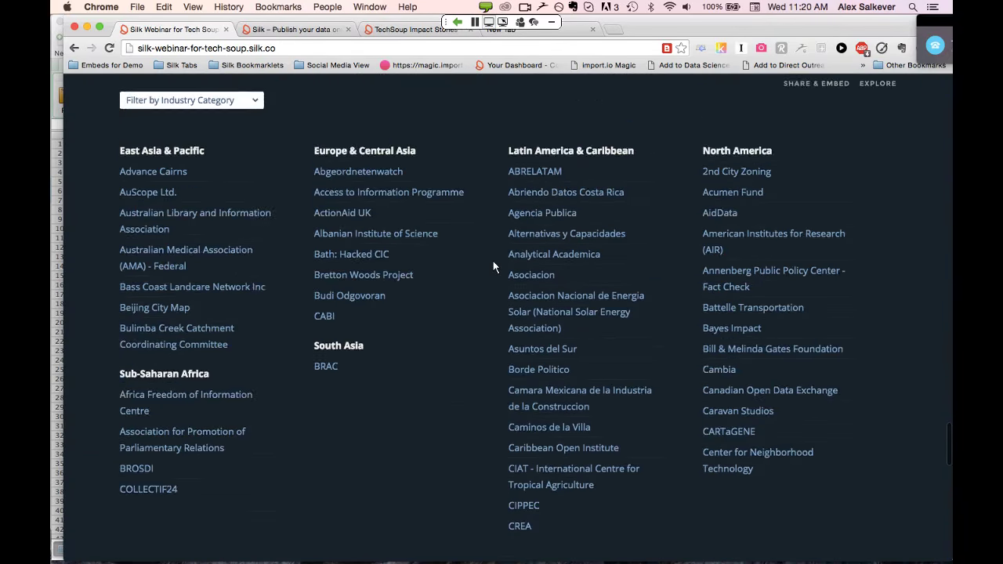
scroll(493, 267, down, 6)
scroll(494, 266, down, 12)
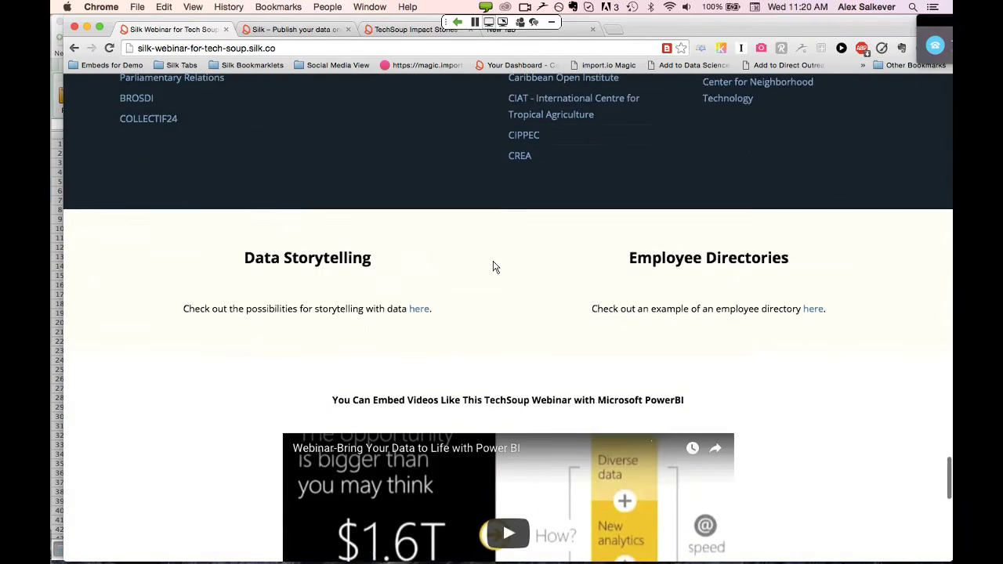
scroll(493, 268, down, 1)
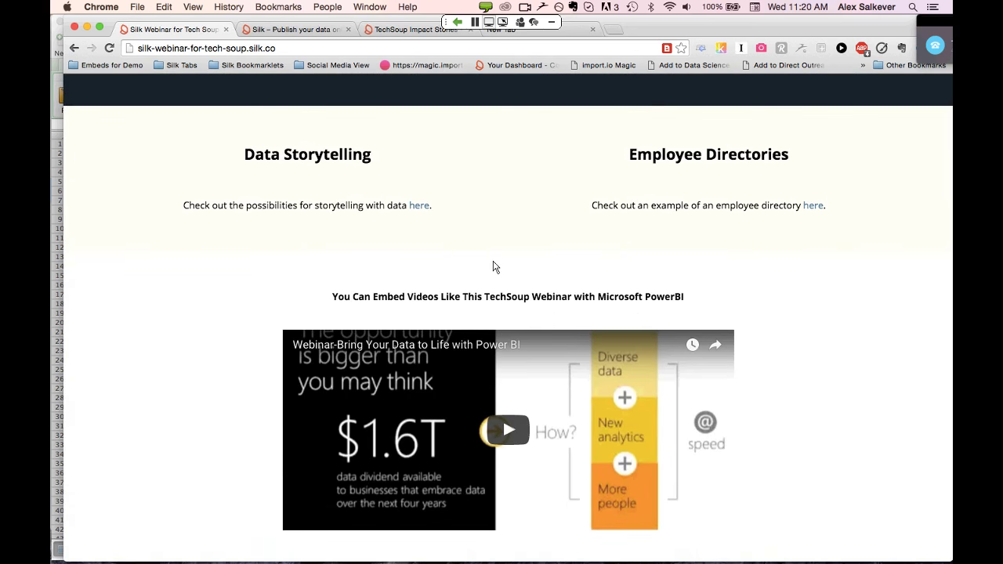
scroll(493, 267, down, 2)
scroll(495, 268, down, 3)
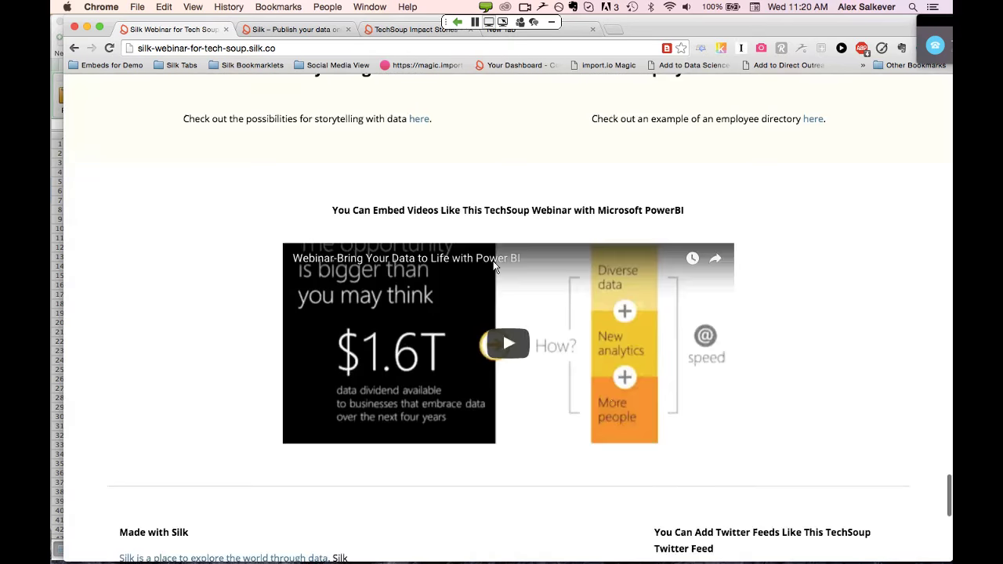
scroll(495, 268, down, 4)
scroll(493, 267, up, 15)
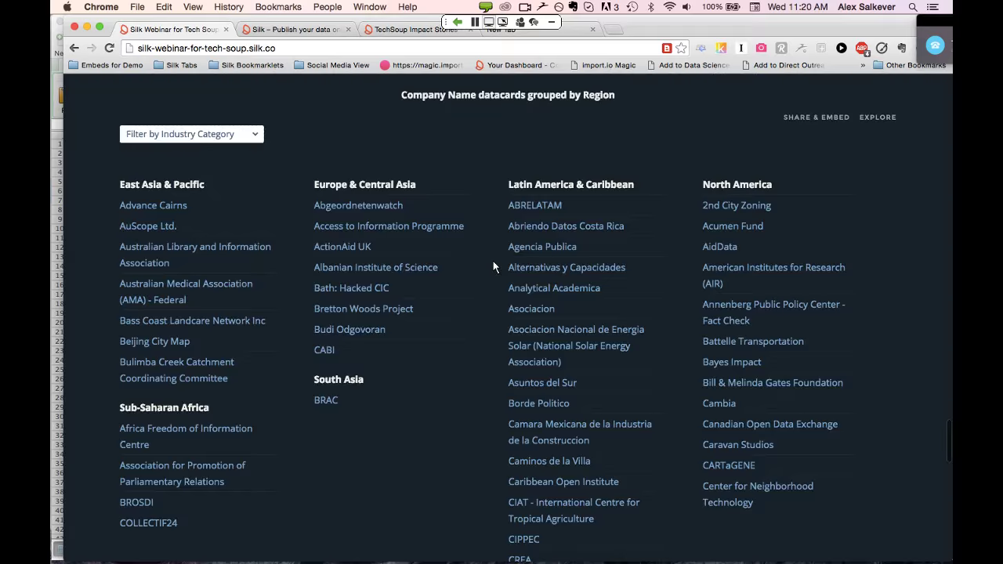
scroll(493, 267, up, 20)
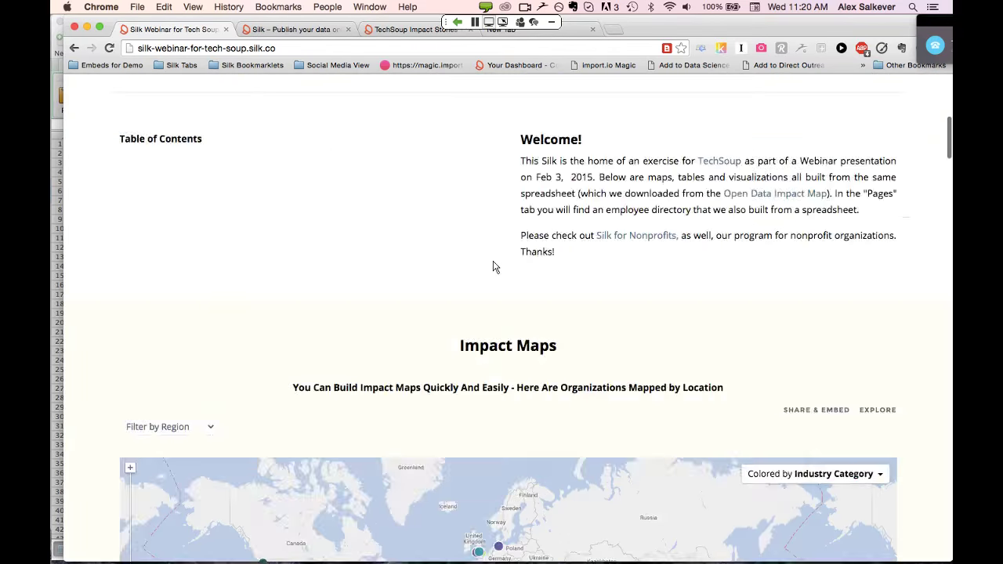
scroll(494, 267, up, 3)
scroll(493, 267, down, 10)
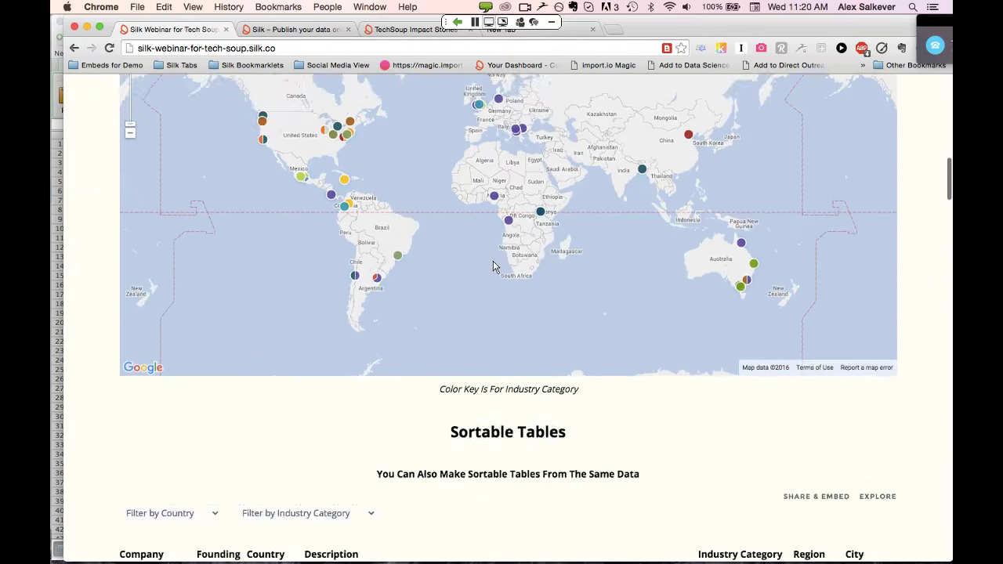
scroll(493, 267, up, 5)
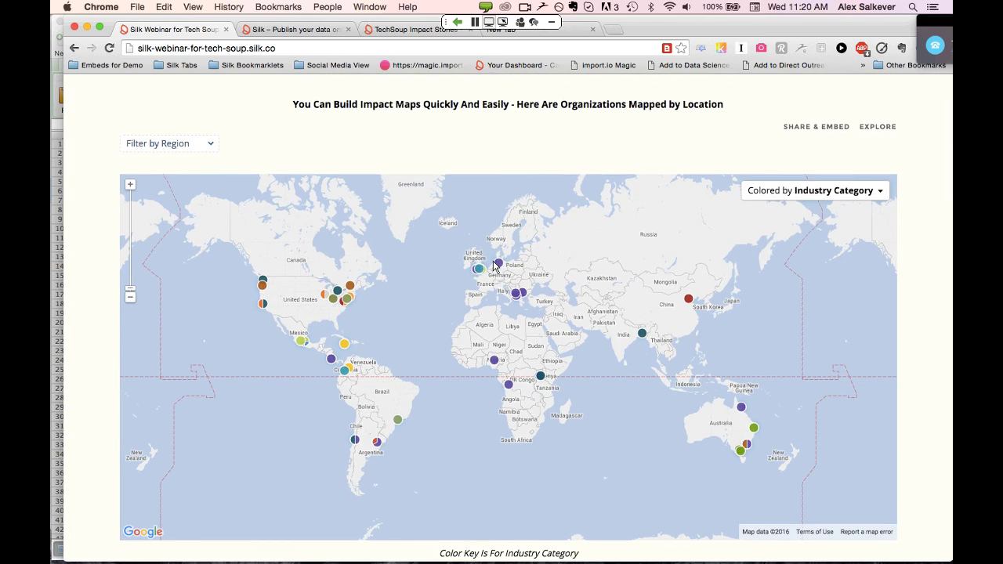
key(super+Tab)
key(super+Tab)
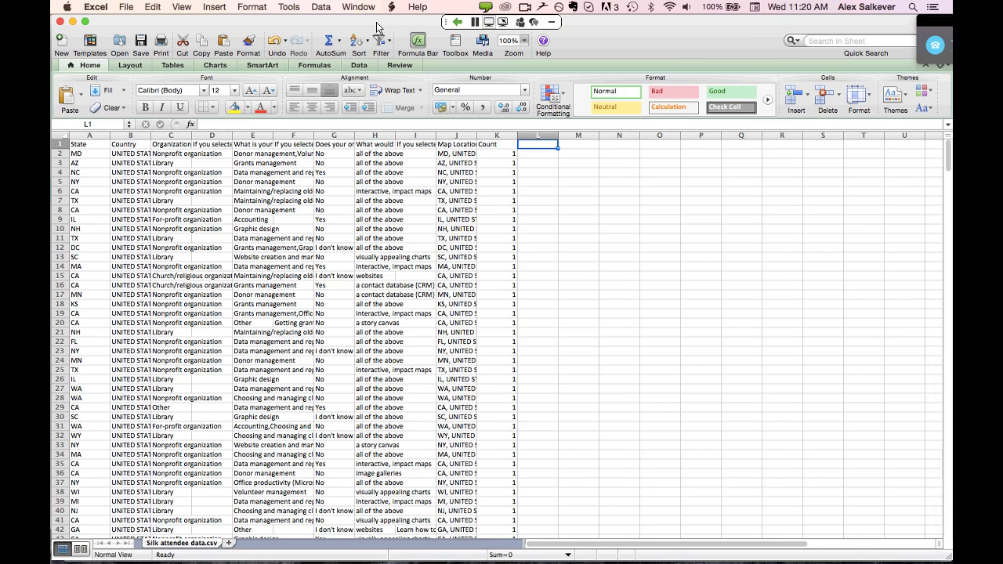
drag(377, 27, 391, 27)
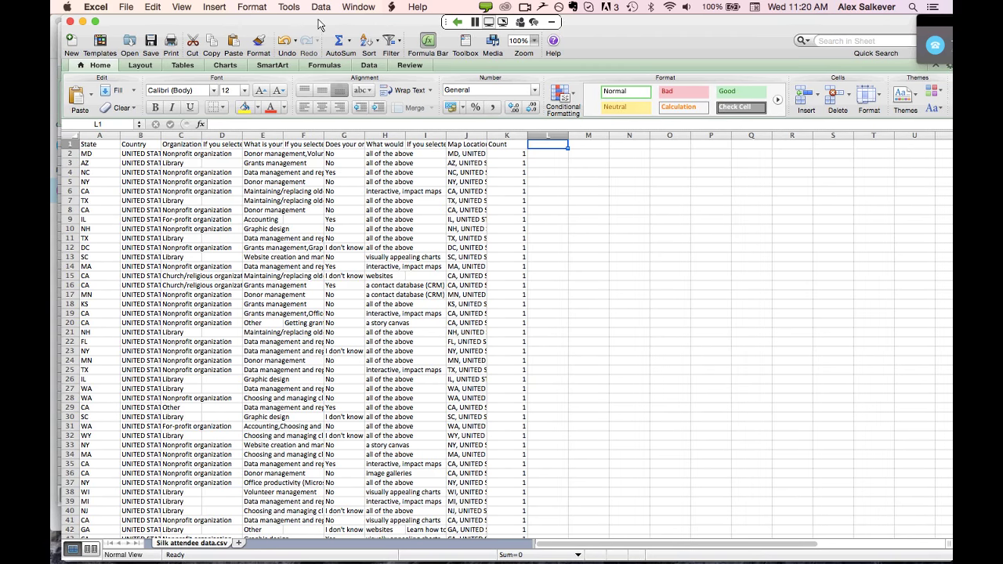
drag(329, 26, 316, 25)
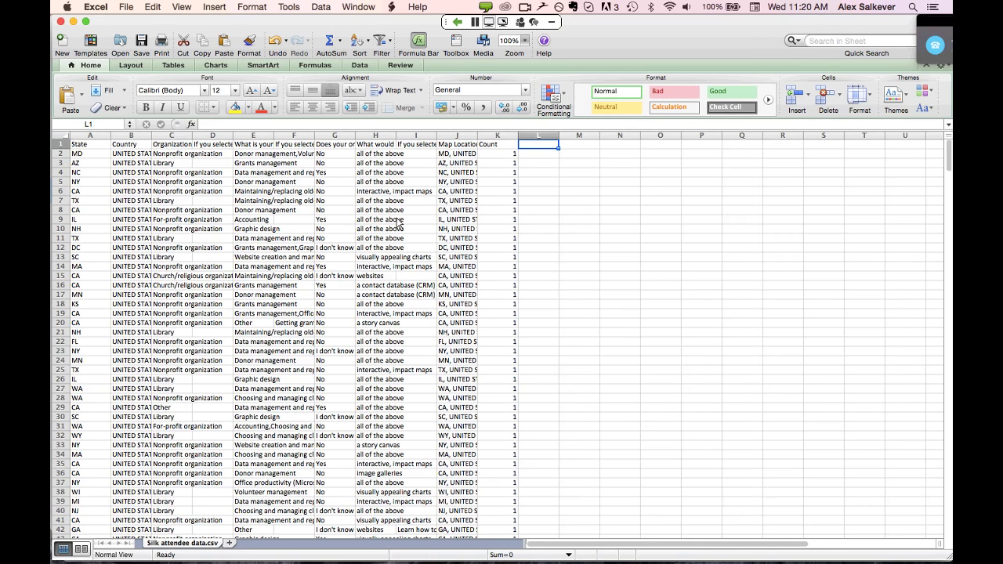
click(88, 144)
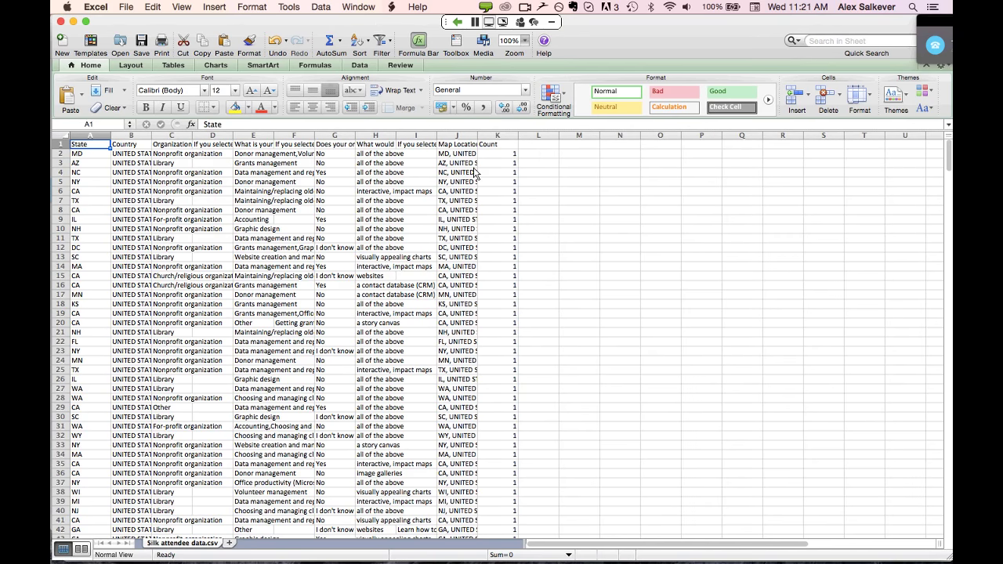
Show the Open Data Impact Map - TechSoup sheet of the Tech Soup Global Webinar workbook, then return to Chrome
click(360, 8)
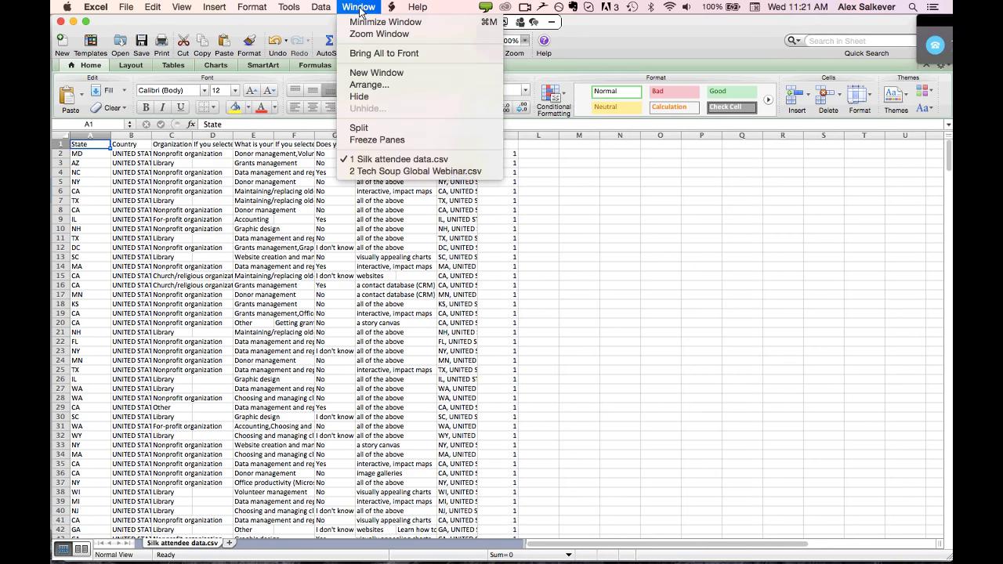
click(403, 173)
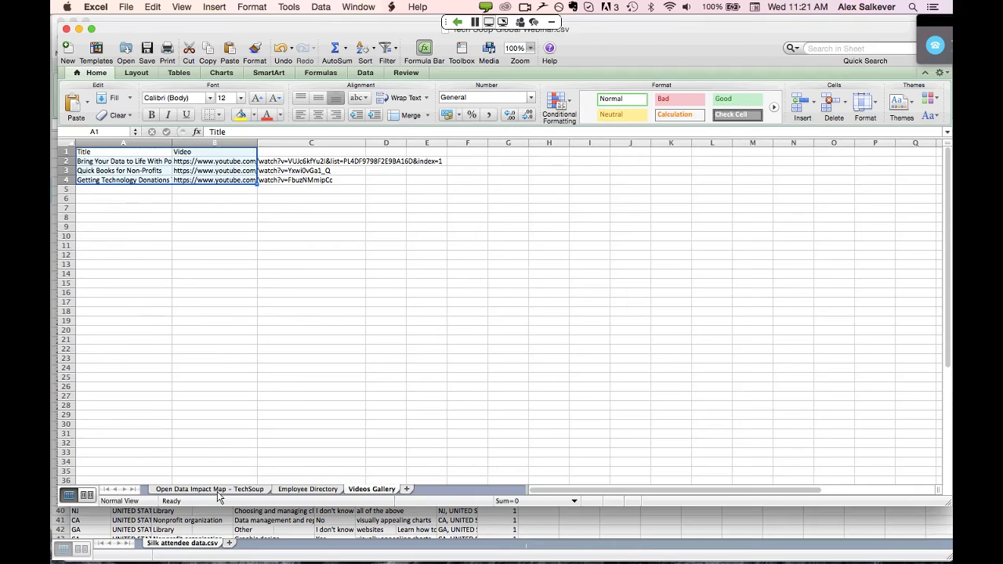
click(218, 491)
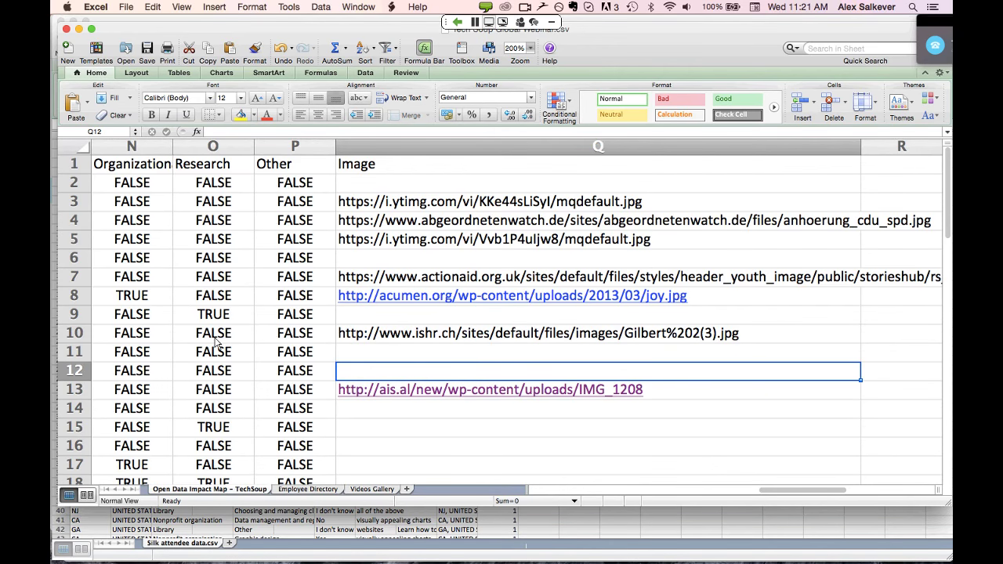
scroll(217, 343, left, 8)
scroll(217, 344, left, 5)
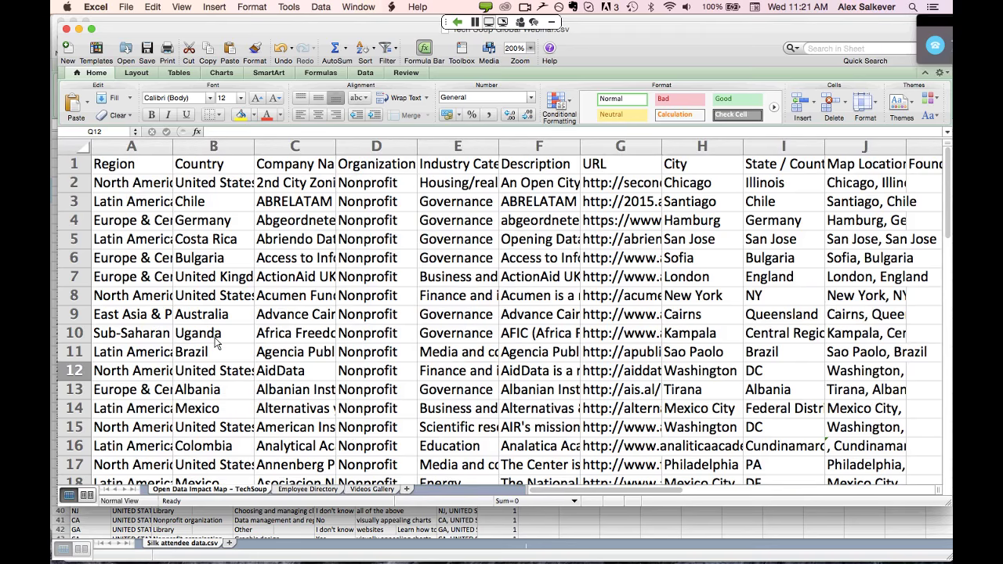
key(super+Tab)
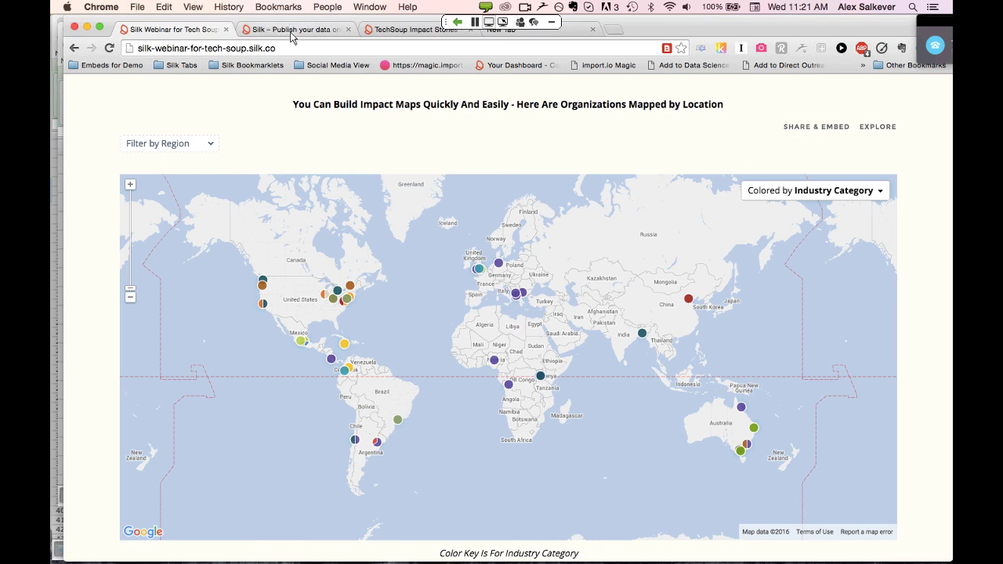
Copy the Silk Webinar for Tech Soup site's URL and bring Conference Controls to the front
click(285, 50)
key(super+c)
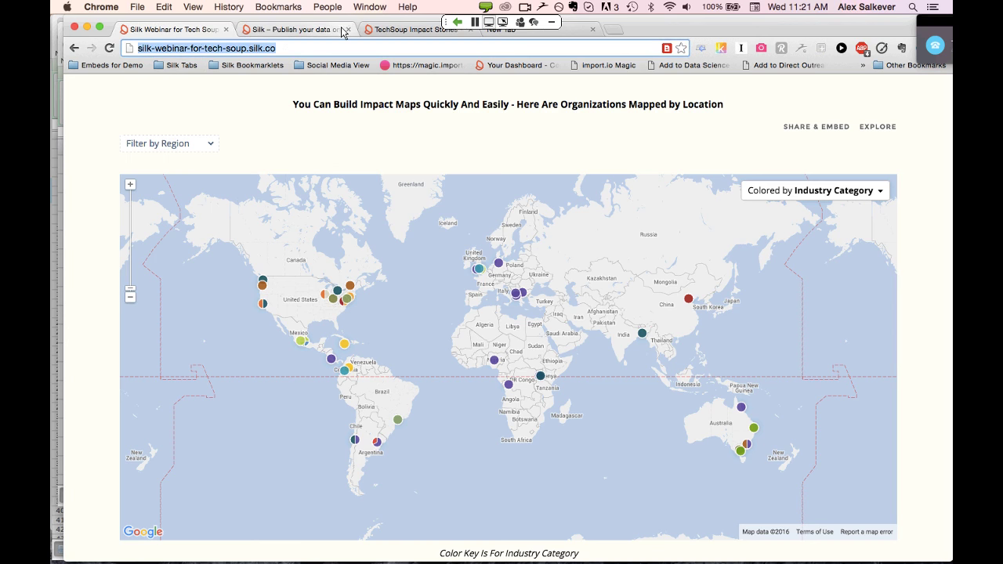
key(super+Tab)
key(Escape)
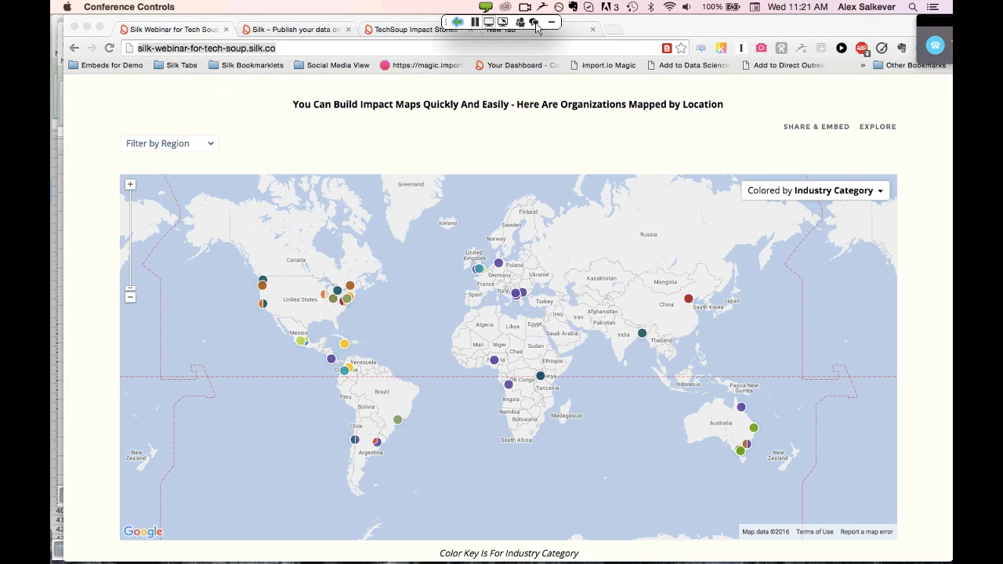
Paste the Silk site address into a chat message and broadcast it to all attendees
click(534, 22)
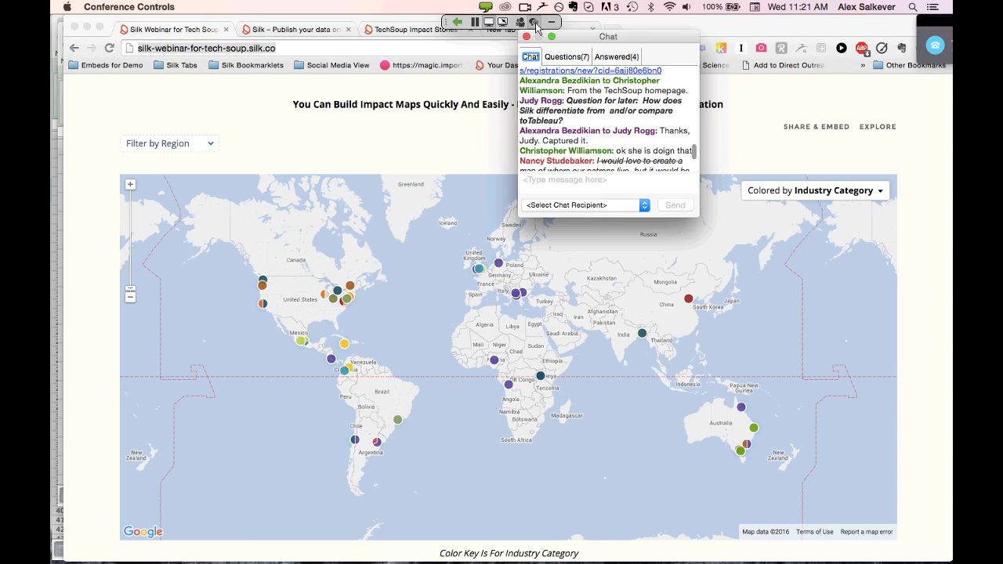
click(597, 184)
key(super+v)
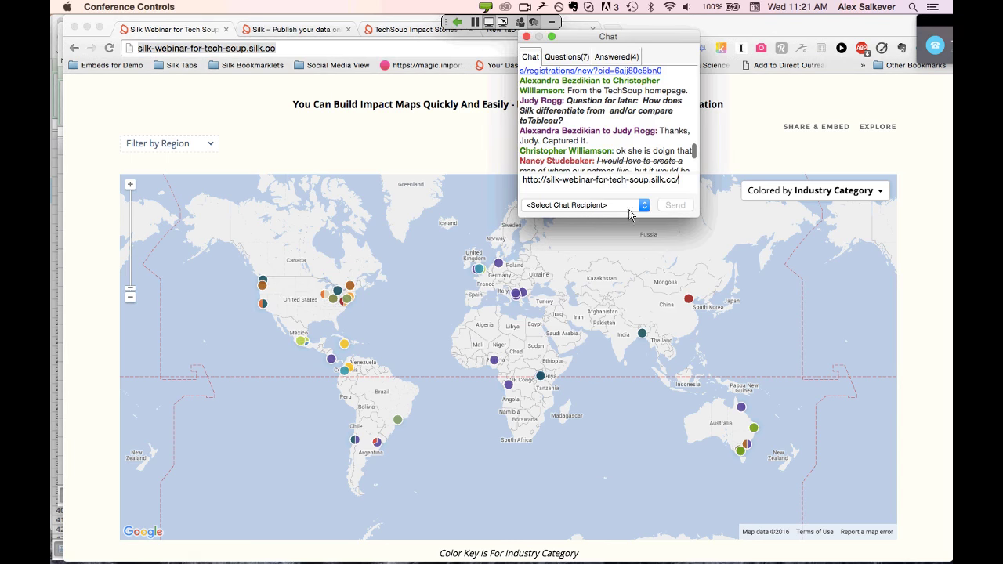
click(644, 205)
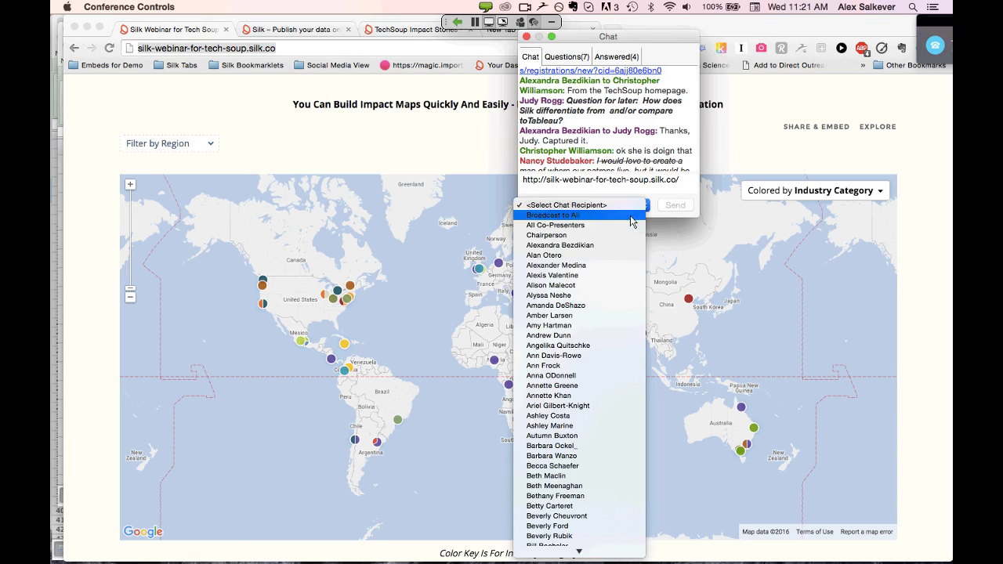
click(635, 215)
click(676, 206)
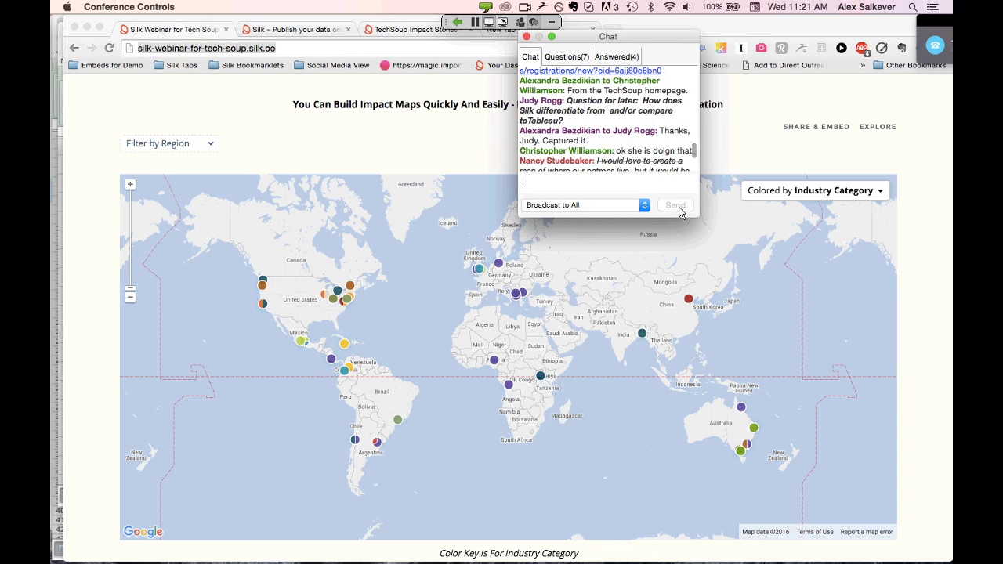
Glance back over the Silk page and close the Chat window
click(447, 154)
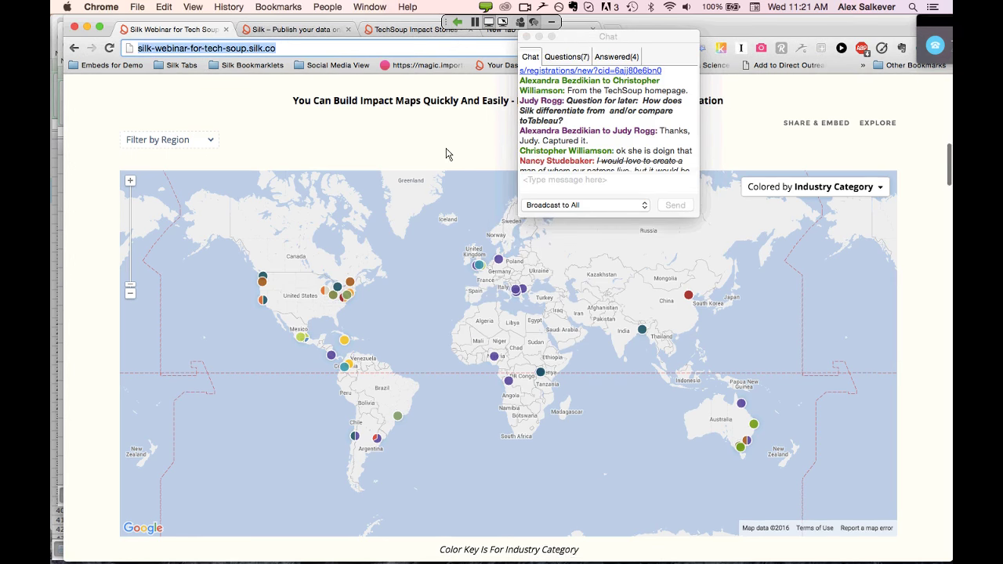
scroll(447, 154, down, 1)
scroll(447, 154, up, 3)
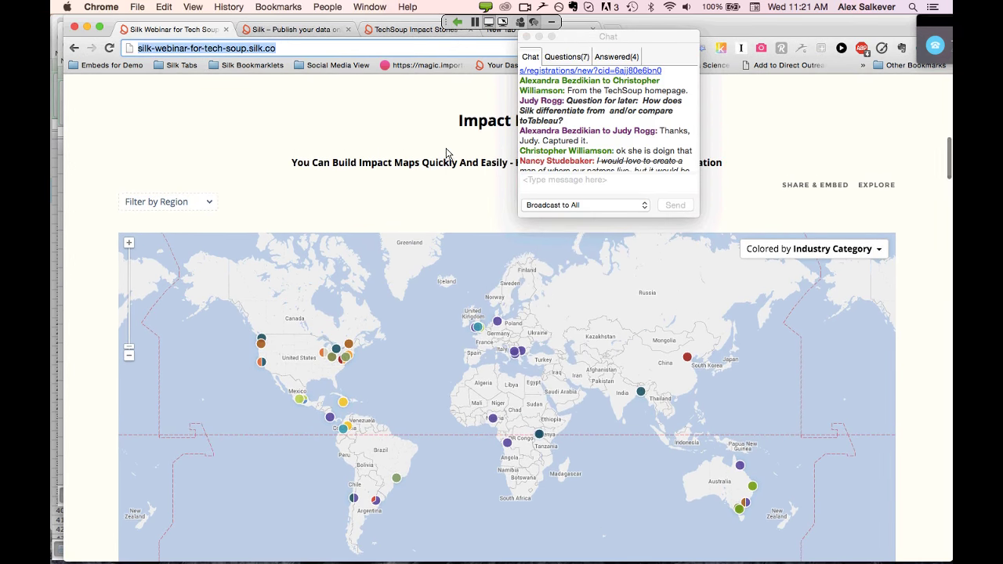
click(526, 37)
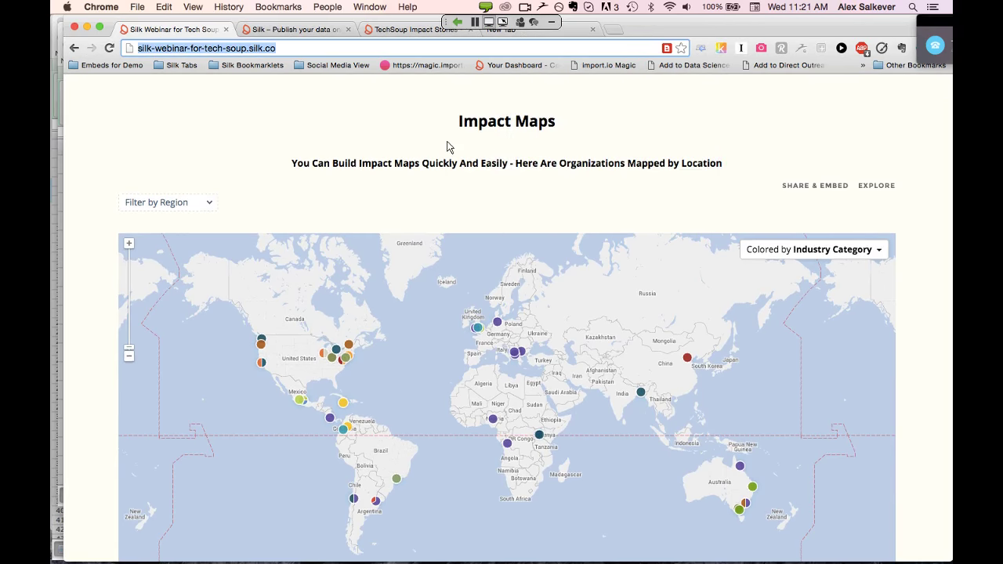
Make the Excel impact map sheet window taller to show more rows, then go back to the browser
scroll(447, 146, up, 3)
scroll(447, 146, down, 3)
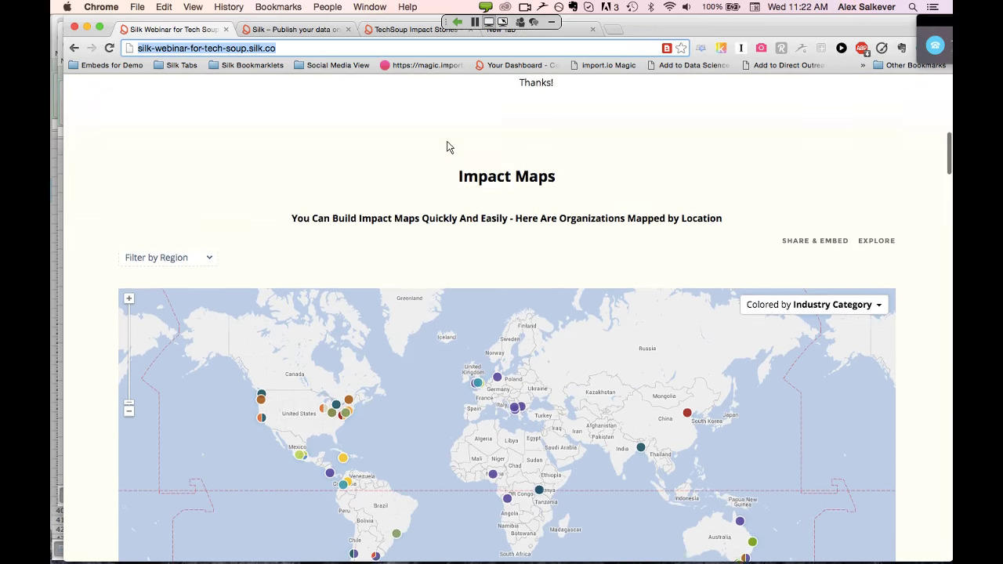
key(super+Tab)
key(super+Tab)
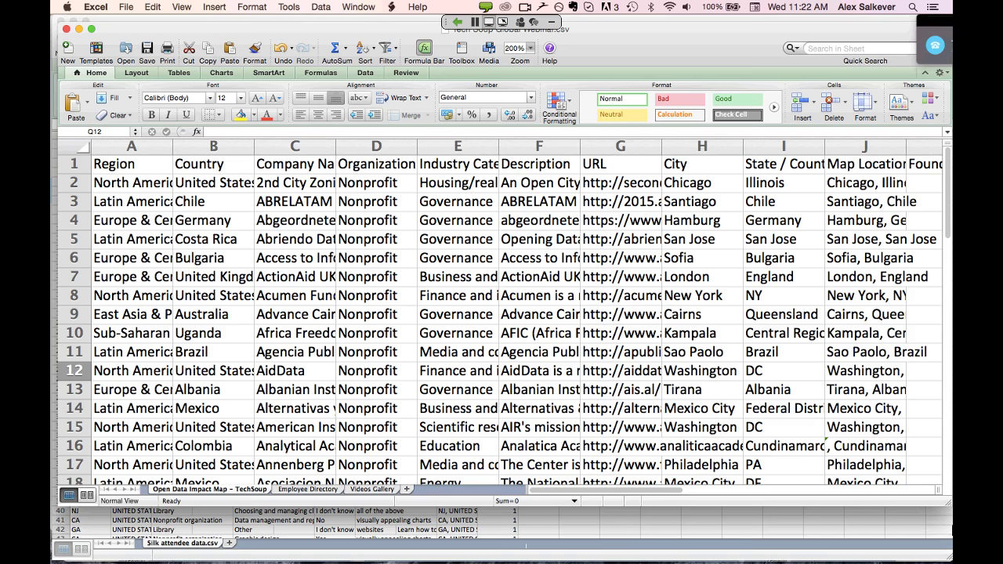
drag(947, 503, 947, 542)
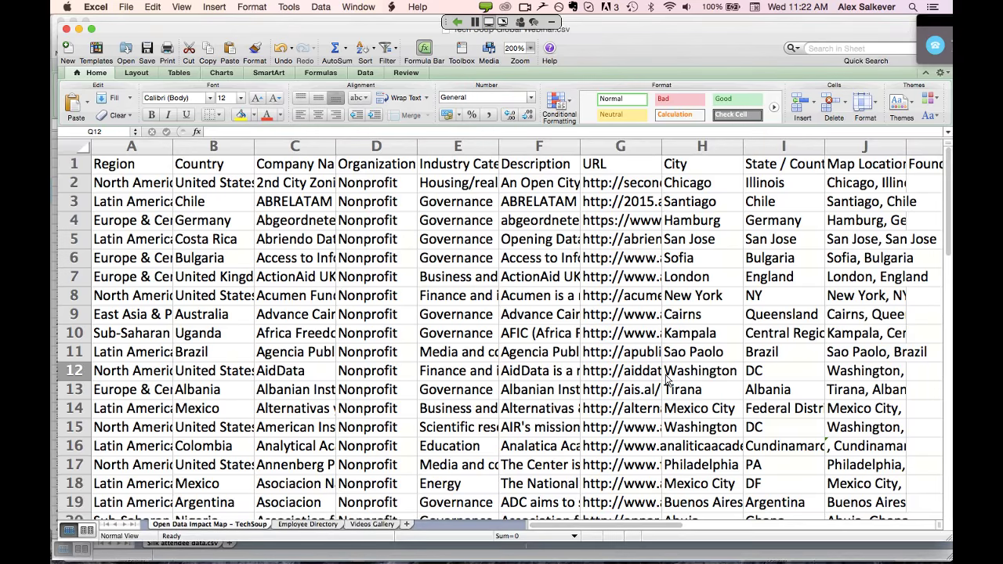
key(super+Tab)
In a new tab, search Open Data Enterprise and launch the interactive Open Data Impact Map beta
key(super+t)
text(O)
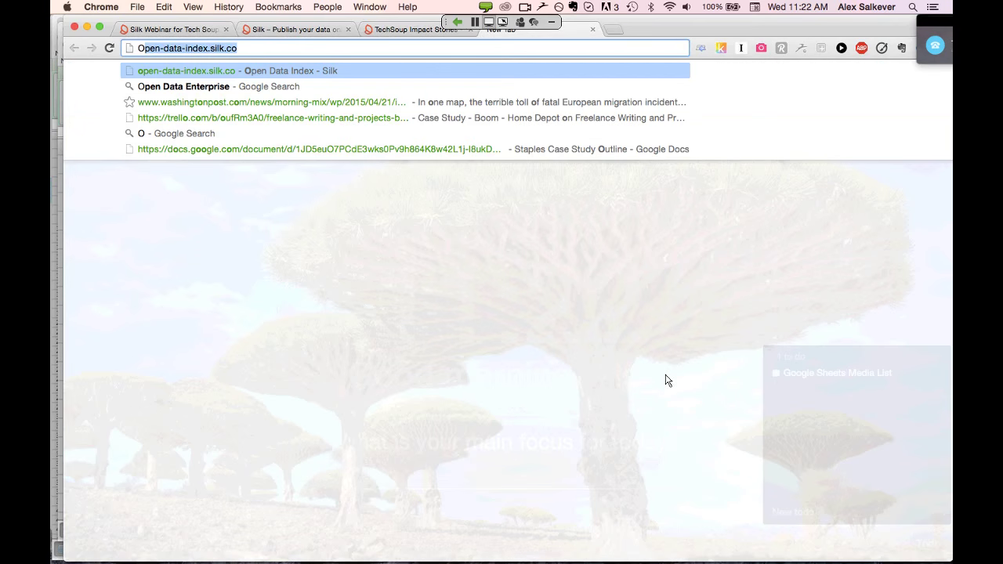
text(p)
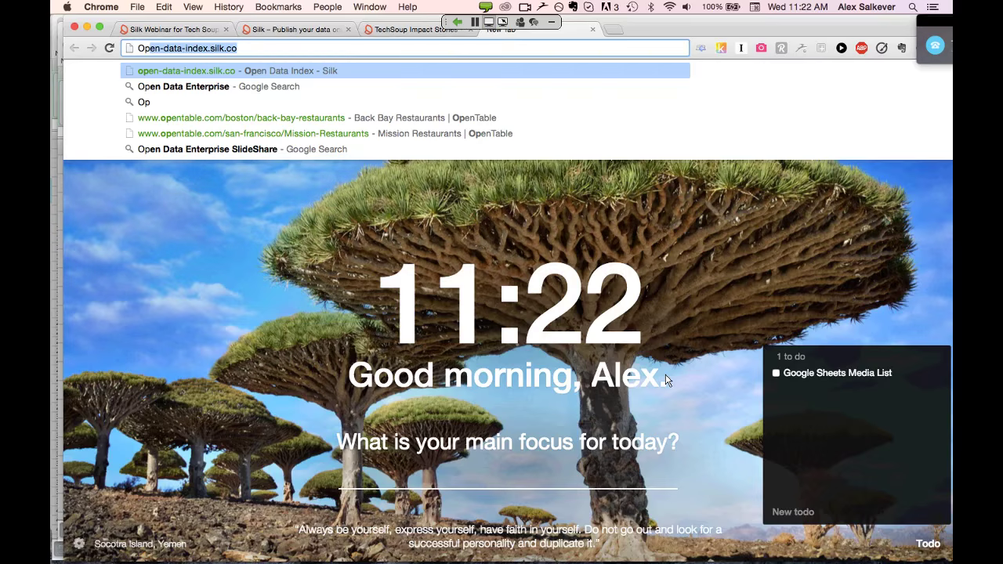
key(Down)
key(Return)
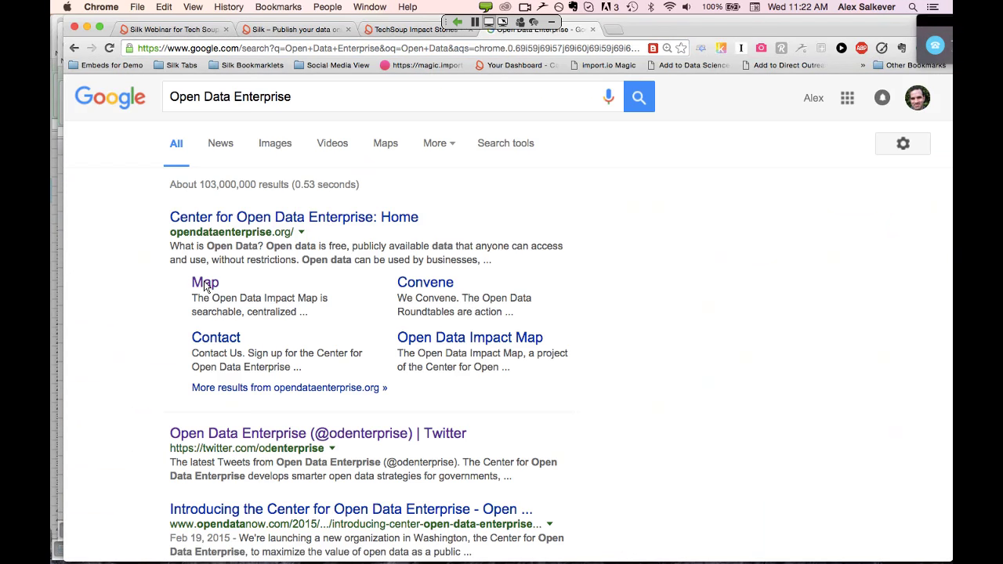
click(206, 284)
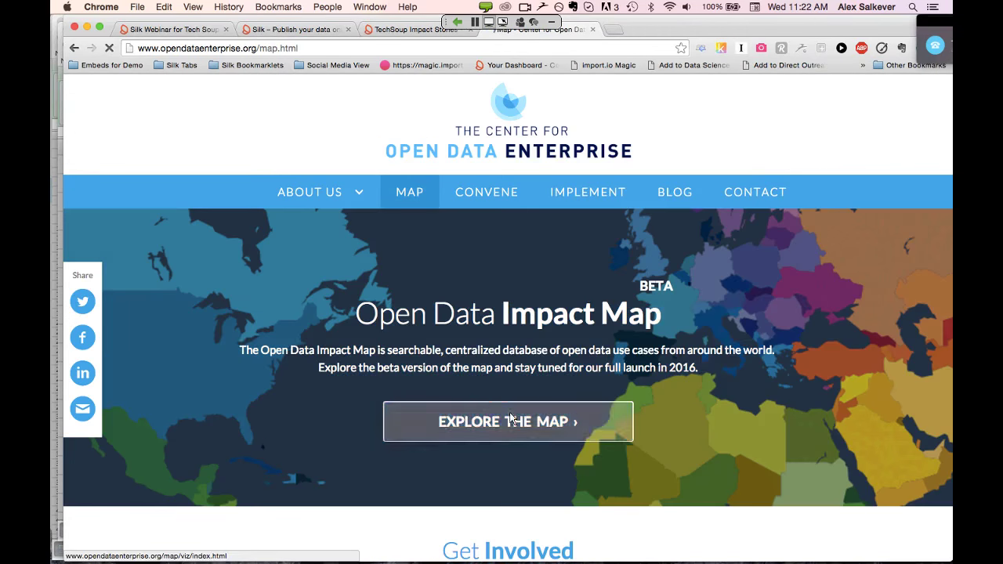
click(517, 423)
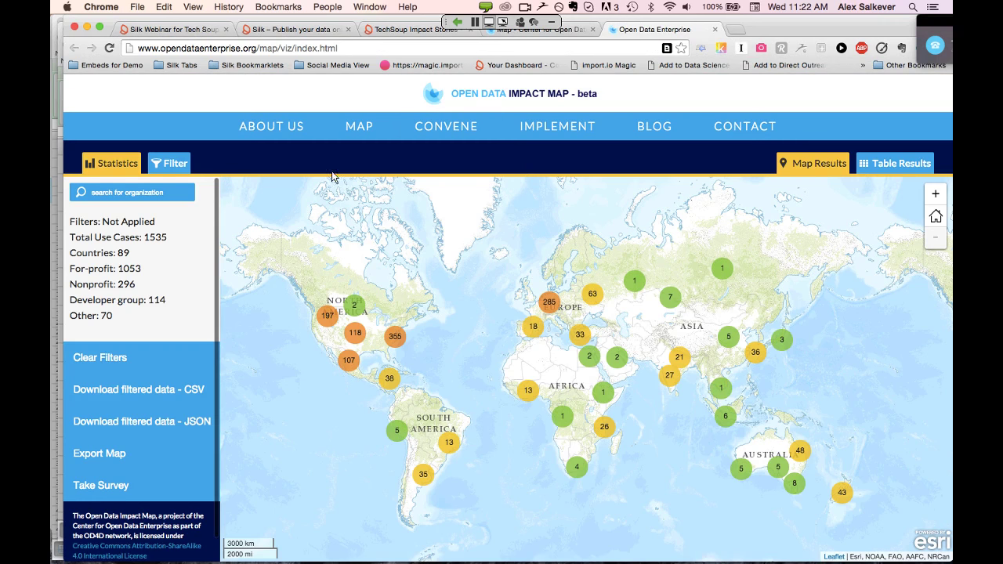
key(super+Tab)
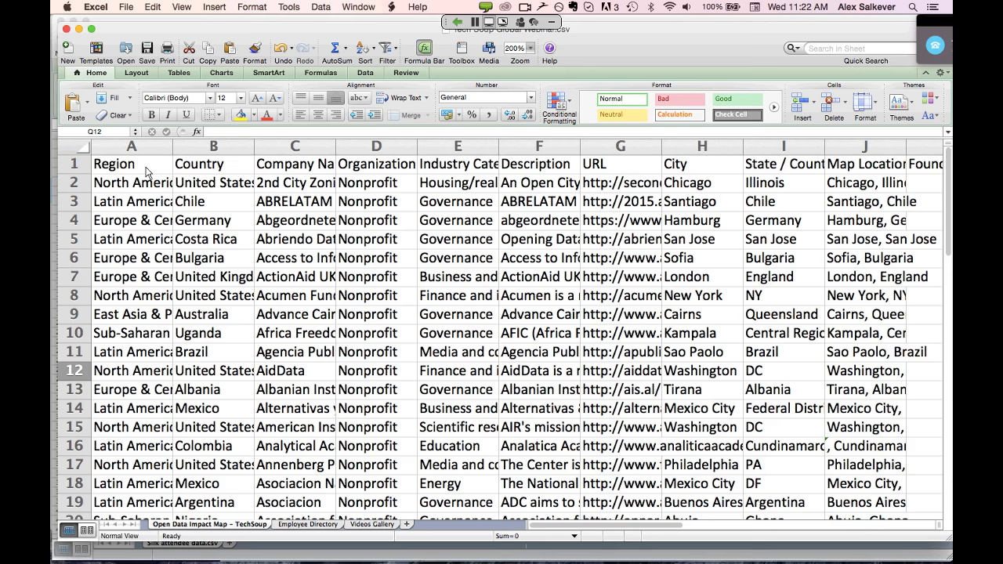
Copy the Open Data Impact Map – TechSoup data from the Region header to the last cell
click(154, 171)
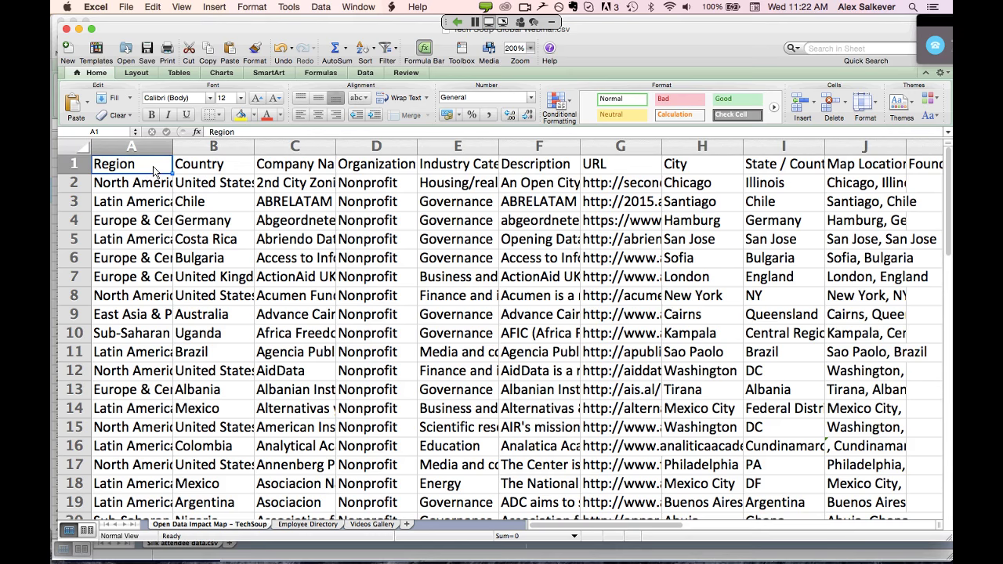
key(ctrl+shift+End)
key(super+c)
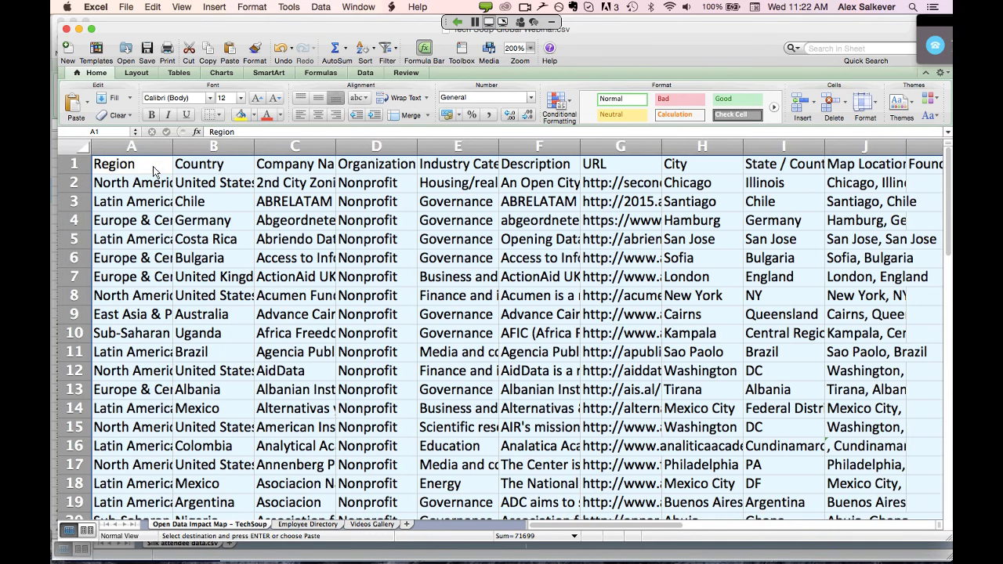
click(146, 151)
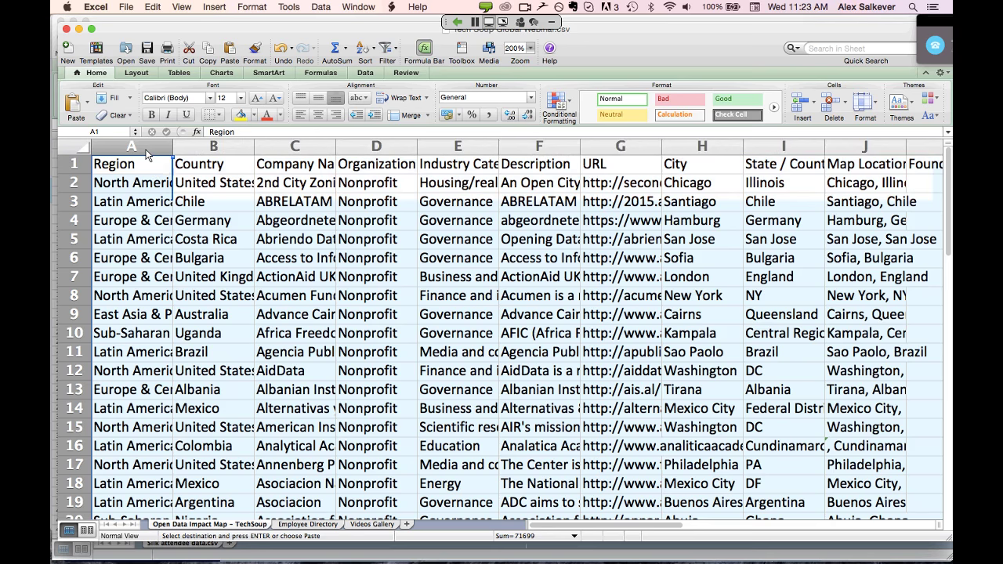
key(super+c)
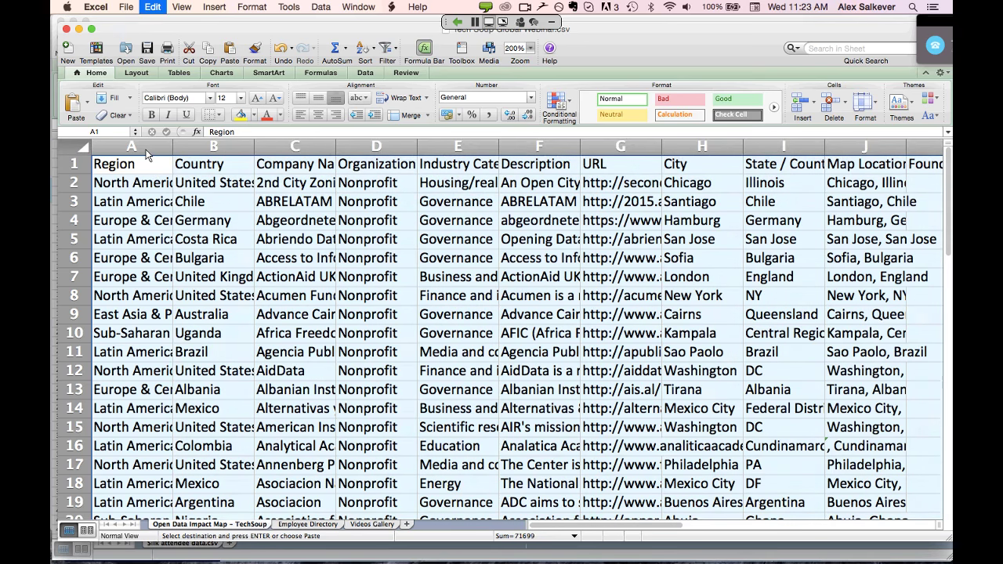
key(super+Tab)
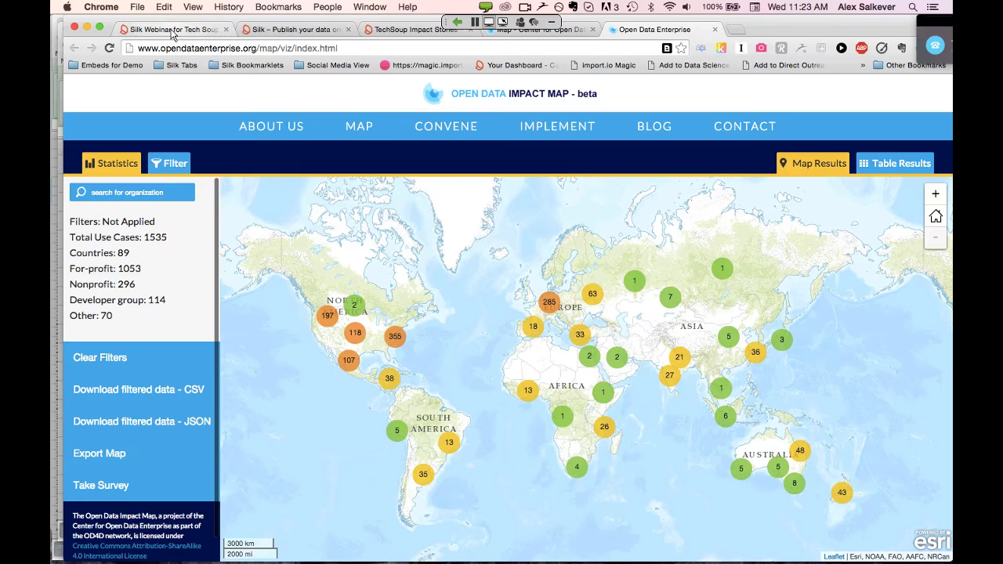
Create a new Silk named 'Test 2 for Webinar' from the webinar site's title menu
click(172, 29)
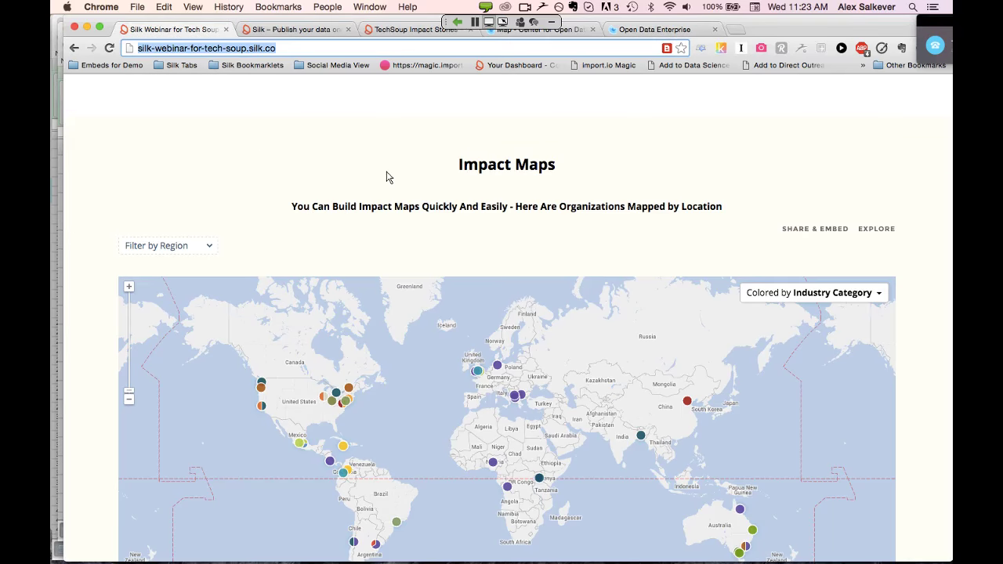
scroll(386, 177, down, 1)
scroll(387, 178, up, 5)
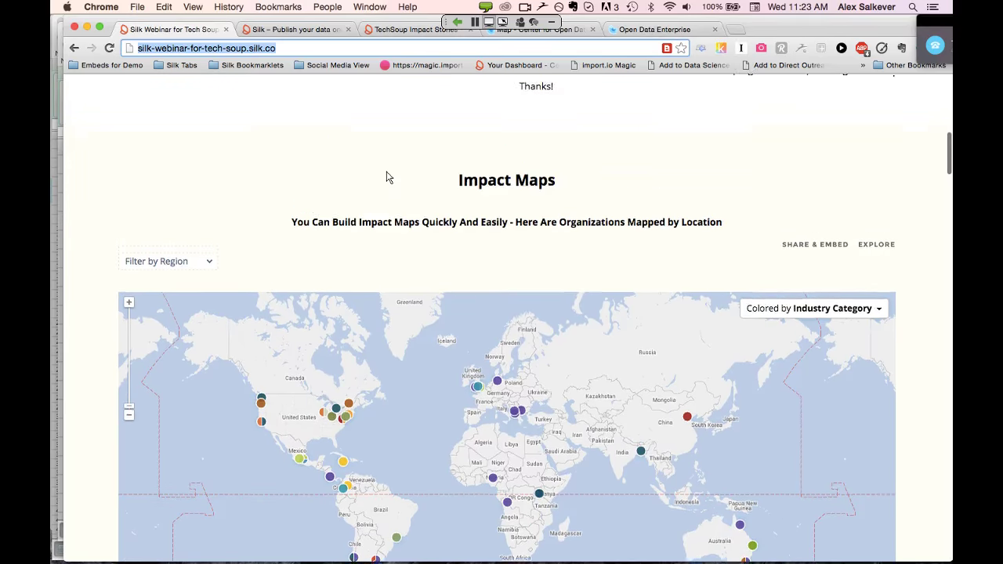
scroll(386, 177, up, 3)
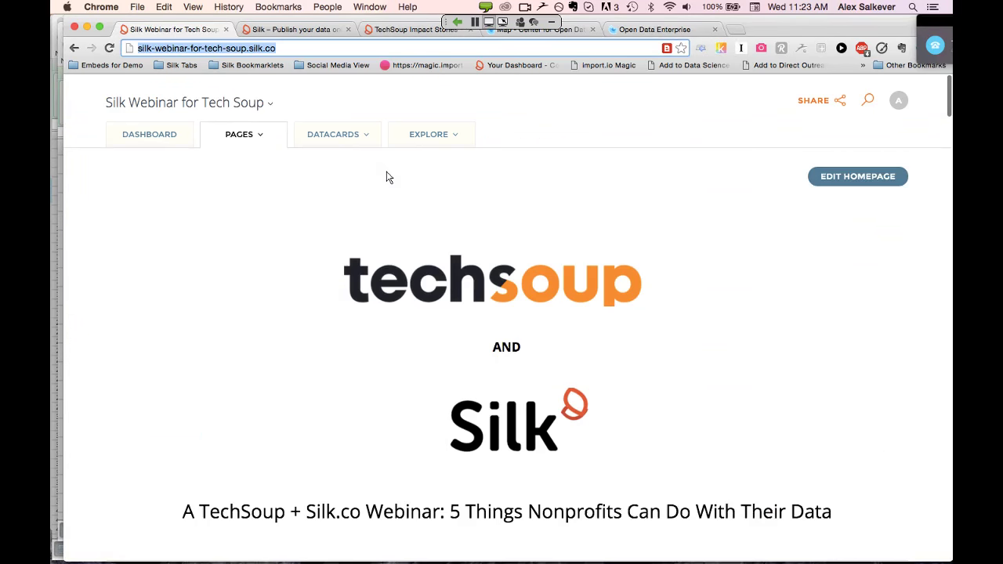
click(271, 95)
click(171, 274)
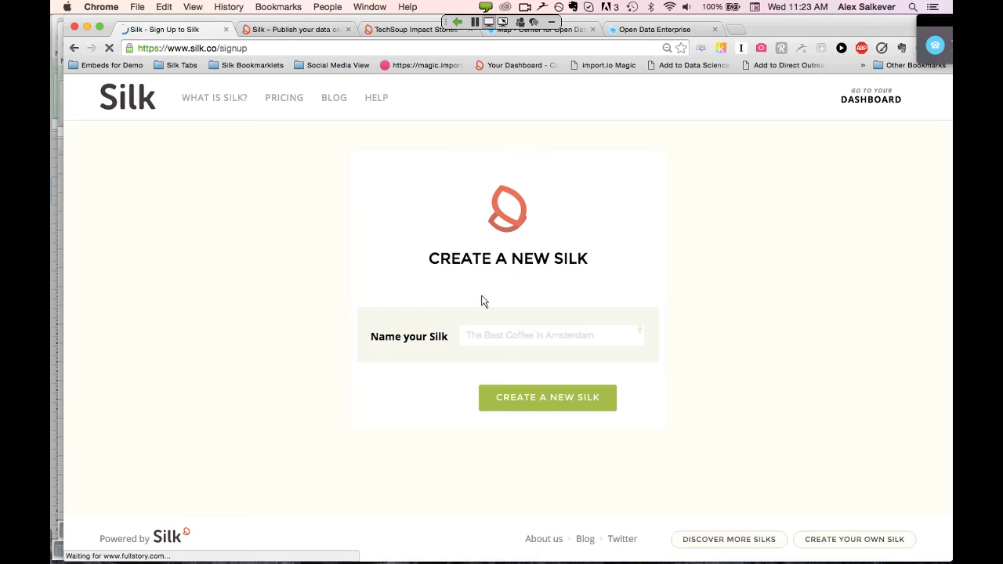
text(Test )
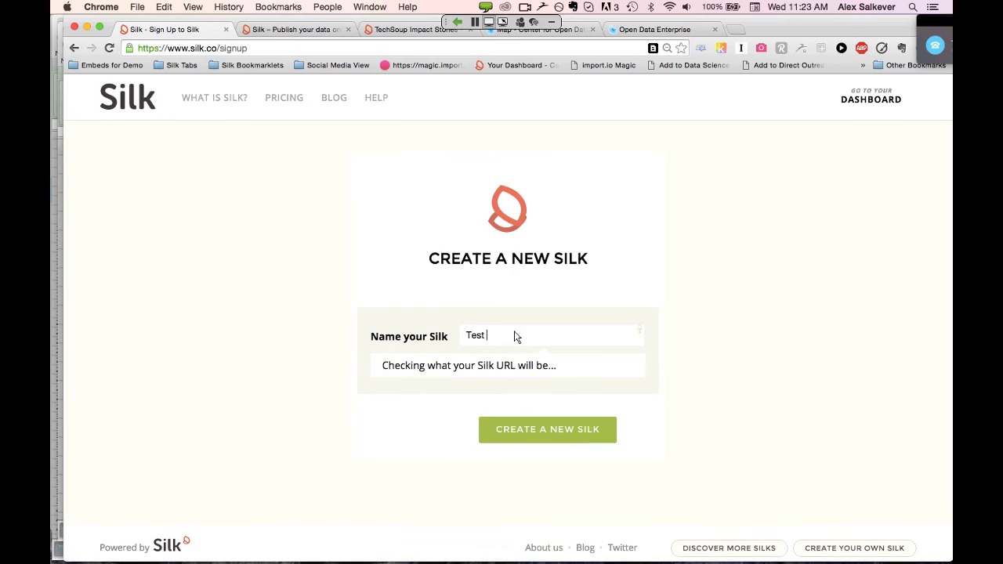
text(2 for Webinar)
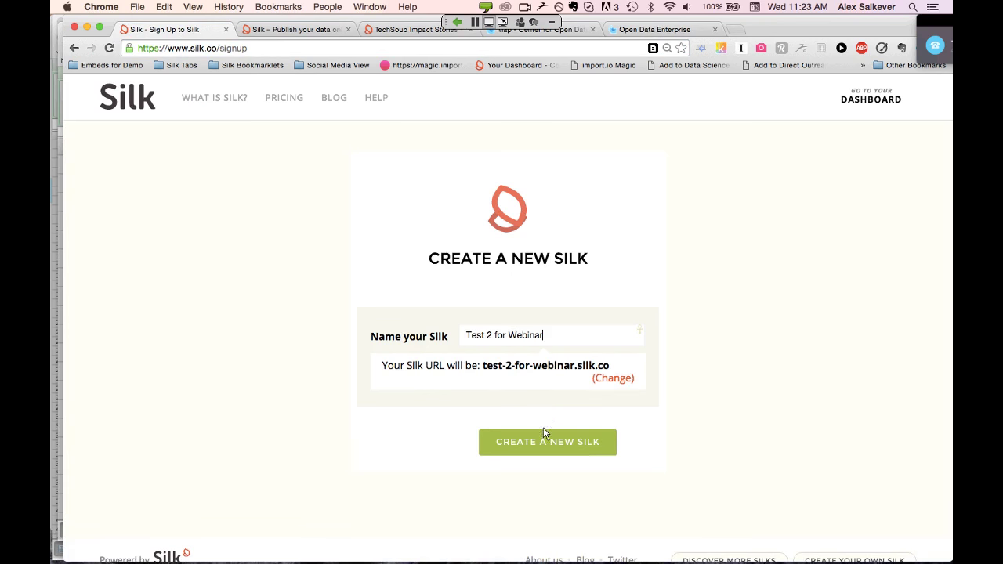
click(562, 441)
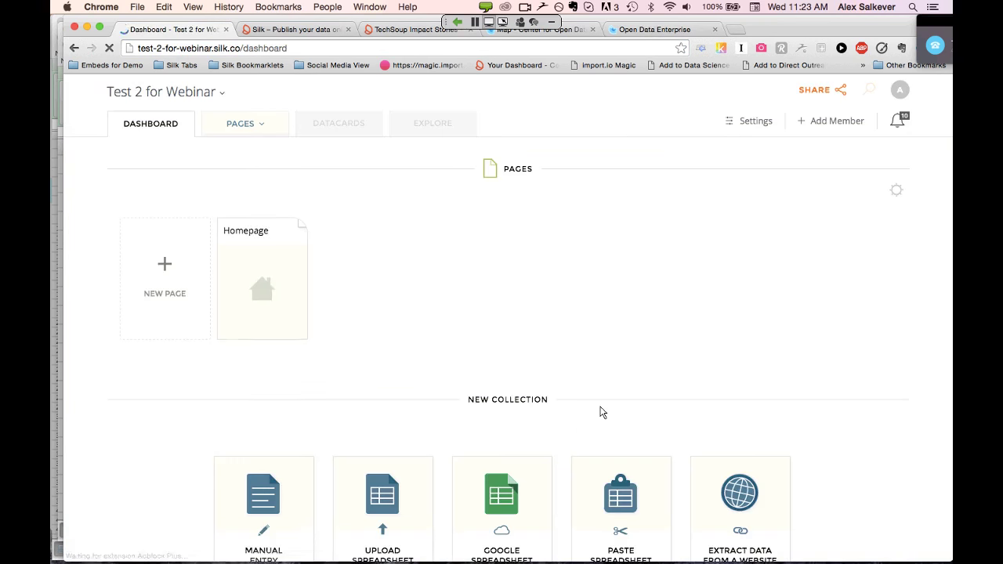
Paste the copied spreadsheet rows as a new collection and import them into a 48-datacard preview
scroll(602, 412, down, 3)
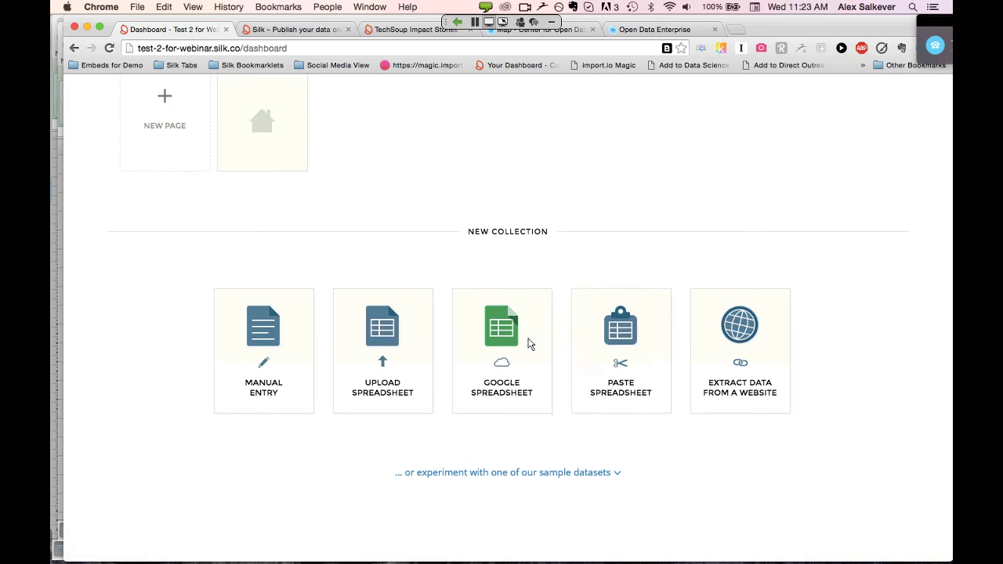
click(621, 338)
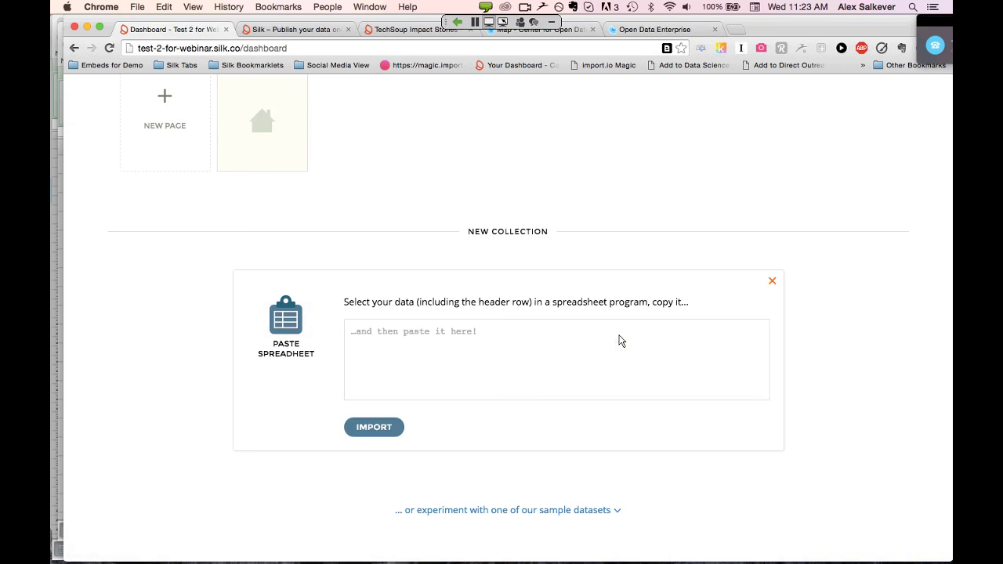
key(super+v)
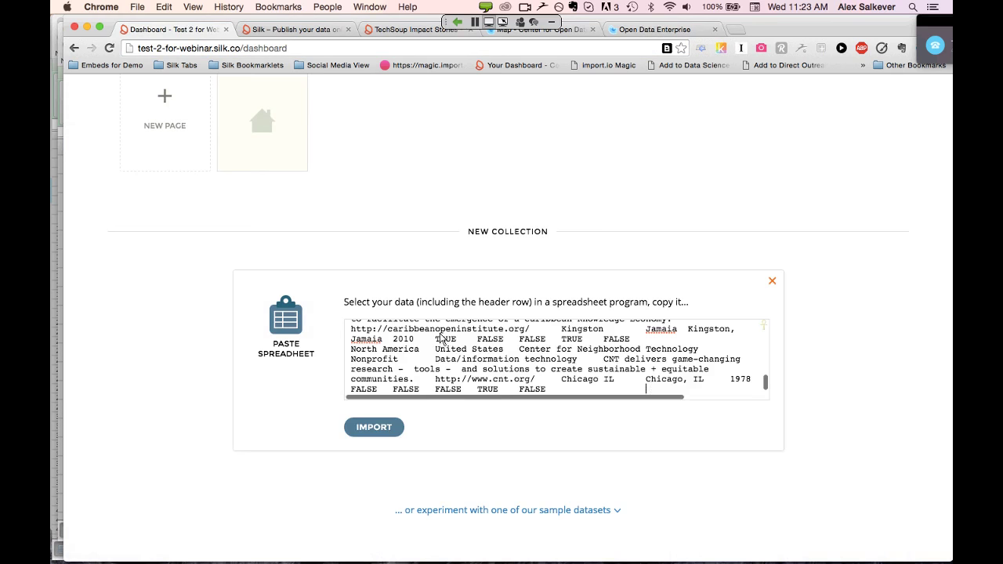
click(384, 432)
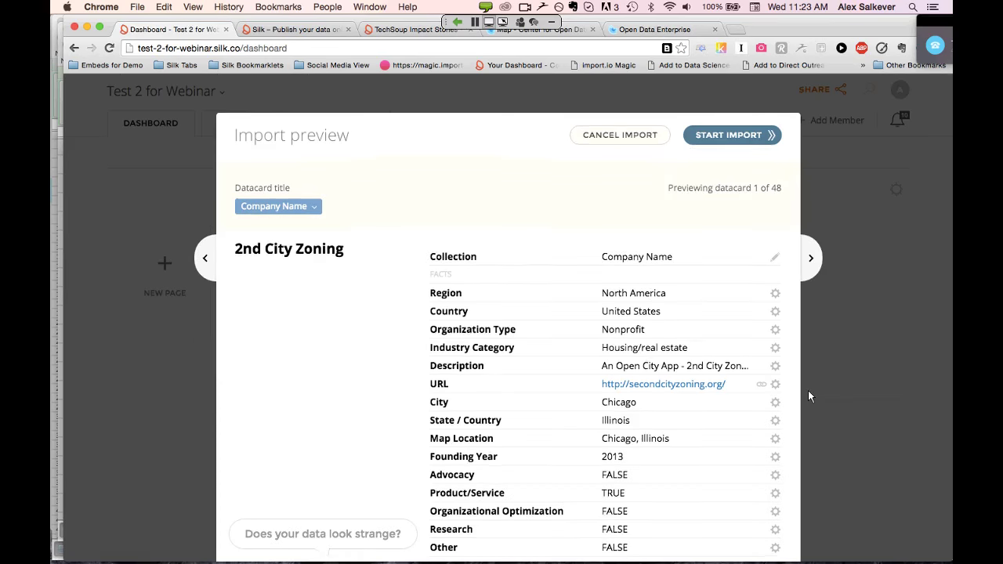
Advance the import preview to datacard 2, ABRELATAM, then switch back to the Excel sheet
scroll(810, 396, down, 2)
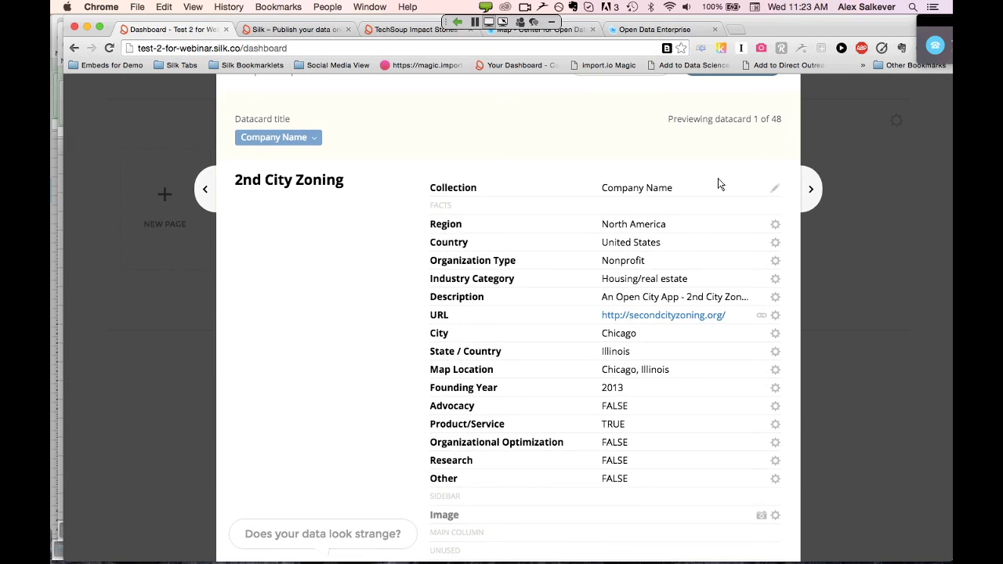
click(815, 189)
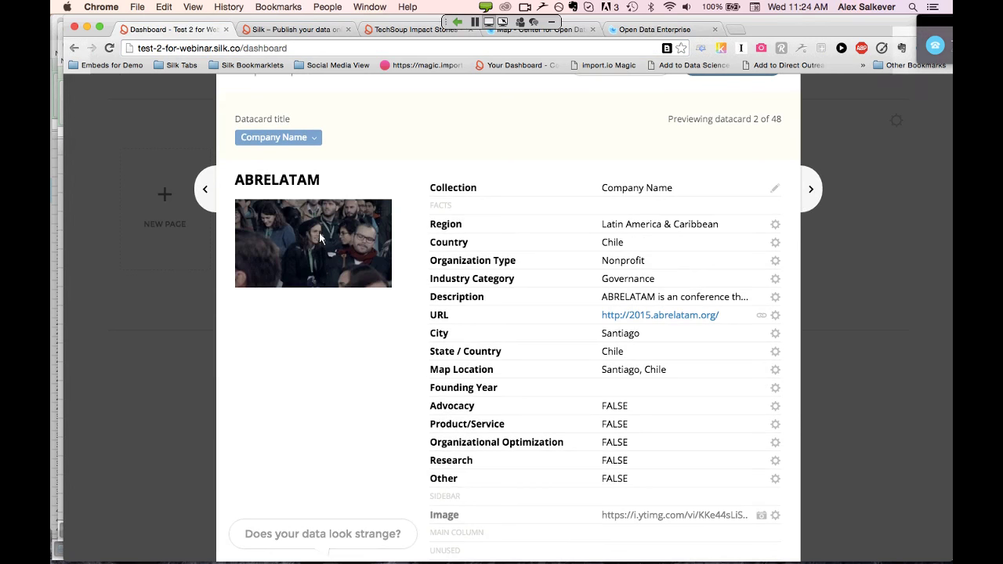
key(super+Tab)
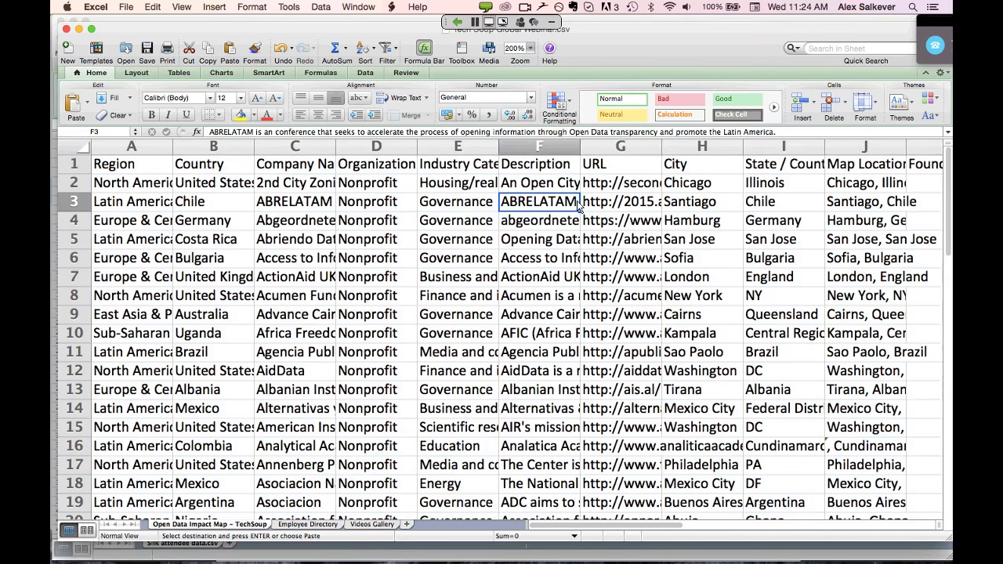
Locate ABRELATAM's broken IMG_1208 image link in Excel cell Q13, then return to the Silk preview
key(Right)
key(Right)
key(Right)
key(Right)
key(Right)
key(Right)
key(Right)
key(Right)
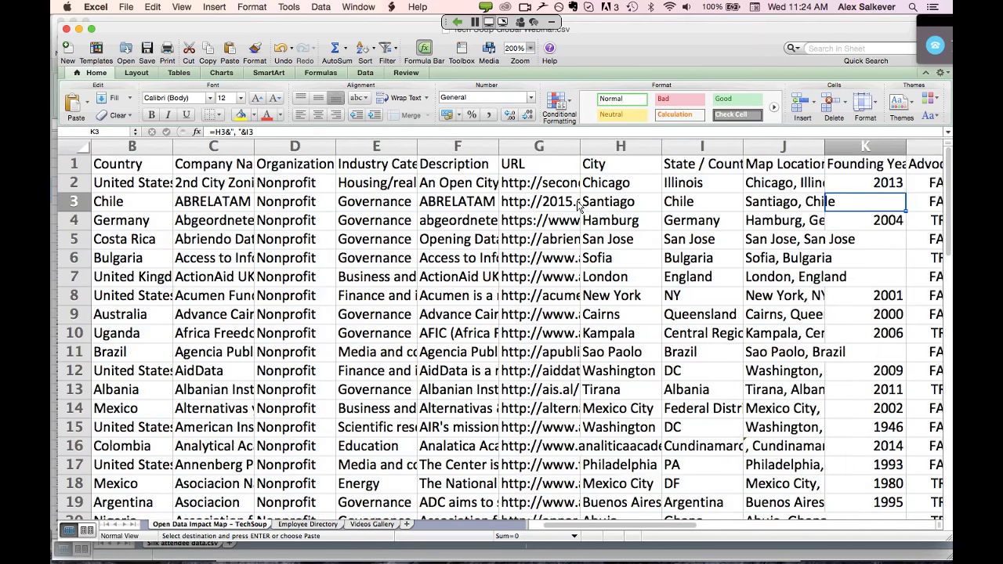
key(Right)
key(Right)
key(Right)
key(Right)
key(Right)
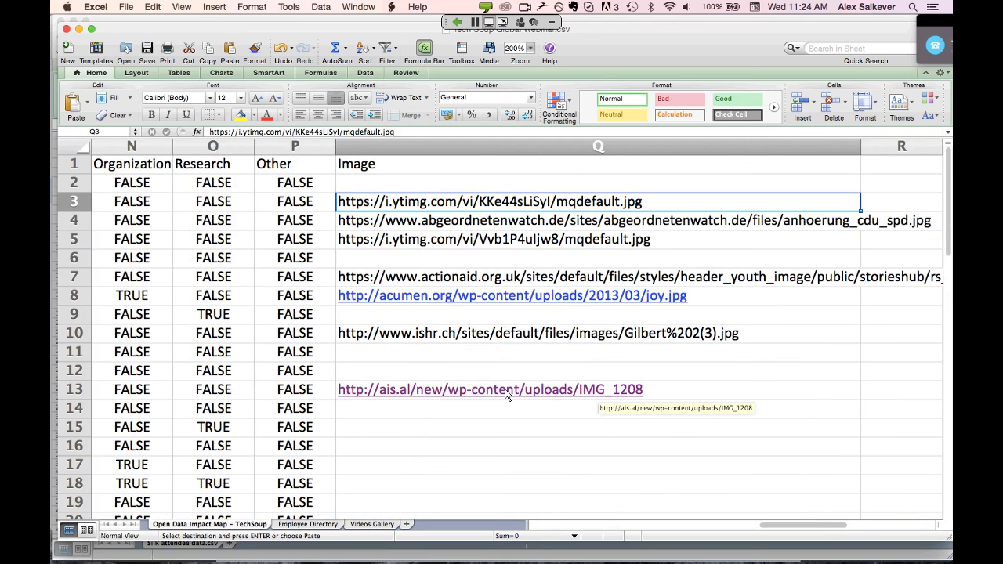
click(671, 396)
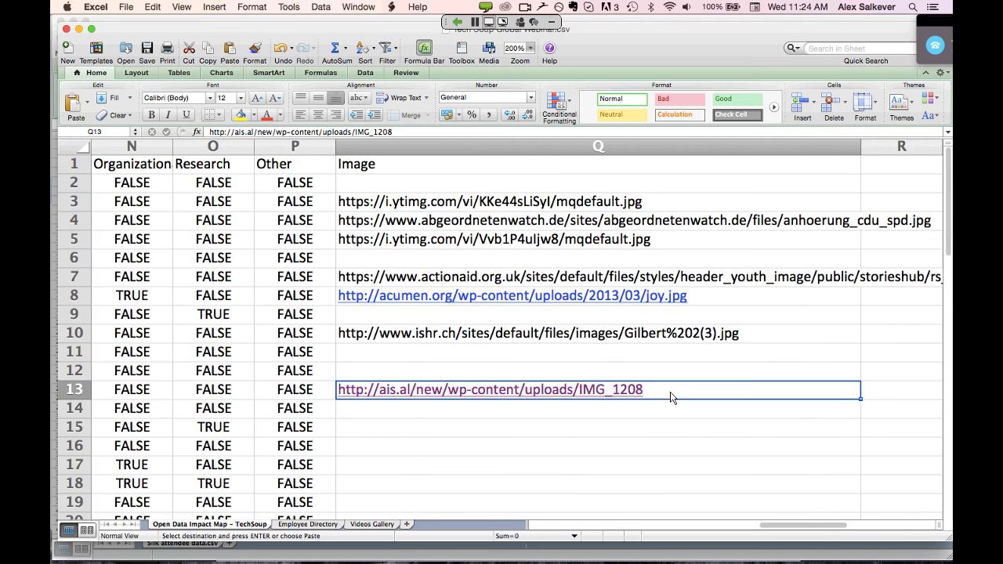
key(super+Tab)
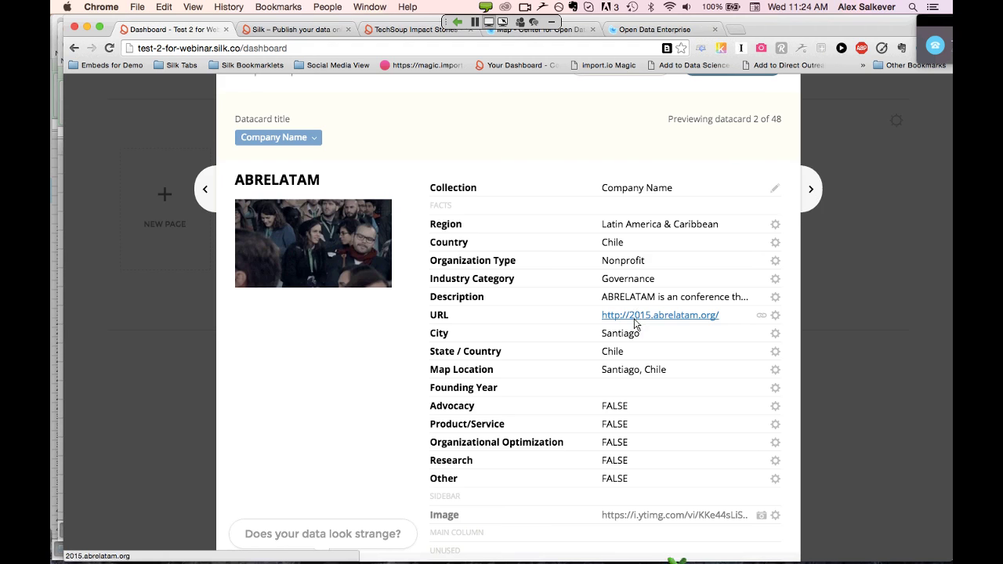
key(super+Tab)
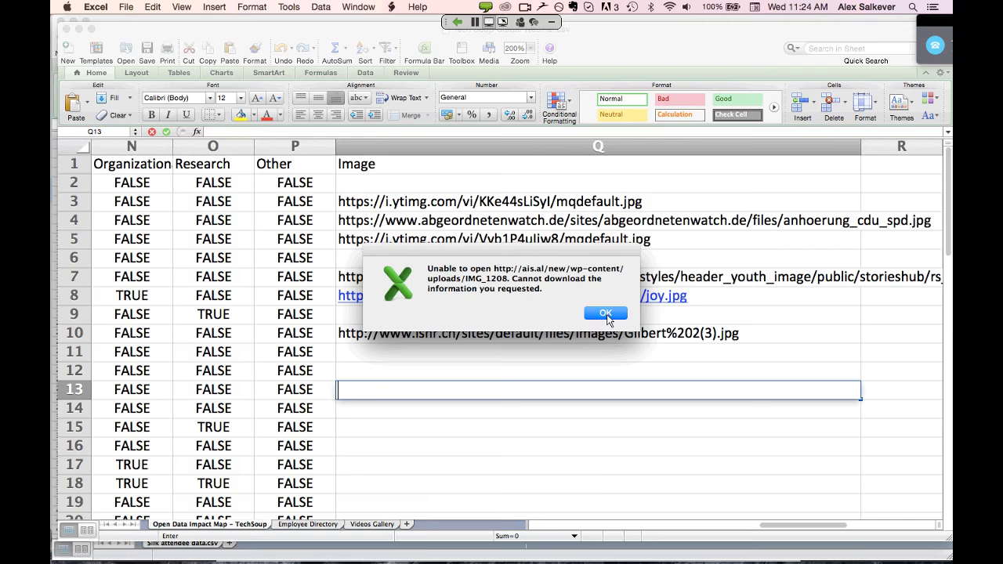
click(605, 315)
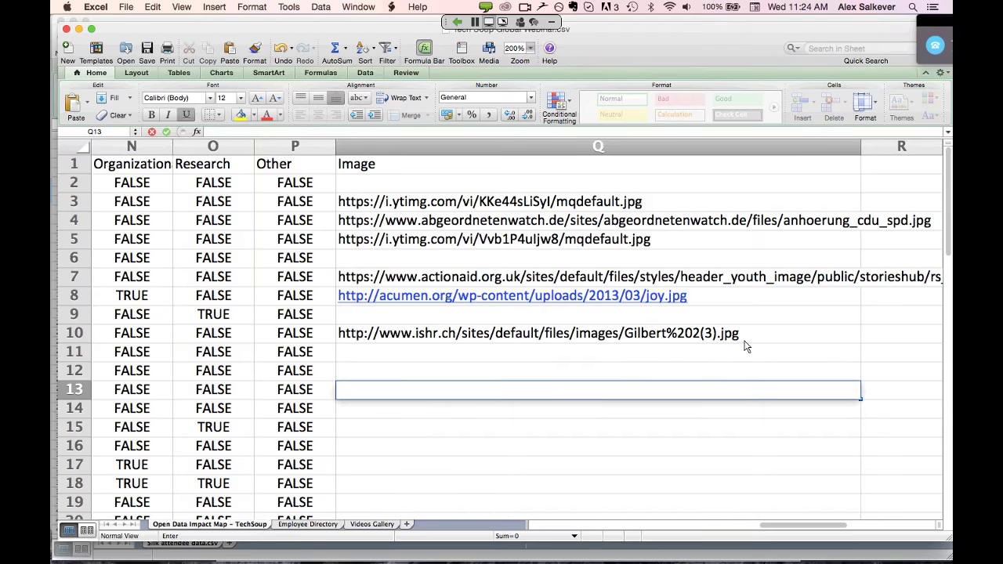
key(super+Tab)
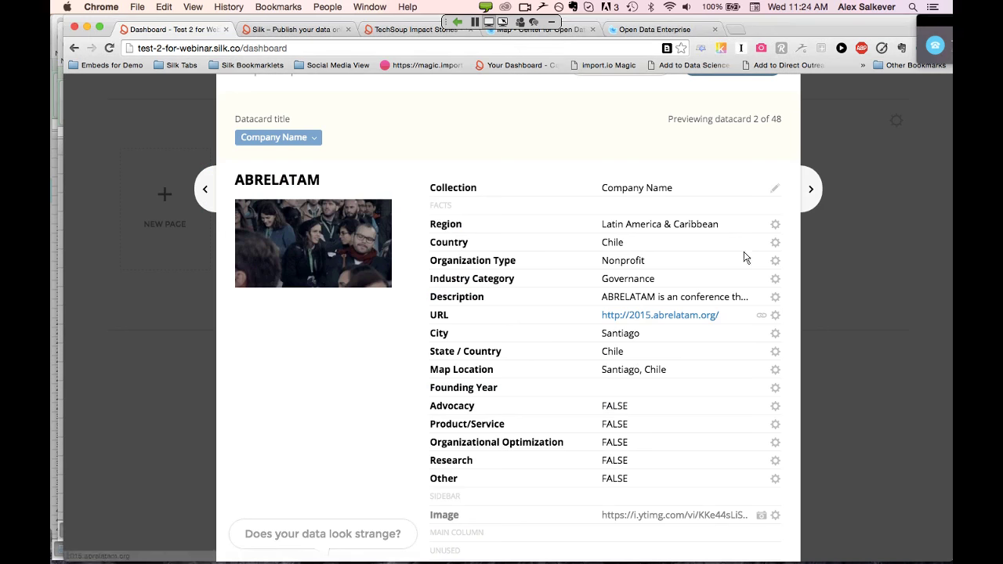
Preview datacard 4, Abriendo Datos Costa Rica, and set the Other column to Ignore
click(812, 192)
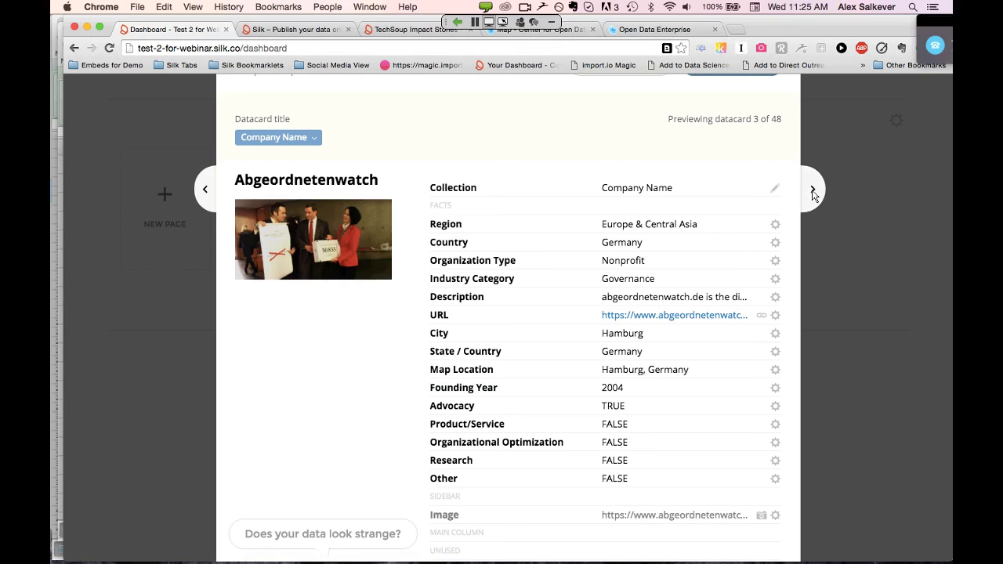
click(813, 192)
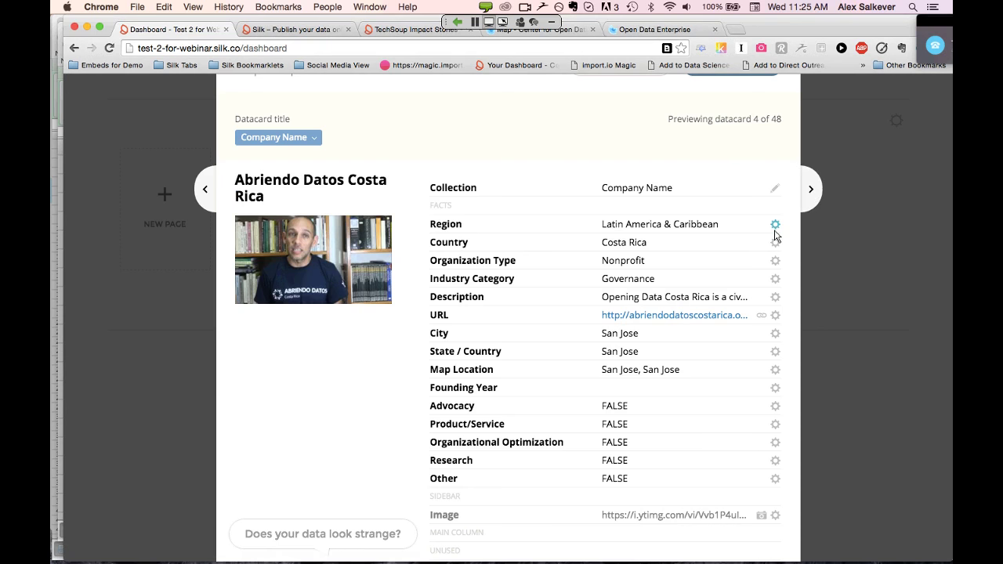
click(775, 334)
scroll(770, 424, down, 3)
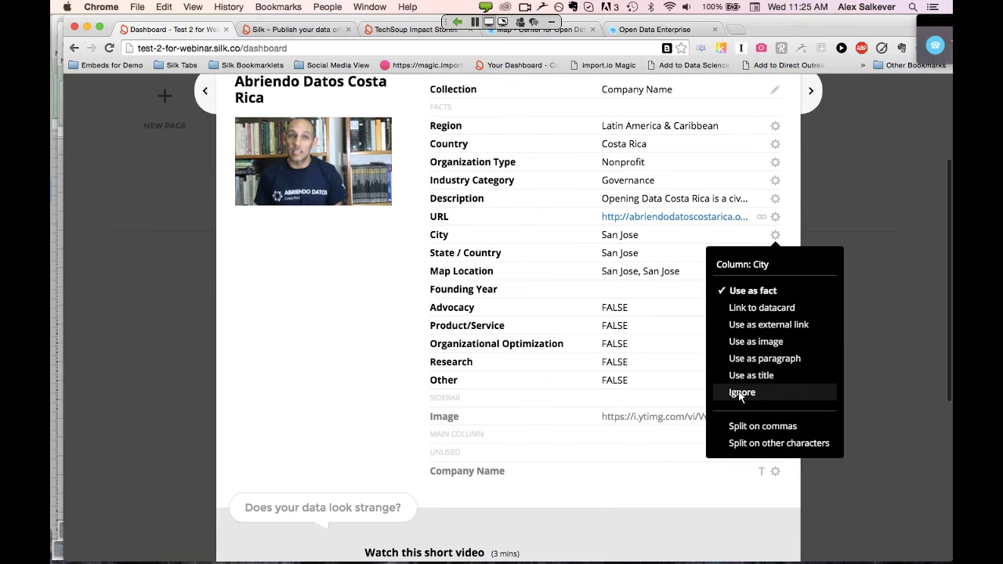
click(621, 386)
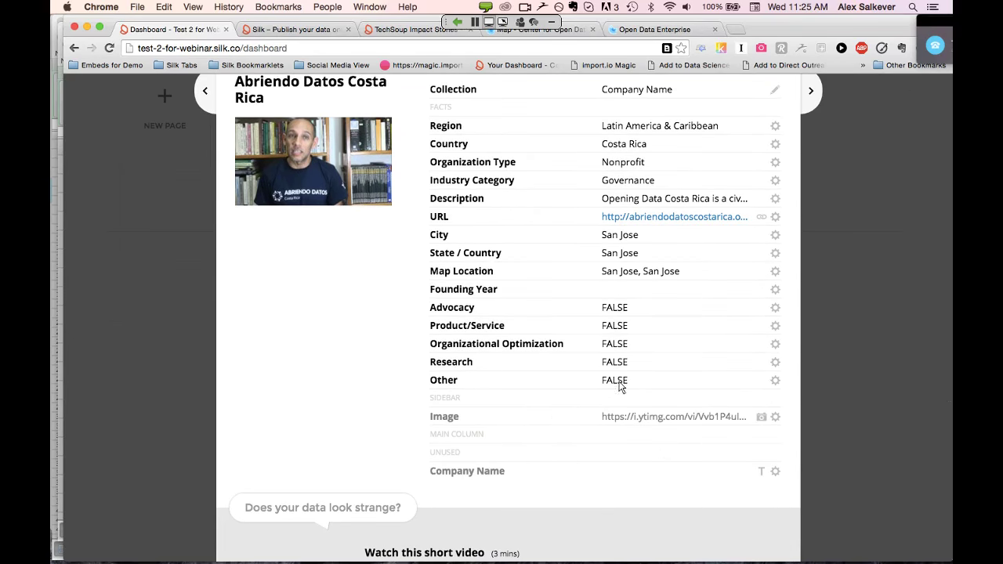
click(776, 380)
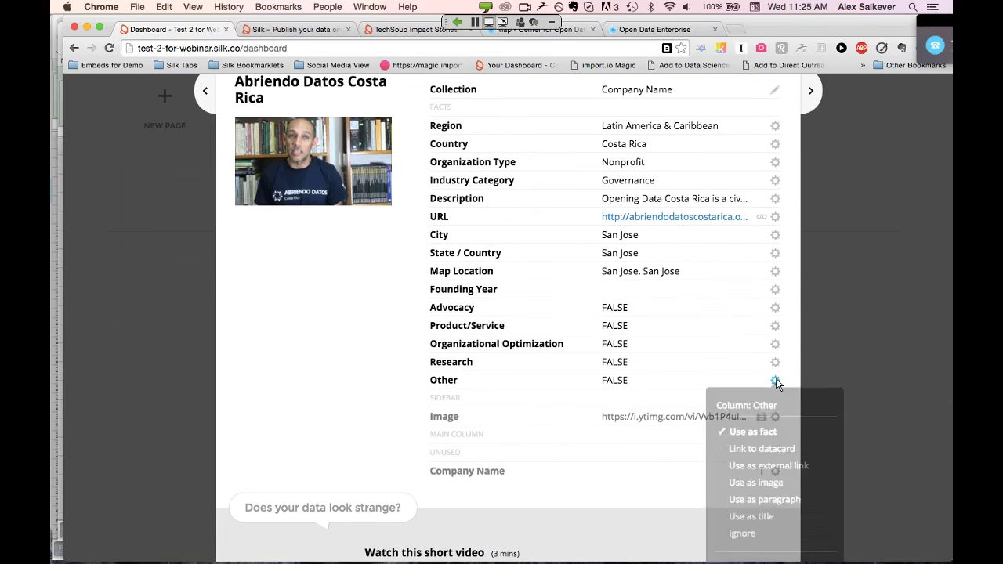
scroll(761, 463, down, 3)
click(742, 455)
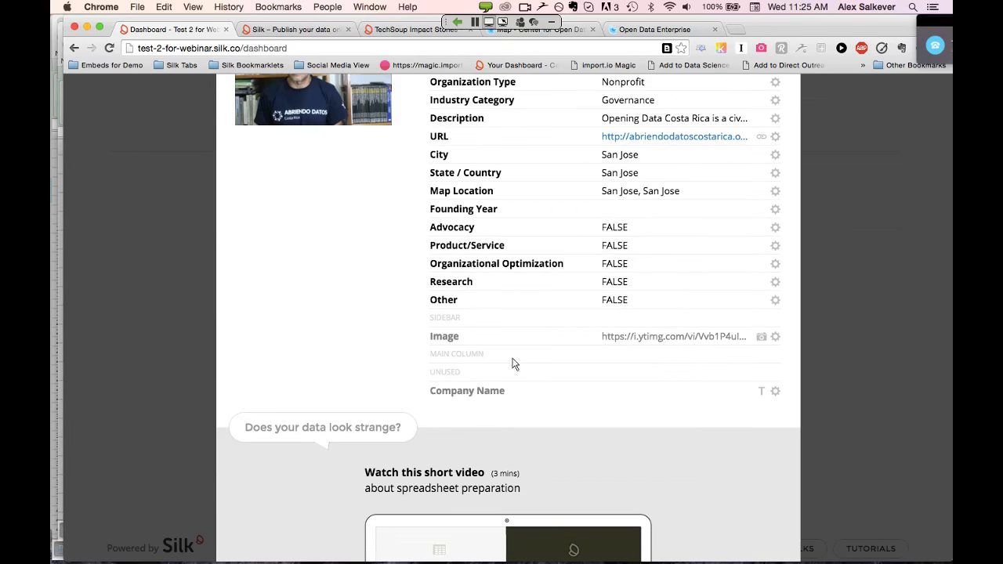
scroll(376, 312, up, 5)
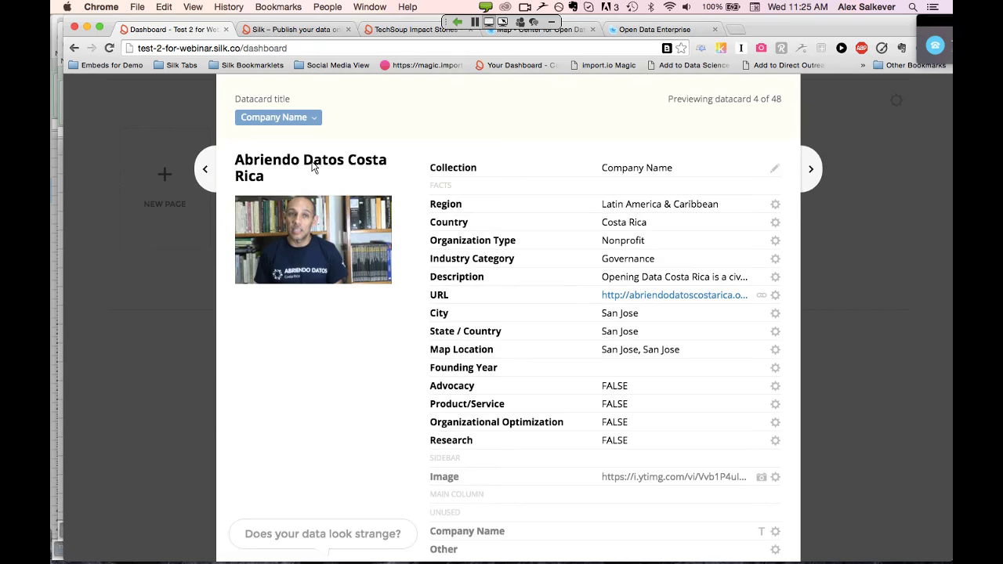
Start importing the 48 Company Name datacards
scroll(313, 167, down, 2)
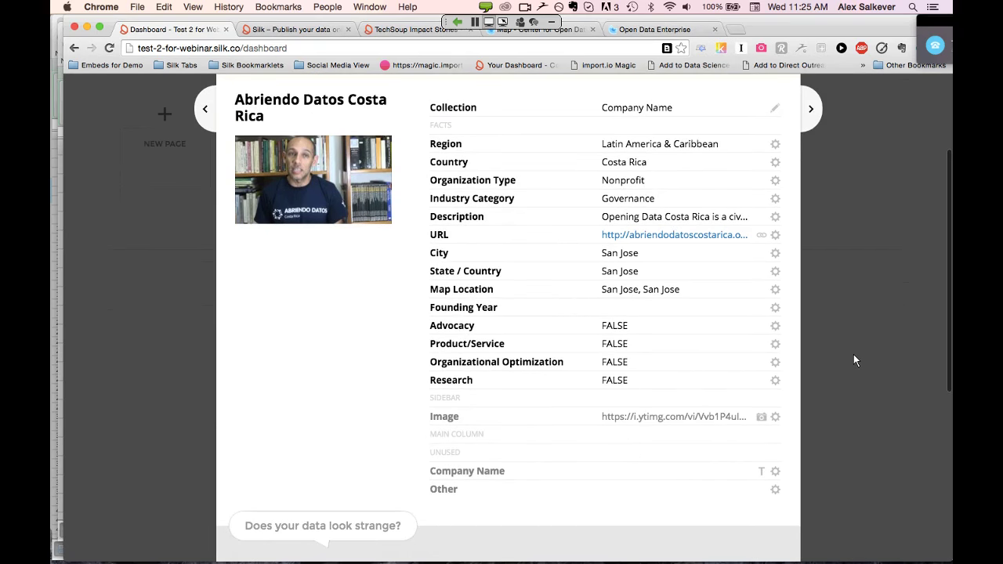
scroll(854, 356, down, 3)
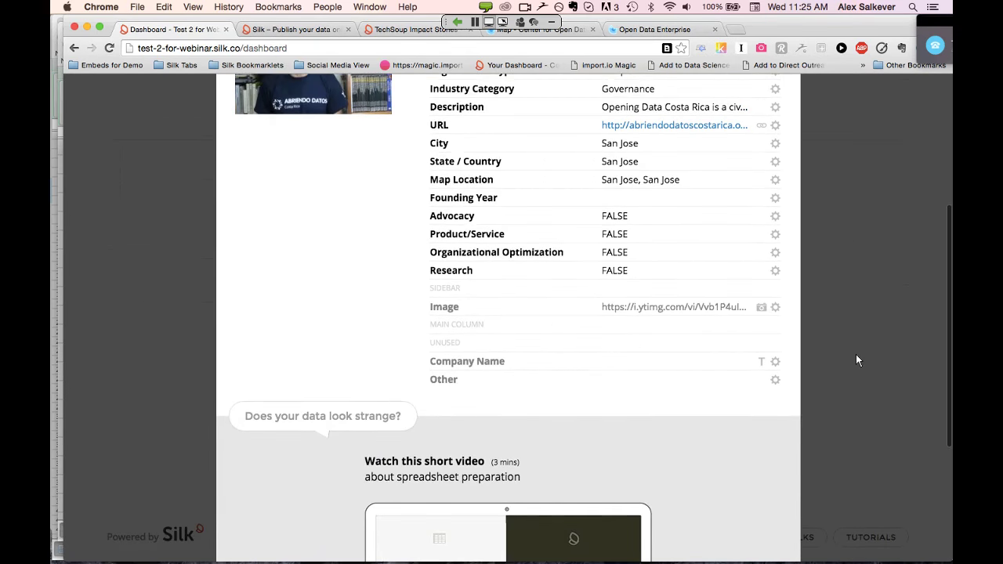
scroll(857, 359, up, 10)
click(730, 137)
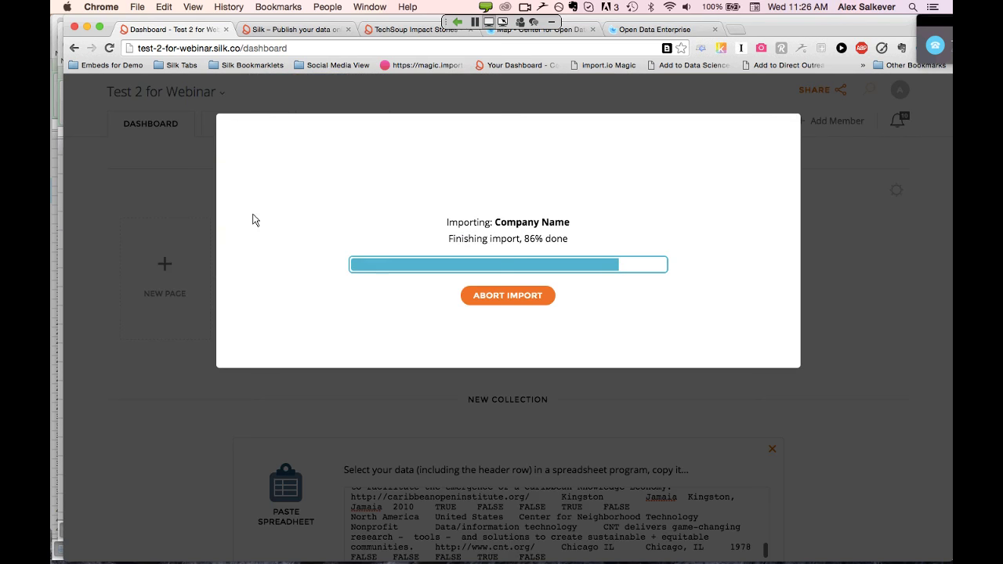
Explore the imported Company Name datacards as an image grid and select the page's web address
click(511, 334)
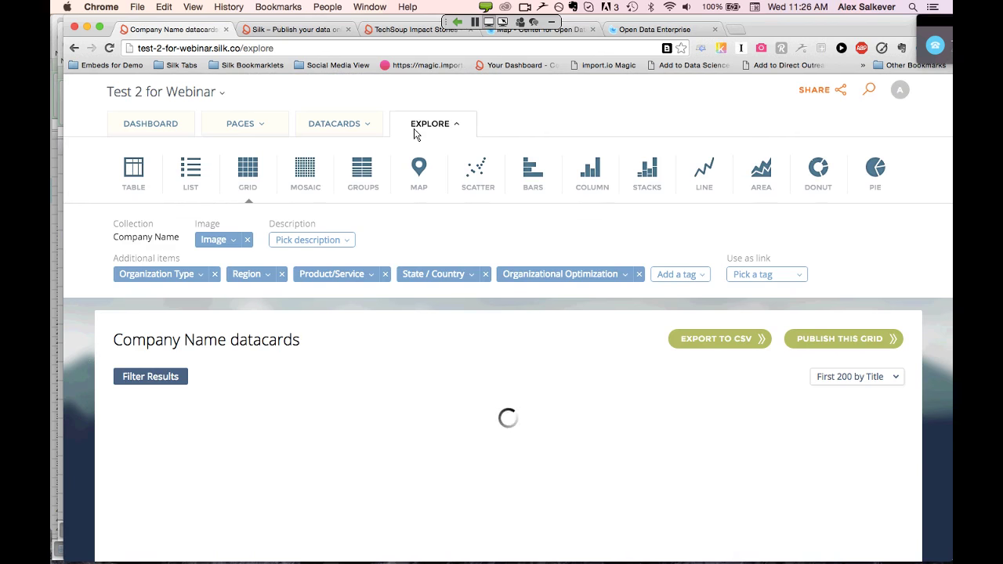
scroll(416, 135, down, 1)
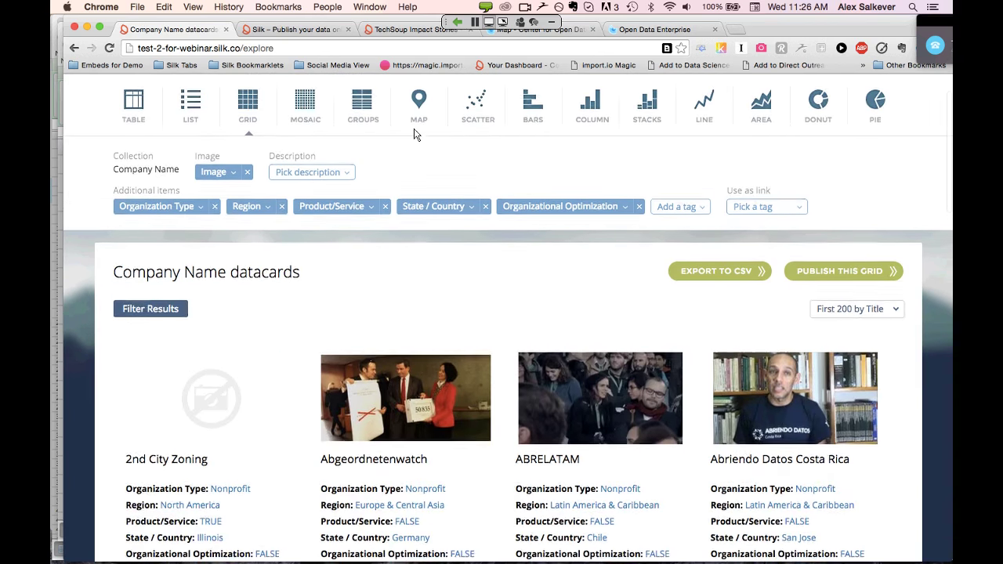
scroll(415, 135, up, 1)
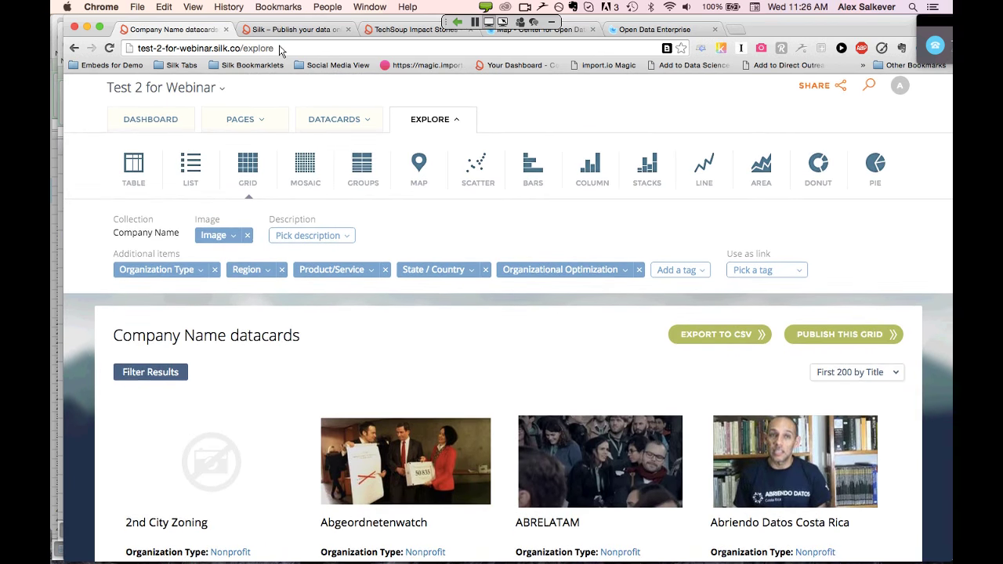
click(280, 48)
key(cmd+c)
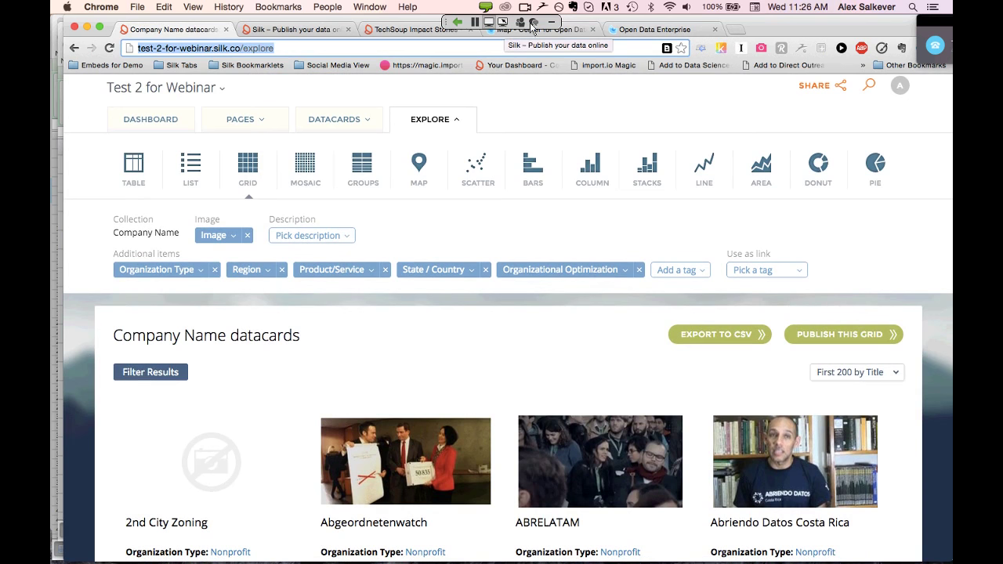
click(534, 24)
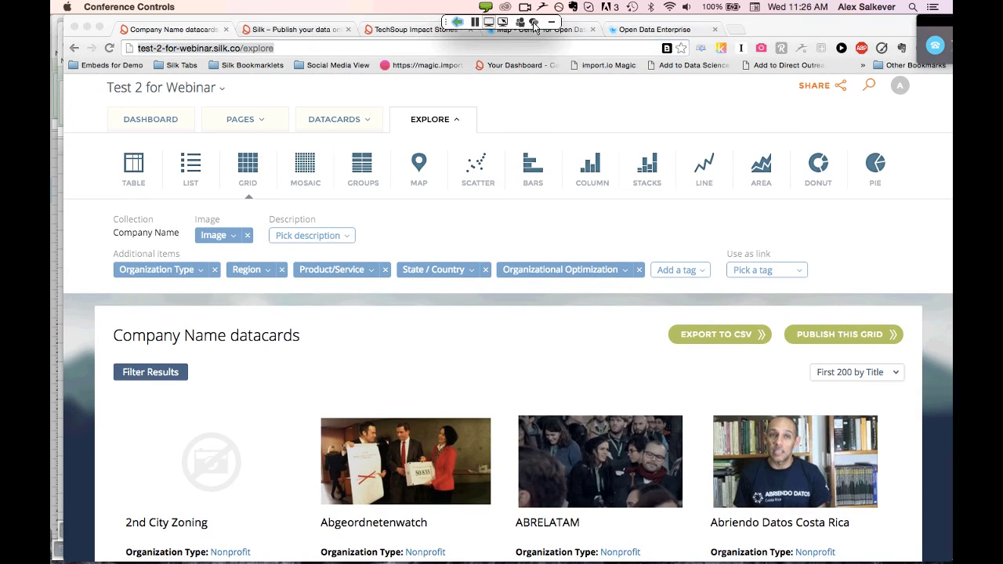
Paste the explore page link into the webinar chat, send it to everyone, and close the chat
click(534, 24)
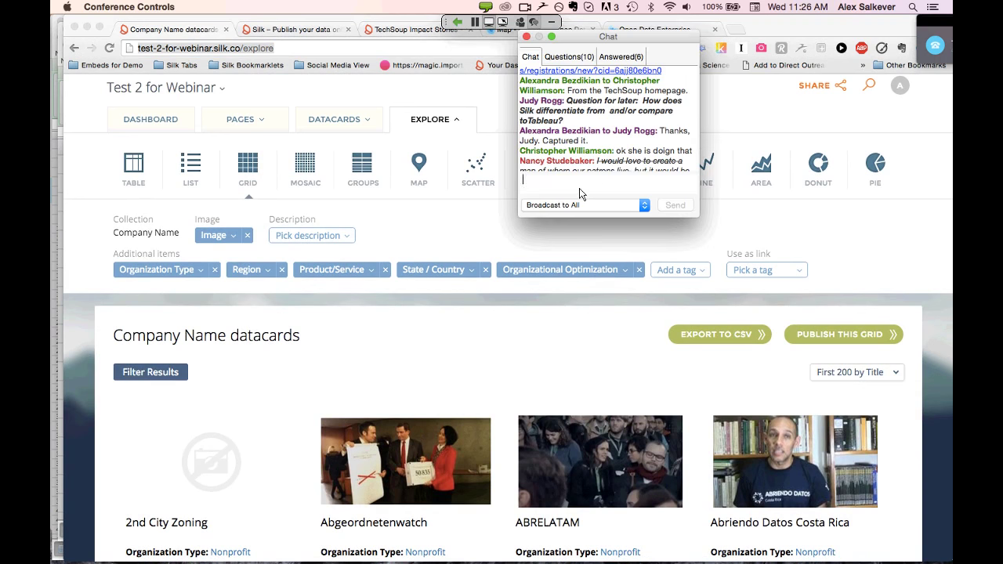
key(cmd+v)
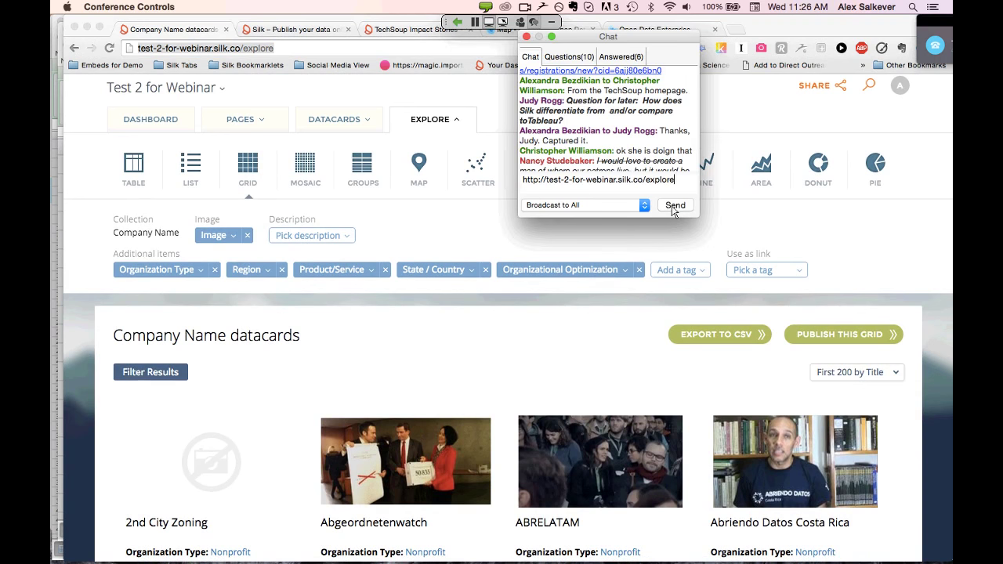
click(672, 208)
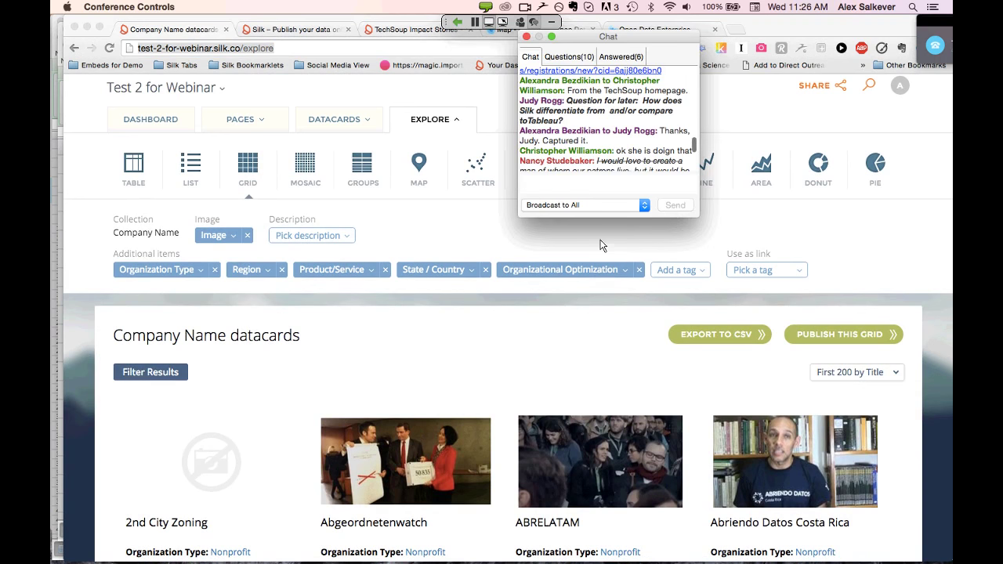
click(600, 240)
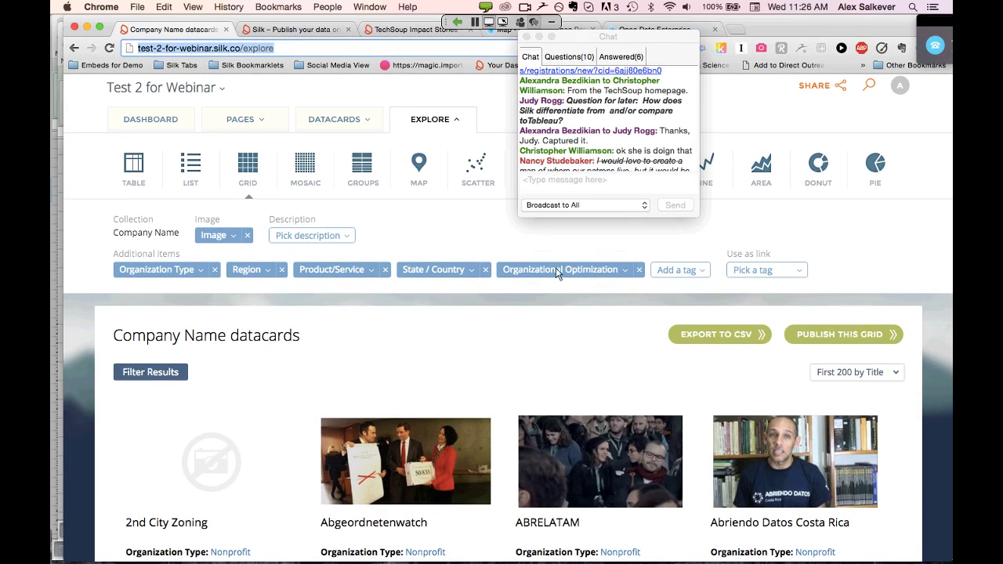
click(527, 38)
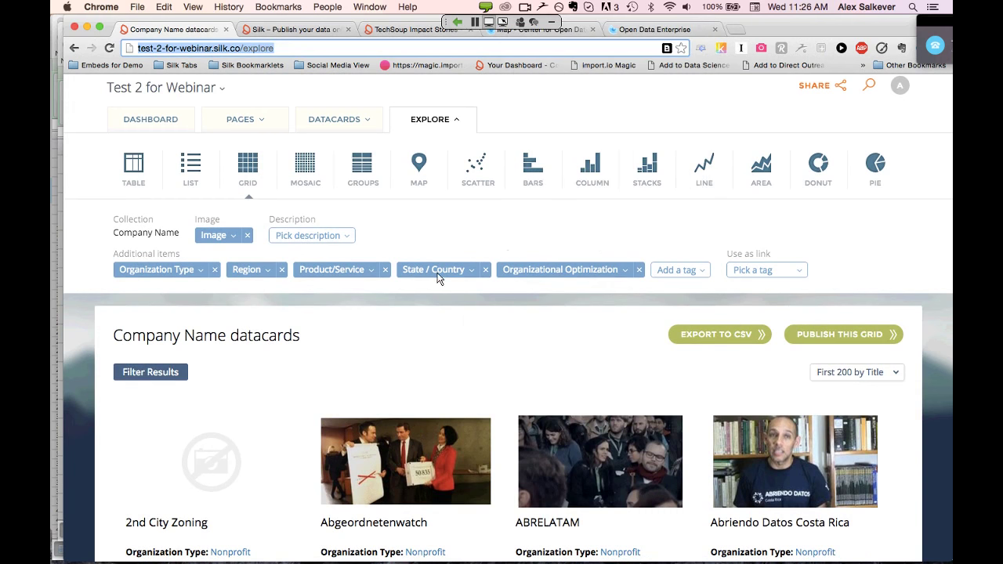
Switch the Company Name datacards to table view with images
scroll(439, 276, up, 1)
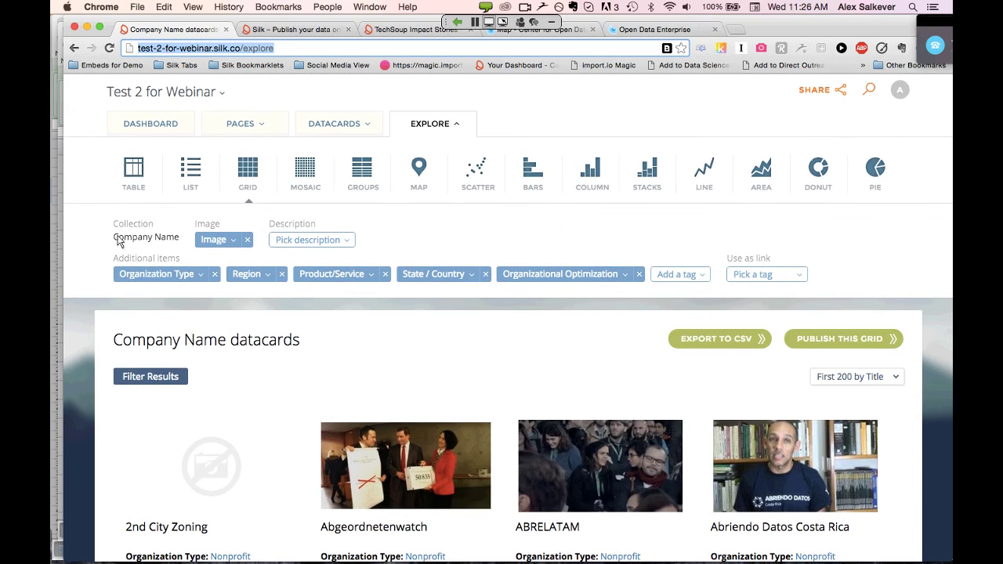
click(139, 174)
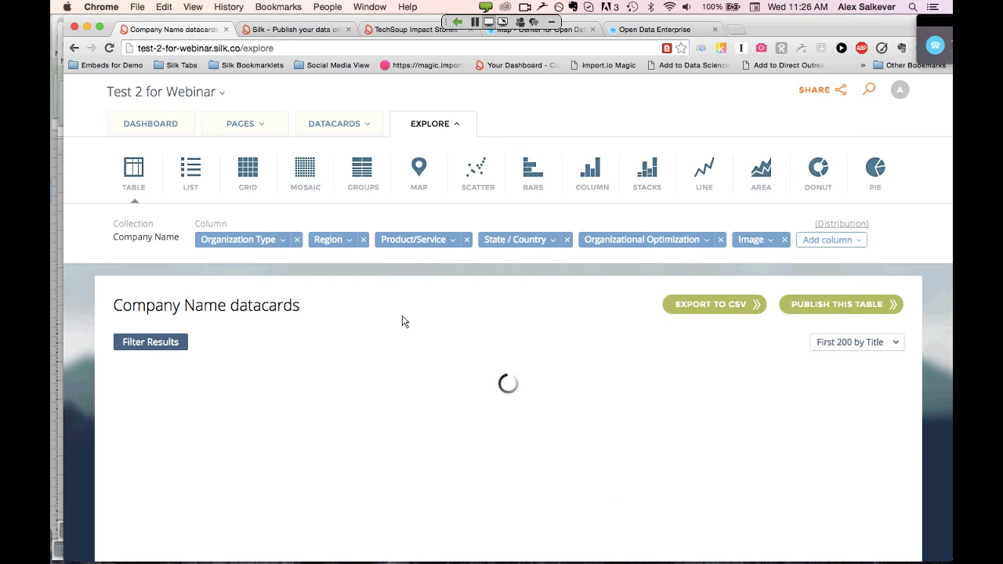
scroll(402, 322, down, 6)
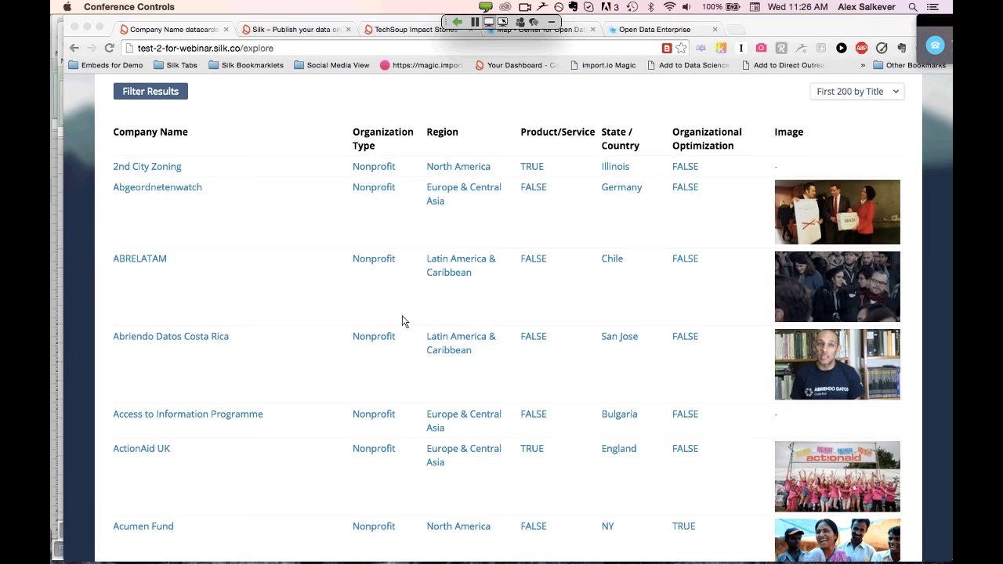
key(super+Tab)
key(super+Tab)
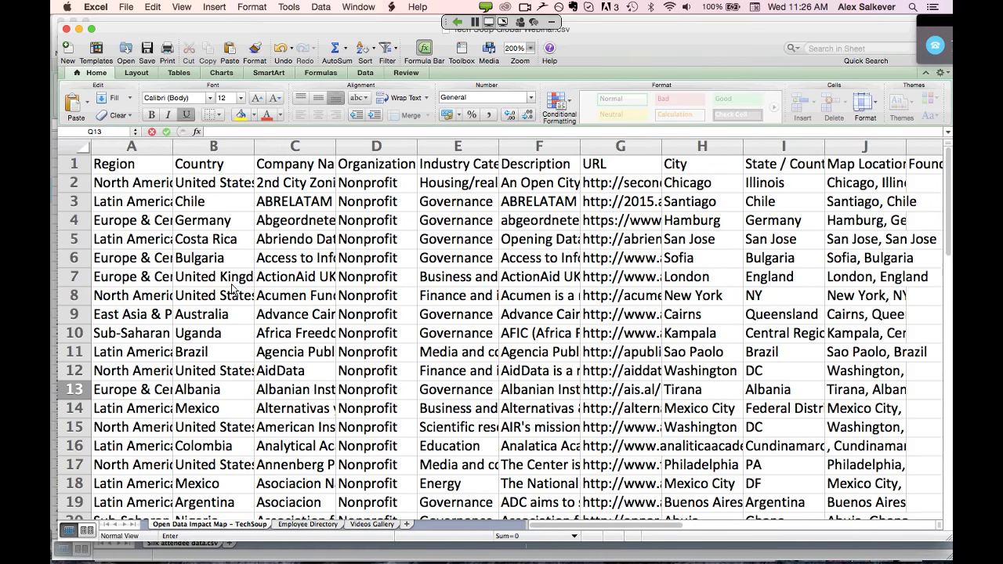
key(super+Tab)
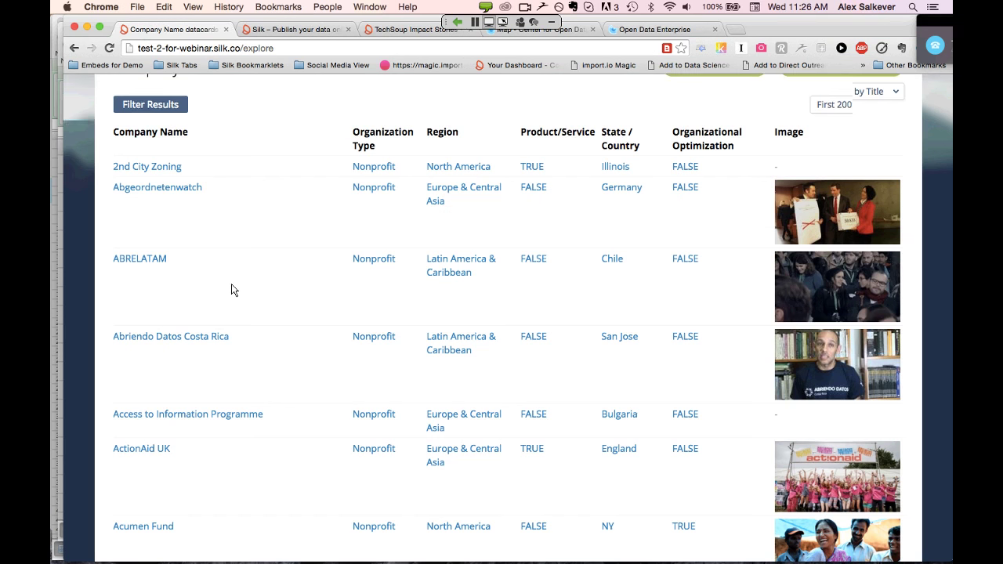
scroll(232, 290, up, 5)
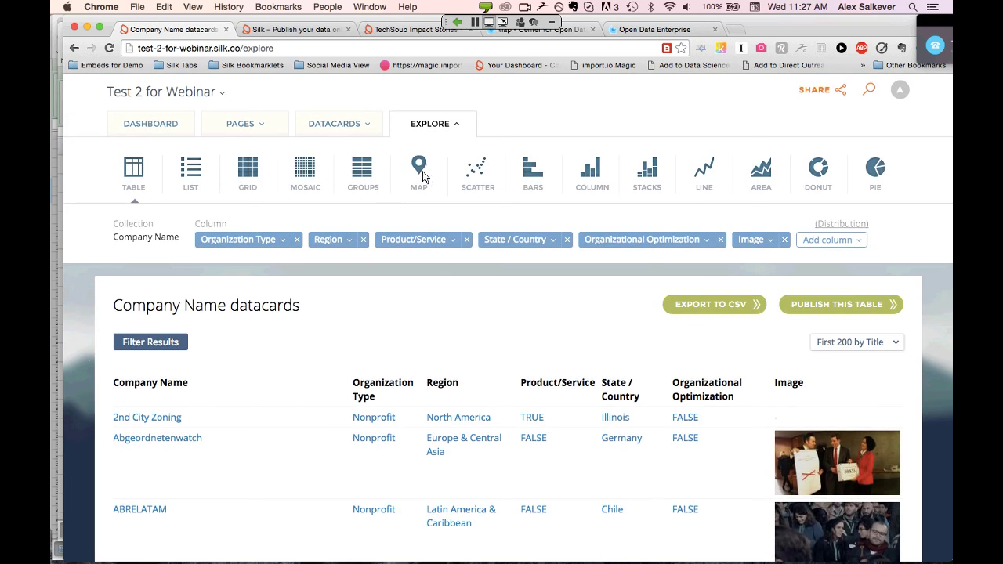
Display the Company Name datacards on a world map by Industry Category, then switch to Excel
click(419, 169)
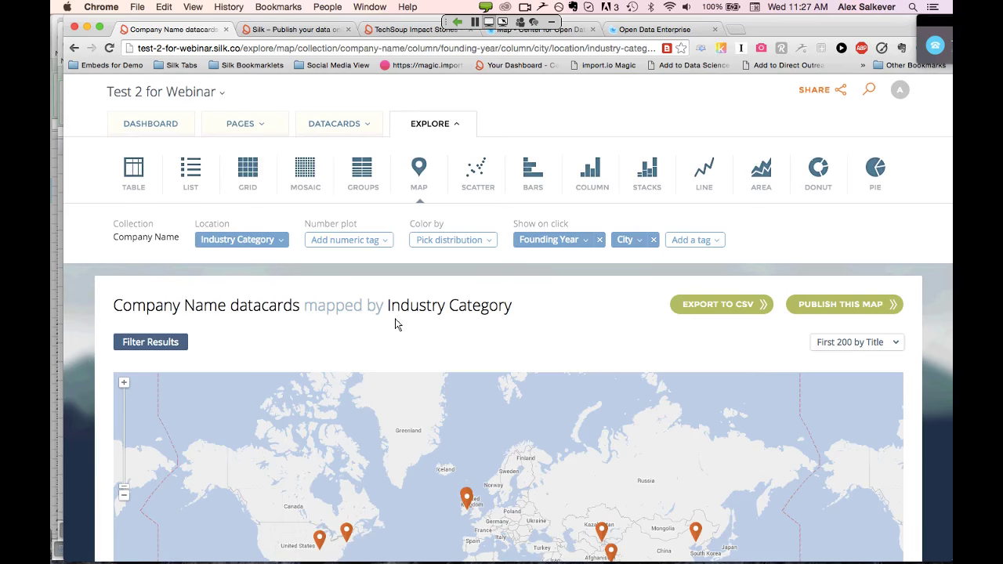
scroll(397, 323, down, 3)
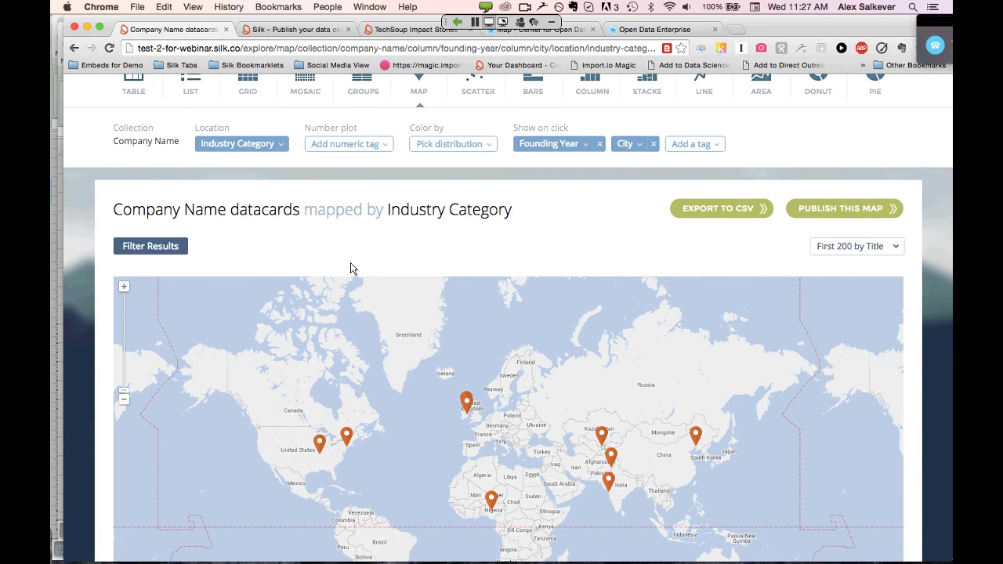
click(280, 150)
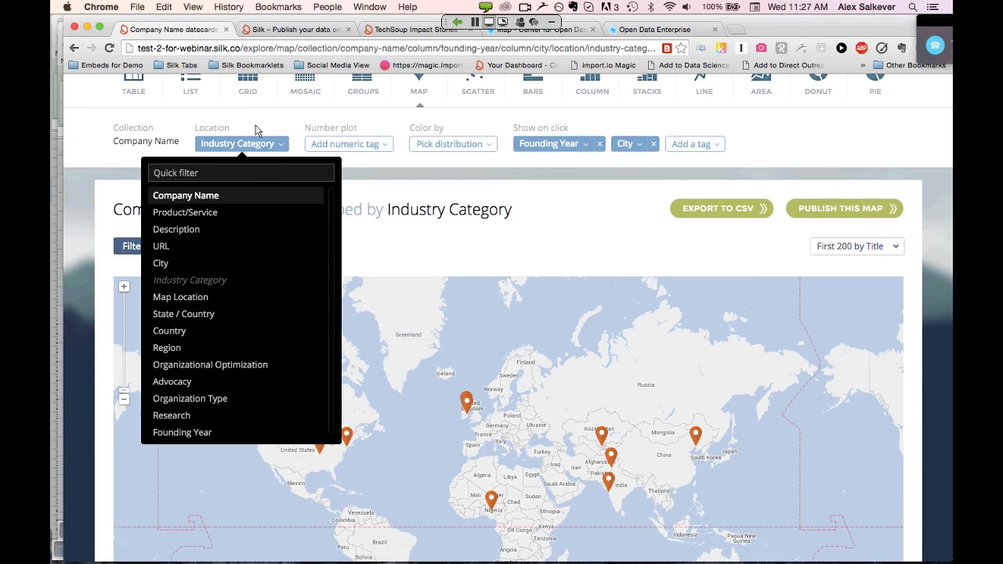
click(264, 129)
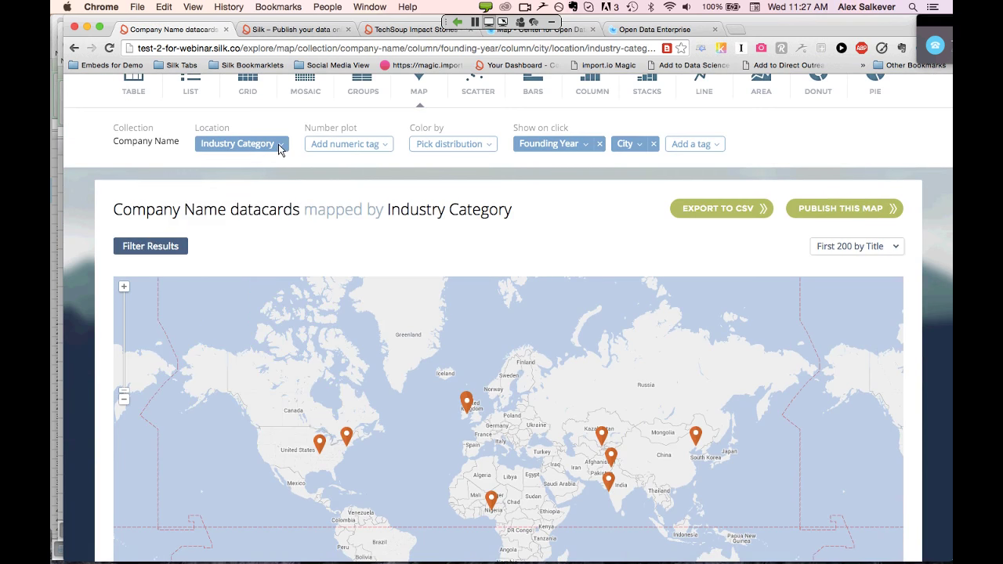
key(super+Tab)
key(super+Tab)
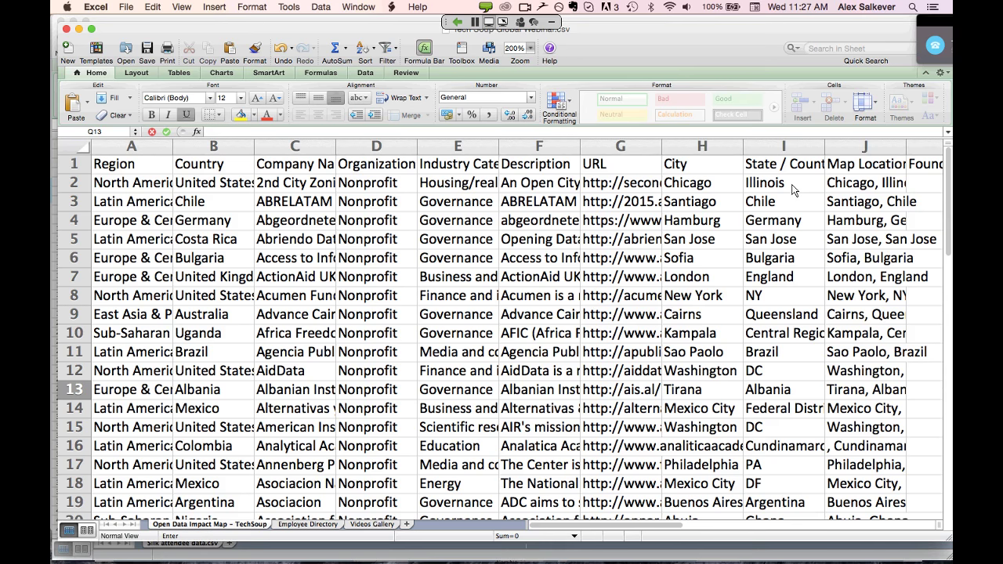
Zoom the Excel sheet to 250% and widen Map Location column J to show full entries
click(865, 147)
scroll(873, 154, right, 5)
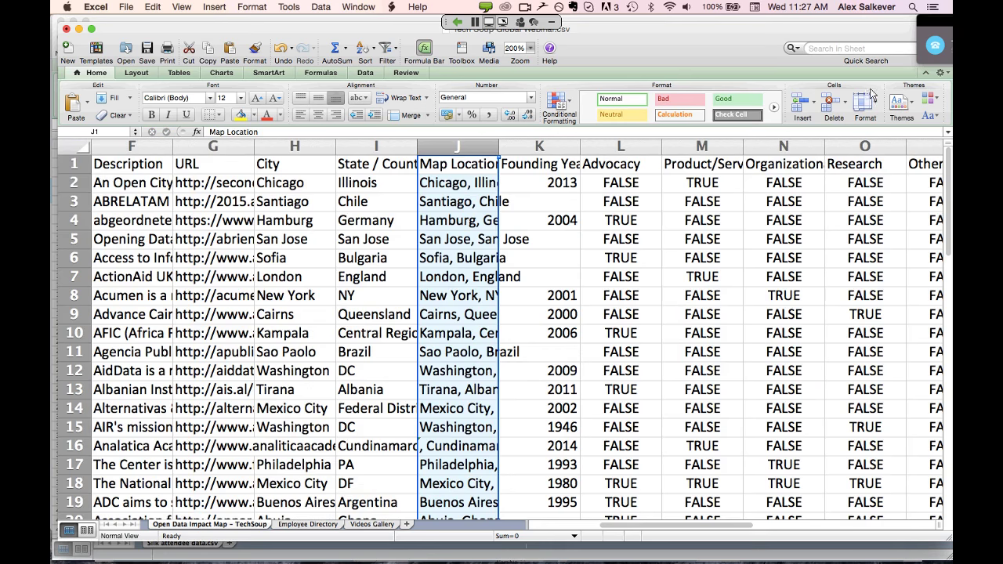
click(531, 50)
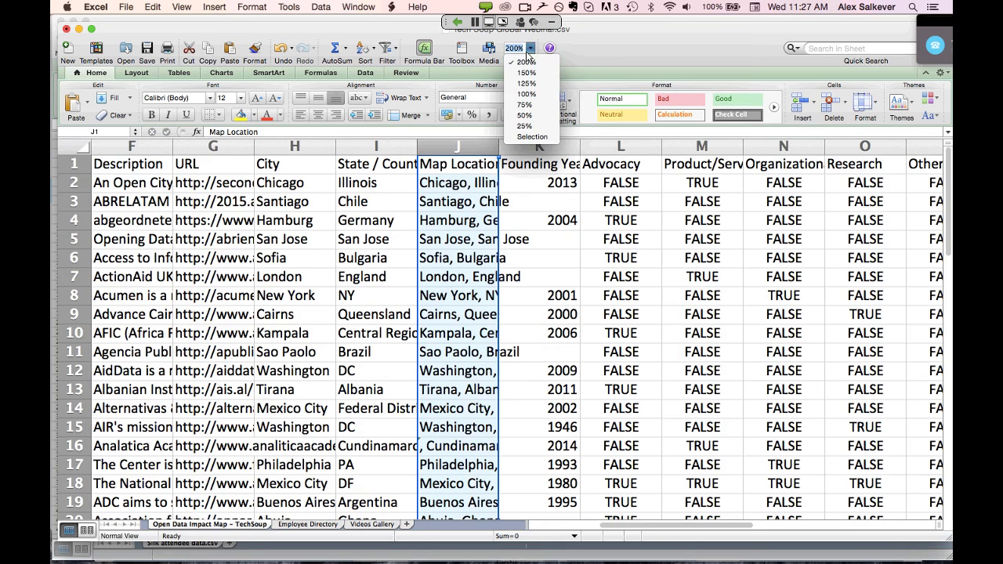
click(523, 62)
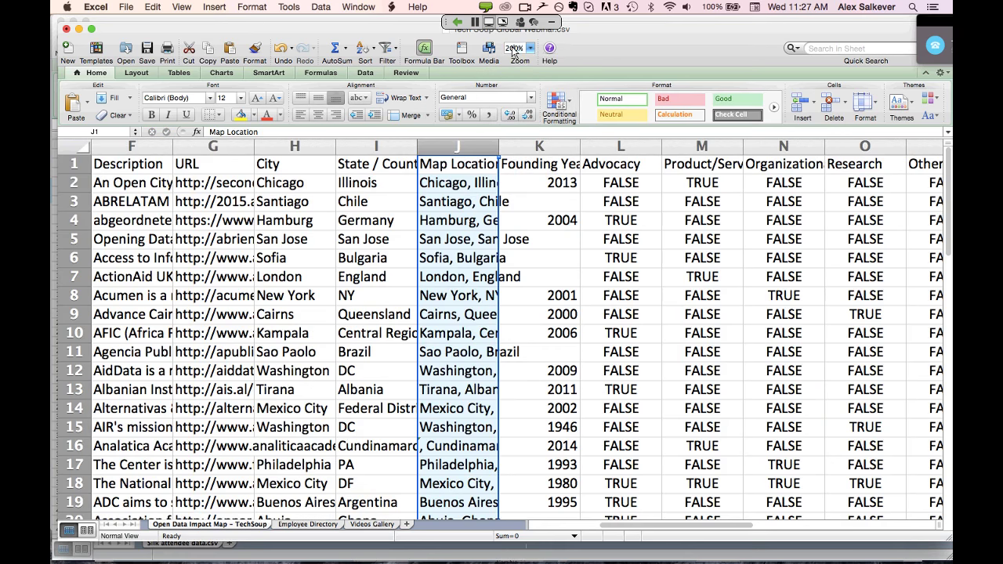
text(5)
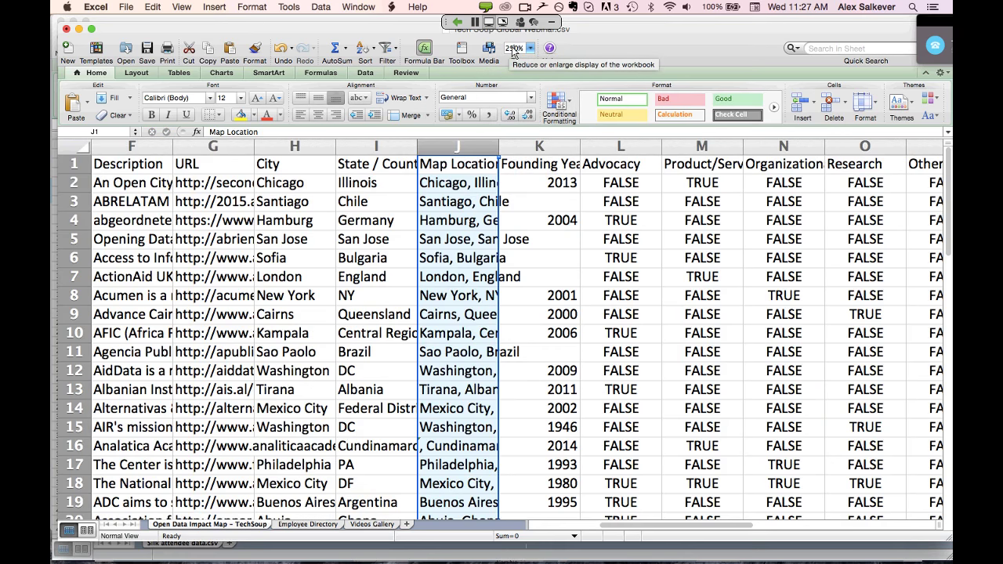
key(Return)
drag(610, 148, 694, 149)
click(587, 174)
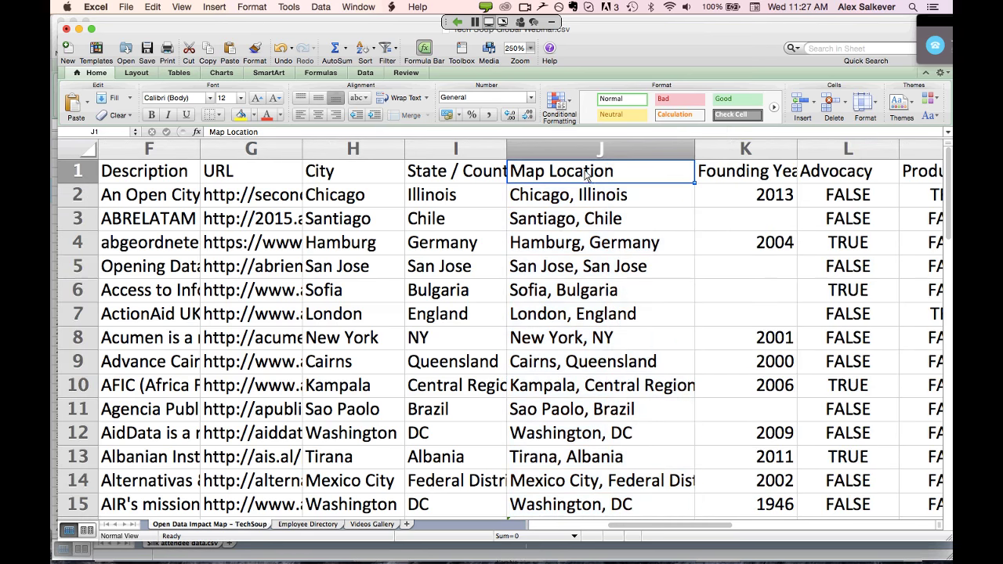
key(super+Tab)
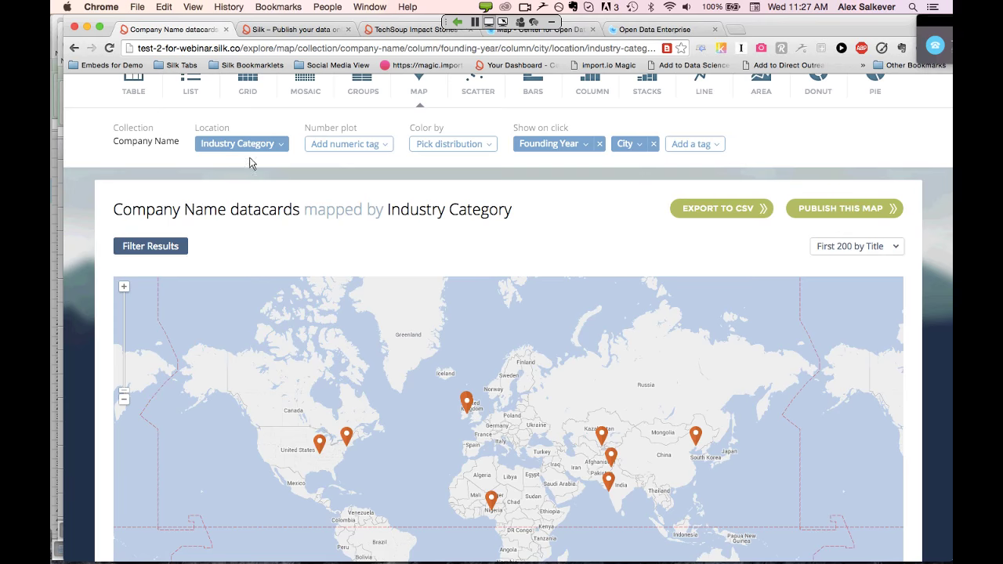
Choose Map Location as the map's location field so pins spread worldwide
click(270, 146)
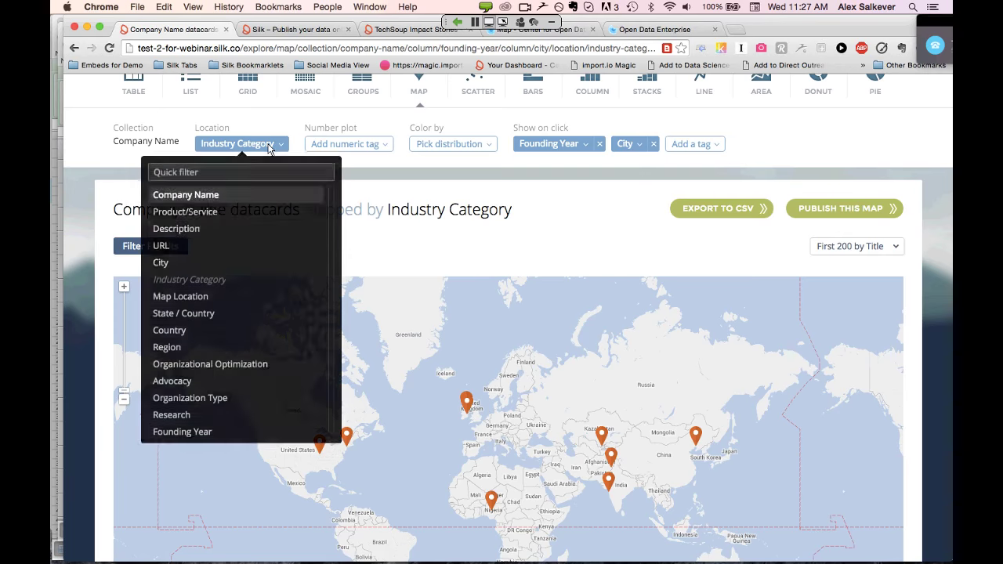
click(192, 297)
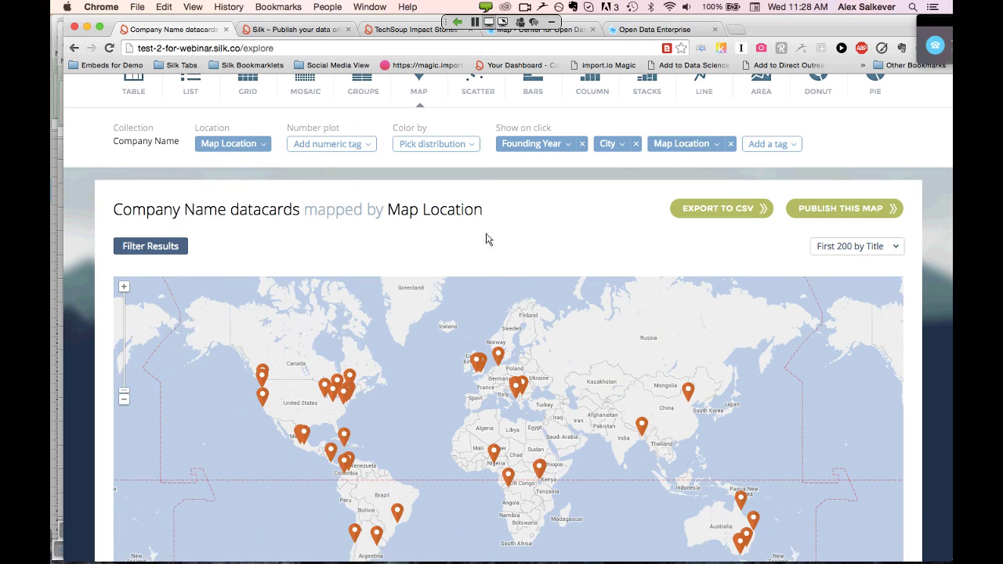
scroll(509, 242, down, 1)
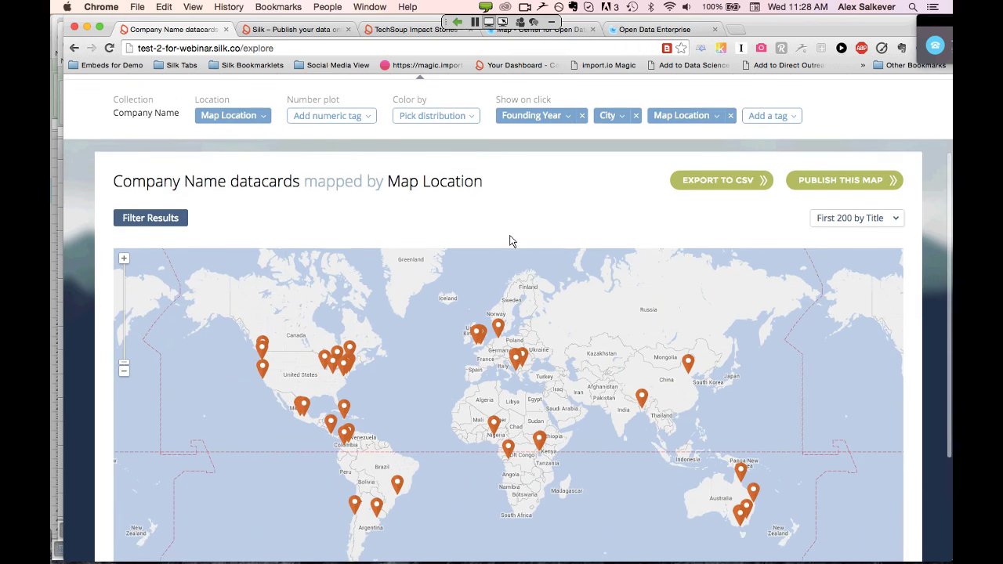
scroll(510, 241, up, 1)
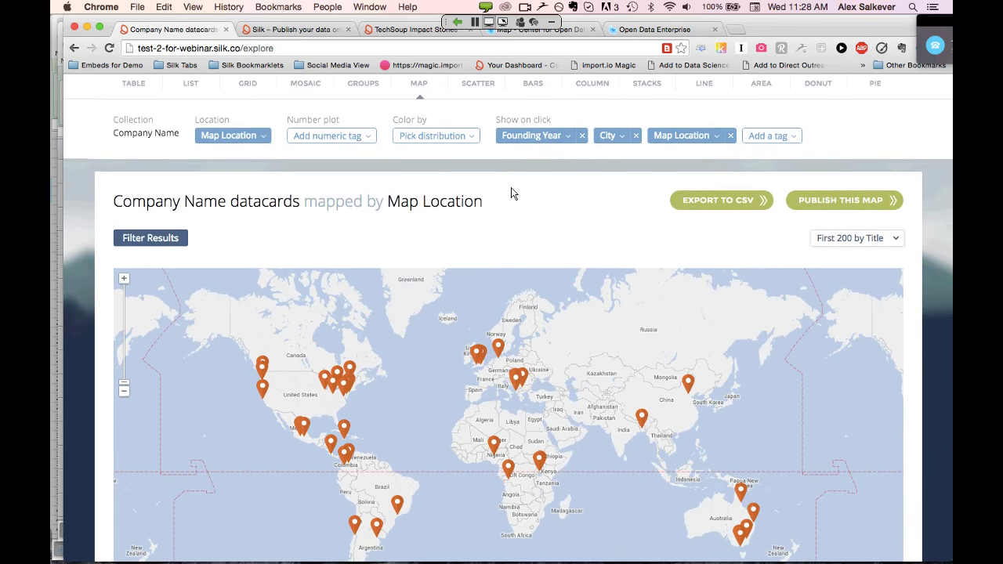
scroll(510, 195, down, 1)
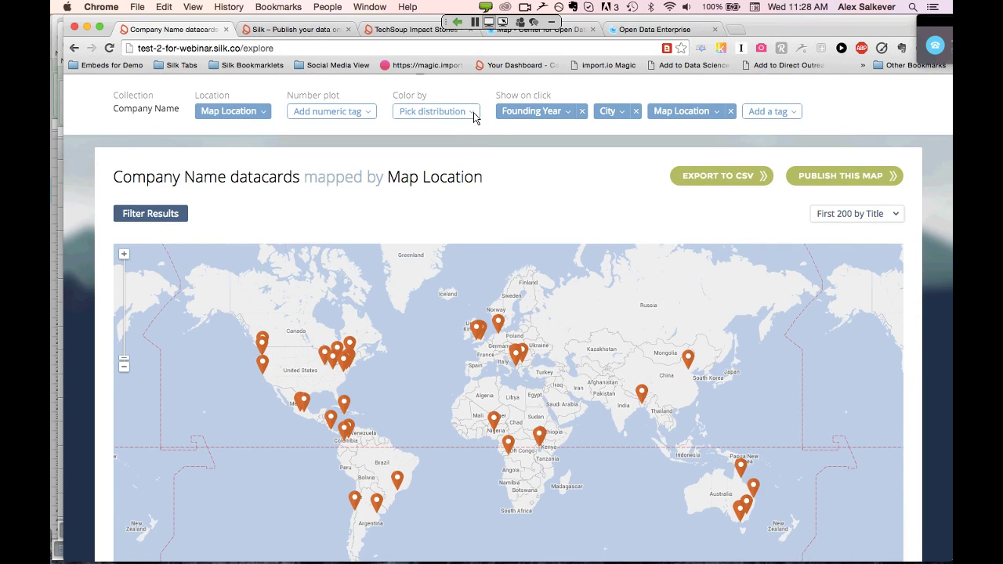
click(474, 117)
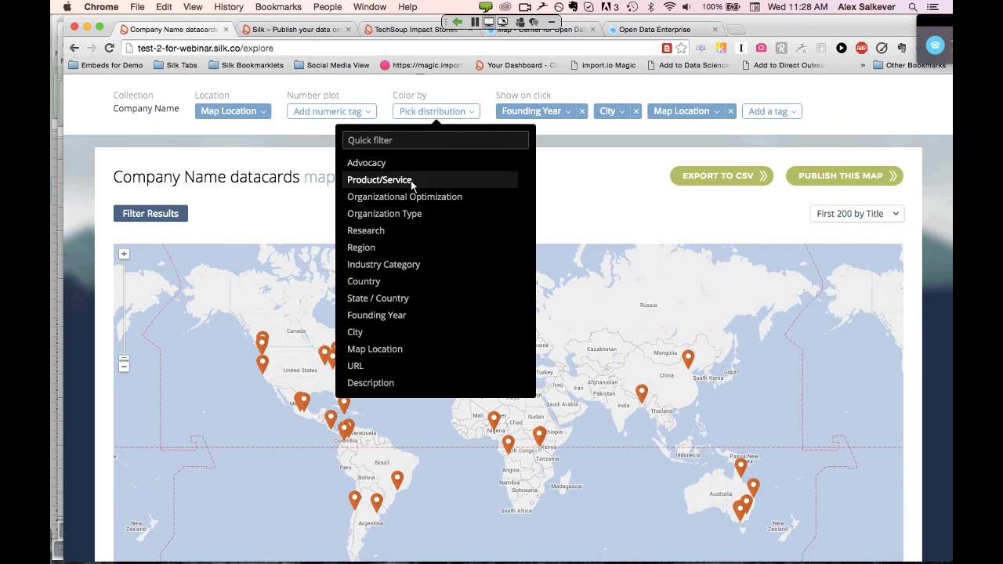
click(406, 266)
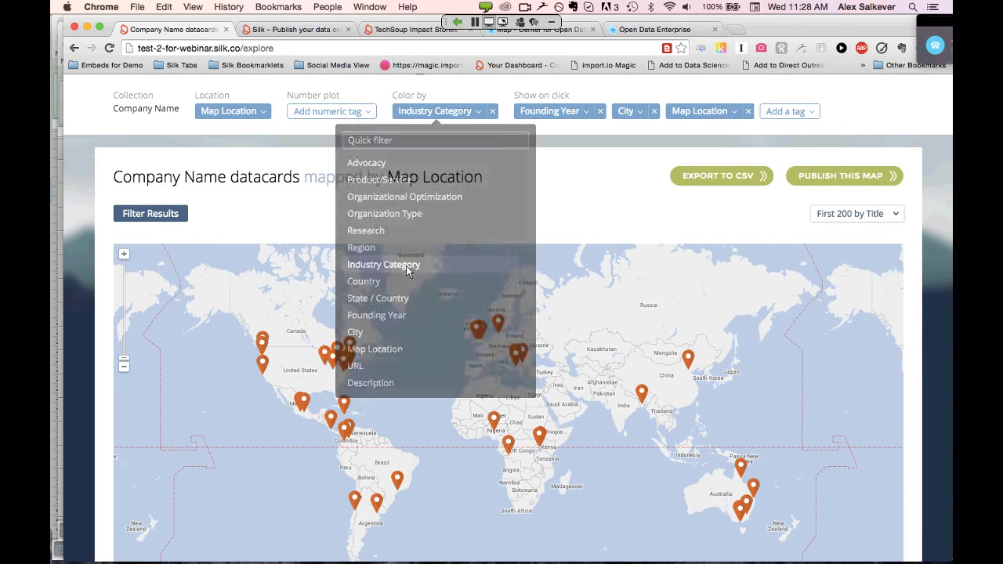
scroll(551, 261, down, 2)
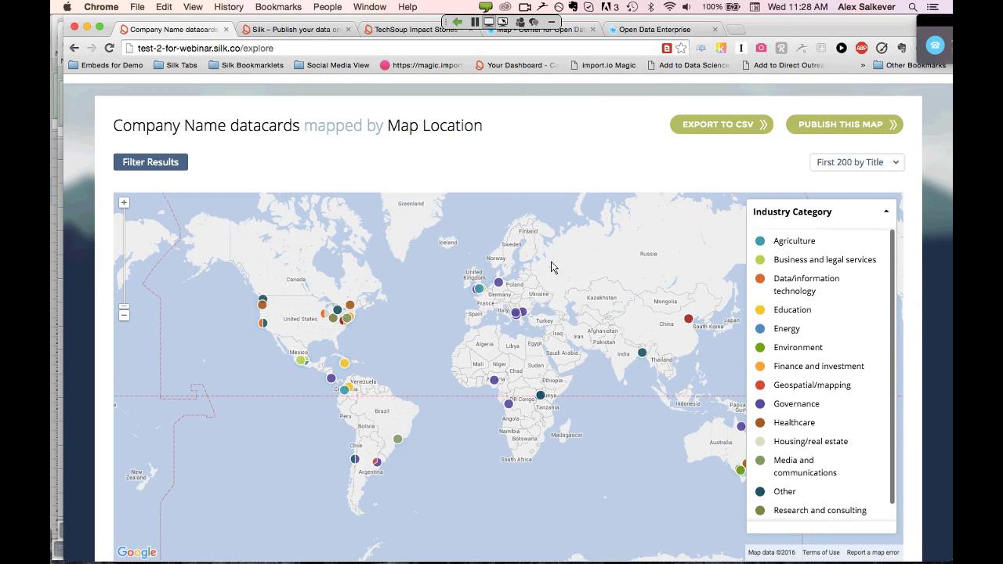
scroll(551, 261, up, 5)
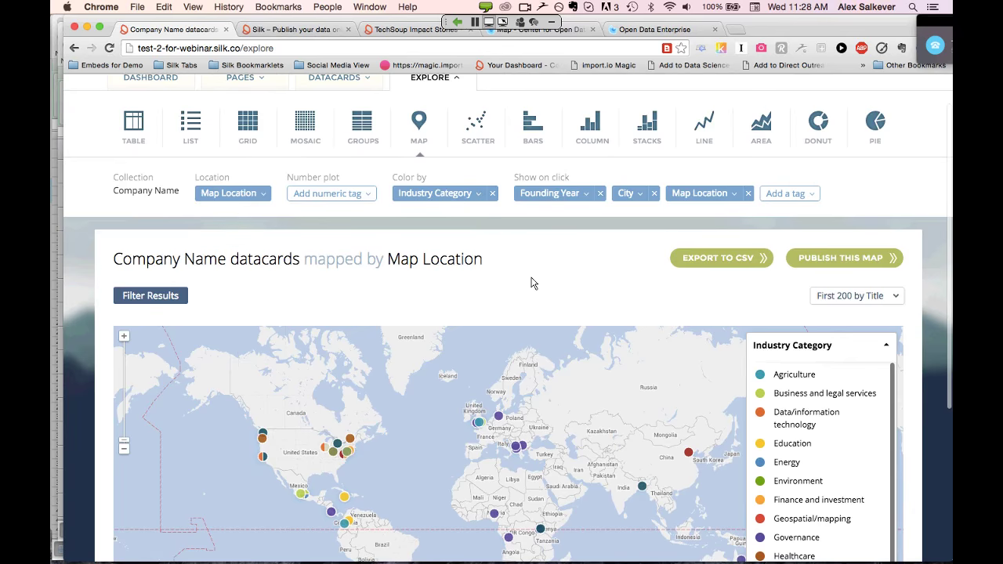
scroll(531, 282, down, 5)
scroll(531, 282, down, 1)
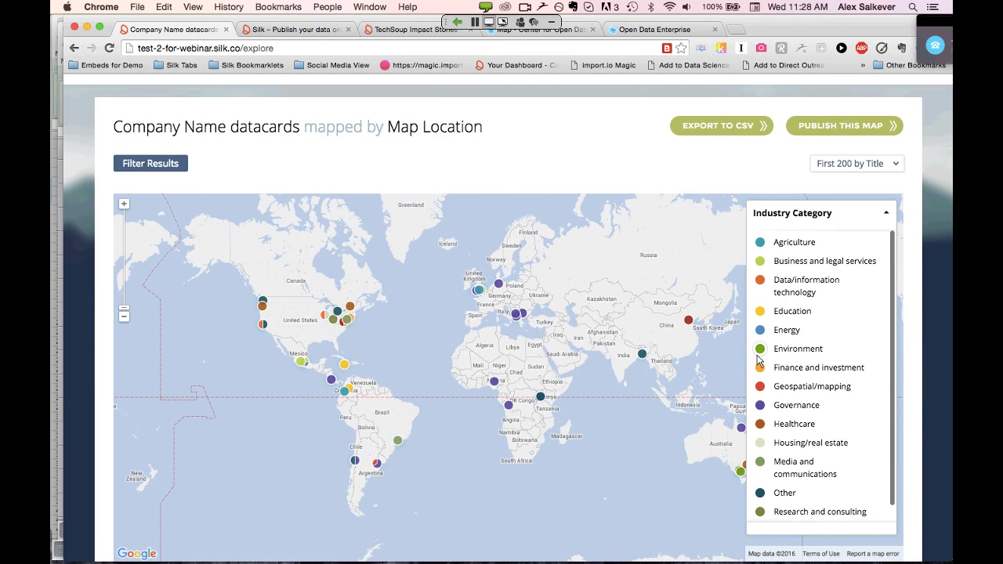
scroll(652, 259, up, 5)
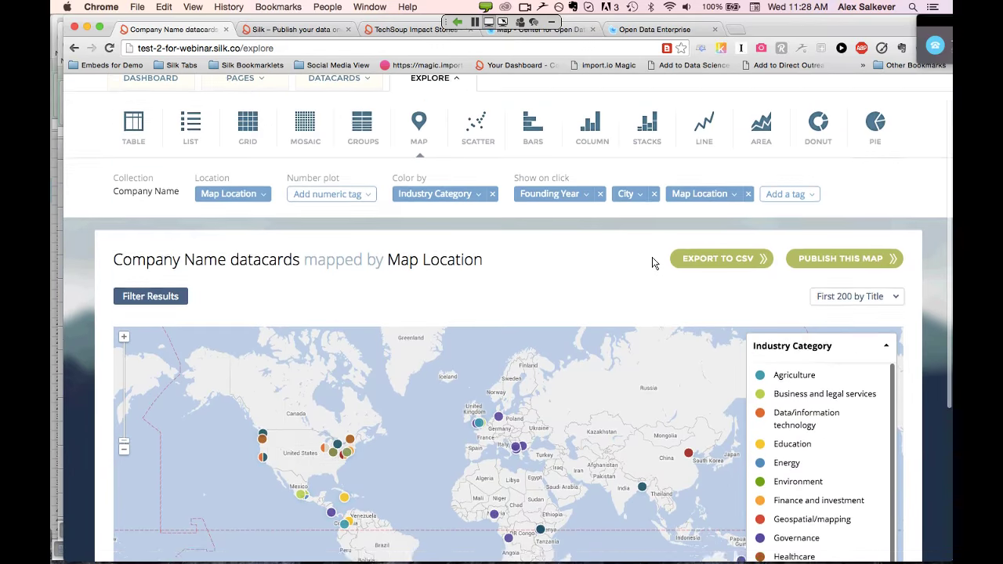
scroll(655, 264, down, 2)
scroll(655, 263, down, 3)
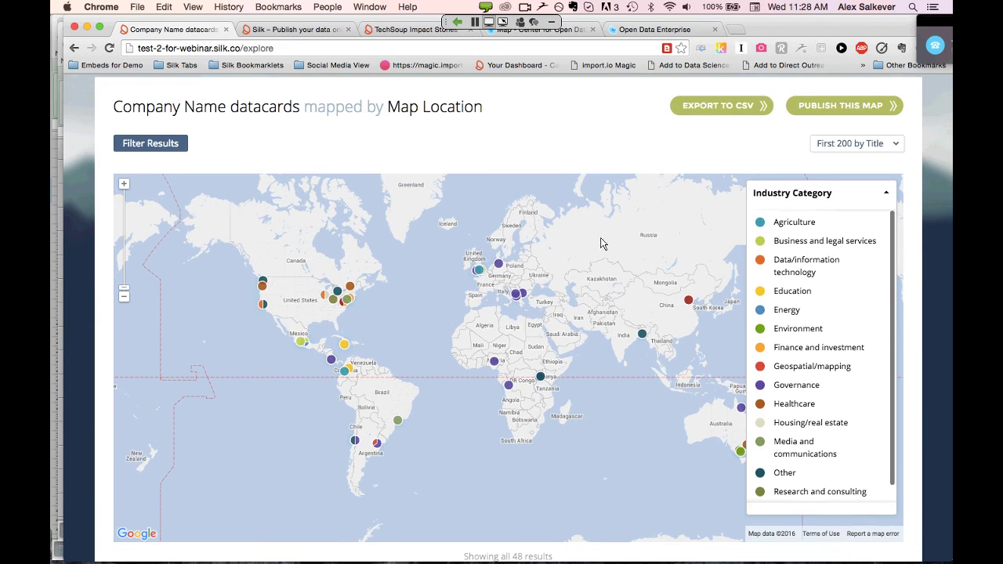
Try a Region filter for Latin America & Caribbean, then remove it
click(159, 144)
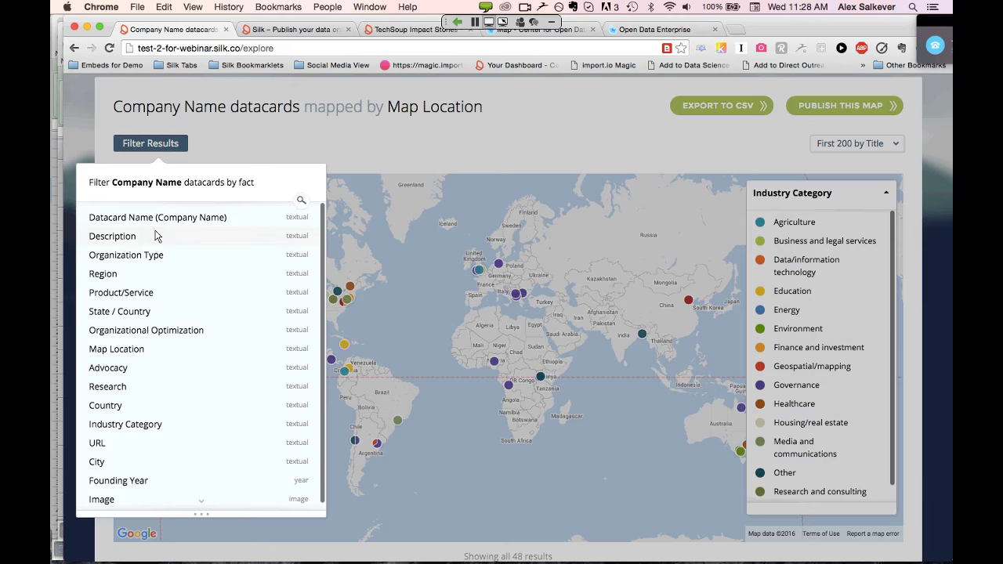
click(104, 275)
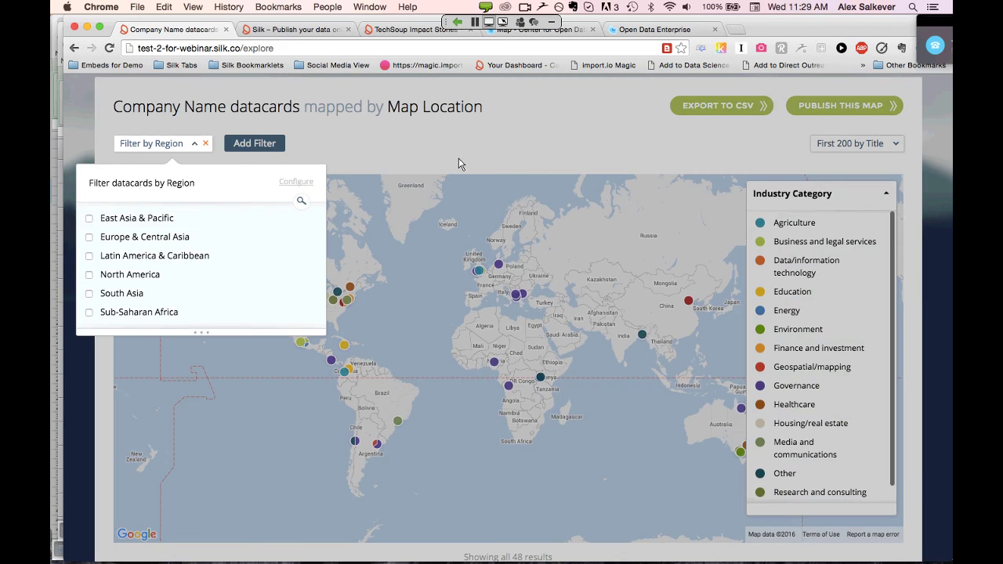
click(460, 164)
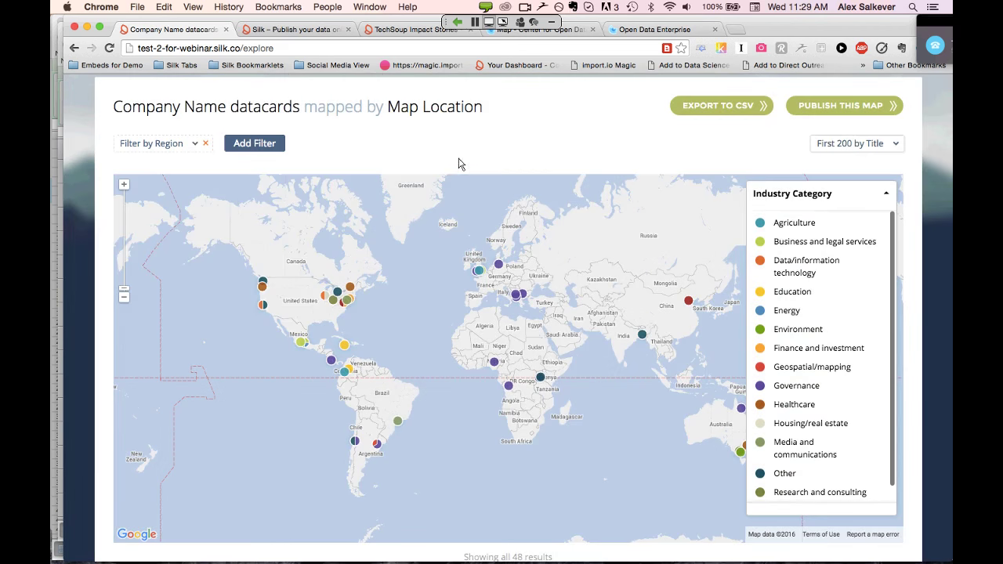
click(198, 145)
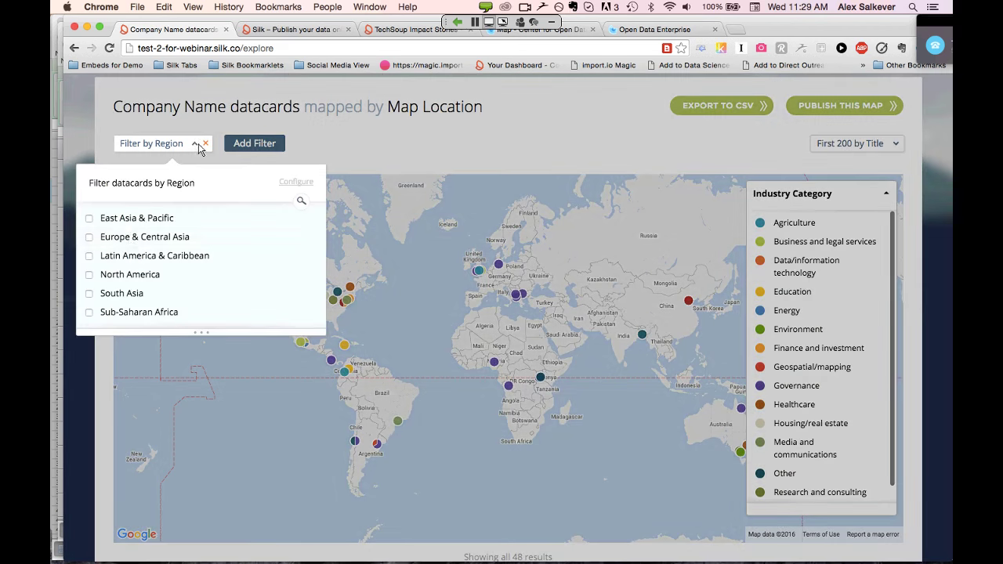
click(90, 257)
scroll(502, 300, down, 2)
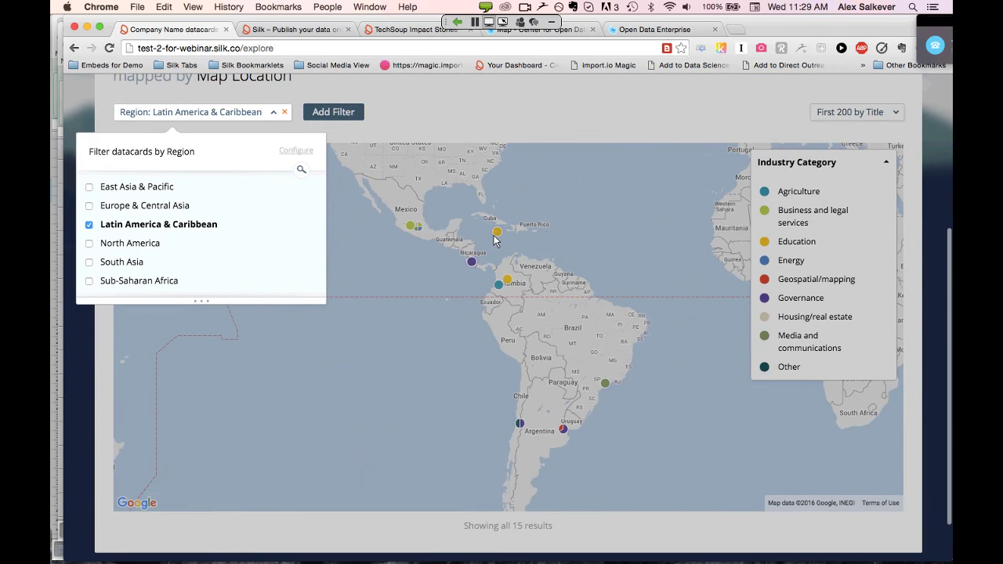
click(505, 125)
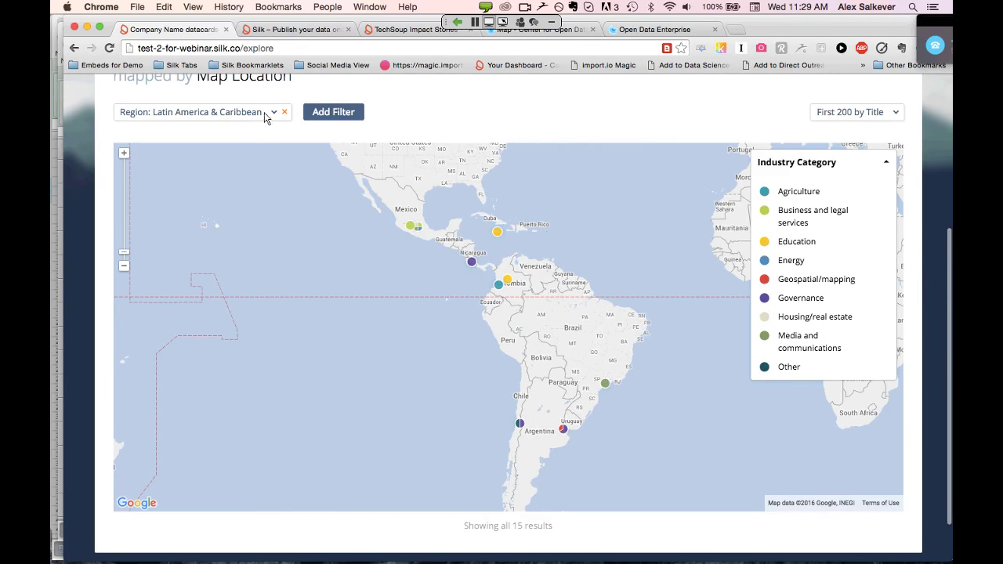
scroll(513, 154, up, 3)
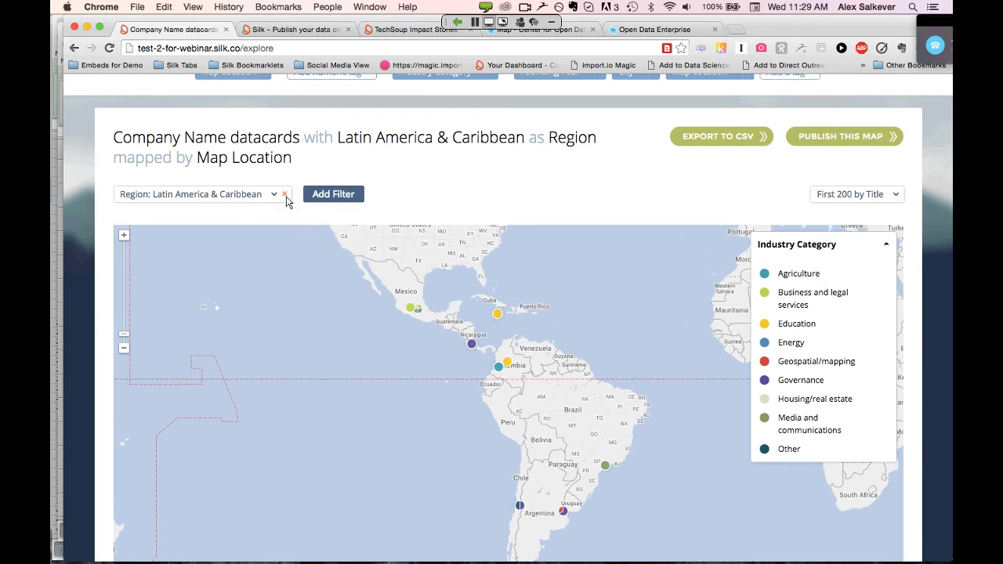
click(285, 195)
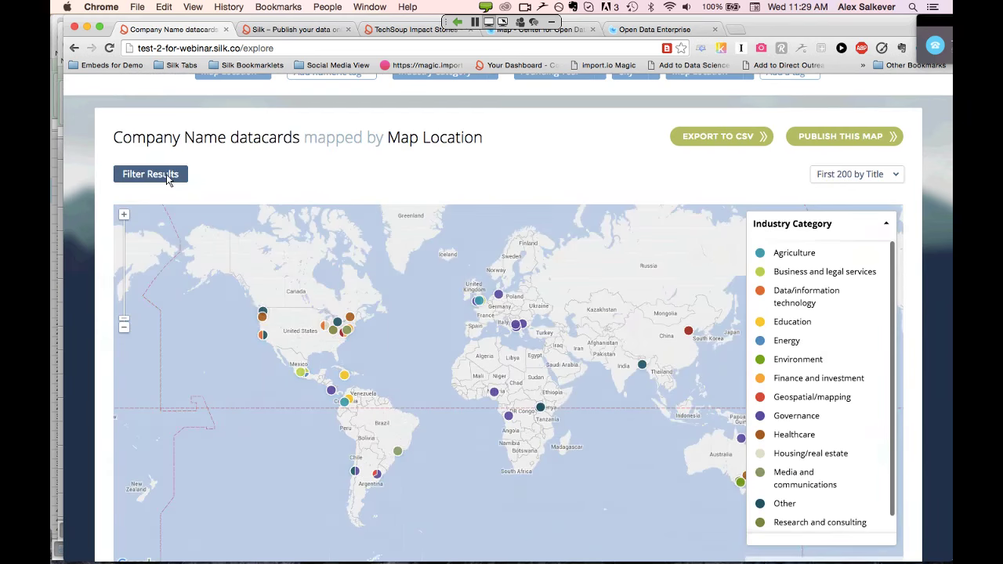
Add a fresh, unset Region filter to the map
click(151, 174)
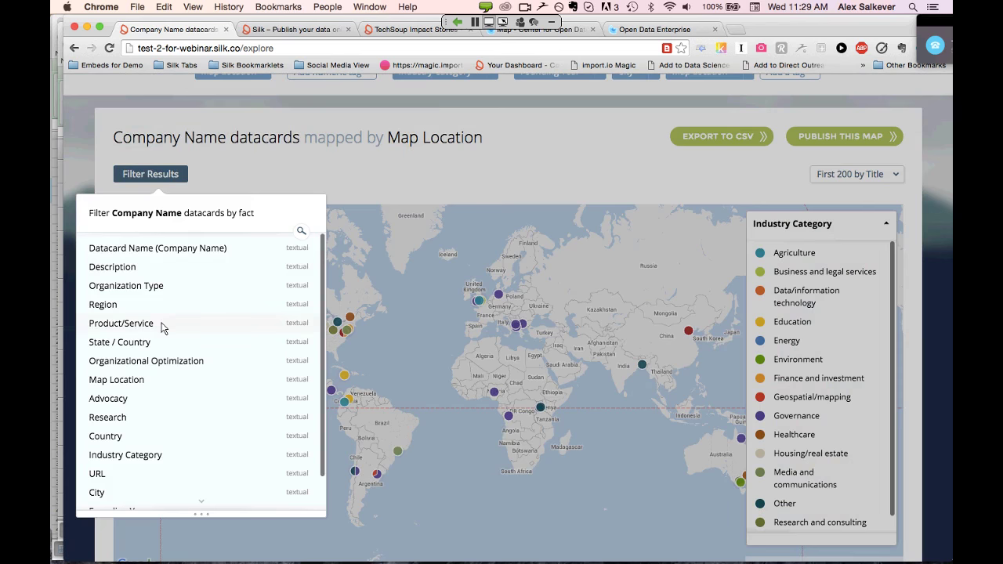
click(117, 306)
click(532, 182)
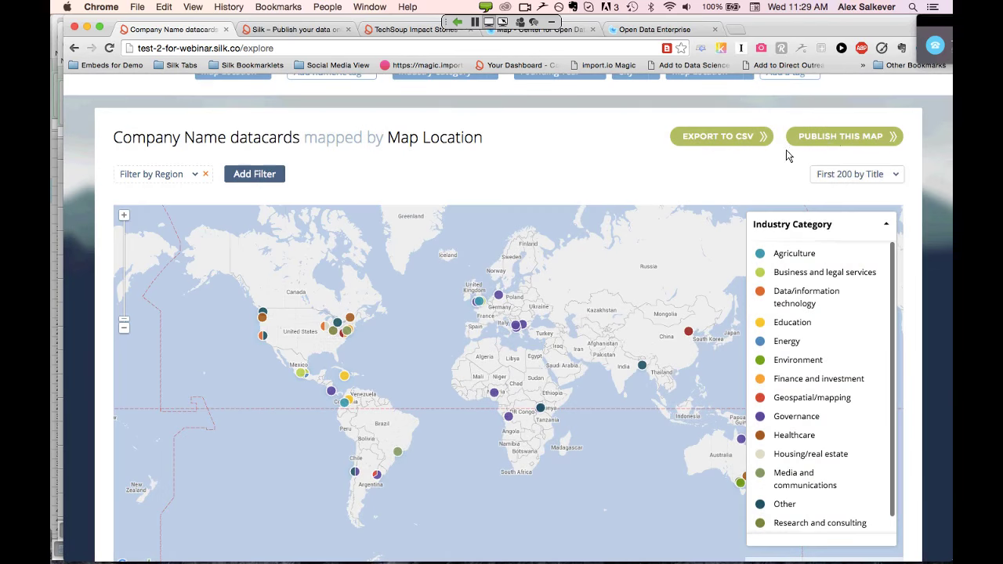
Publish the Company Name datacards map onto the Home page and review its Industry Category legend
click(835, 139)
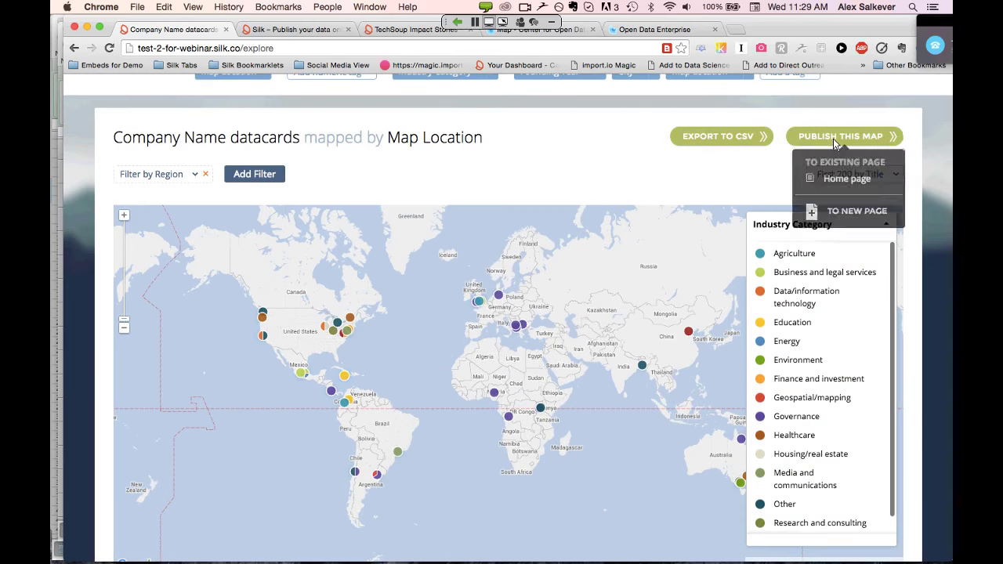
click(842, 181)
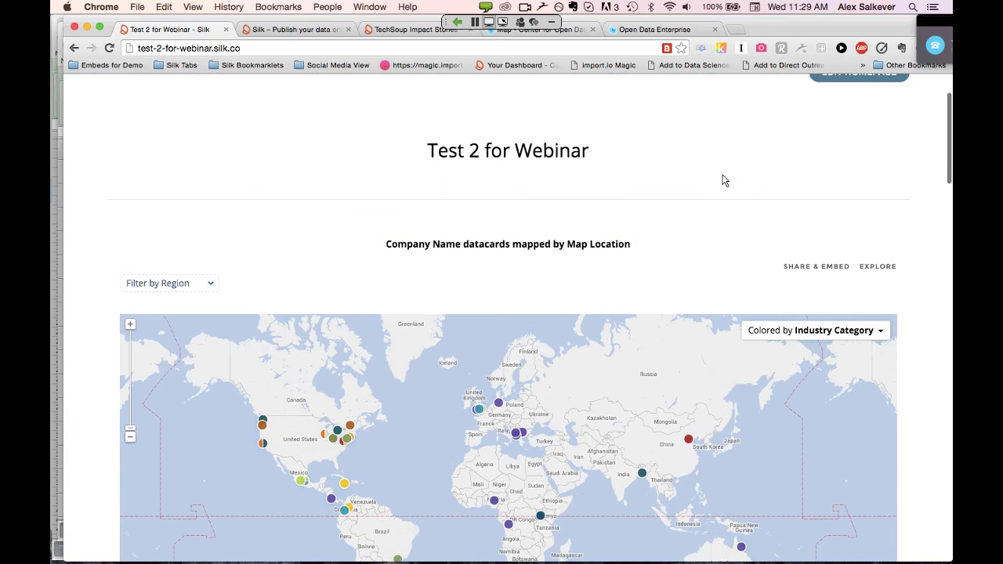
scroll(725, 180, down, 2)
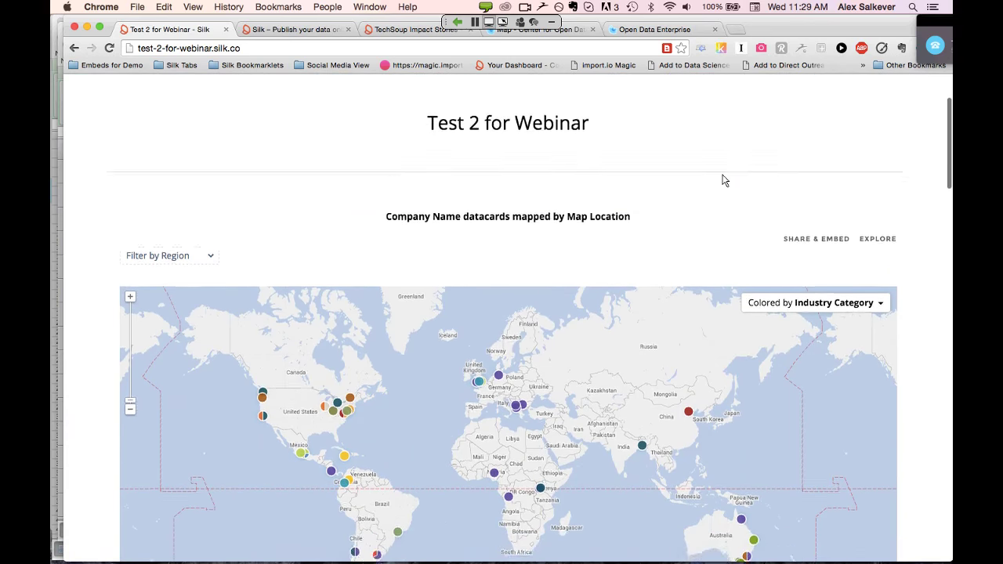
scroll(725, 180, up, 1)
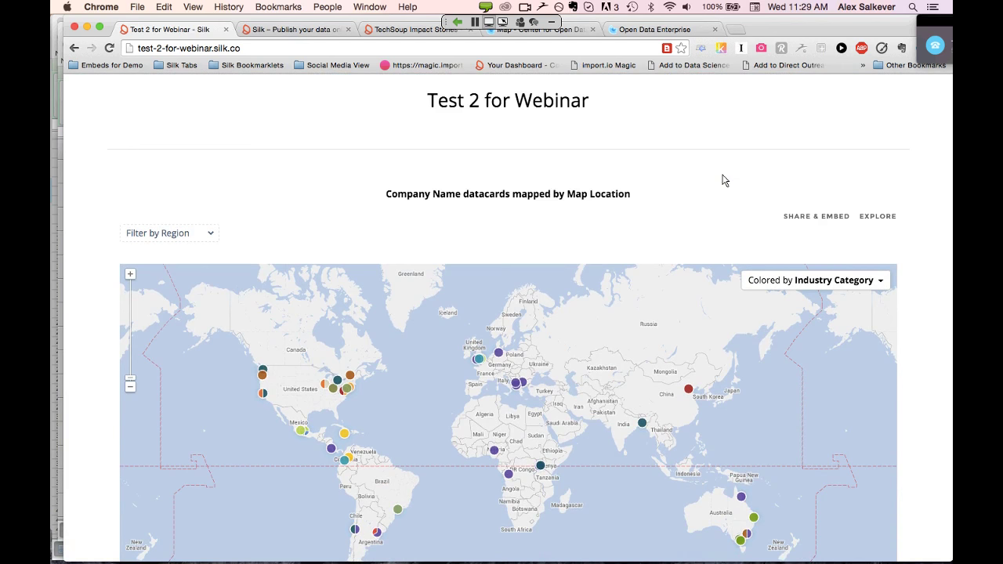
scroll(724, 180, down, 2)
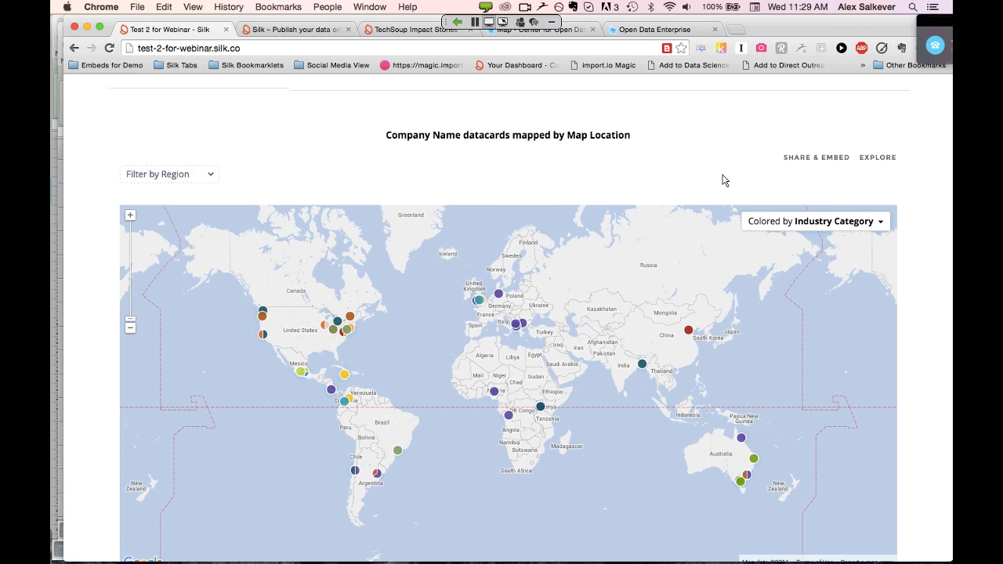
scroll(724, 181, down, 1)
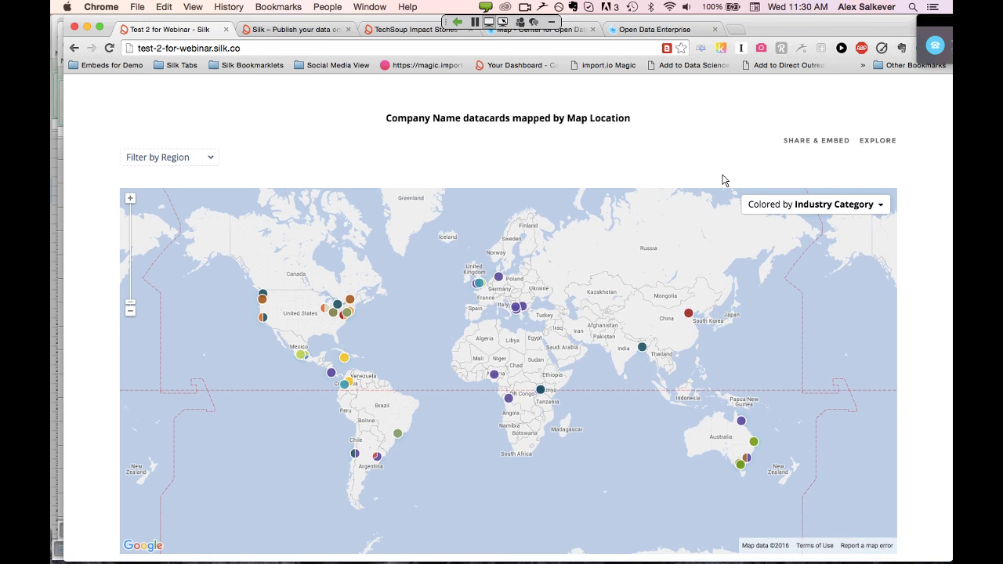
scroll(723, 179, down, 2)
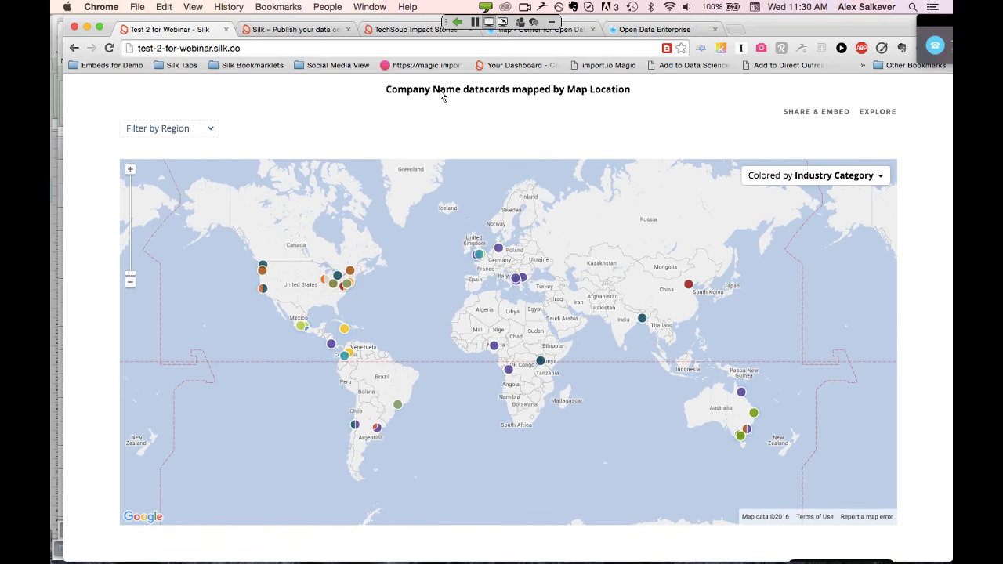
click(882, 180)
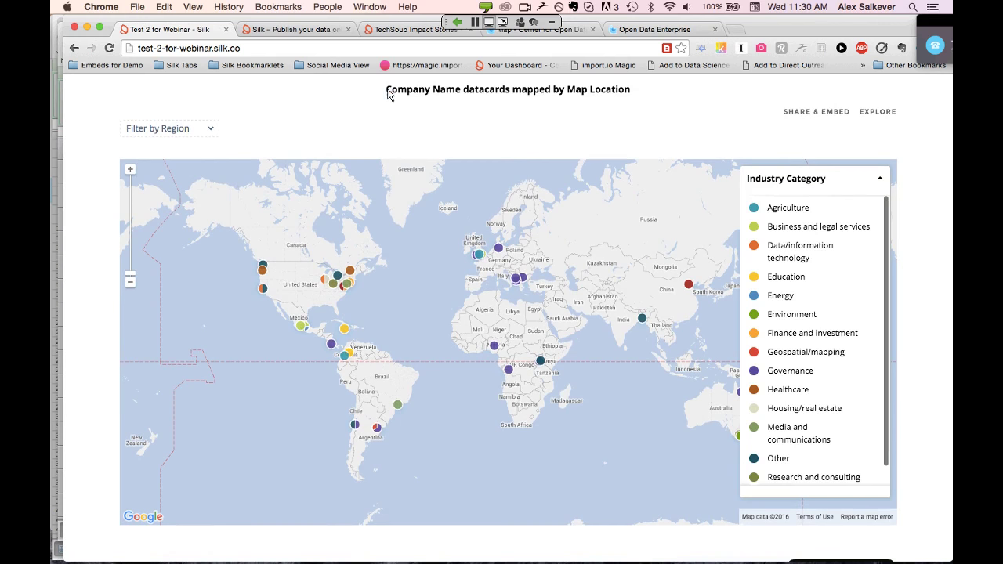
triple_click(389, 94)
Go back to table view, then open the Test 2 for Webinar homepage for editing
key(super+bracketleft)
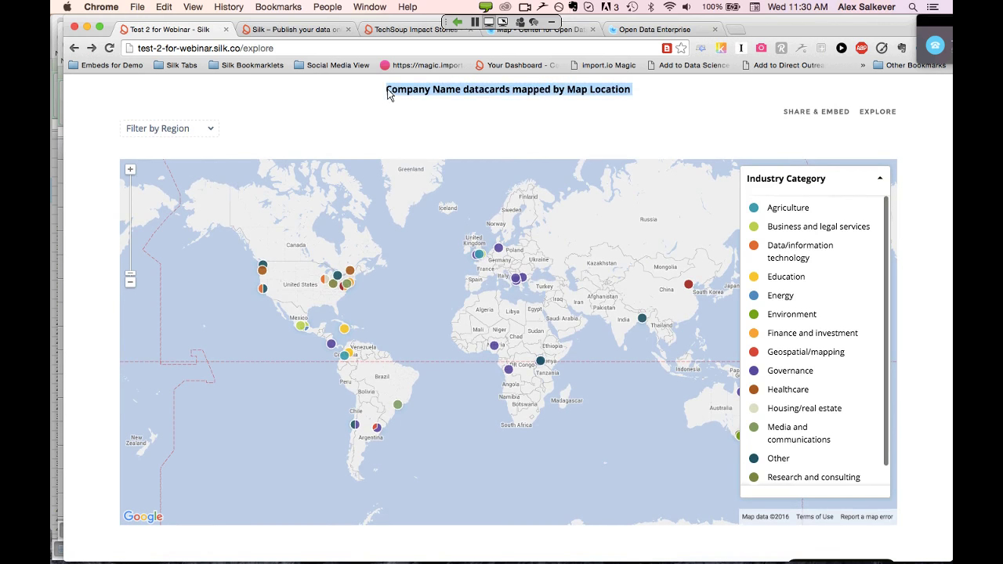
click(74, 49)
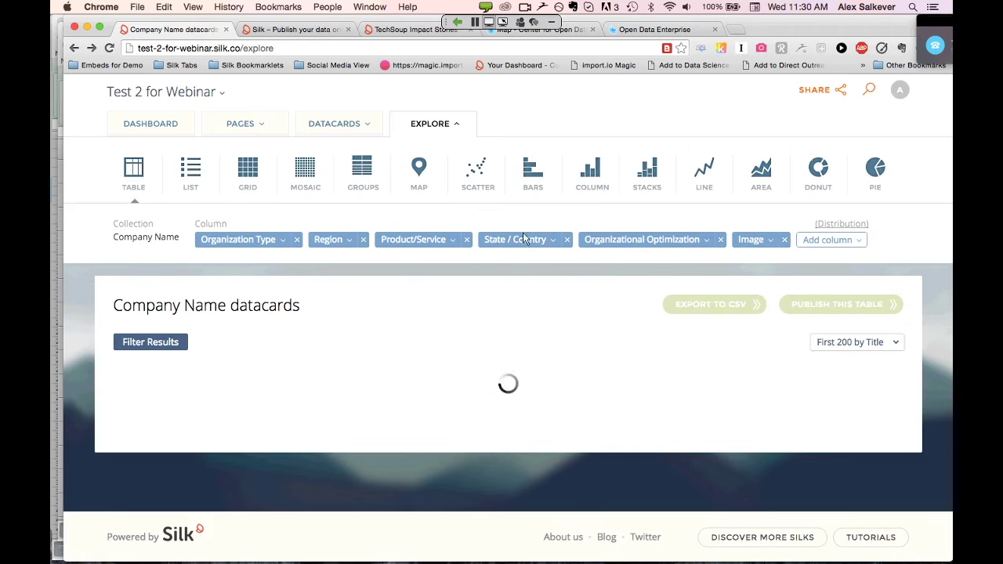
click(218, 95)
click(178, 121)
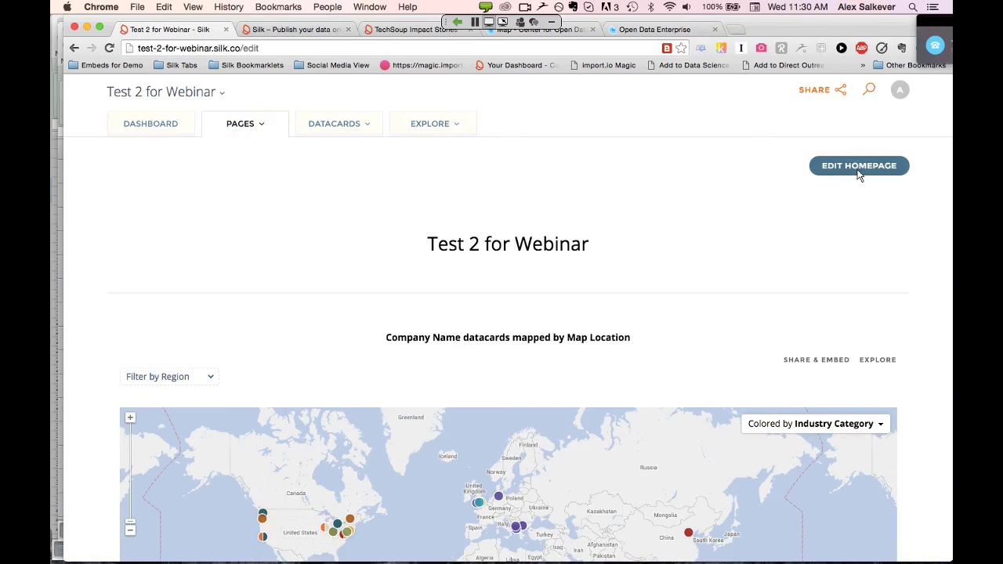
click(859, 170)
Rename the map heading to 'Impact Map for Webinar'
scroll(667, 359, down, 3)
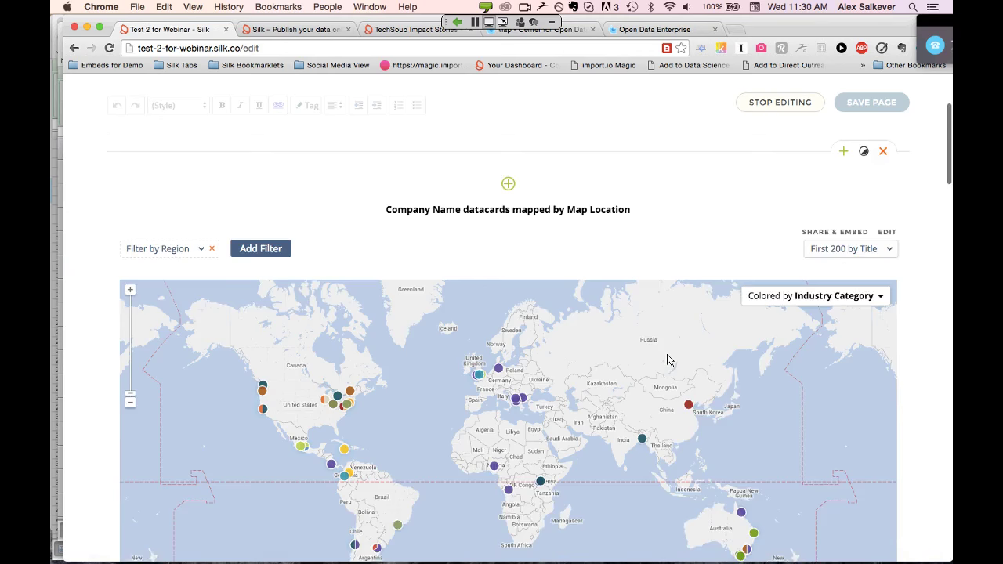
scroll(665, 358, up, 2)
click(632, 262)
triple_click(632, 262)
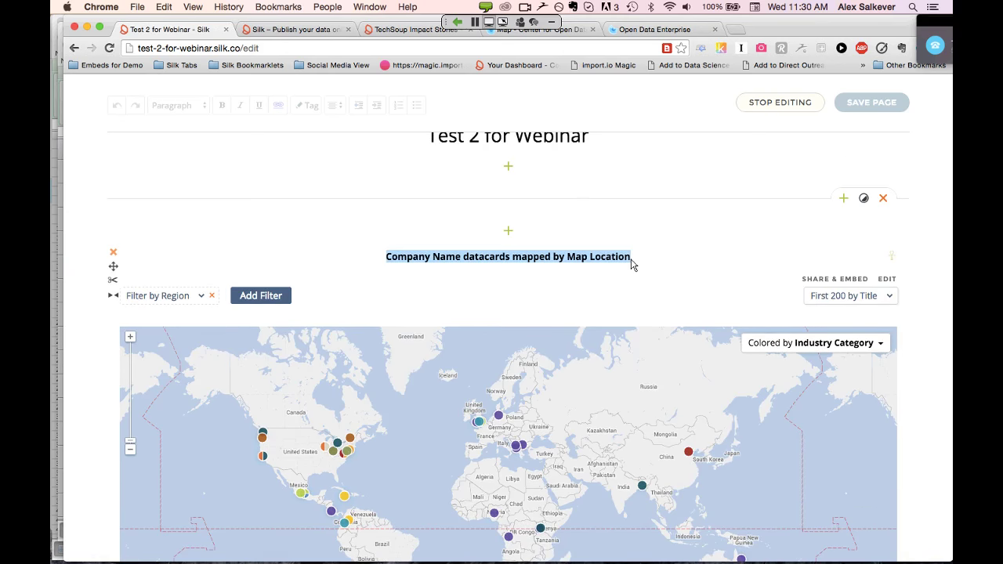
key(BackSpace)
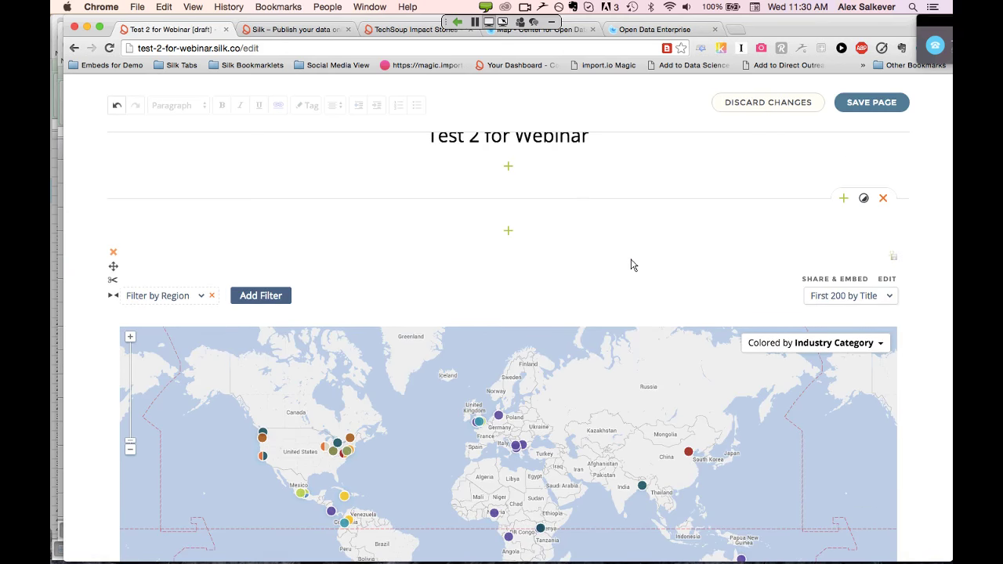
scroll(634, 265, down, 1)
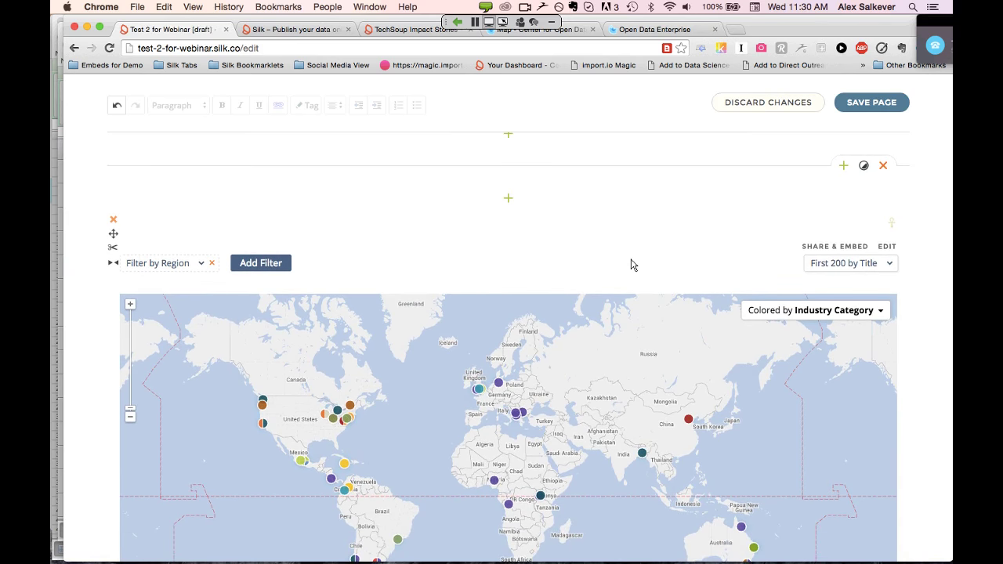
text(Impact Map for Webinar)
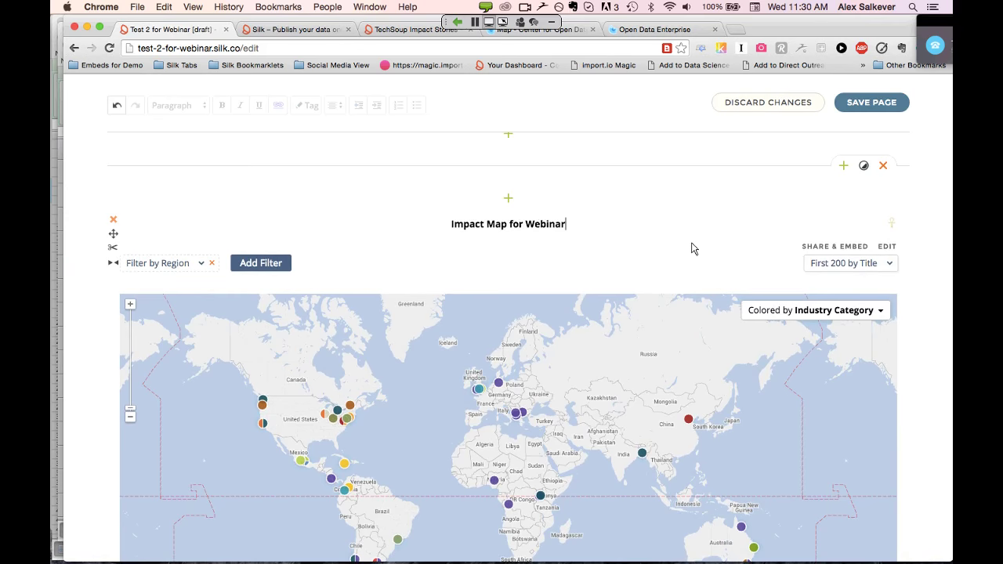
Type a 'Datasource' caption on the line below the map
scroll(266, 414, down, 5)
click(176, 428)
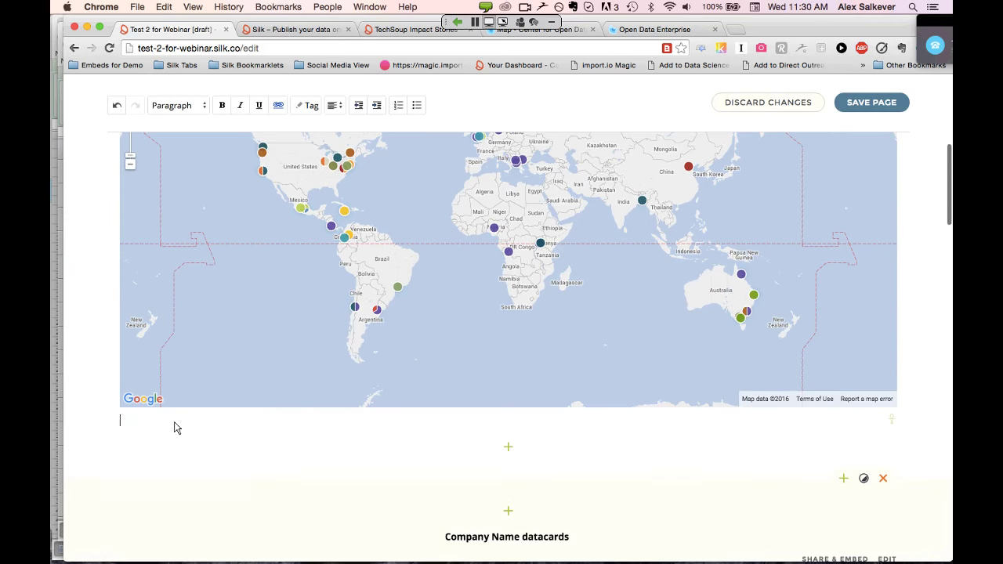
text(Datasourc)
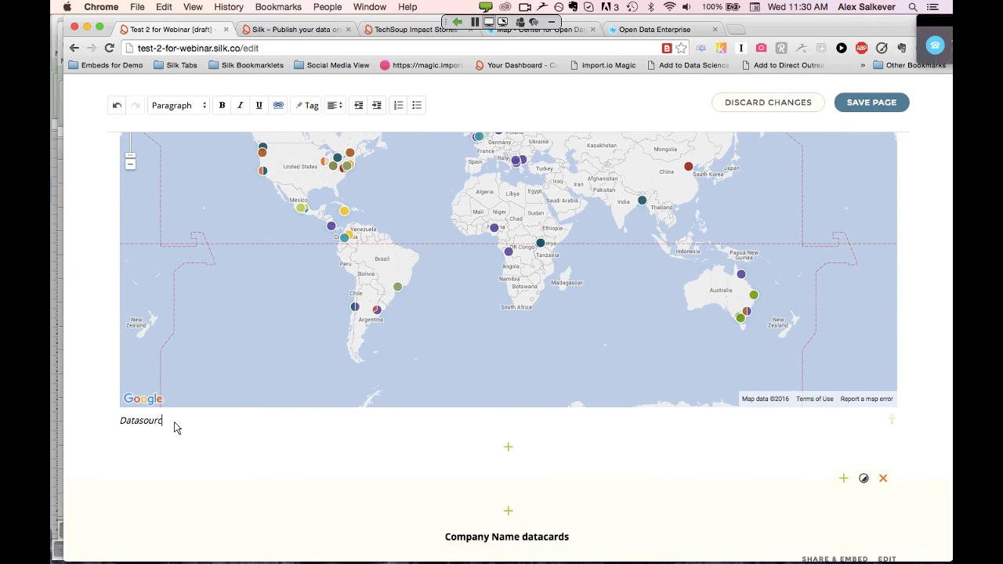
text(e)
key(shift+Left)
key(shift+Left)
key(shift+Left)
key(shift+Left)
key(shift+Left)
key(shift+Left)
key(shift+Left)
key(shift+Left)
key(shift+Left)
key(shift+Left)
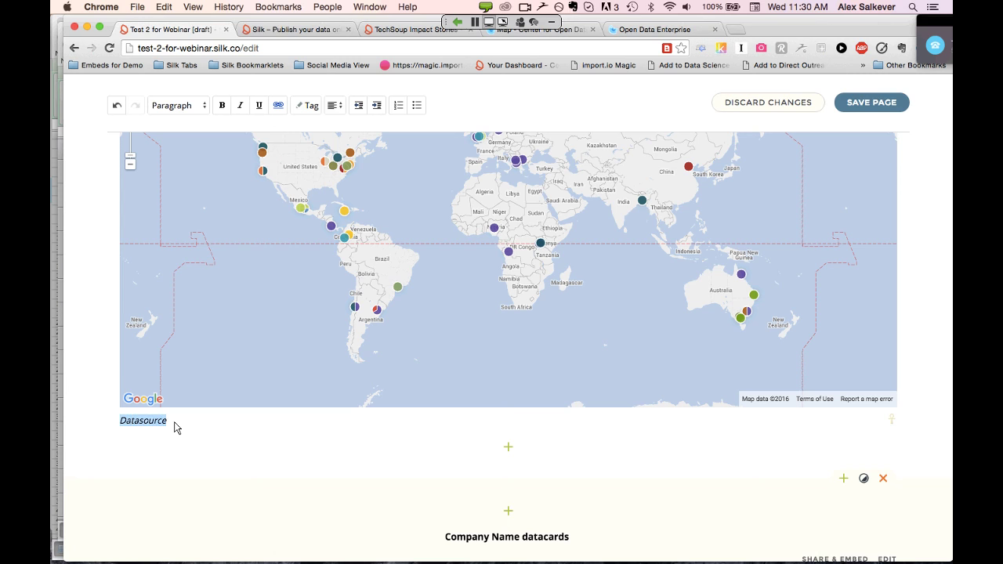
key(super+k)
key(BackSpace)
text(w)
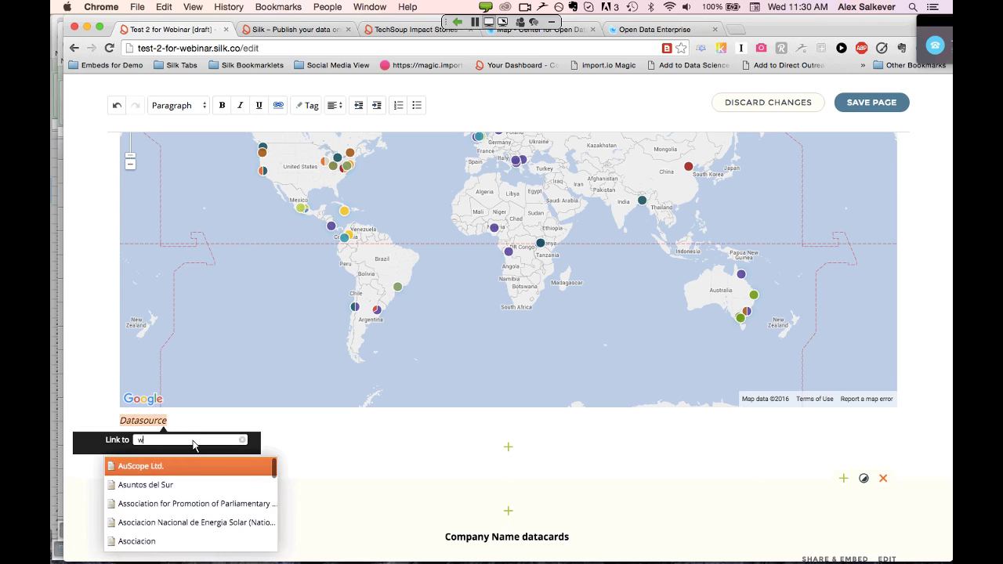
text(ww.t)
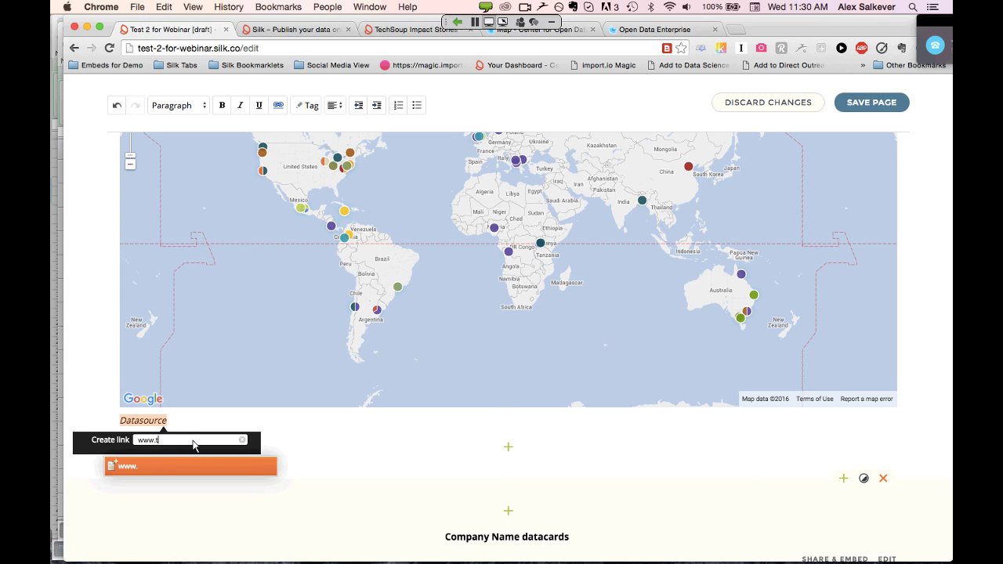
text(echsoup.org)
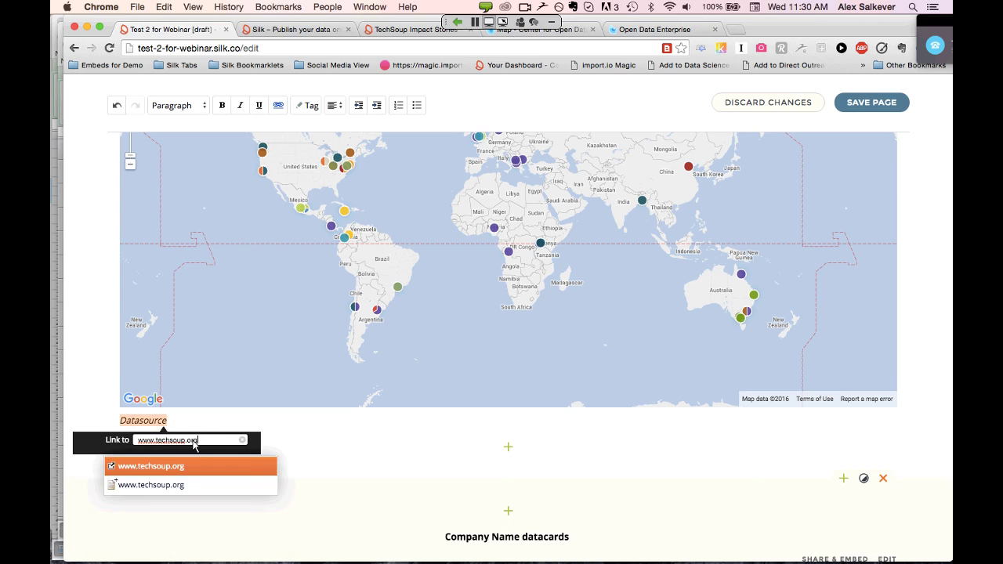
click(160, 468)
key(BackSpace)
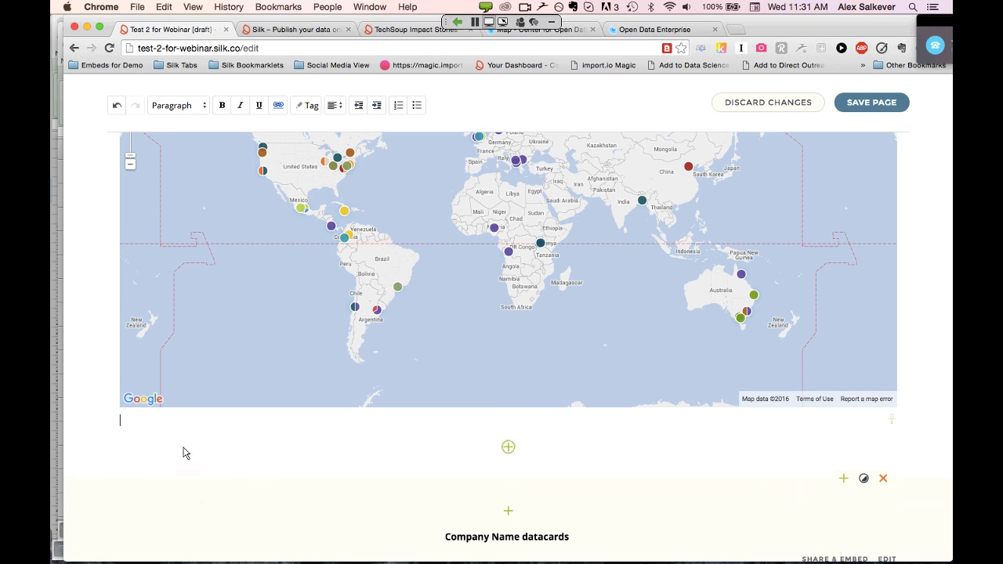
key(ctrl+z)
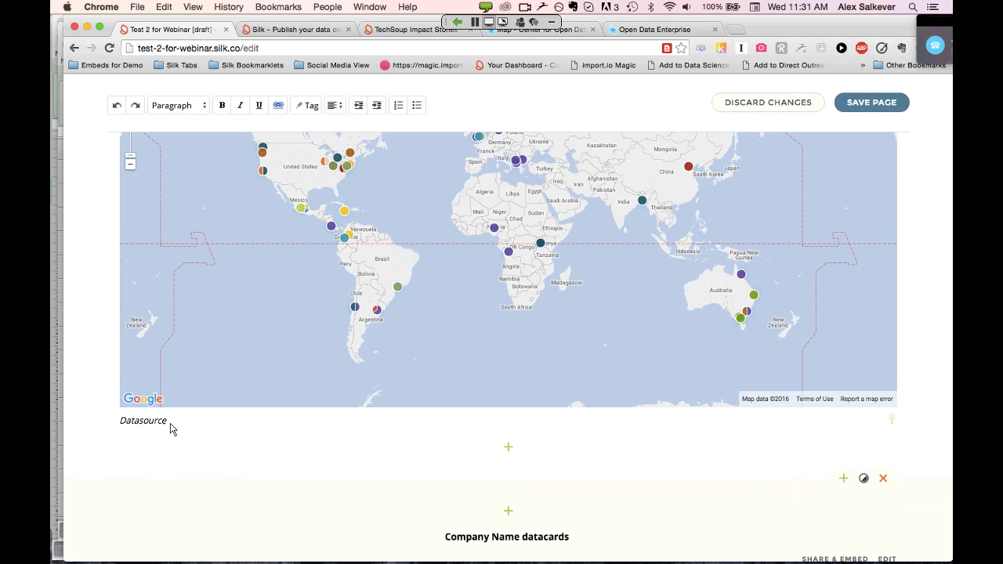
drag(168, 423, 121, 428)
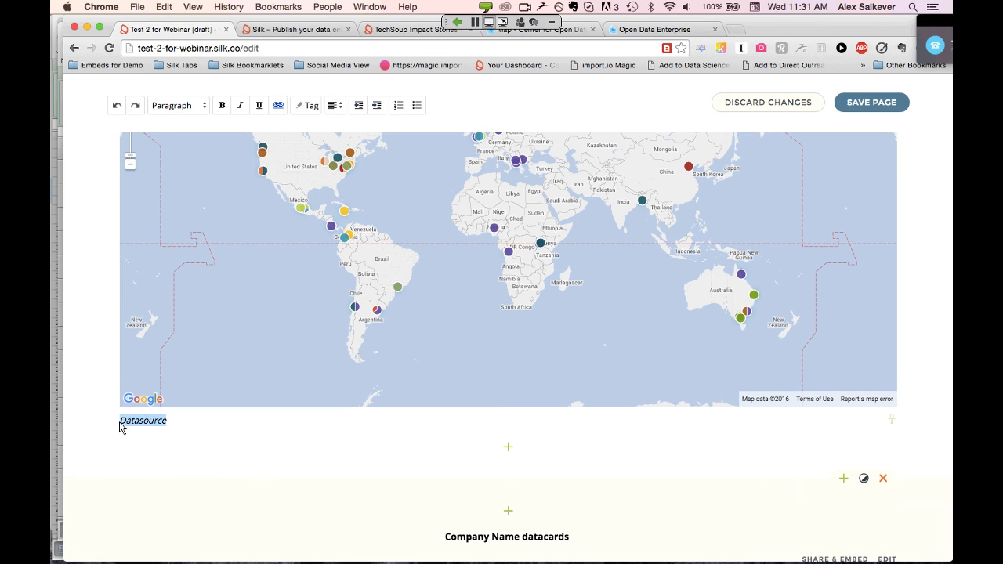
key(super+k)
text(w)
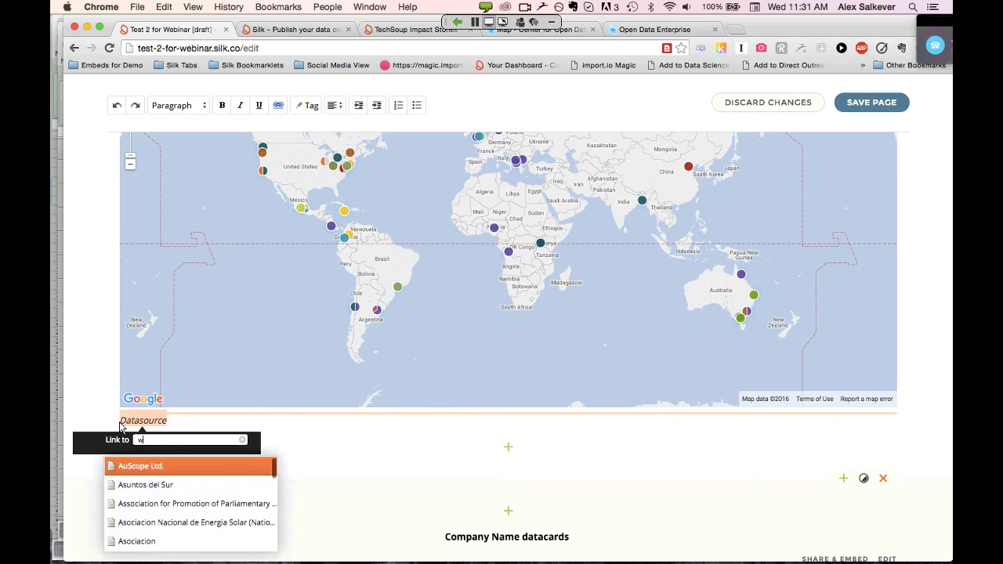
text(ww.techsoup.org)
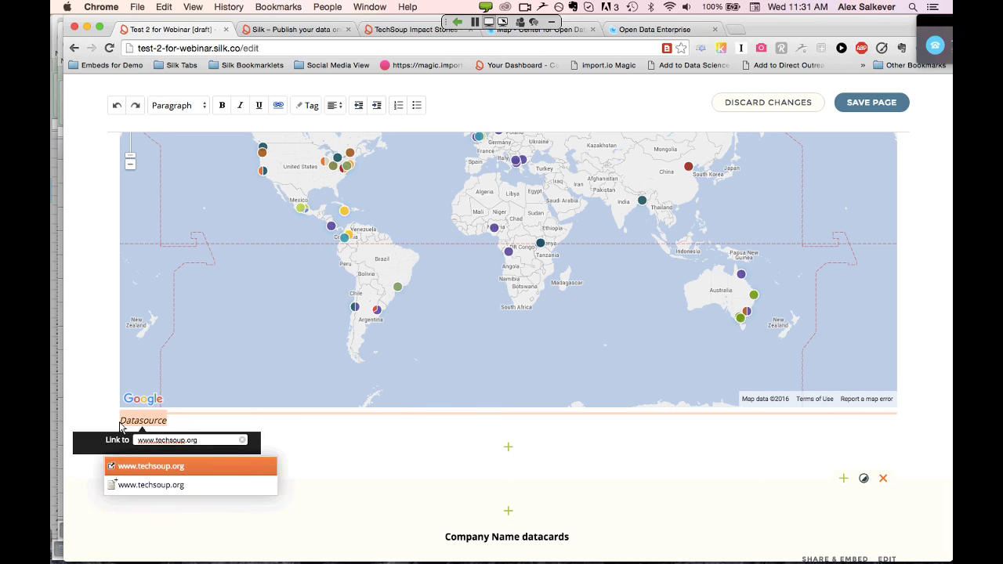
key(Return)
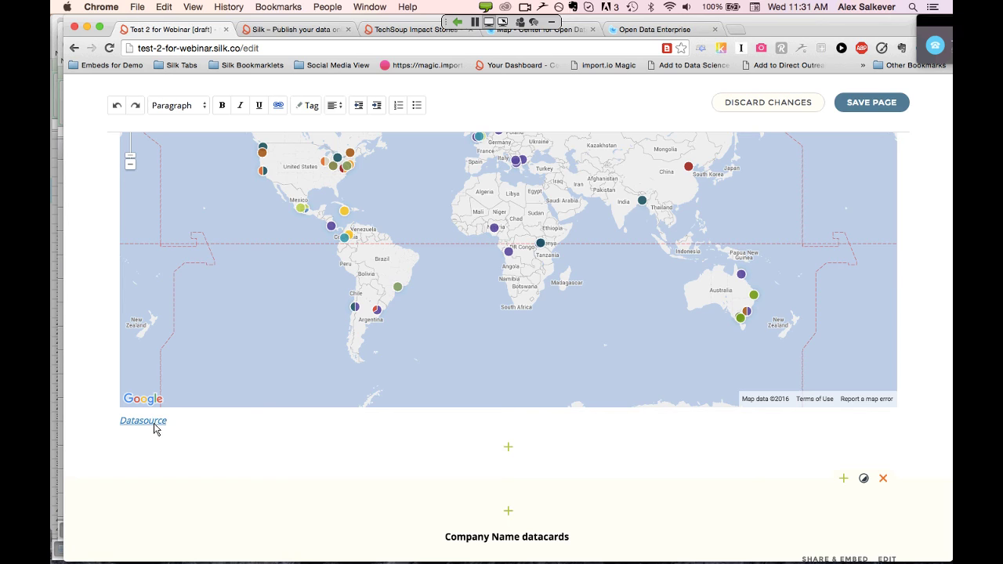
key(super+equal)
key(super+equal)
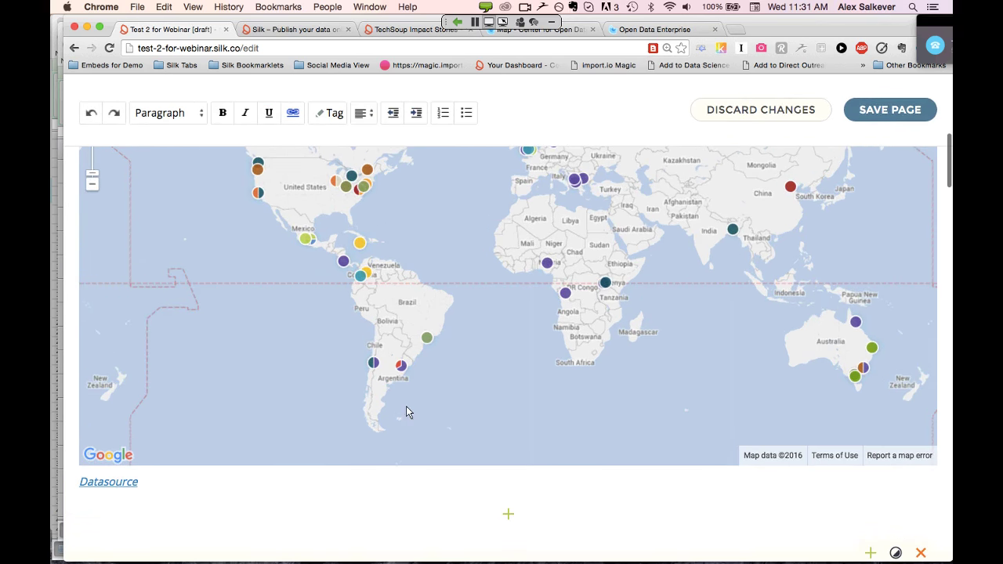
Save the homepage and check the published Impact Map for Webinar and its Datasource caption
click(881, 112)
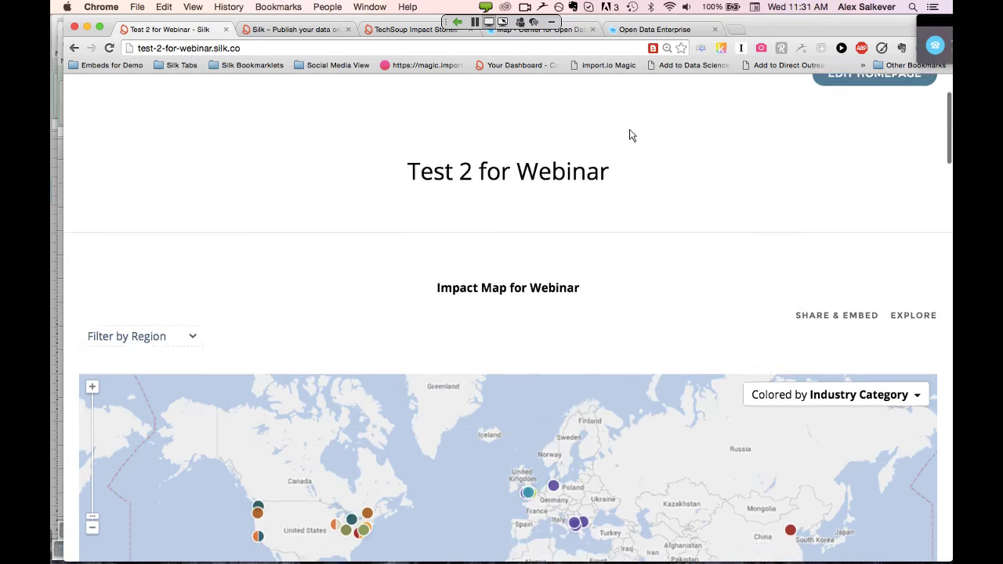
scroll(629, 135, down, 3)
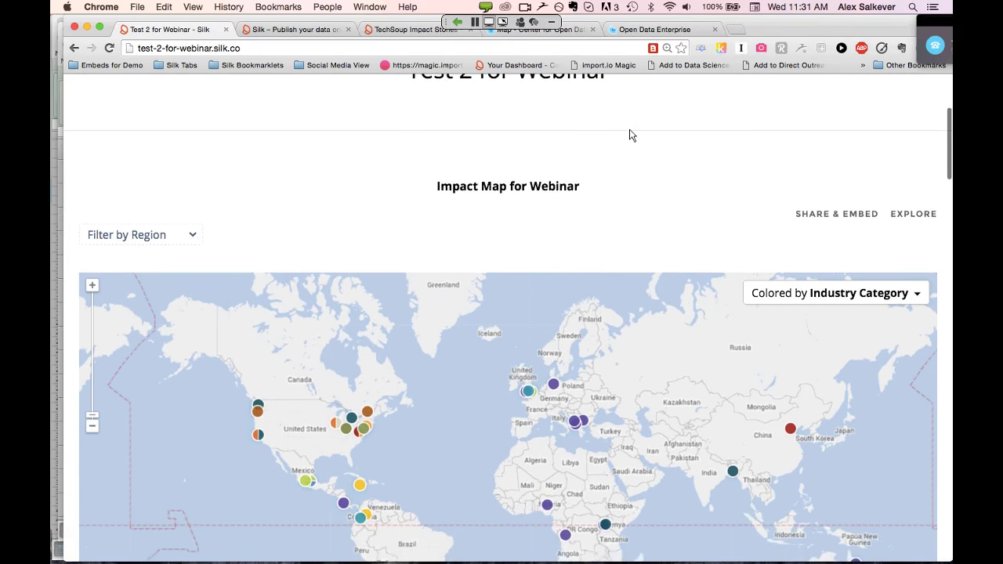
scroll(630, 136, down, 5)
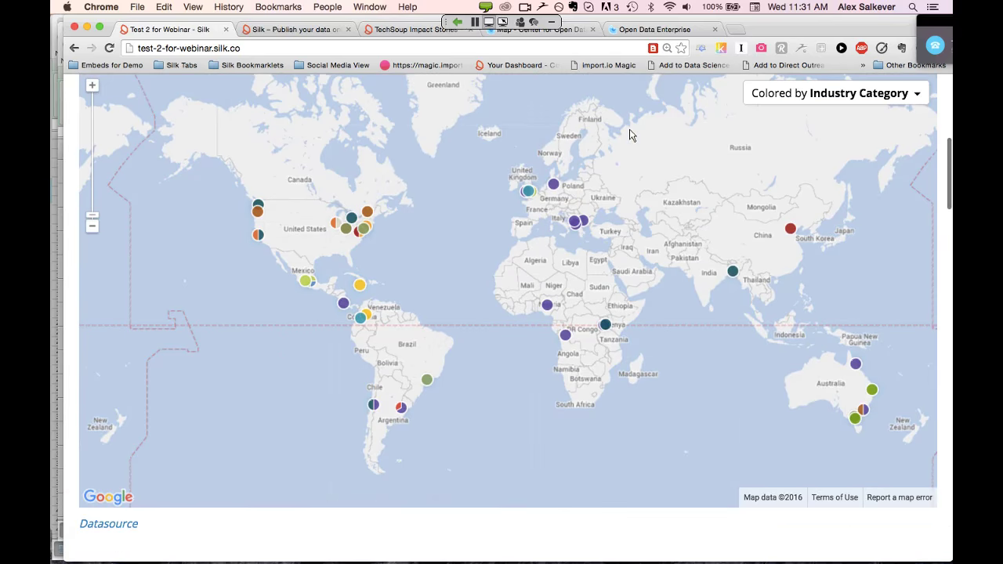
scroll(629, 135, up, 1)
scroll(630, 136, down, 1)
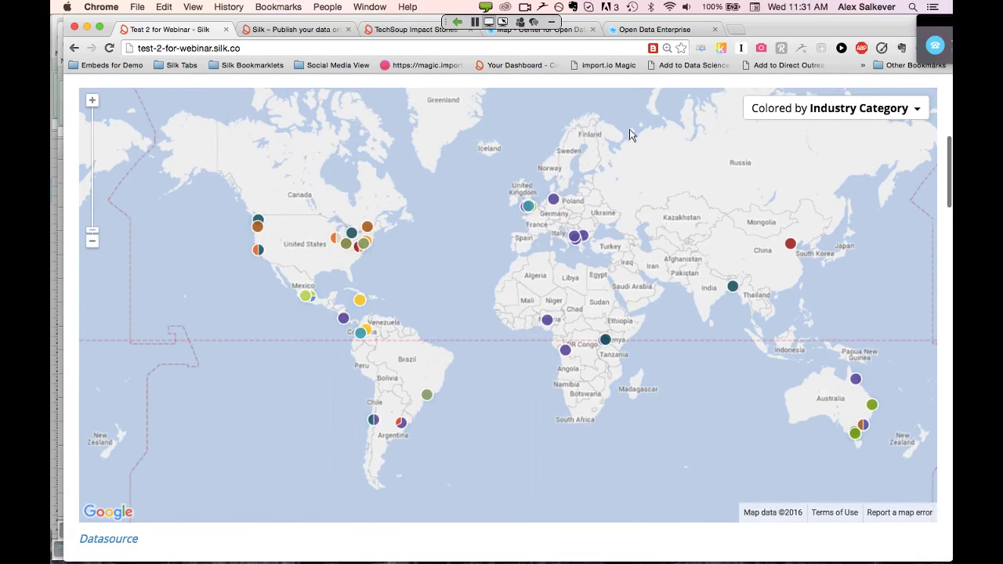
scroll(632, 135, up, 7)
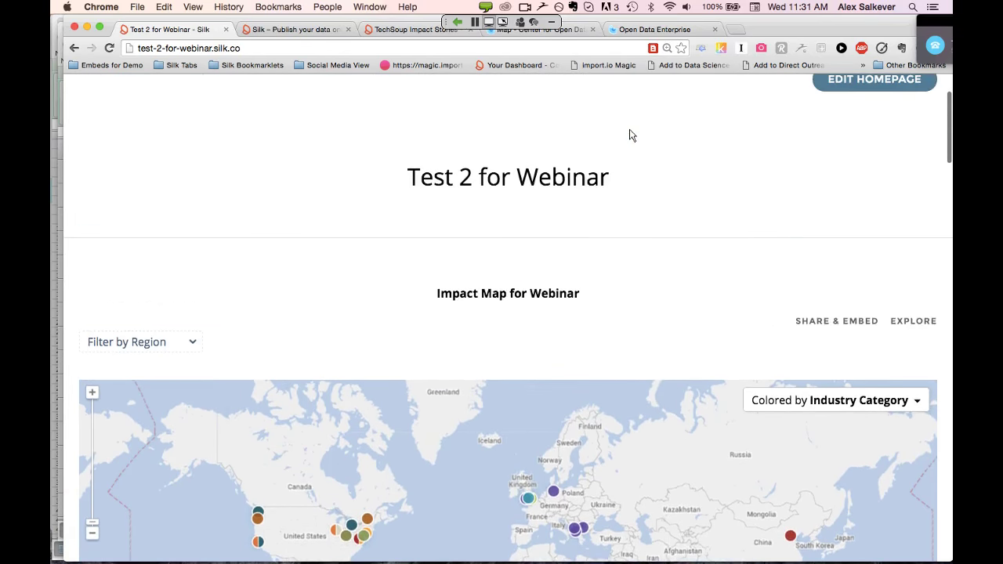
scroll(632, 136, up, 2)
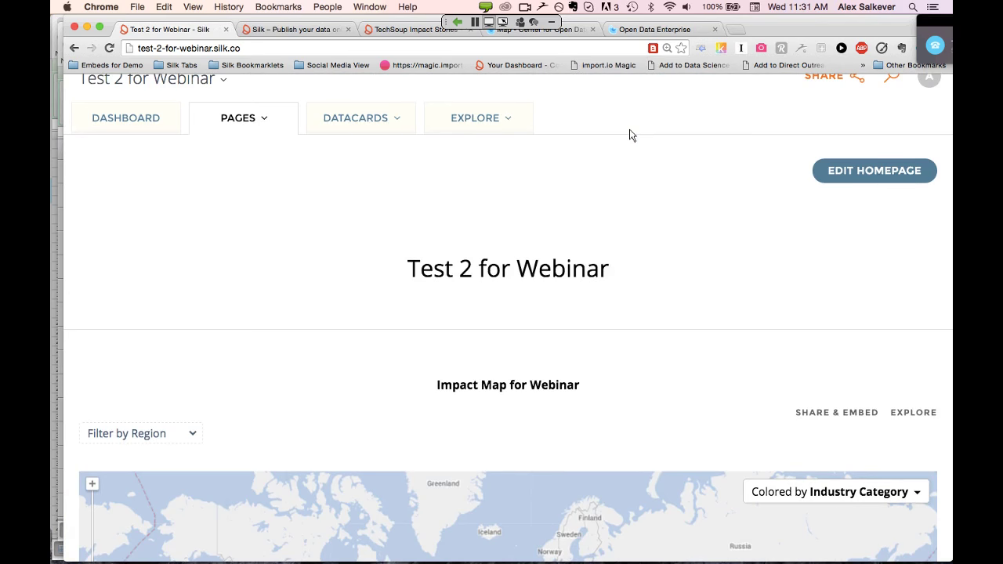
scroll(631, 136, down, 3)
scroll(629, 134, up, 3)
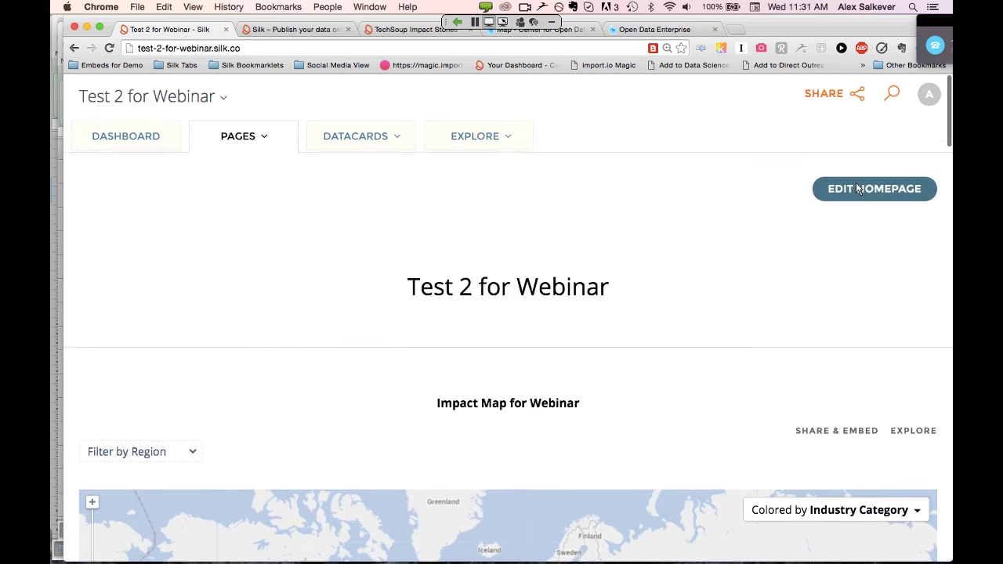
Put the homepage into editing mode and scroll down to the Datasource link
click(858, 188)
scroll(723, 291, down, 1)
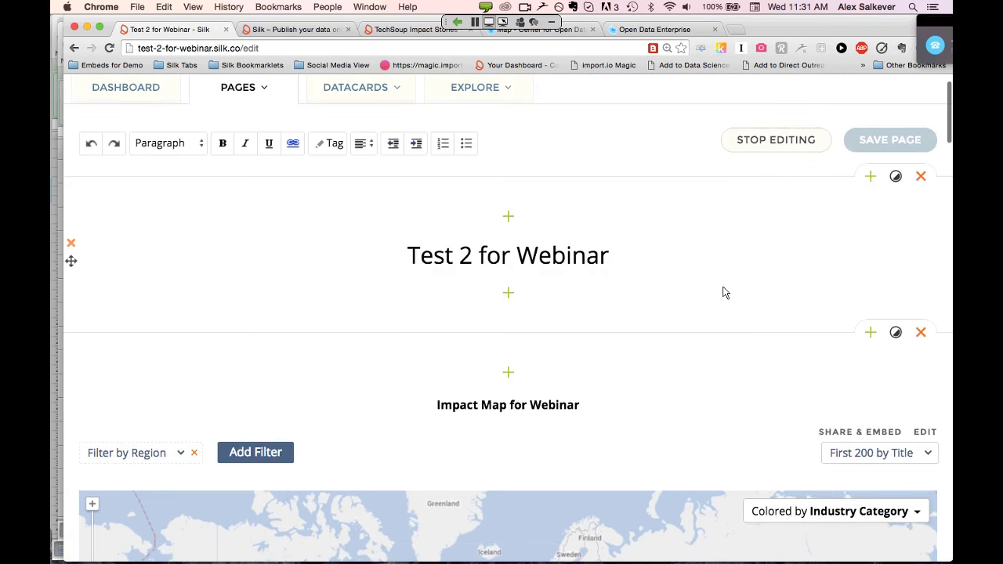
scroll(723, 290, down, 10)
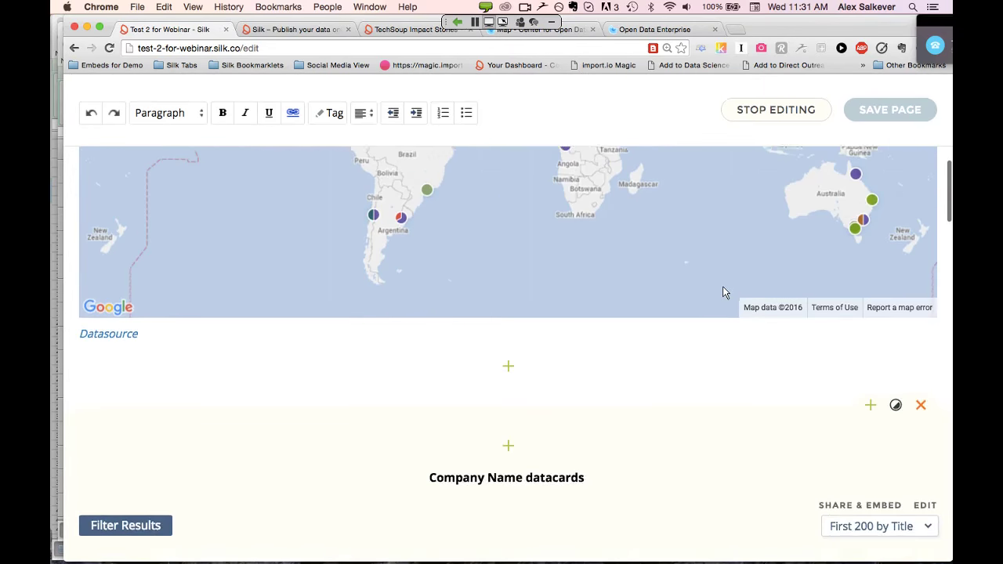
scroll(723, 290, up, 10)
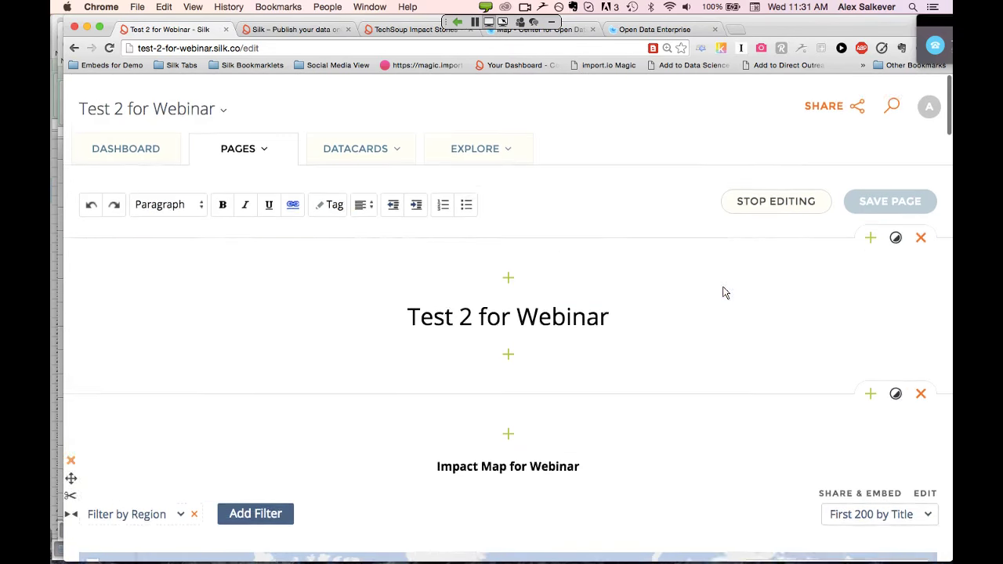
scroll(724, 291, down, 1)
scroll(699, 343, down, 5)
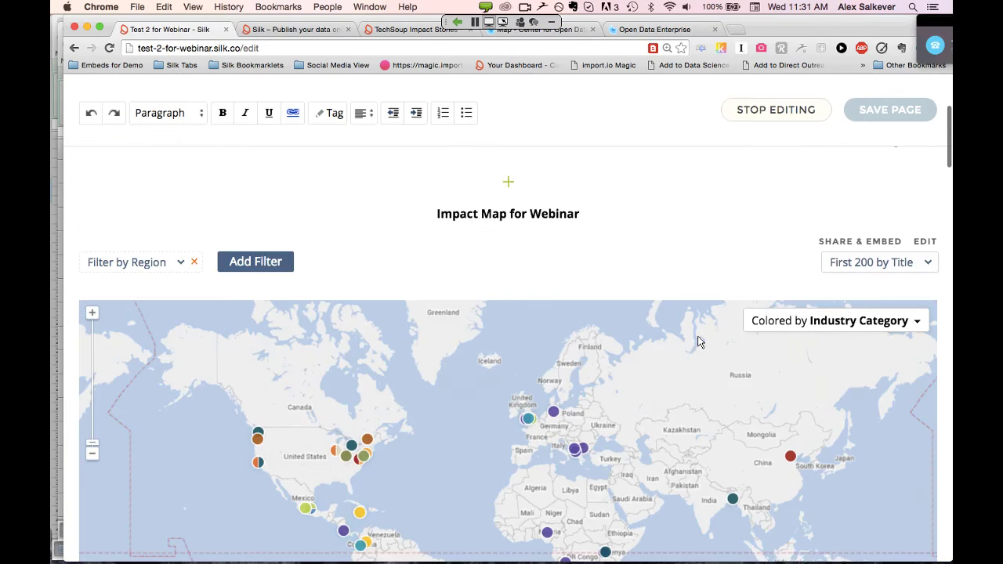
scroll(699, 343, down, 7)
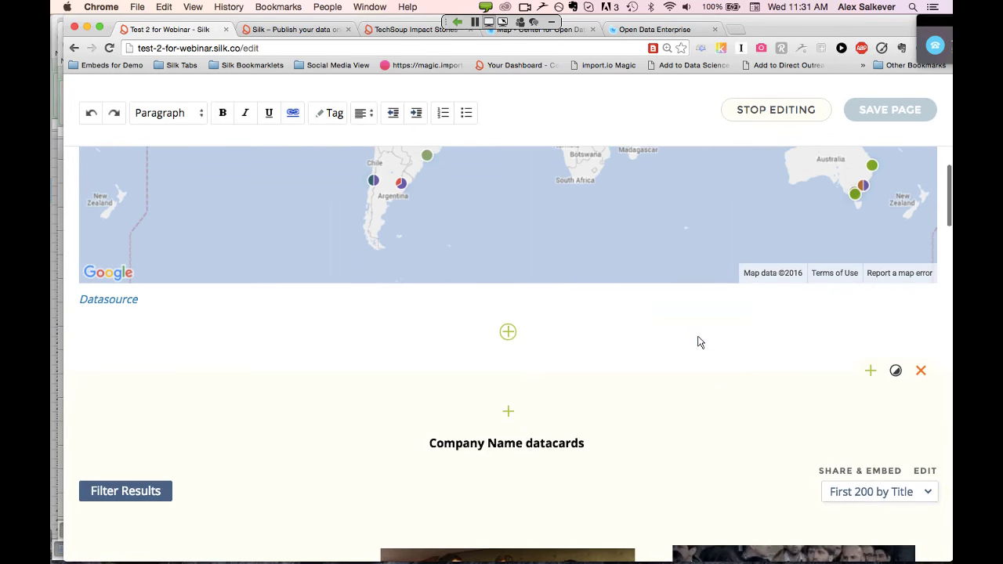
Insert a Table visualization of the Company Name datacards below the map
click(509, 333)
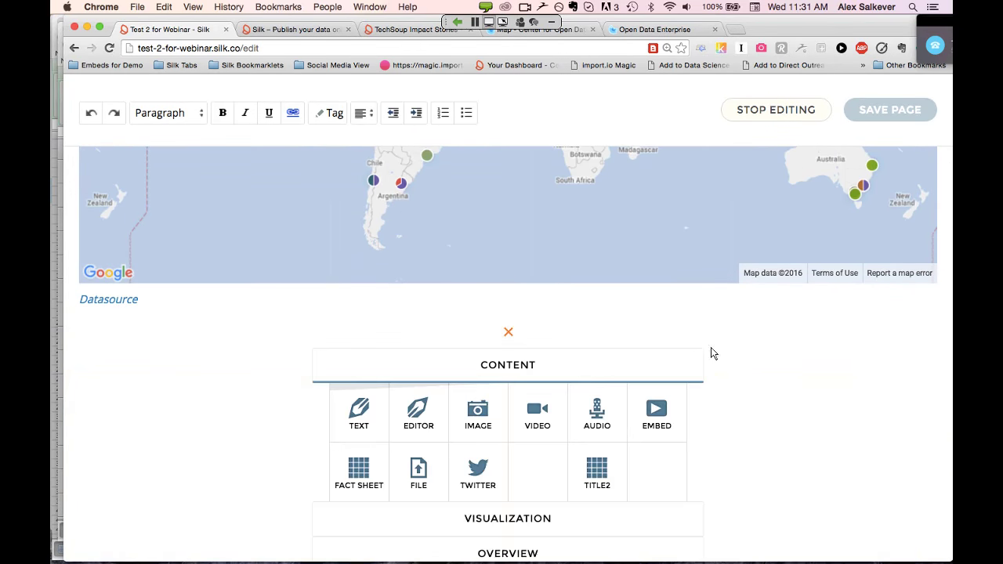
scroll(837, 383, down, 3)
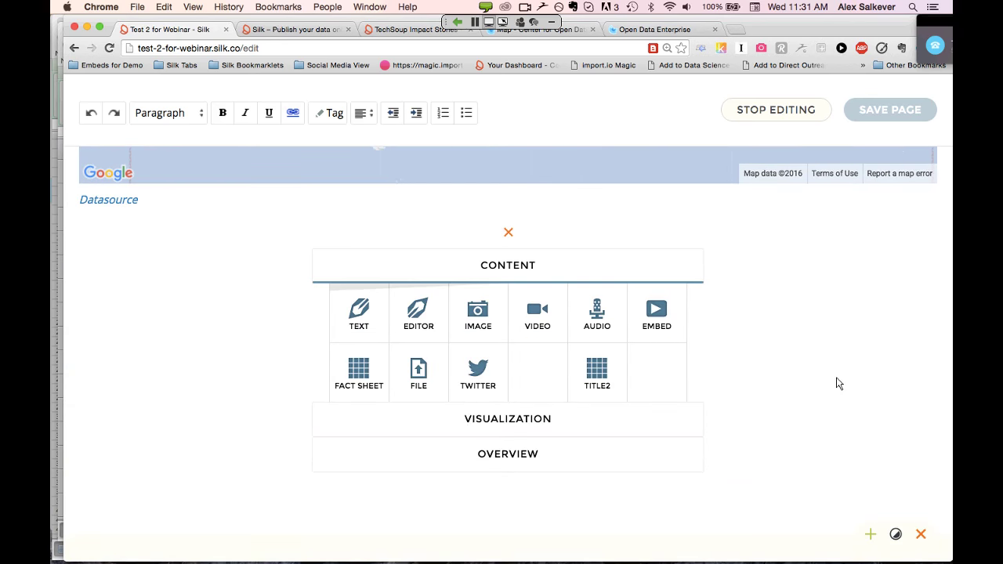
click(514, 422)
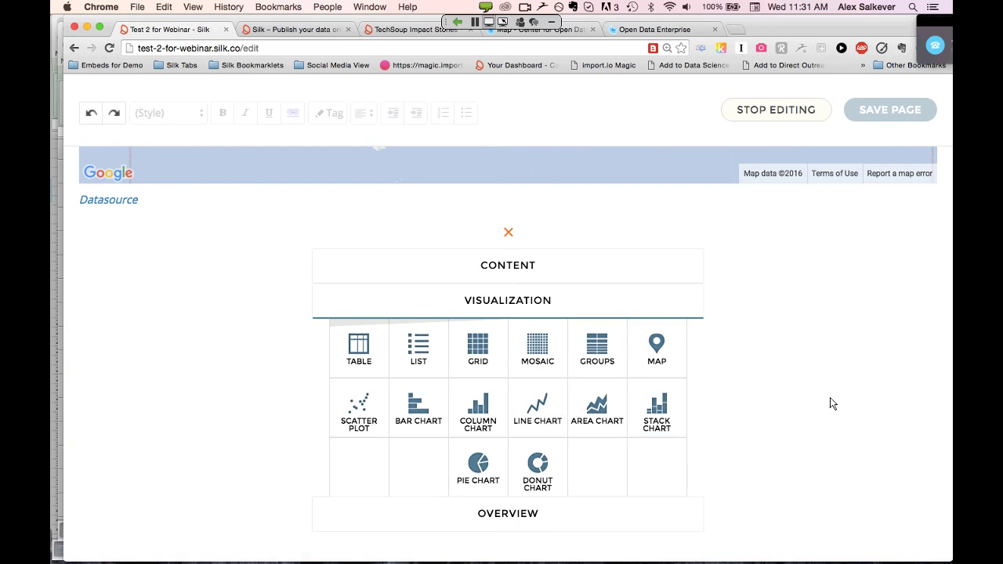
click(508, 233)
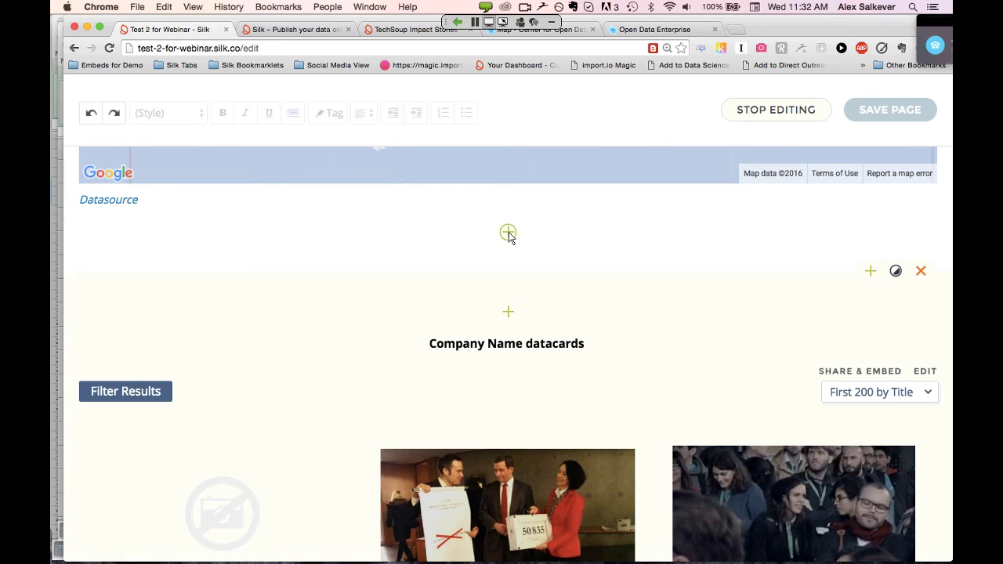
click(508, 233)
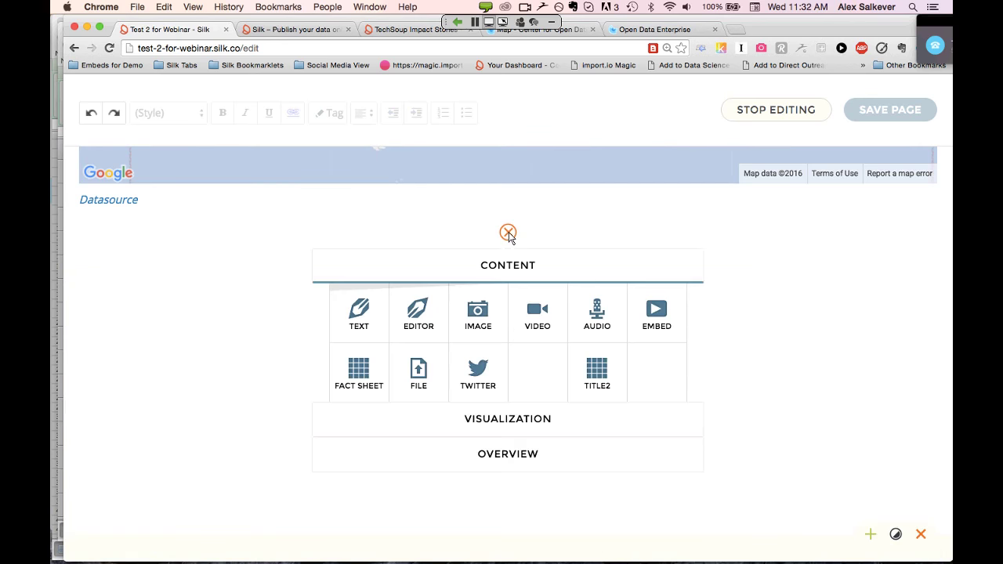
click(505, 419)
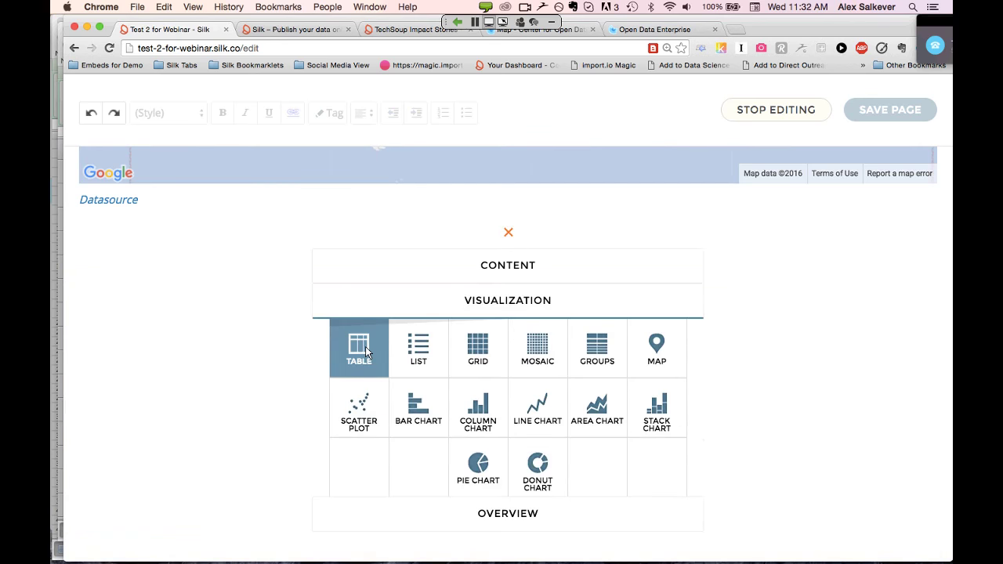
click(366, 353)
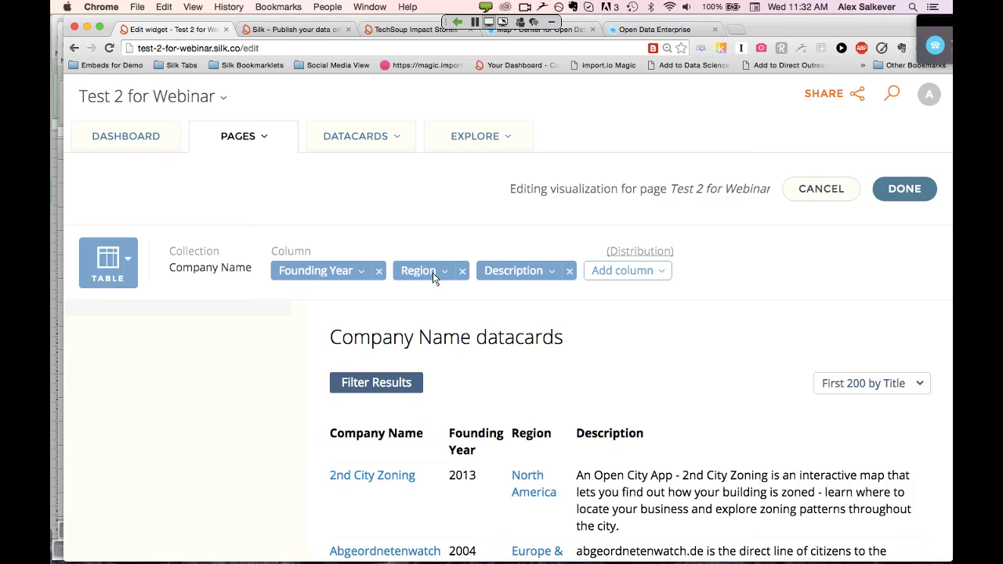
Add State / Country and Industry Category columns to the table
click(617, 272)
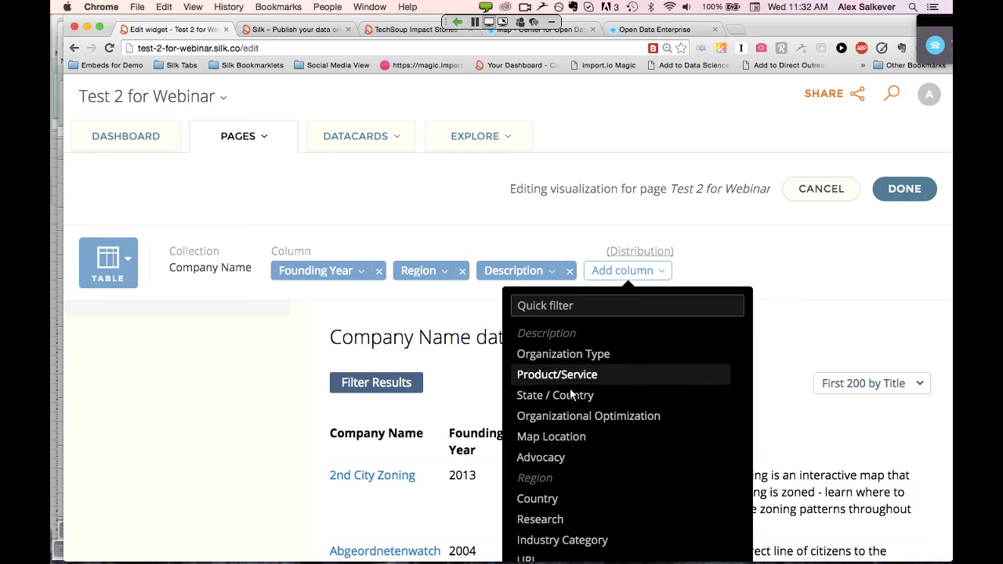
click(575, 396)
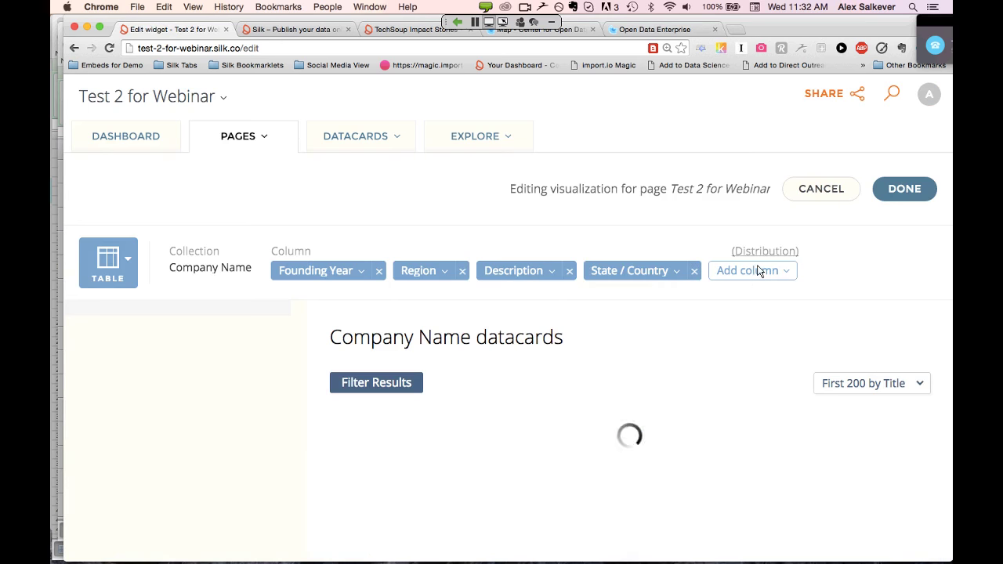
click(758, 270)
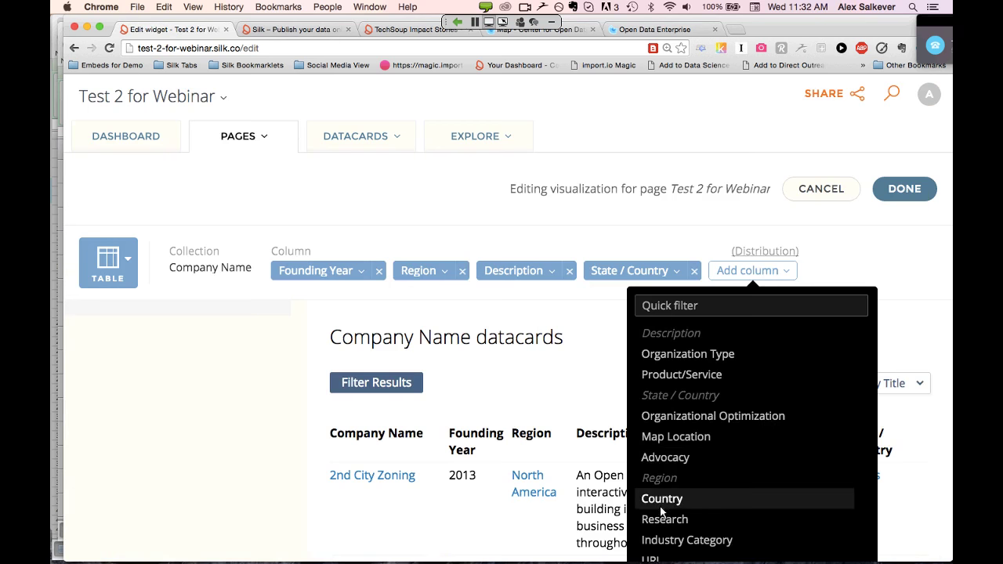
click(715, 543)
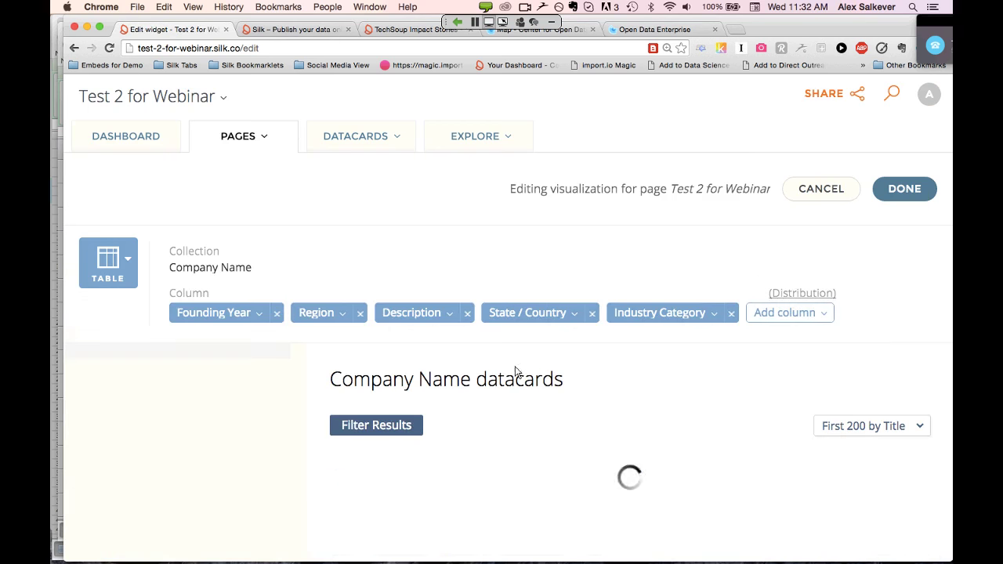
Add a Region filter to the table
scroll(627, 353, down, 5)
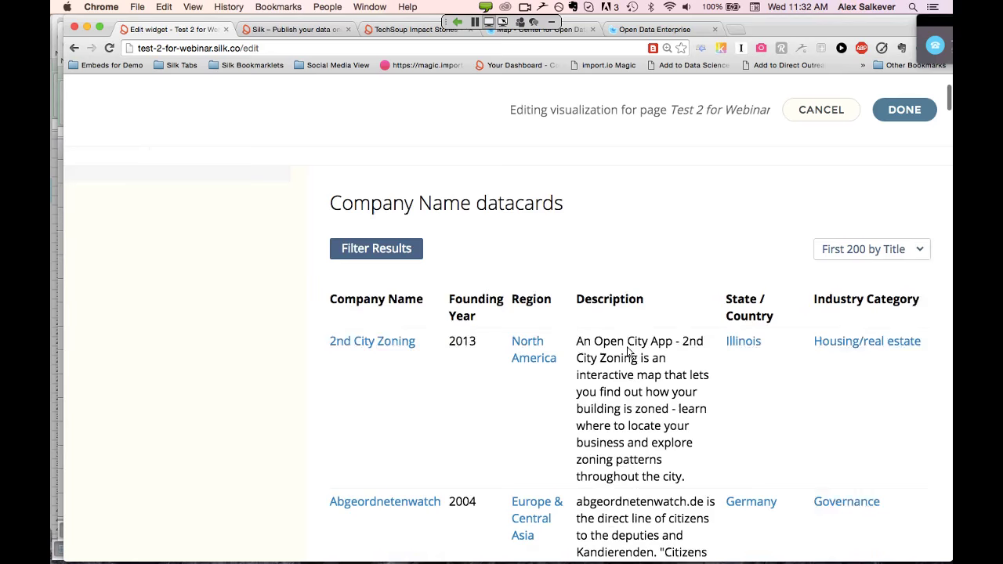
click(383, 238)
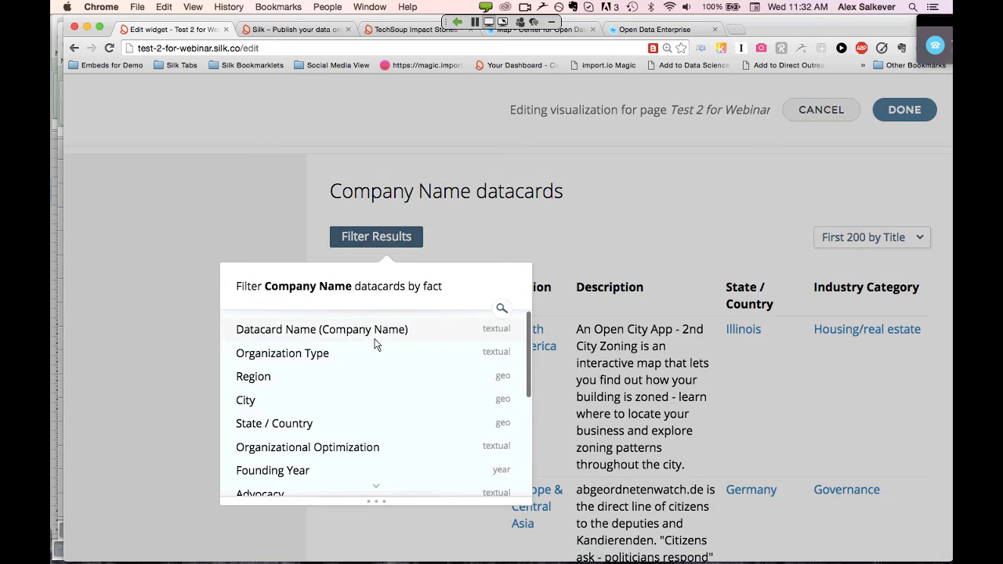
click(253, 377)
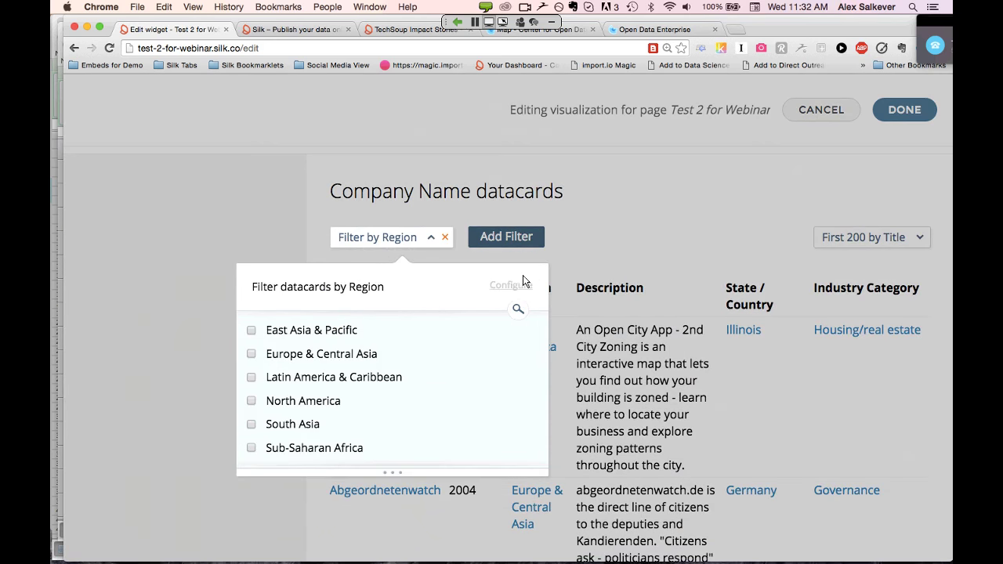
click(657, 211)
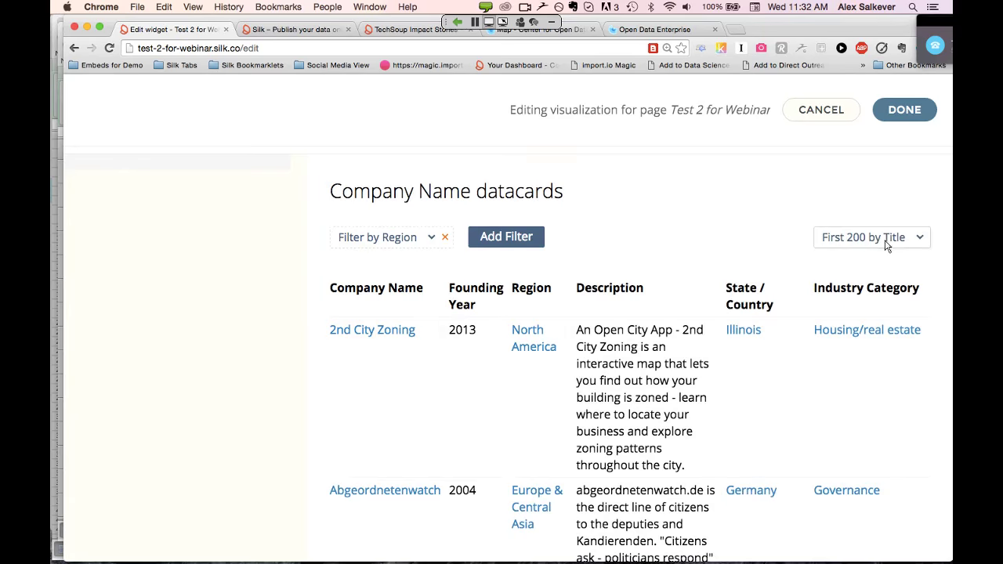
Limit the table to a maximum of 20 datacards and finish editing it
click(890, 243)
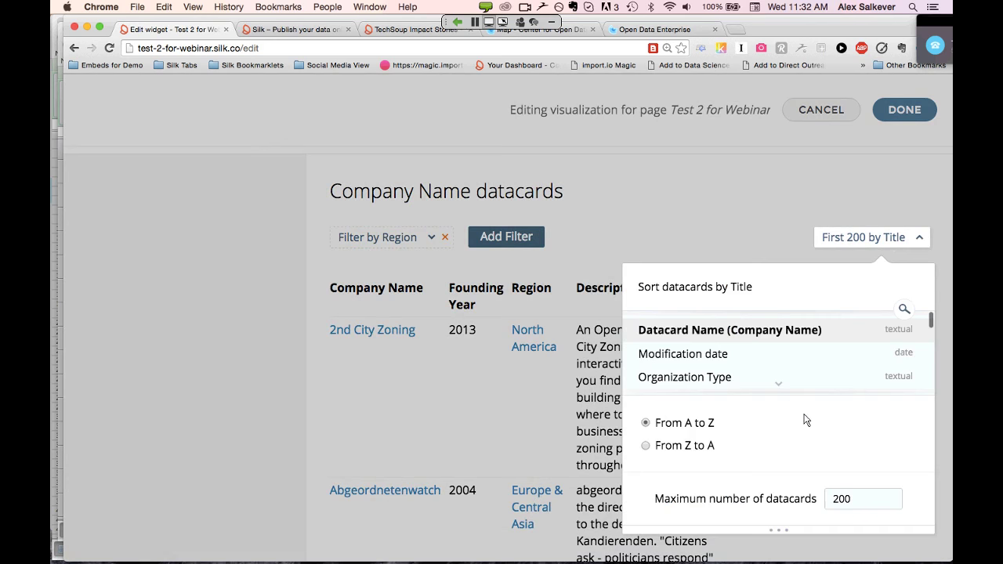
scroll(806, 421, down, 1)
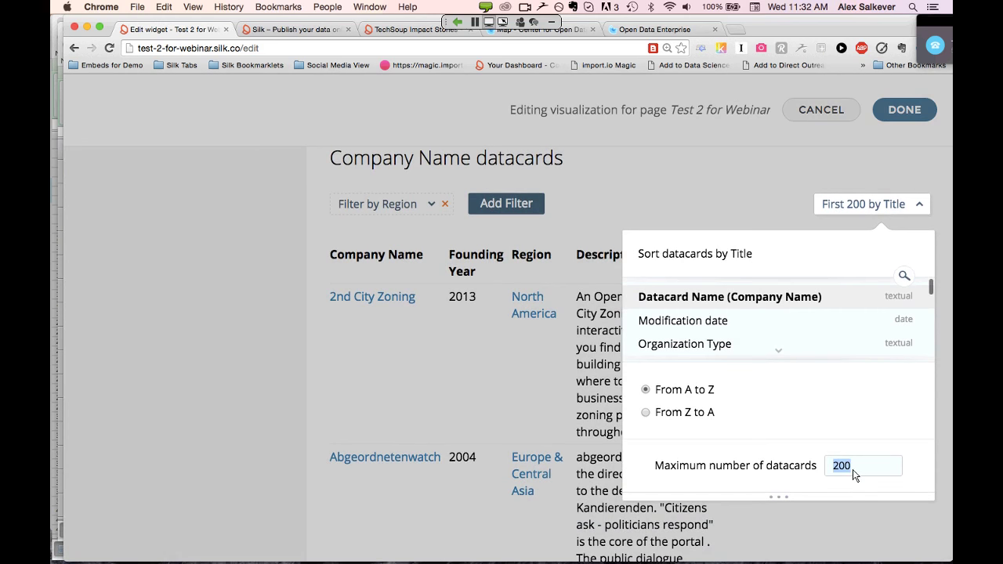
key(BackSpace)
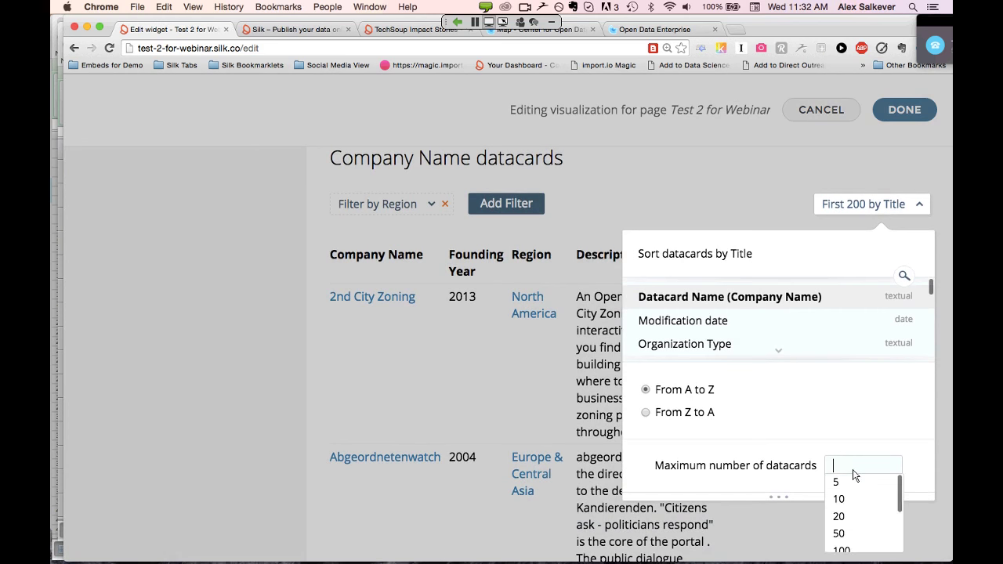
text(20)
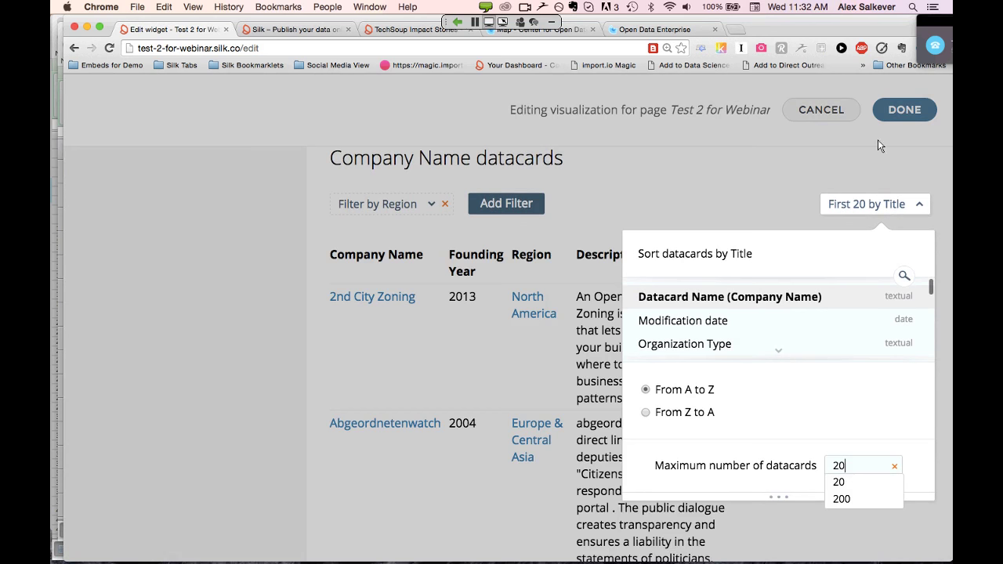
click(908, 112)
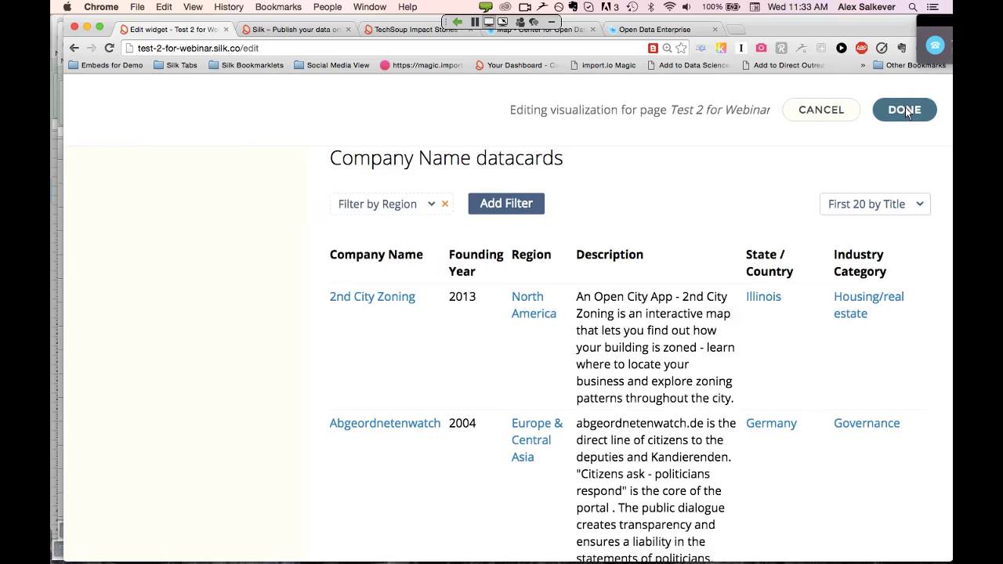
click(908, 111)
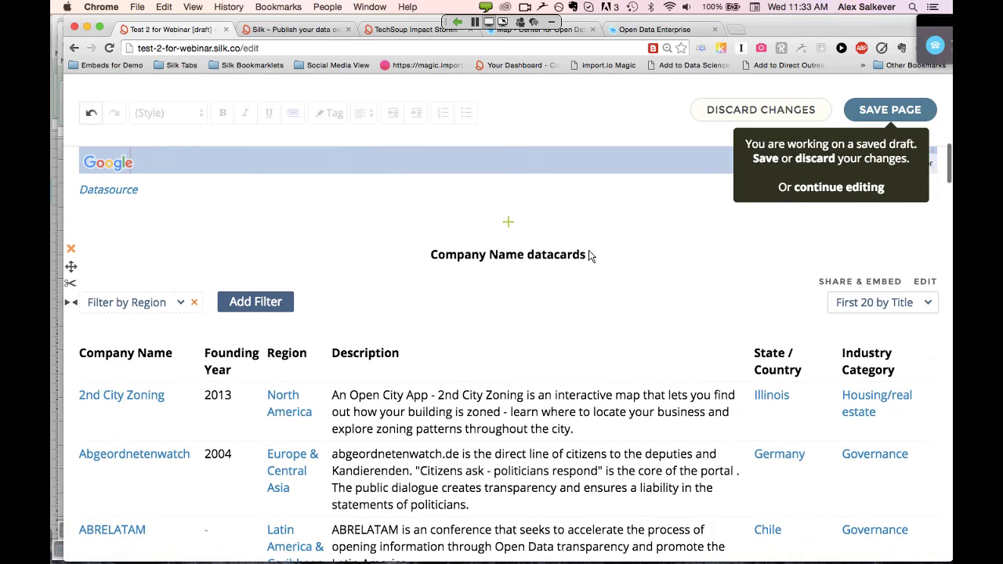
Replace the 'Company Name datacards' title with 'Sortable for Webinar' and save the page
click(589, 257)
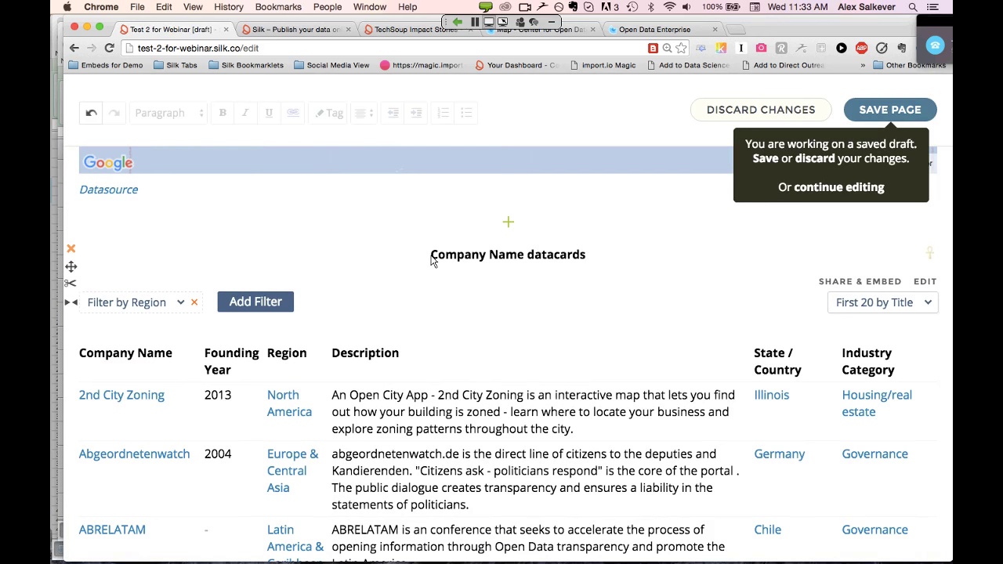
drag(432, 260, 601, 264)
key(BackSpace)
text(Tabel)
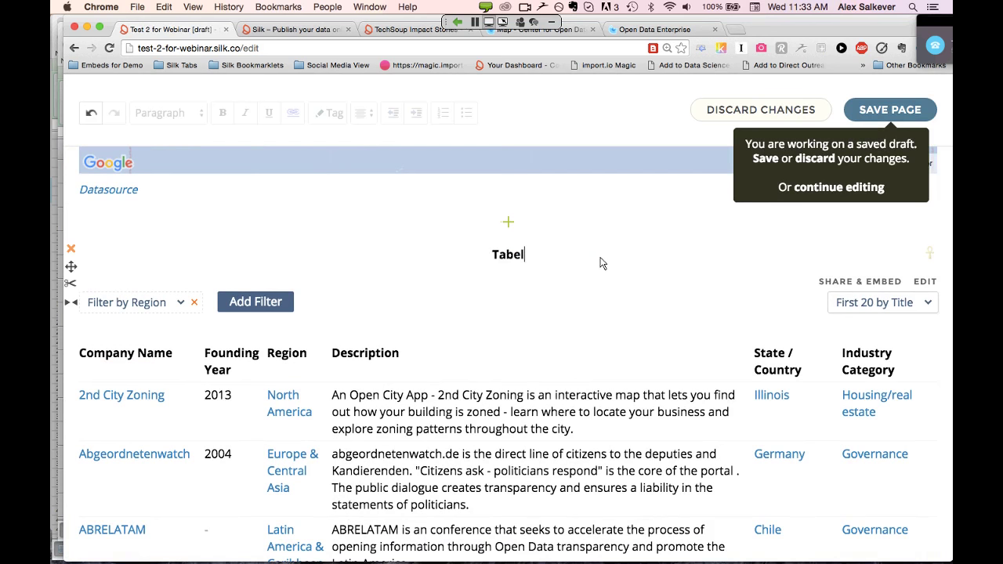
key(BackSpace)
key(BackSpace)
key(BackSpace)
key(BackSpace)
key(BackSpace)
text(sortable for Webinar)
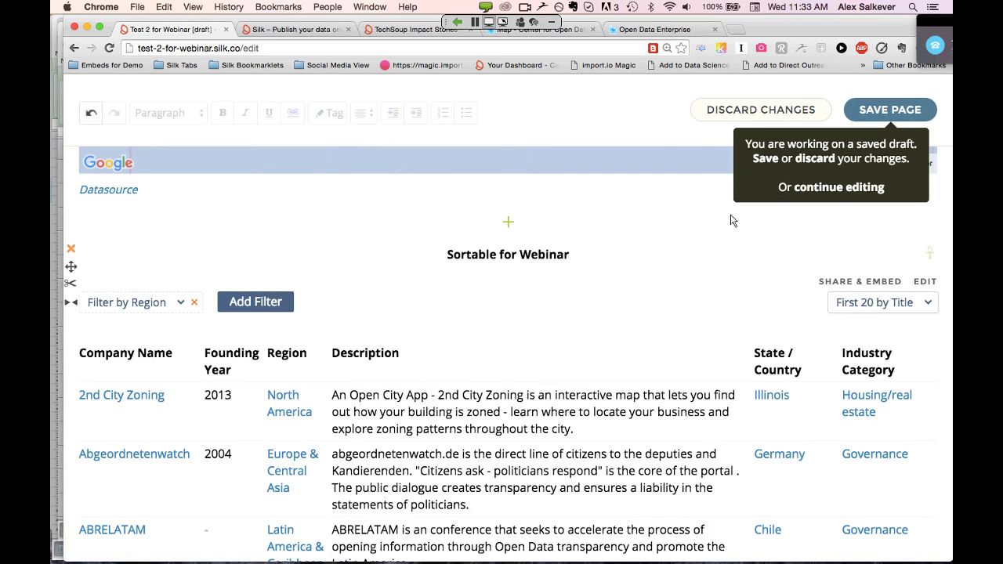
click(899, 109)
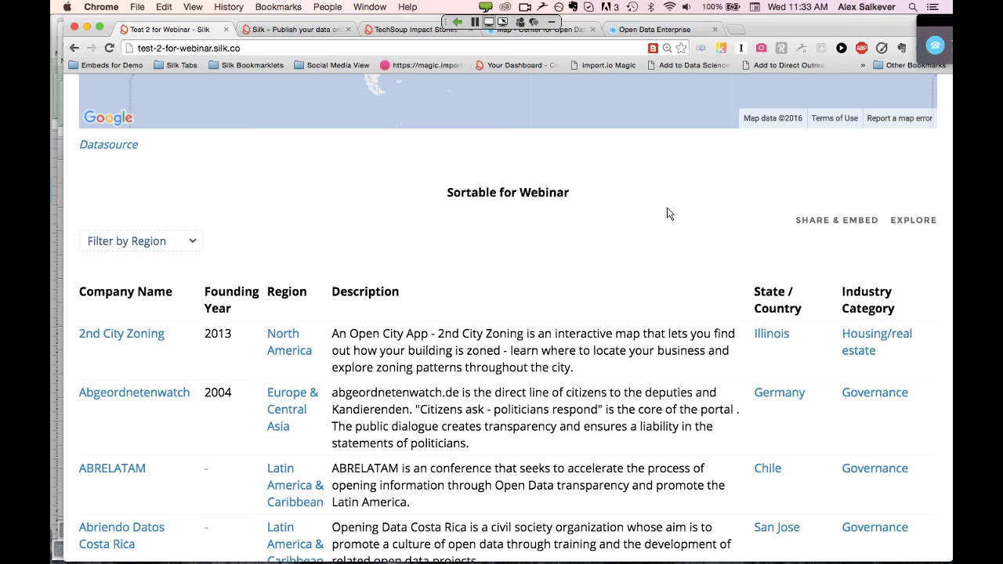
Sort the table by Founding Year, newest first
scroll(667, 213, down, 2)
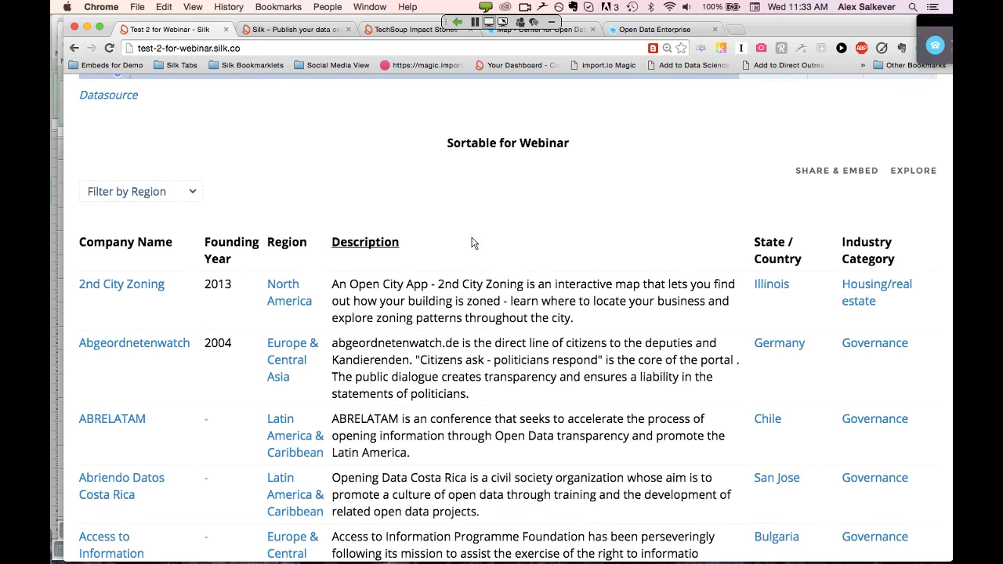
click(229, 246)
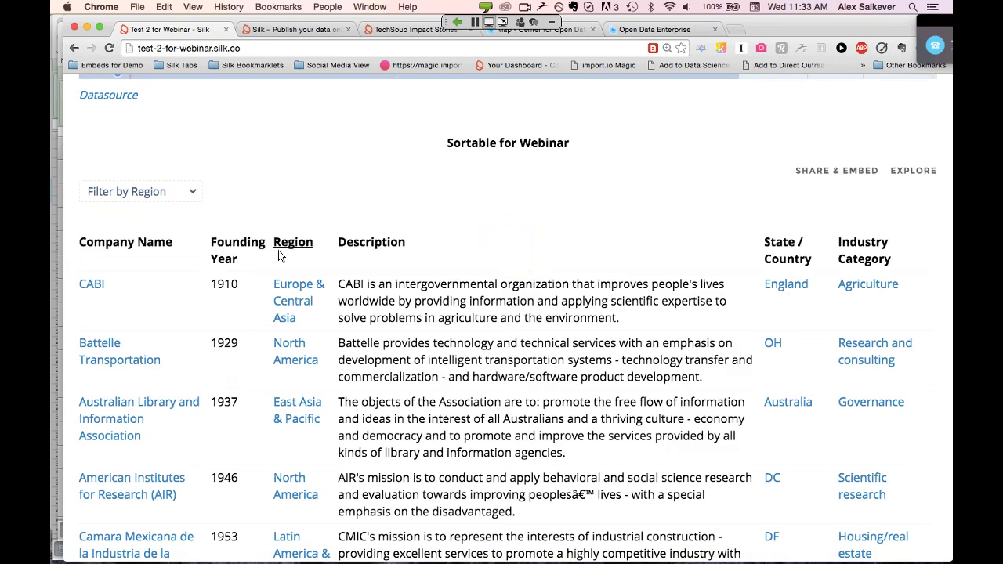
click(230, 259)
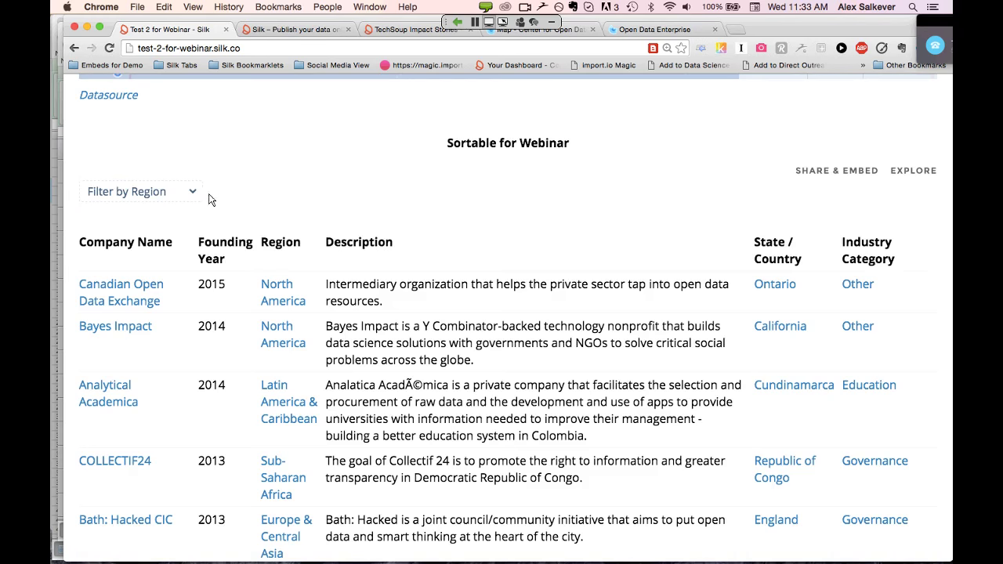
Filter the table by Region to North America and review the listed companies
scroll(195, 196, down, 1)
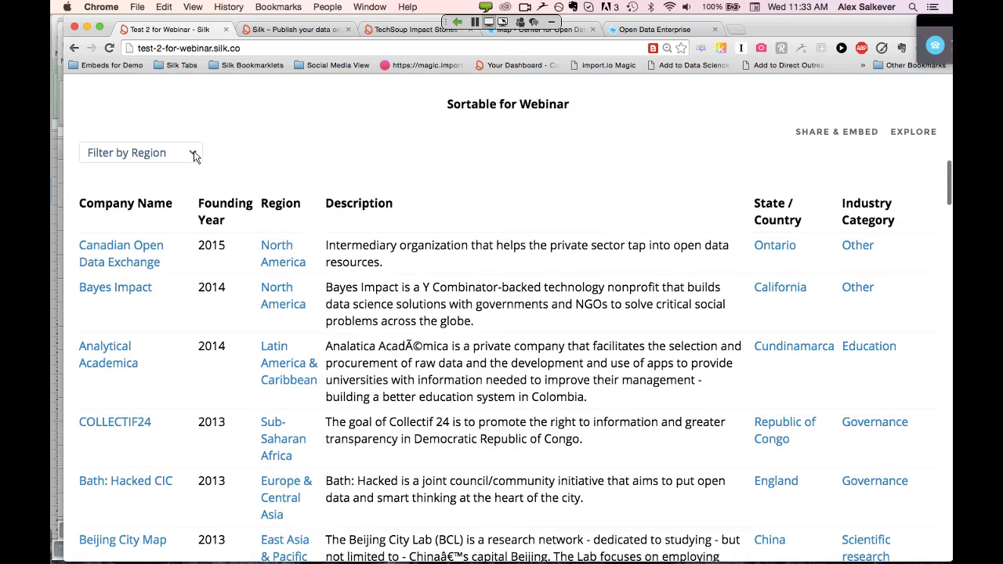
click(194, 155)
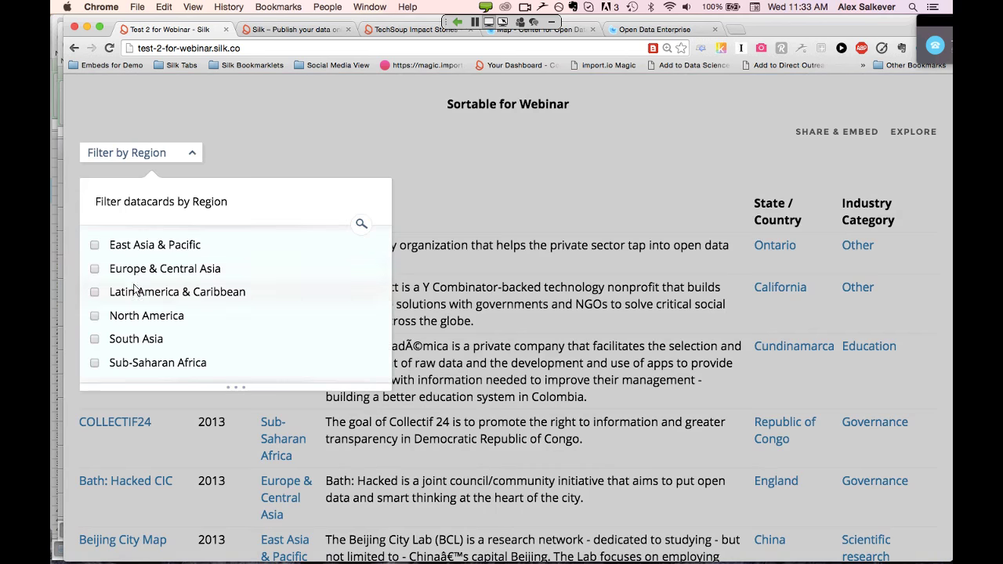
click(95, 316)
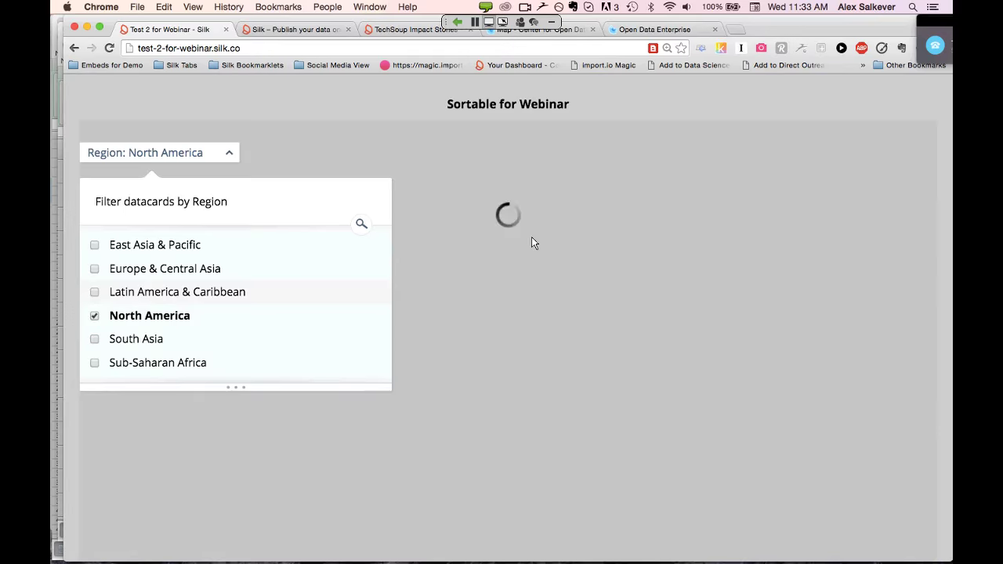
click(488, 158)
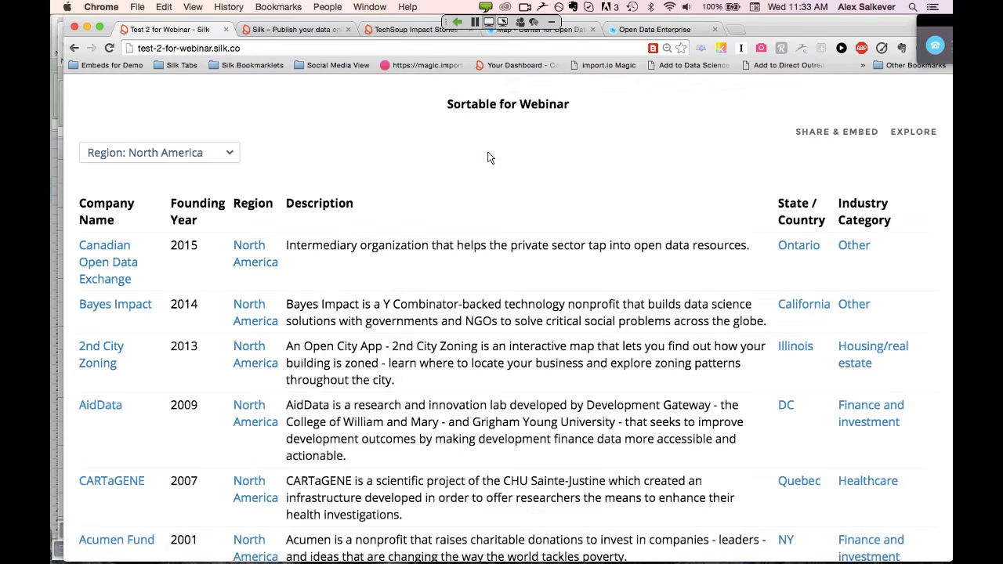
scroll(338, 338, down, 3)
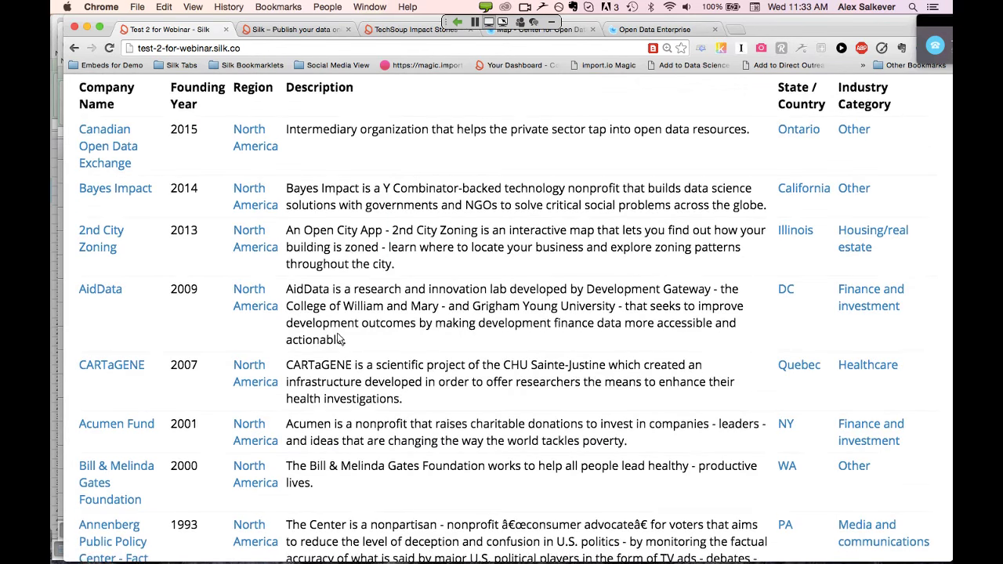
scroll(339, 339, up, 5)
scroll(339, 339, down, 2)
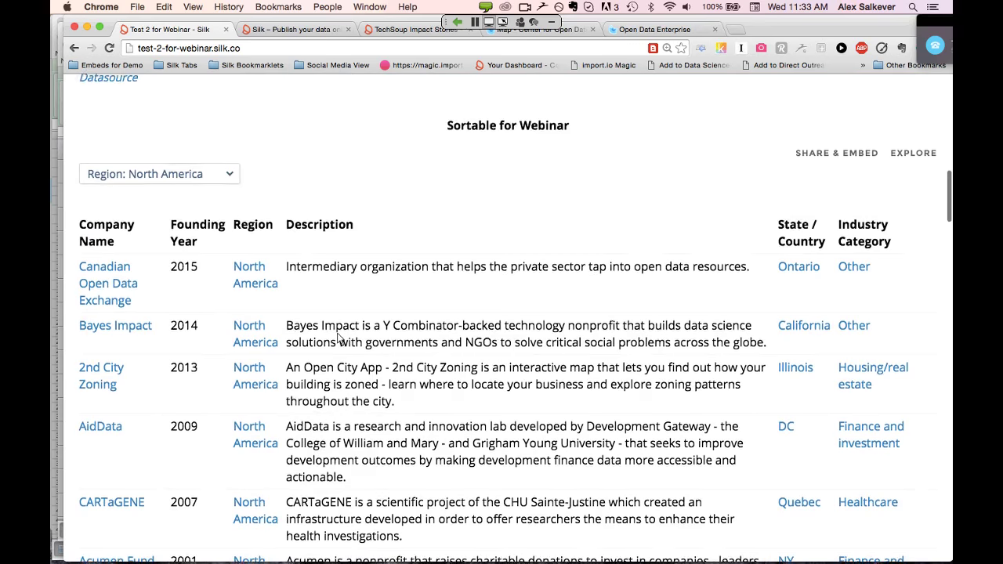
scroll(338, 339, up, 2)
scroll(337, 338, up, 4)
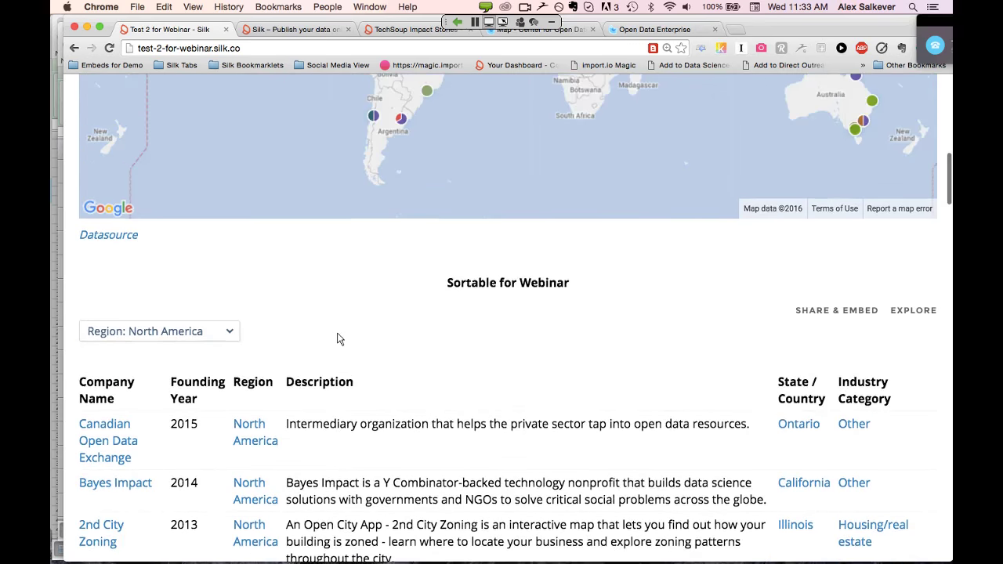
scroll(340, 337, down, 3)
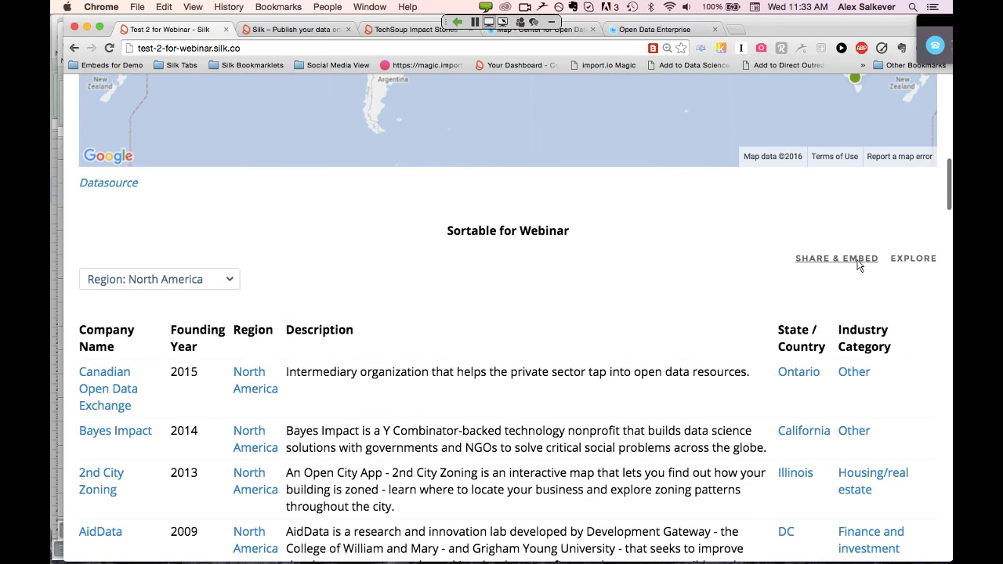
Preview the table's embed code and short link from SHARE & EMBED
click(860, 260)
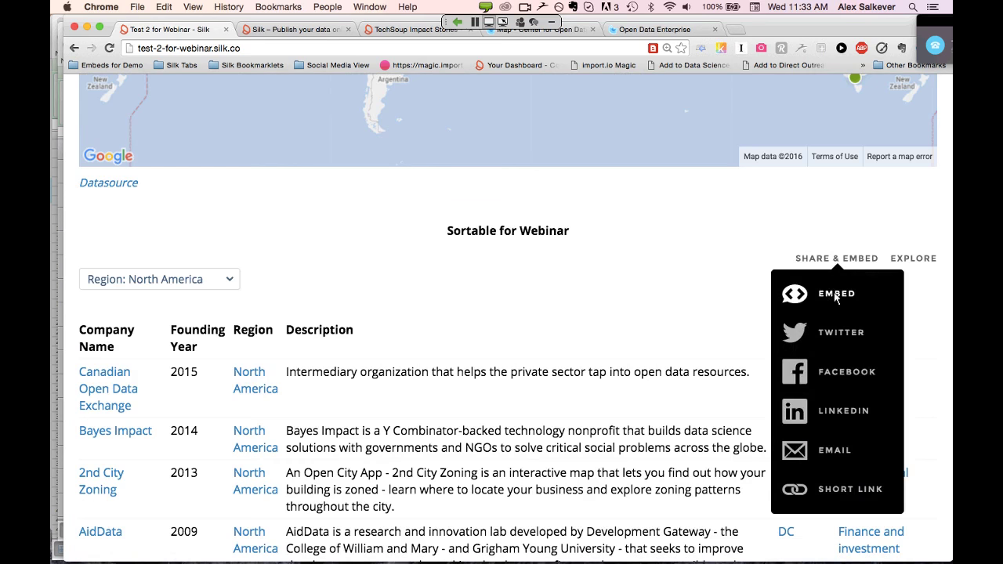
click(835, 297)
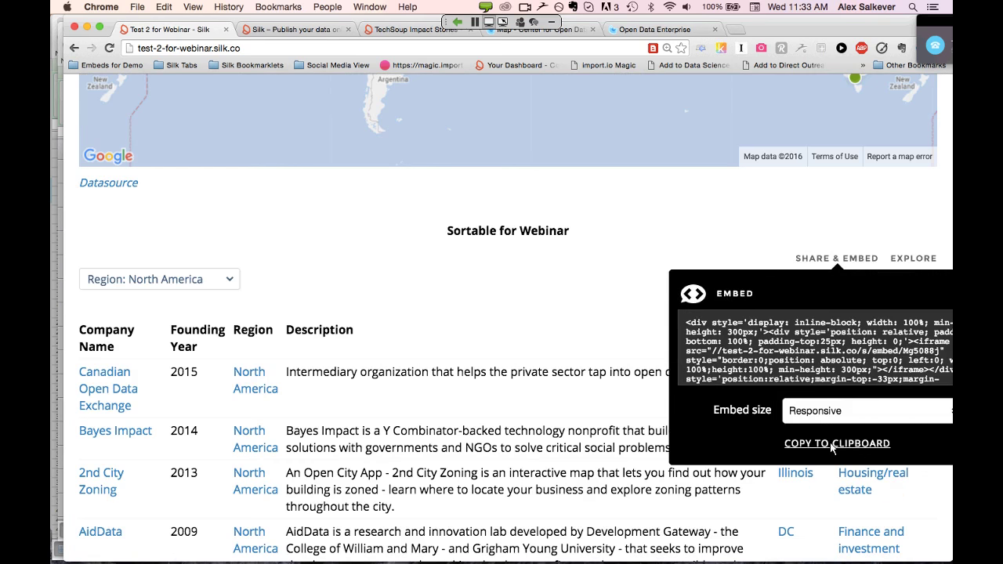
click(732, 214)
click(818, 256)
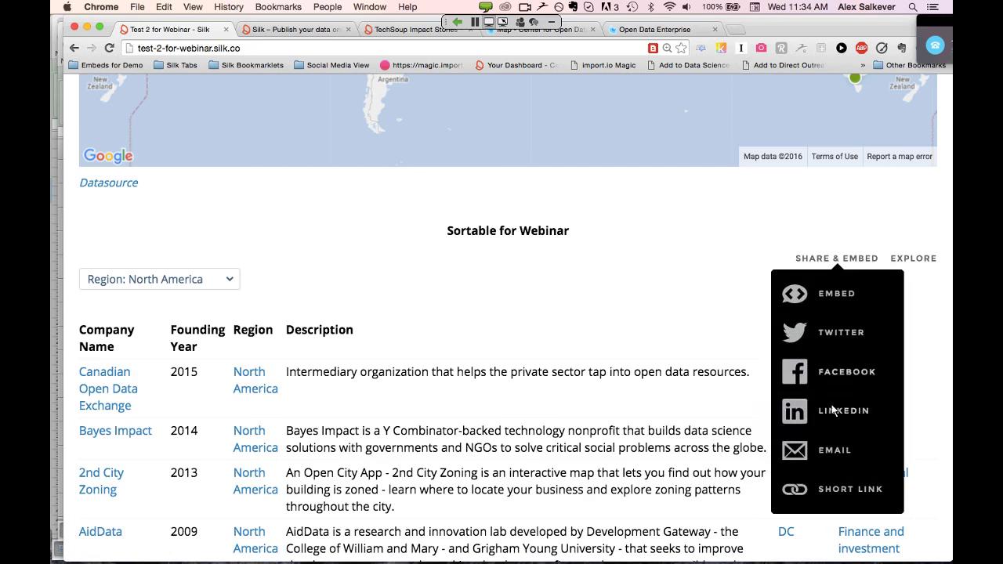
click(839, 493)
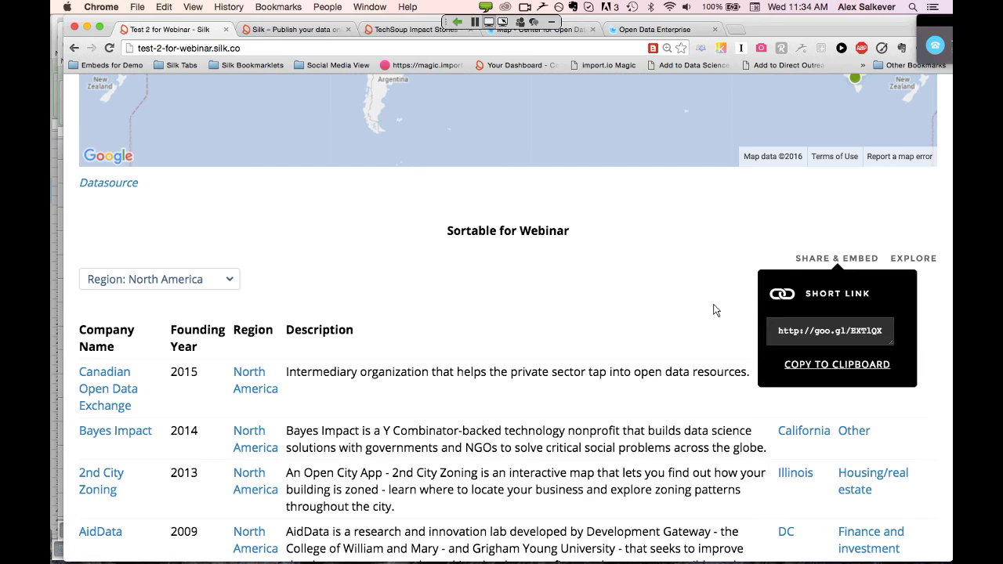
click(715, 310)
Preview the table's Facebook share post, then dismiss the sharing options
click(842, 262)
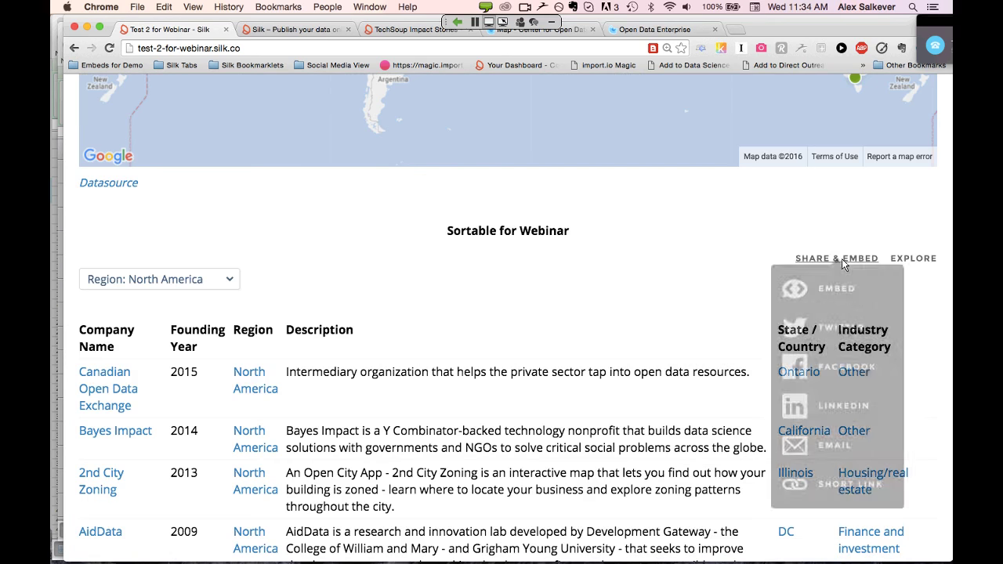
click(847, 374)
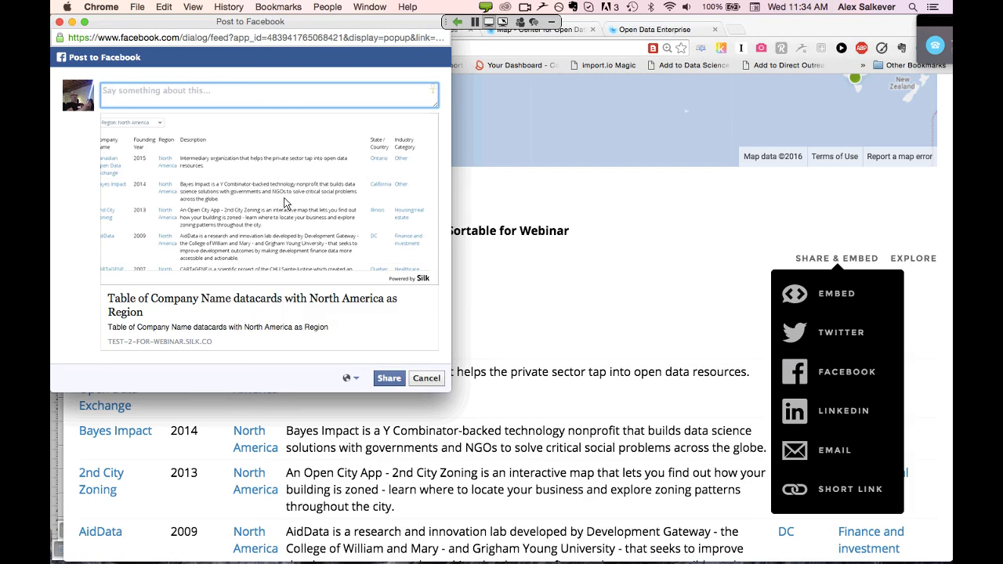
click(59, 22)
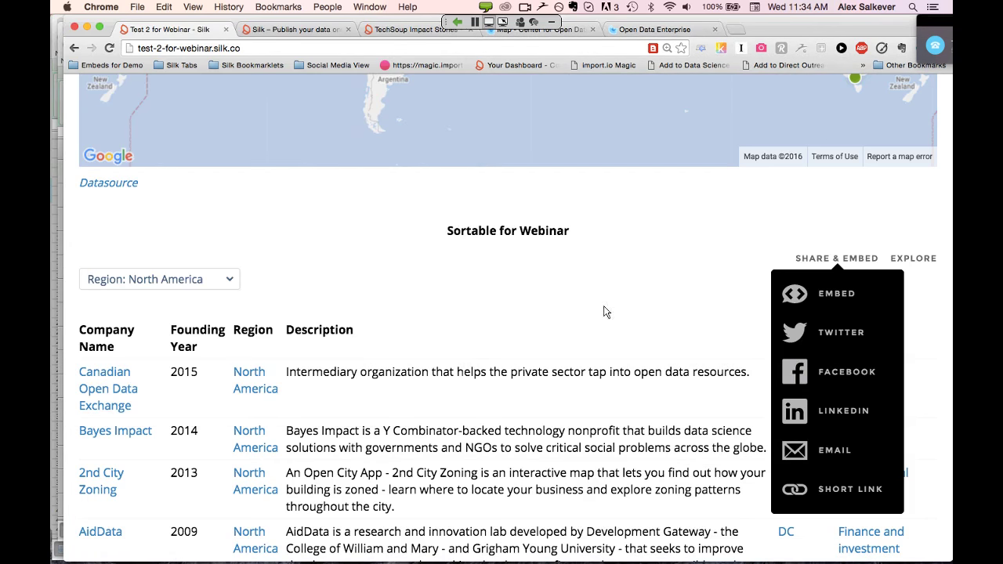
click(672, 299)
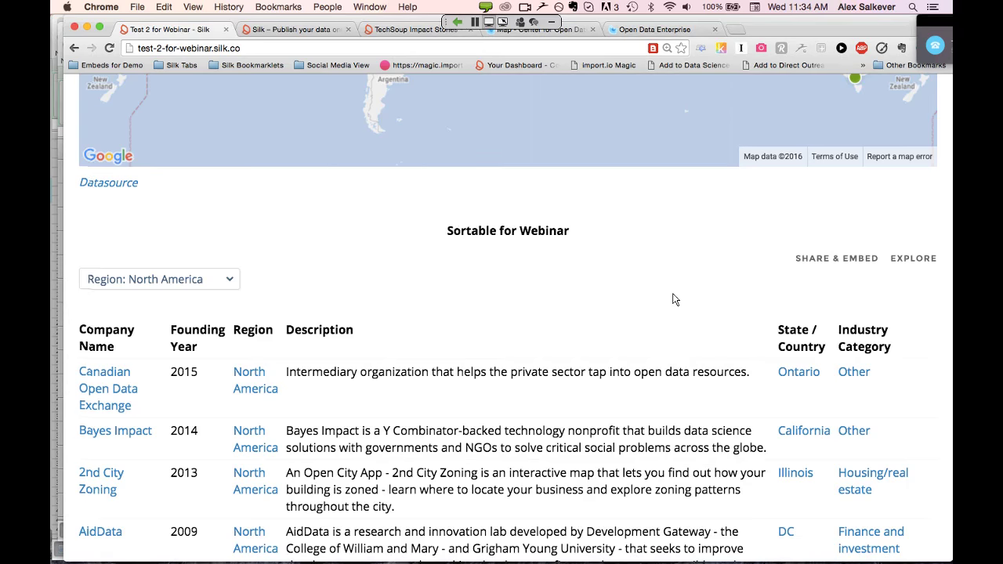
Open the Medium drone-strikes article in a new tab
scroll(674, 300, down, 1)
key(super+t)
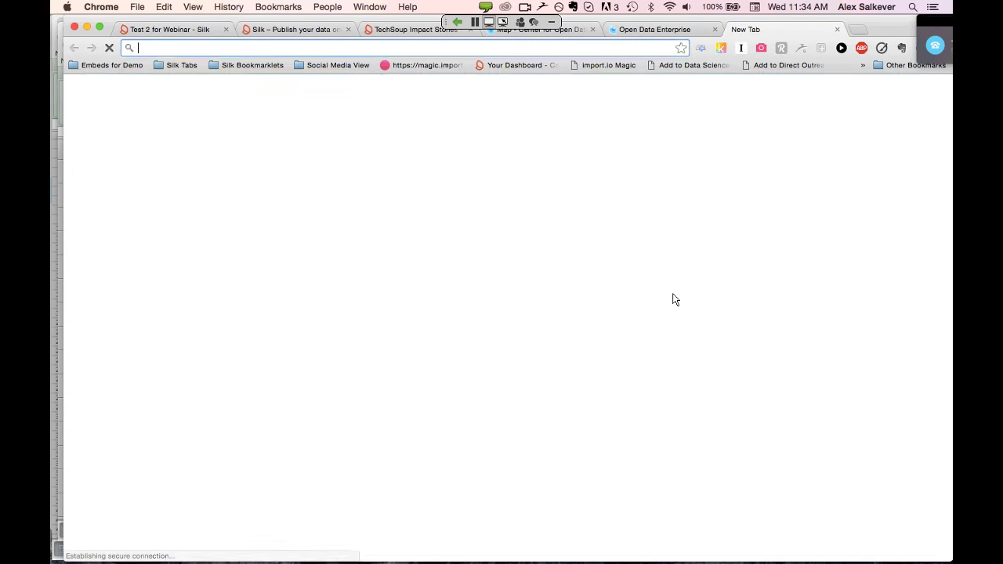
text(med)
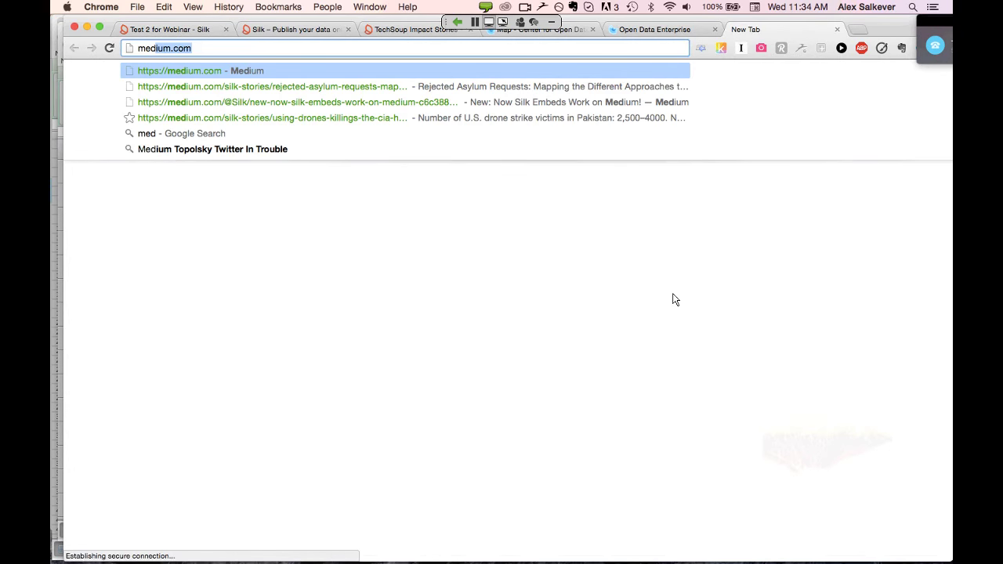
text(i)
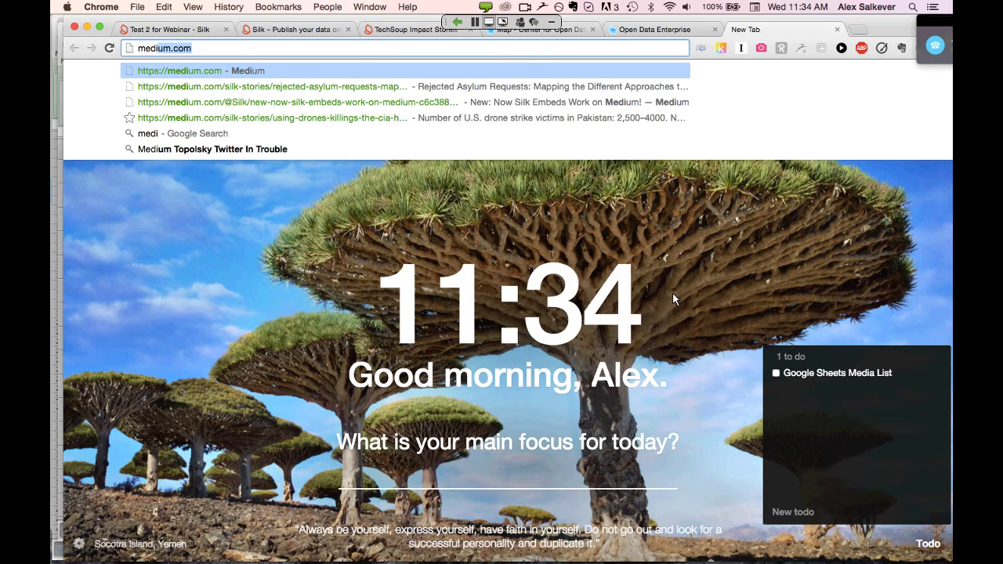
key(Down)
key(Down)
key(Down)
key(Return)
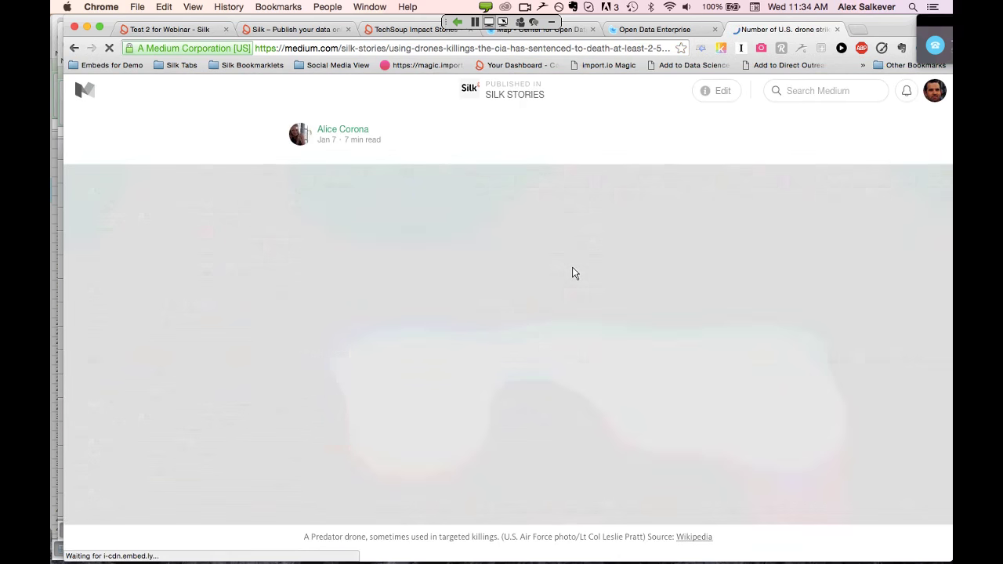
Reveal the article's embedded Silk map, then close the article and the Open Data Enterprise page
scroll(572, 272, down, 5)
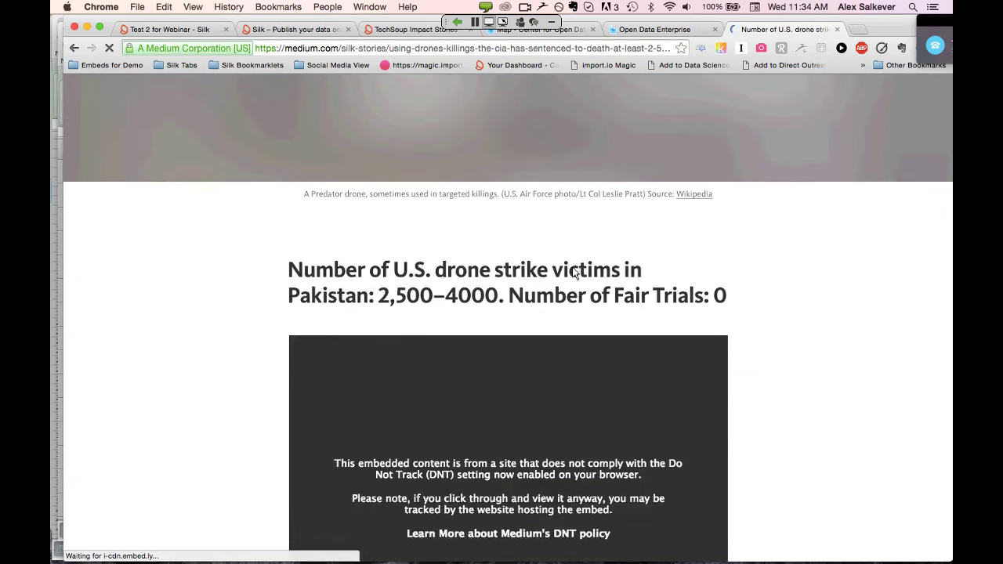
scroll(572, 273, down, 5)
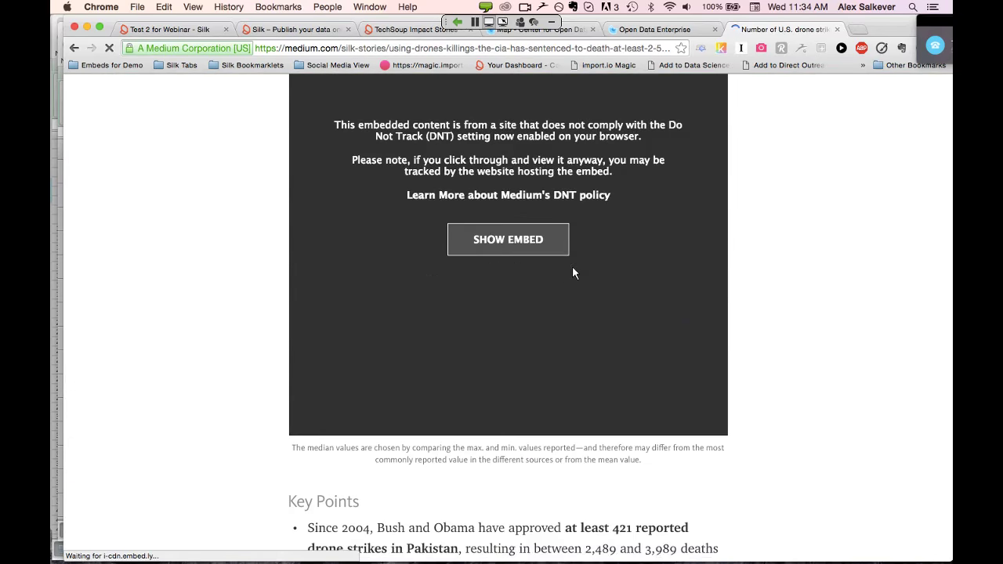
click(517, 241)
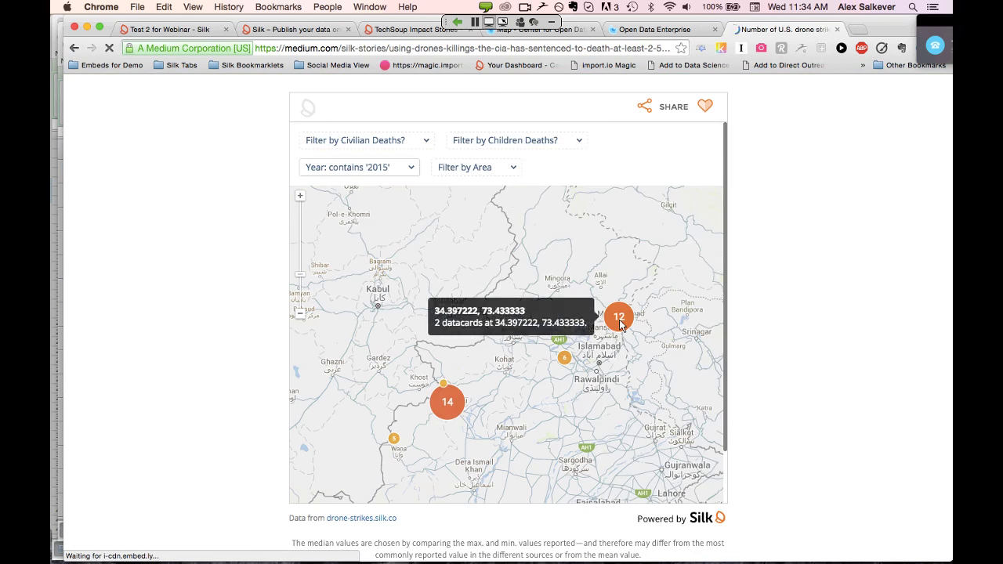
mouse_move(444, 411)
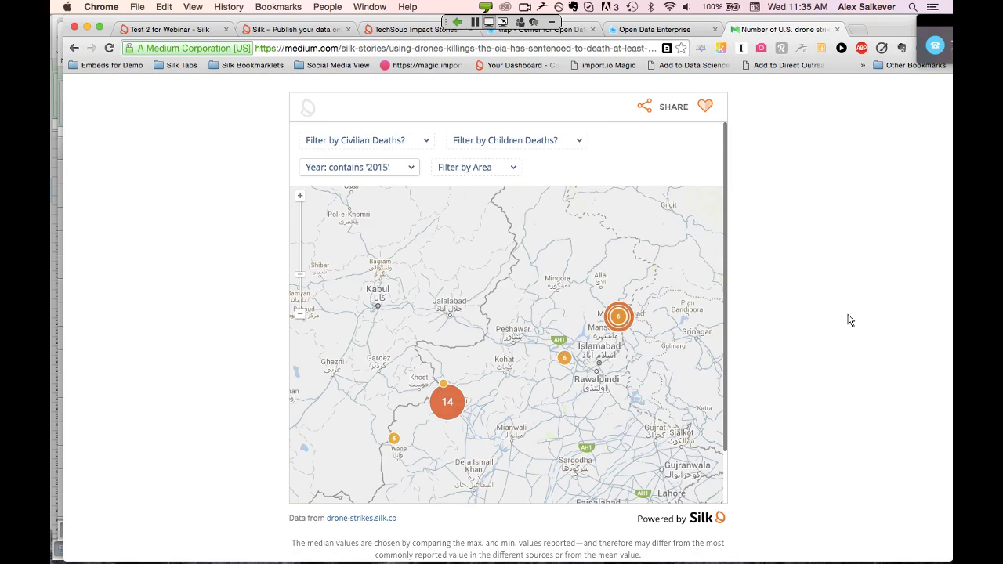
click(838, 29)
click(715, 29)
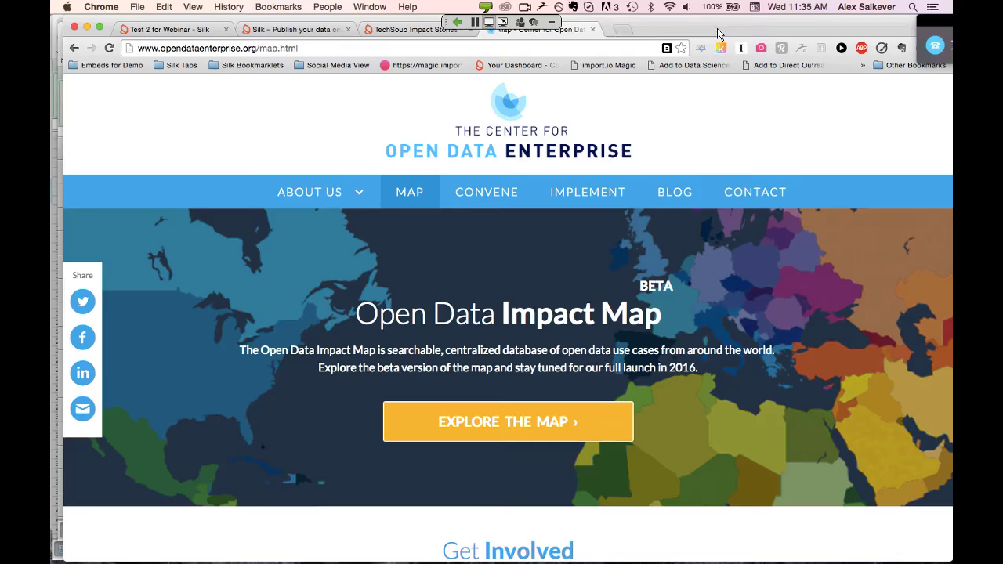
Close the Open Data Impact Map page, return to Test 2 for Webinar and scroll through the North America table
click(593, 30)
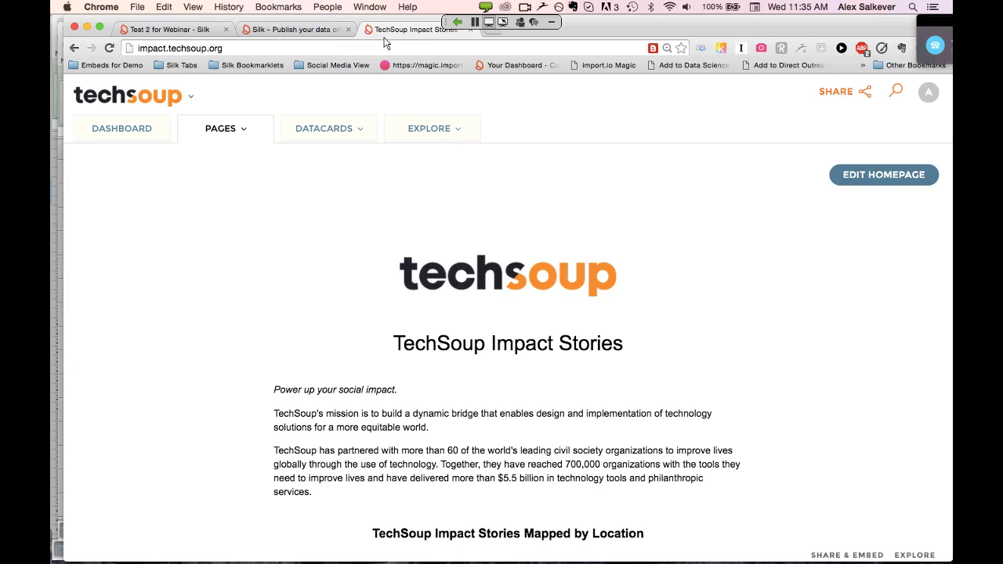
click(200, 31)
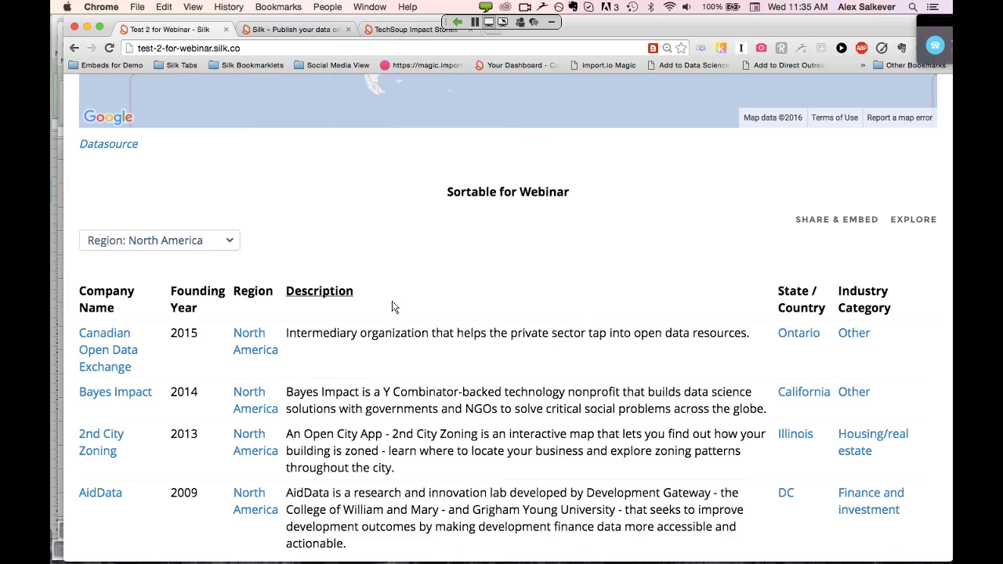
scroll(593, 316, down, 6)
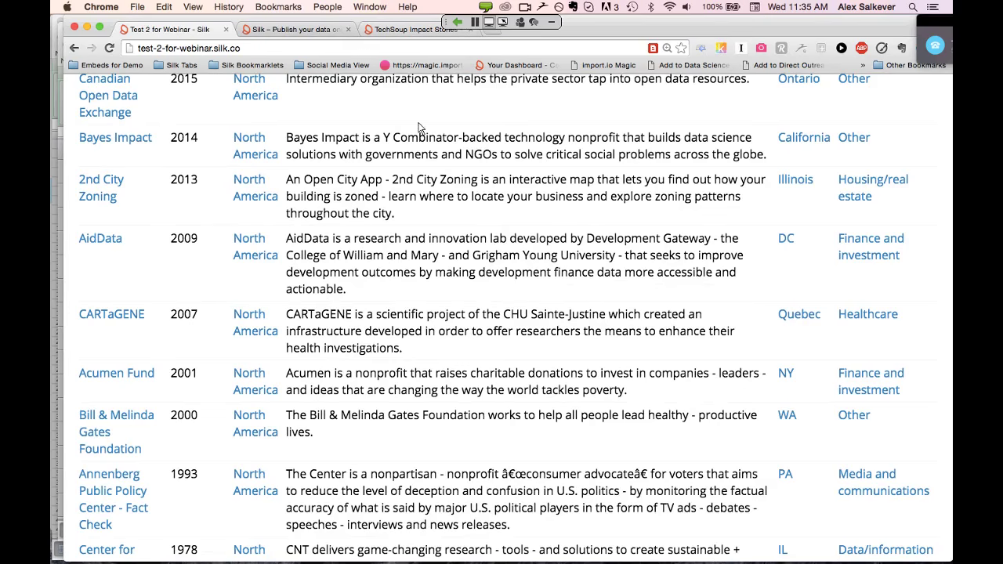
scroll(476, 125, down, 6)
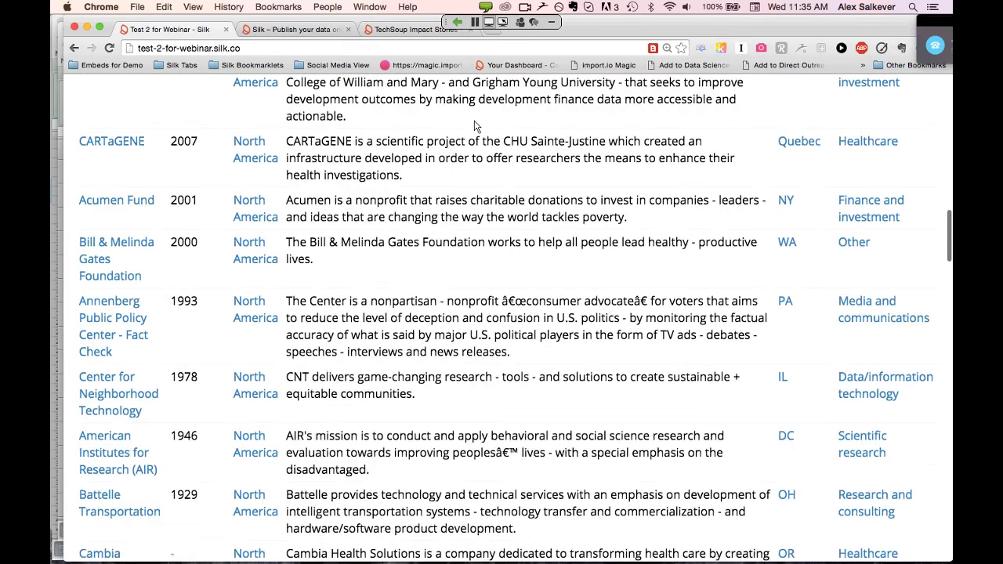
scroll(475, 125, down, 7)
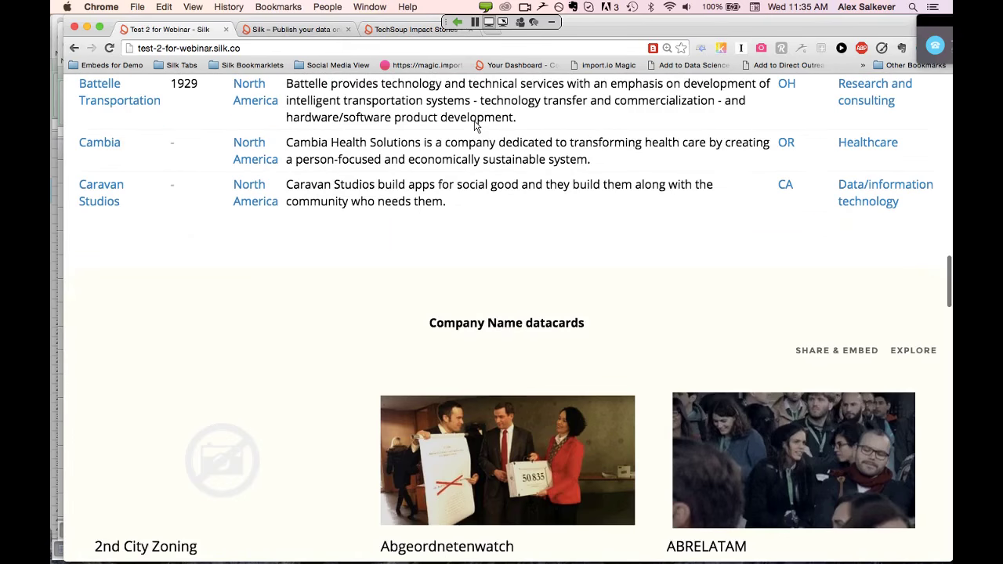
scroll(474, 125, up, 1)
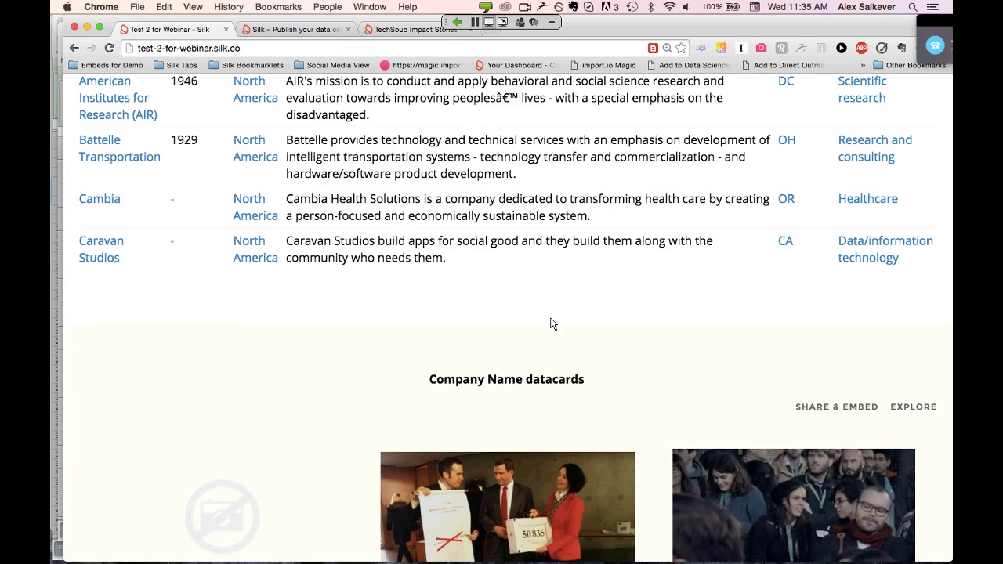
scroll(551, 324, up, 6)
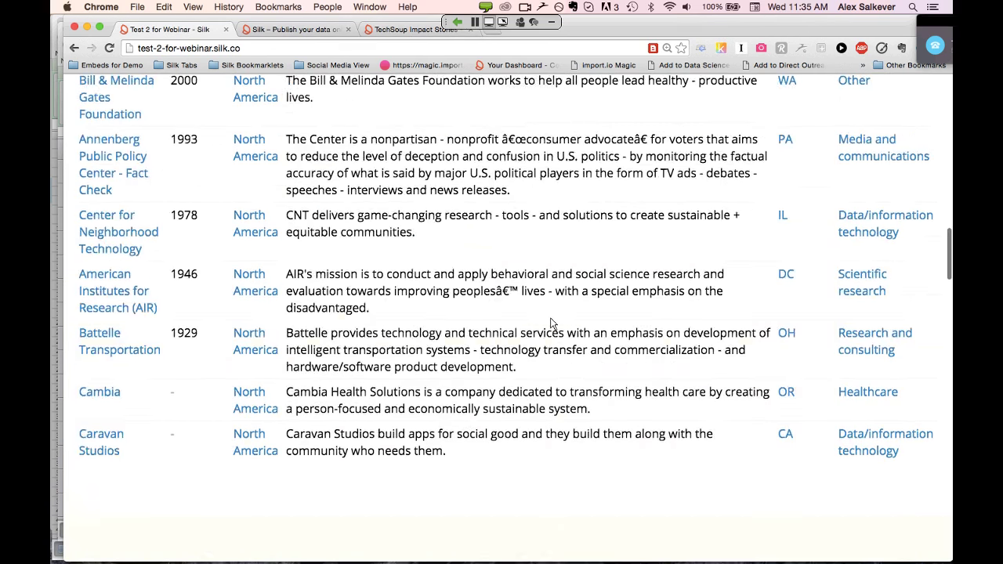
scroll(551, 324, down, 3)
scroll(551, 324, up, 20)
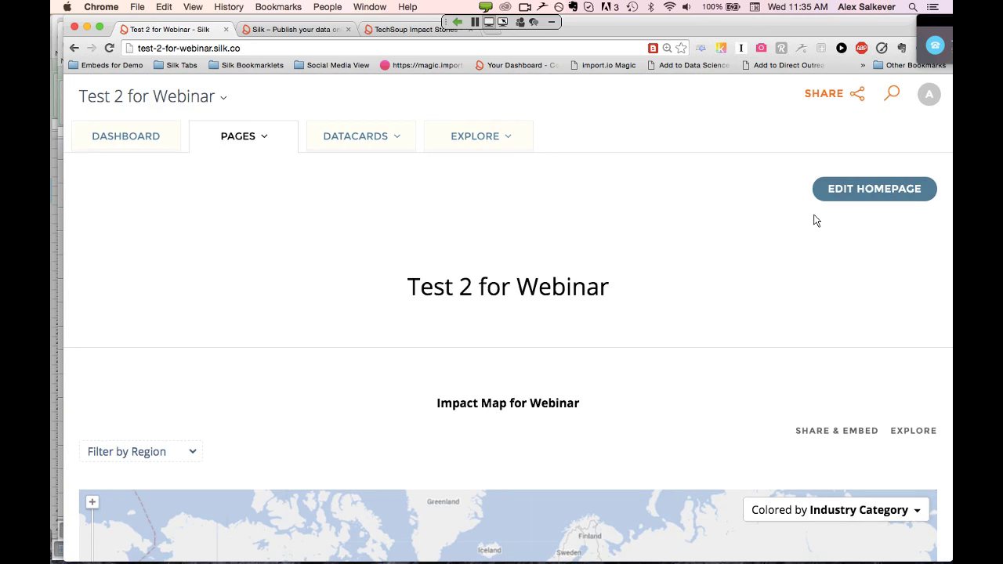
Save the Test 2 for Webinar homepage, reopen it for editing and scroll to the table's end
click(858, 189)
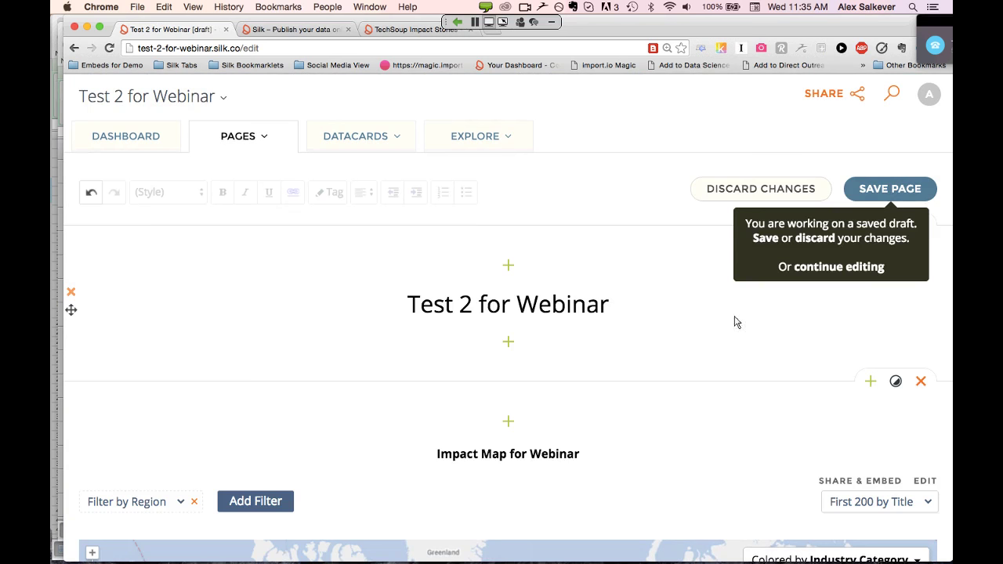
click(872, 189)
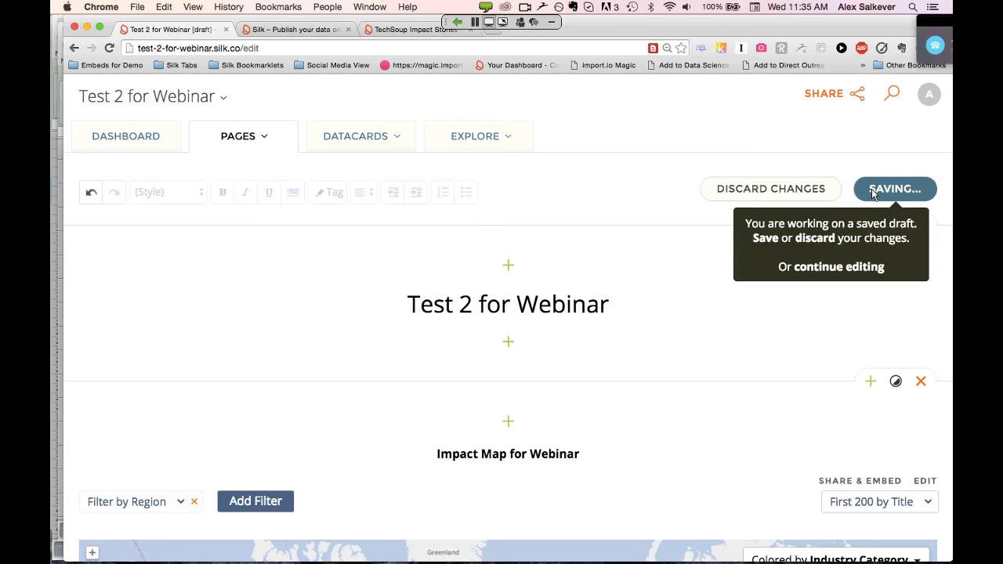
click(872, 189)
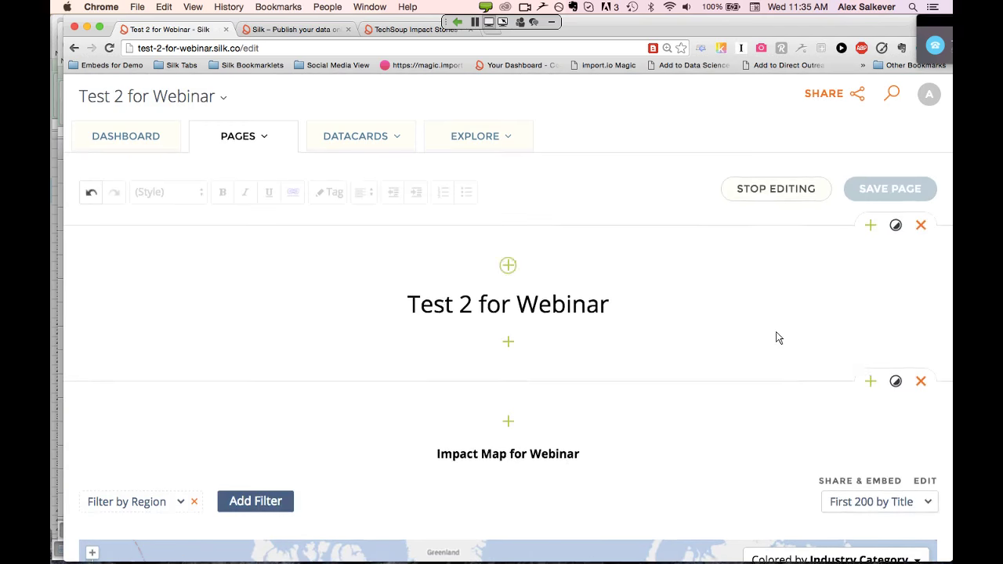
scroll(777, 338, down, 7)
scroll(777, 338, down, 5)
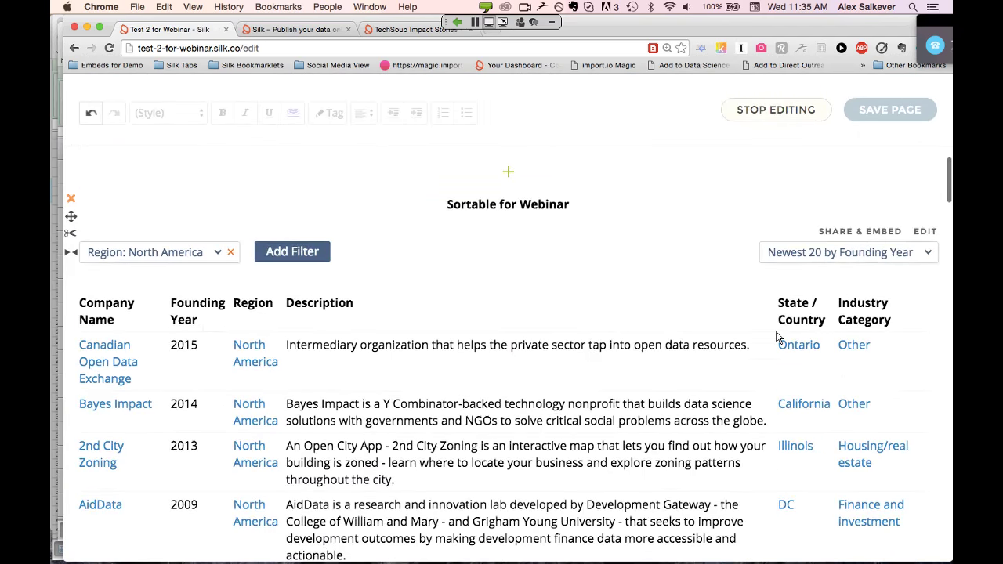
scroll(777, 338, down, 5)
scroll(777, 338, down, 10)
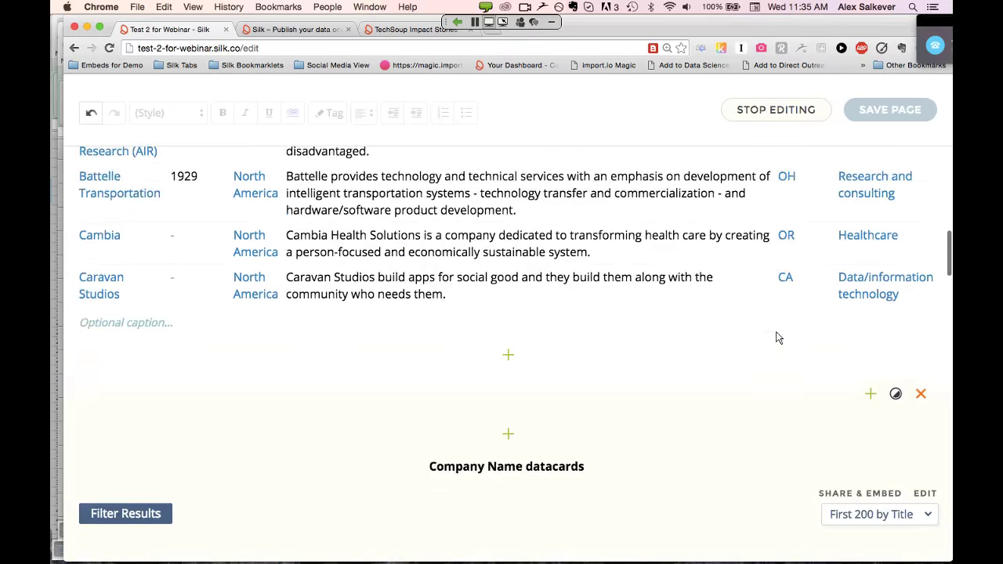
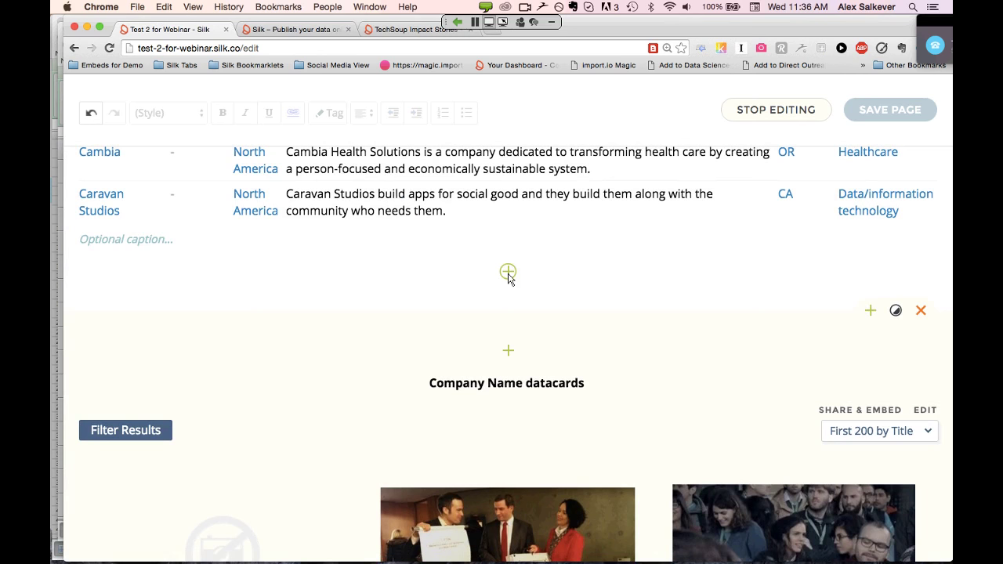
Create a new section using the three-column layout with the Dark style
click(871, 312)
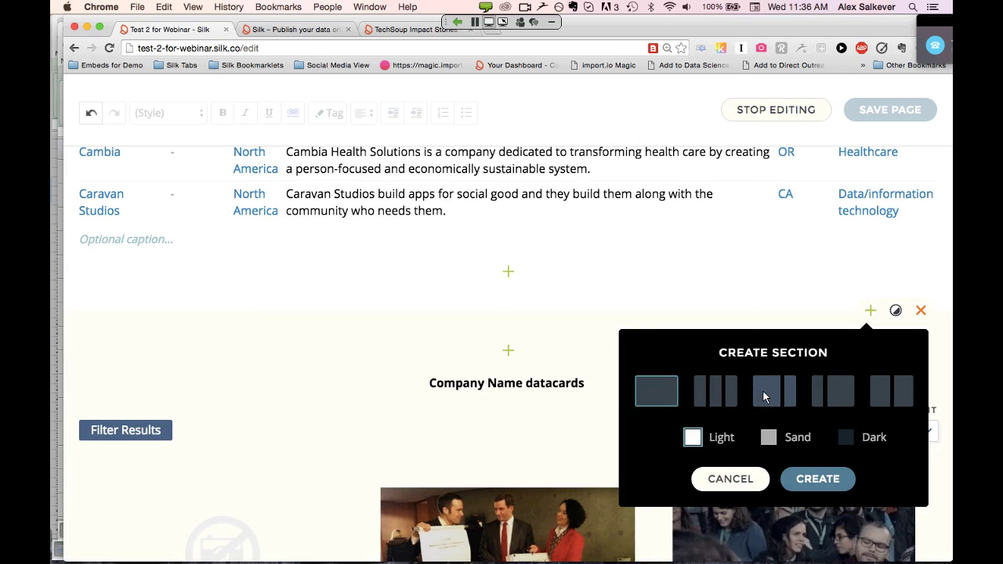
click(716, 398)
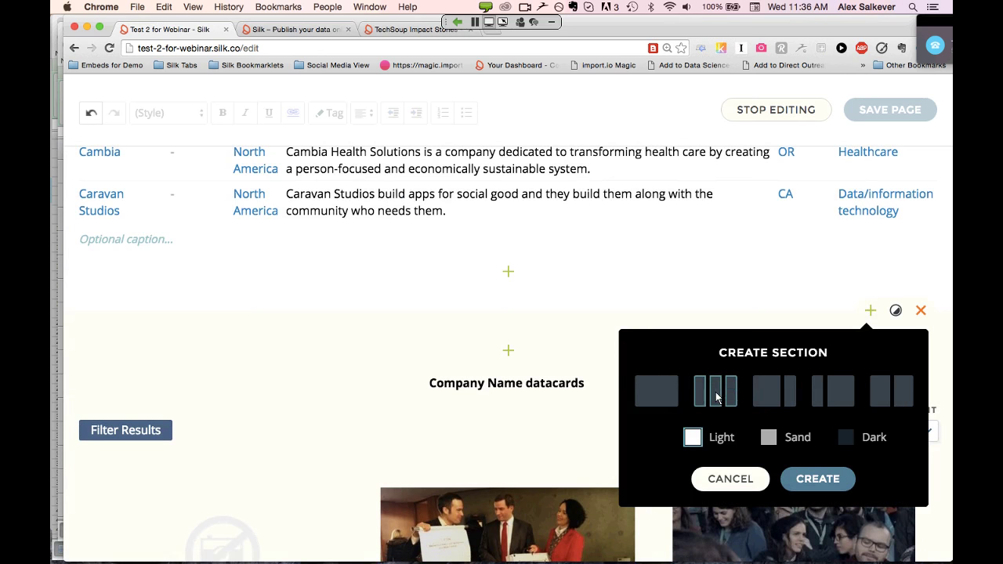
click(845, 443)
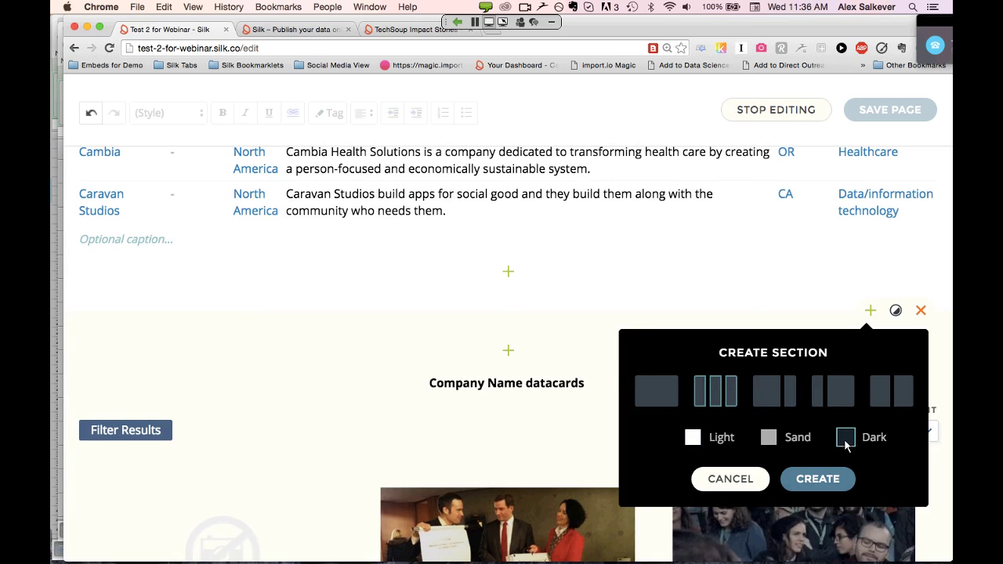
click(820, 482)
scroll(517, 322, down, 4)
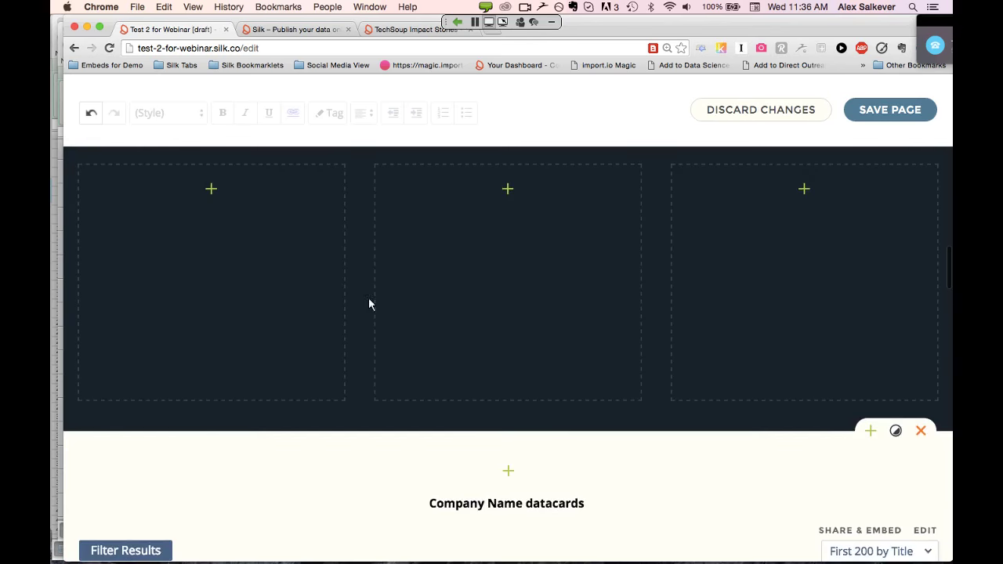
Add a Donut Chart visualization to the dark section's first column
scroll(361, 300, up, 1)
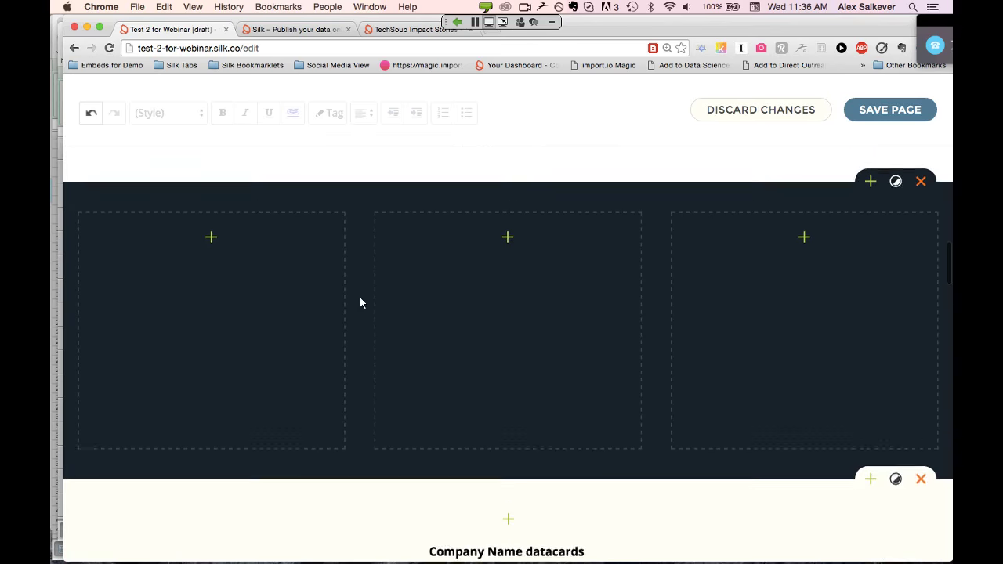
click(211, 246)
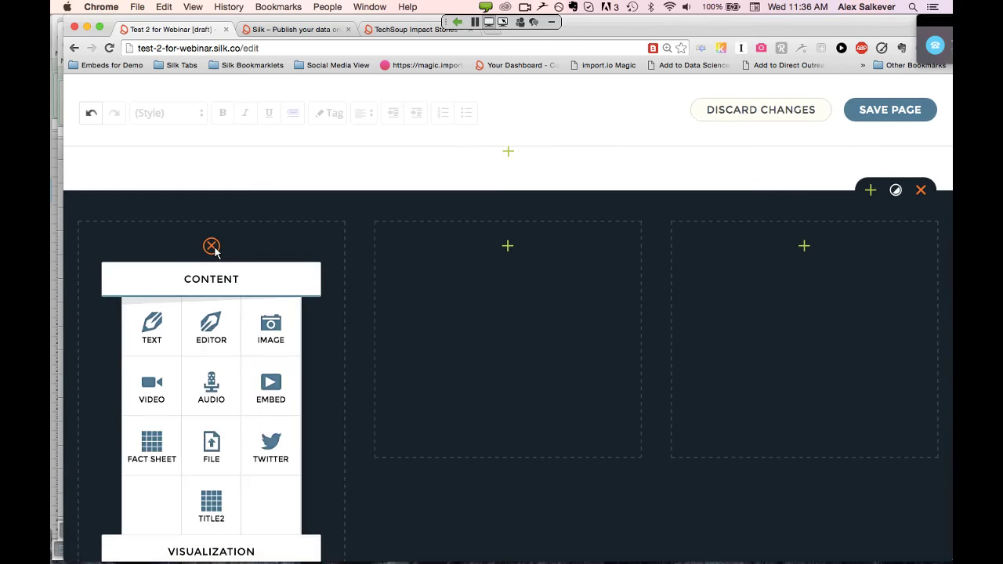
click(212, 246)
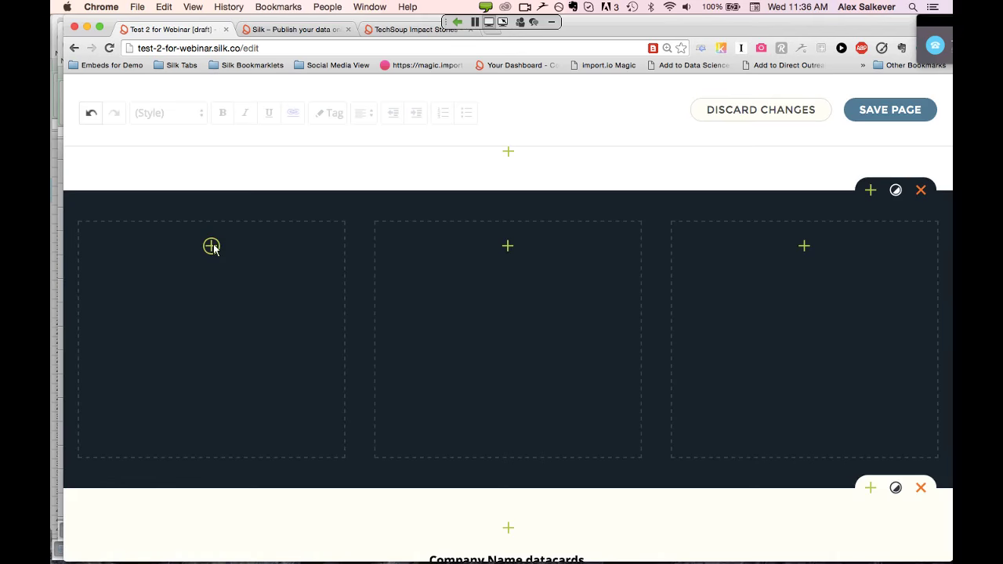
click(212, 246)
scroll(213, 243, down, 4)
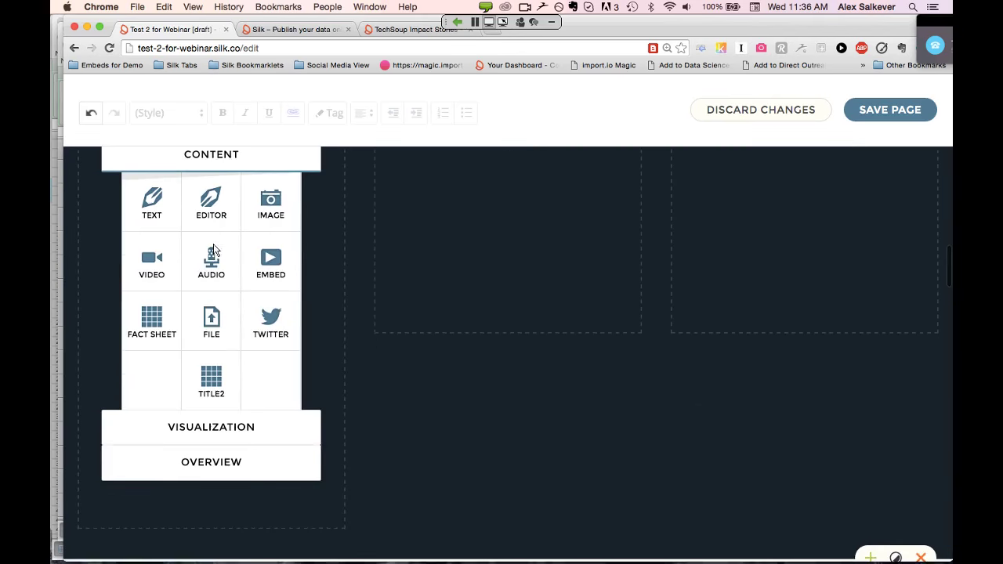
click(228, 416)
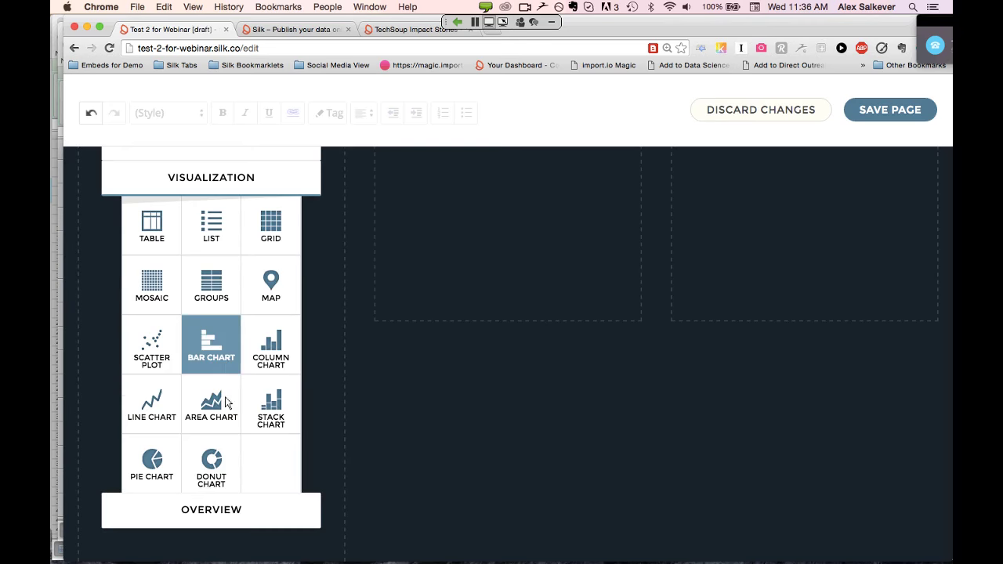
click(213, 467)
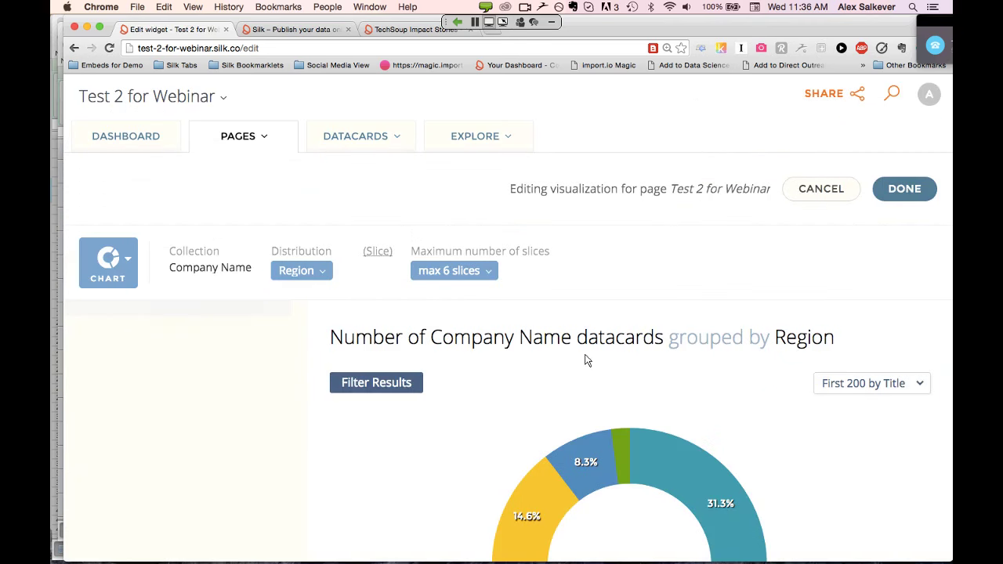
Filter the Region donut chart's results by Industry Category
scroll(588, 360, down, 2)
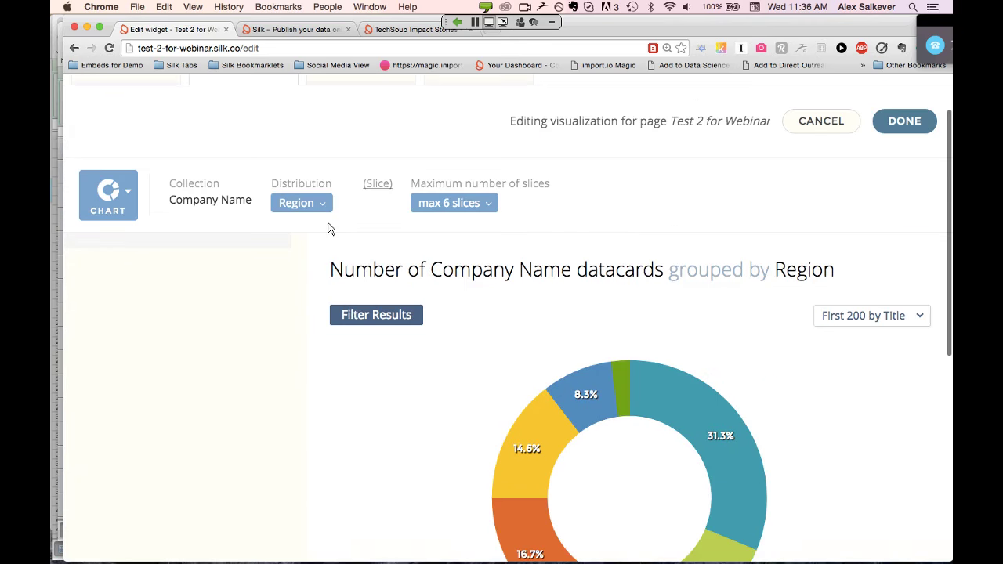
scroll(478, 333, down, 1)
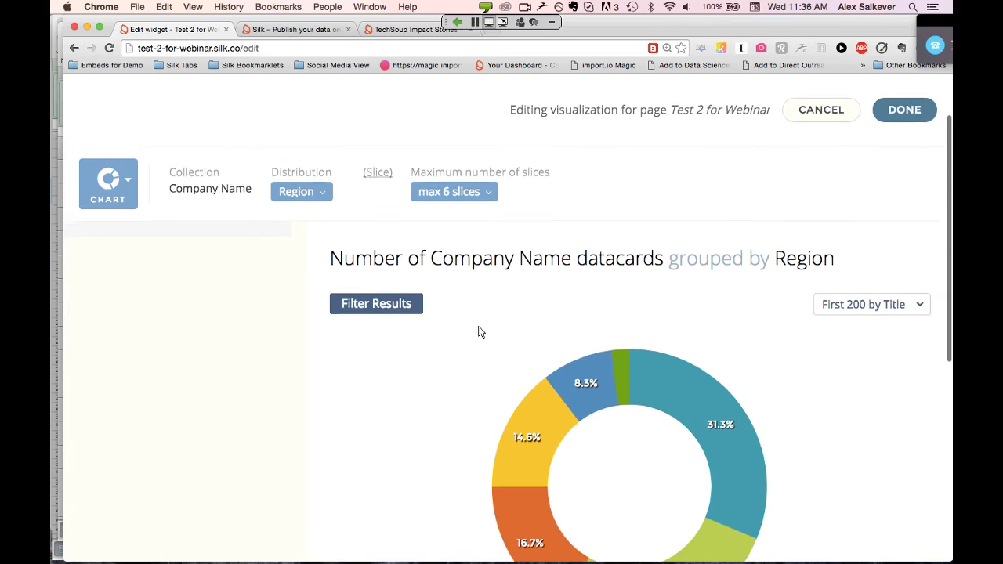
scroll(480, 332, up, 1)
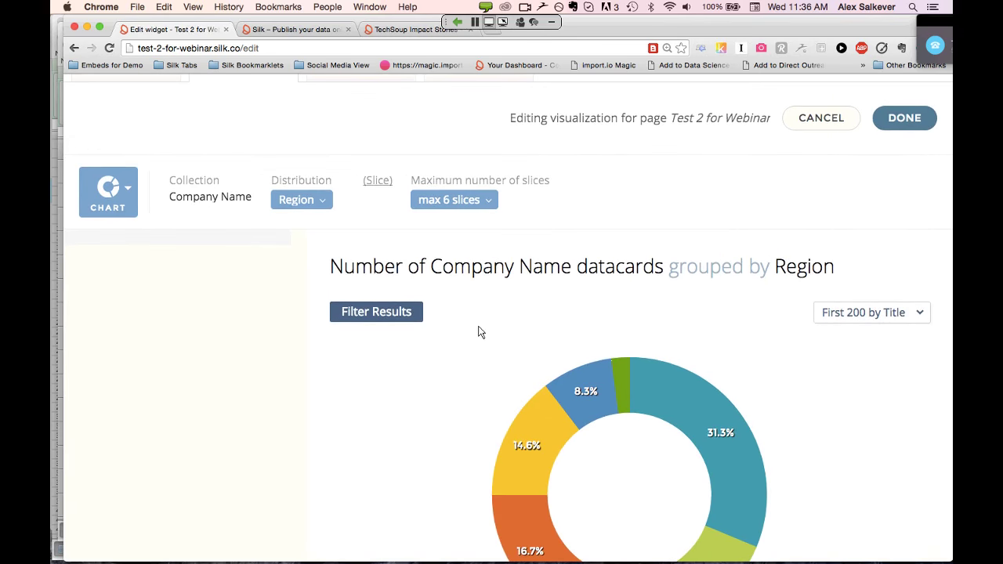
scroll(481, 332, down, 2)
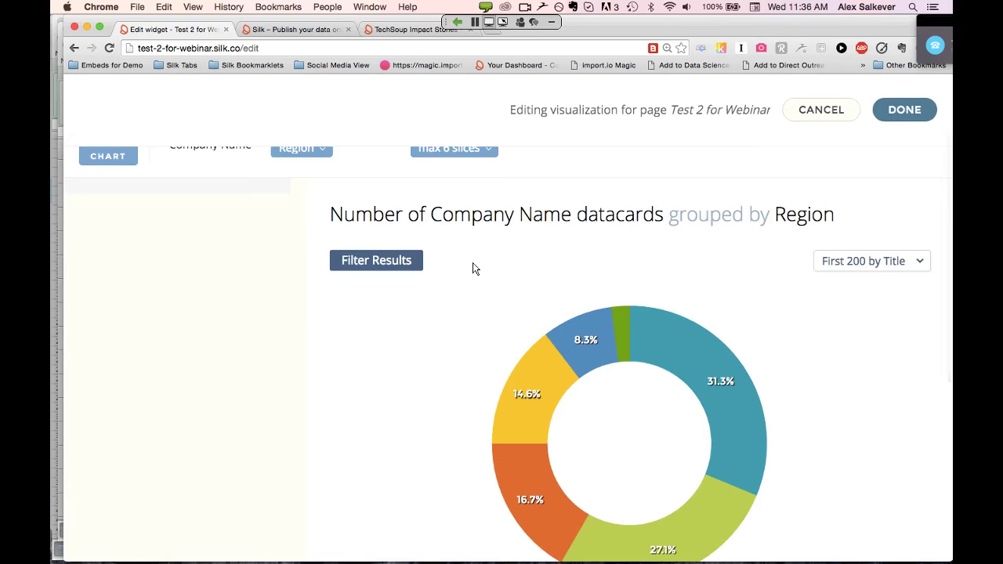
scroll(473, 269, up, 3)
scroll(473, 269, down, 5)
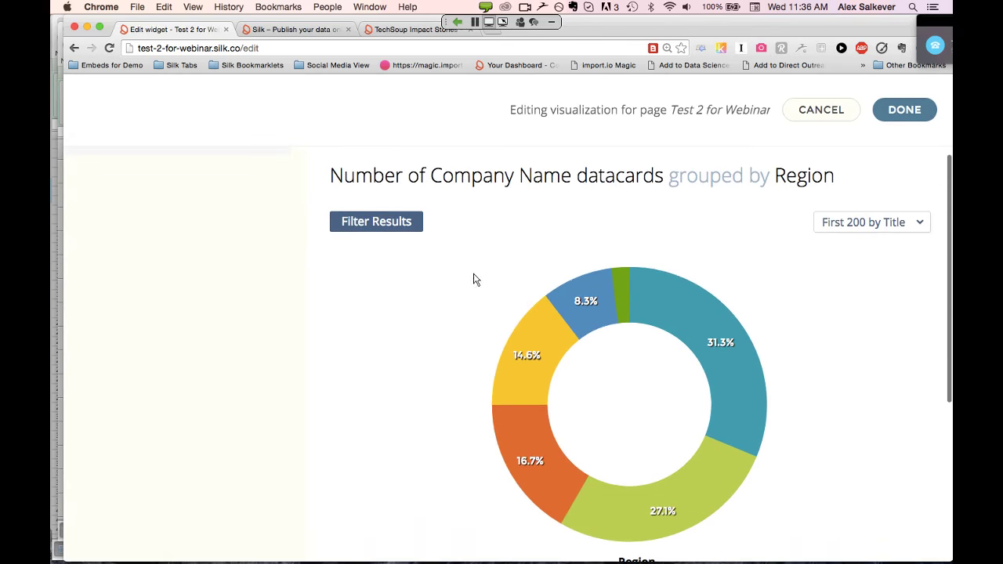
mouse_move(540, 337)
mouse_move(626, 311)
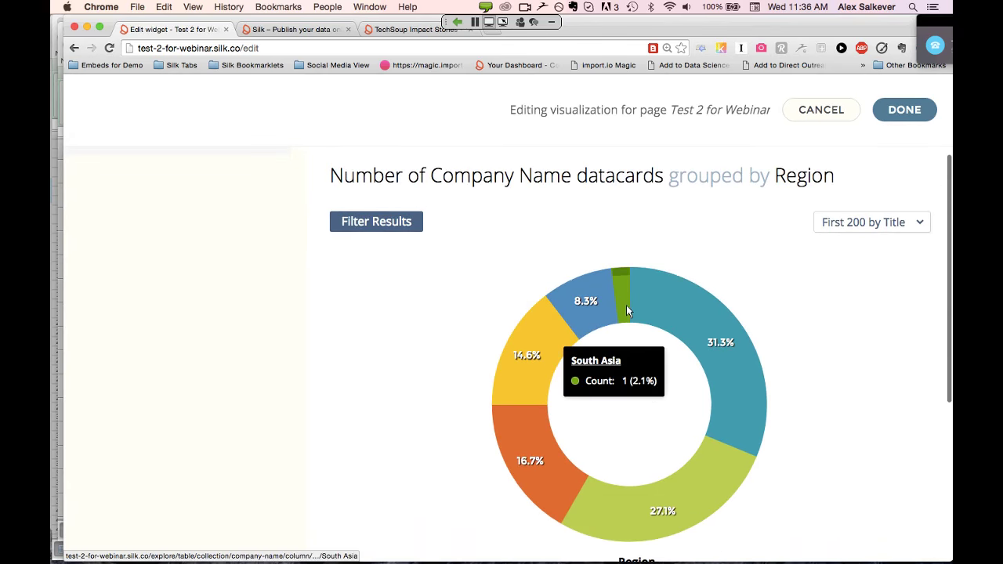
mouse_move(549, 461)
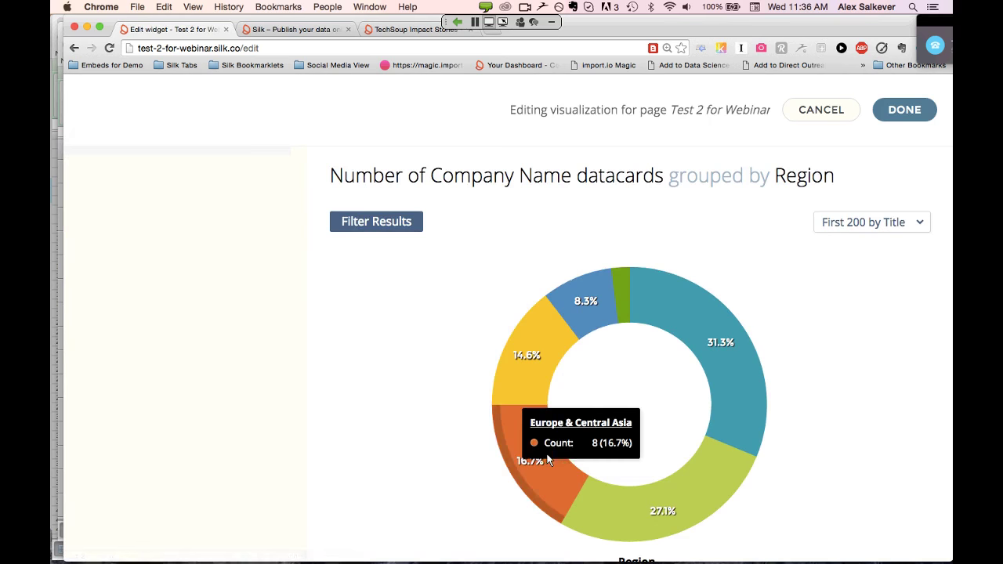
mouse_move(497, 385)
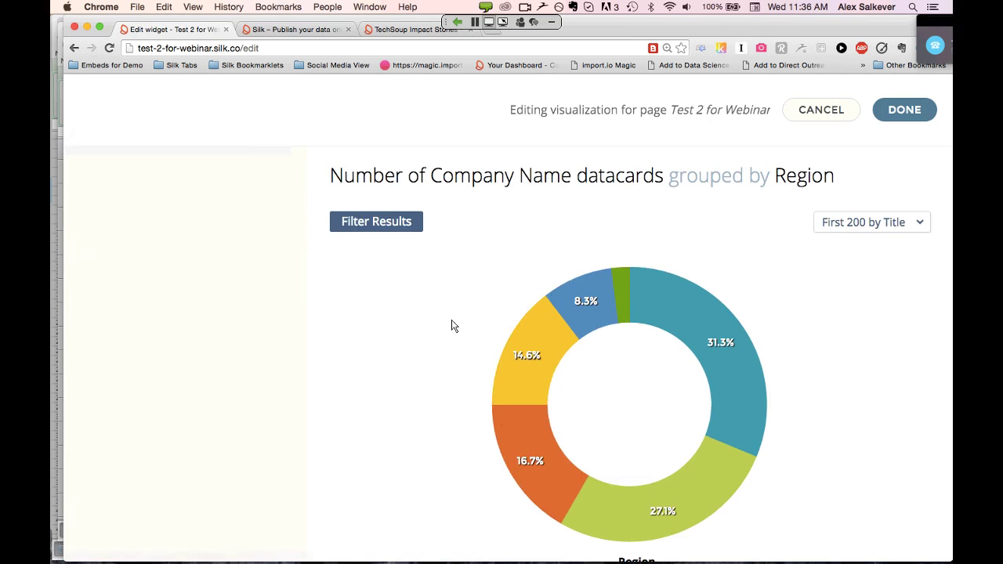
scroll(452, 327, down, 2)
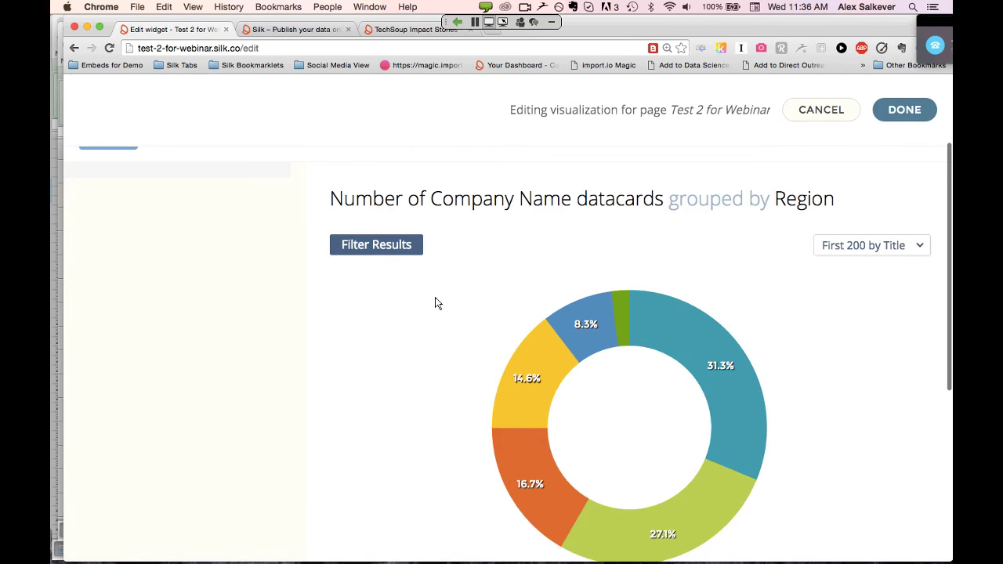
click(387, 254)
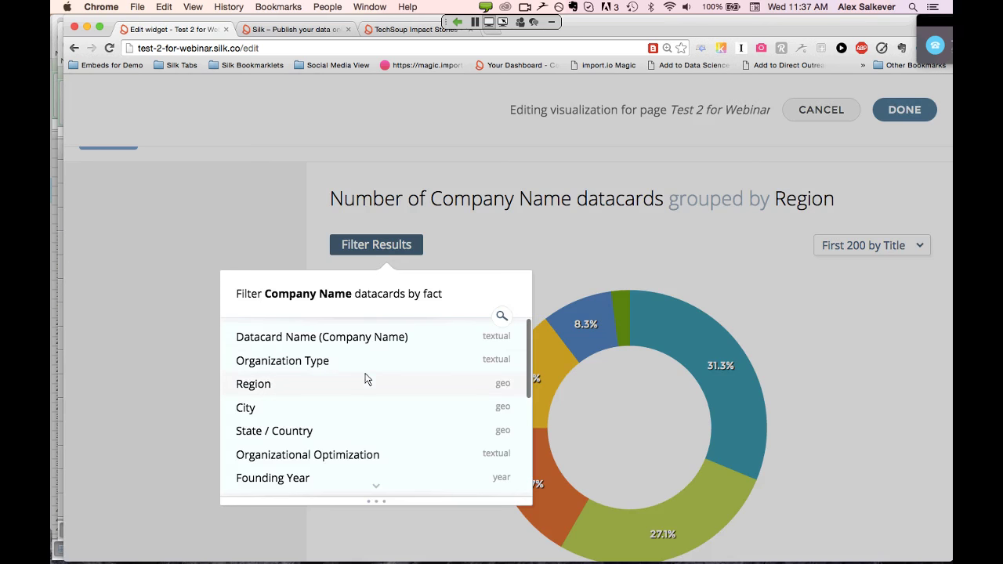
scroll(390, 426, down, 3)
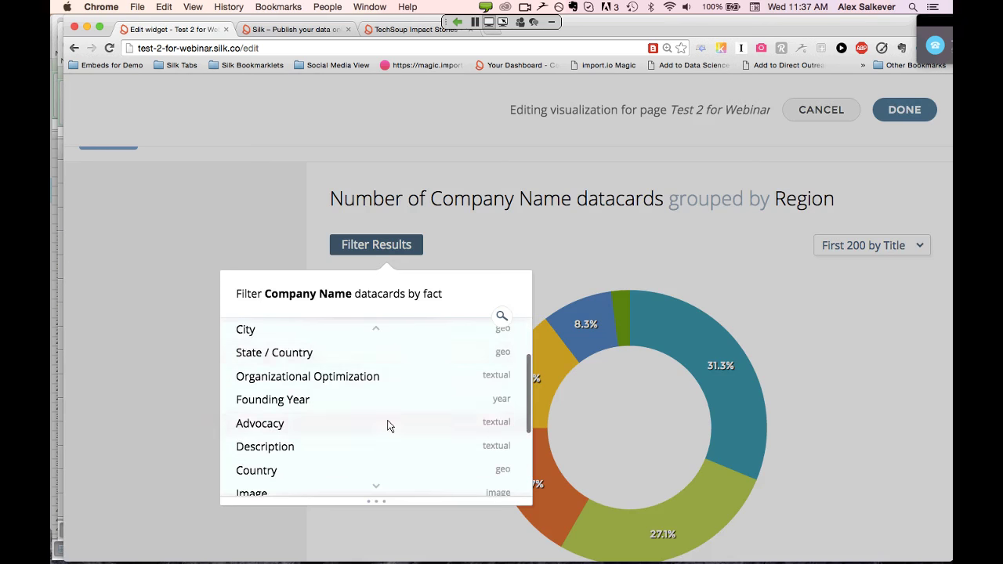
scroll(387, 425, down, 3)
click(331, 436)
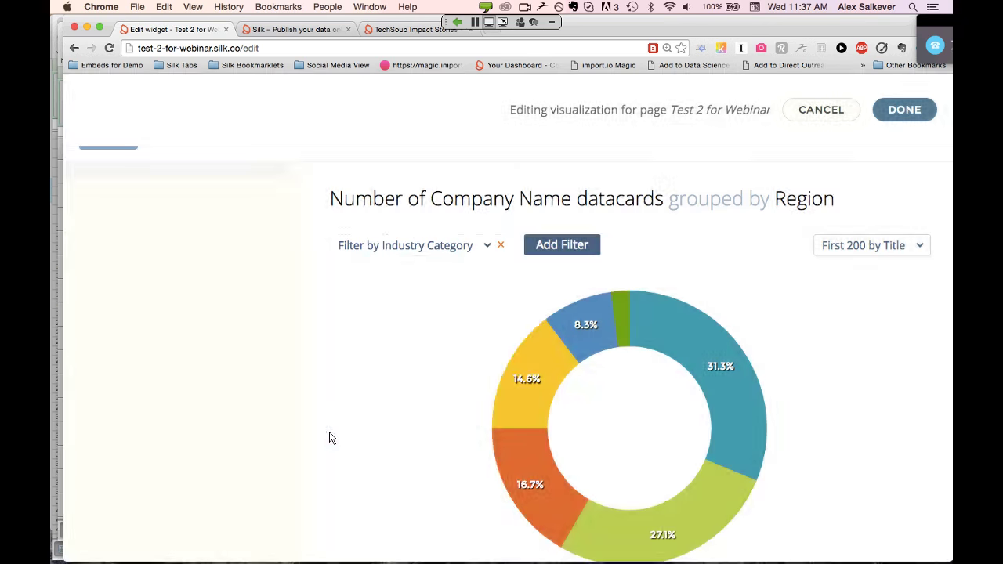
click(851, 320)
scroll(851, 319, down, 1)
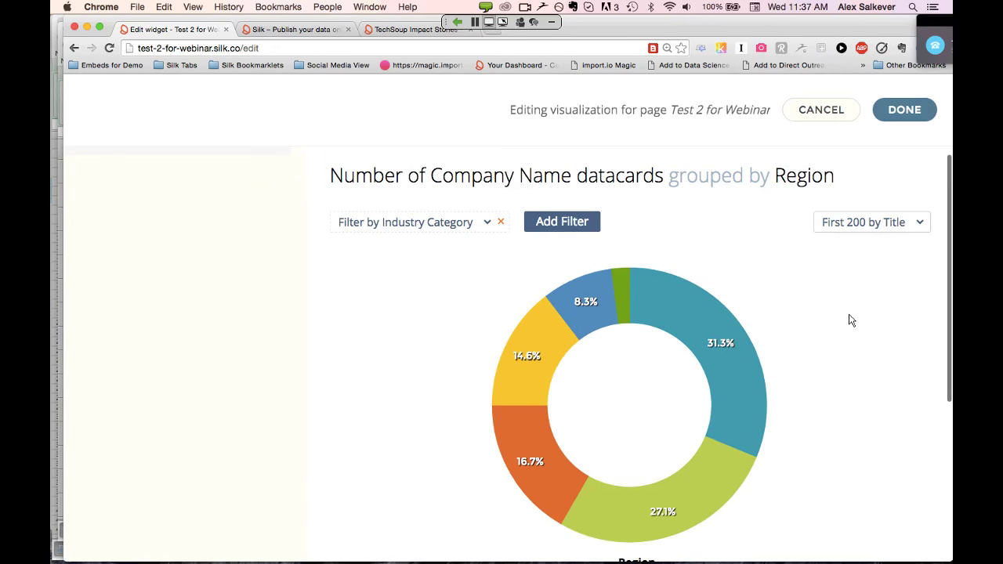
Delete the 'Filter by Industry Category' filter from the donut chart and save the page
click(897, 110)
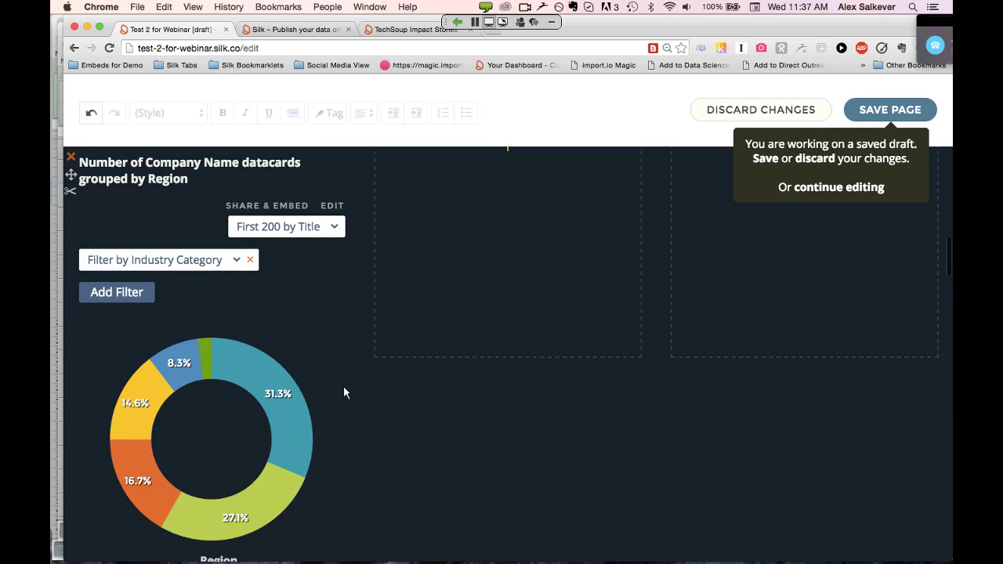
scroll(303, 346, down, 3)
scroll(304, 351, up, 4)
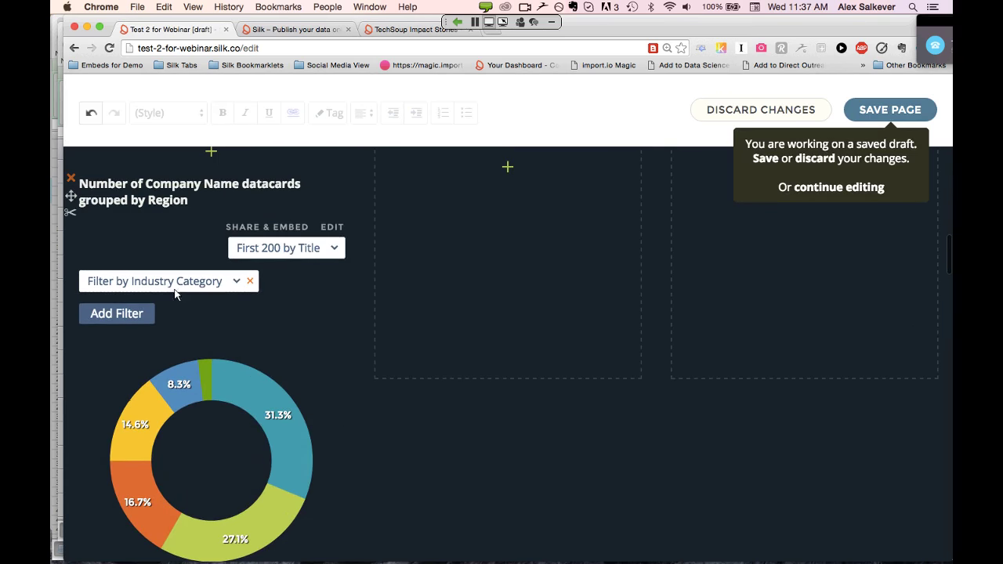
scroll(277, 315, down, 2)
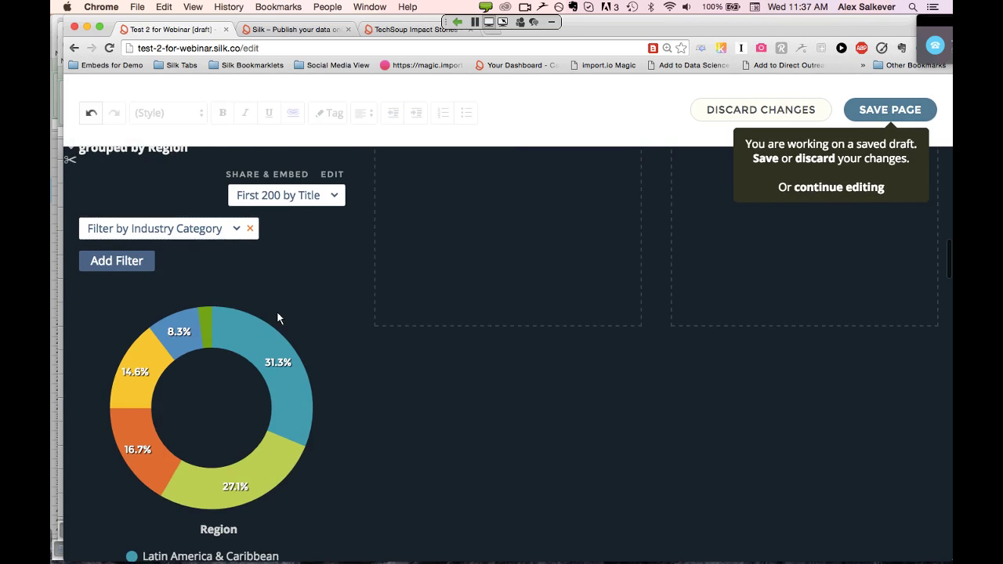
scroll(220, 255, up, 1)
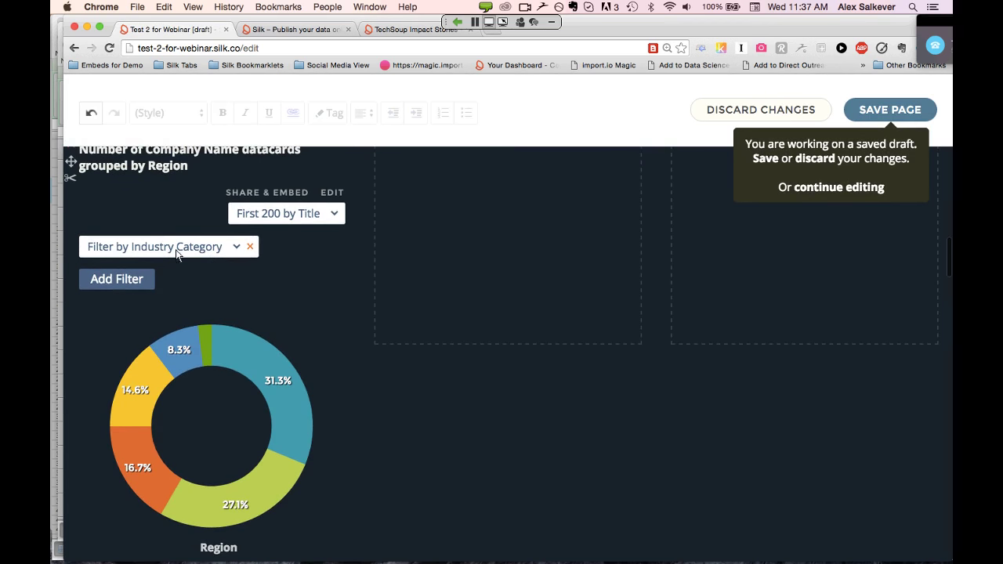
click(250, 247)
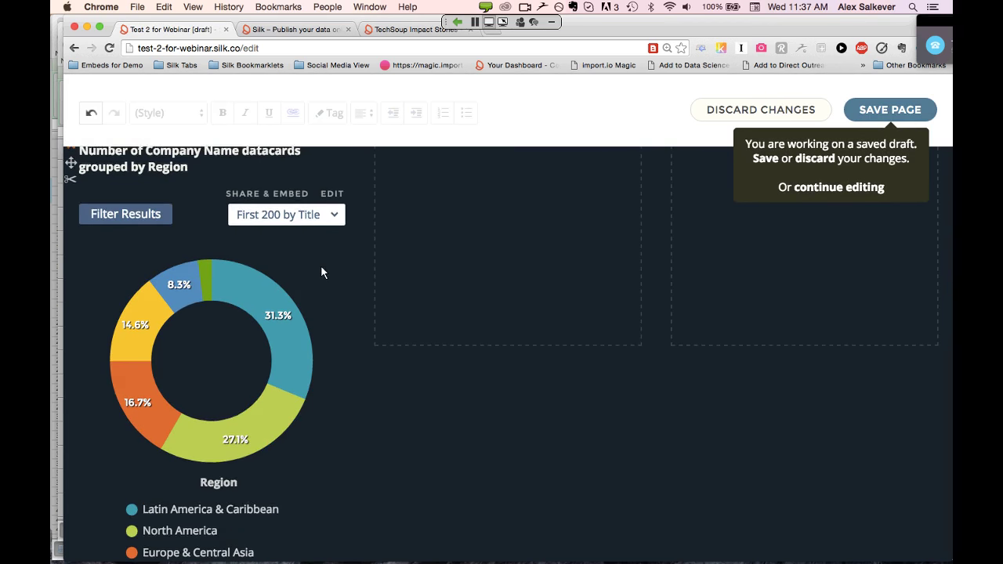
scroll(321, 272, up, 2)
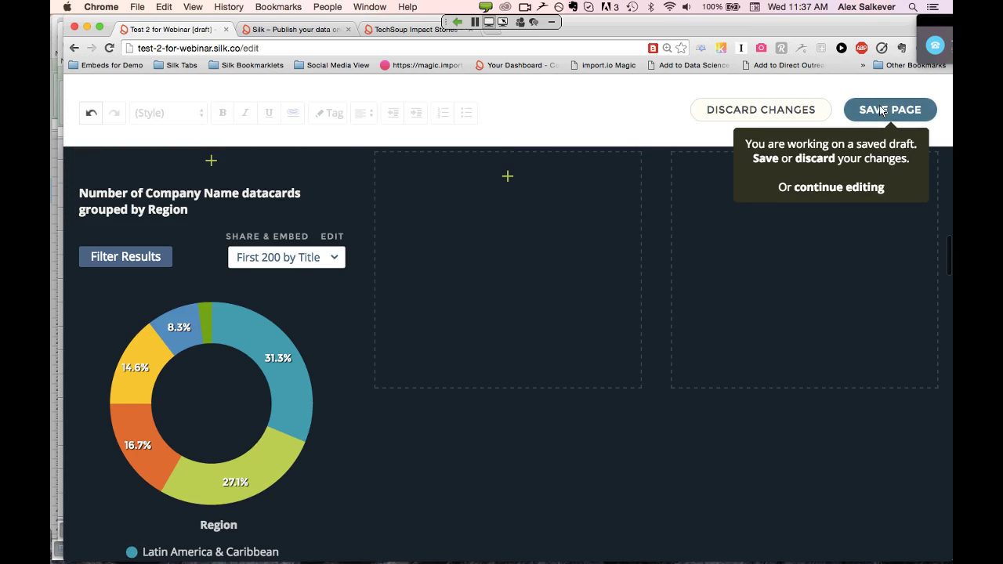
click(879, 106)
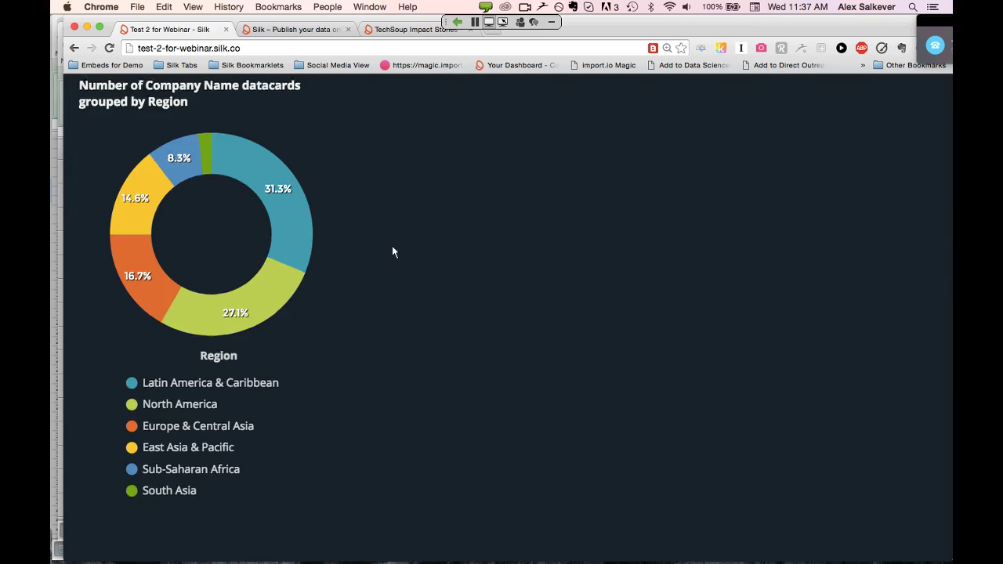
Put the homepage back into edit mode and scroll down to the dark donut-chart section
scroll(392, 248, up, 4)
scroll(295, 332, down, 2)
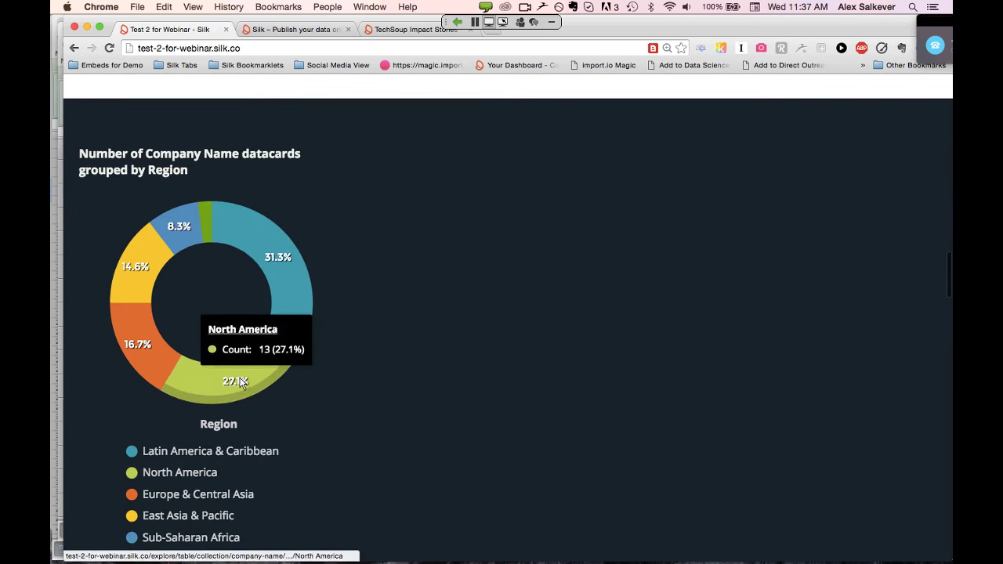
mouse_move(313, 298)
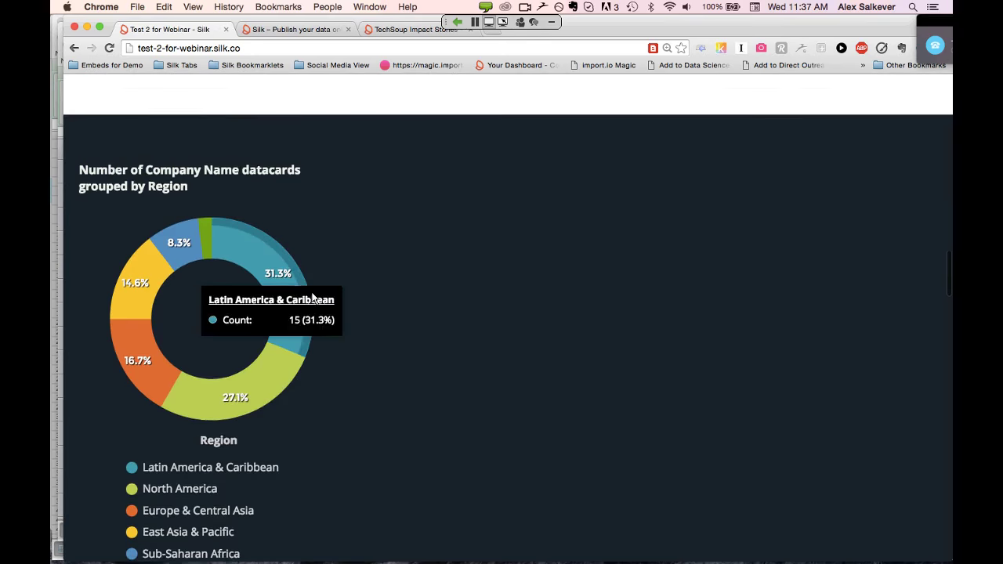
scroll(312, 295, up, 3)
scroll(312, 298, up, 20)
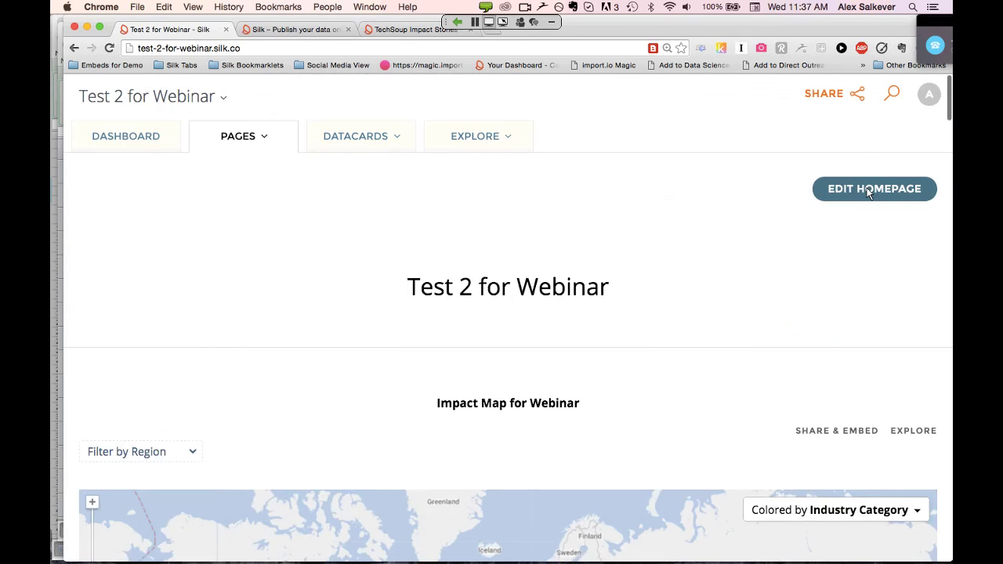
click(869, 191)
scroll(659, 309, down, 5)
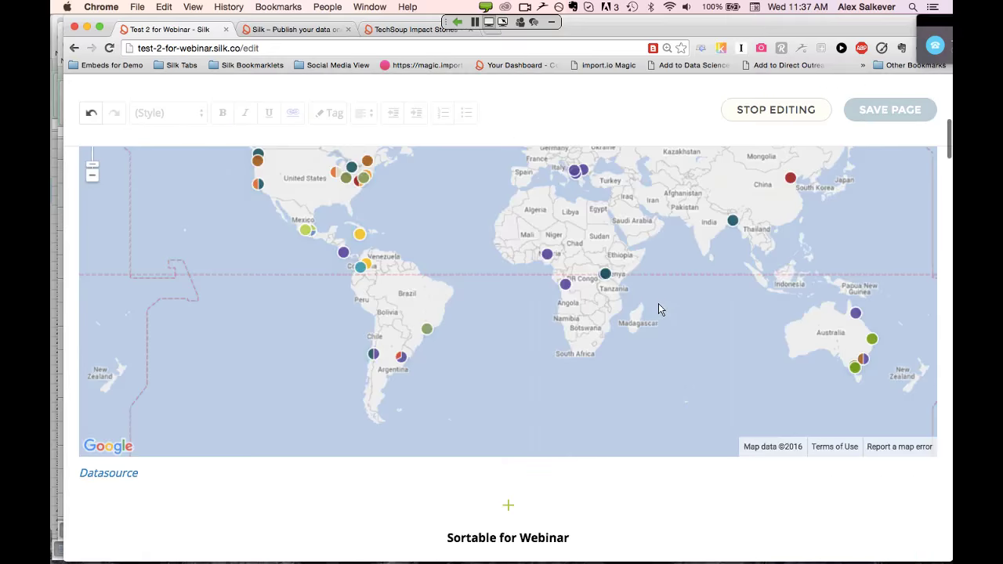
scroll(659, 309, down, 15)
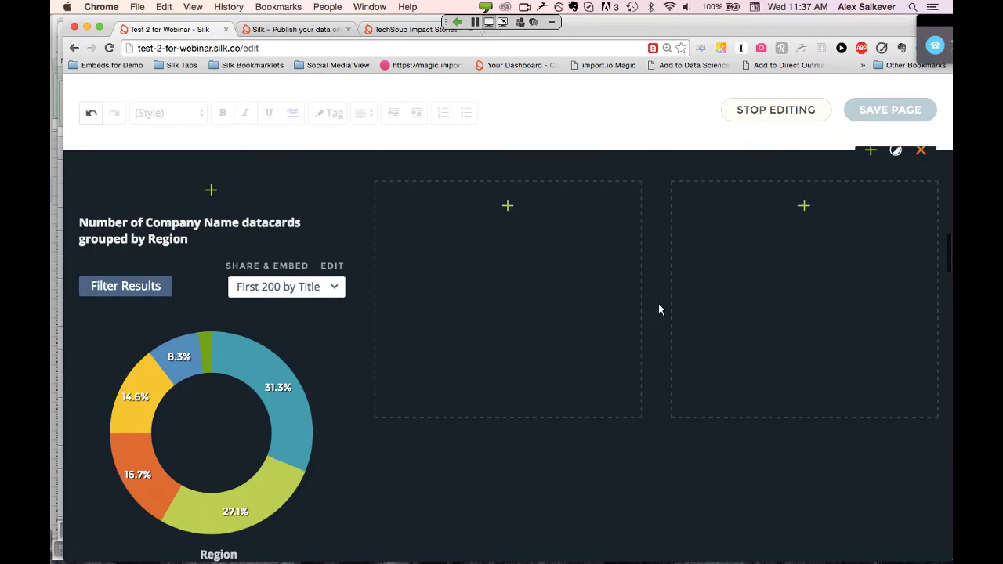
scroll(658, 310, down, 3)
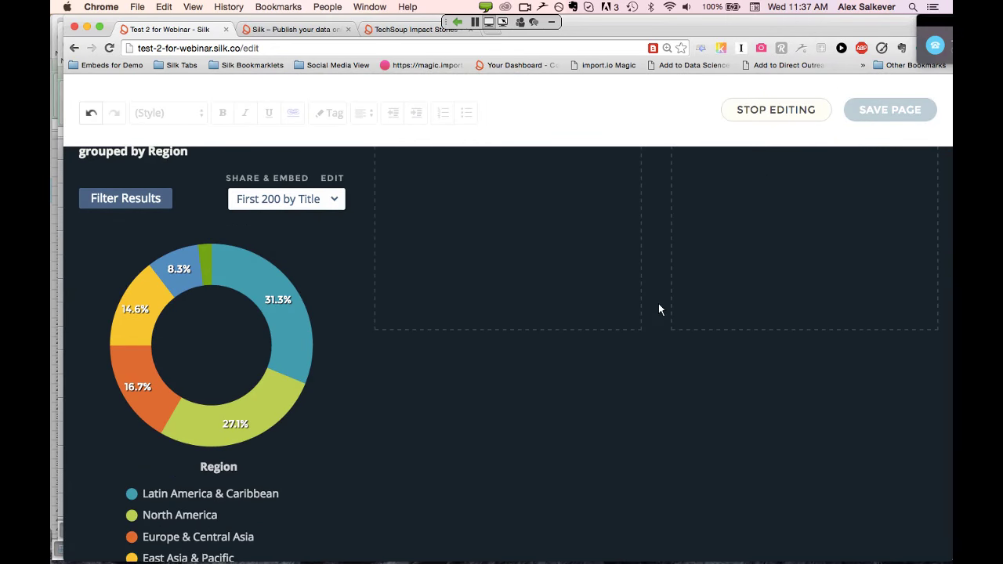
scroll(659, 309, down, 1)
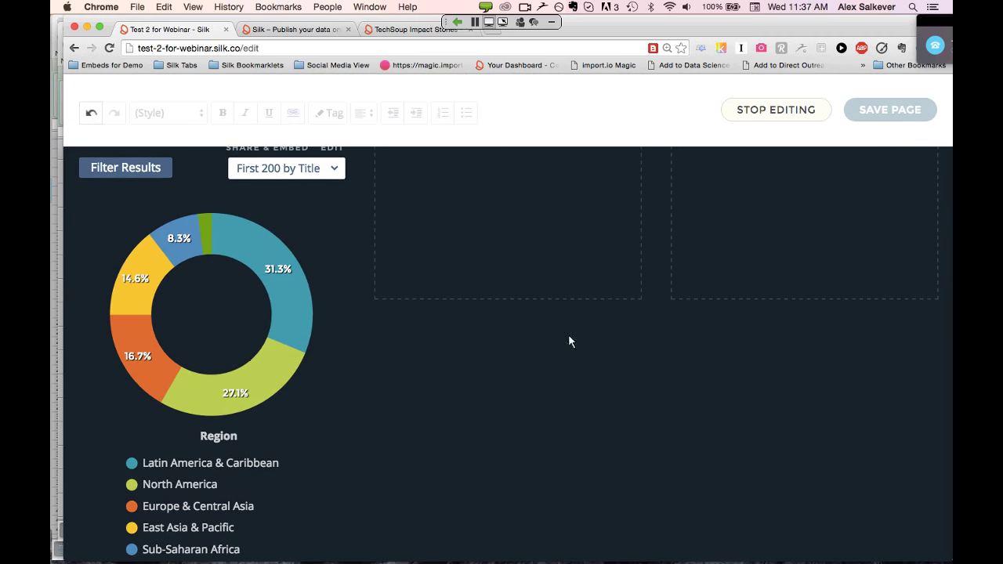
mouse_move(295, 348)
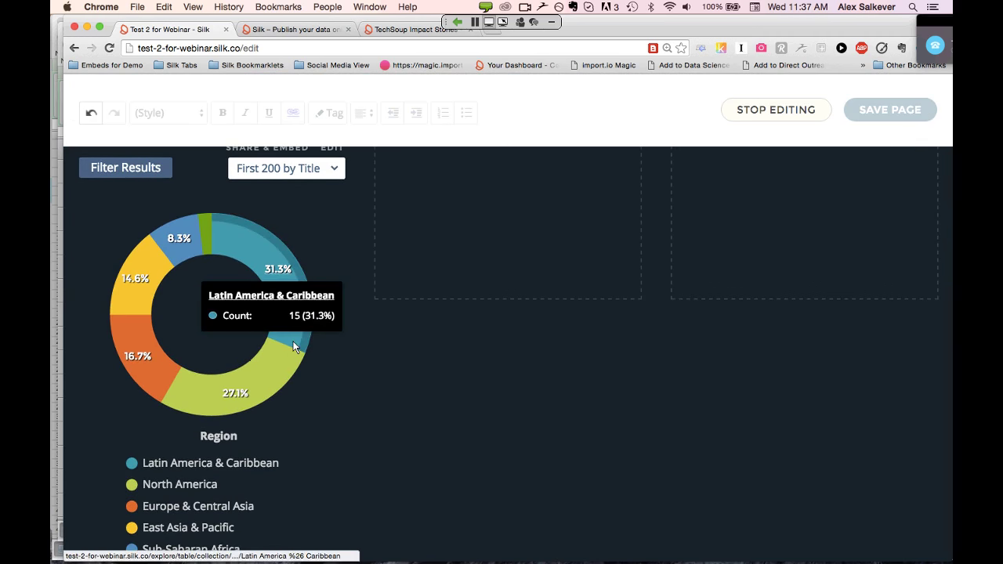
scroll(294, 346, down, 2)
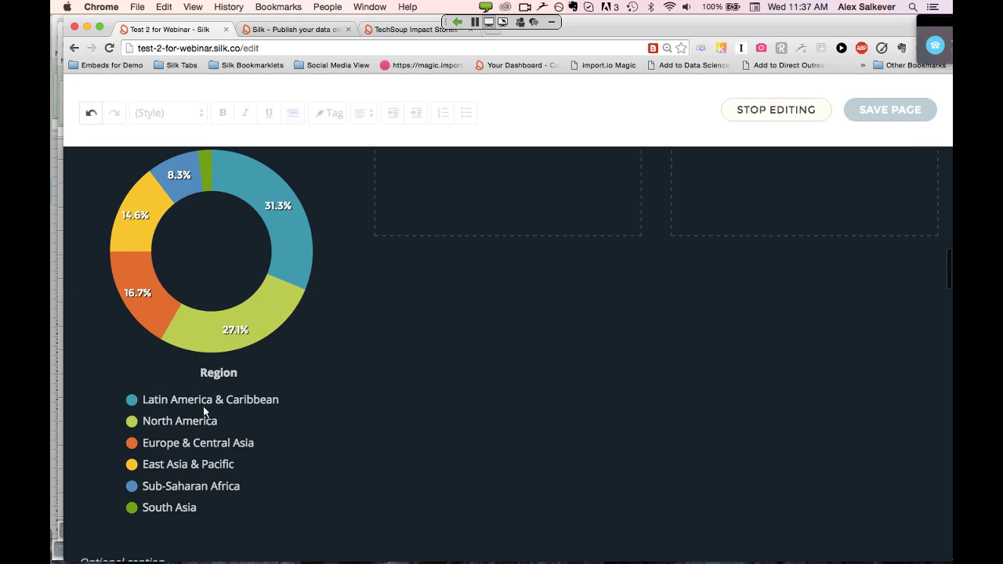
scroll(437, 390, up, 5)
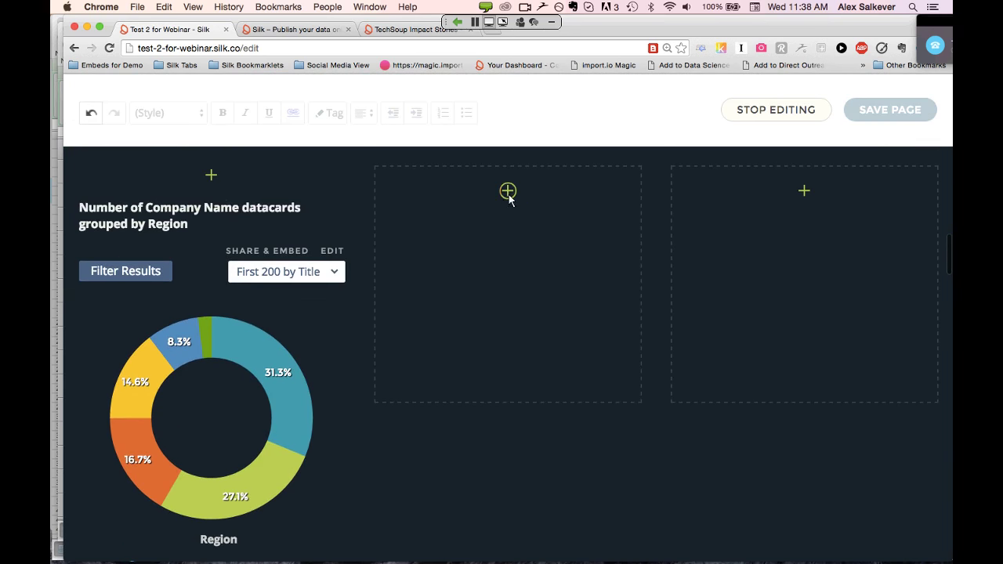
Insert a donut chart in the empty placeholder and change its Distribution from Region to Country
click(509, 194)
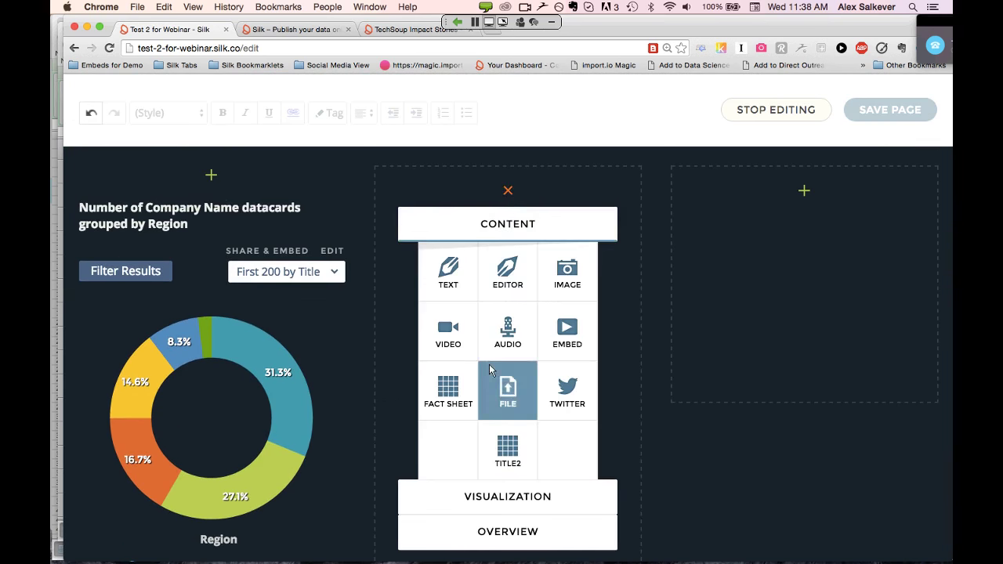
click(511, 499)
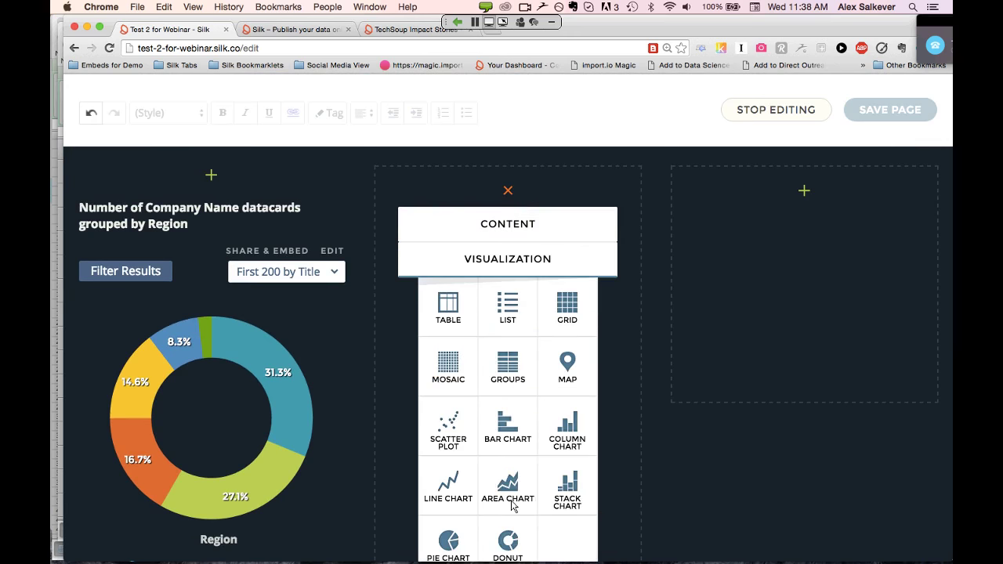
click(511, 541)
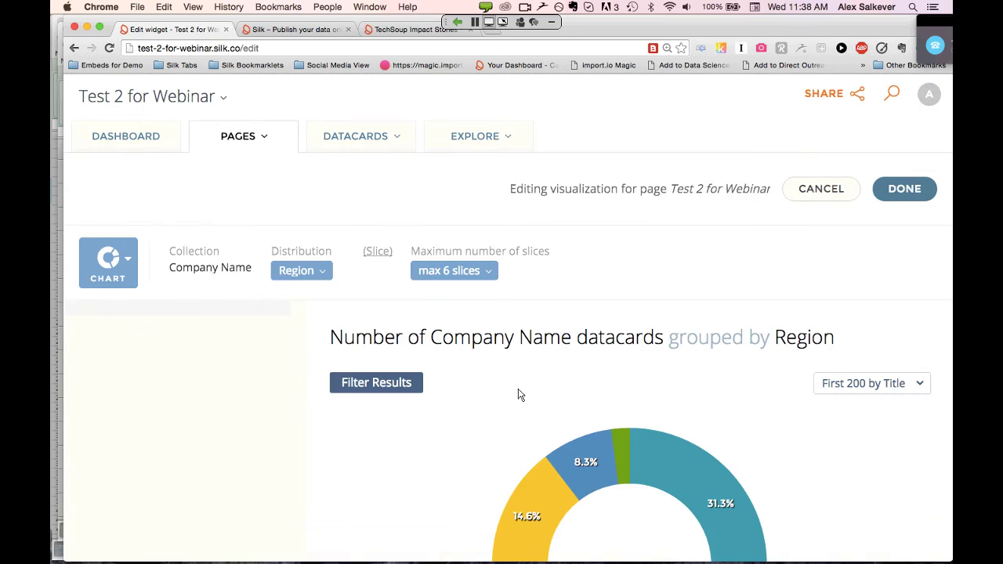
click(320, 272)
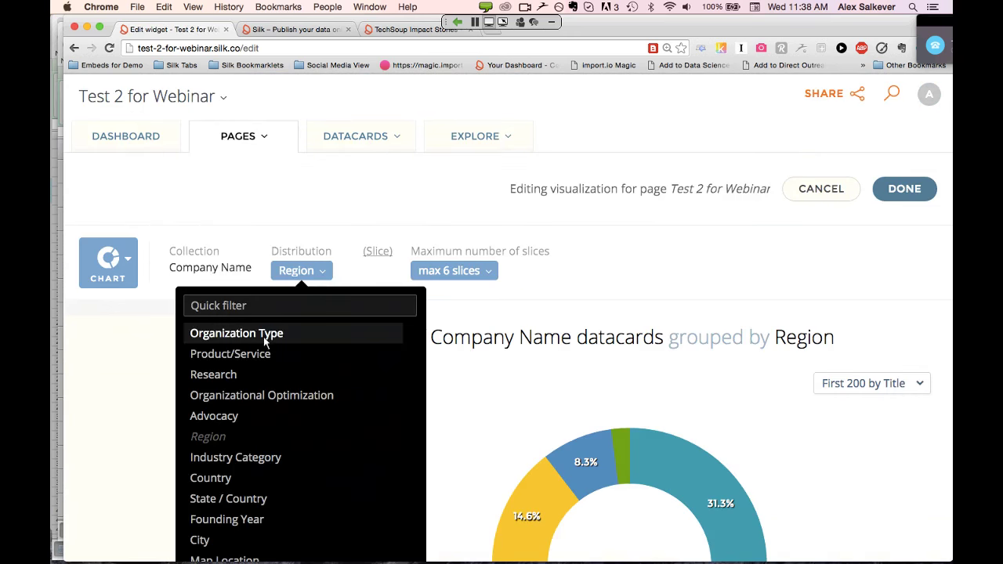
scroll(311, 442, down, 1)
click(234, 439)
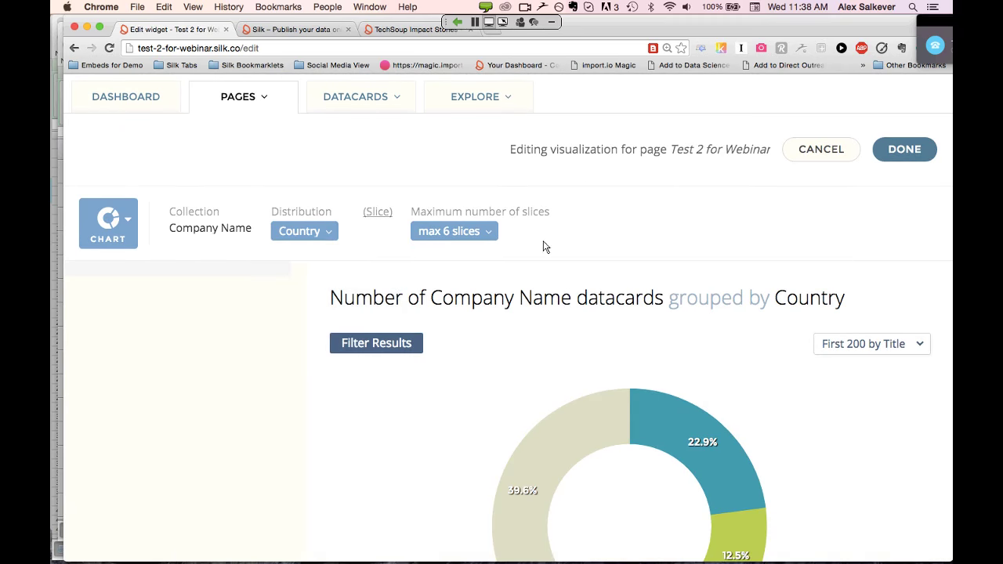
scroll(621, 281, down, 4)
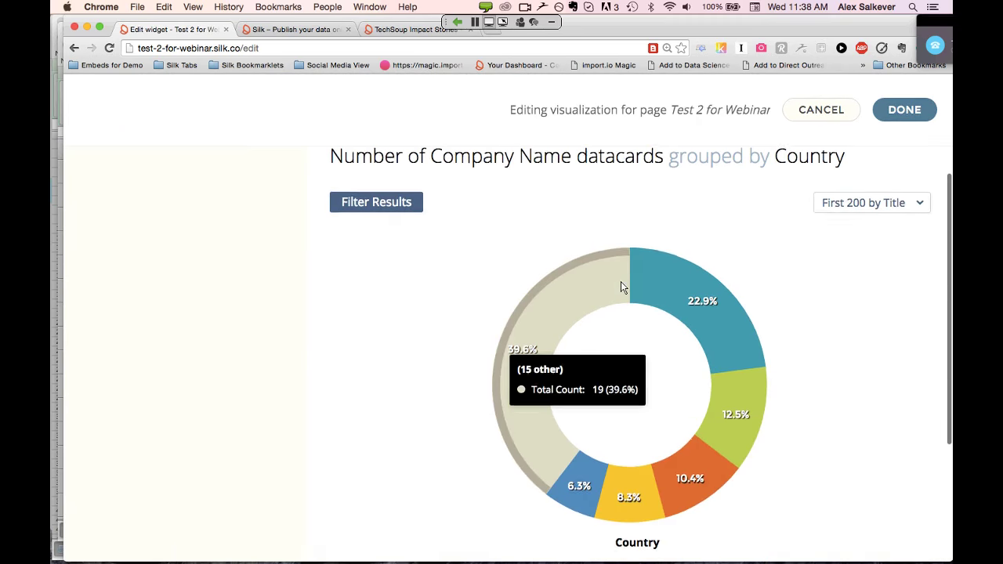
scroll(516, 227, up, 4)
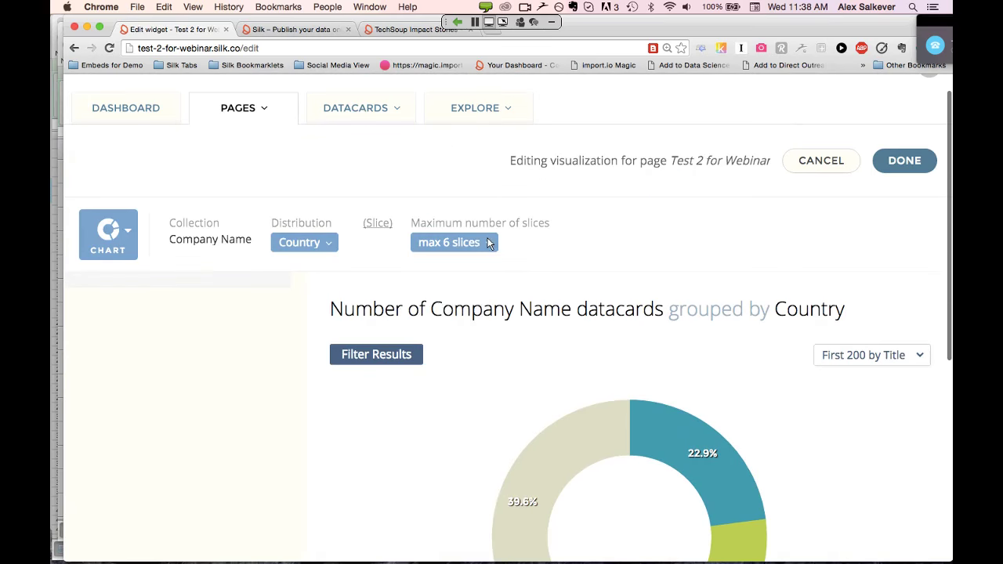
click(488, 246)
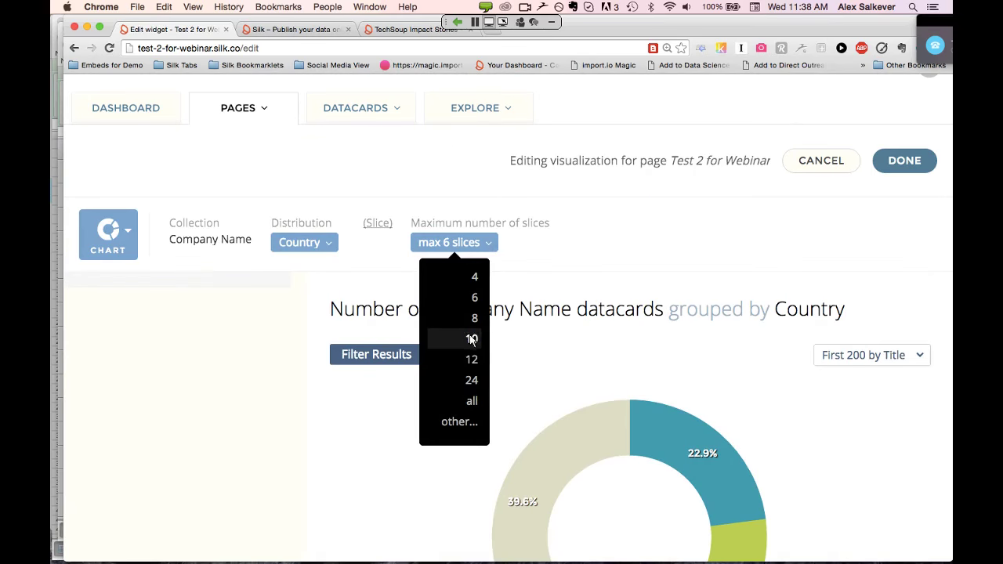
Change the donut chart's 'max 6 slices' limit to 'all' and review the country slices
click(471, 403)
scroll(551, 379, down, 5)
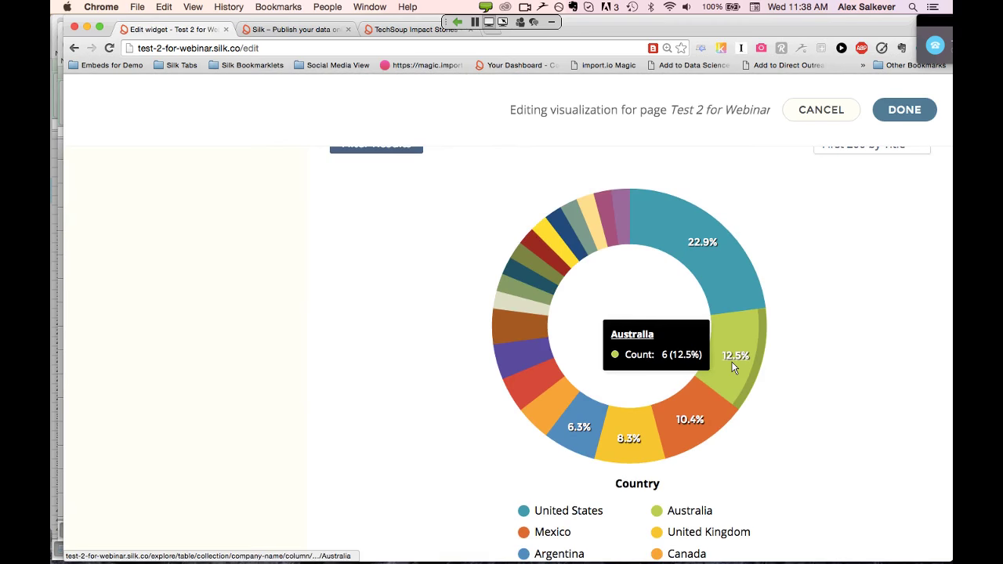
scroll(733, 367, down, 3)
scroll(733, 367, down, 4)
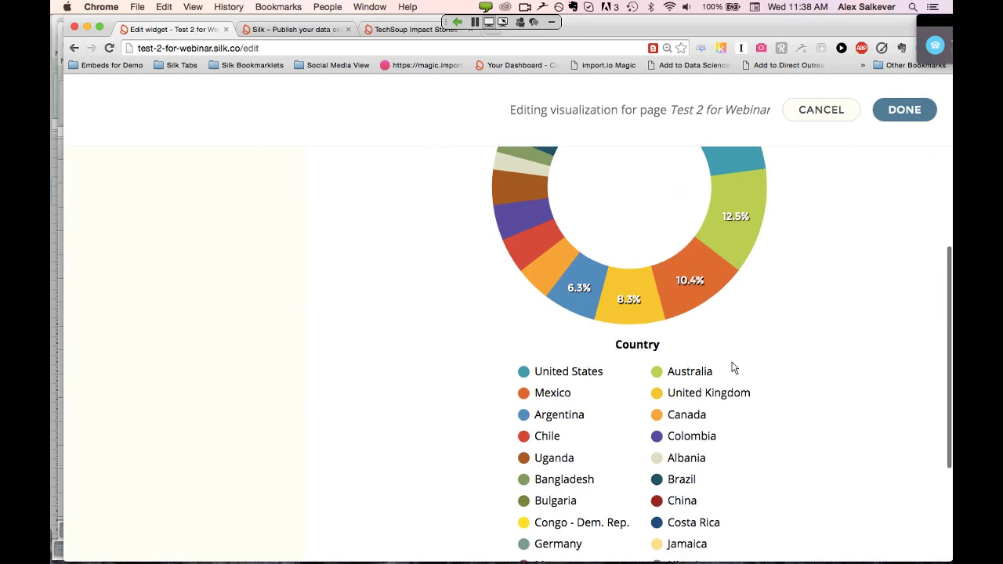
scroll(733, 367, up, 1)
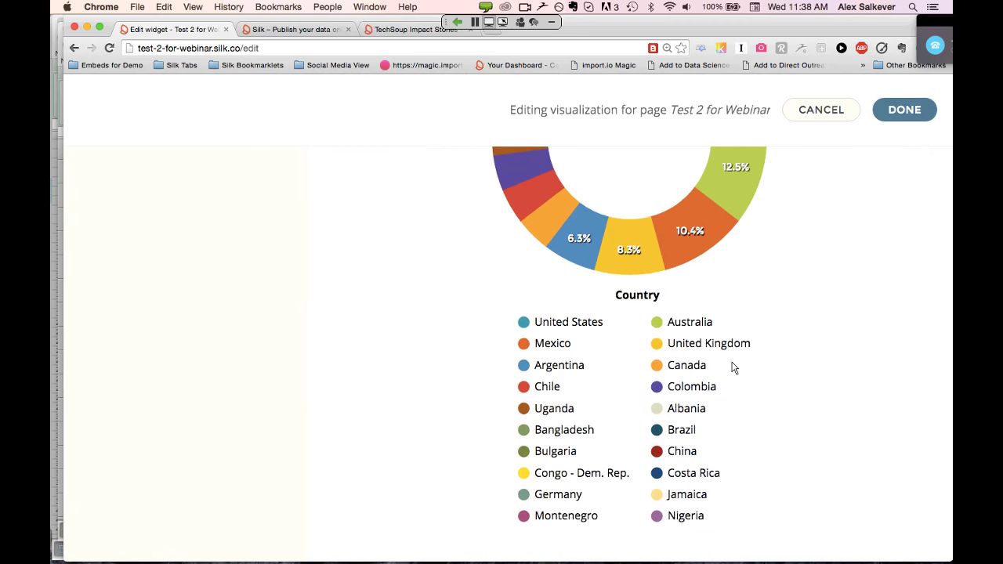
scroll(733, 367, up, 4)
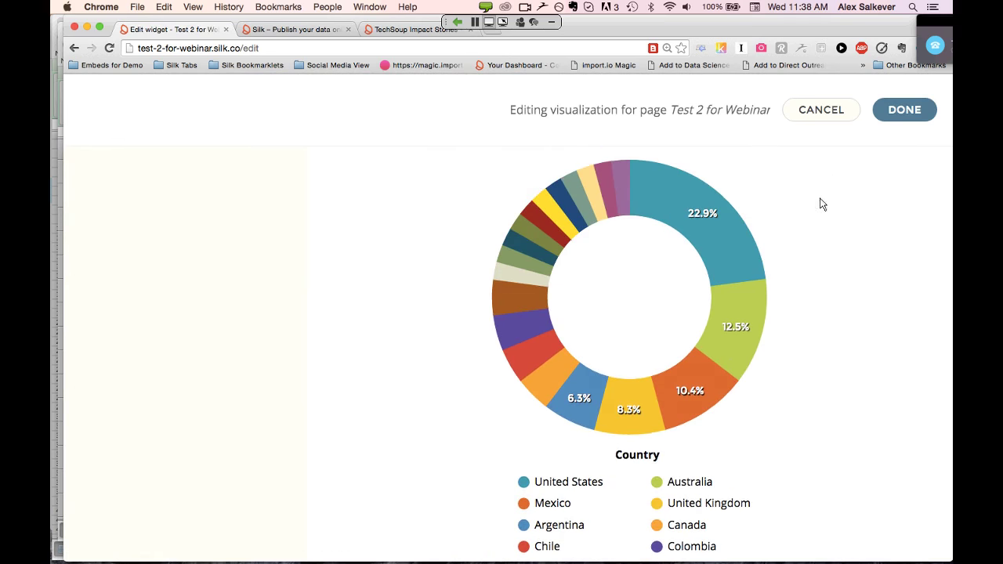
scroll(811, 195, up, 7)
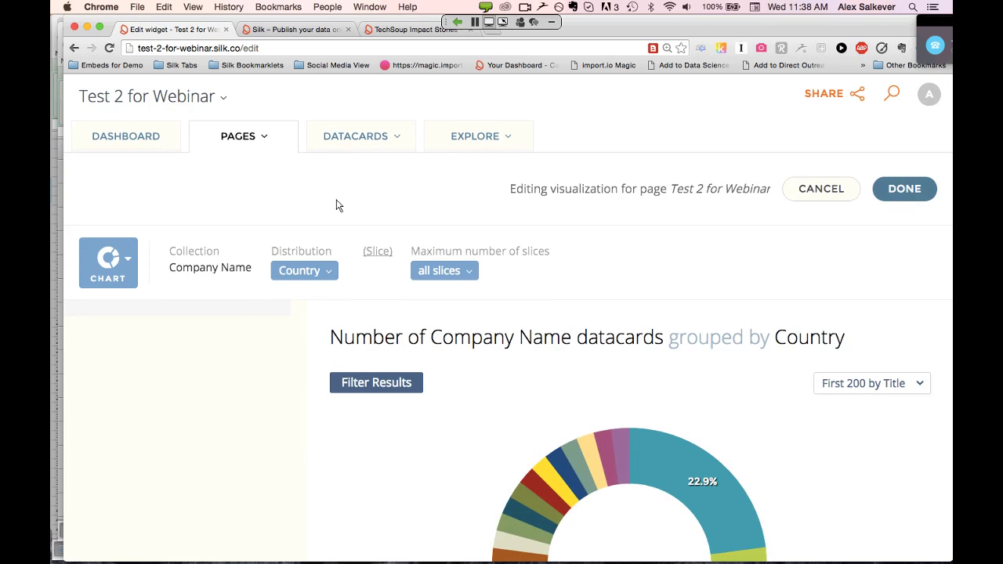
scroll(364, 197, down, 1)
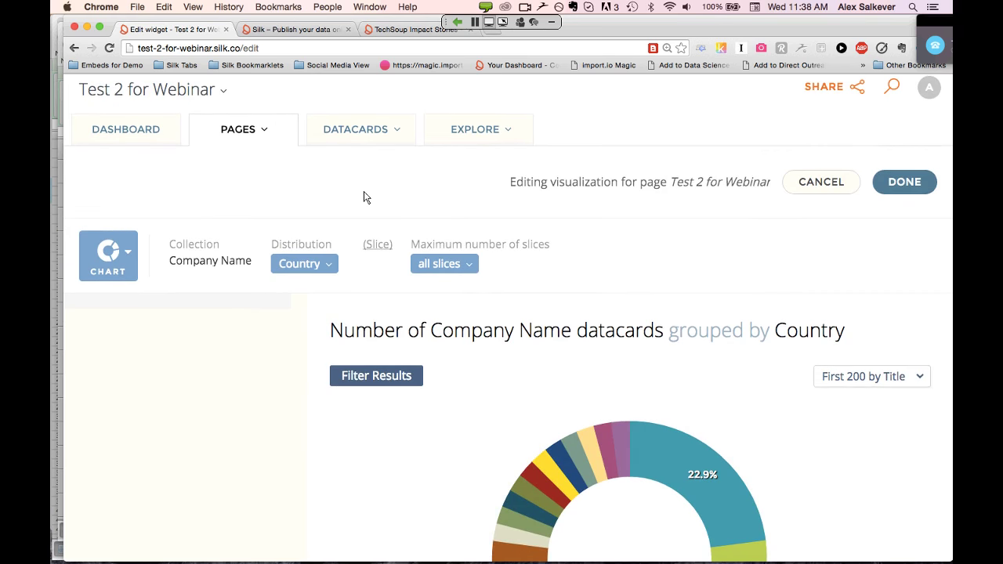
Switch the Country chart to BARS and review all 20 country bars, led by United States
click(504, 130)
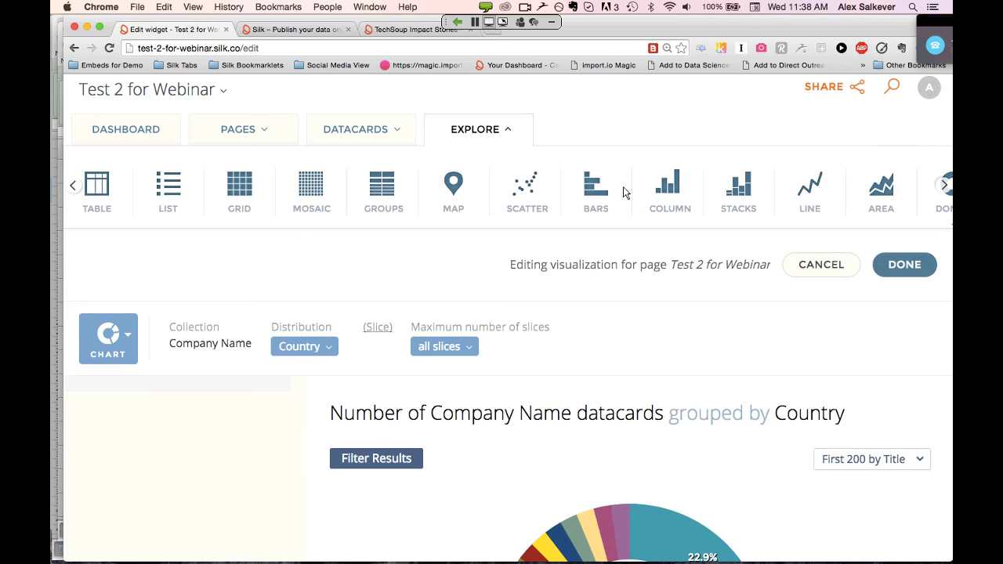
click(590, 192)
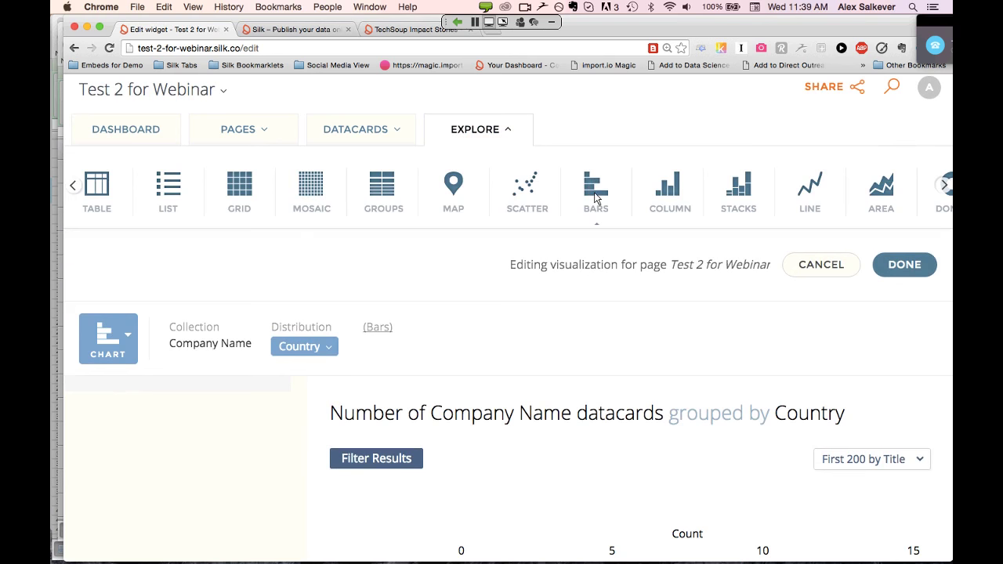
scroll(594, 190, right, 1)
scroll(594, 191, down, 1)
scroll(516, 312, down, 5)
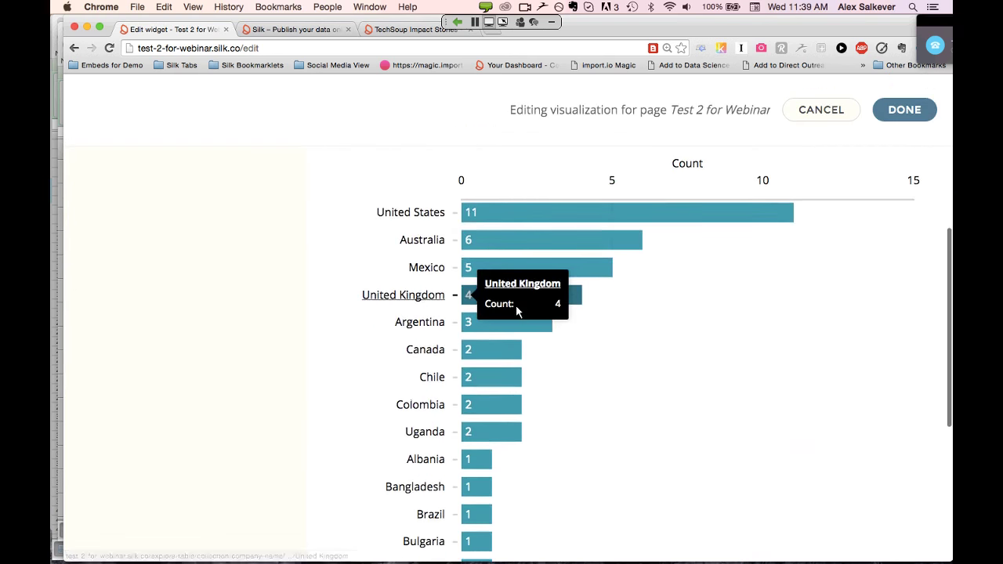
scroll(516, 312, down, 1)
scroll(516, 312, up, 1)
scroll(516, 312, down, 1)
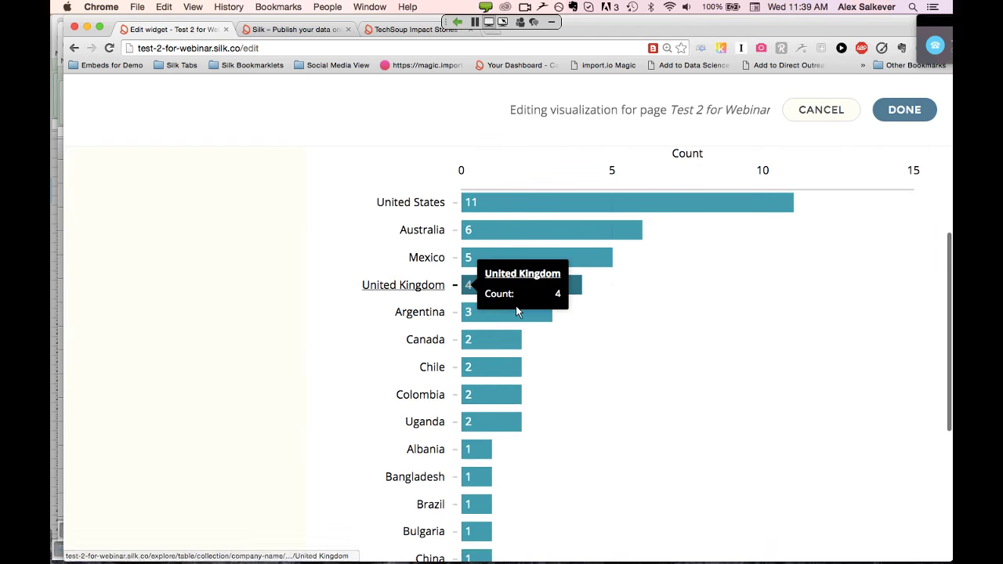
scroll(516, 312, down, 4)
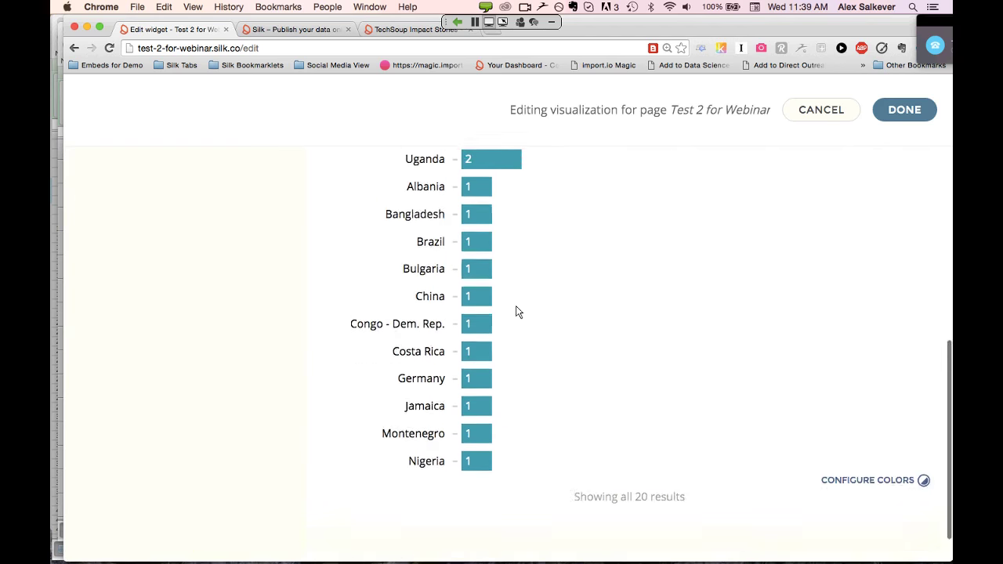
scroll(516, 312, up, 2)
scroll(516, 312, down, 1)
scroll(516, 312, up, 3)
scroll(515, 312, down, 1)
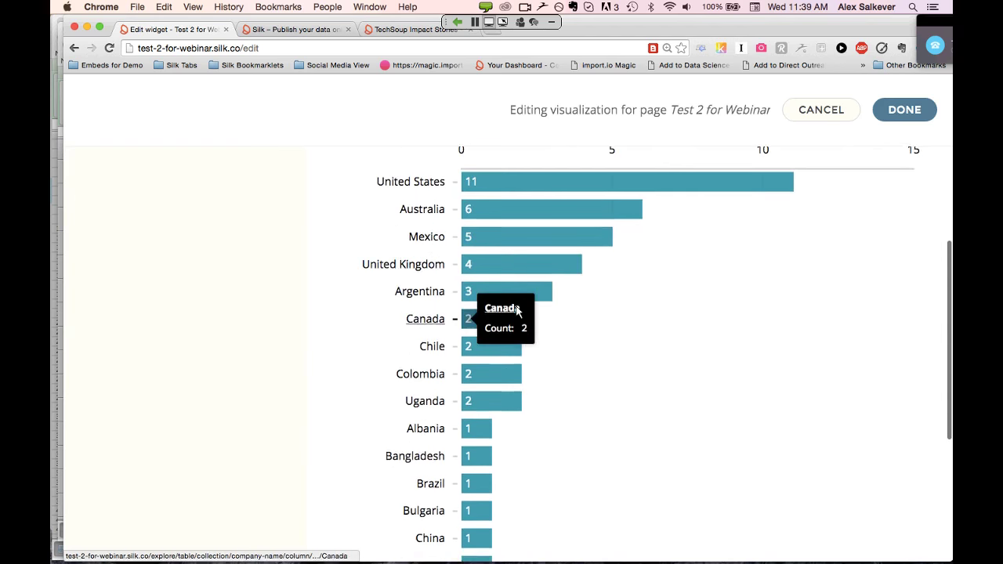
scroll(515, 312, up, 3)
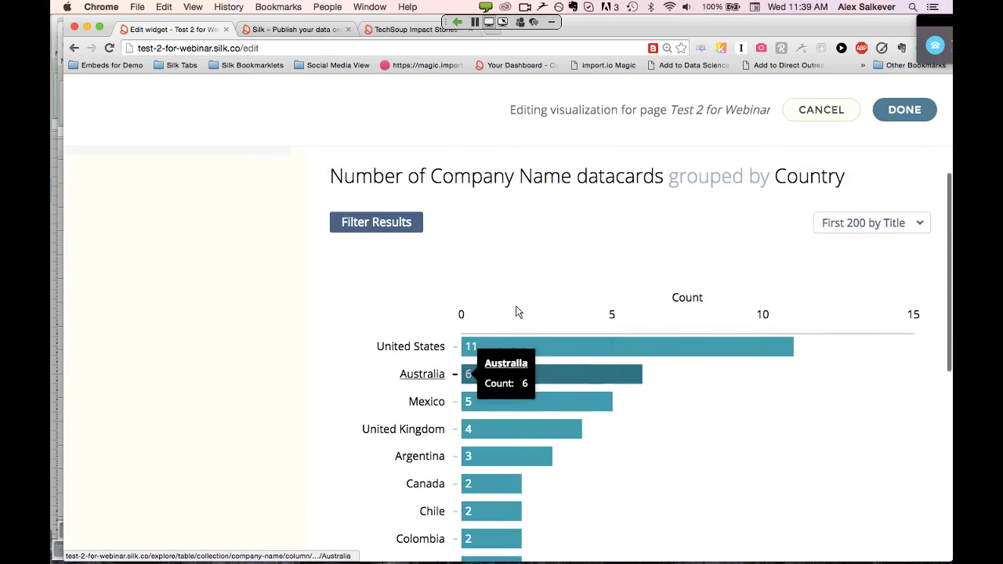
scroll(516, 312, down, 1)
scroll(516, 312, down, 3)
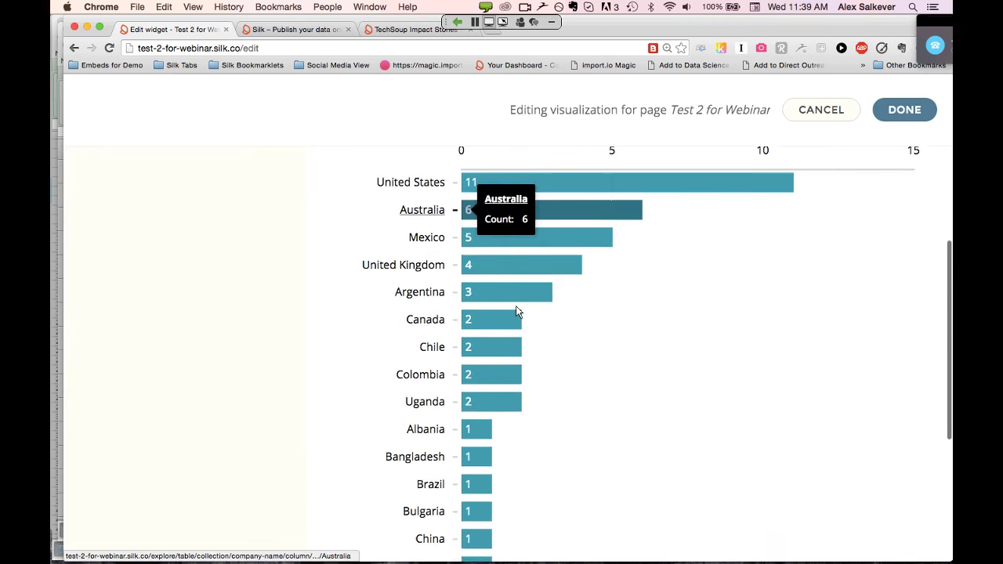
scroll(516, 312, down, 3)
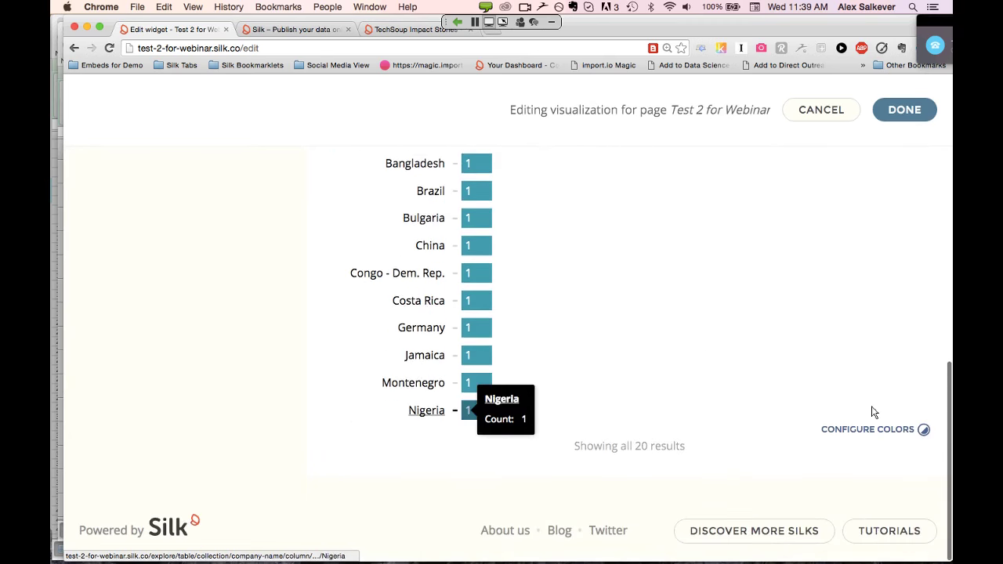
scroll(739, 327, up, 10)
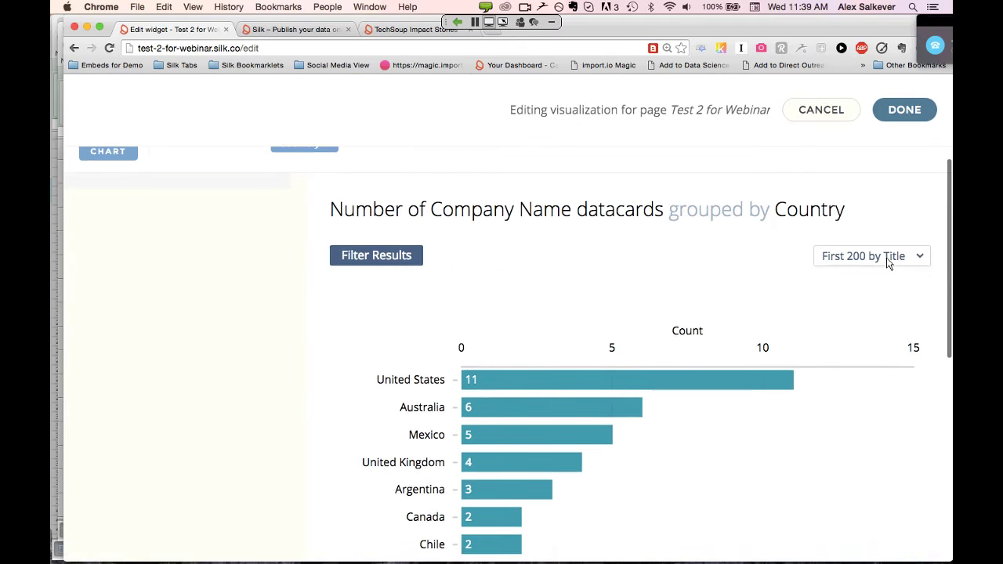
Change the maximum number of datacards from 200 to 10, sorted by Title
click(889, 257)
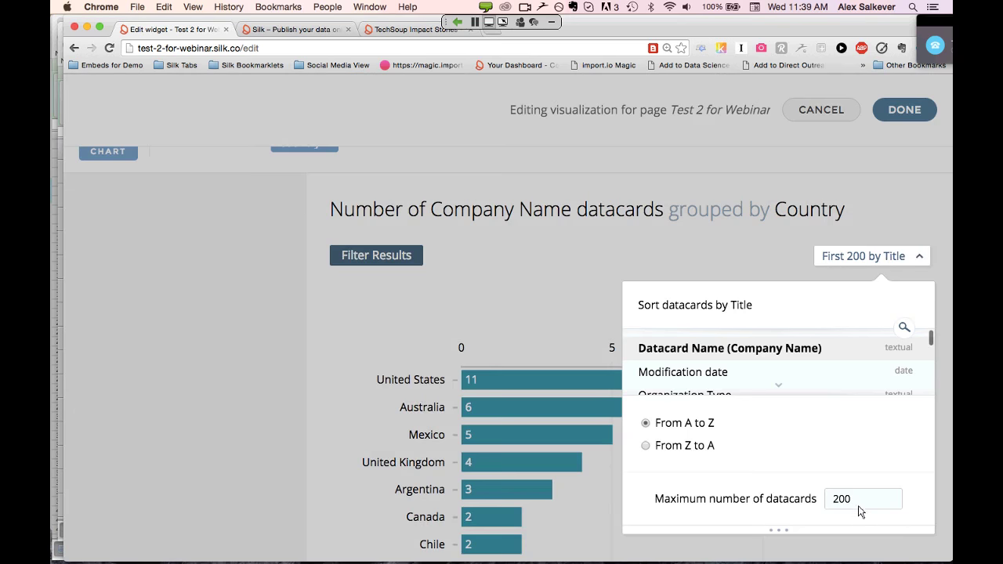
key(BackSpace)
key(BackSpace)
key(BackSpace)
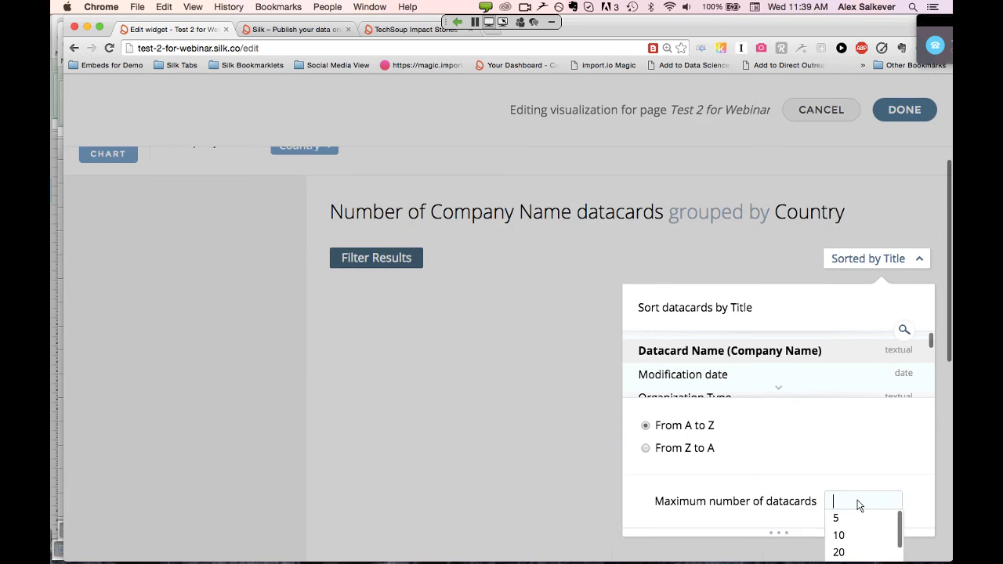
text(10)
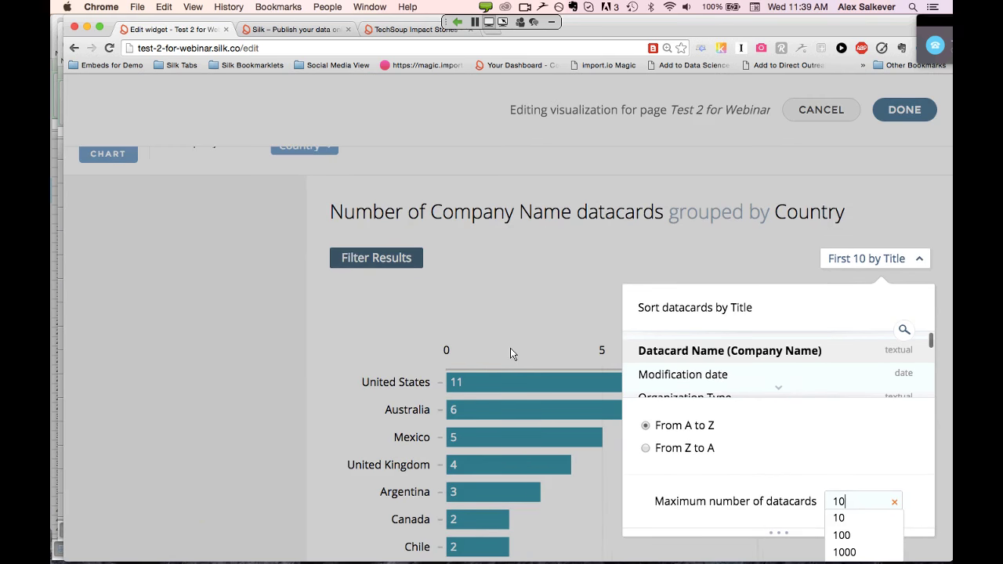
scroll(510, 348, up, 3)
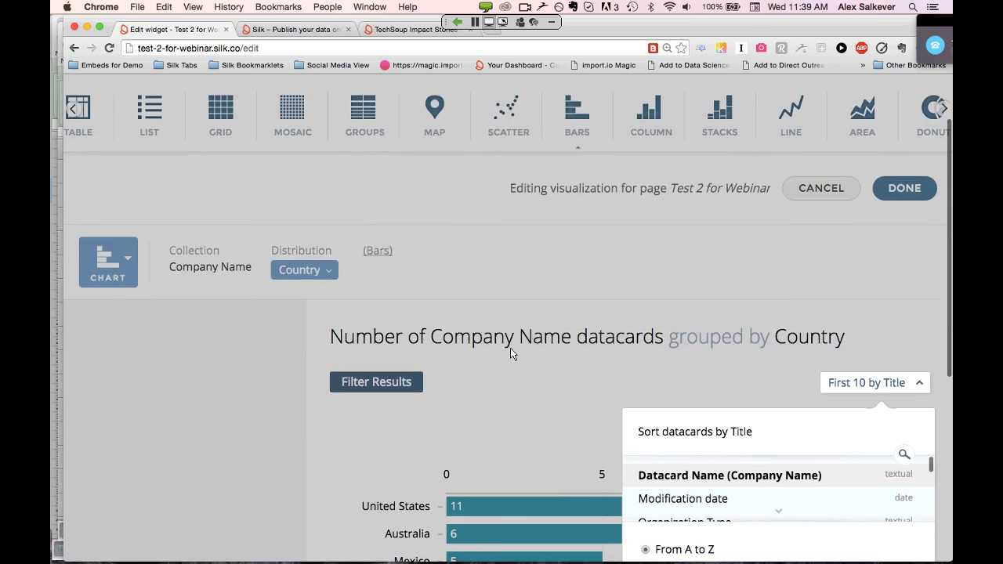
scroll(511, 349, down, 1)
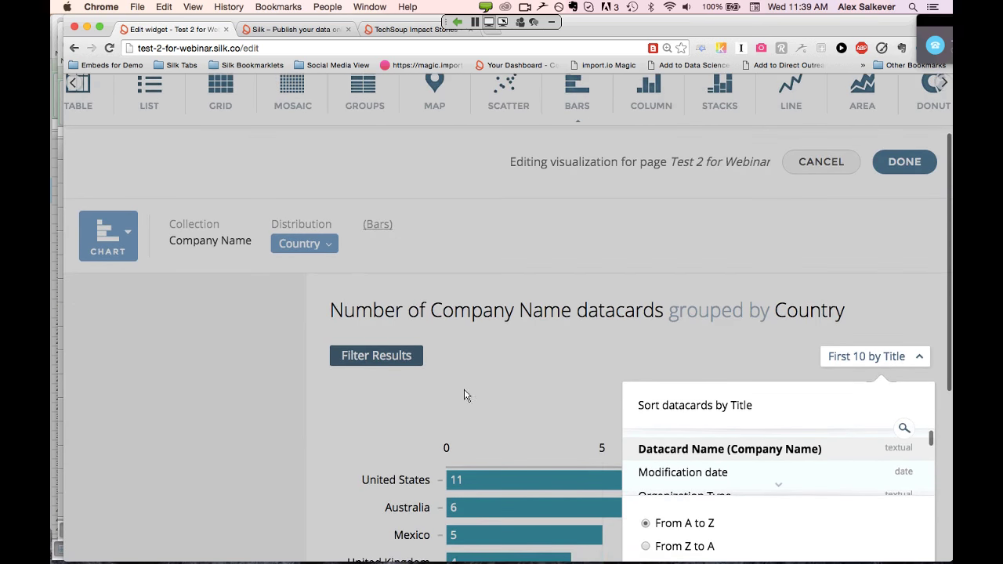
scroll(538, 386, down, 3)
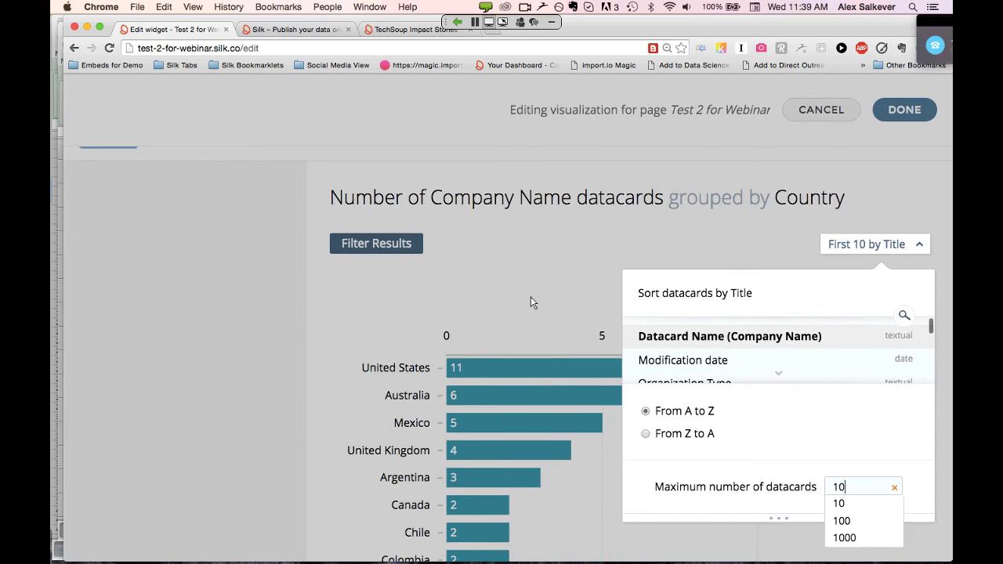
scroll(539, 295, down, 2)
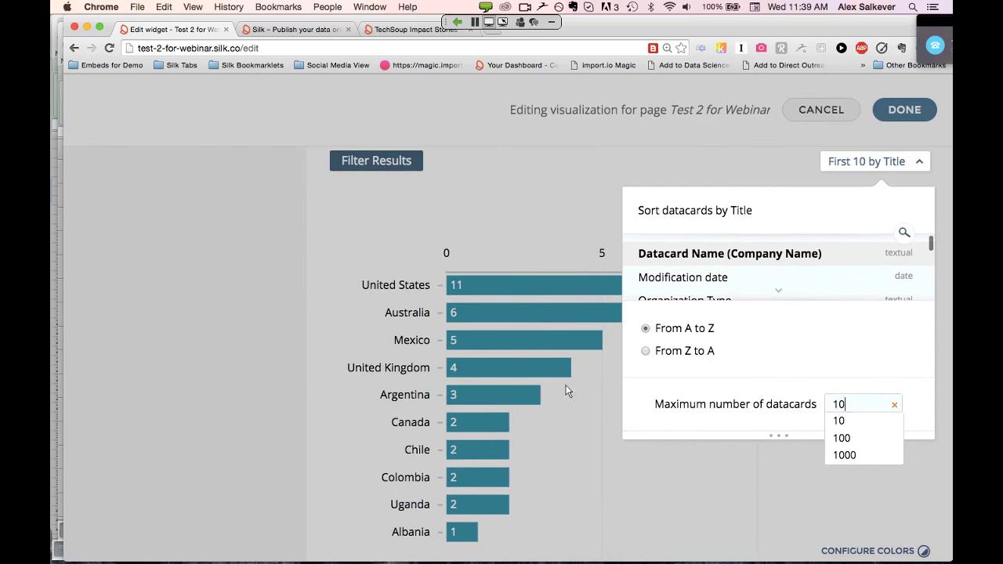
click(594, 424)
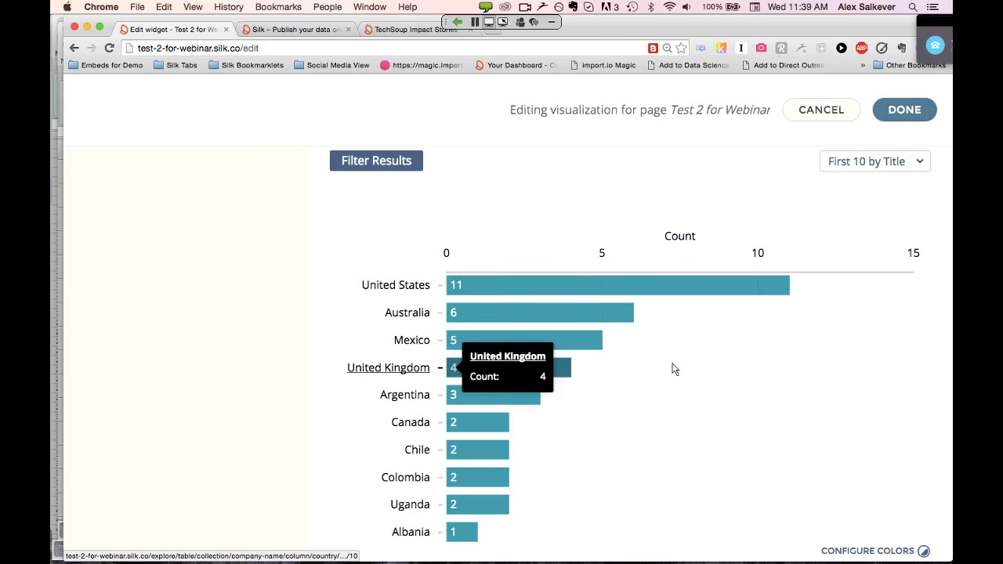
scroll(672, 368, down, 2)
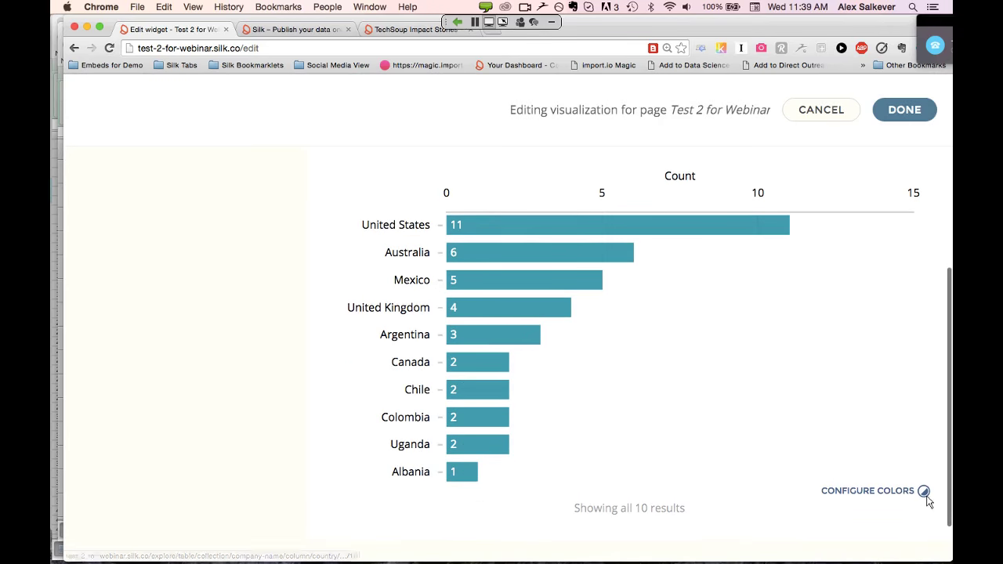
Color the bars: United States orange, Australia blue, Mexico red, United Kingdom orange
click(924, 491)
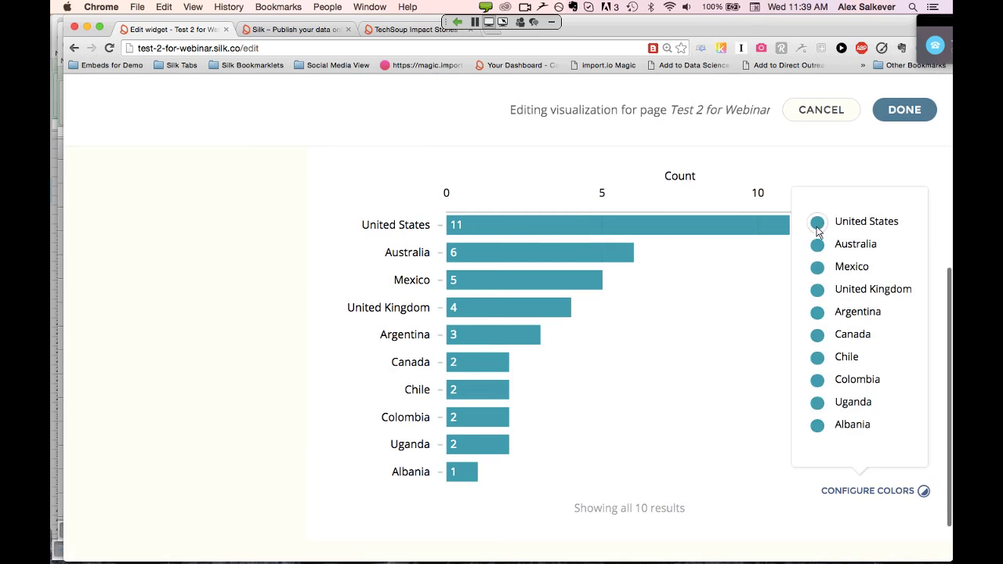
click(817, 227)
click(782, 388)
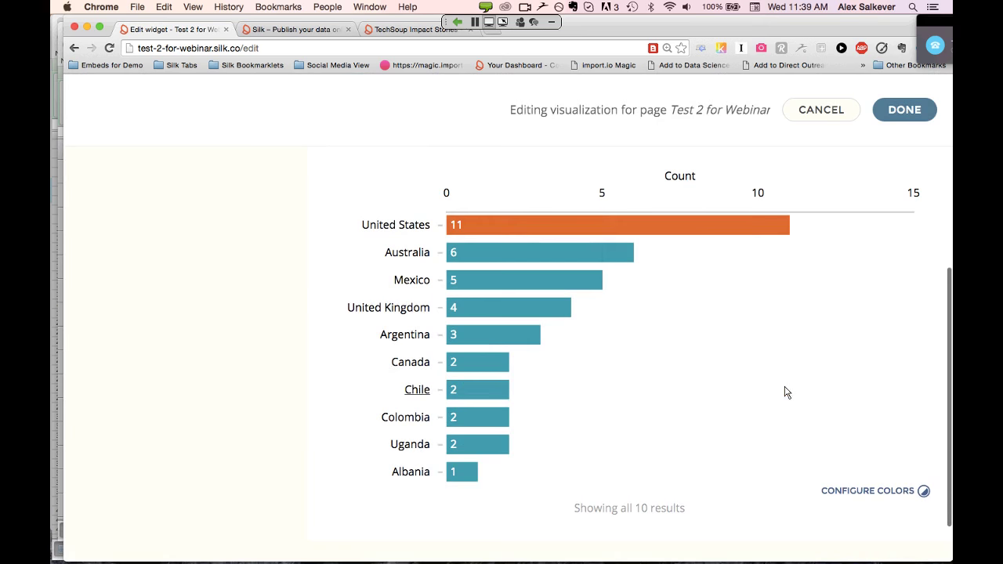
click(924, 491)
click(818, 247)
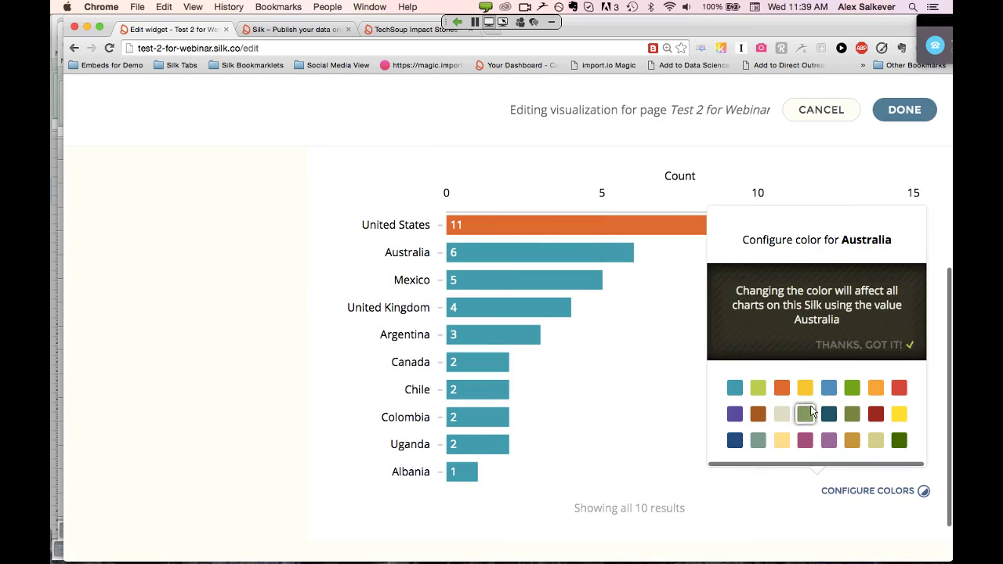
click(829, 389)
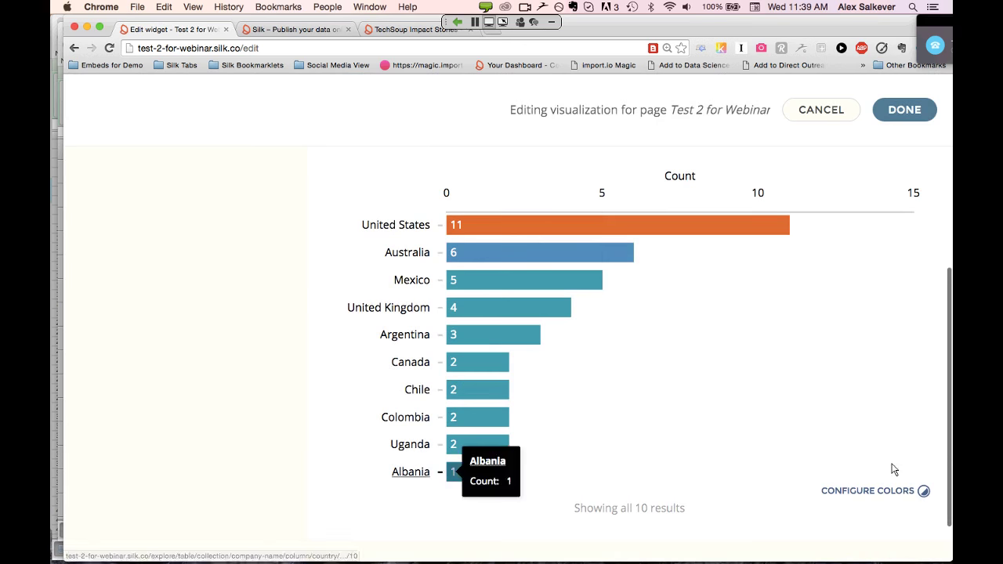
click(925, 492)
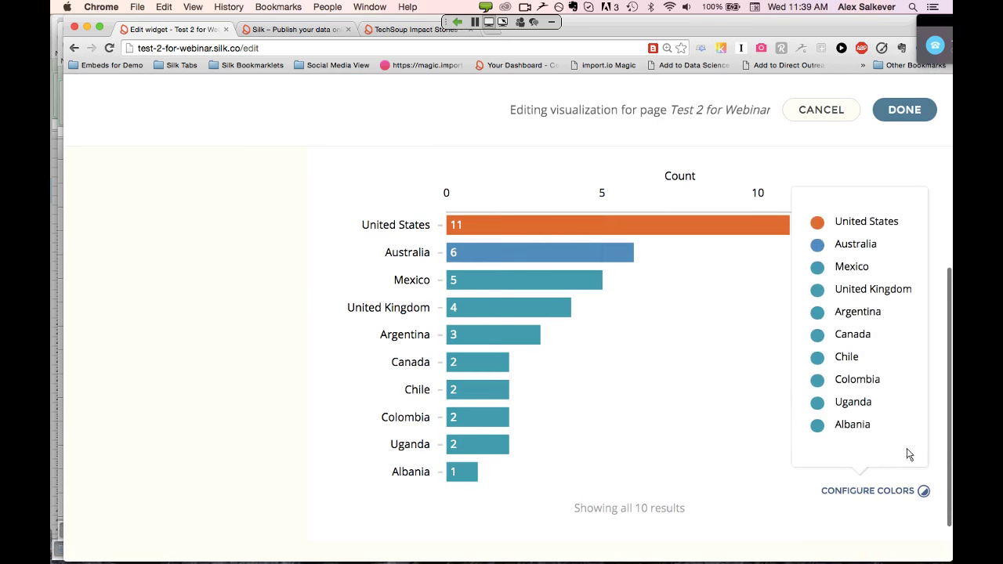
click(818, 267)
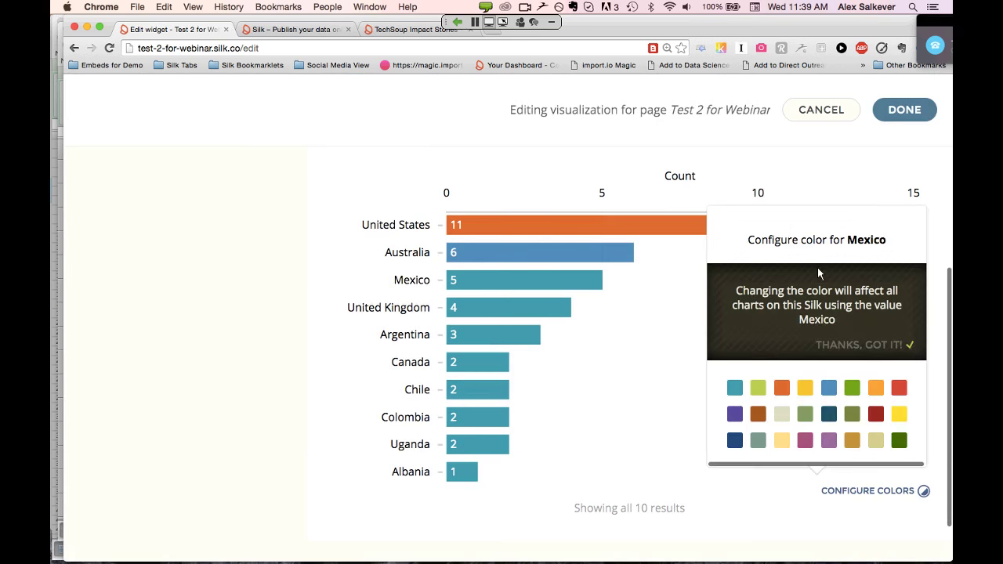
click(900, 388)
click(924, 491)
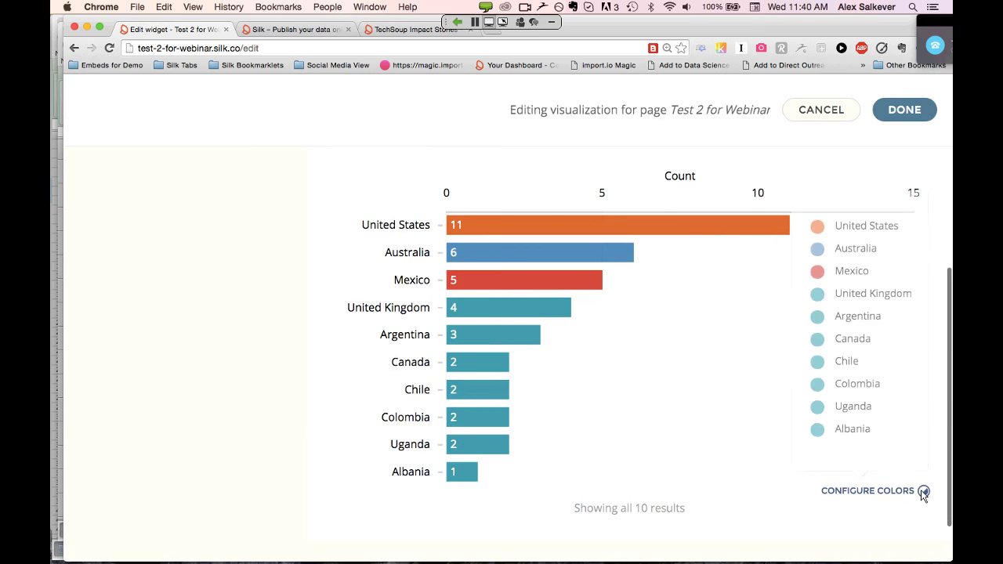
click(818, 291)
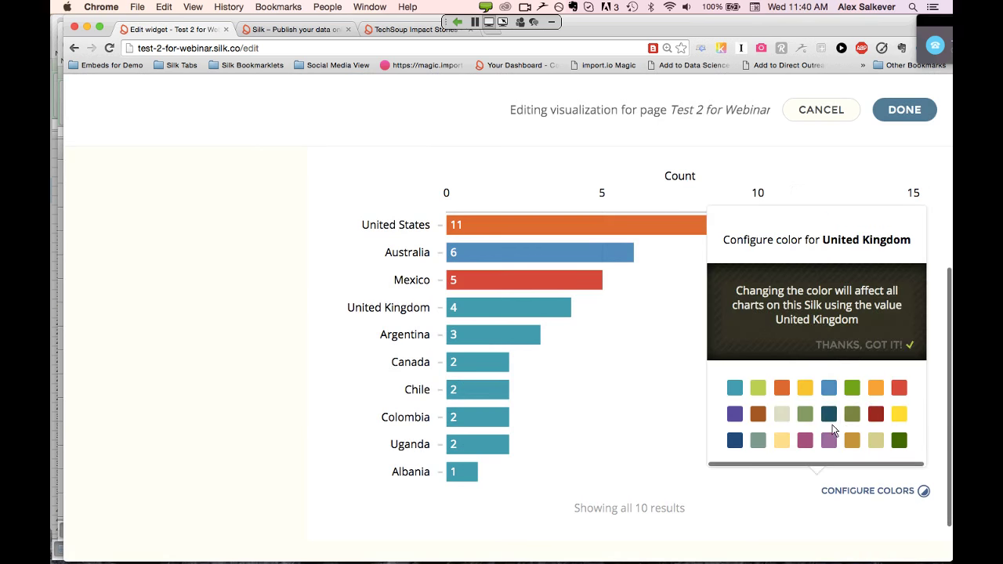
click(877, 394)
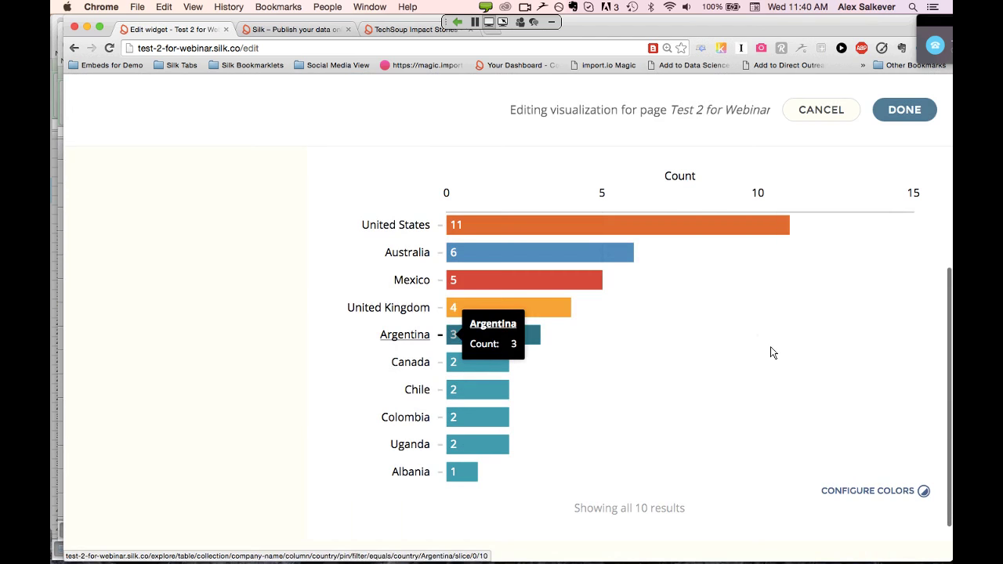
Close the country chart editor, save the Test 2 for Webinar page, and return to its top
click(903, 110)
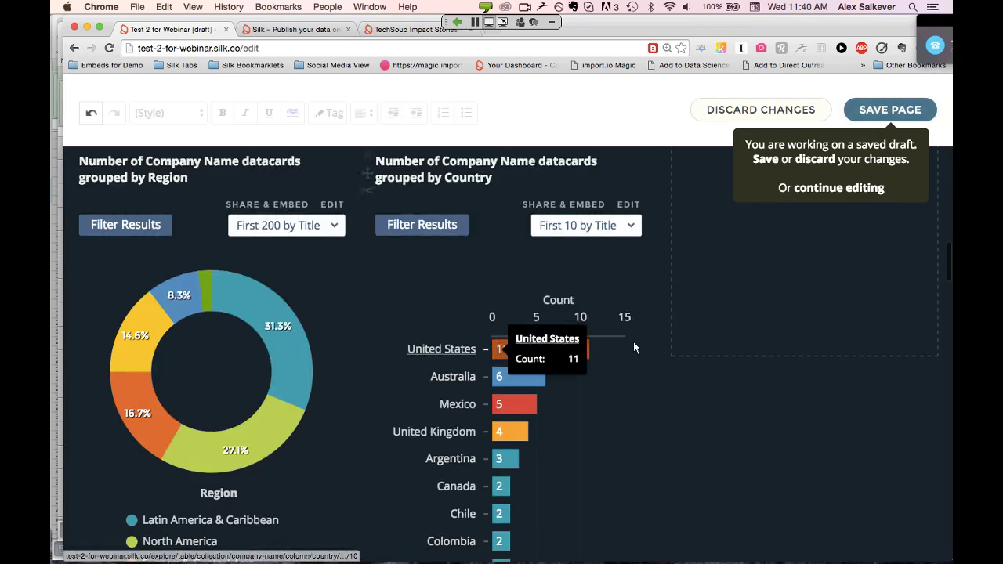
scroll(633, 342, down, 2)
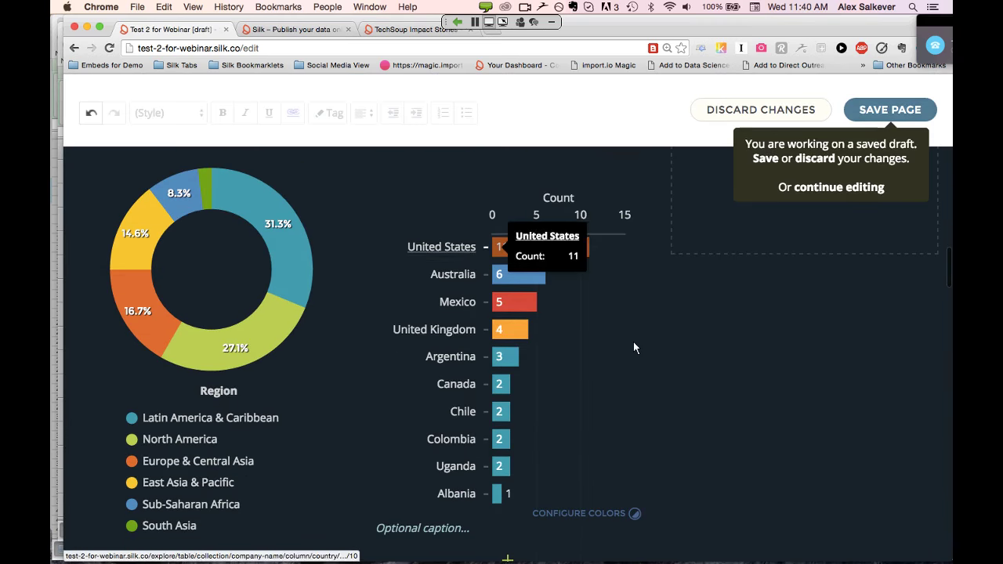
click(886, 109)
scroll(612, 285, down, 3)
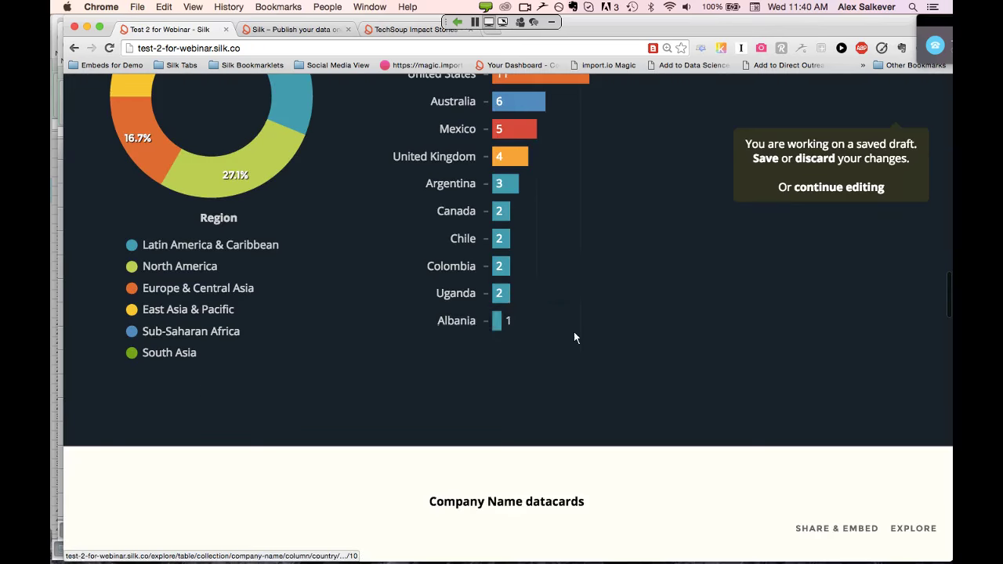
scroll(555, 288, up, 4)
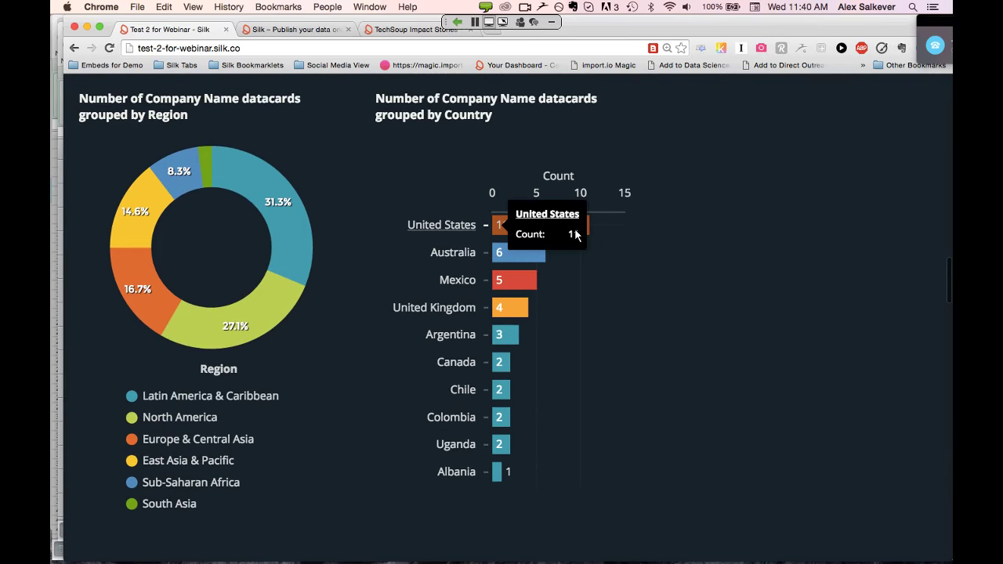
scroll(548, 329, down, 1)
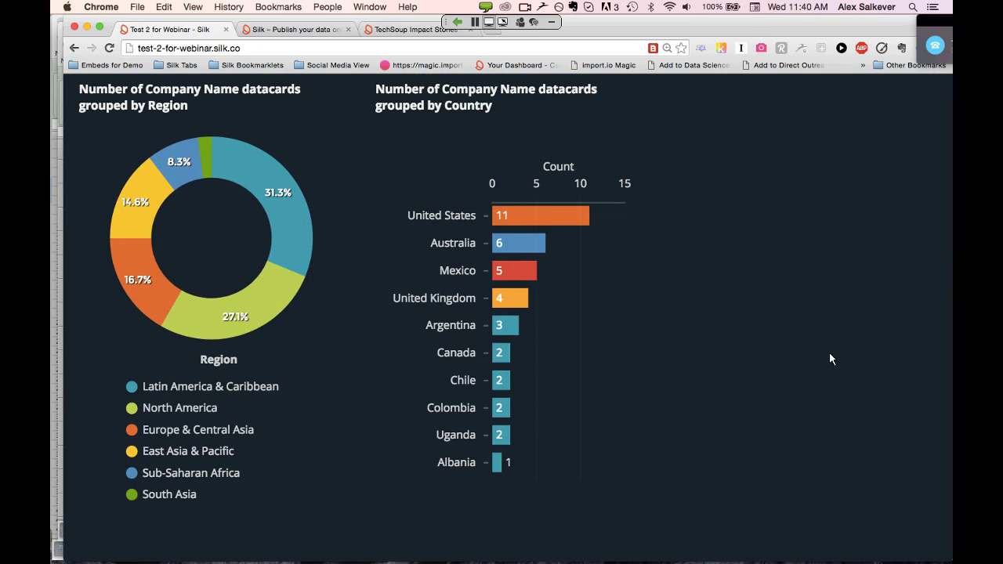
scroll(830, 352, up, 3)
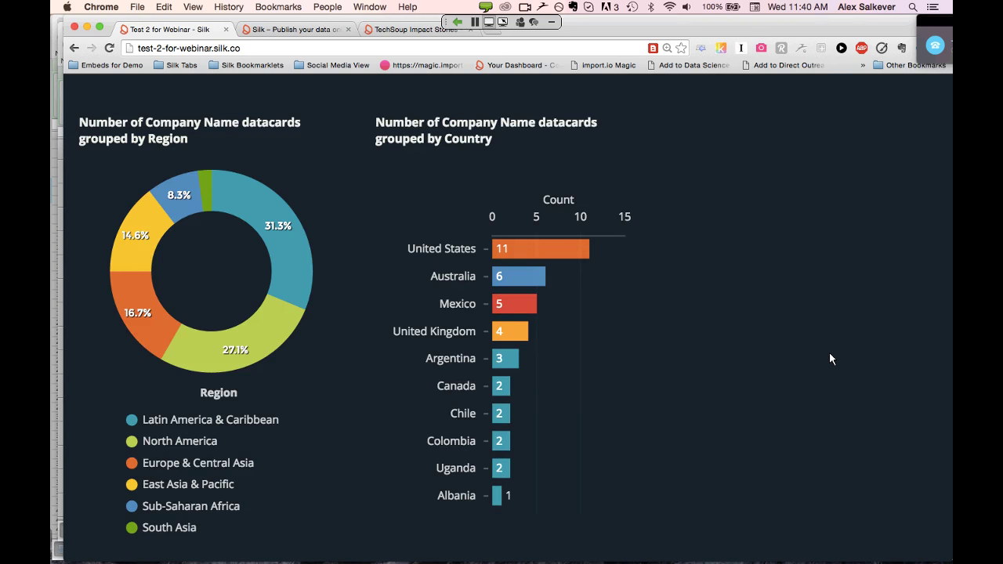
scroll(831, 359, up, 2)
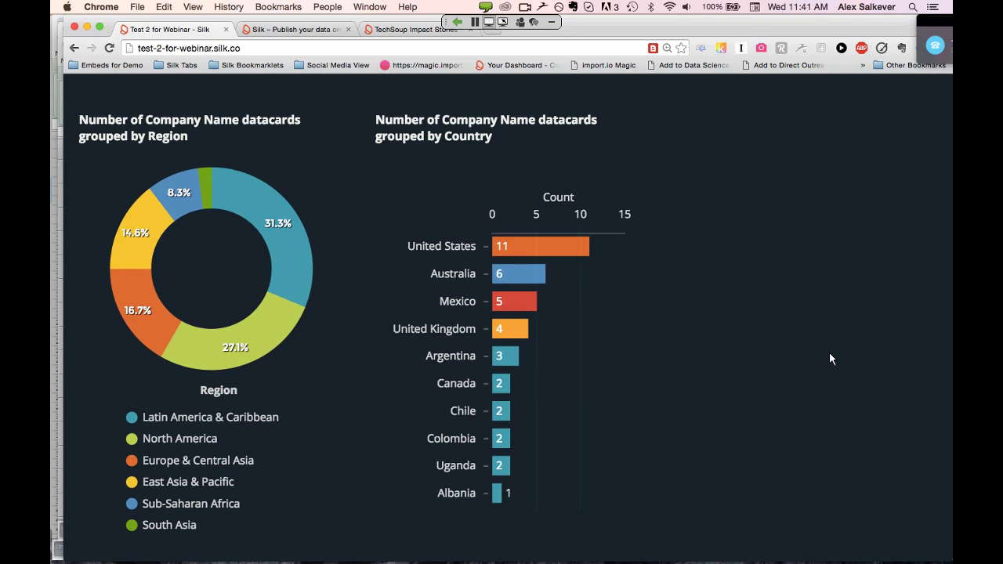
scroll(831, 359, up, 2)
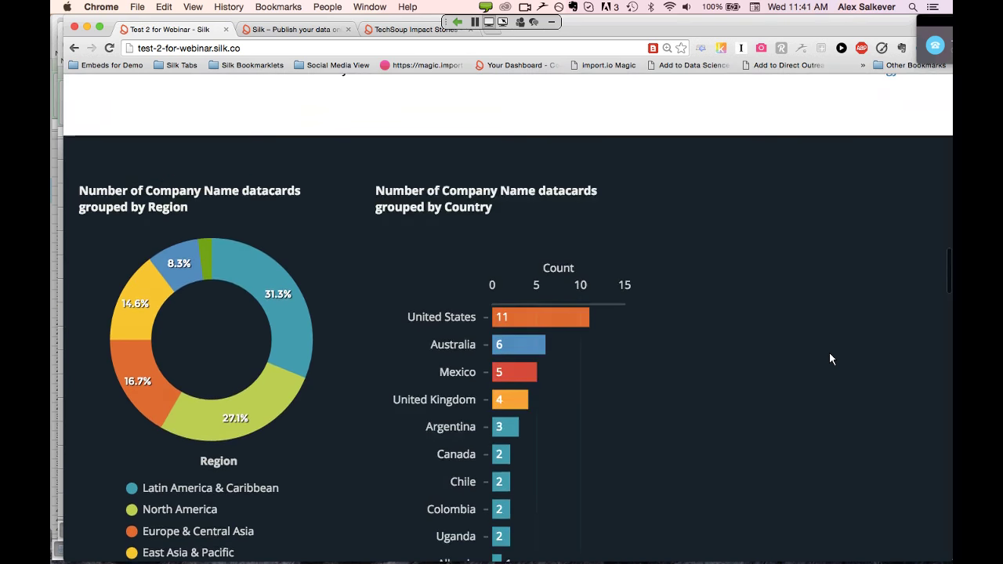
scroll(831, 359, up, 15)
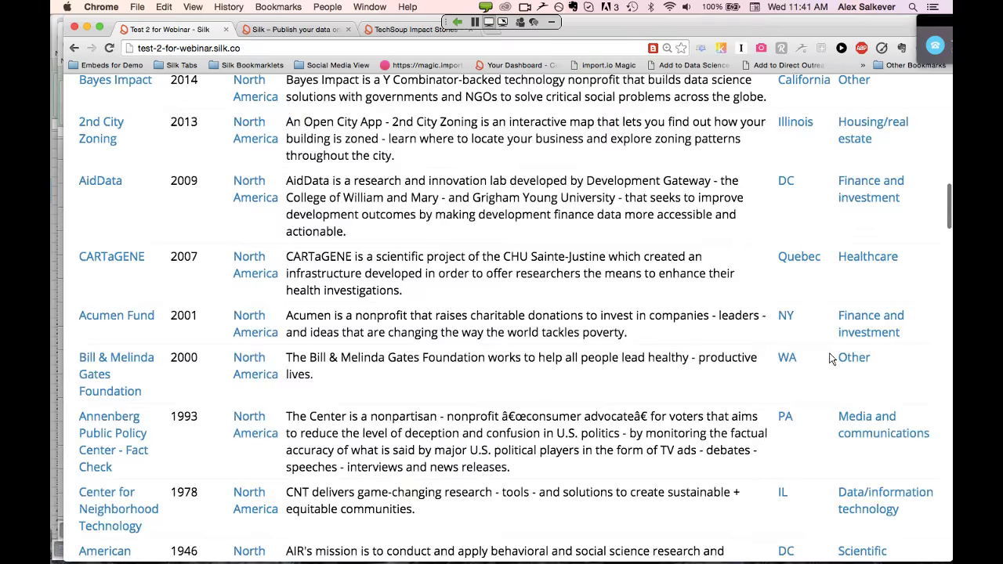
scroll(832, 359, up, 15)
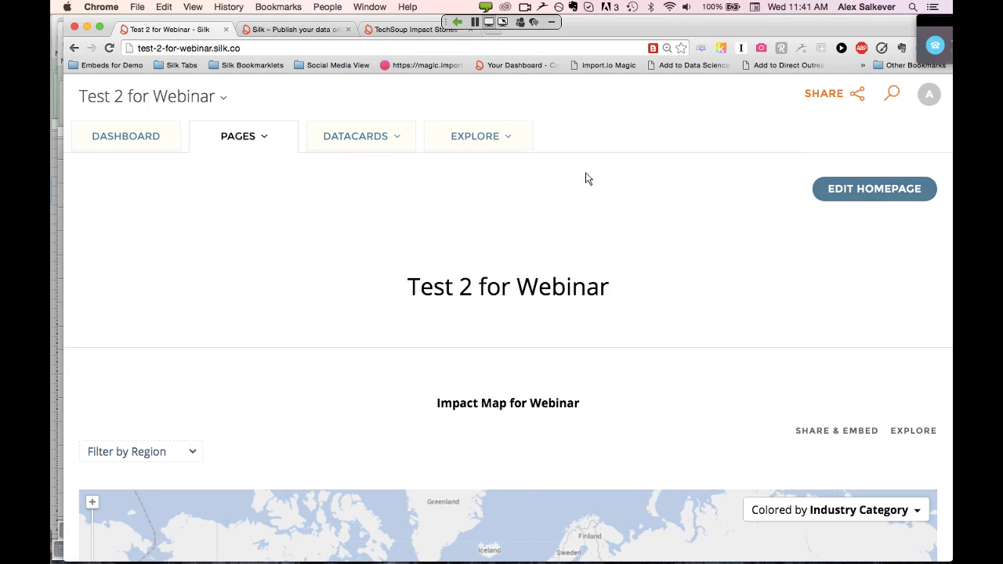
Begin a Column chart exploration of the Company Name datacards from the Explore chart types
click(507, 139)
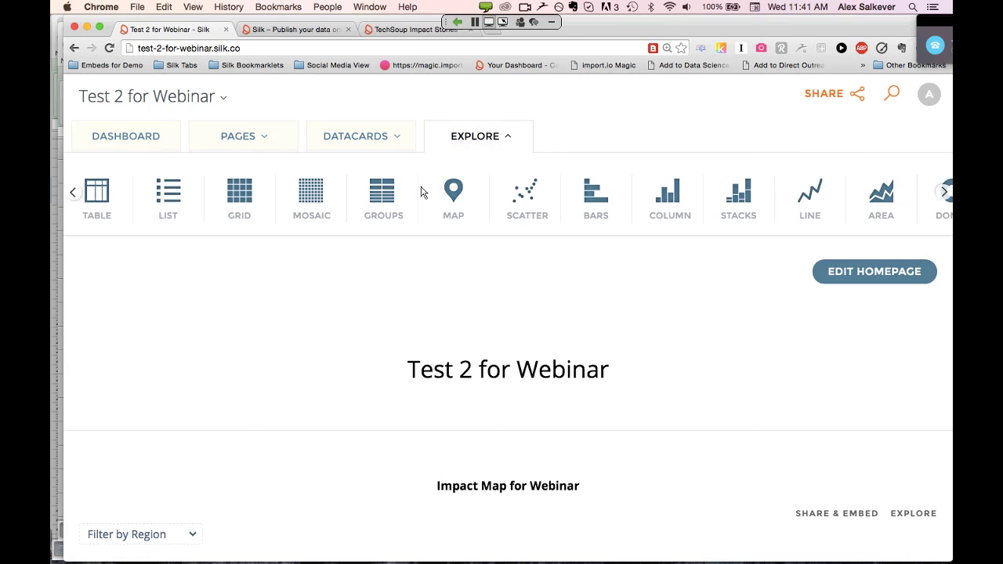
click(75, 193)
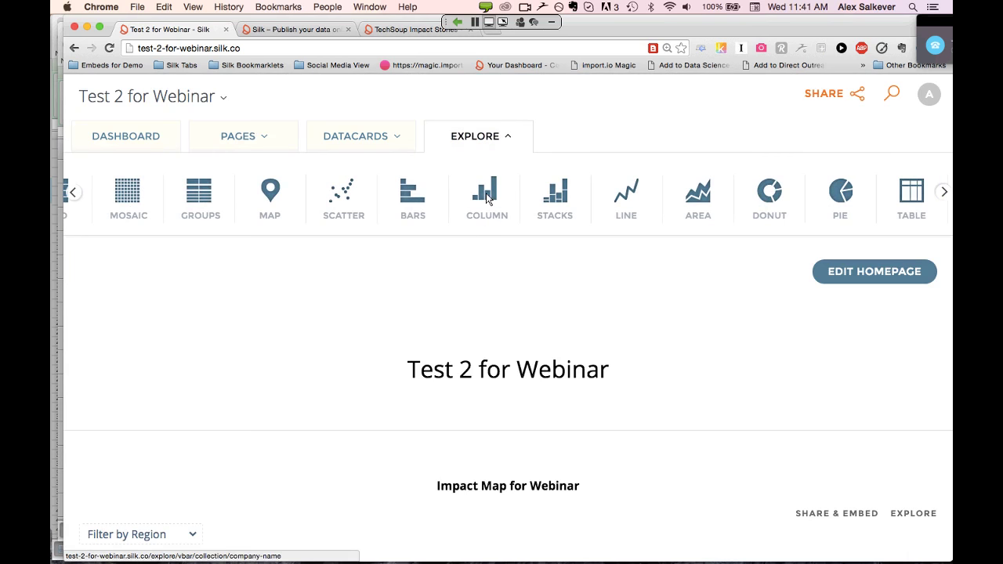
click(487, 198)
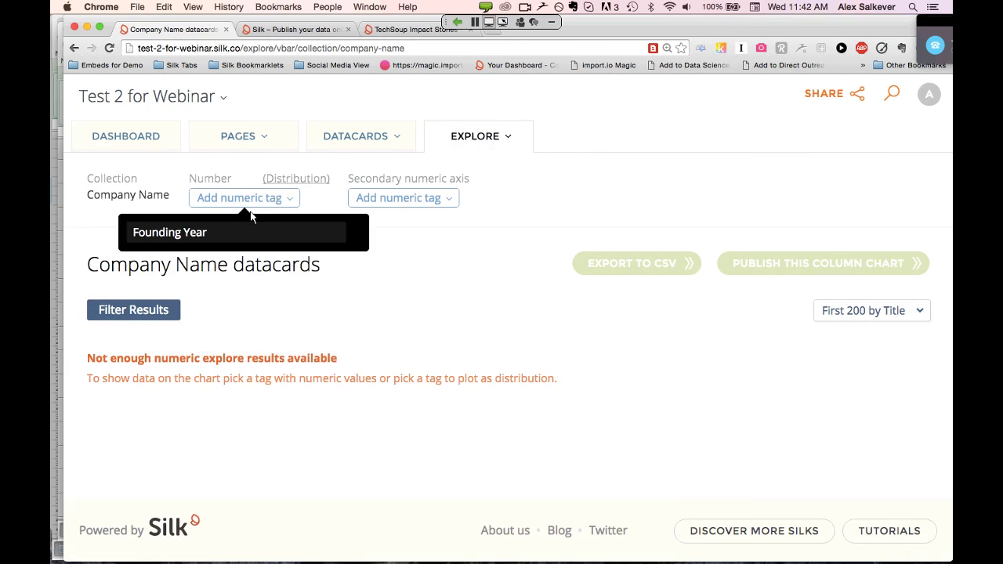
Plot the datacard distribution by Region as columns, led by Latin America & Caribbean at 15
click(290, 181)
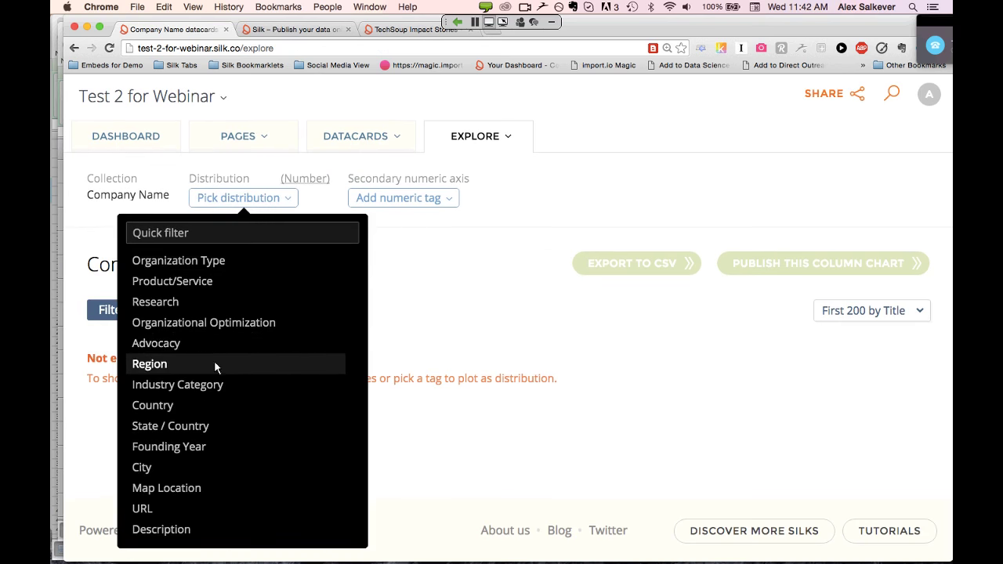
click(149, 364)
scroll(332, 350, down, 2)
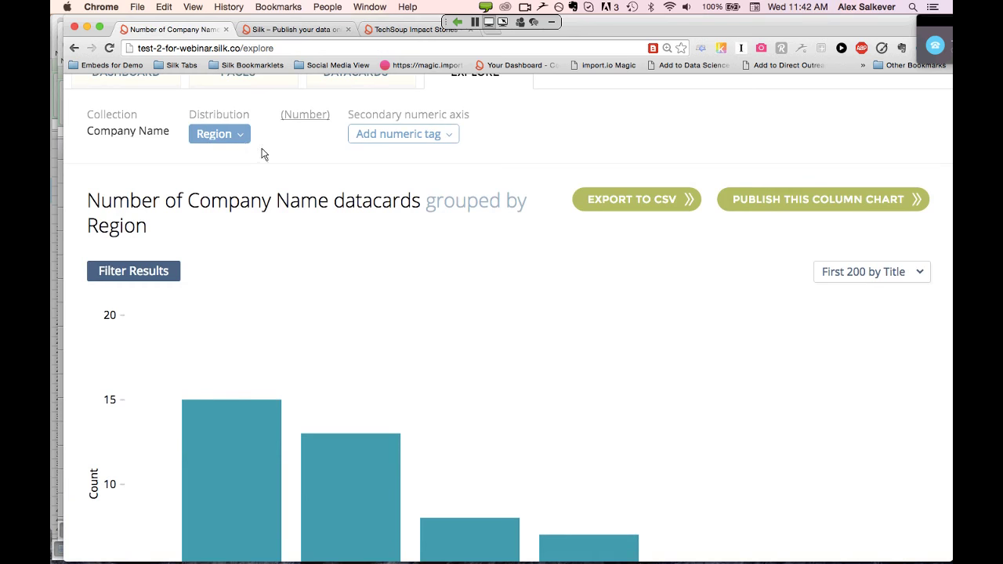
scroll(263, 155, down, 6)
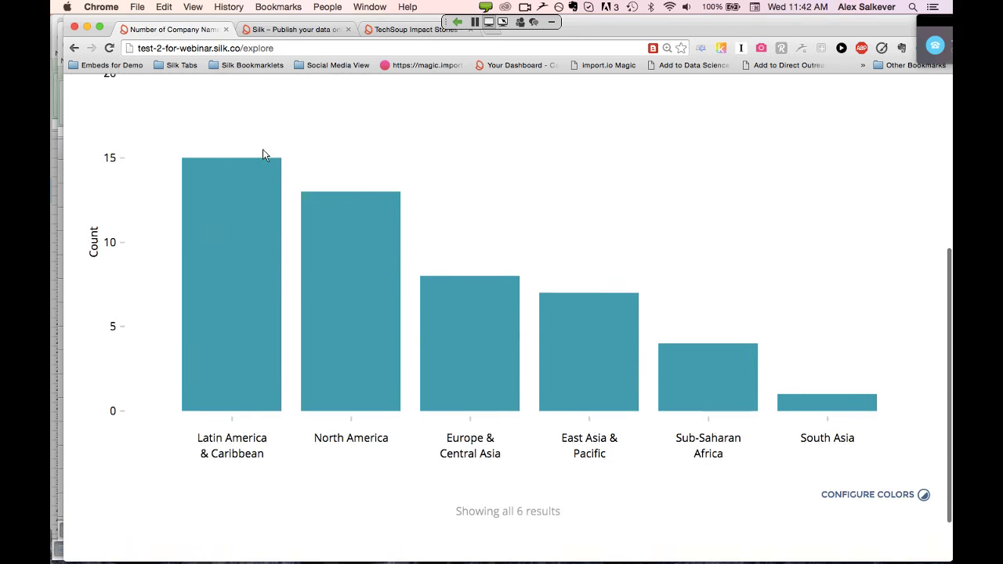
mouse_move(244, 284)
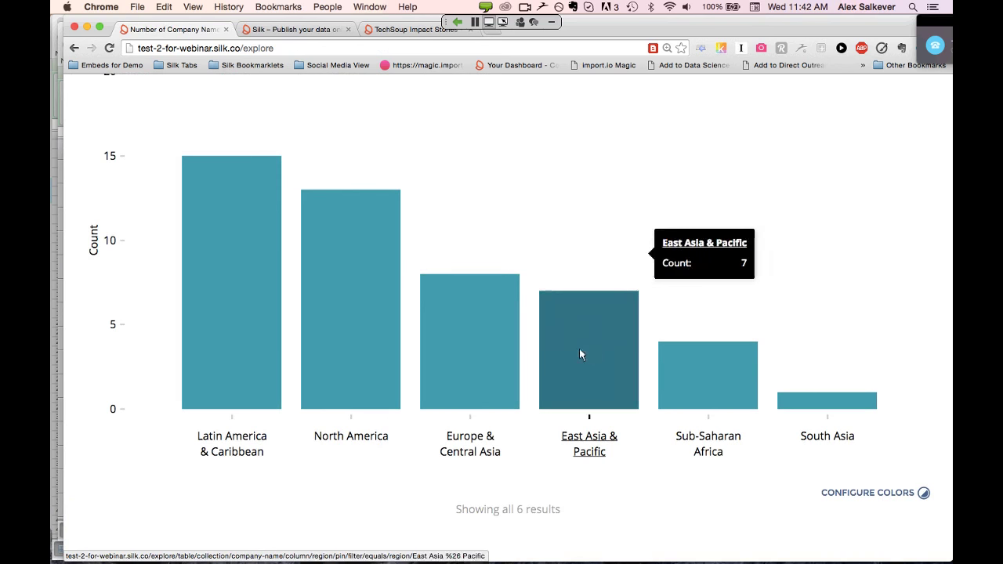
mouse_move(778, 395)
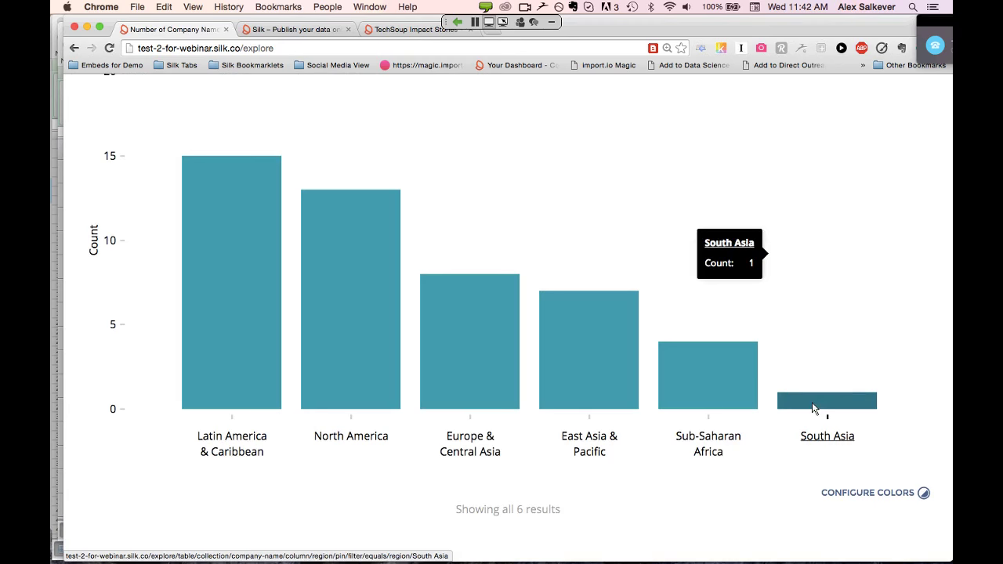
scroll(812, 408, up, 3)
scroll(812, 408, down, 2)
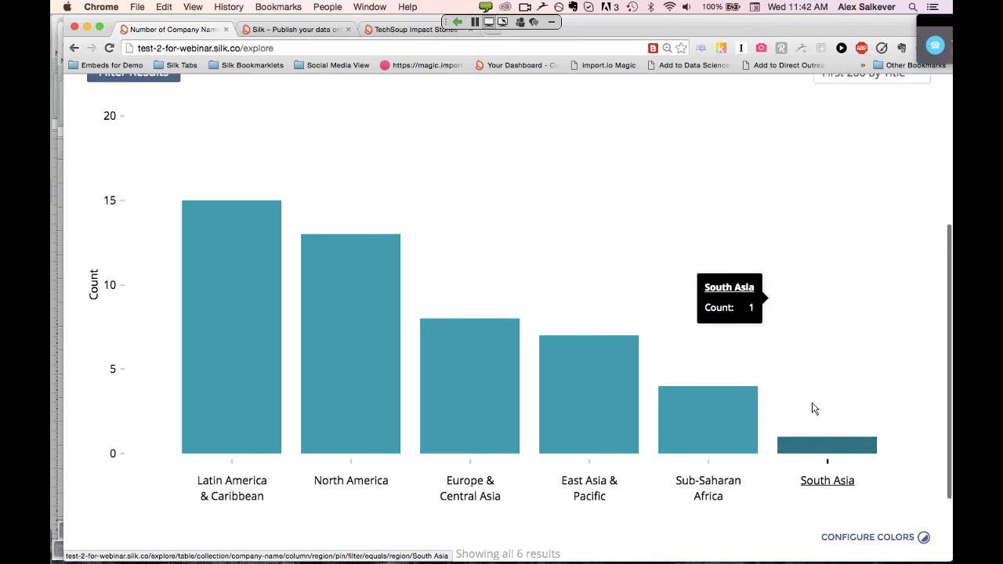
scroll(813, 408, down, 1)
scroll(813, 408, up, 1)
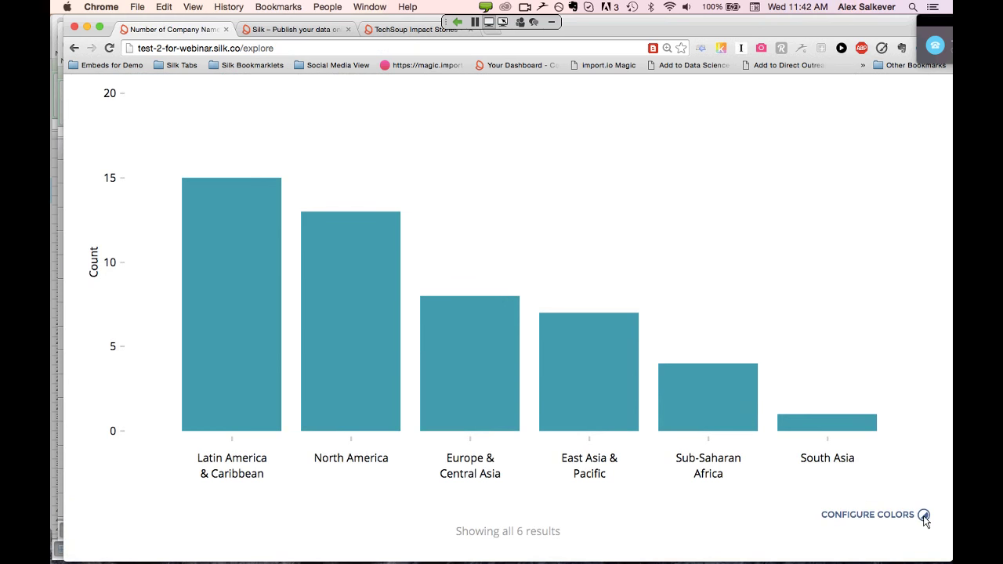
Recolour the Latin America & Caribbean column green, leaving the other regions teal
key(super+equal)
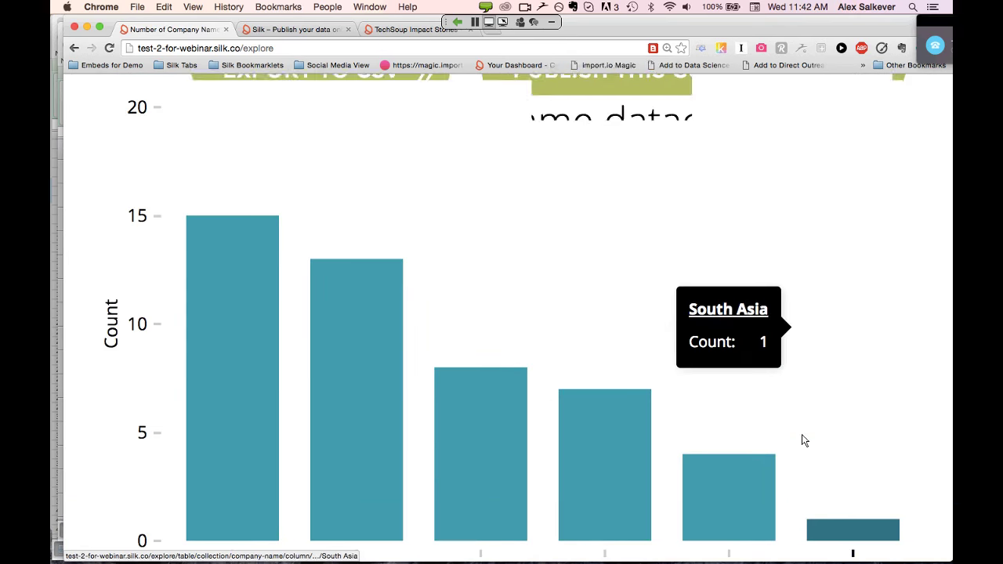
scroll(802, 440, up, 10)
key(super+0)
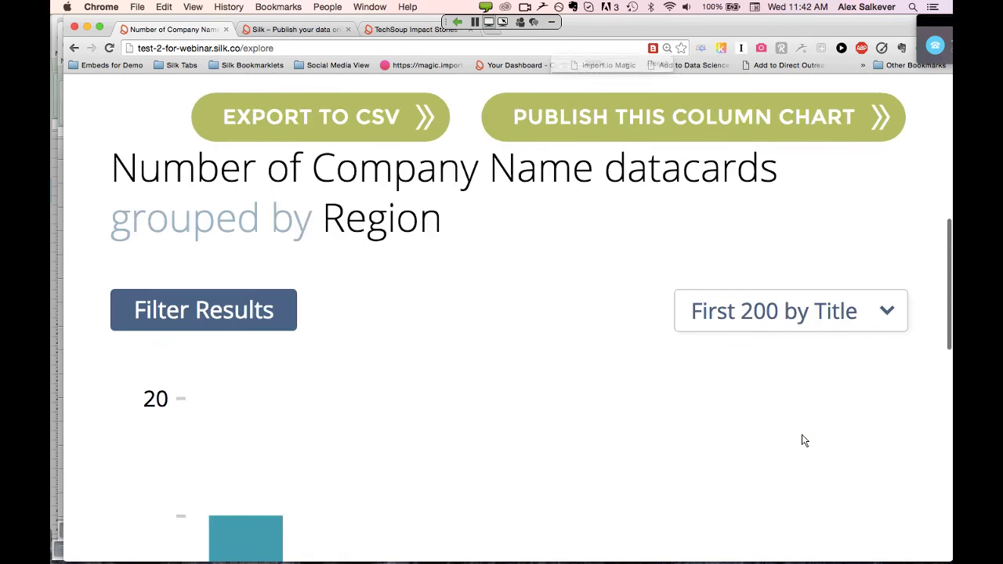
key(super+equal)
key(super+equal)
key(super+equal)
key(super+equal)
key(super+equal)
scroll(802, 441, down, 3)
scroll(801, 440, down, 1)
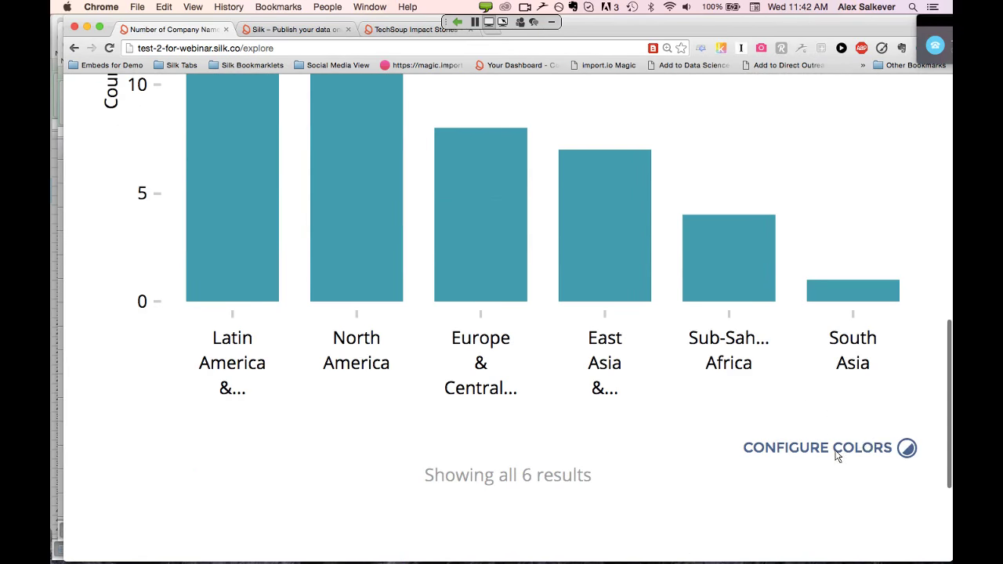
click(908, 449)
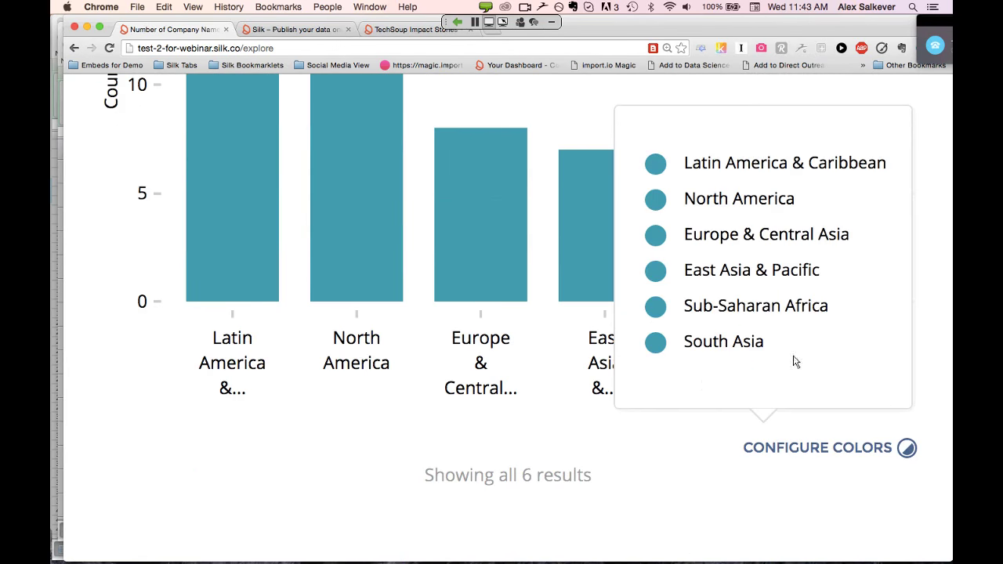
click(657, 165)
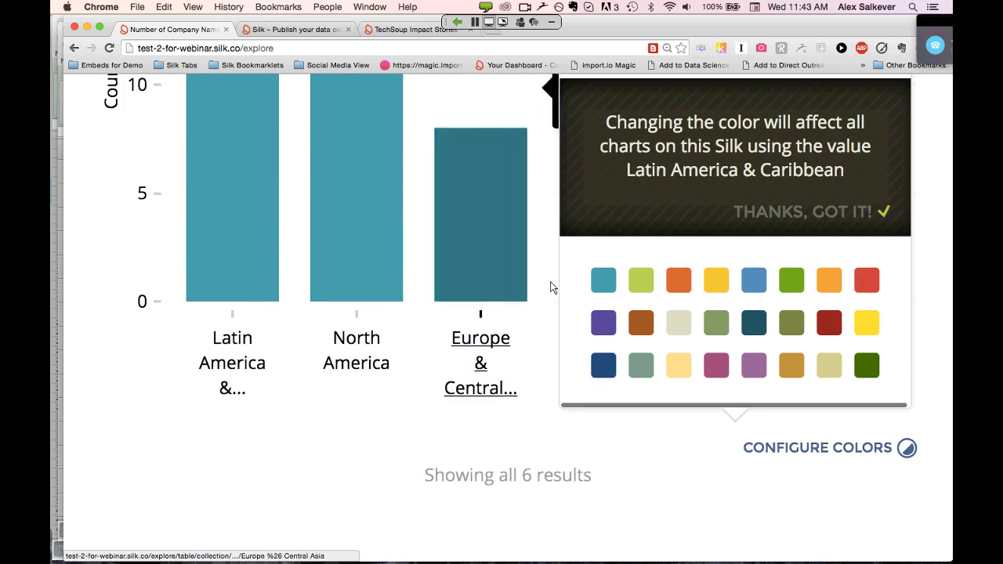
click(790, 280)
scroll(518, 353, up, 3)
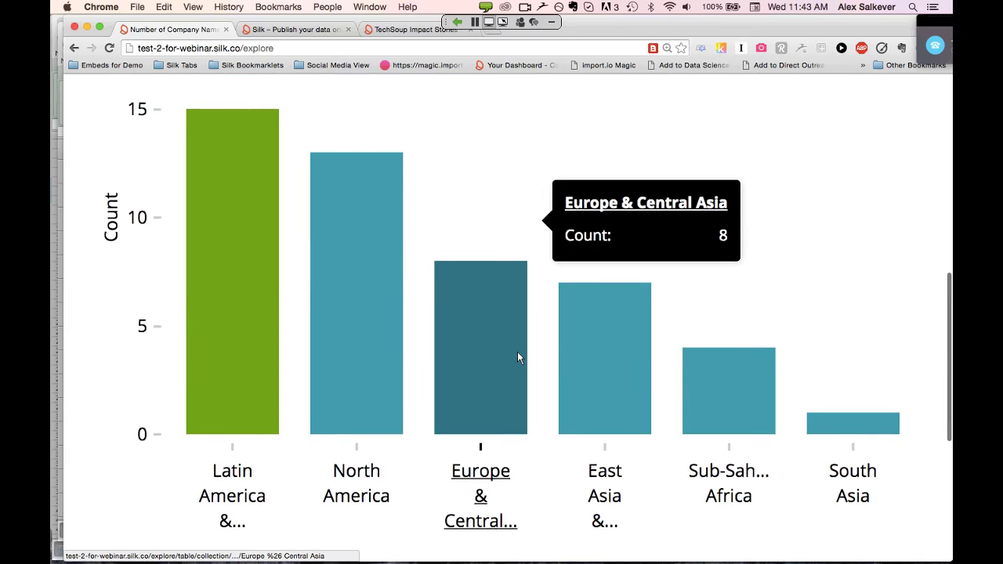
scroll(518, 358, up, 5)
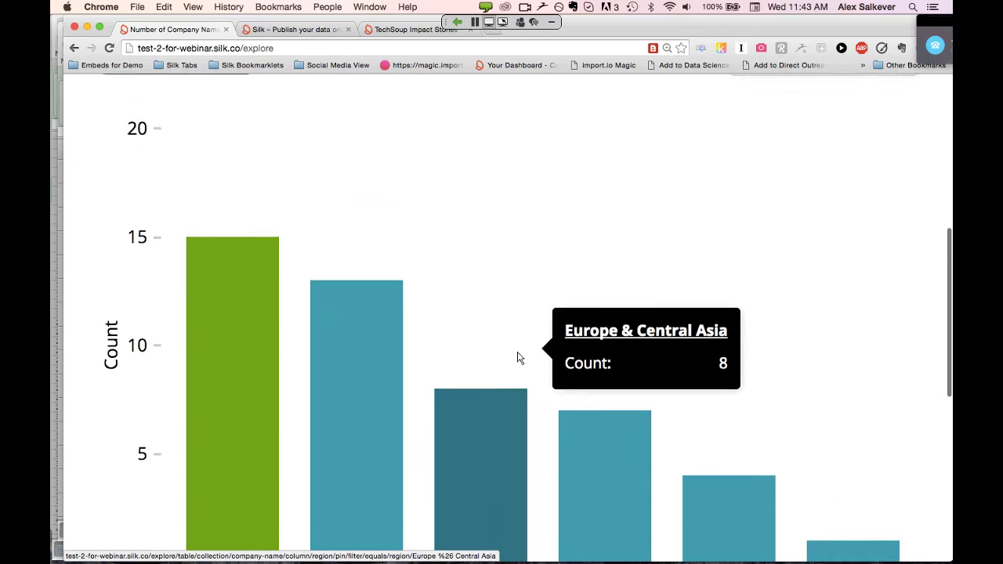
scroll(517, 358, up, 2)
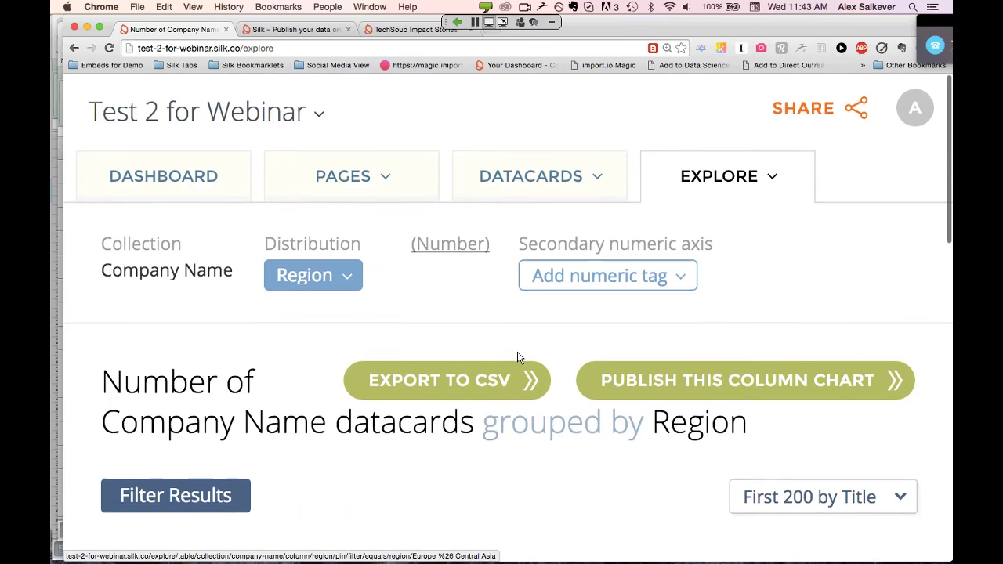
Publish the Region column chart to the Home page and check it there
click(767, 378)
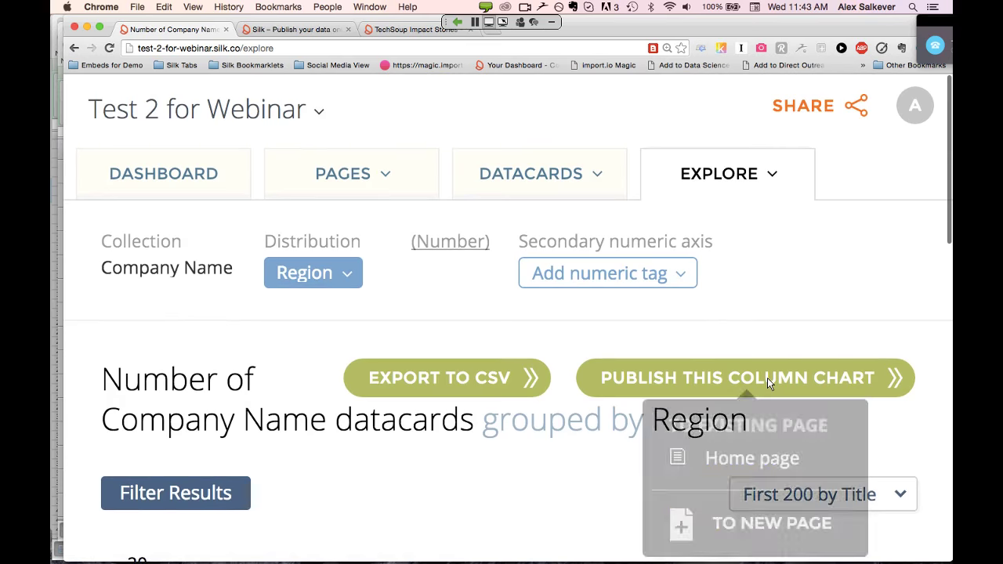
scroll(856, 423, down, 1)
scroll(857, 423, down, 1)
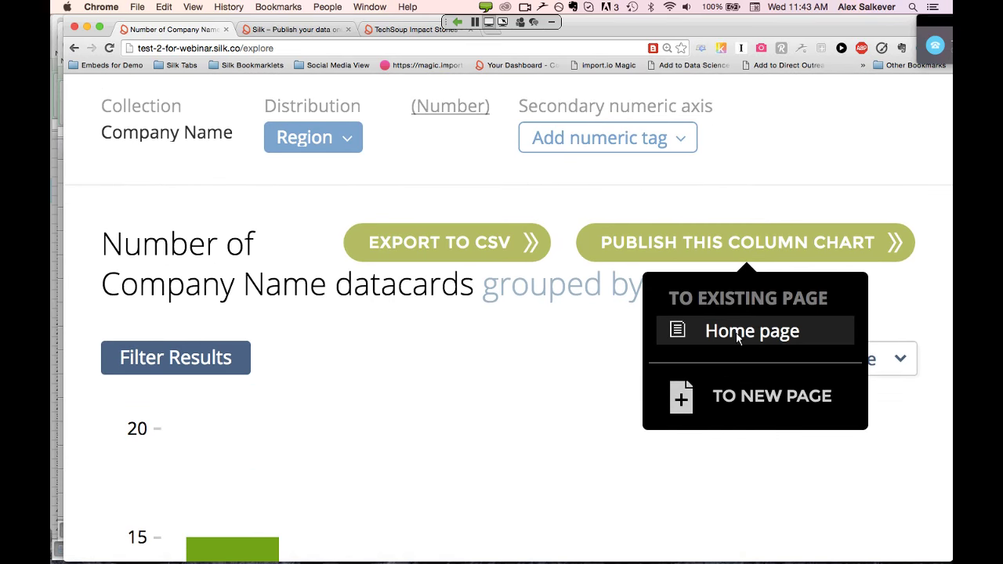
click(737, 333)
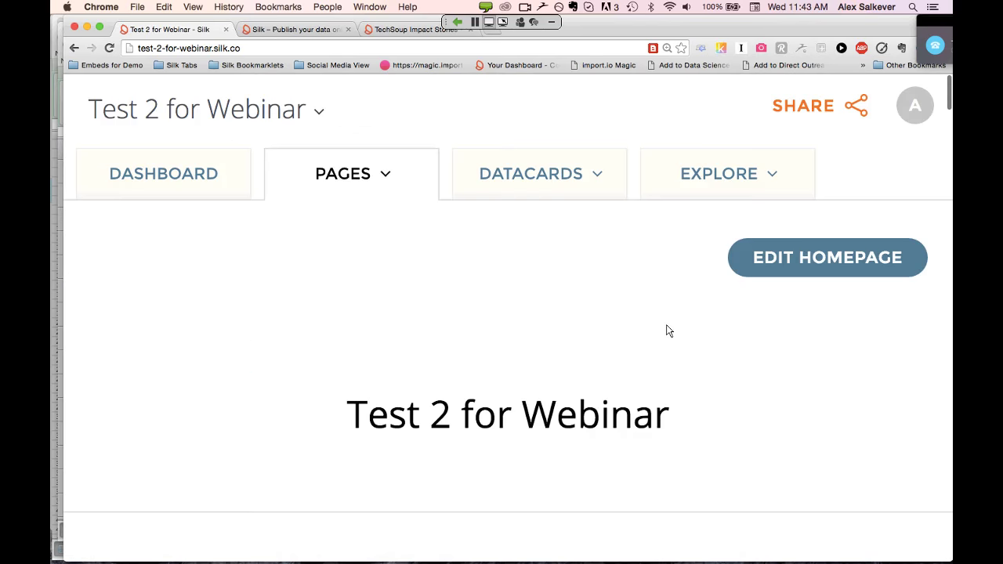
scroll(669, 331, down, 2)
scroll(669, 331, down, 5)
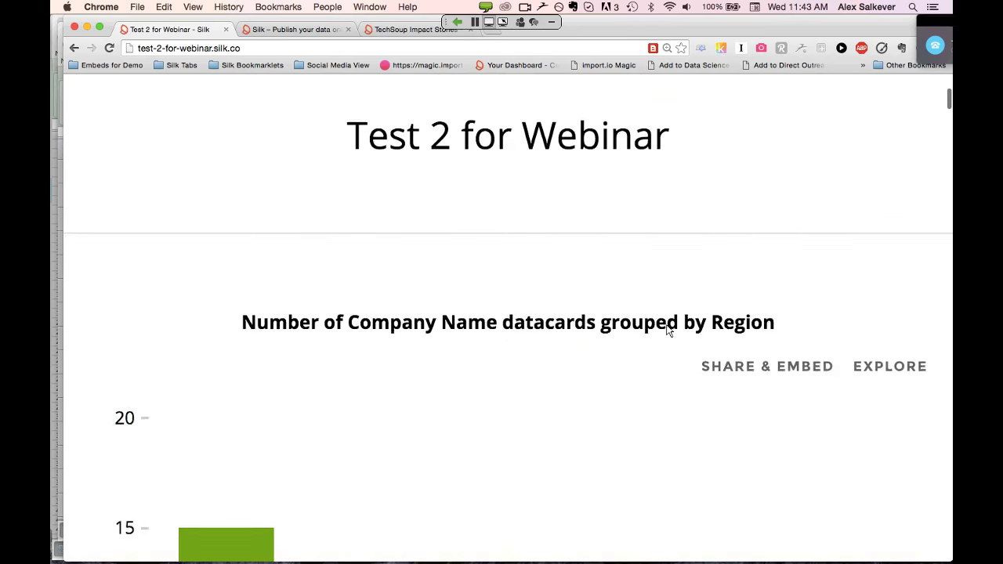
scroll(667, 330, down, 5)
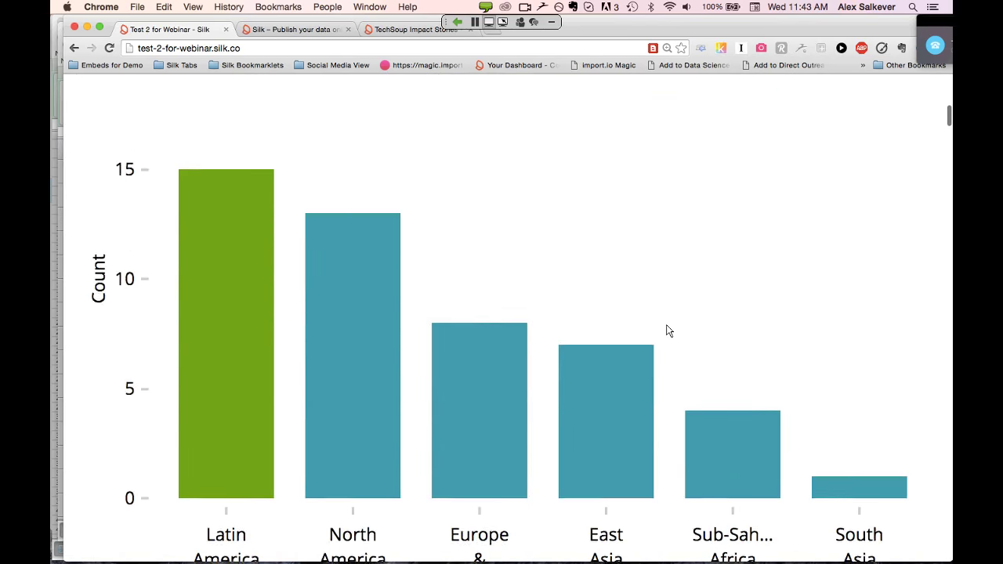
mouse_move(382, 418)
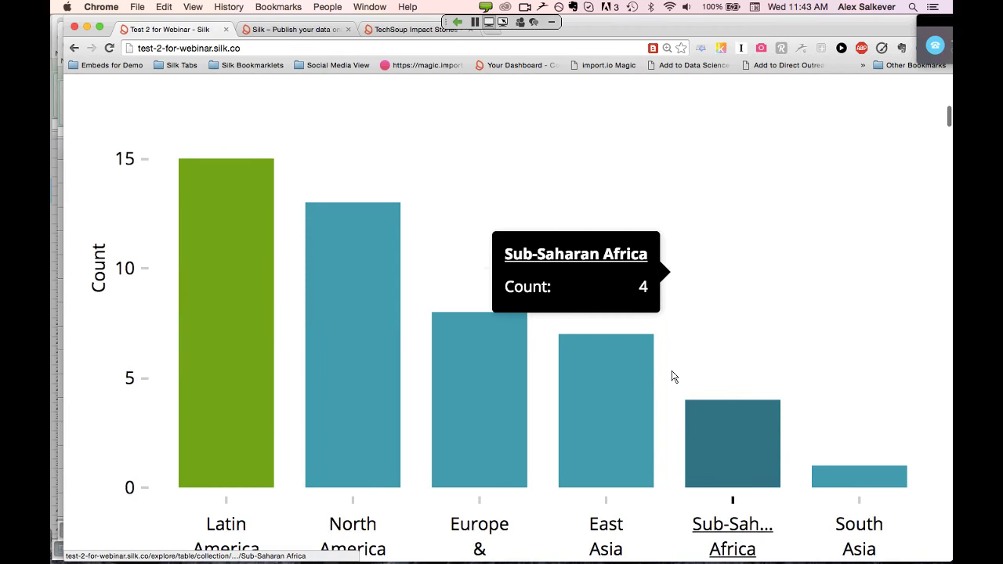
scroll(128, 96, up, 2)
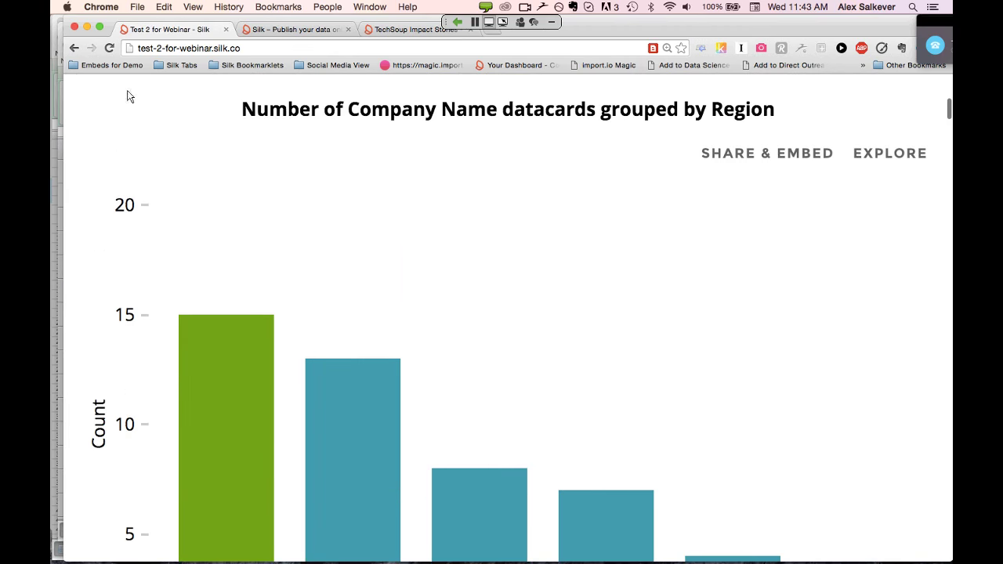
Go back to the Region column chart's Explore page
click(74, 49)
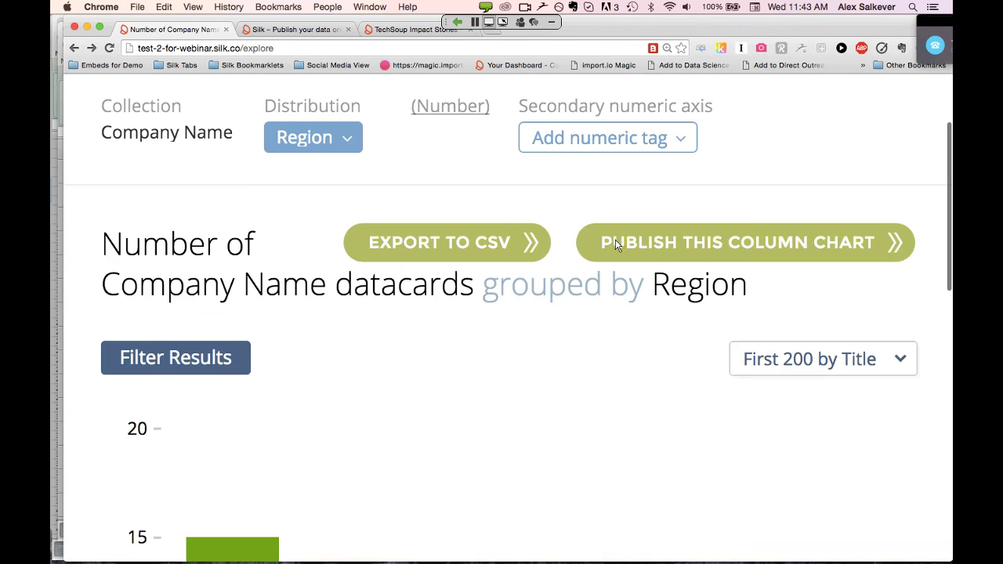
scroll(615, 245, down, 5)
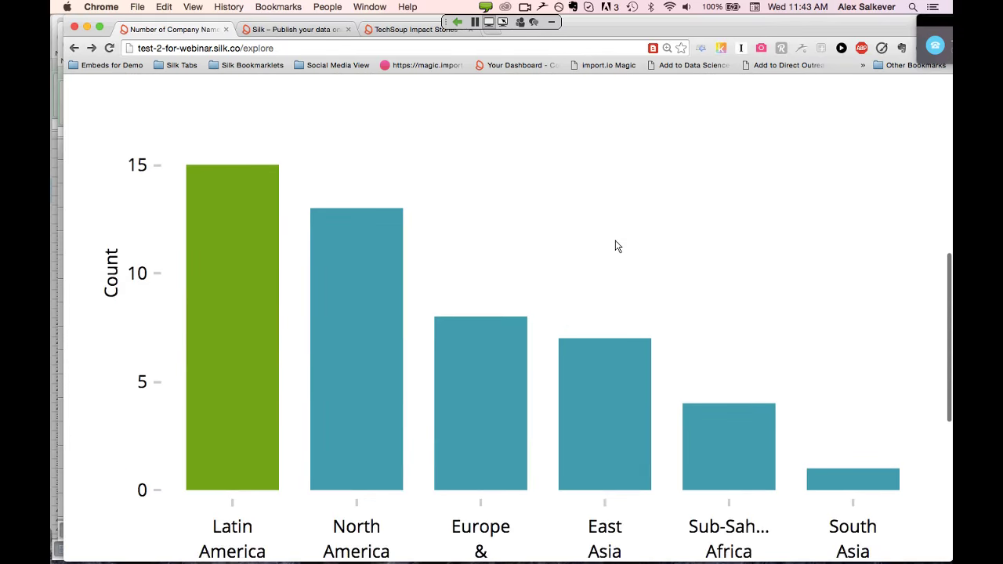
scroll(616, 245, up, 3)
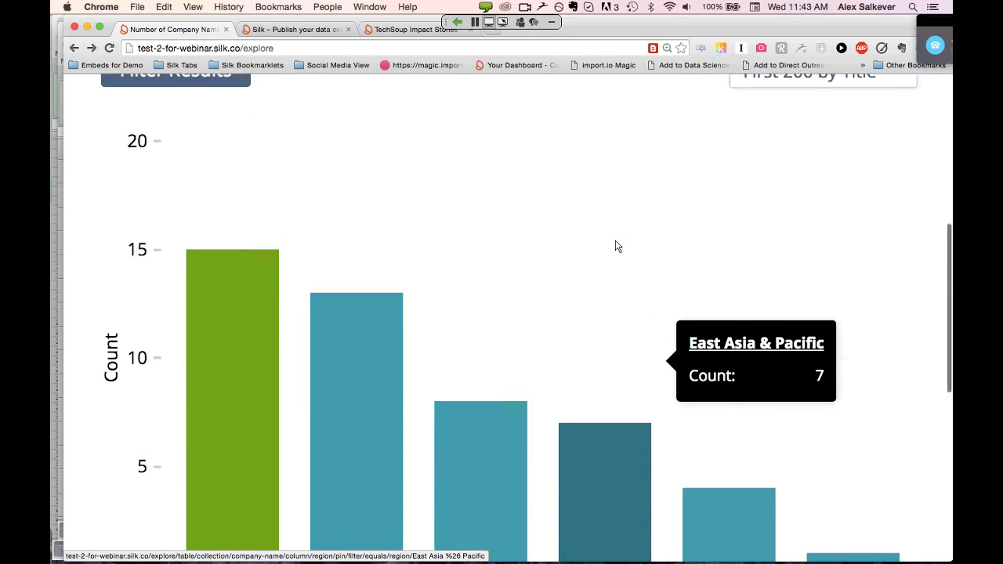
scroll(616, 246, up, 5)
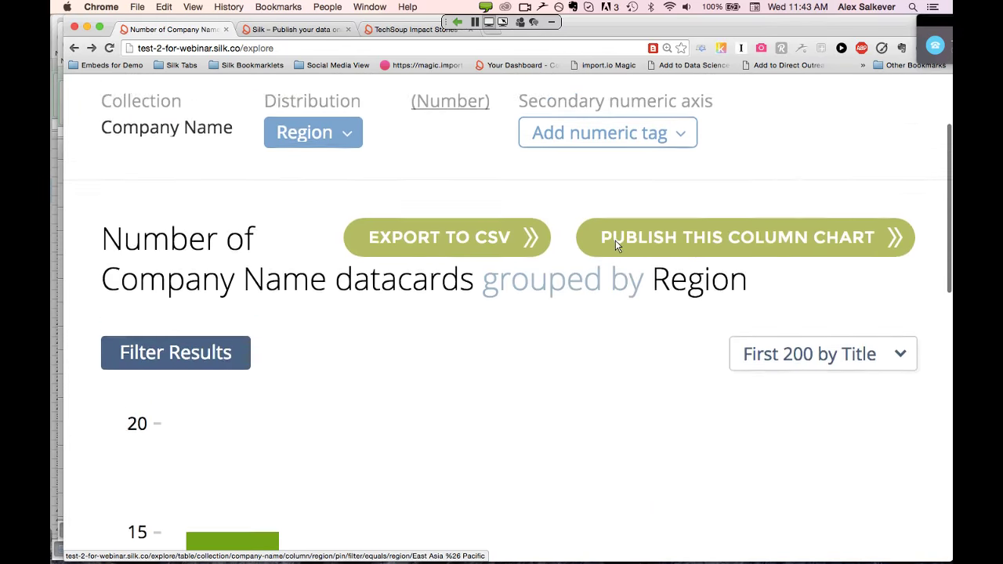
scroll(615, 245, up, 1)
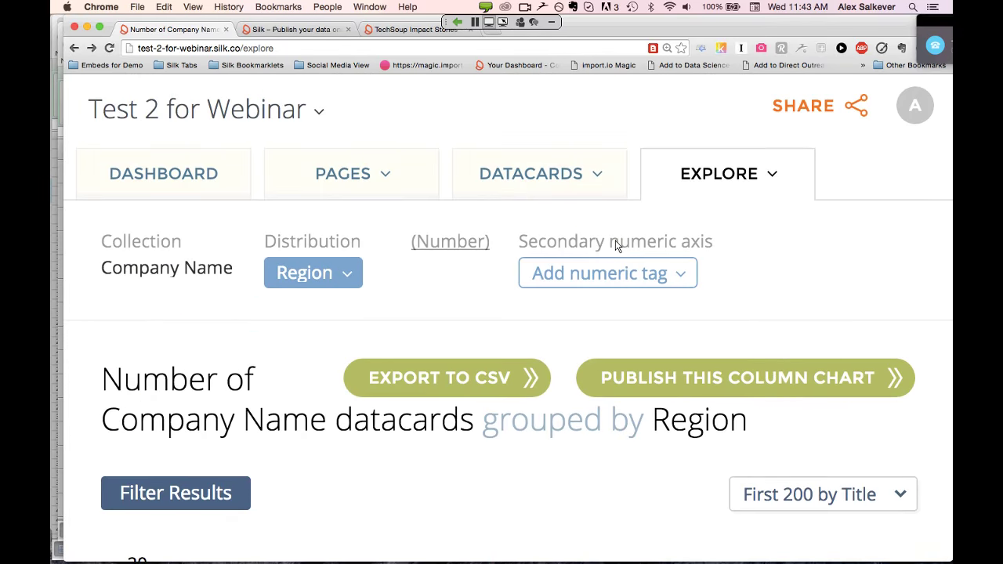
Preview the chart's embed code and a Facebook post, closing both without sharing
click(821, 115)
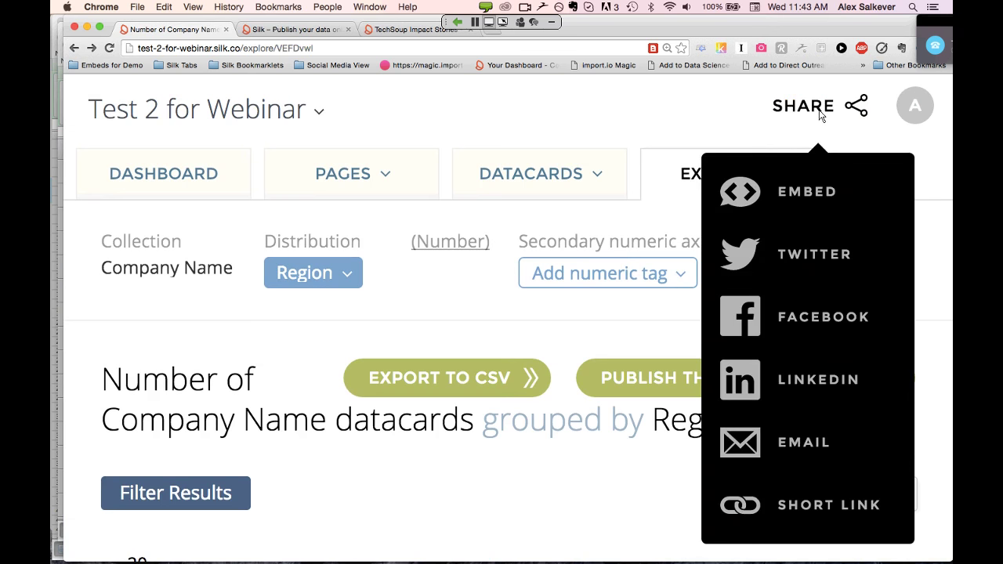
click(809, 196)
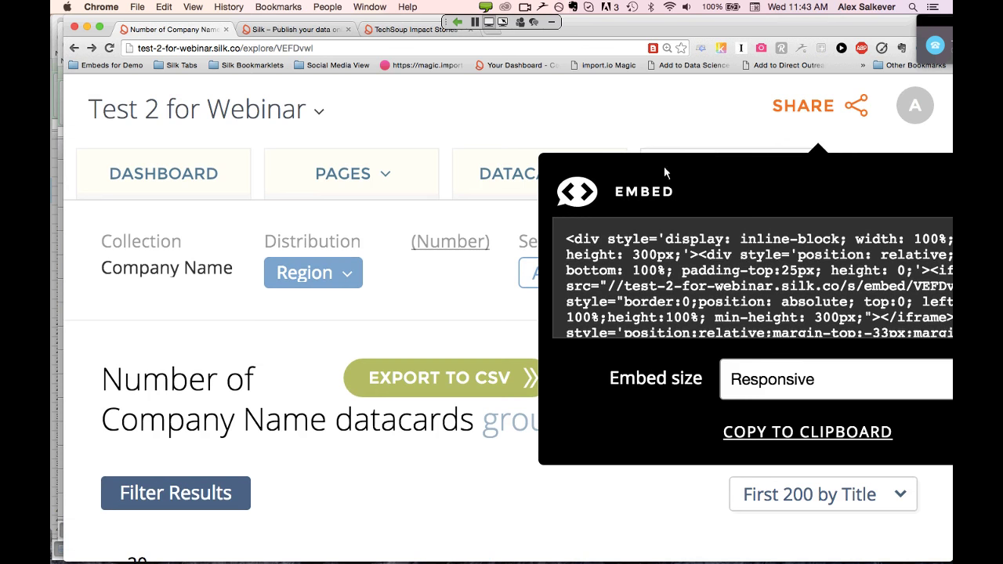
click(658, 135)
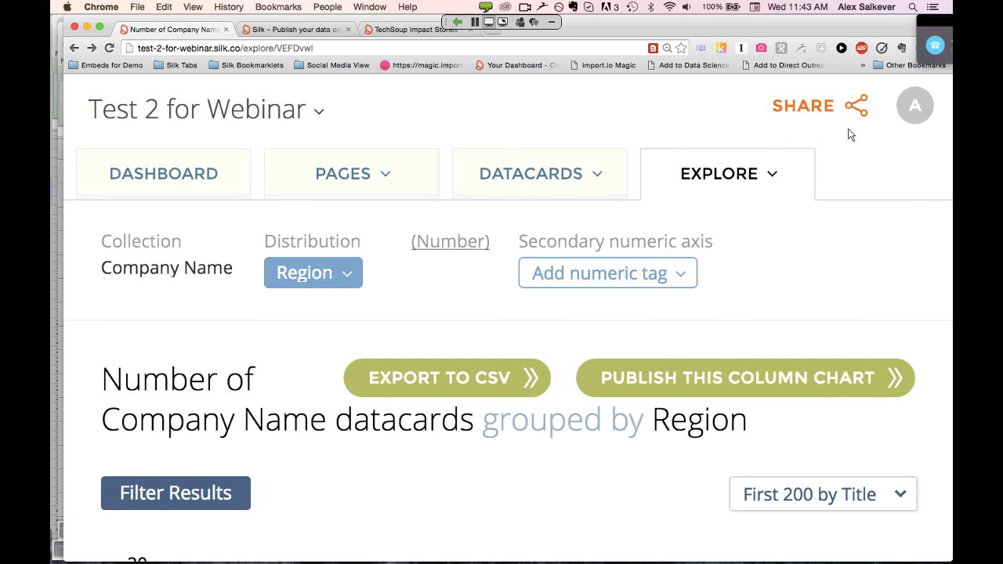
click(815, 112)
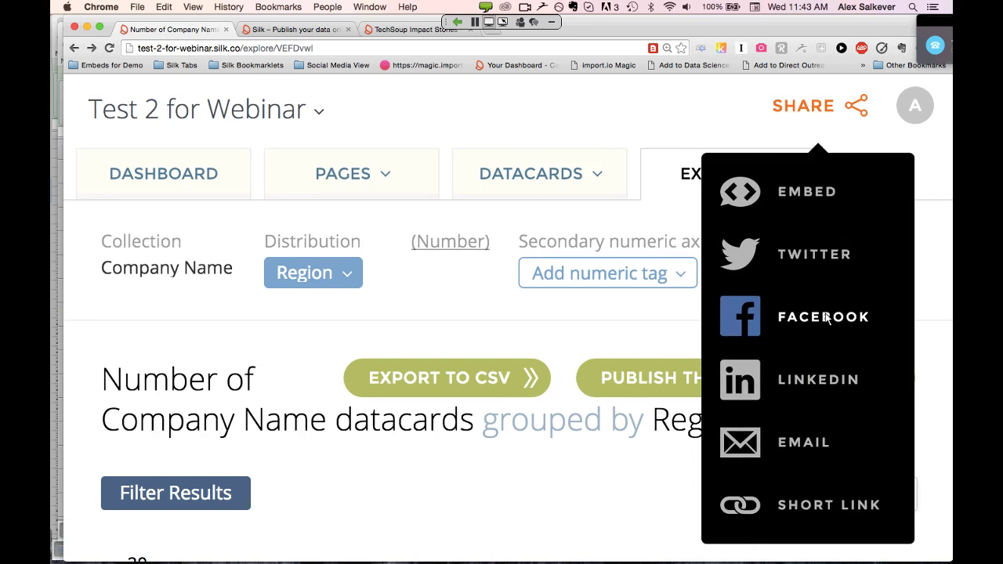
click(761, 316)
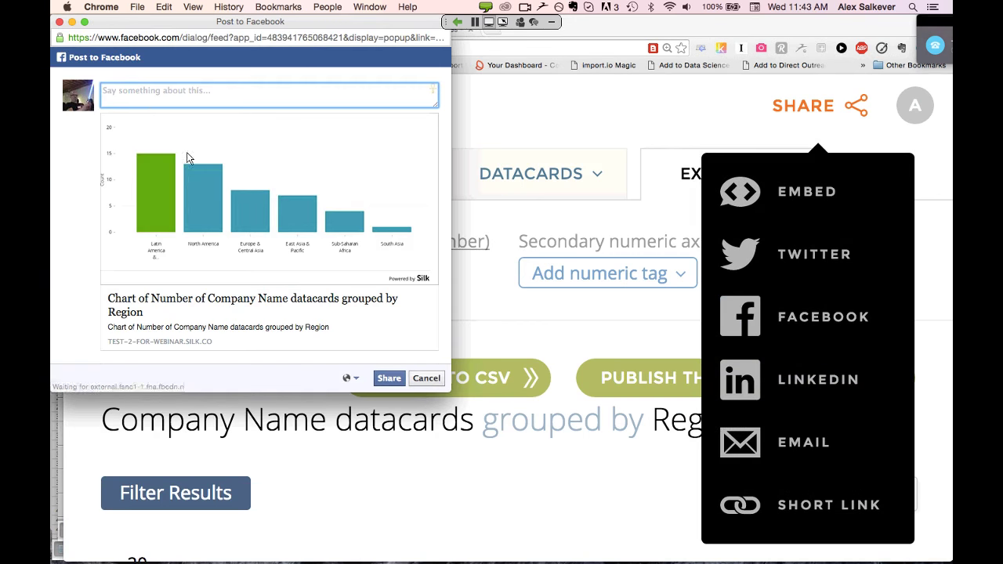
click(61, 22)
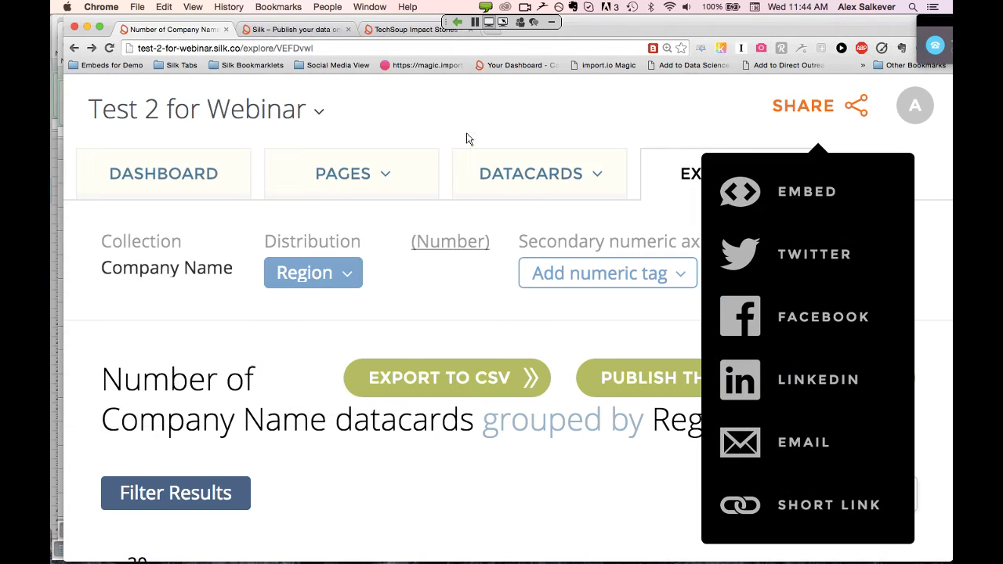
Generate a goo.gl short link for the Region column chart
click(813, 511)
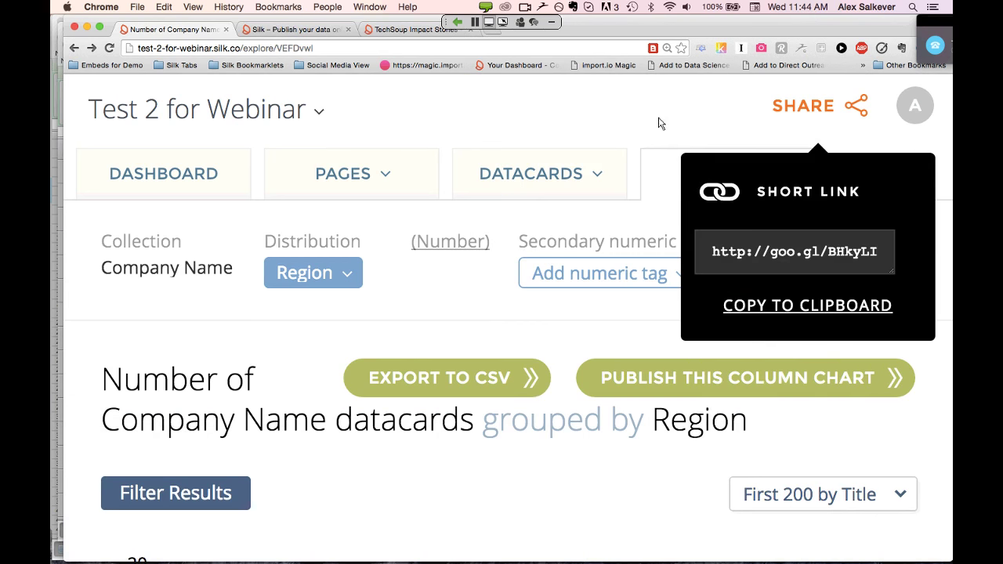
click(590, 110)
scroll(547, 298, down, 10)
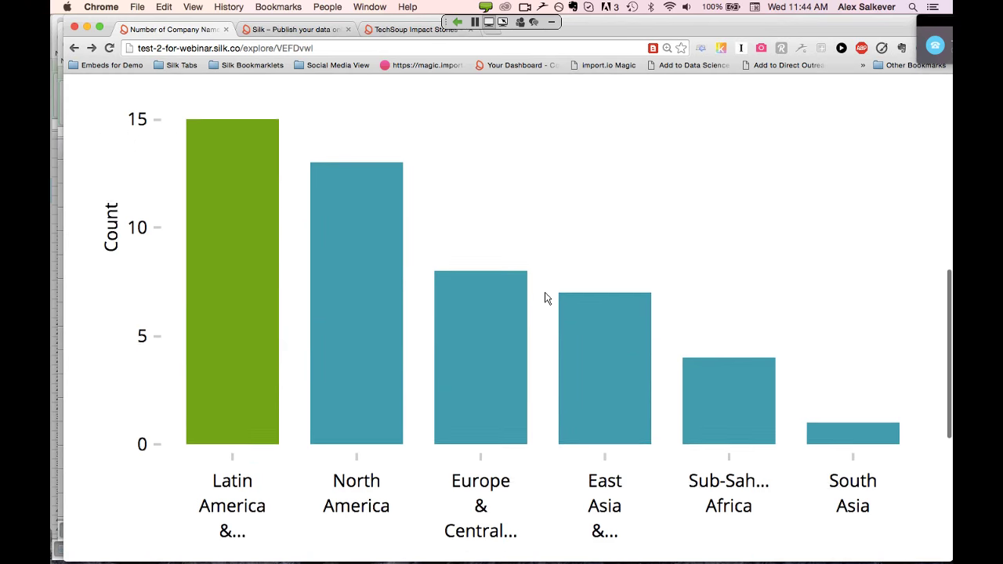
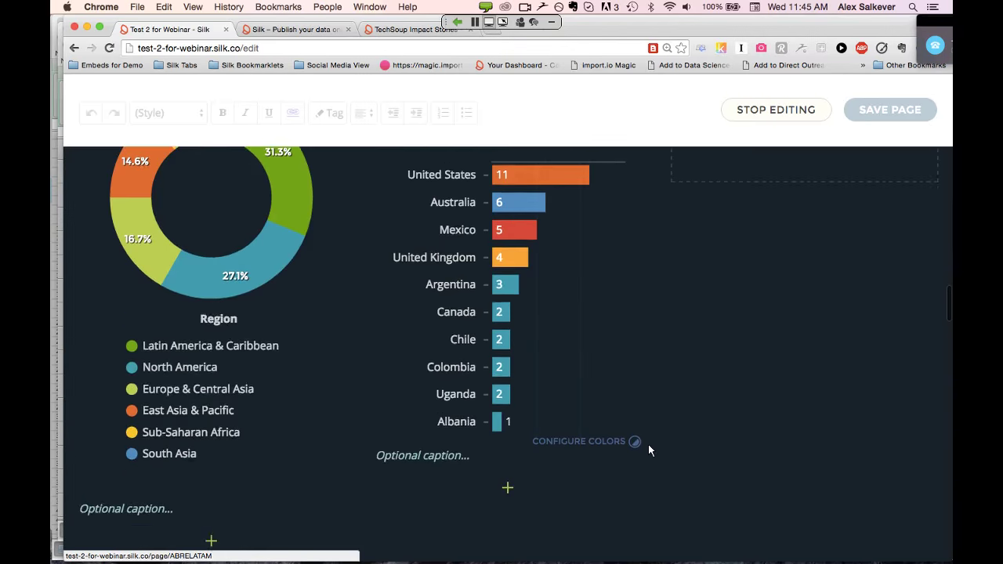
scroll(649, 451, up, 1)
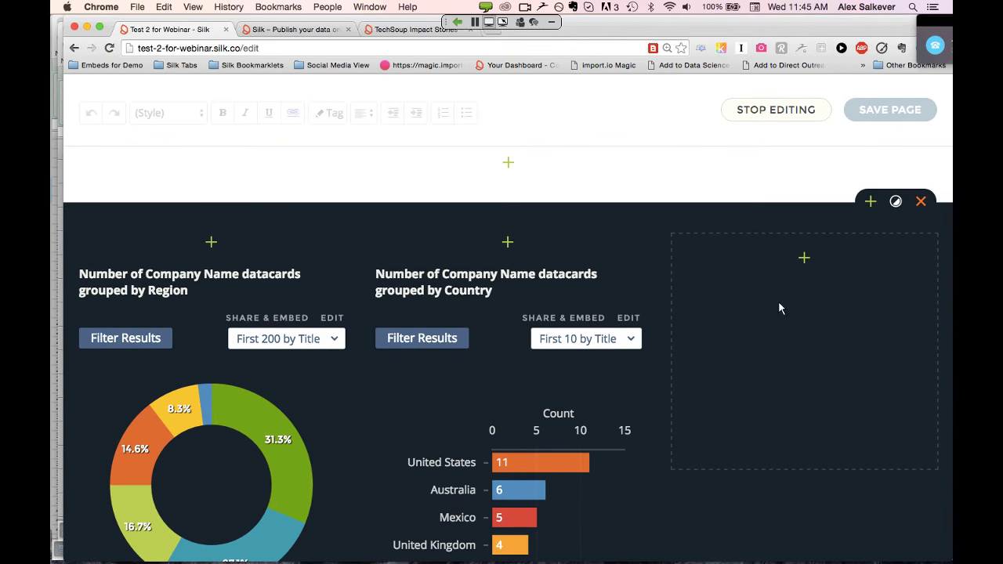
Add a column chart block for Company Name datacards in the empty slot beside the country chart
click(805, 259)
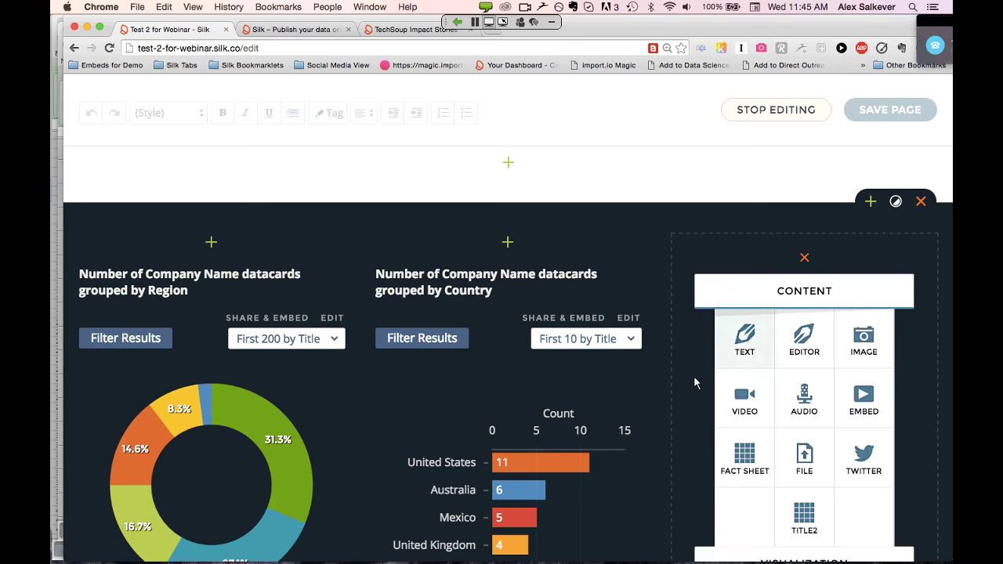
scroll(694, 379, down, 3)
scroll(694, 383, down, 1)
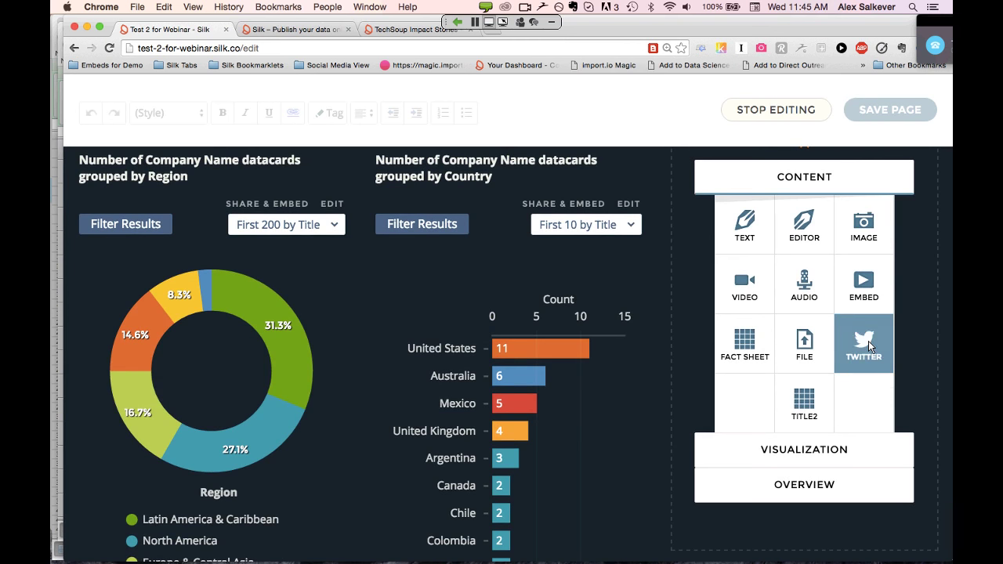
click(799, 451)
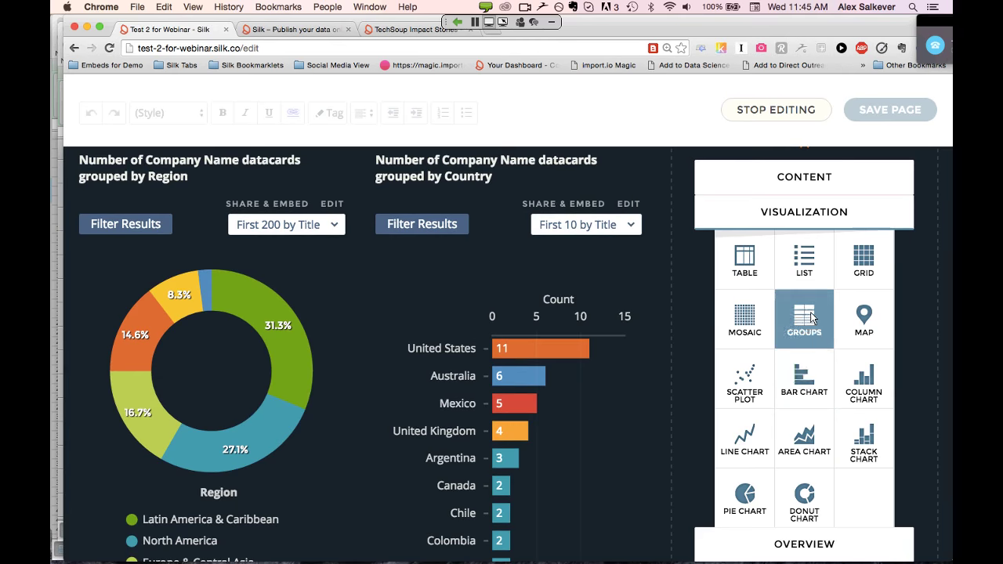
click(865, 377)
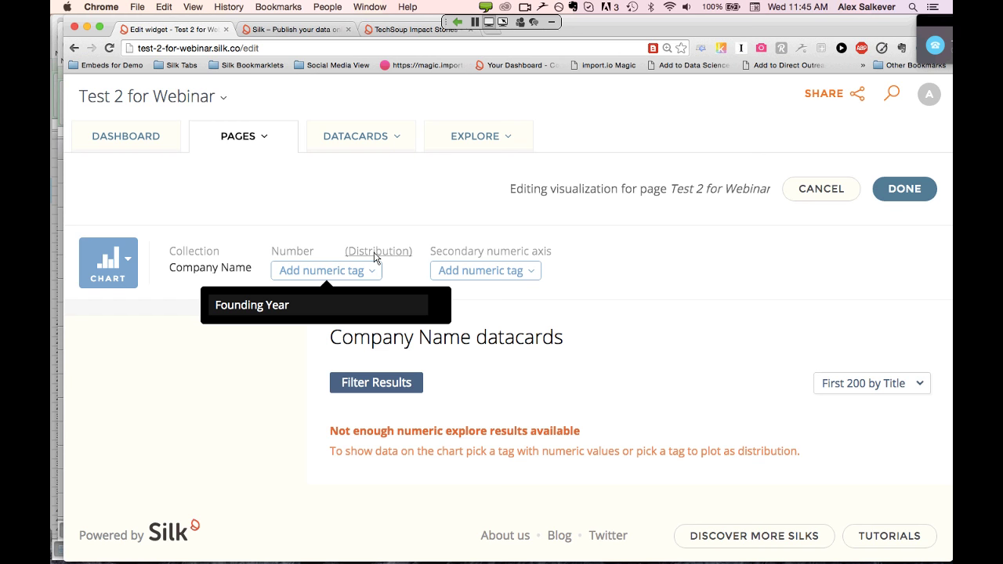
Plot the chart as a distribution of datacards grouped by Industry Category
click(376, 253)
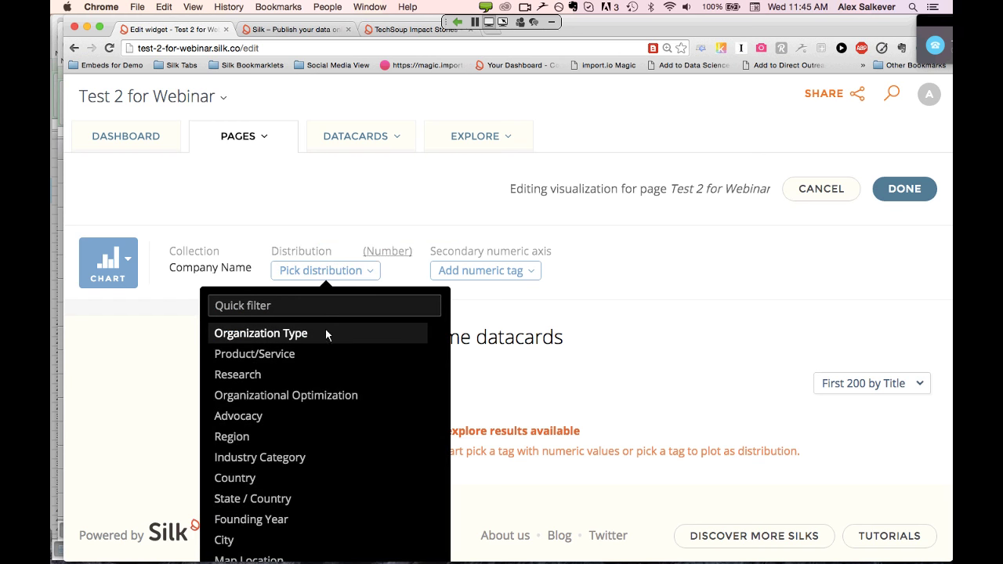
scroll(353, 376, down, 2)
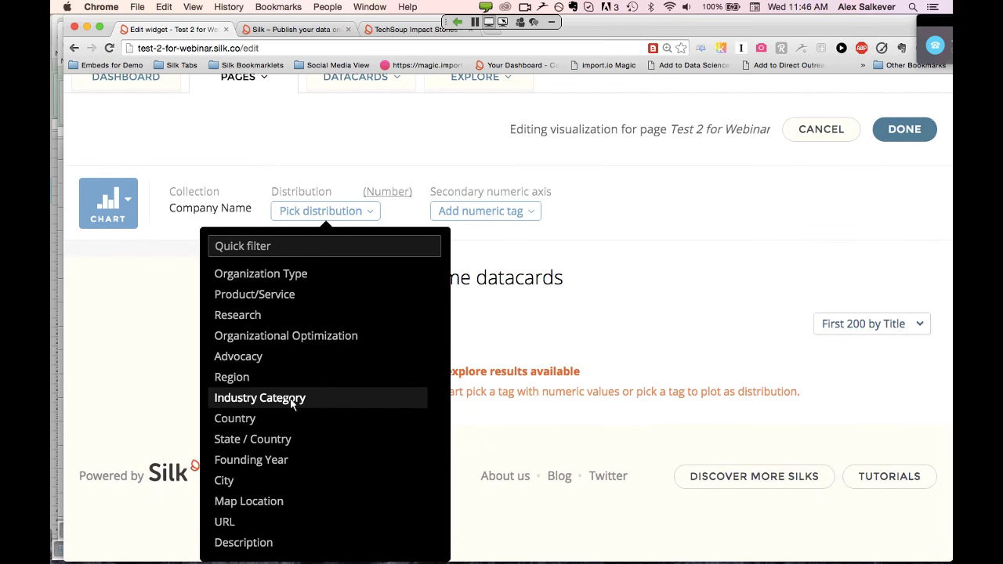
click(292, 401)
scroll(519, 362, down, 5)
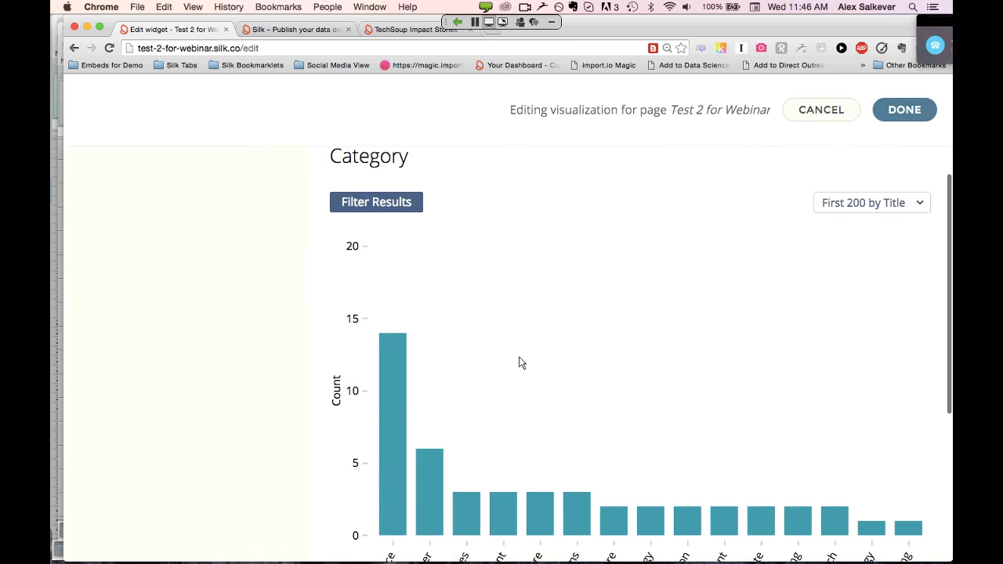
scroll(519, 362, up, 3)
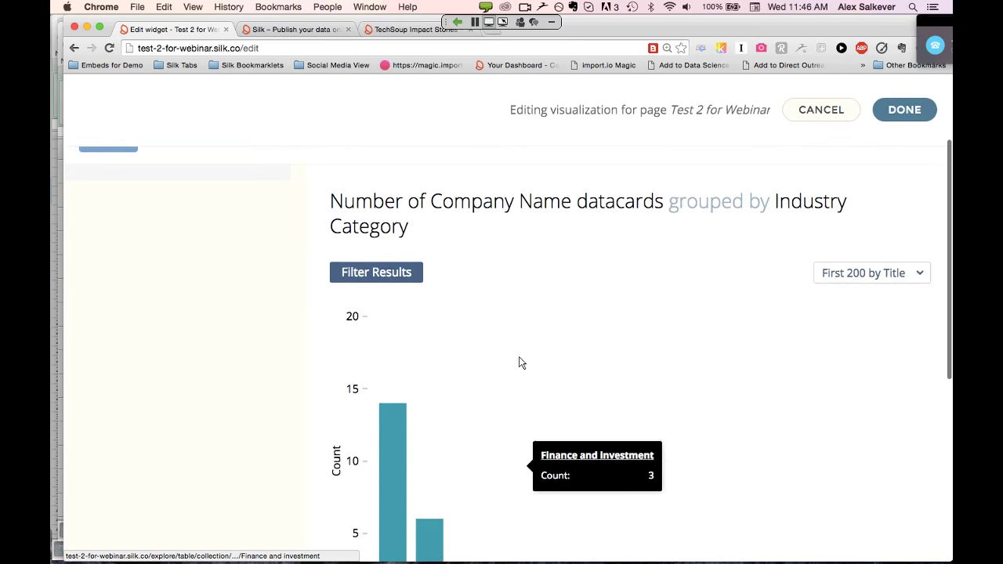
scroll(519, 362, up, 3)
scroll(519, 362, down, 5)
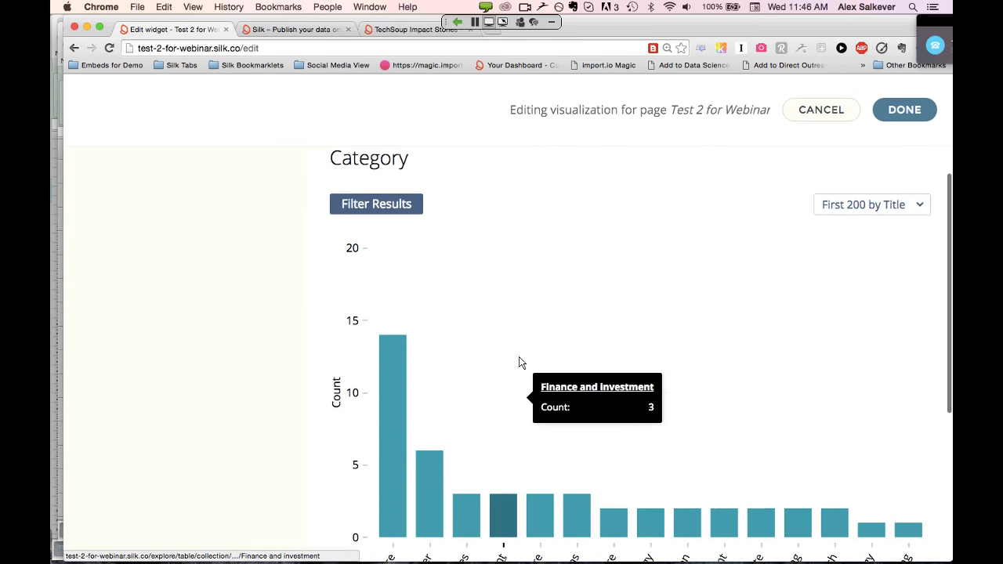
scroll(519, 363, down, 1)
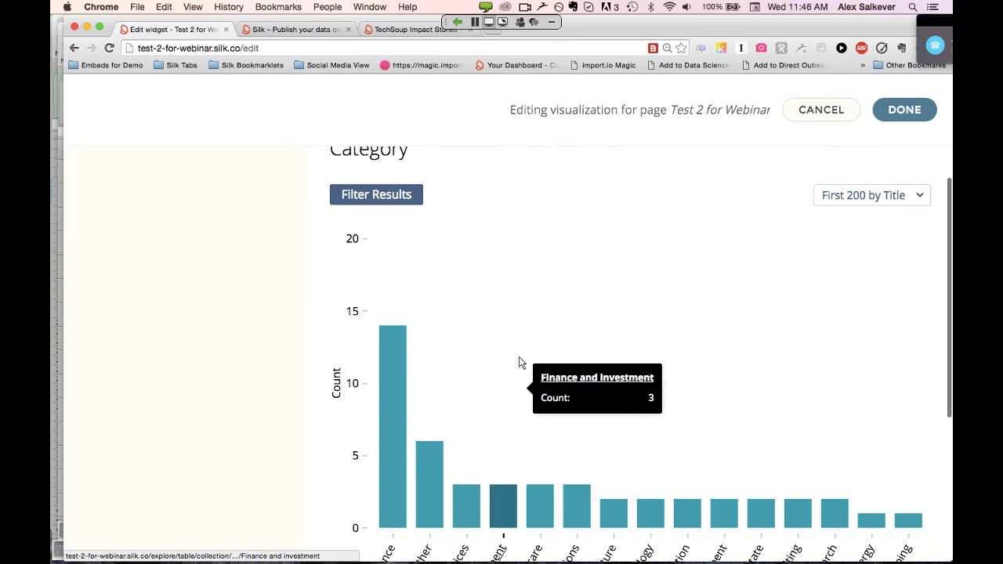
Limit the chart to a maximum of 5 datacards, first by Title
click(856, 197)
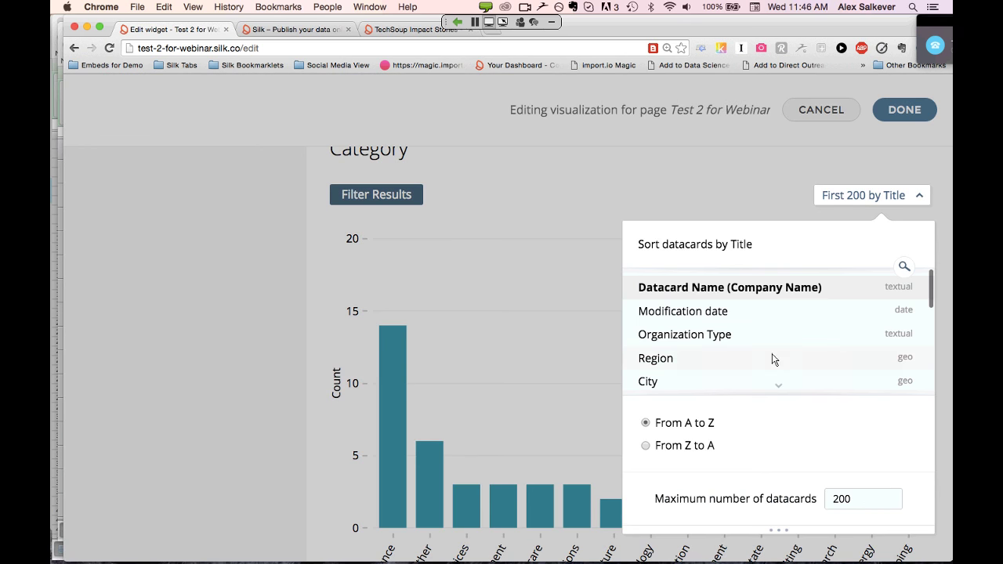
click(860, 502)
key(BackSpace)
key(BackSpace)
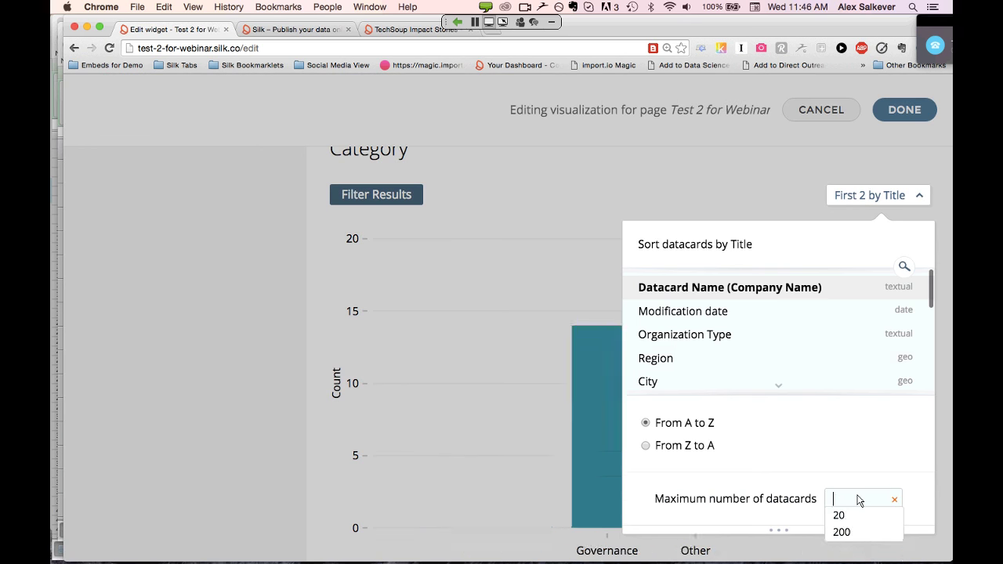
key(BackSpace)
text(5)
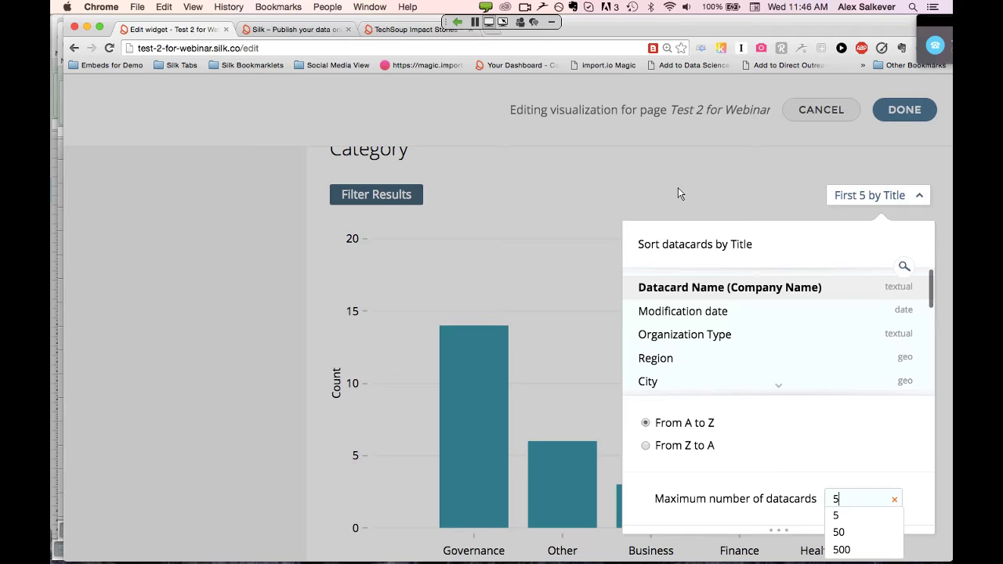
click(678, 187)
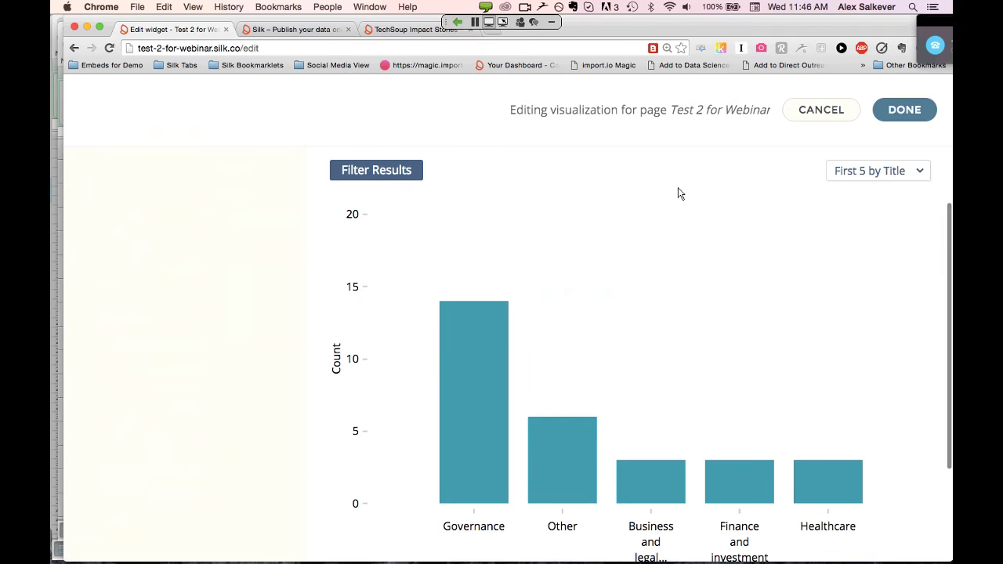
scroll(678, 192, down, 3)
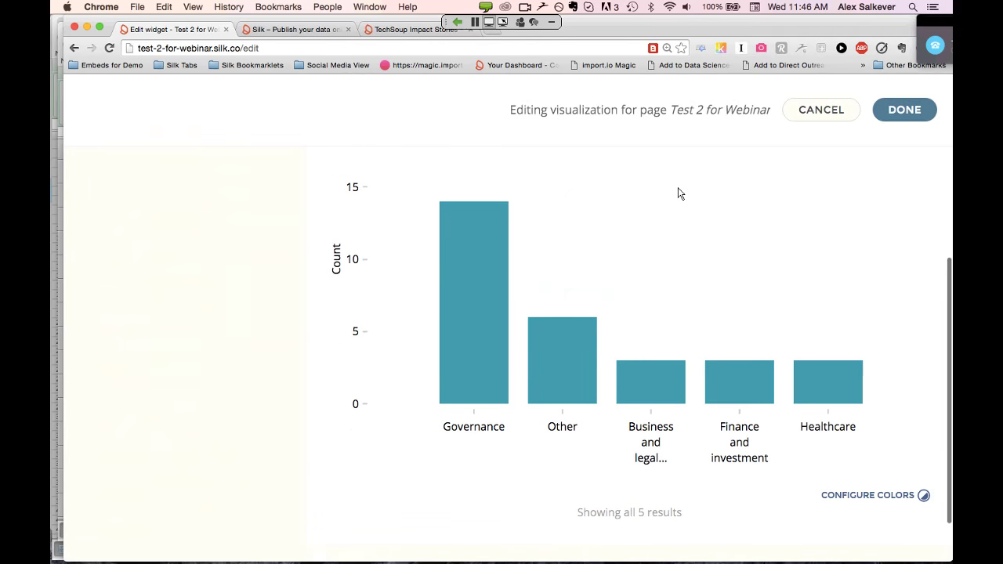
Make the Governance bar orange and the Other bar blue
click(924, 500)
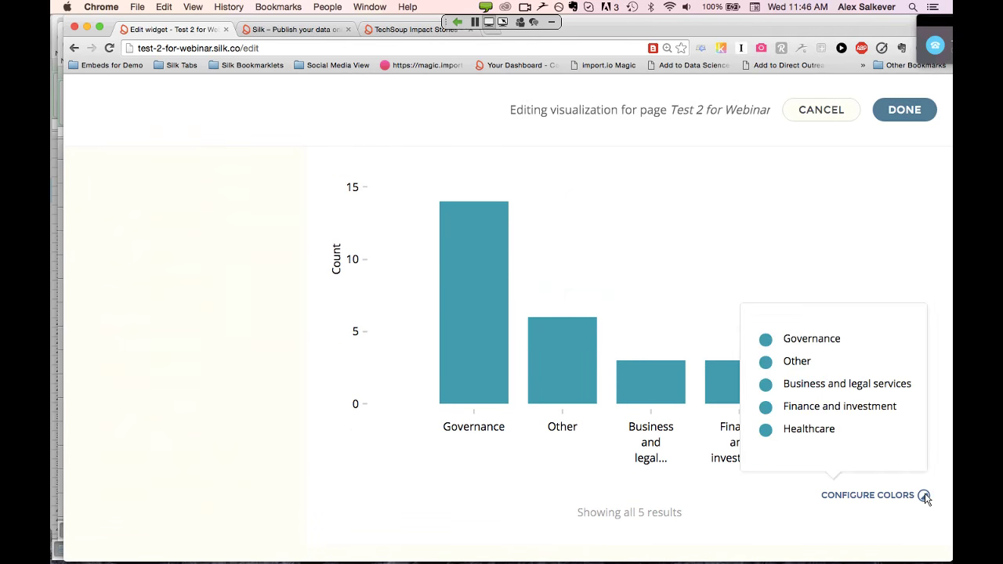
click(771, 346)
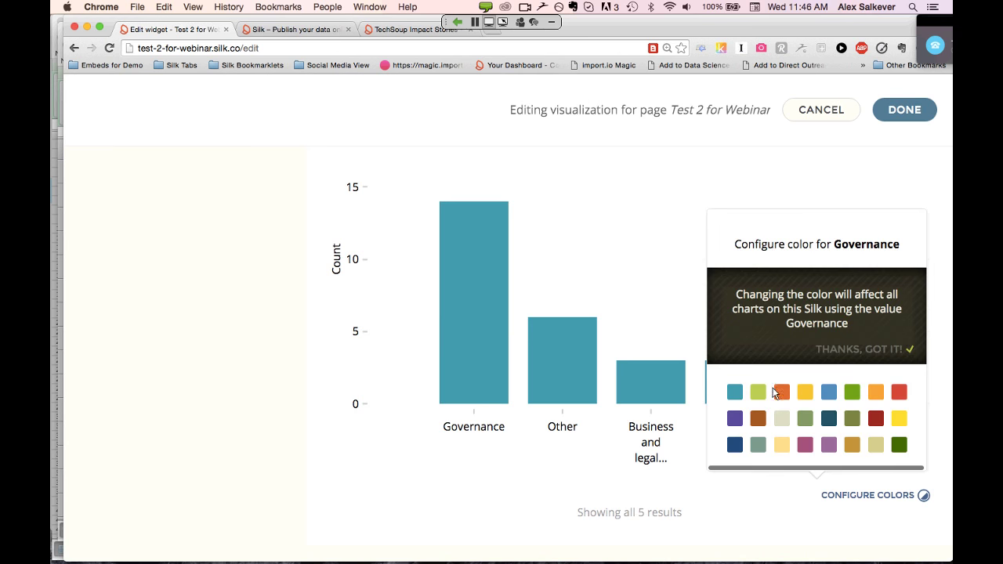
click(779, 393)
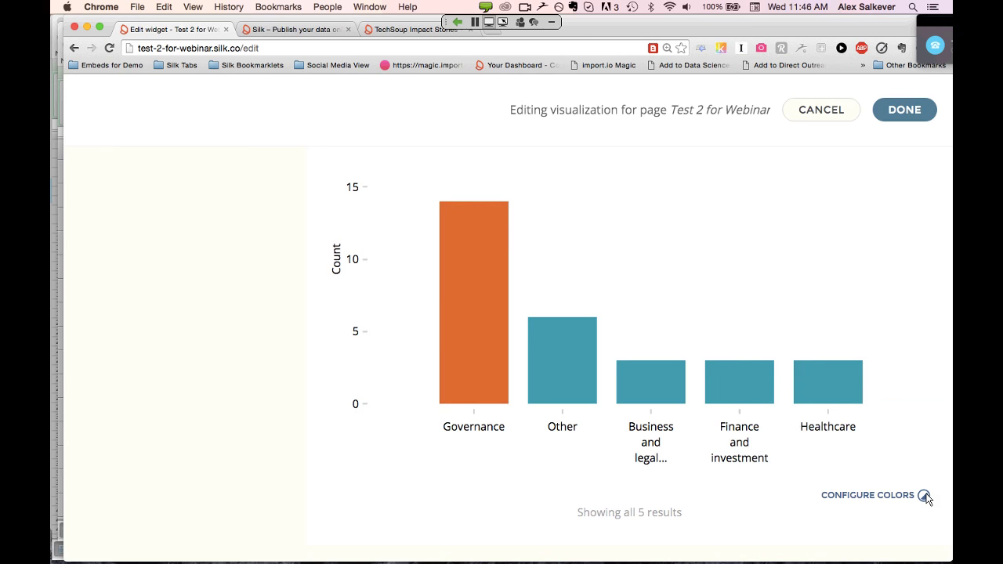
click(924, 497)
click(764, 363)
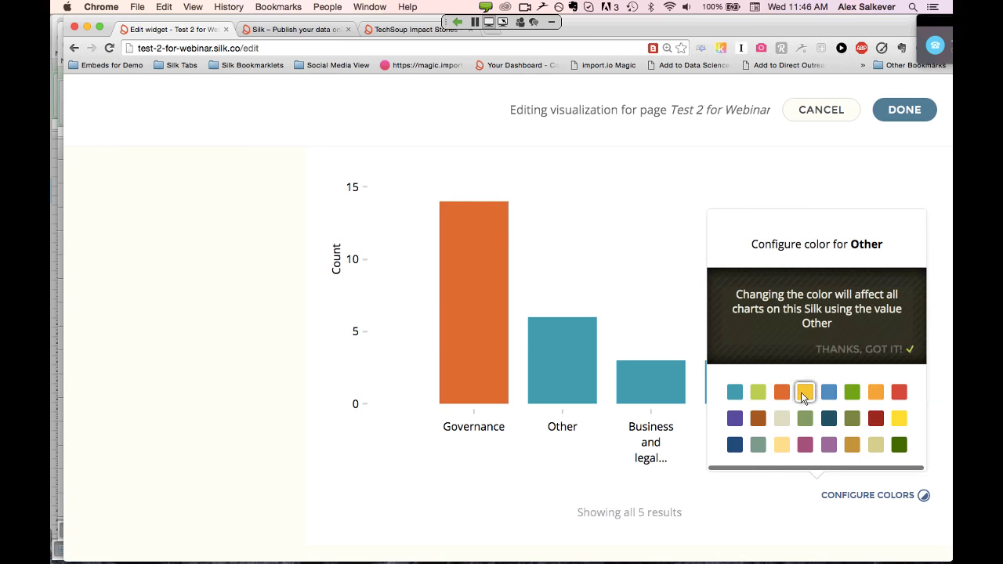
click(828, 392)
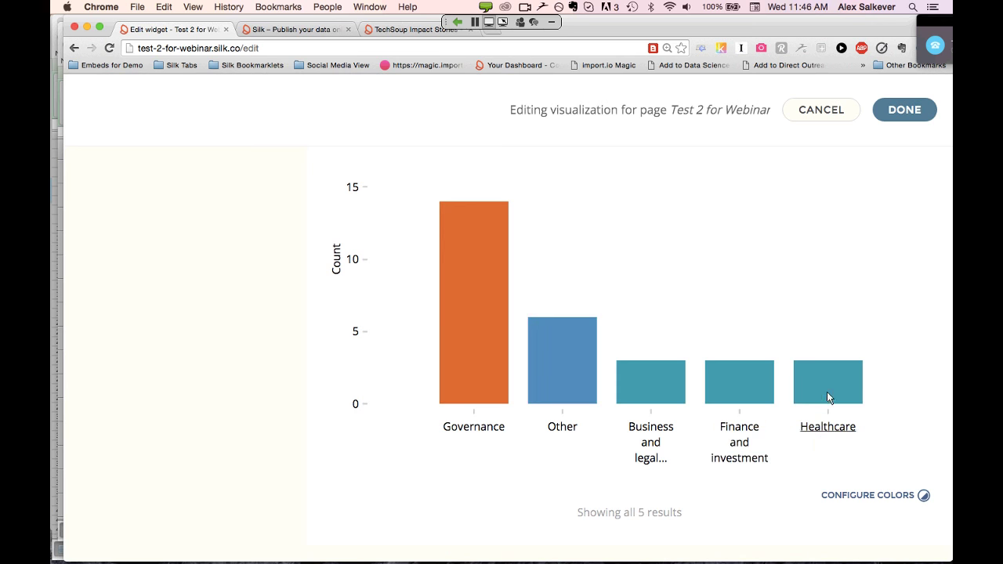
Make the Business and legal services bar light orange and the Healthcare bar brown
click(924, 496)
click(768, 384)
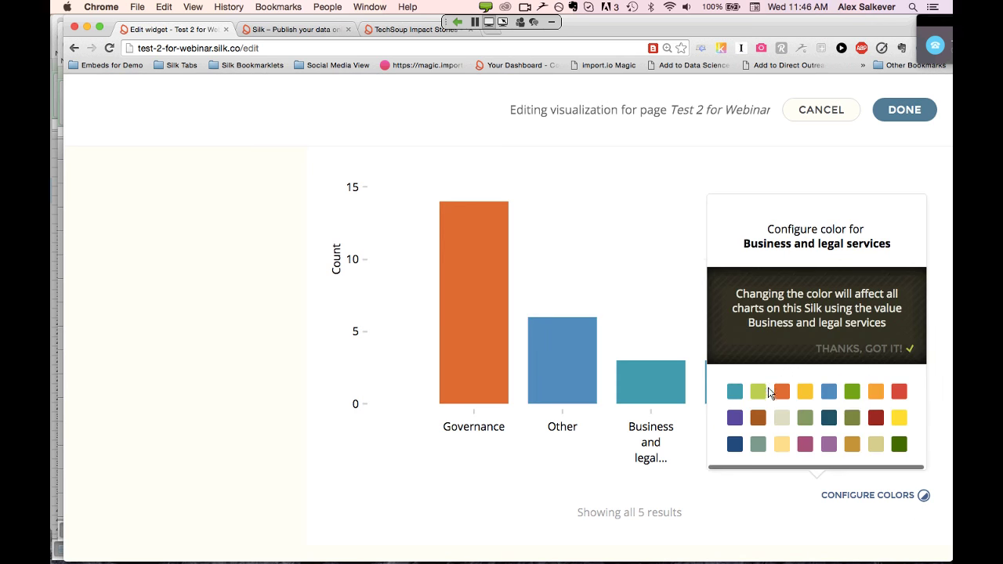
click(876, 391)
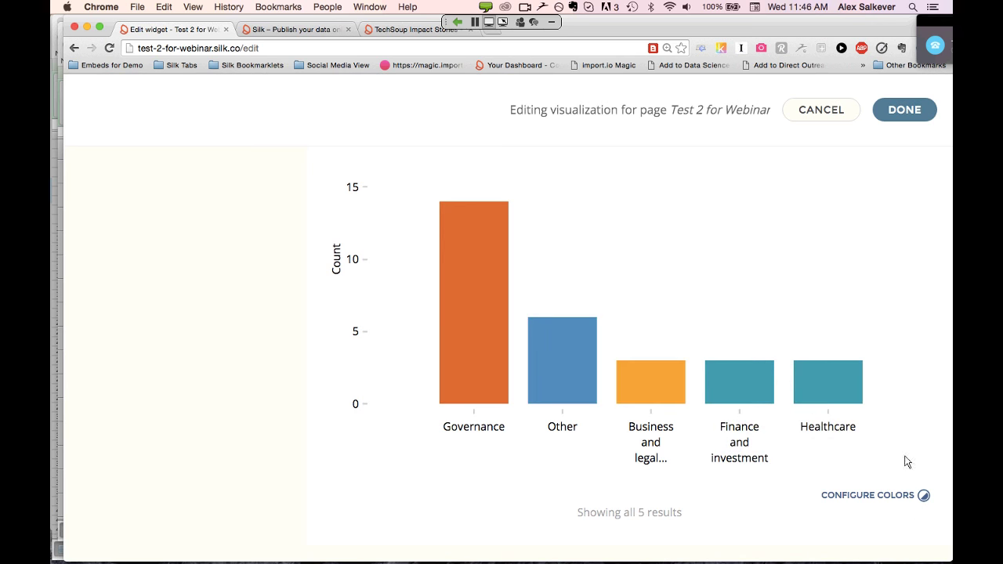
click(926, 500)
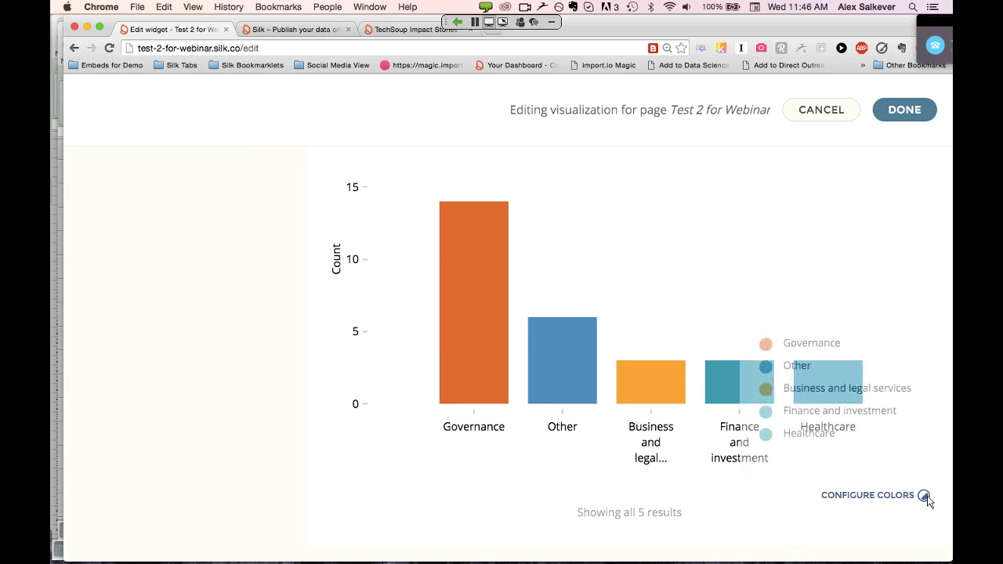
click(766, 434)
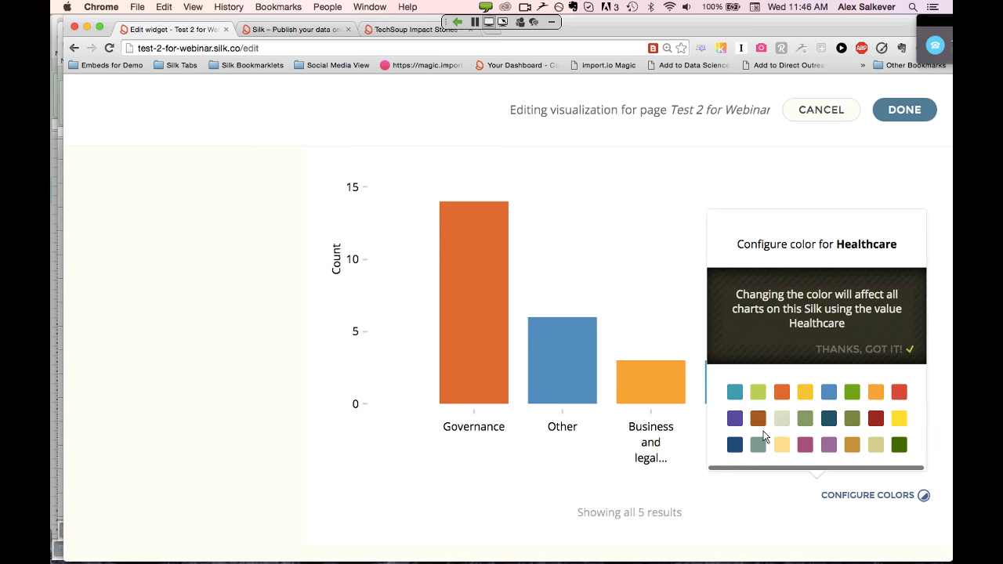
click(758, 418)
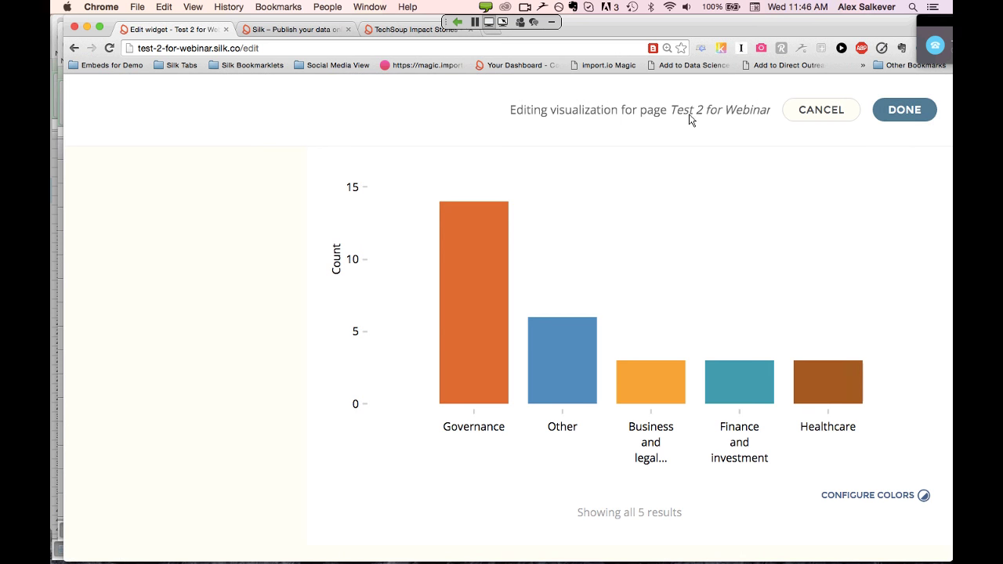
Cut the new chart and insert an Industry Category column chart below the Country chart
click(905, 111)
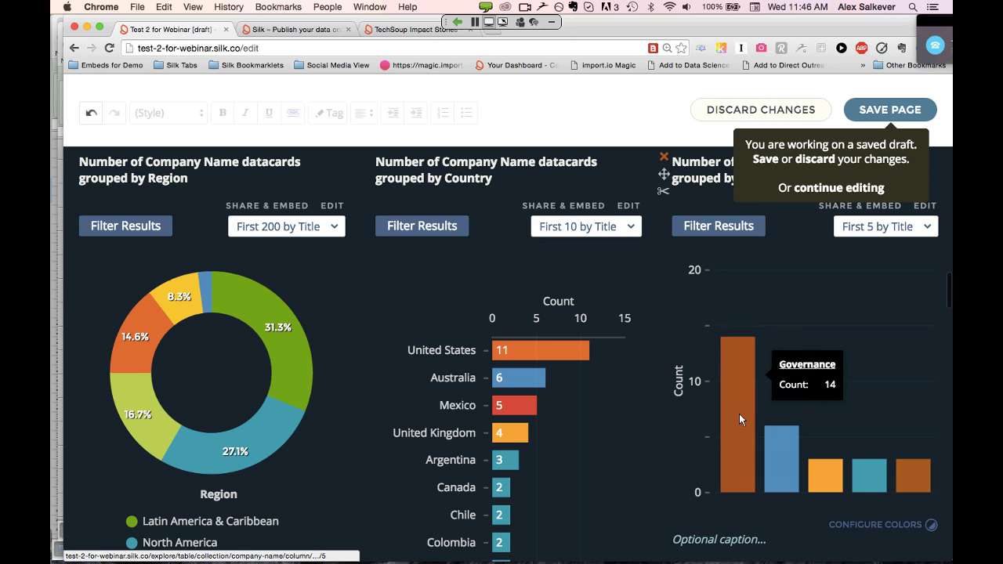
mouse_move(786, 475)
mouse_move(915, 478)
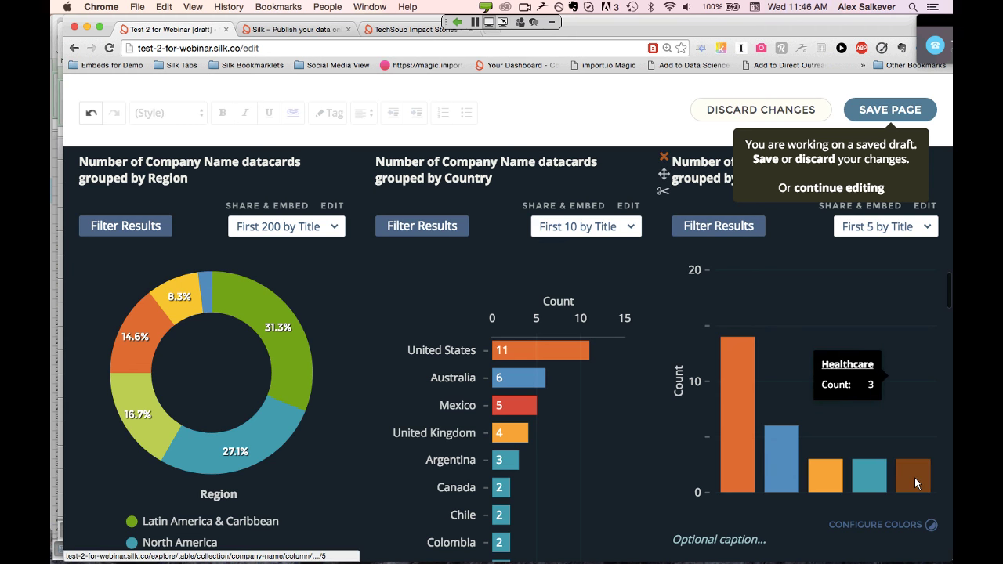
click(663, 192)
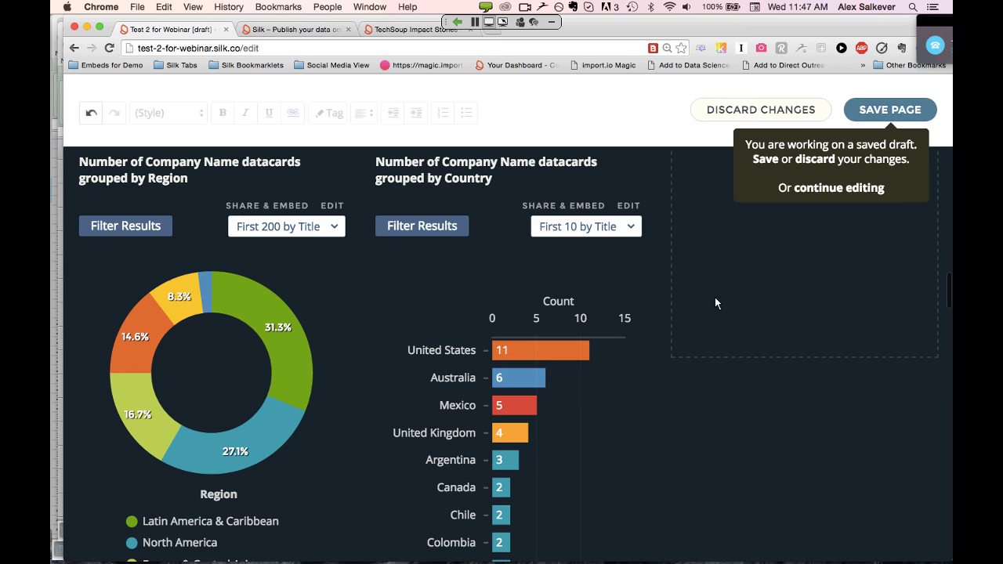
scroll(715, 302, down, 5)
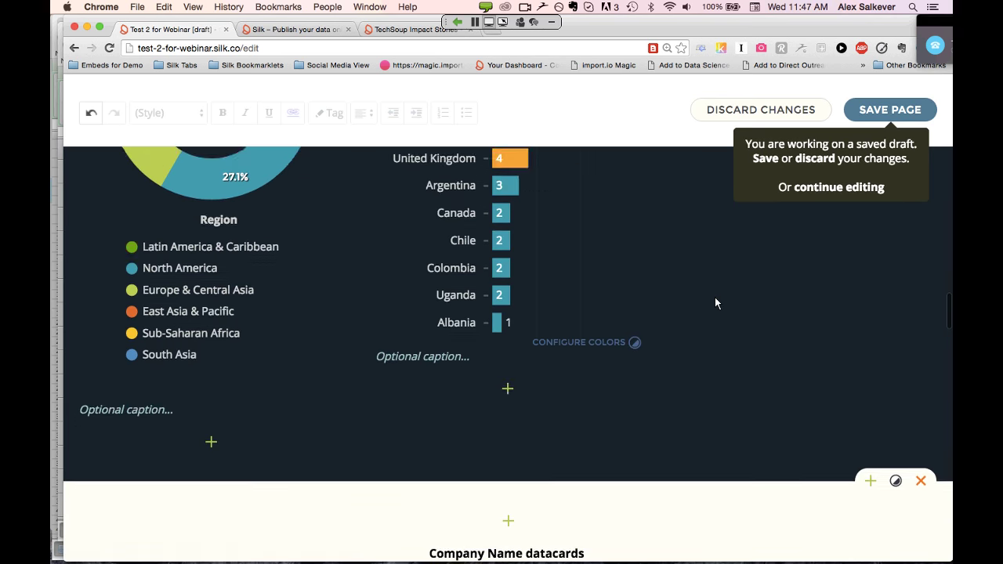
click(507, 376)
scroll(665, 444, down, 3)
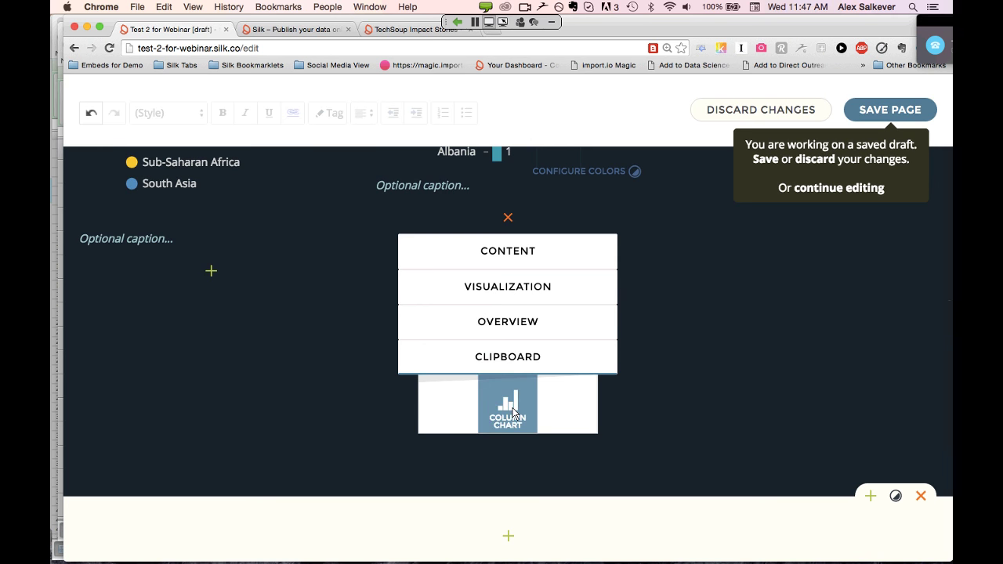
click(513, 413)
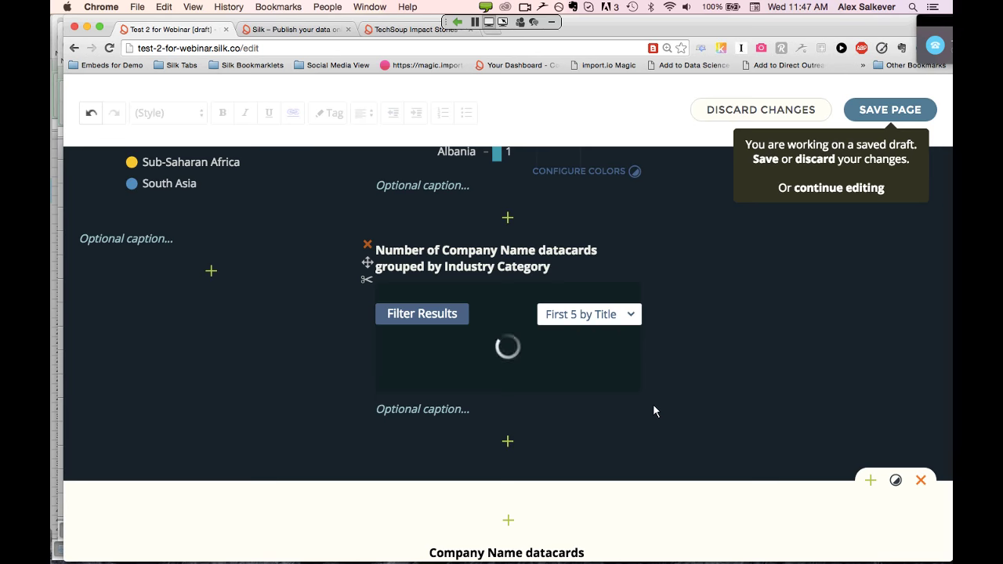
Move the Country chart into the empty right-hand column
scroll(270, 312, up, 3)
scroll(270, 313, down, 6)
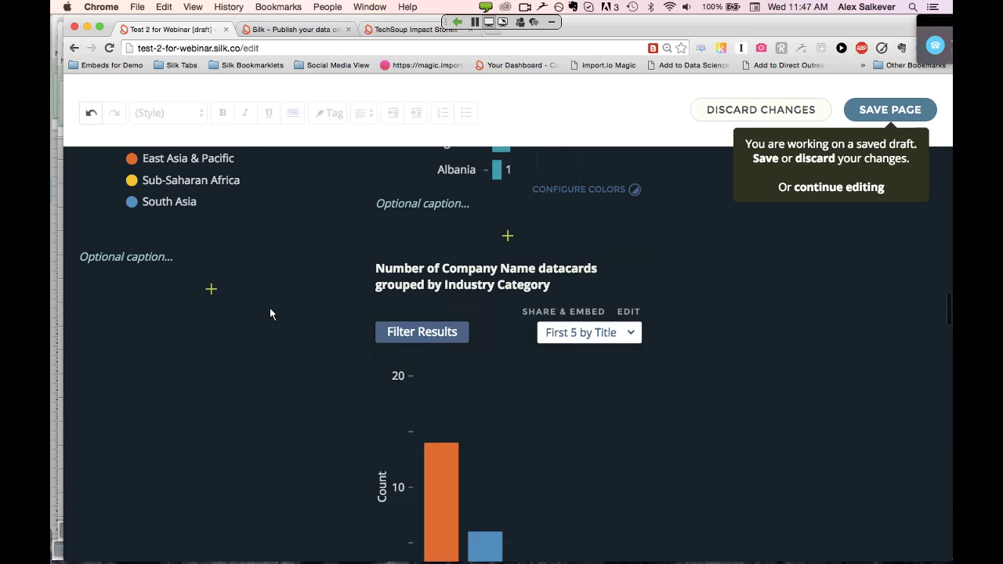
scroll(270, 314, up, 3)
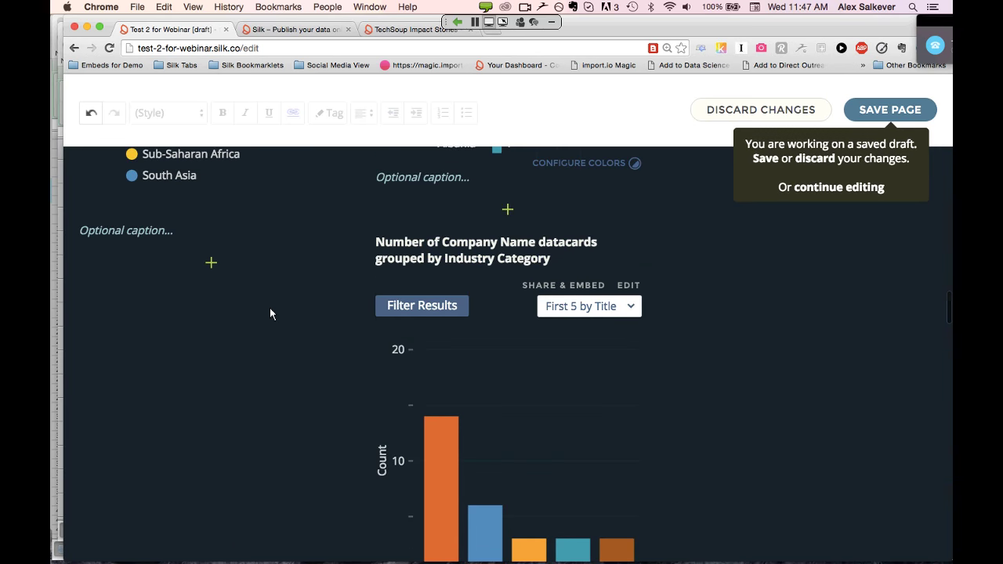
scroll(270, 313, up, 2)
scroll(737, 335, up, 10)
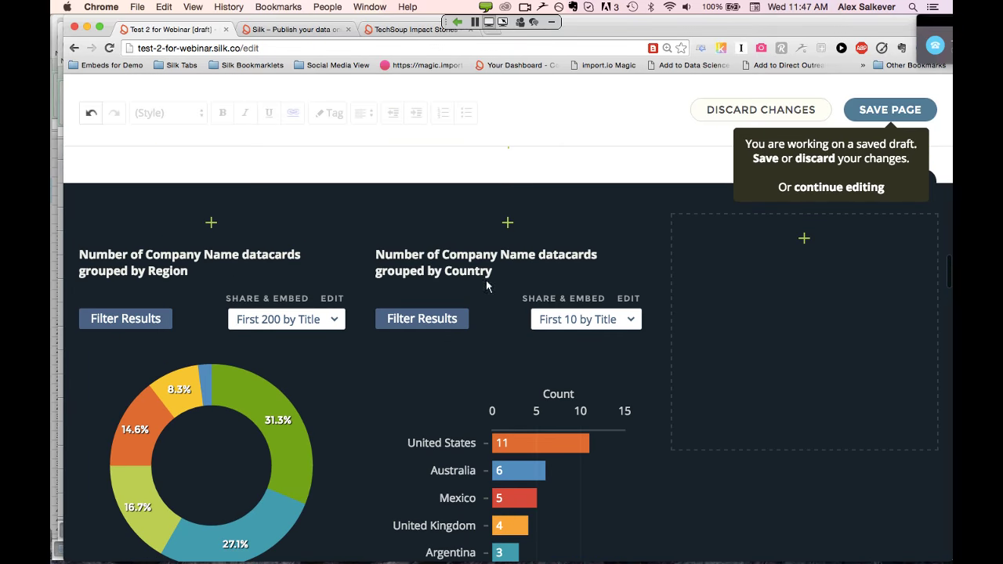
mouse_move(365, 266)
drag(367, 268, 769, 351)
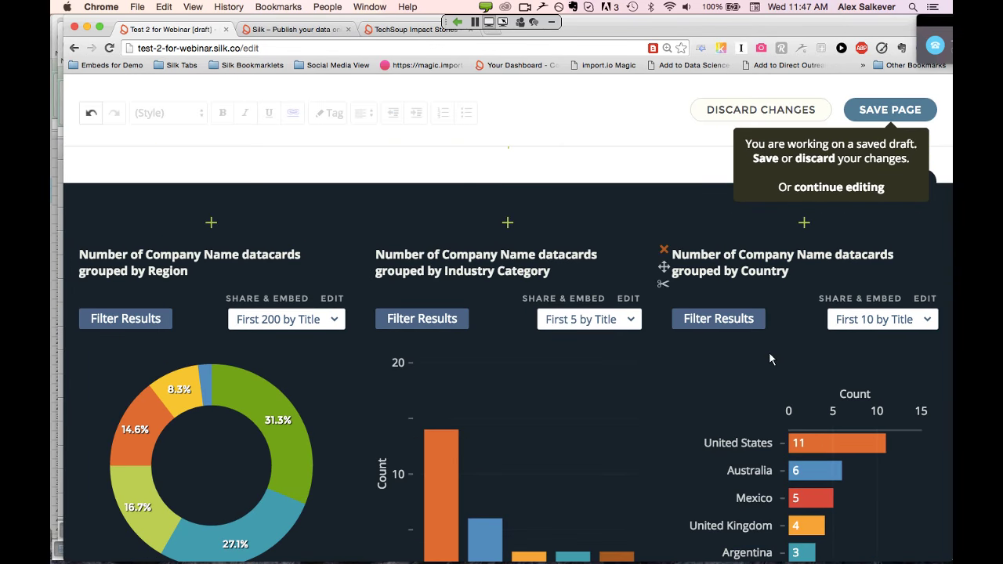
Drag the Sortable for Webinar table just below the Region bar chart and save the page
mouse_move(350, 244)
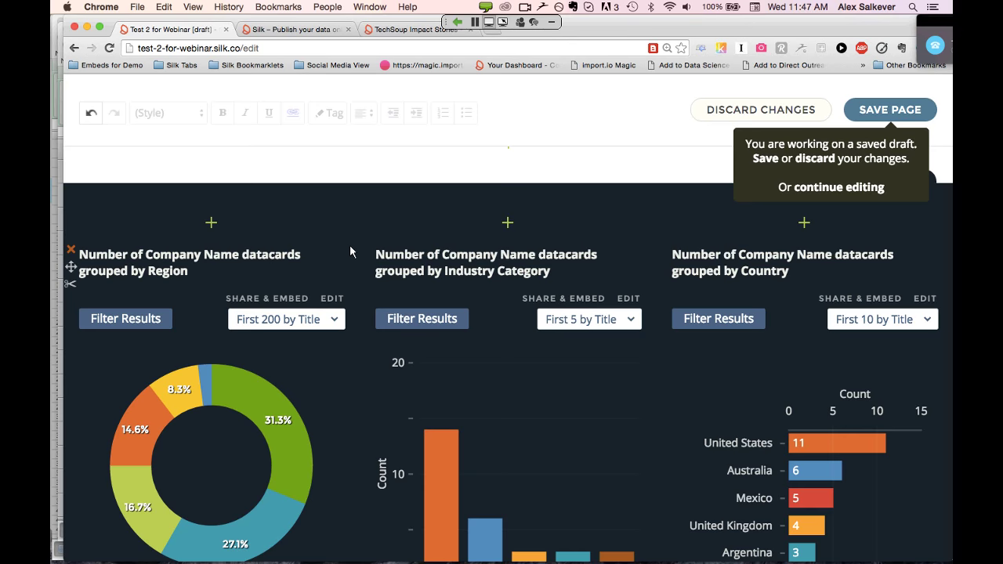
scroll(350, 250, up, 15)
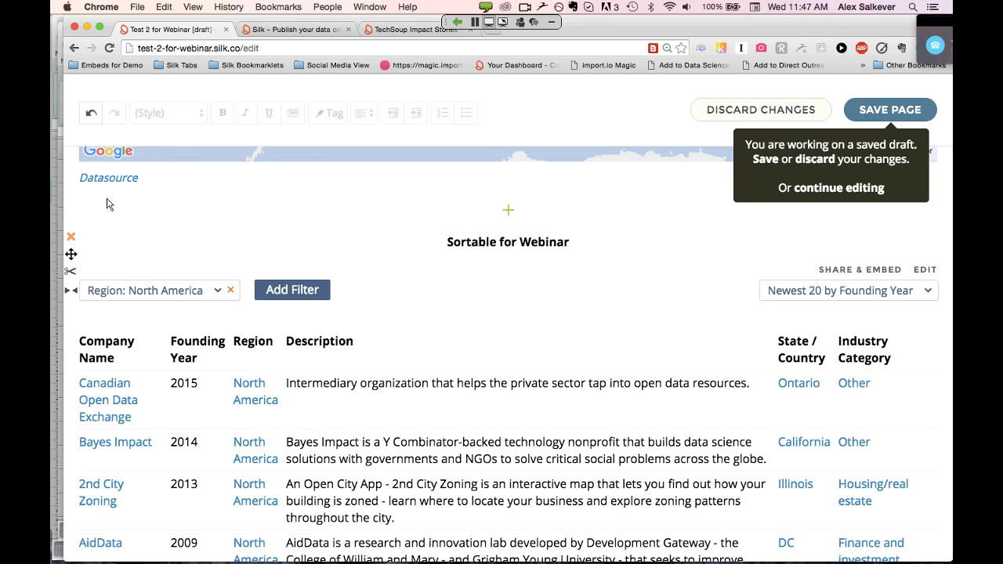
drag(70, 256, 350, 396)
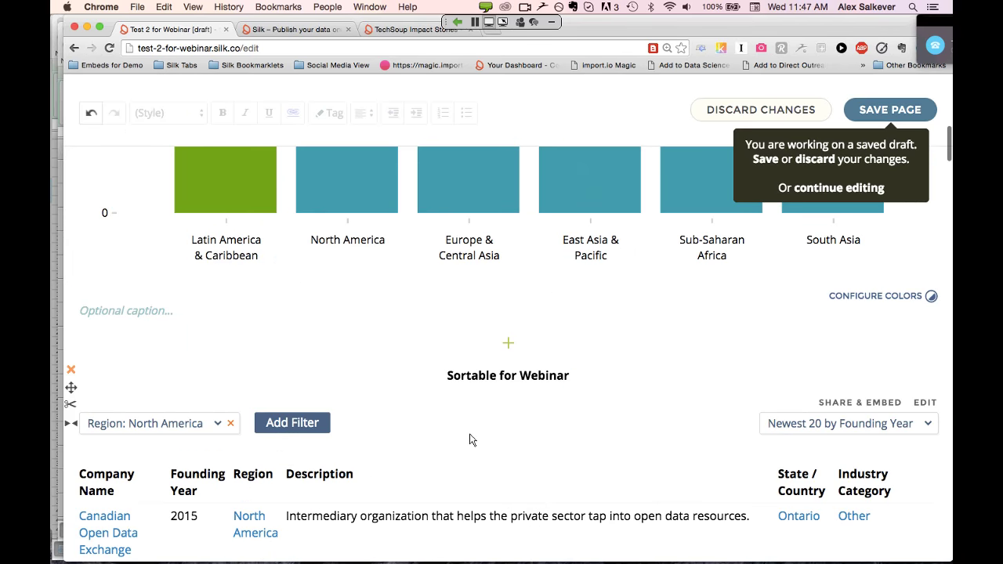
scroll(470, 439, down, 5)
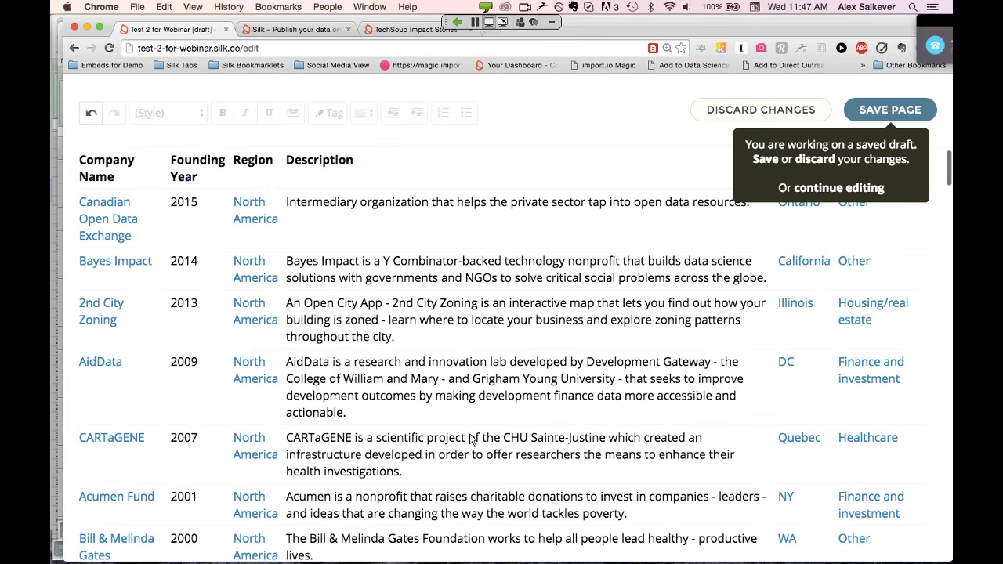
scroll(509, 376, down, 1)
scroll(549, 322, up, 1)
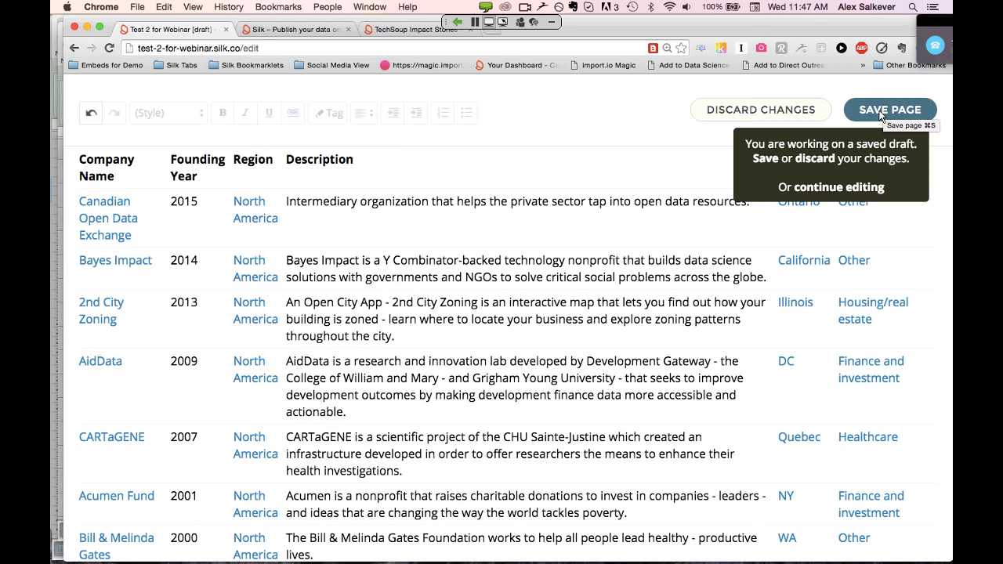
click(881, 115)
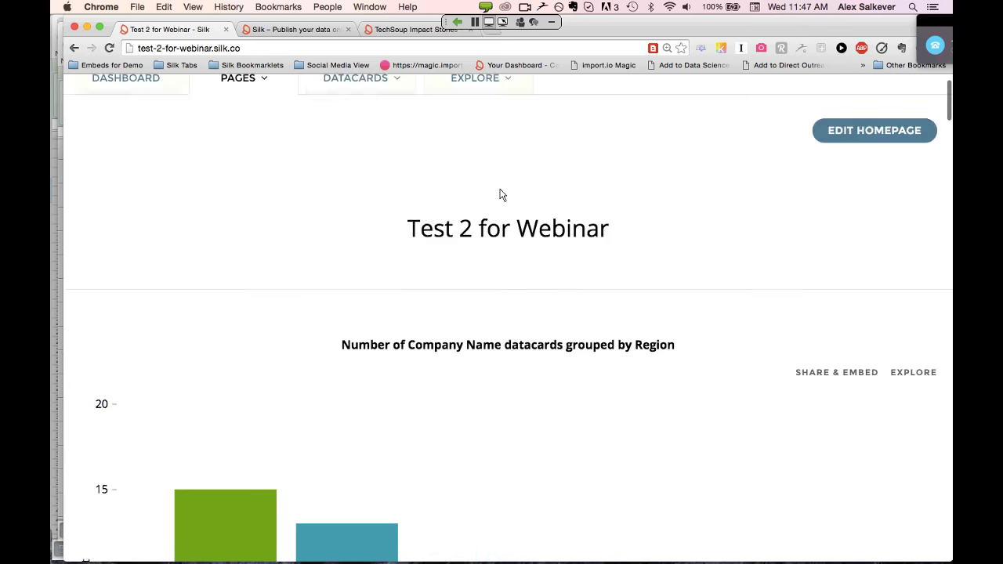
scroll(501, 189, down, 1)
scroll(502, 189, down, 10)
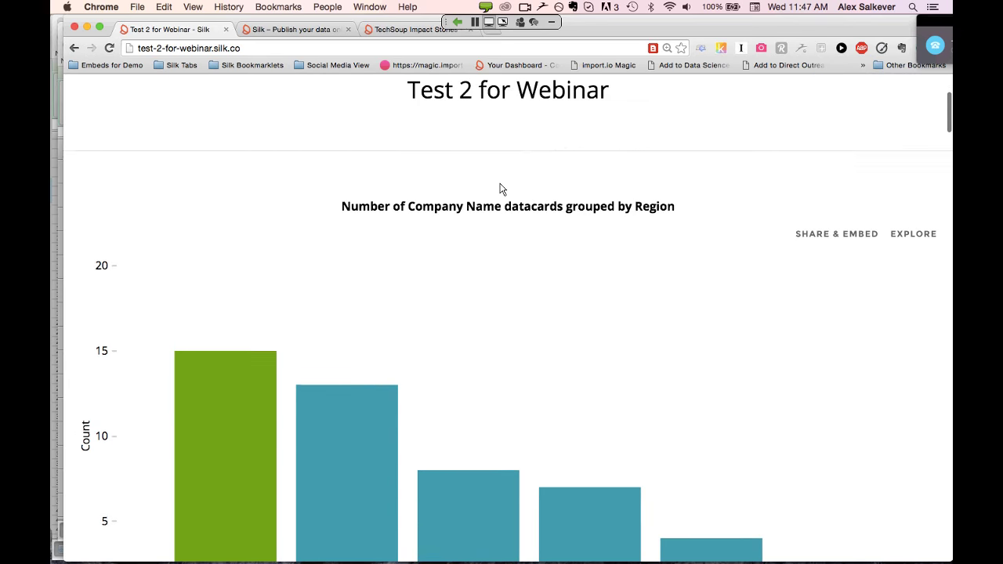
scroll(501, 189, down, 20)
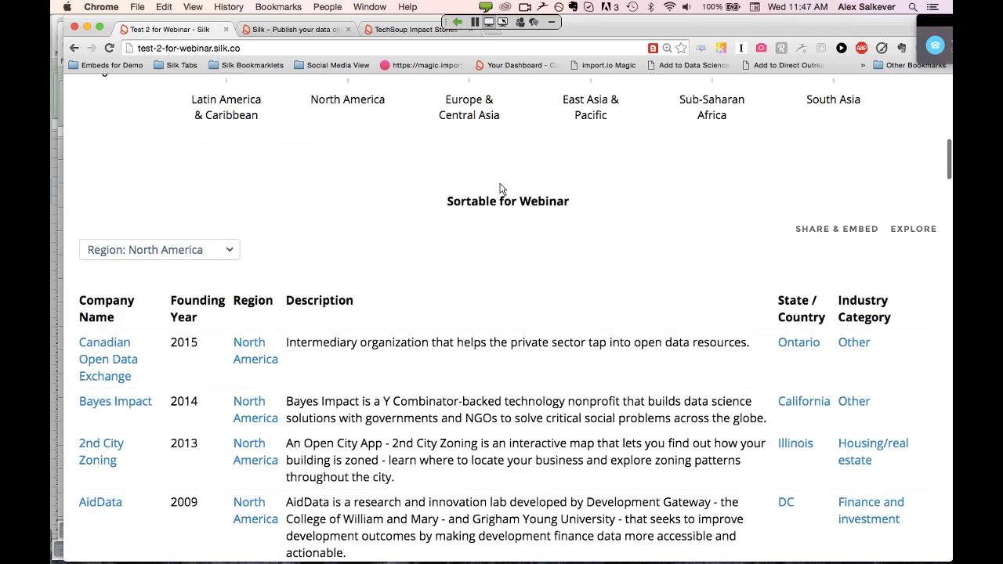
scroll(502, 188, down, 12)
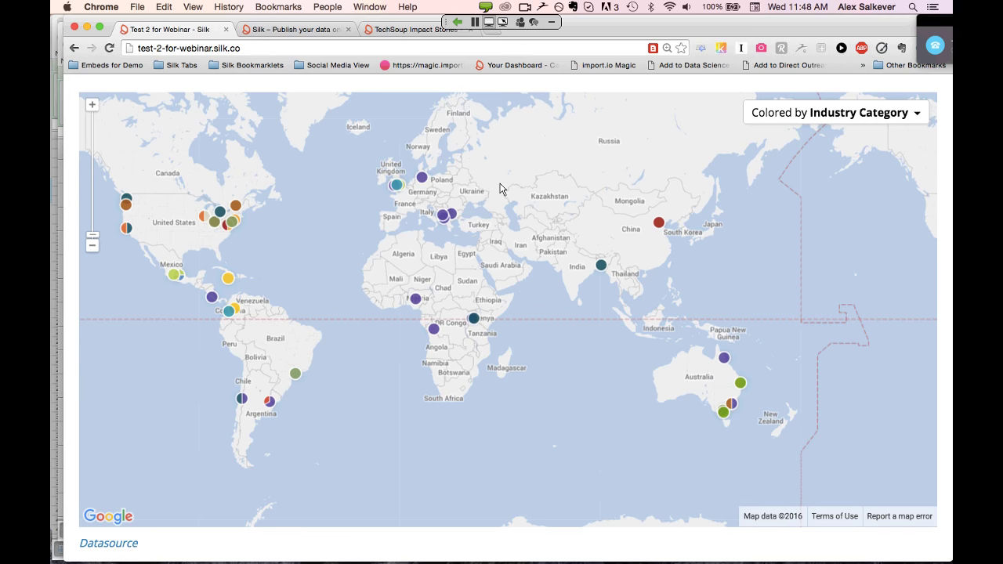
scroll(500, 189, up, 6)
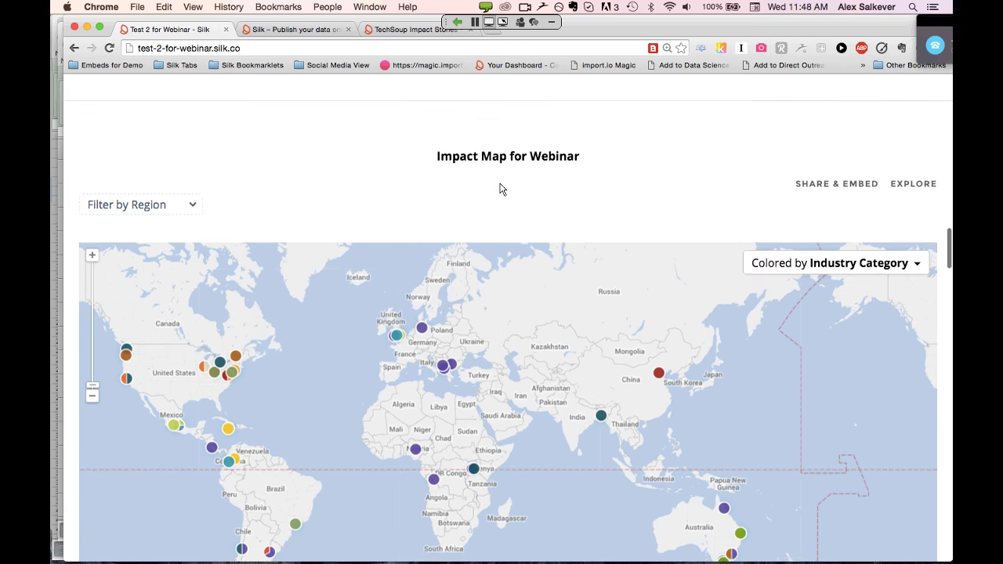
scroll(500, 189, up, 20)
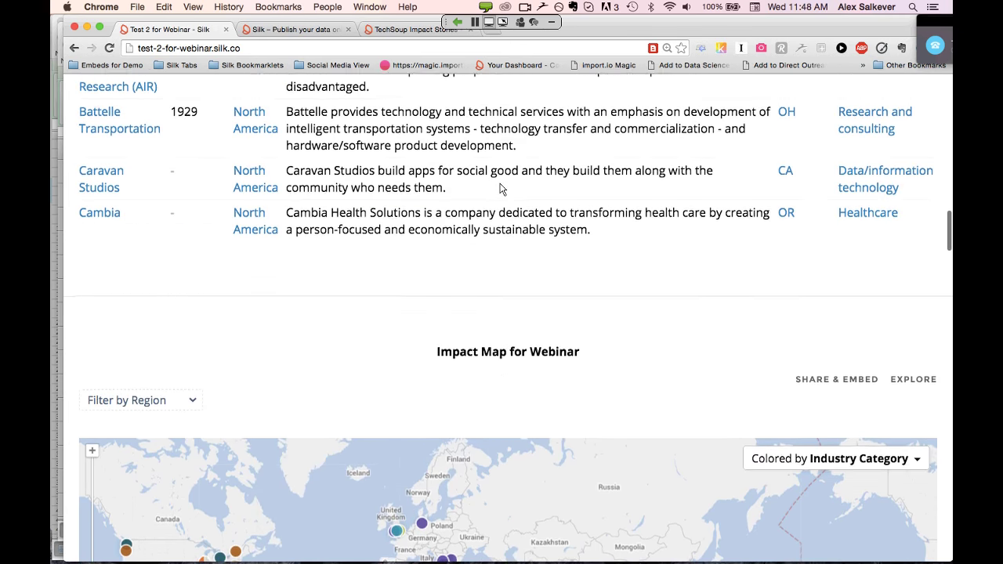
scroll(500, 189, up, 3)
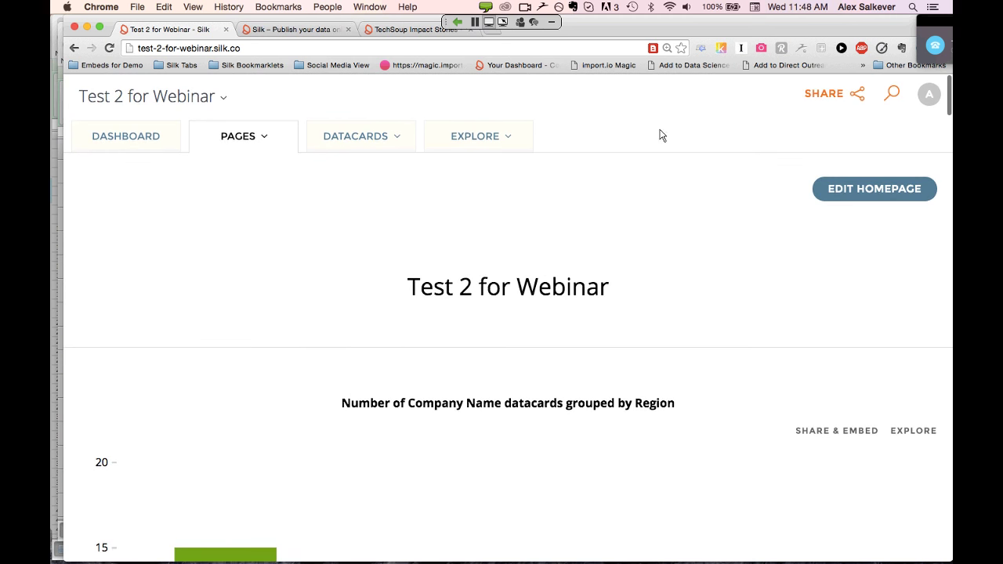
Set the site's Privacy to Private in the dashboard Settings
click(125, 136)
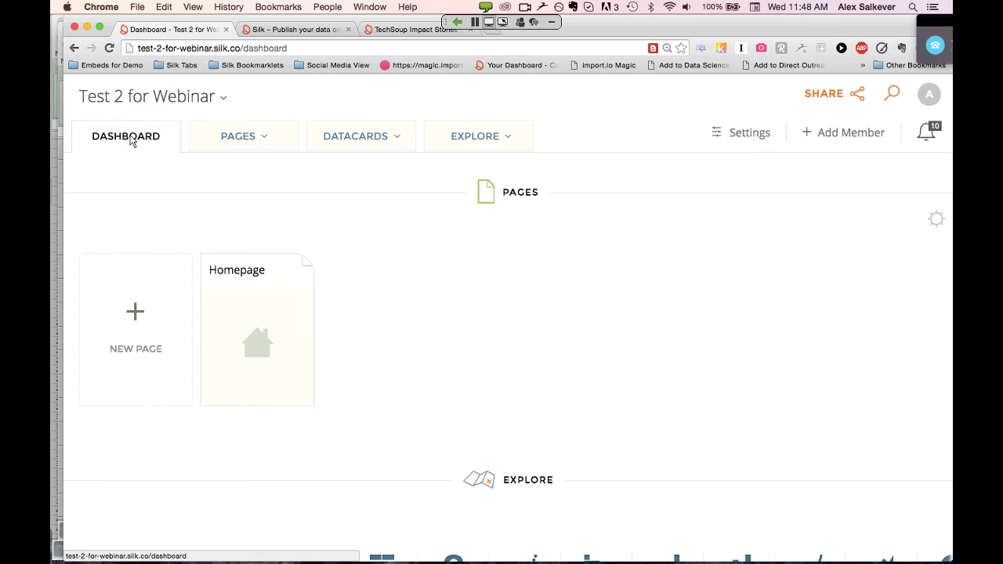
click(747, 138)
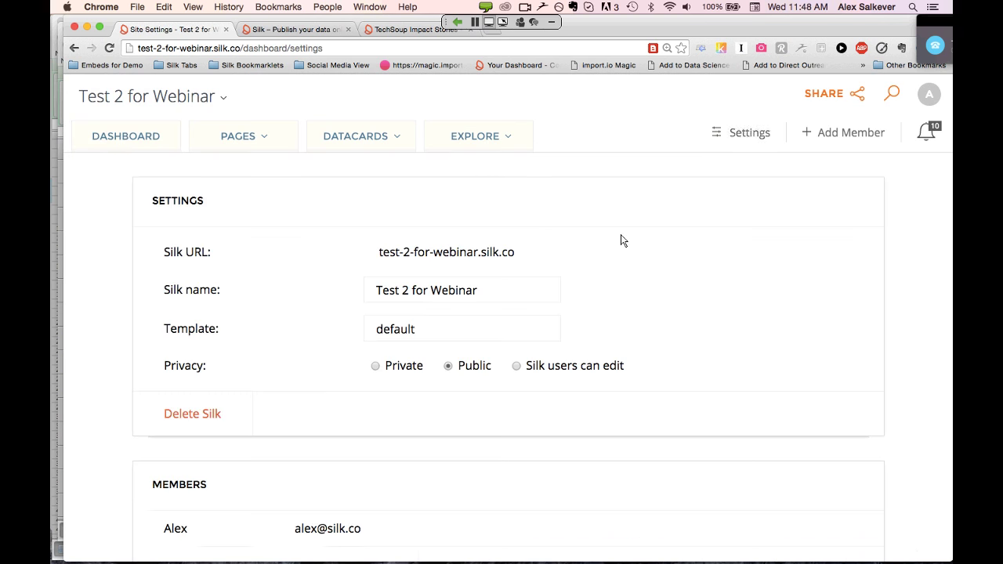
scroll(621, 237, down, 3)
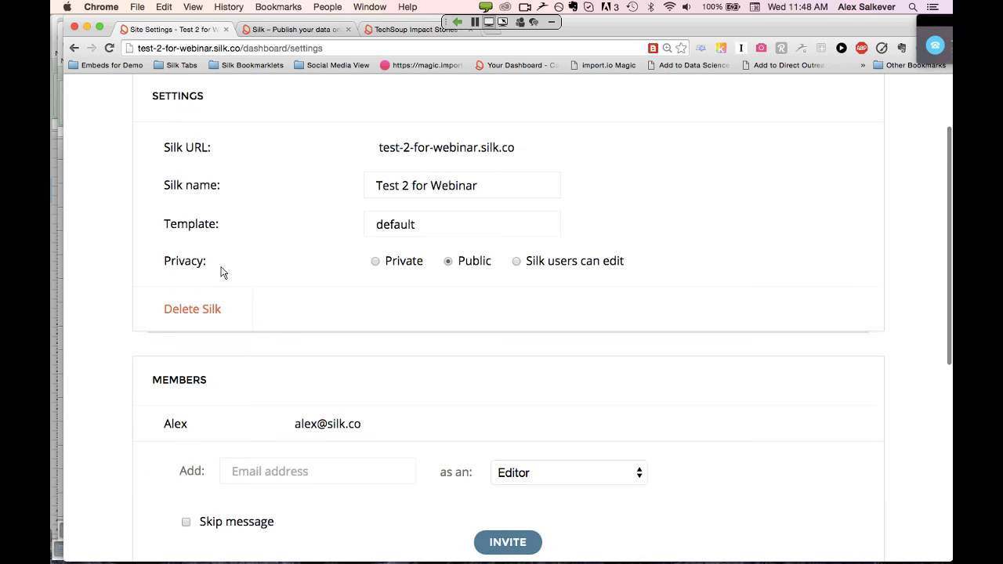
key(super+equal)
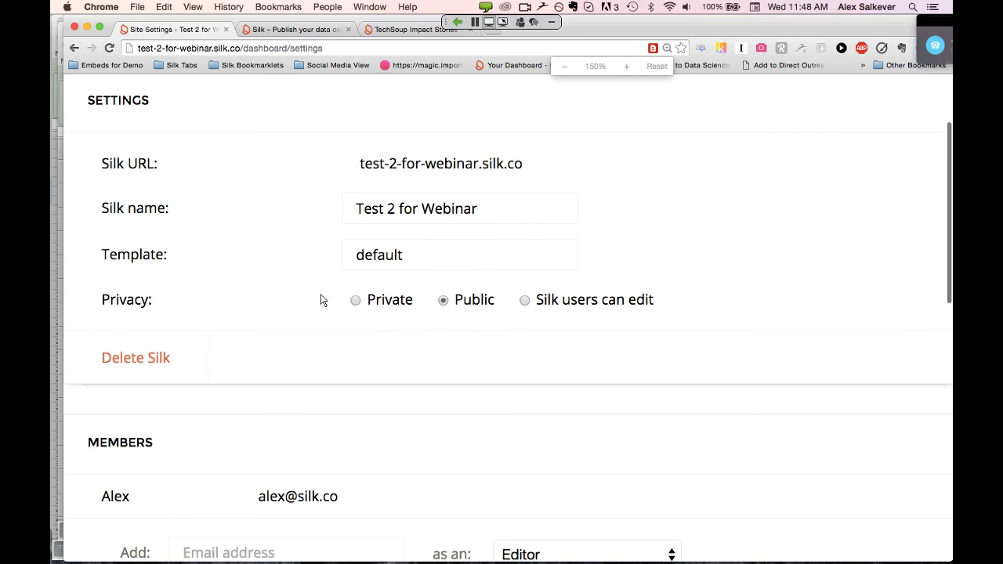
click(357, 303)
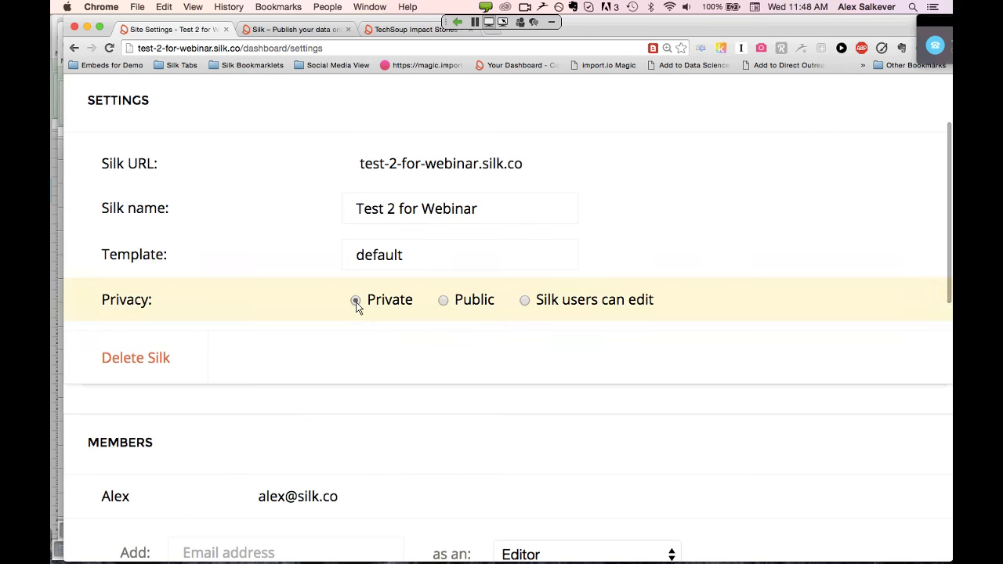
scroll(357, 306, up, 2)
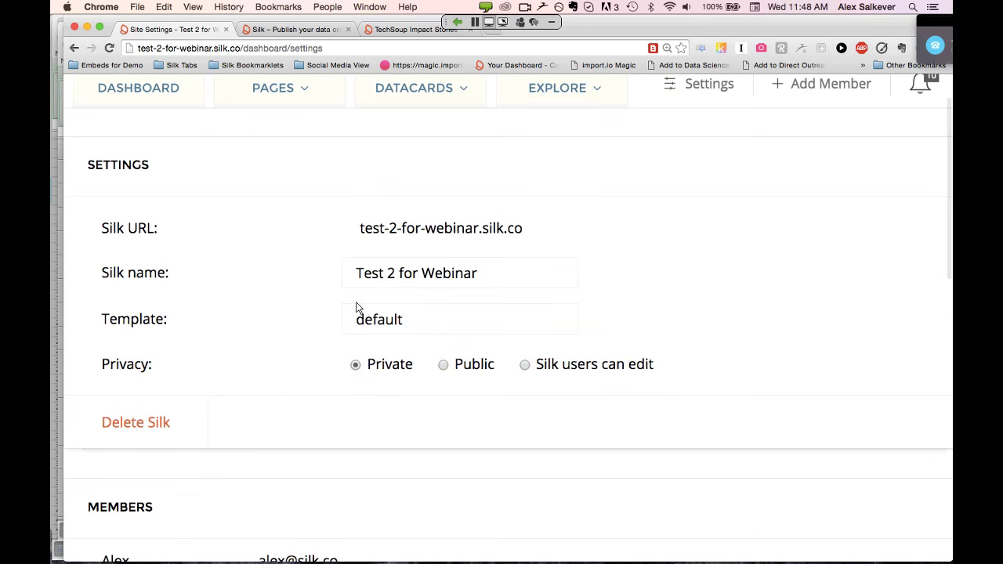
scroll(357, 307, up, 2)
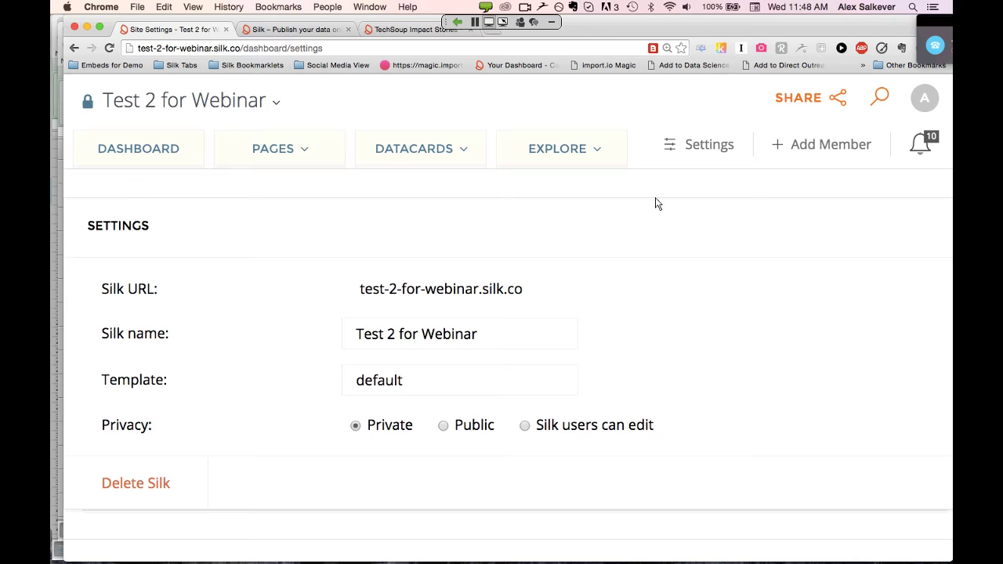
scroll(657, 203, down, 3)
scroll(392, 321, up, 3)
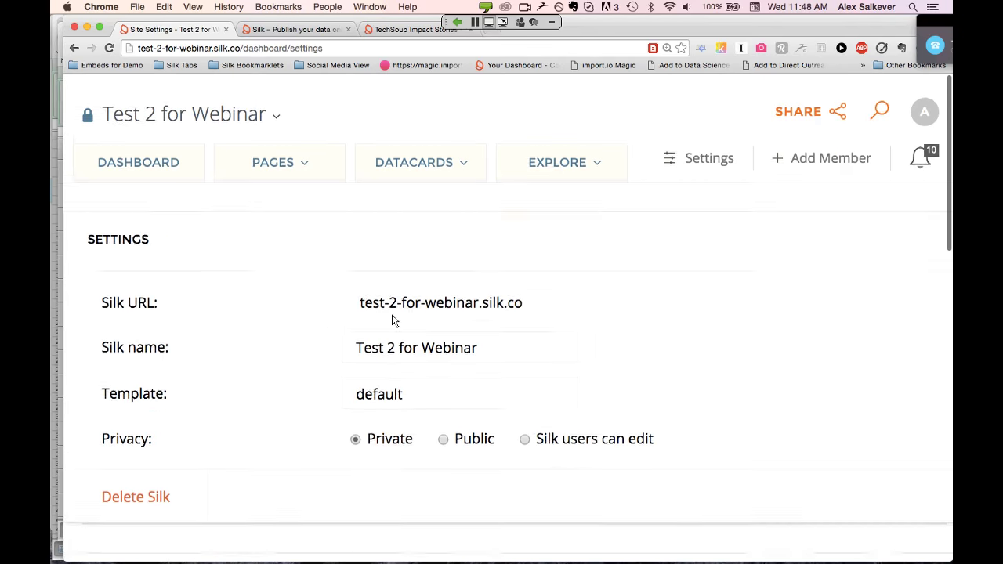
Go back to the dashboard and bring up the Members section via Add Member
click(199, 154)
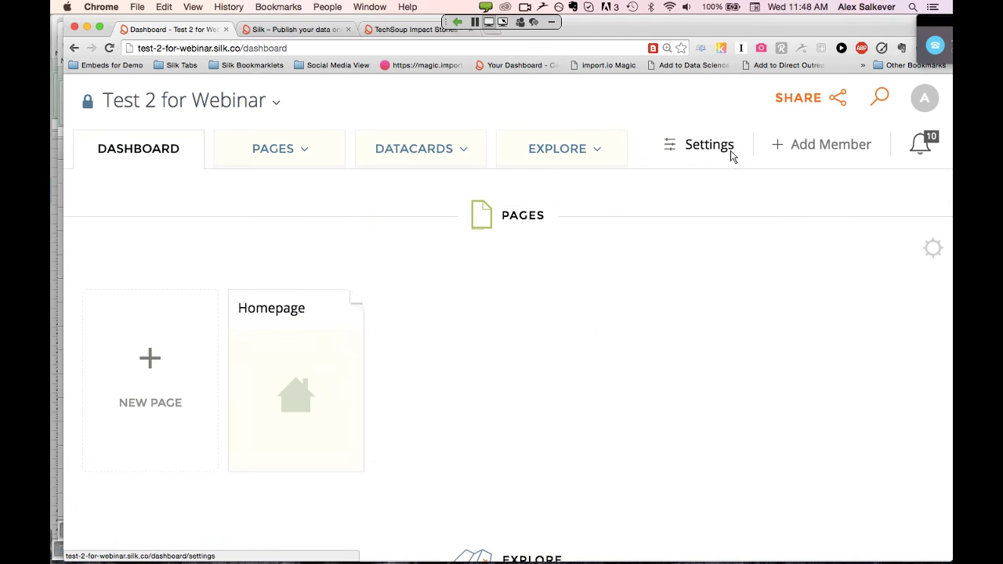
click(819, 151)
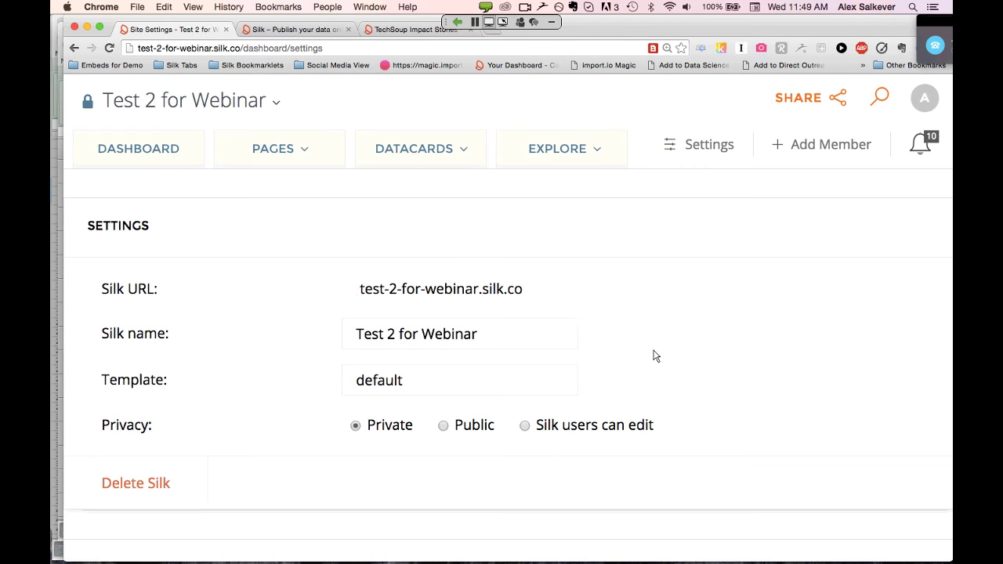
scroll(655, 355, down, 3)
scroll(656, 356, down, 4)
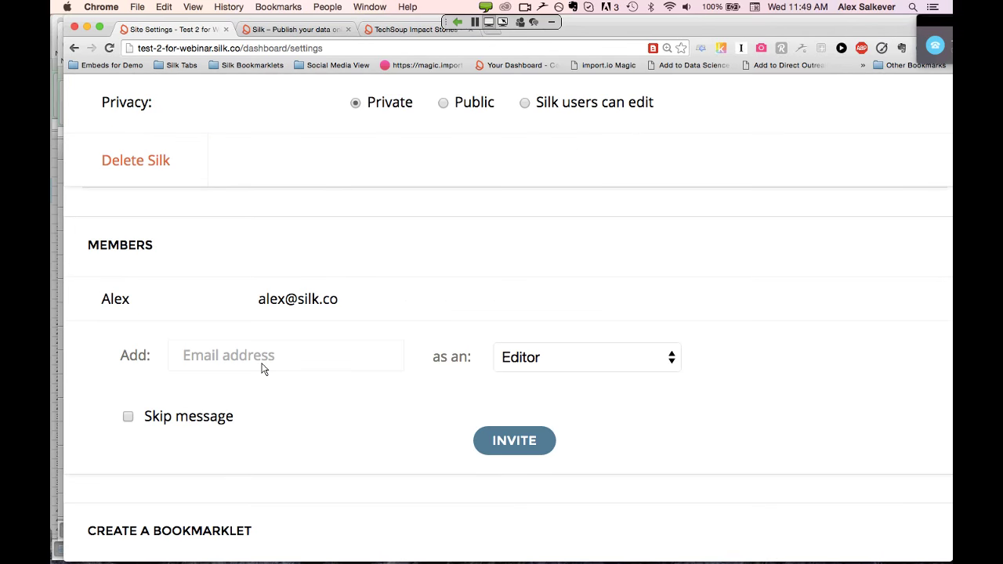
Invite a colleague as an Editor by entering their e-mail address
click(342, 362)
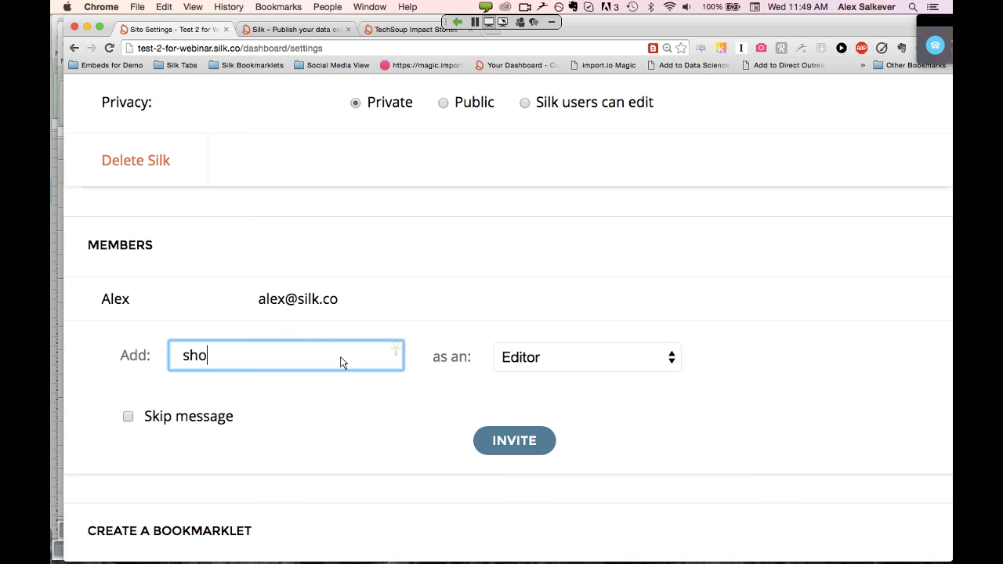
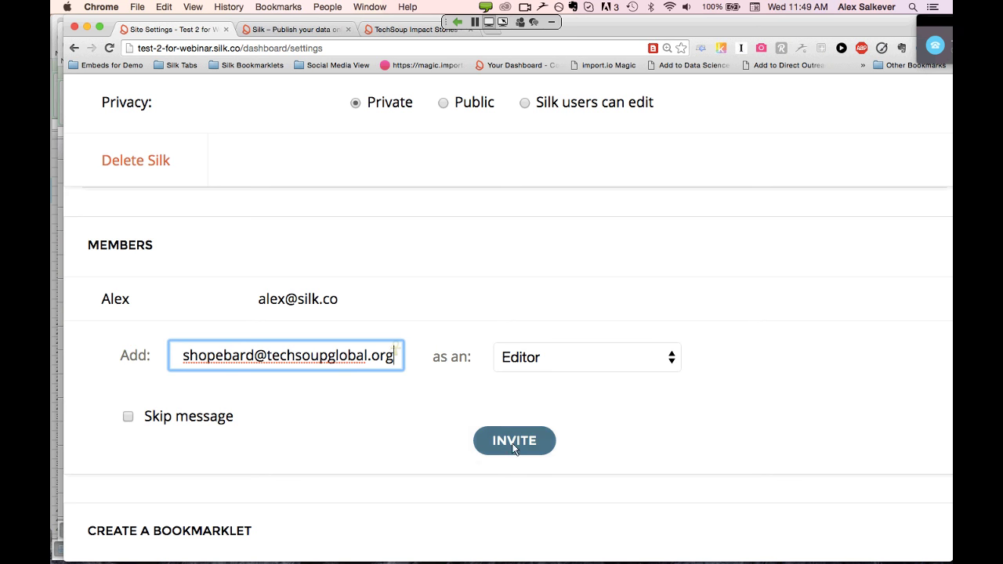
click(517, 442)
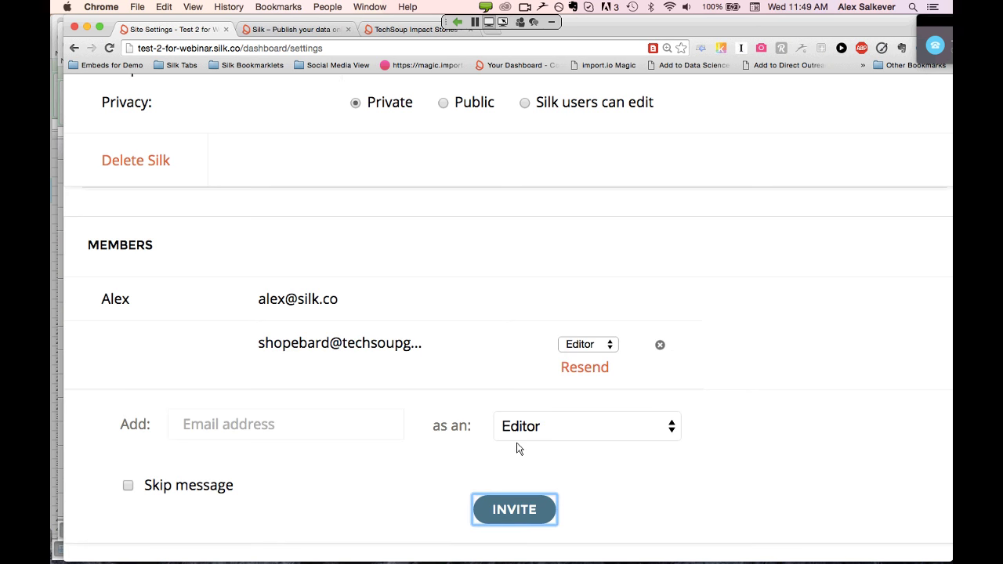
scroll(518, 448, up, 5)
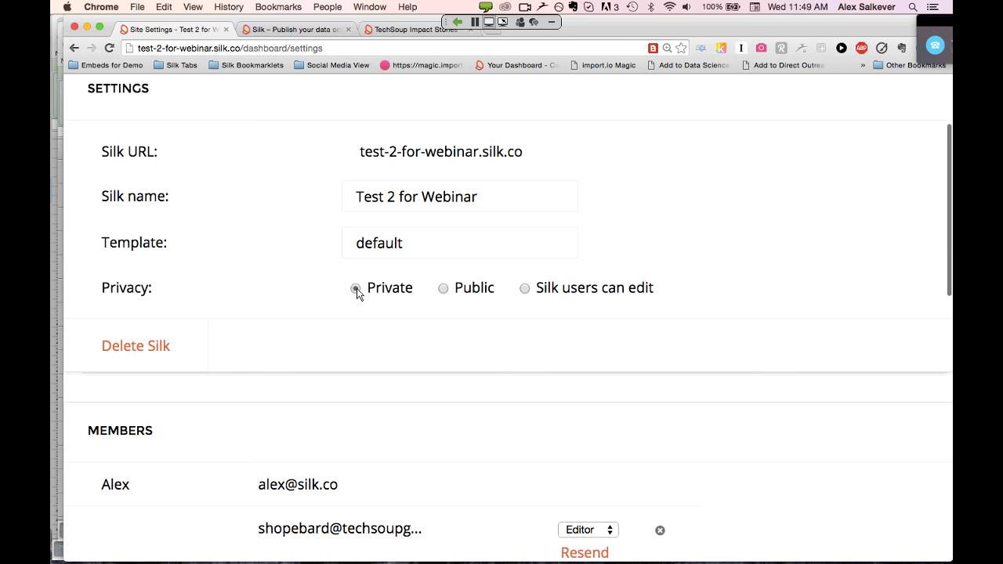
Switch the site's Privacy setting back to Public
click(444, 289)
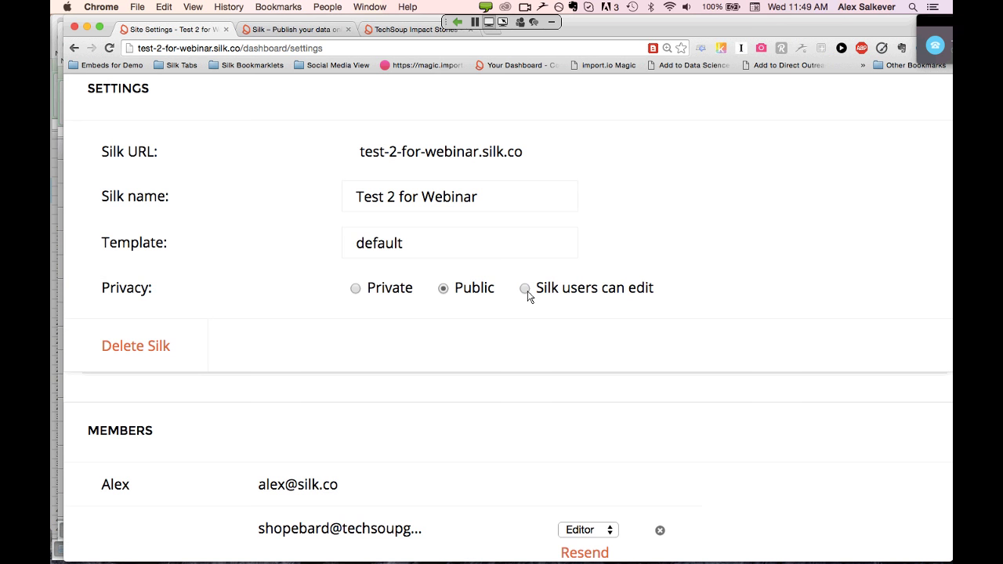
scroll(528, 296, up, 3)
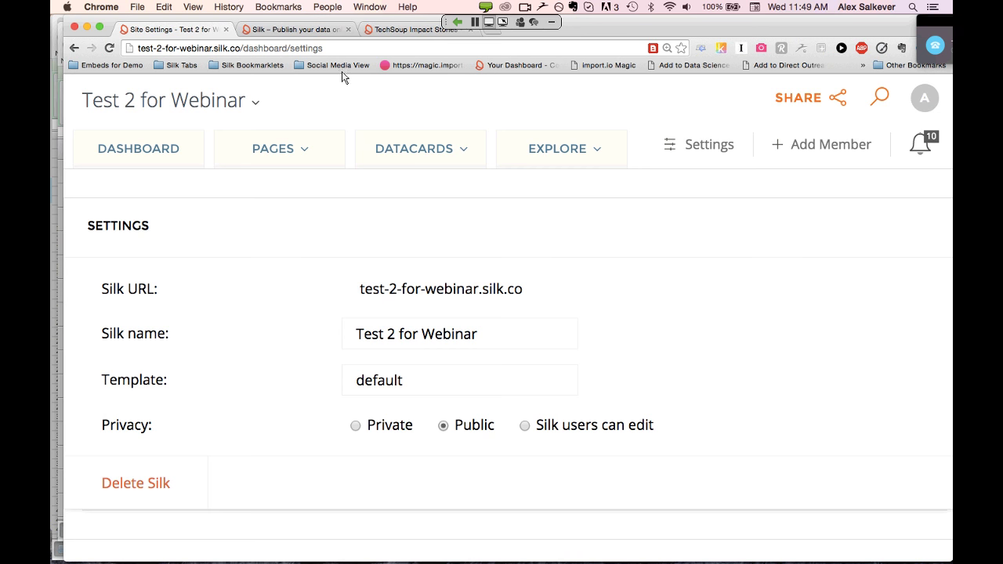
View the Test 2 for Webinar homepage down to the Region bar chart, then switch to Excel
click(198, 103)
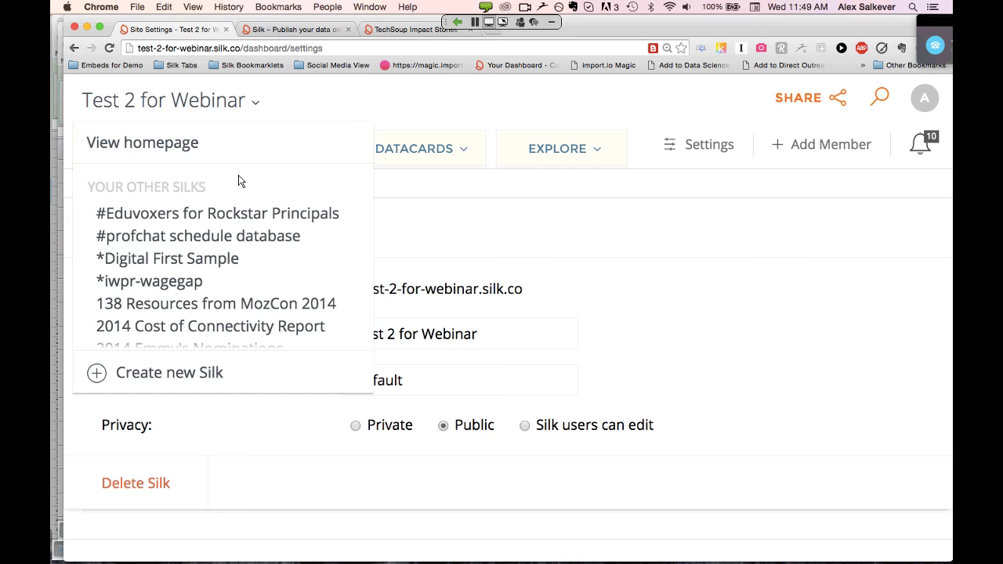
click(180, 145)
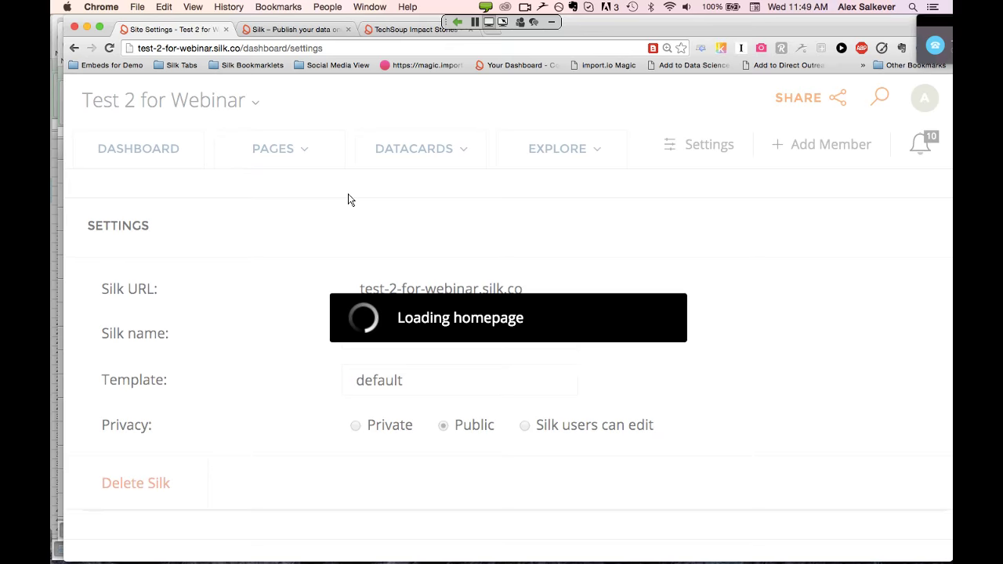
scroll(349, 196, down, 5)
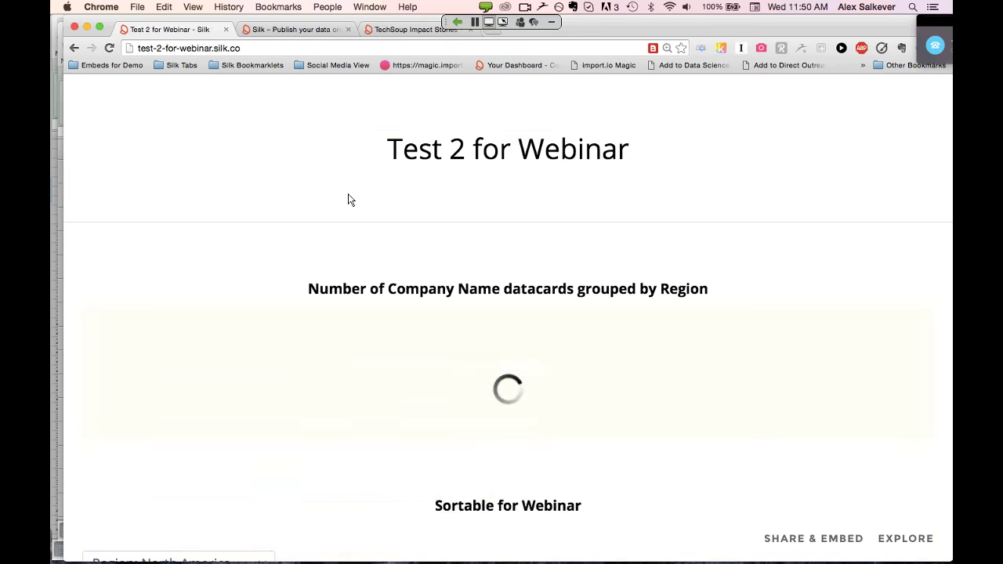
scroll(350, 199, up, 4)
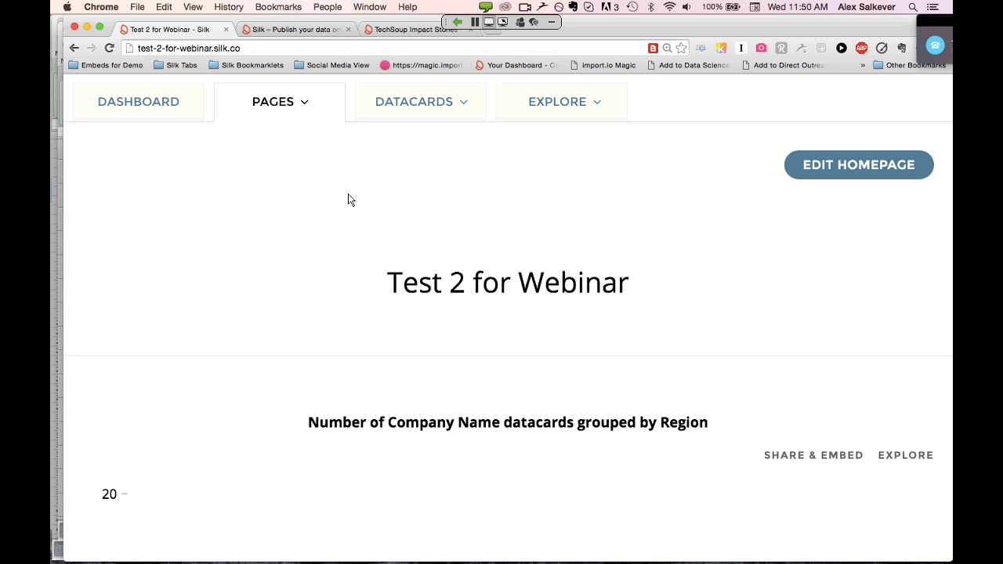
scroll(350, 200, down, 8)
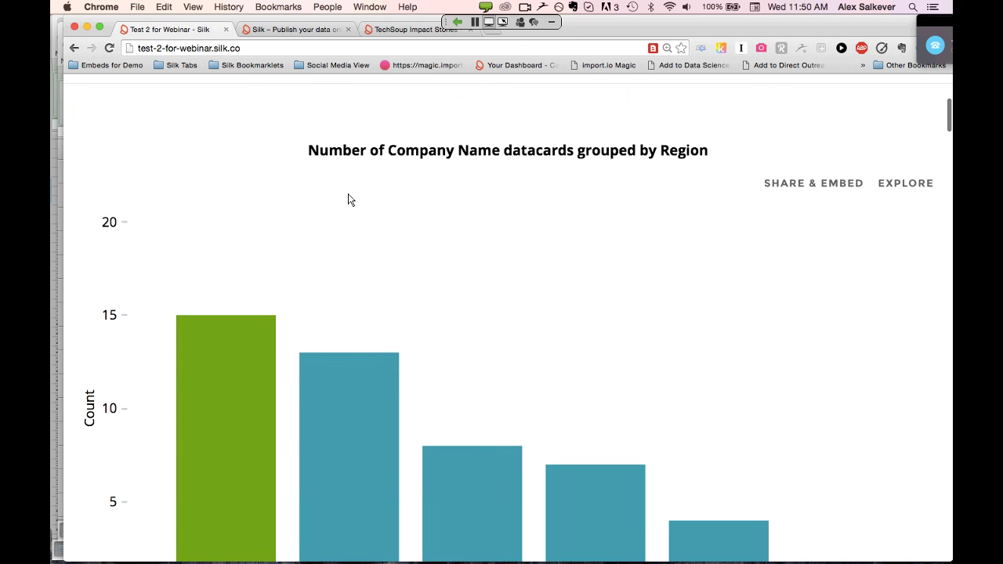
scroll(350, 199, down, 2)
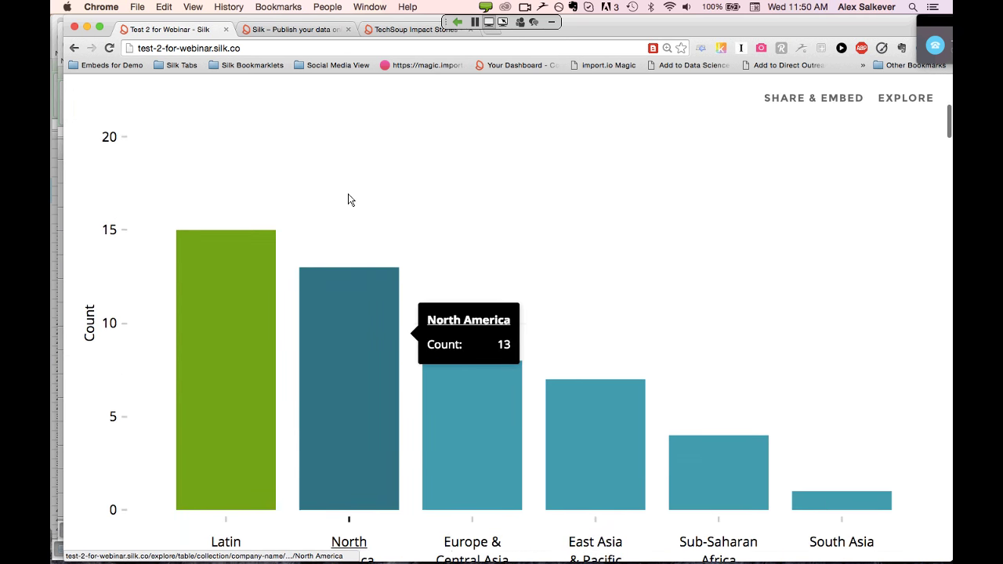
key(super+Tab)
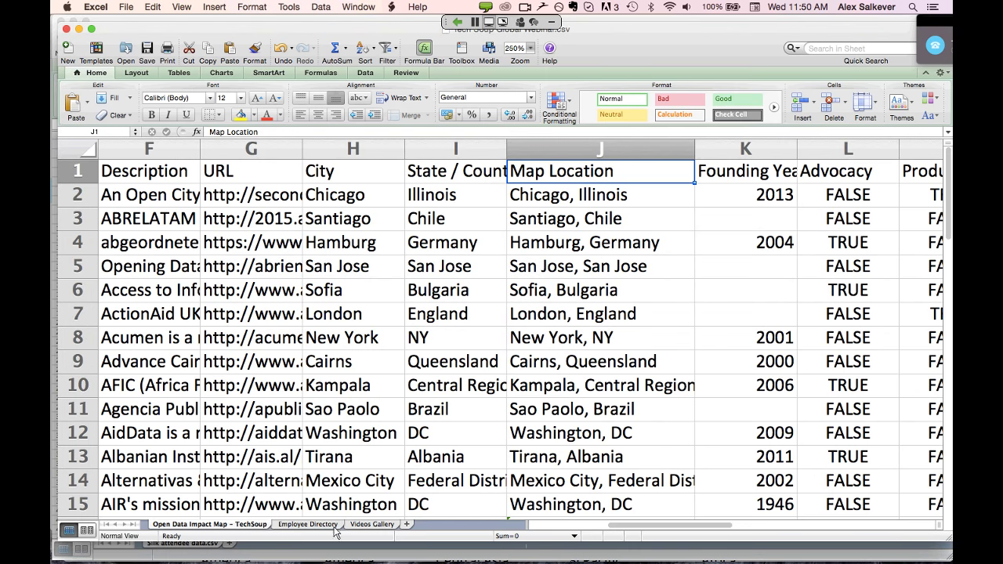
Open the Employee Directory sheet and inspect the Name header and the title in B8
click(308, 525)
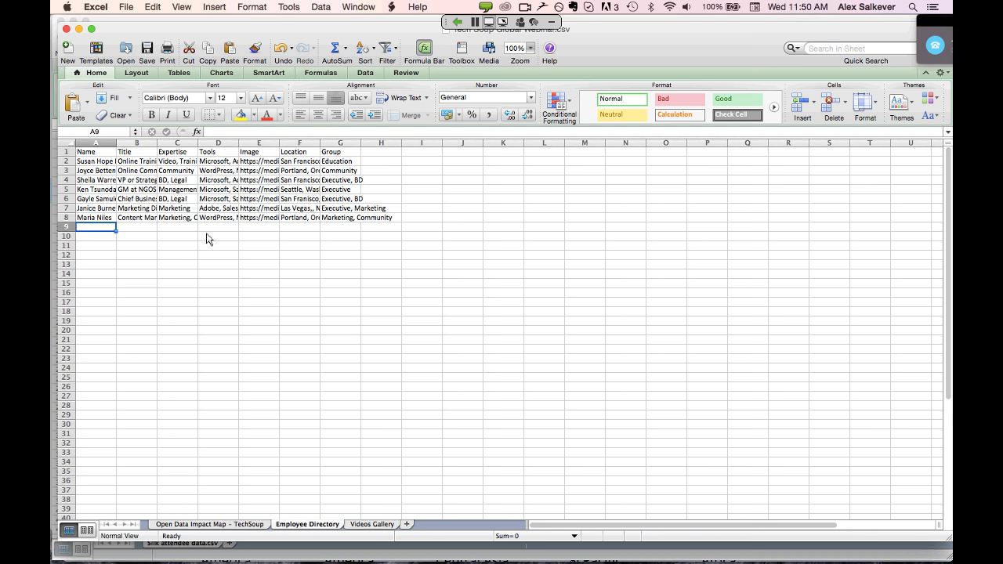
click(94, 153)
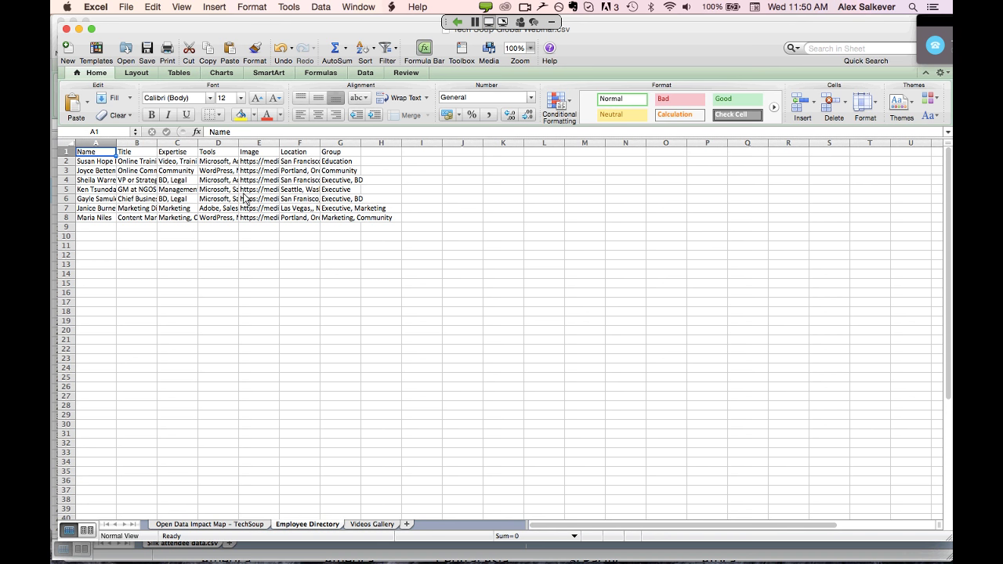
click(145, 222)
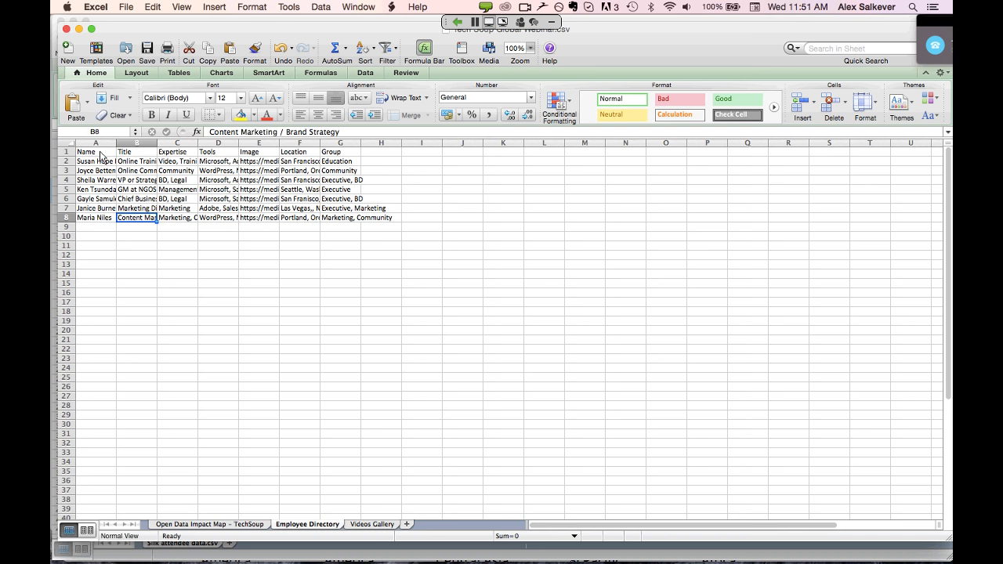
click(101, 152)
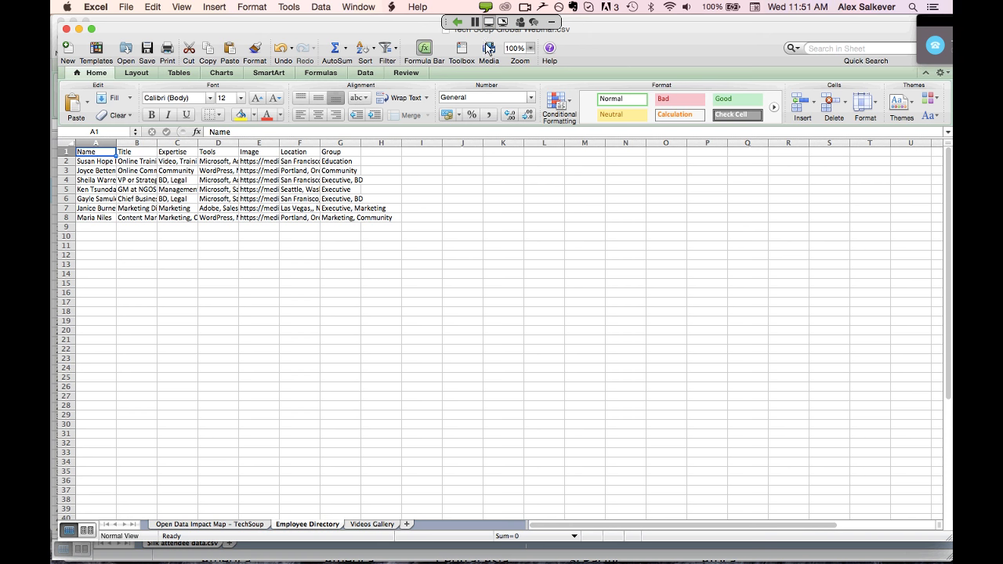
Zoom the Employee Directory sheet to 200% and widen columns A, F and C
click(531, 48)
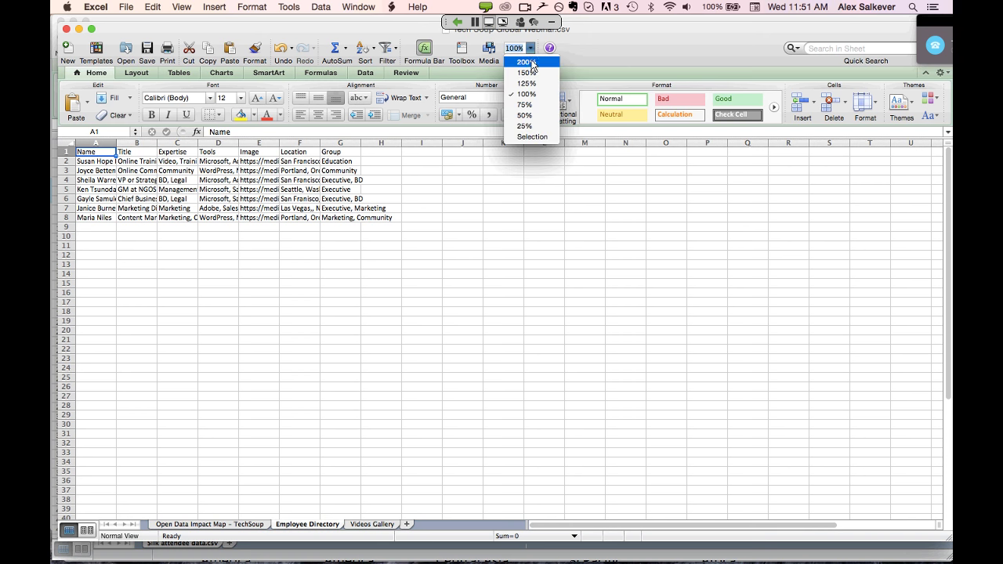
click(530, 64)
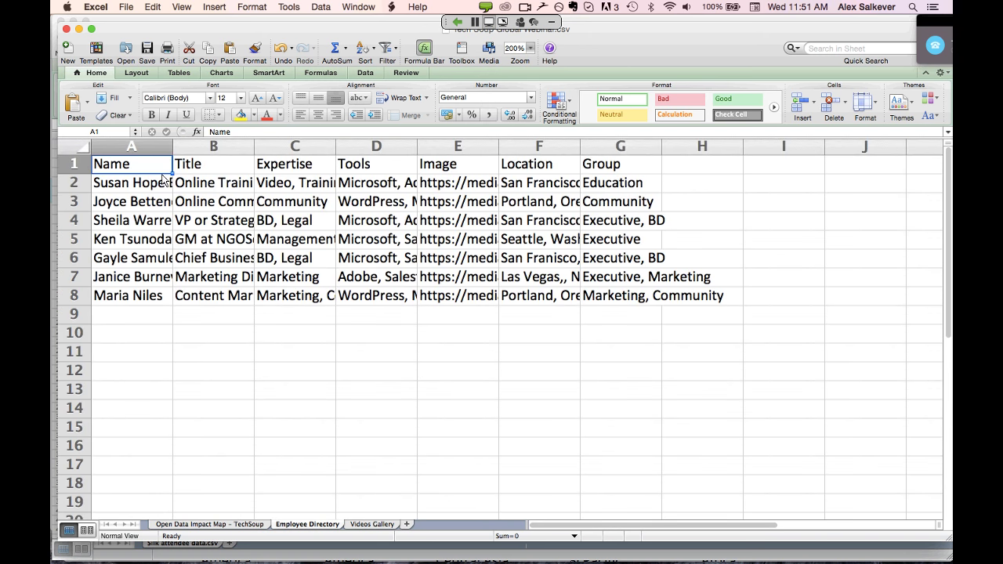
drag(173, 147, 291, 166)
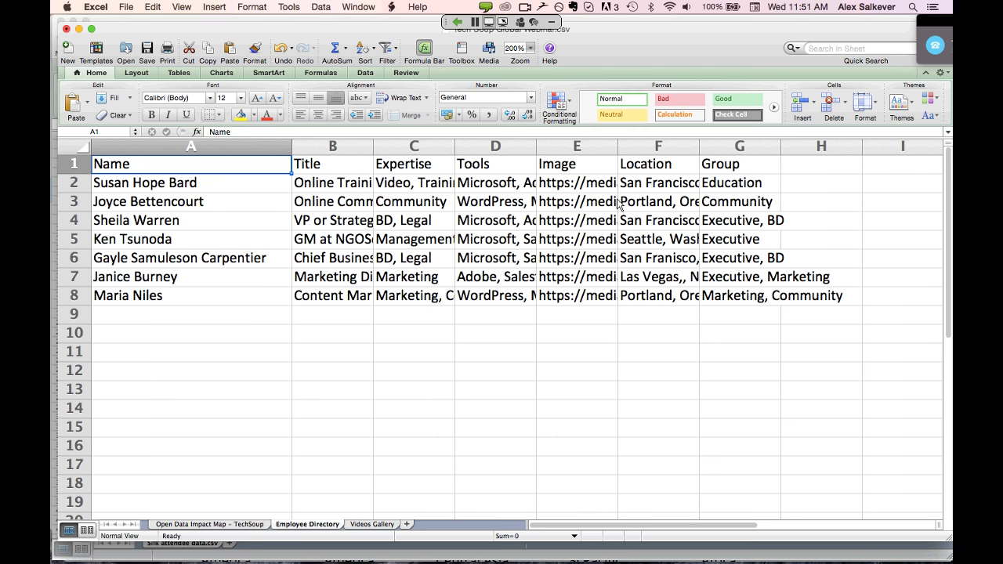
click(595, 190)
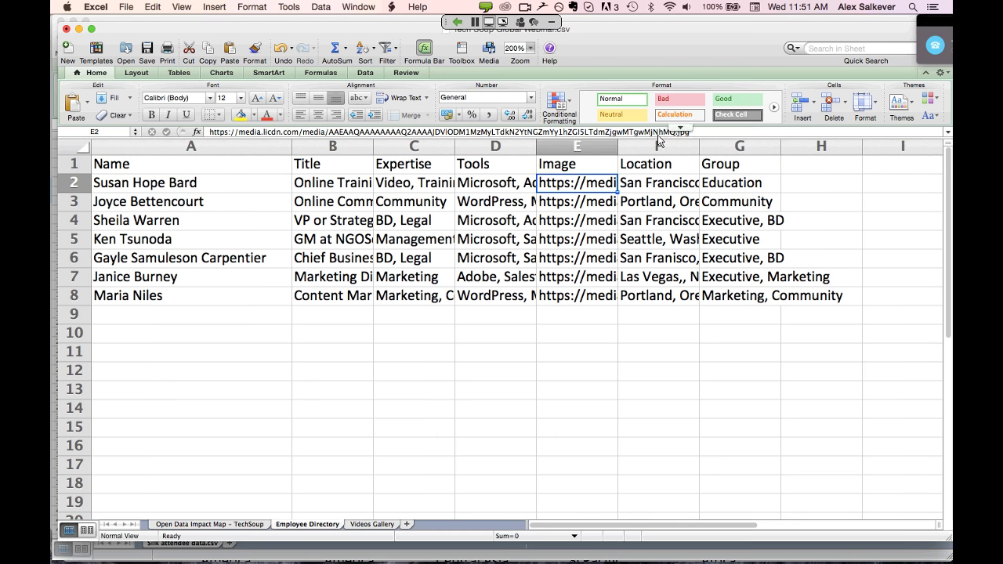
click(667, 188)
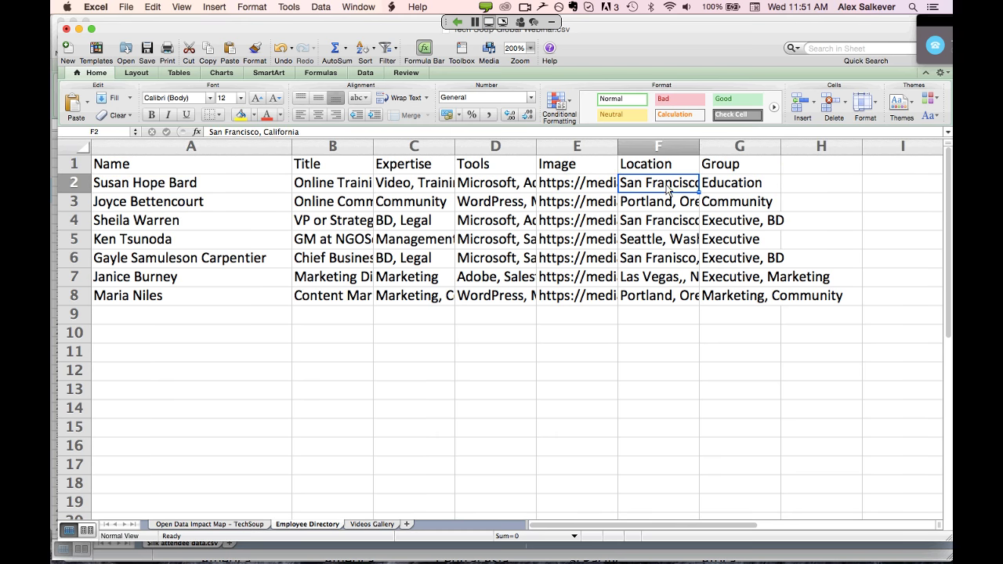
drag(700, 150, 743, 153)
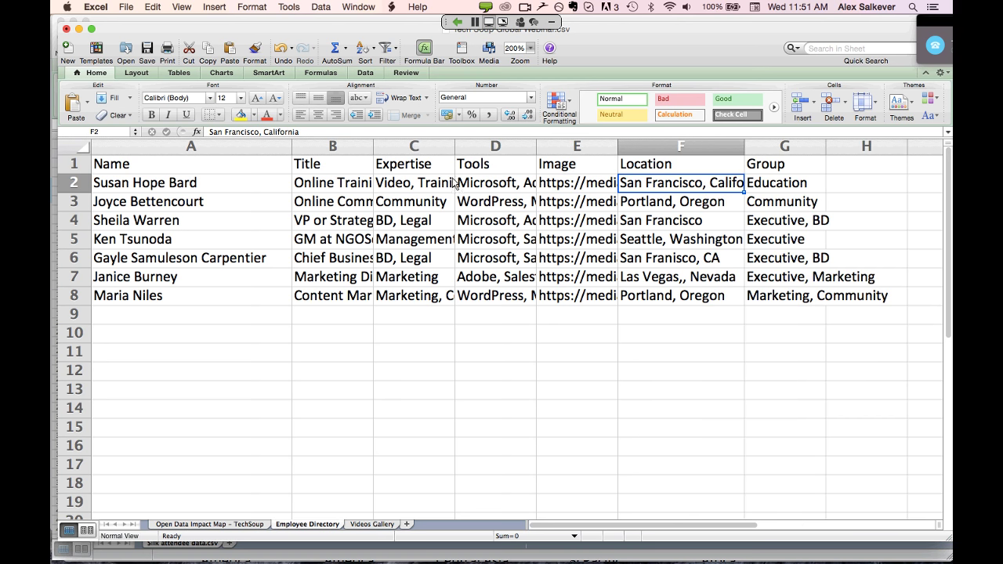
click(425, 187)
drag(458, 152, 502, 151)
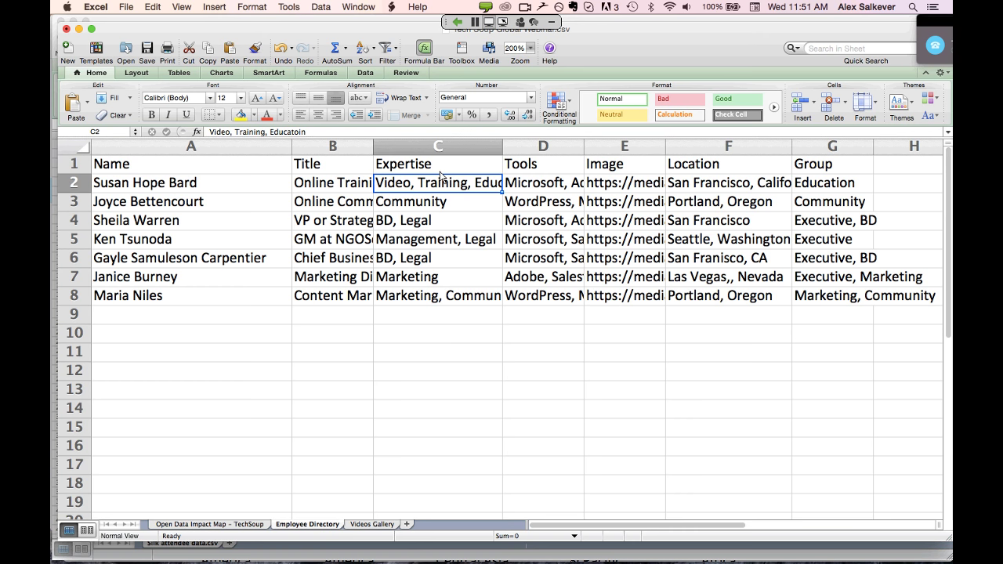
Back in Chrome, open the Test 2 for Webinar dashboard and scroll to New Collection
key(super+Tab)
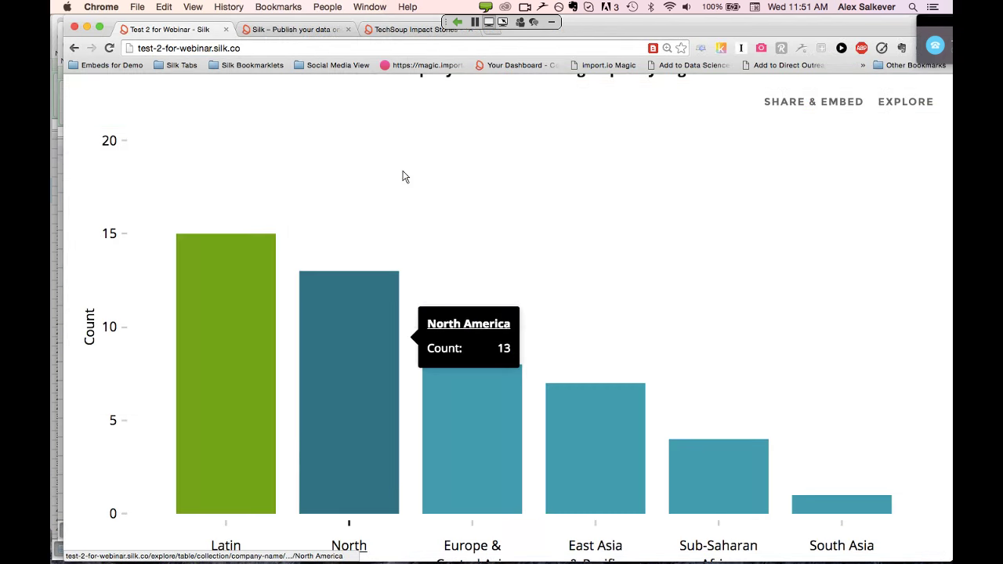
scroll(403, 175, up, 10)
click(134, 149)
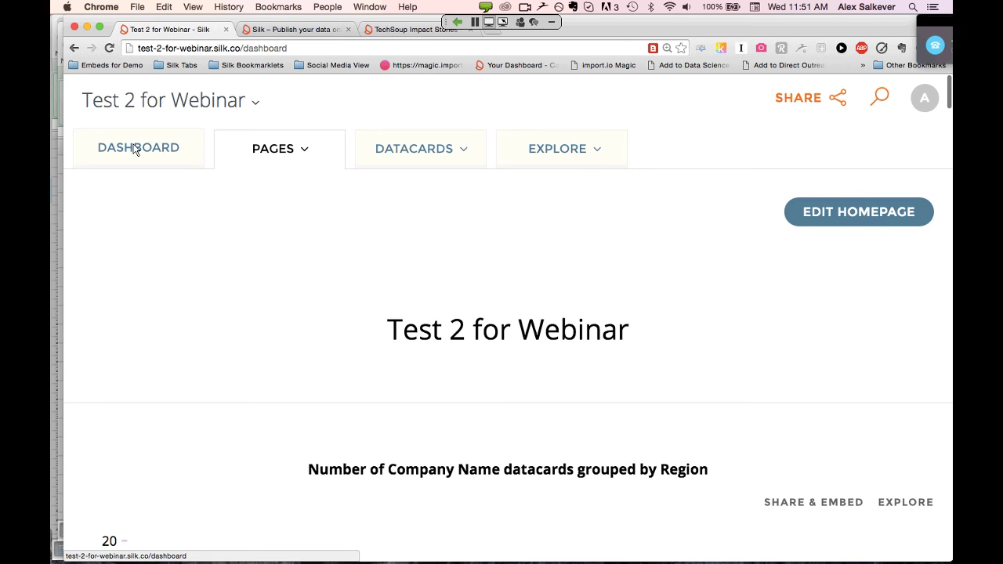
scroll(437, 328, down, 8)
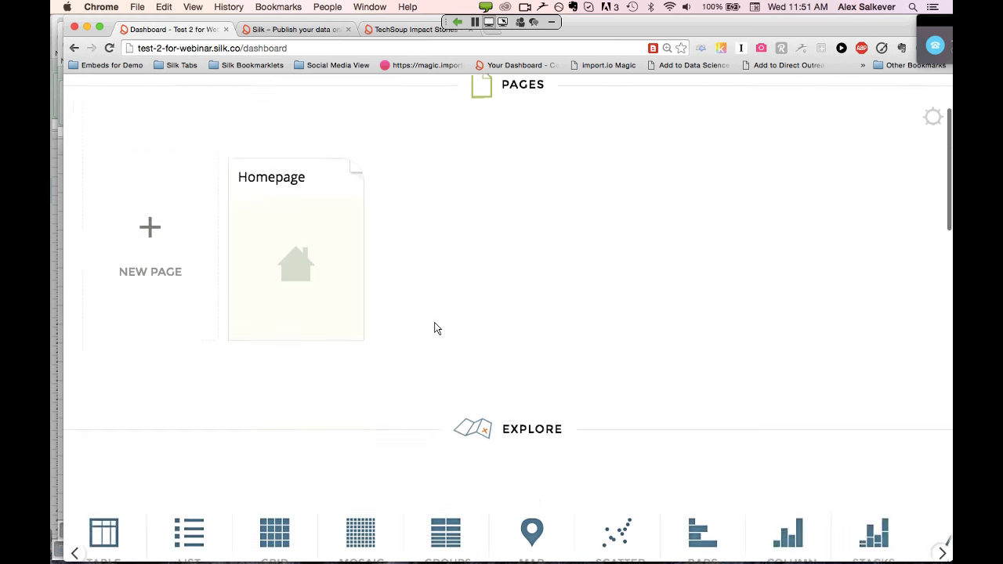
scroll(437, 328, down, 3)
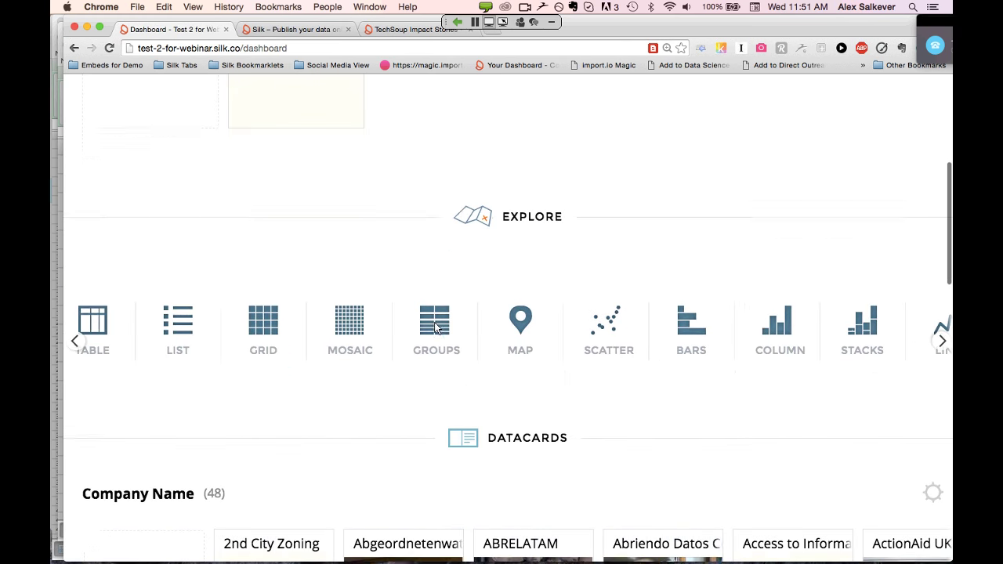
scroll(437, 328, down, 6)
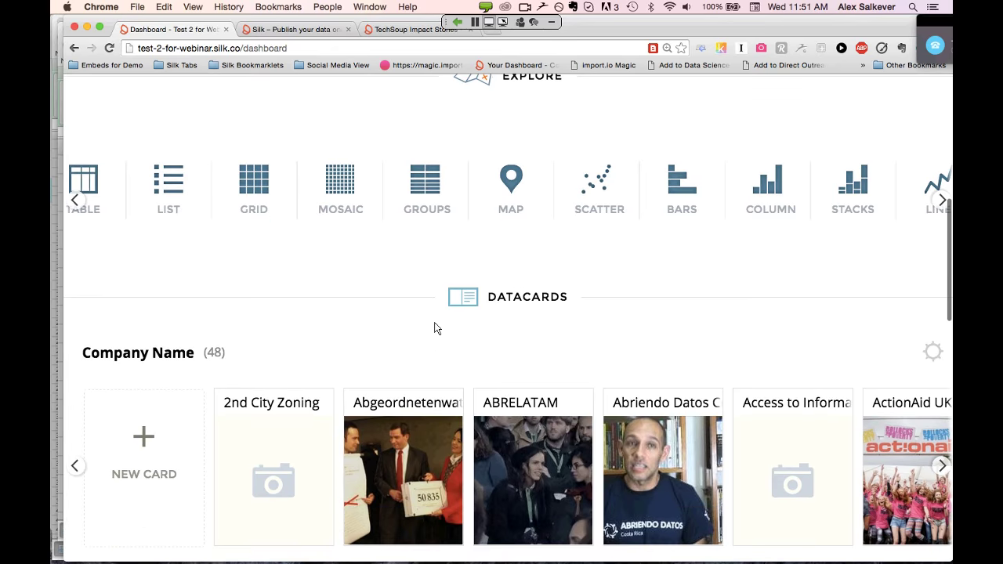
scroll(434, 328, down, 7)
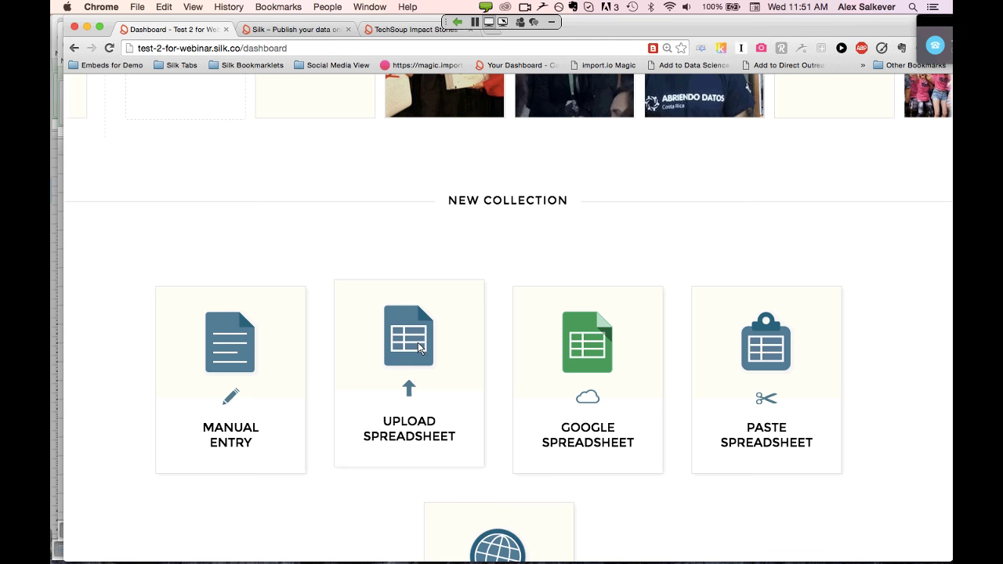
Upload Tech Soup Global Webinar.csv as a new collection and edit the collection name
click(419, 348)
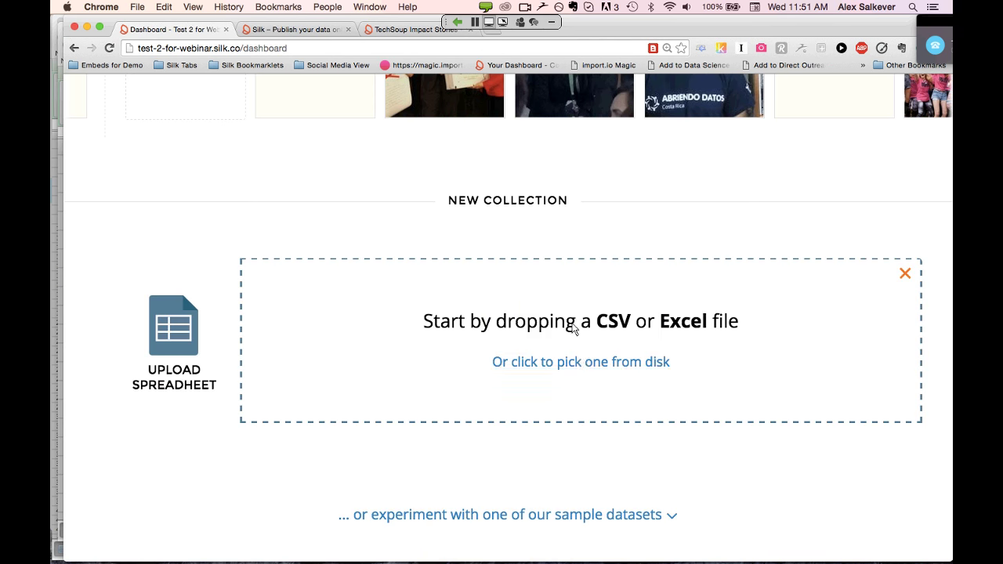
click(587, 367)
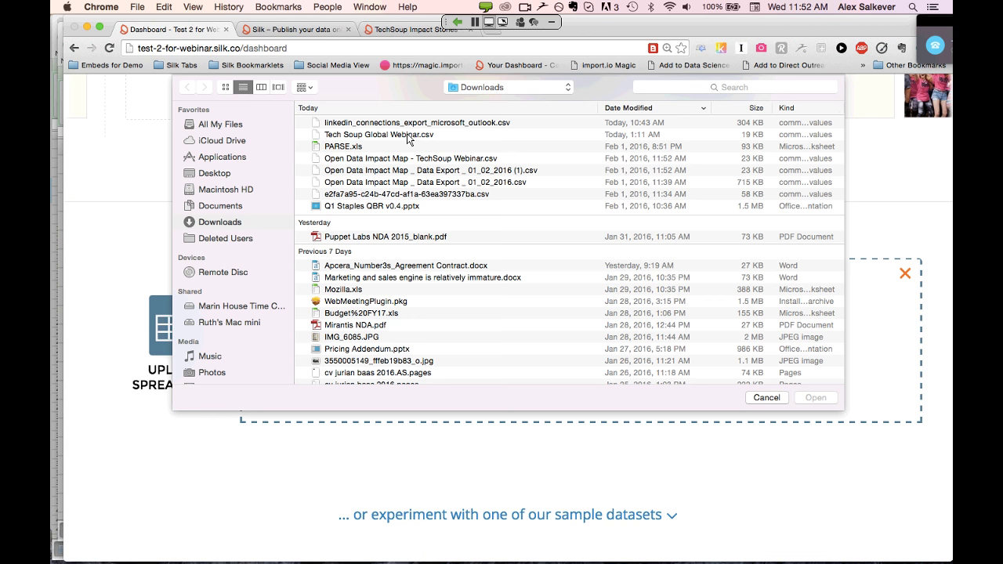
click(407, 135)
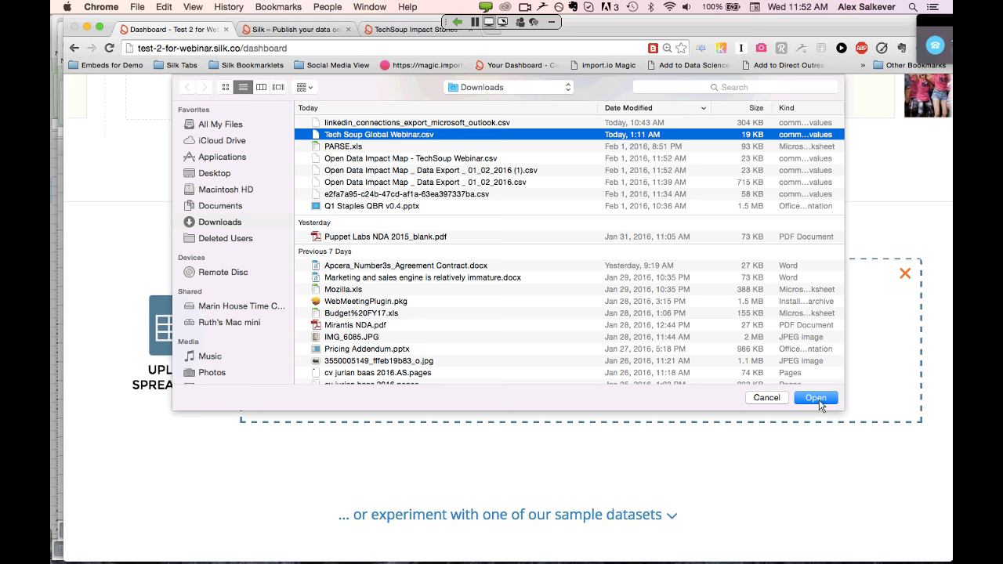
click(819, 401)
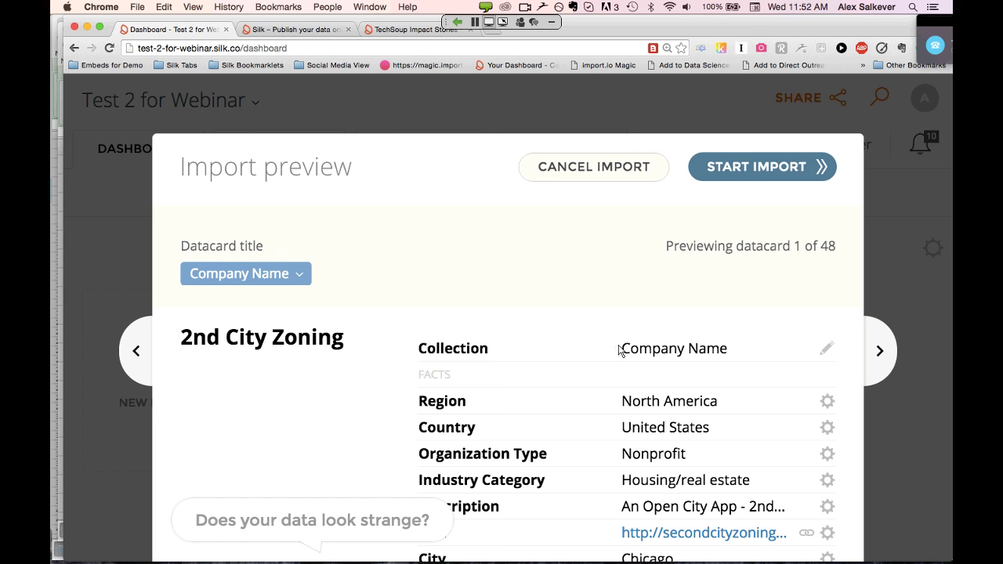
click(827, 350)
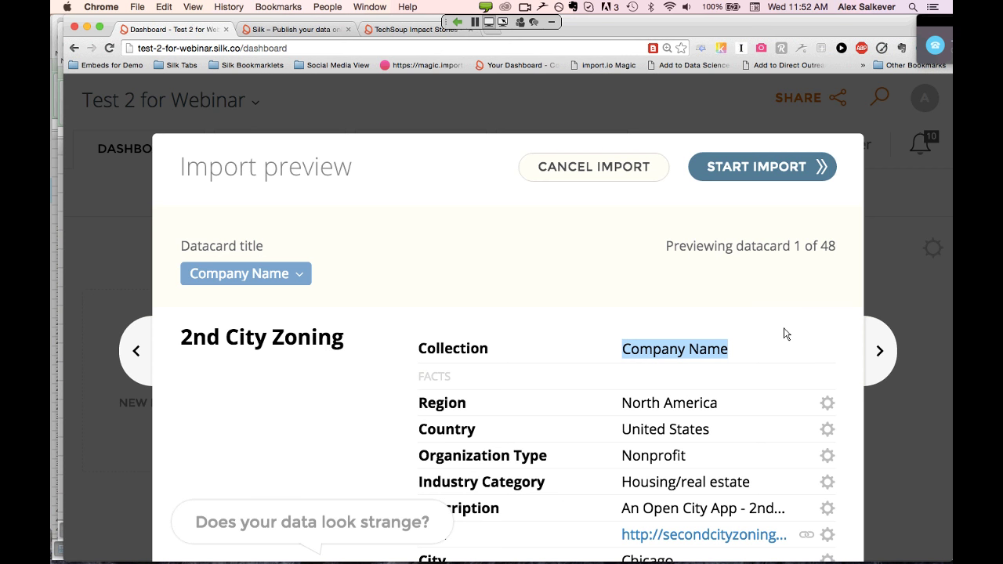
Scroll through the Company Name import preview, cancel the import, and switch to Excel
scroll(786, 334, down, 2)
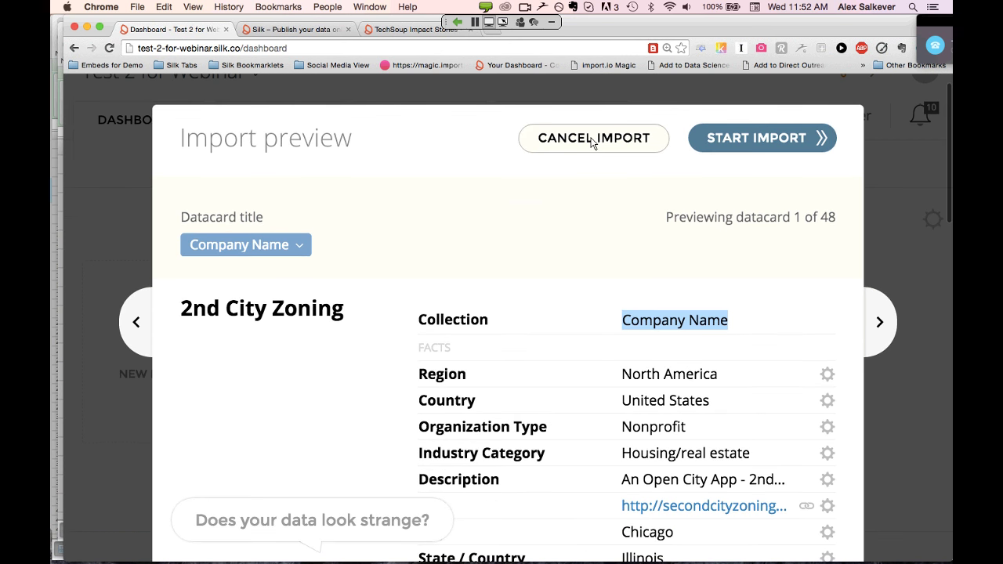
scroll(593, 142, down, 3)
scroll(592, 143, down, 5)
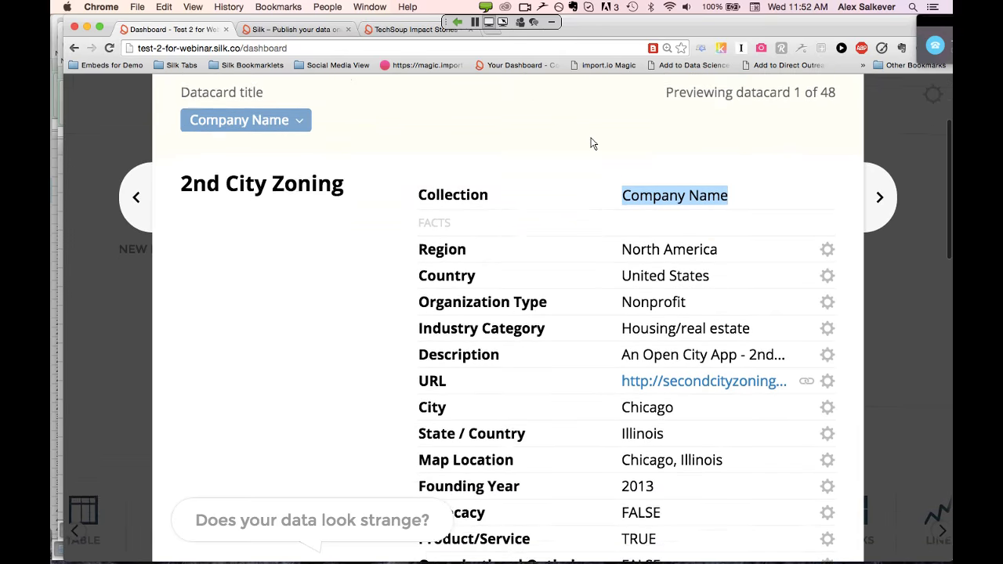
scroll(592, 161, down, 5)
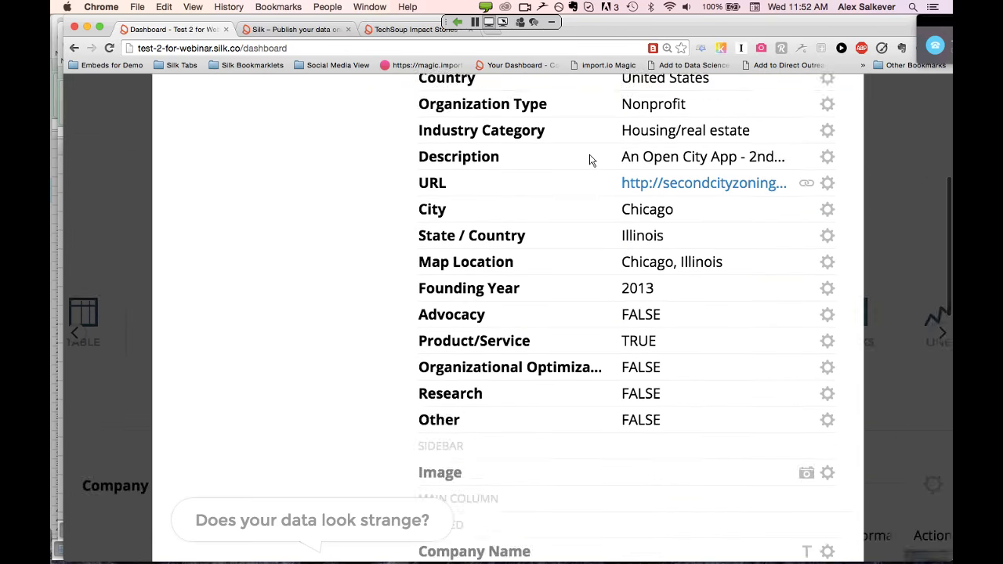
scroll(591, 159, up, 10)
click(576, 168)
key(super+Tab)
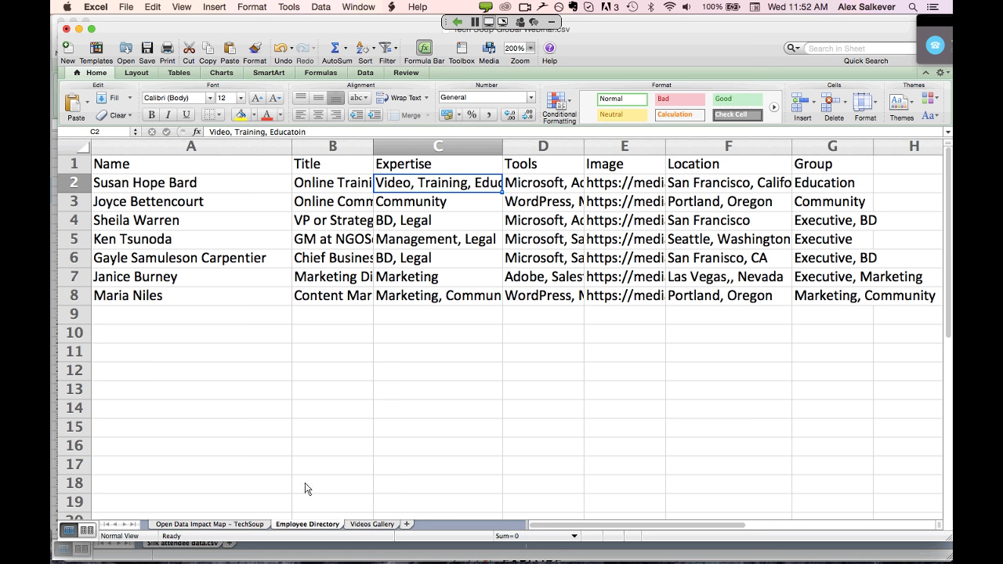
Copy Employee Directory cells A1:G8 with headers, then return to Chrome
click(194, 167)
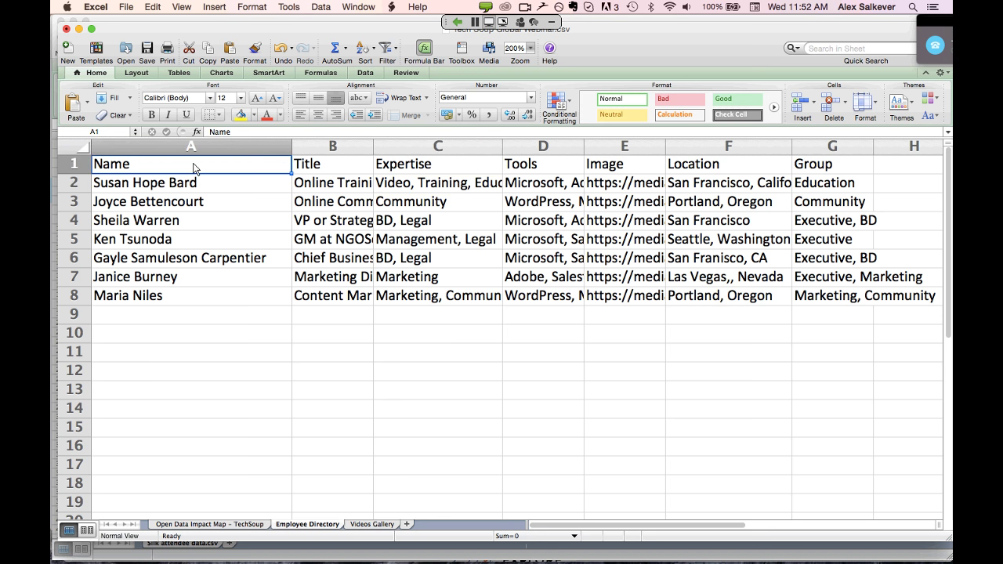
shift+click(849, 304)
key(super+c)
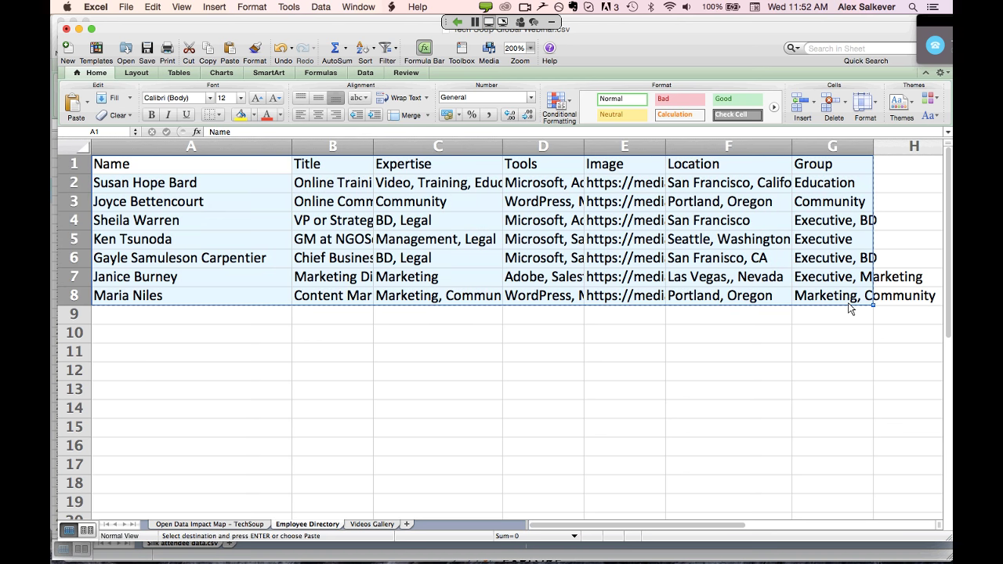
key(super+Tab)
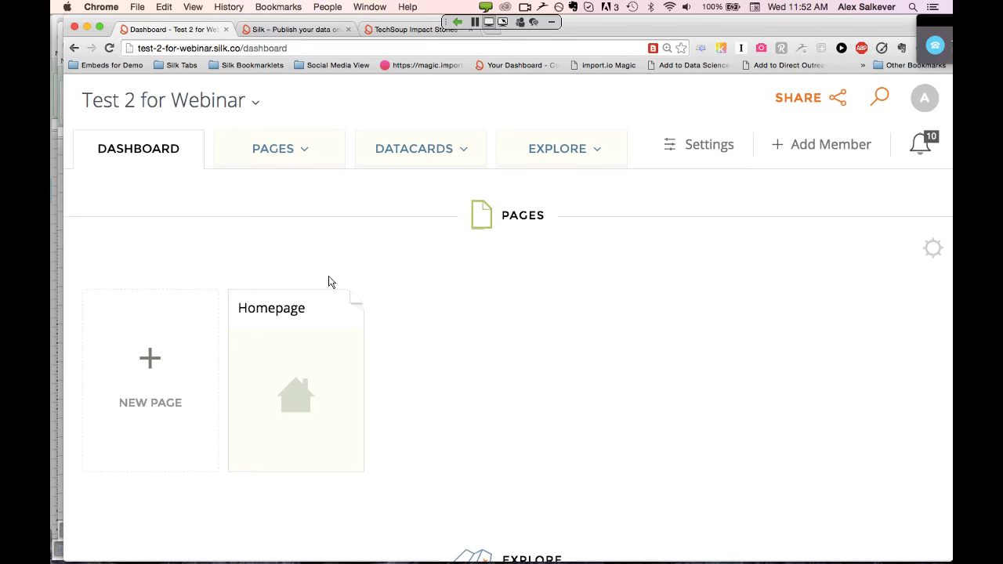
Scroll to the New Collection section and close the CSV upload drop zone
scroll(155, 167, down, 6)
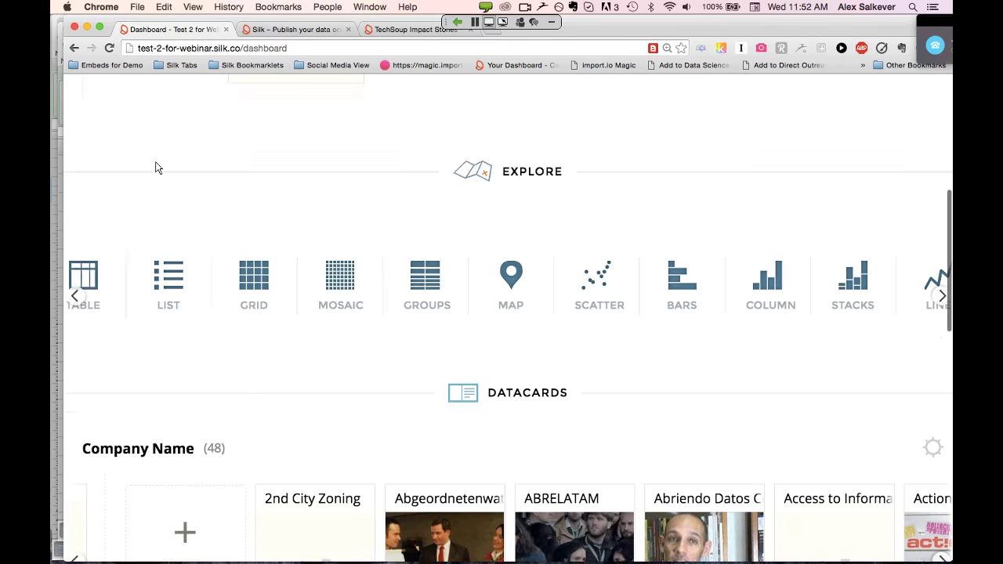
scroll(156, 167, up, 3)
scroll(156, 167, down, 5)
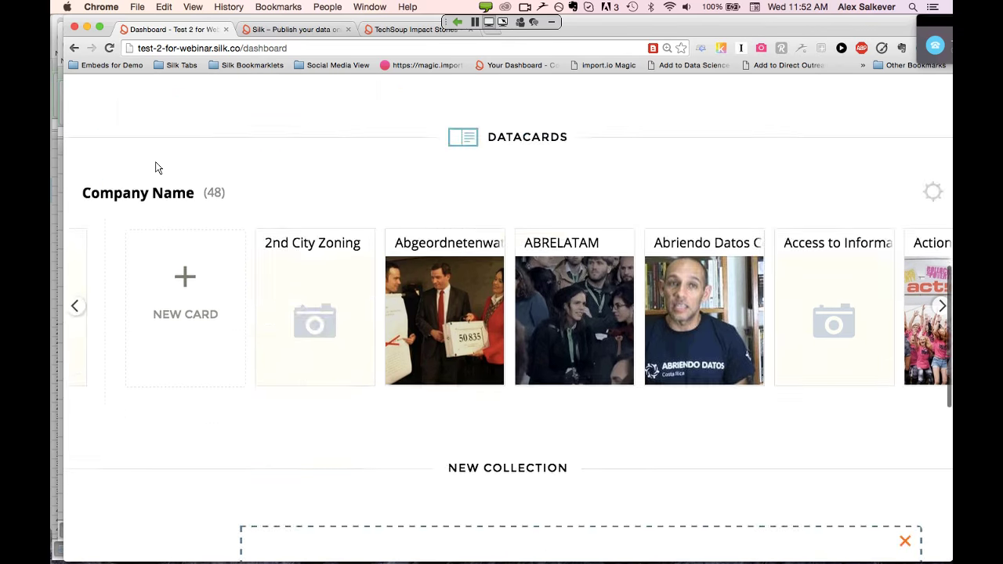
scroll(157, 165, up, 10)
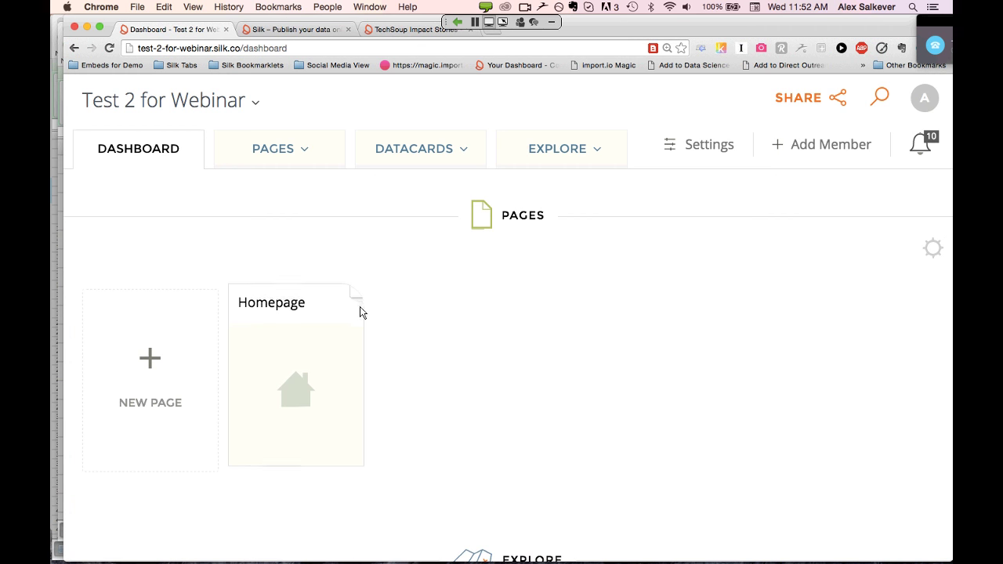
scroll(482, 409, down, 3)
scroll(483, 411, down, 4)
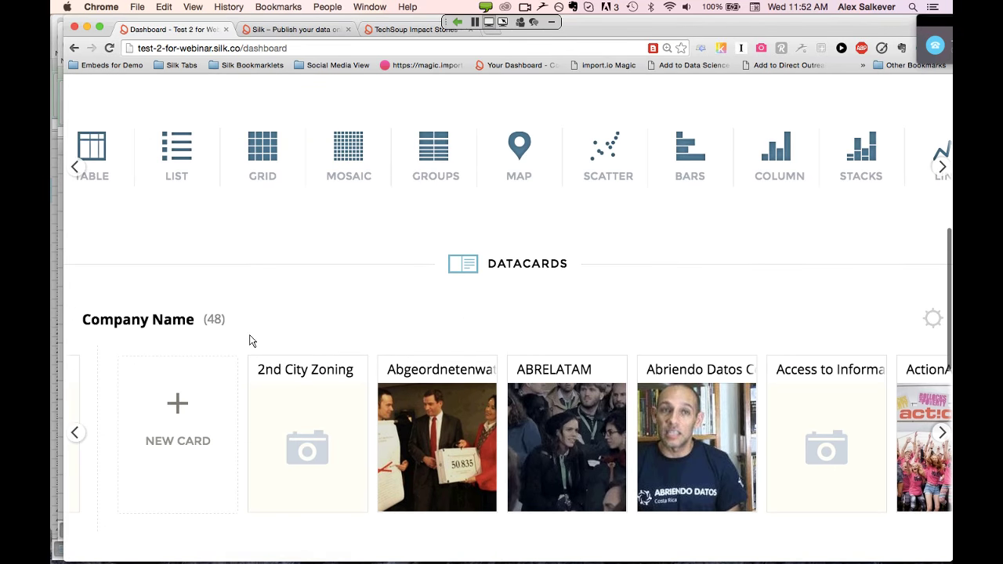
scroll(318, 360, down, 1)
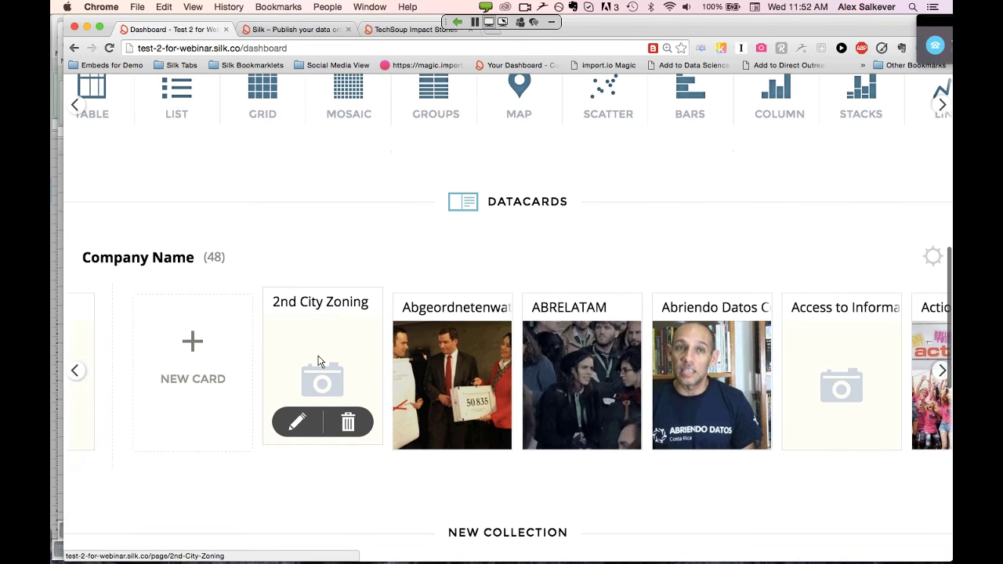
scroll(318, 361, down, 5)
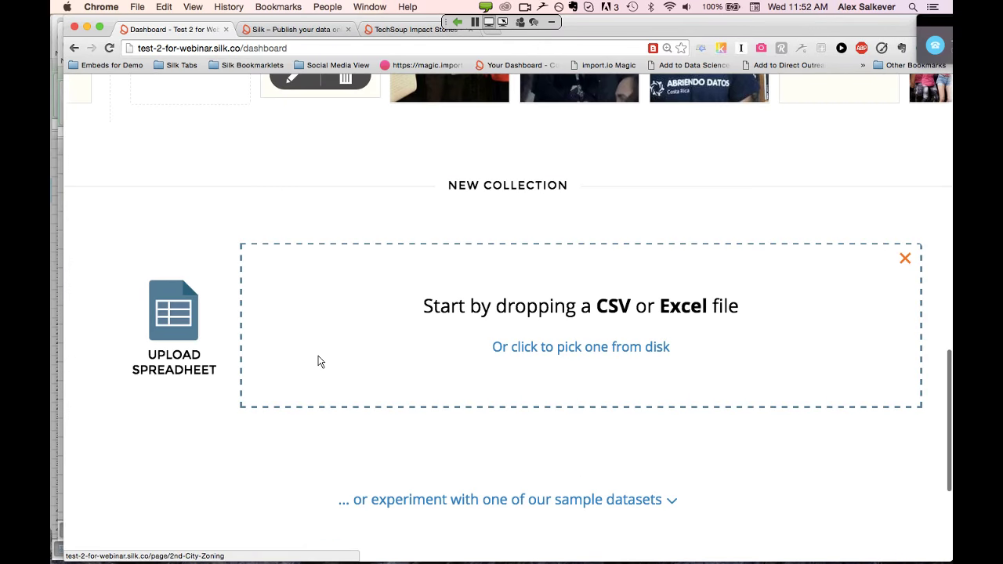
click(905, 275)
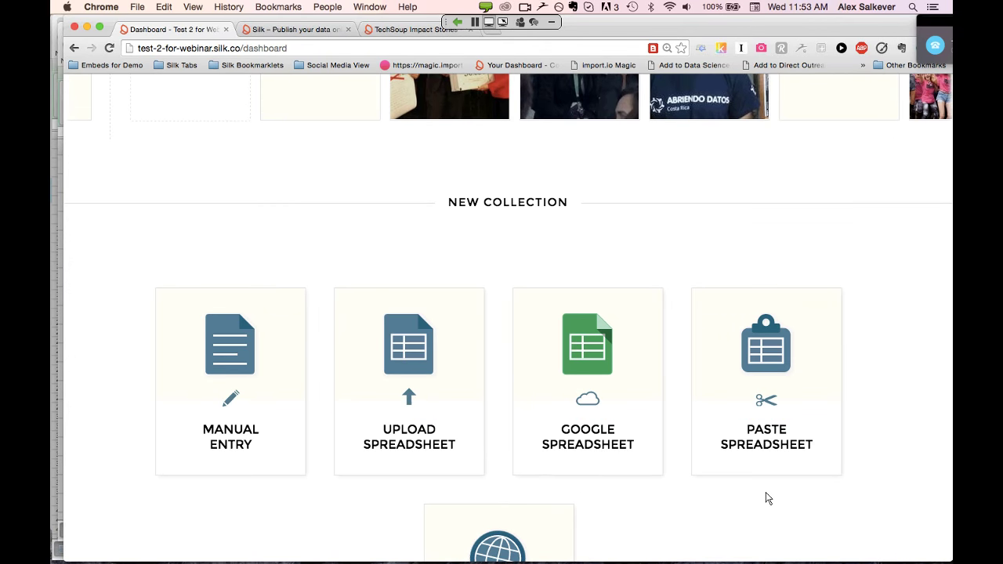
scroll(768, 499, down, 2)
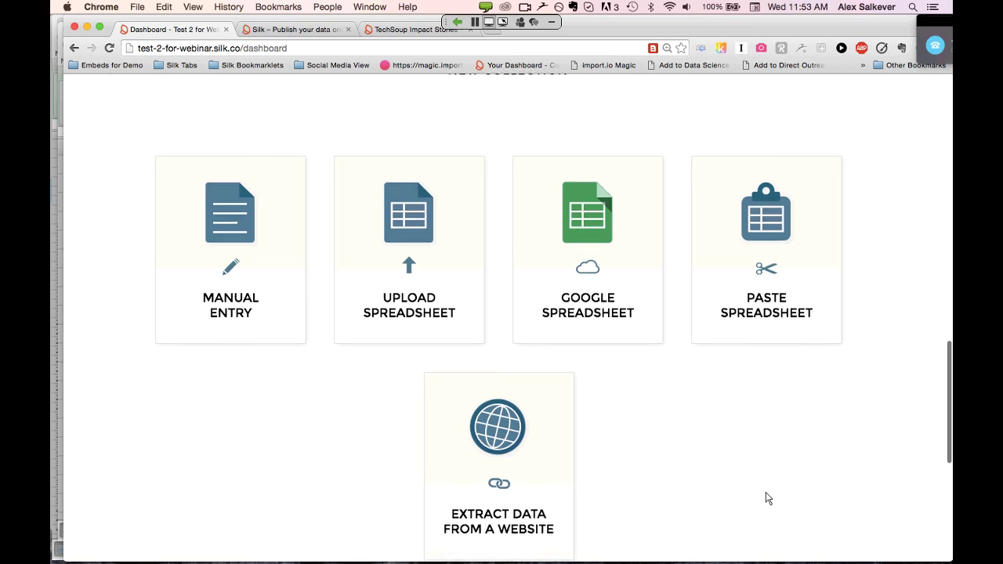
Pick Tech Soup Global Webinar.csv from disk to upload as a new collection
click(413, 287)
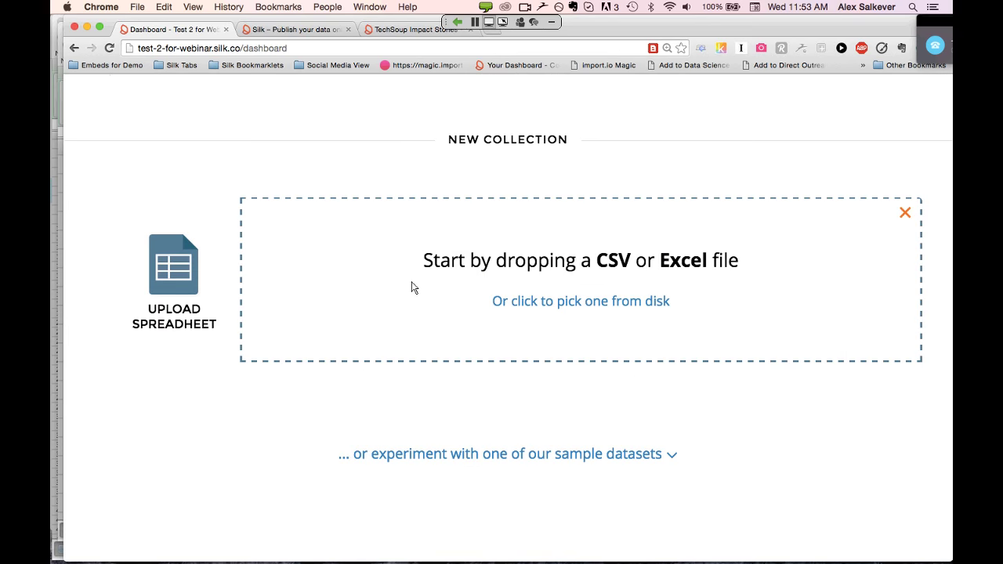
click(627, 306)
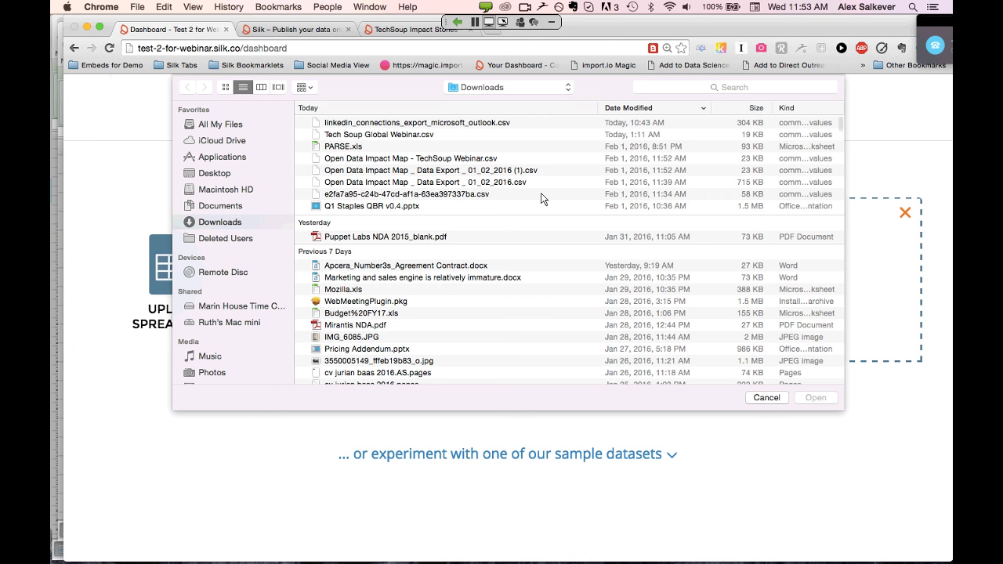
click(430, 134)
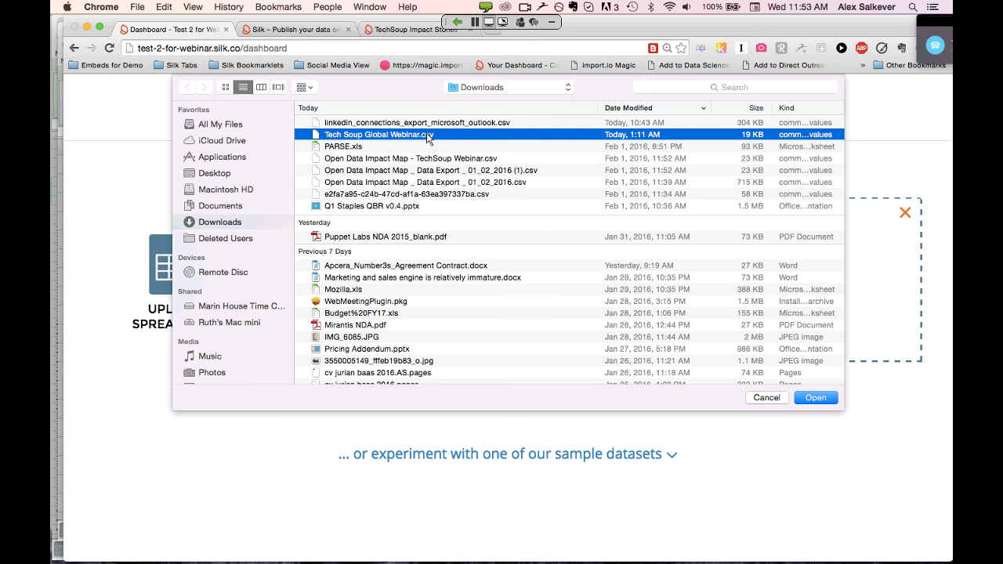
click(816, 399)
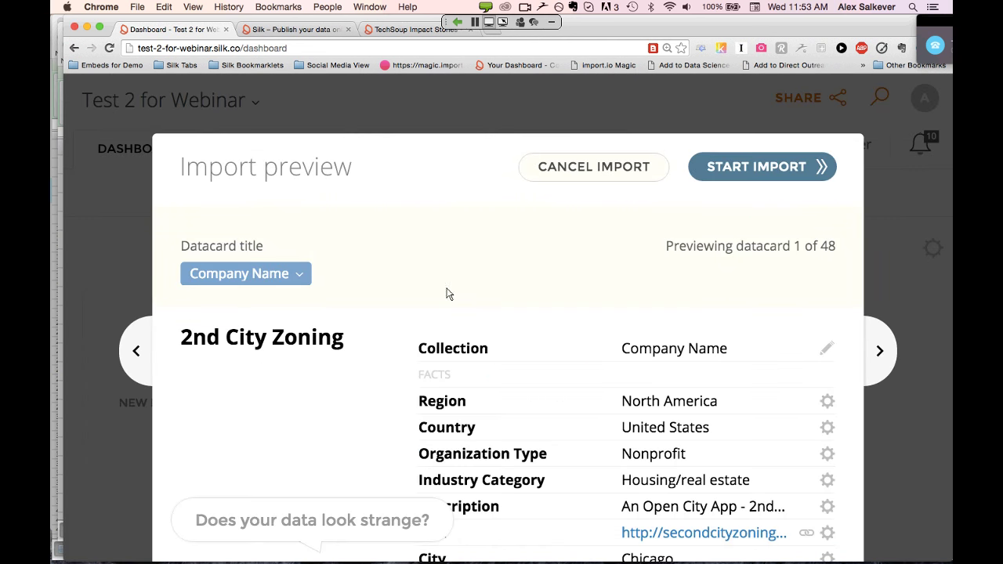
Scroll through the 48-datacard import preview, then cancel the import
scroll(749, 296, down, 5)
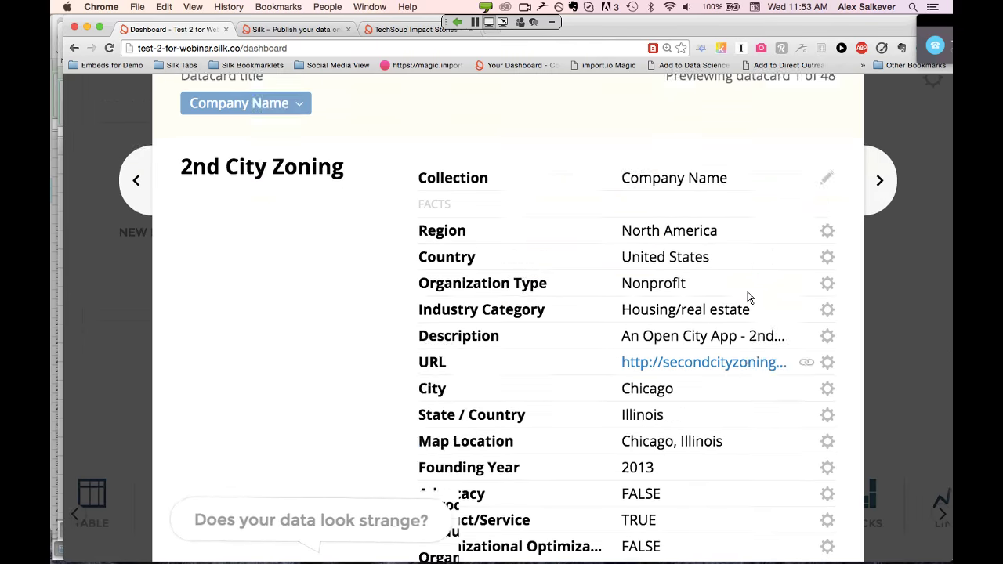
scroll(851, 206, up, 5)
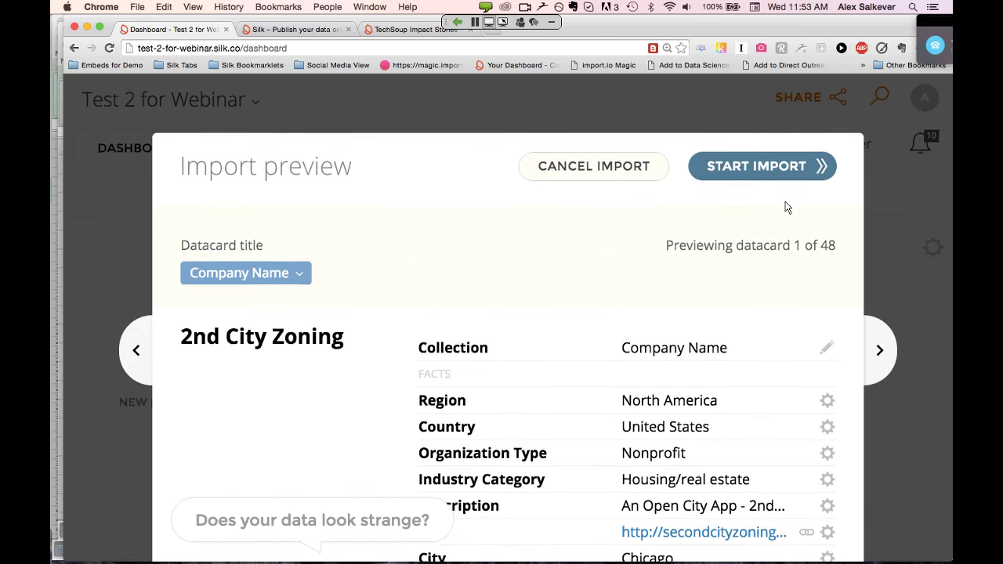
scroll(788, 206, down, 6)
scroll(788, 206, down, 3)
scroll(784, 207, up, 7)
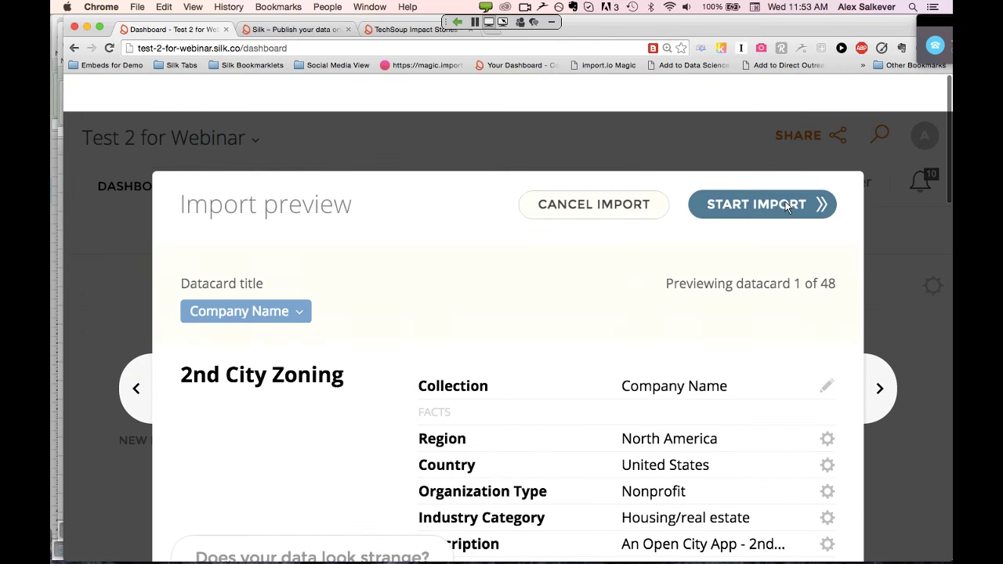
click(593, 167)
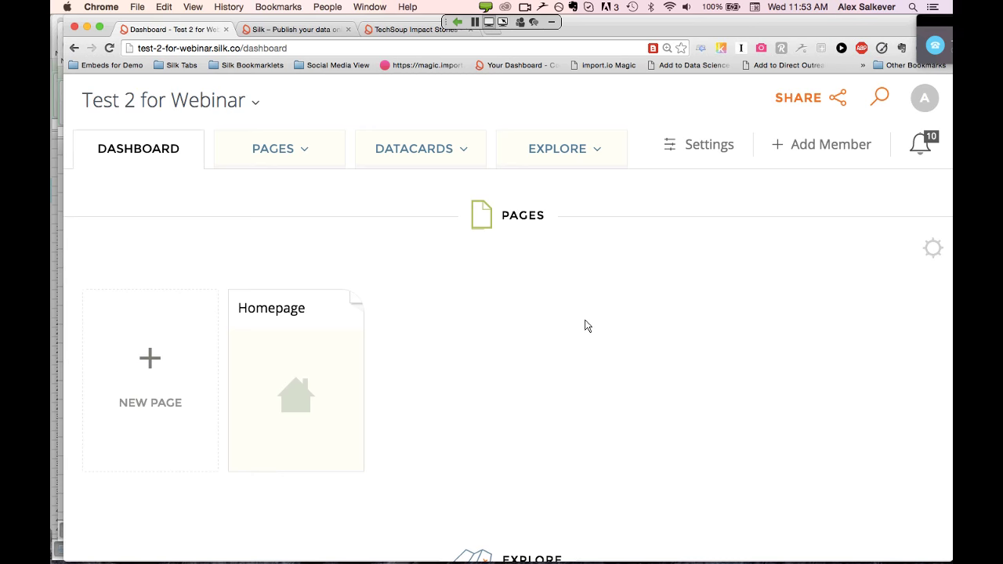
key(super+Tab)
key(super+Tab)
Close the CSV drop zone, paste the copied Employee Directory rows under Paste Spreadsheet, and import
scroll(494, 332, down, 10)
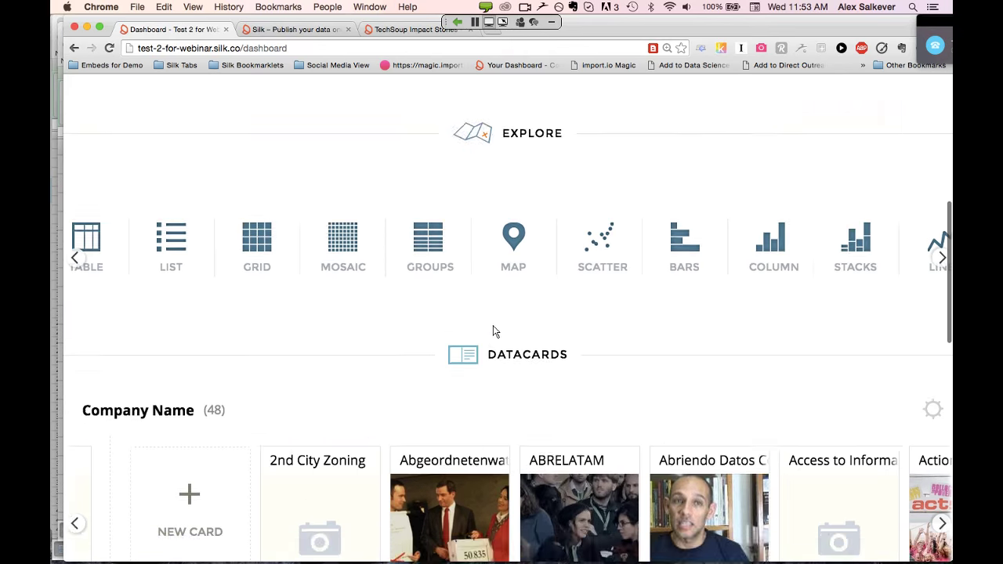
scroll(494, 332, down, 10)
scroll(494, 331, up, 3)
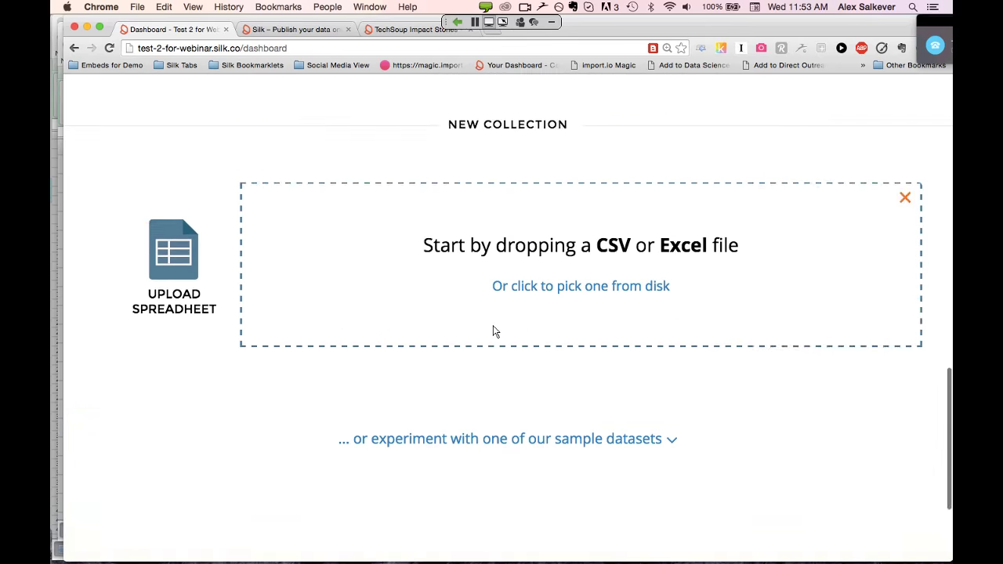
scroll(902, 272, up, 2)
click(902, 272)
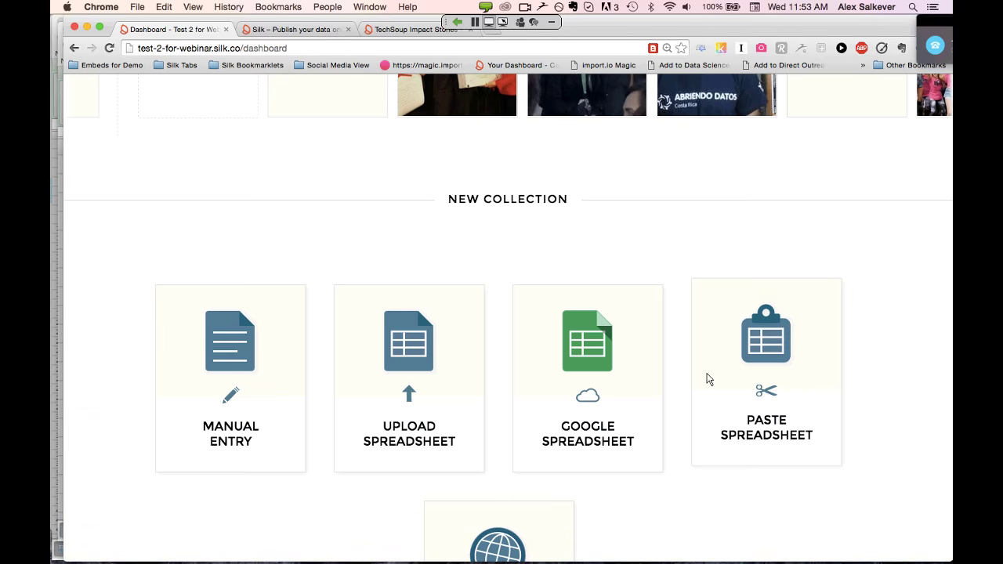
click(767, 361)
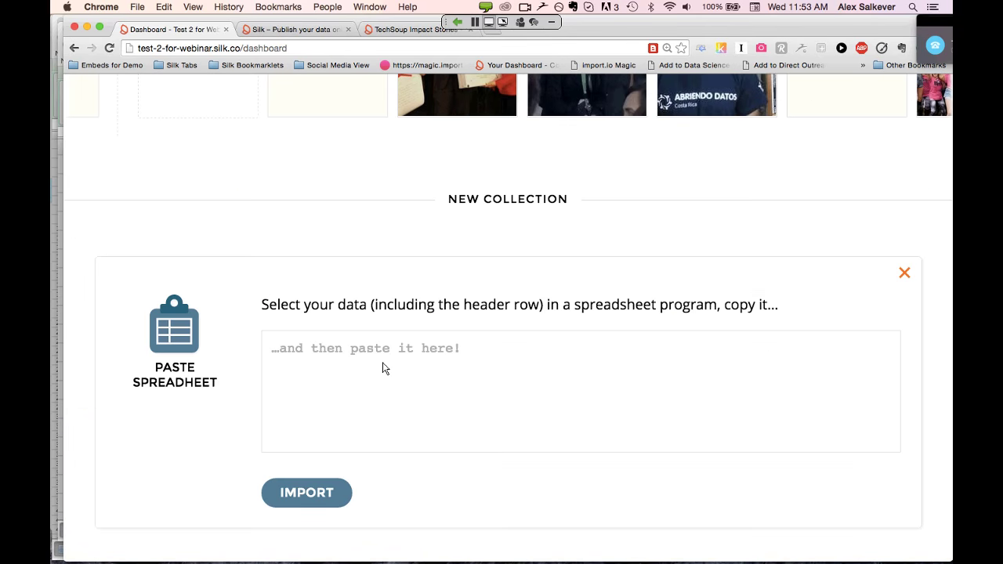
key(super+v)
click(314, 496)
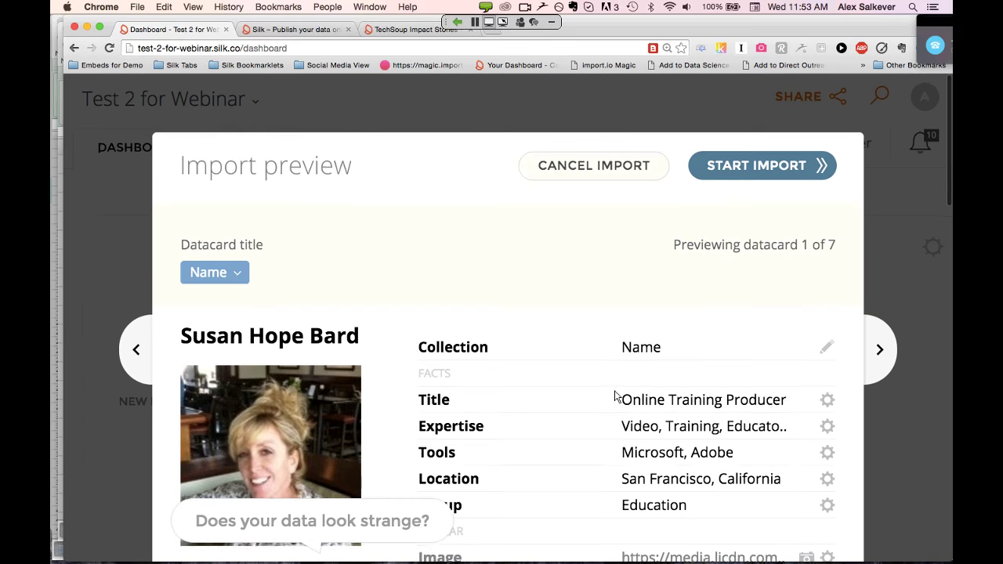
Set the Expertise column to split its values on commas
scroll(616, 396, down, 2)
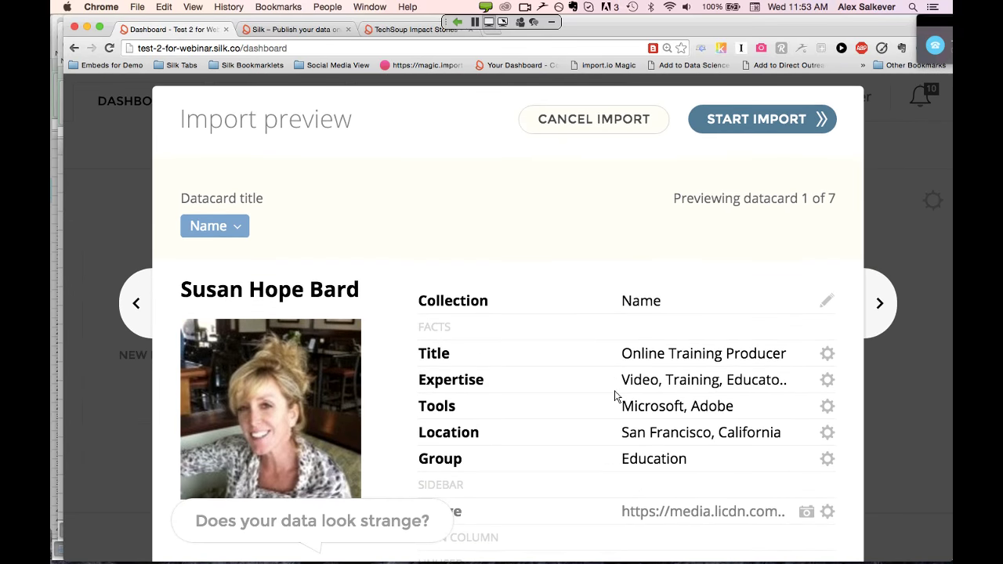
scroll(616, 396, down, 1)
scroll(616, 396, down, 1)
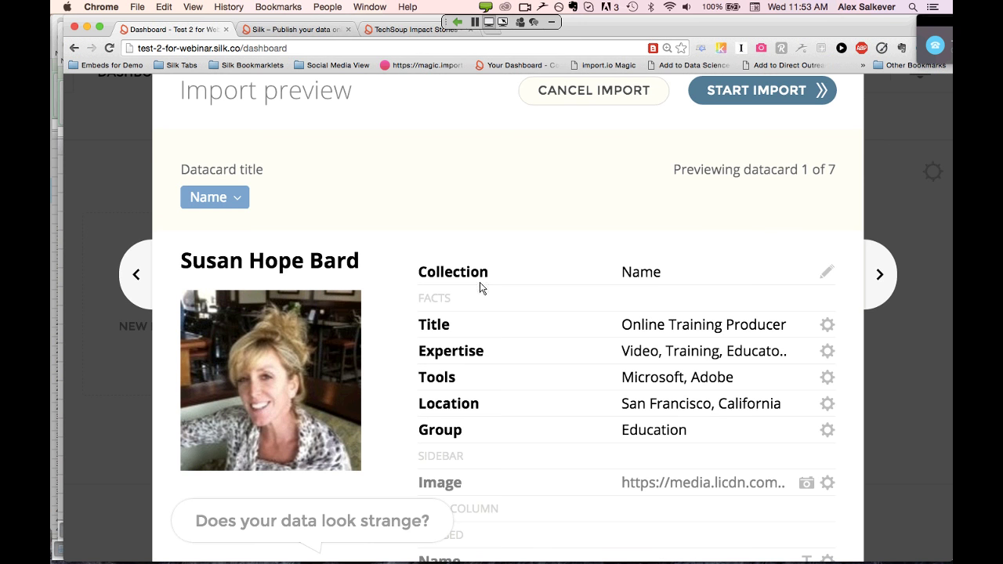
click(828, 351)
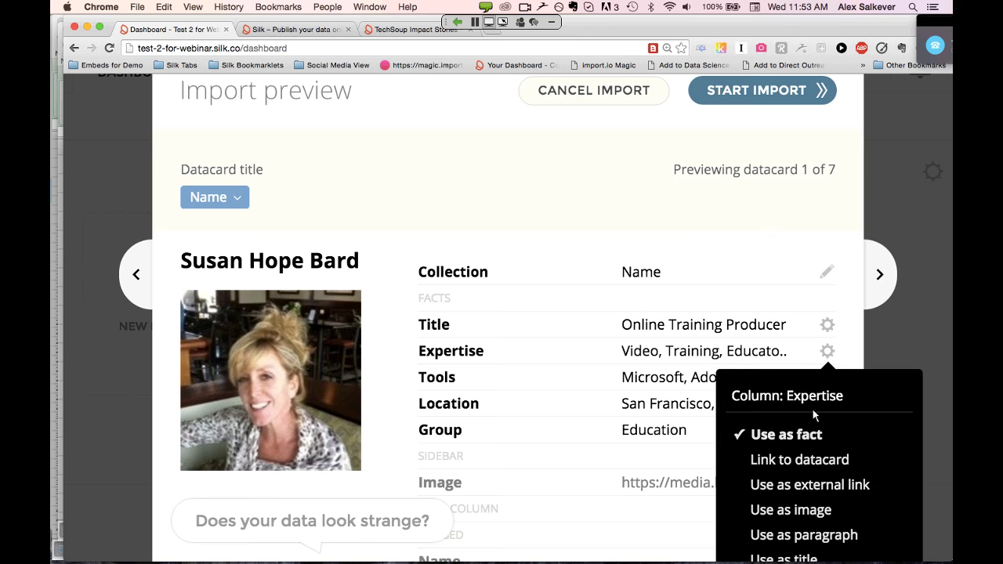
scroll(813, 408, down, 5)
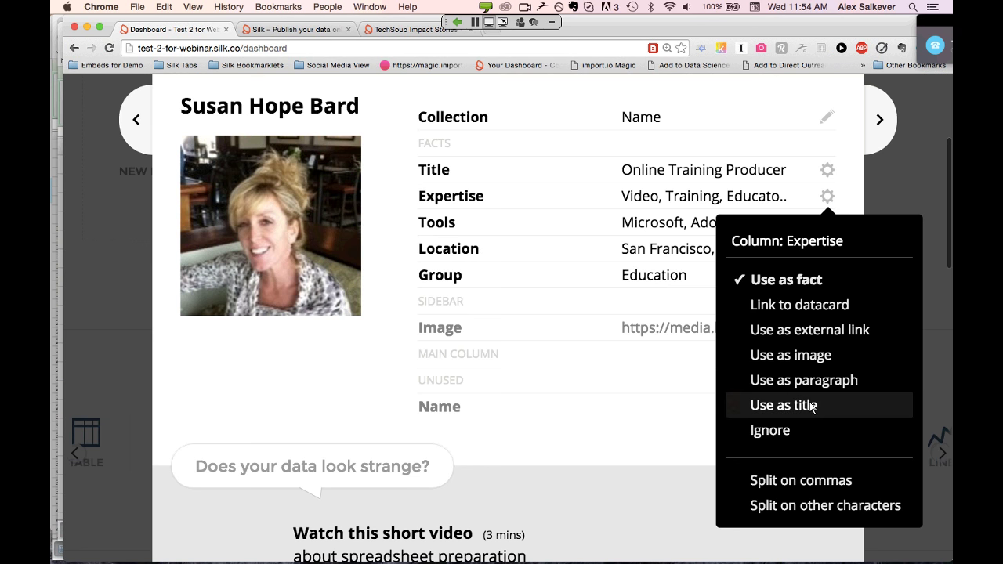
click(831, 481)
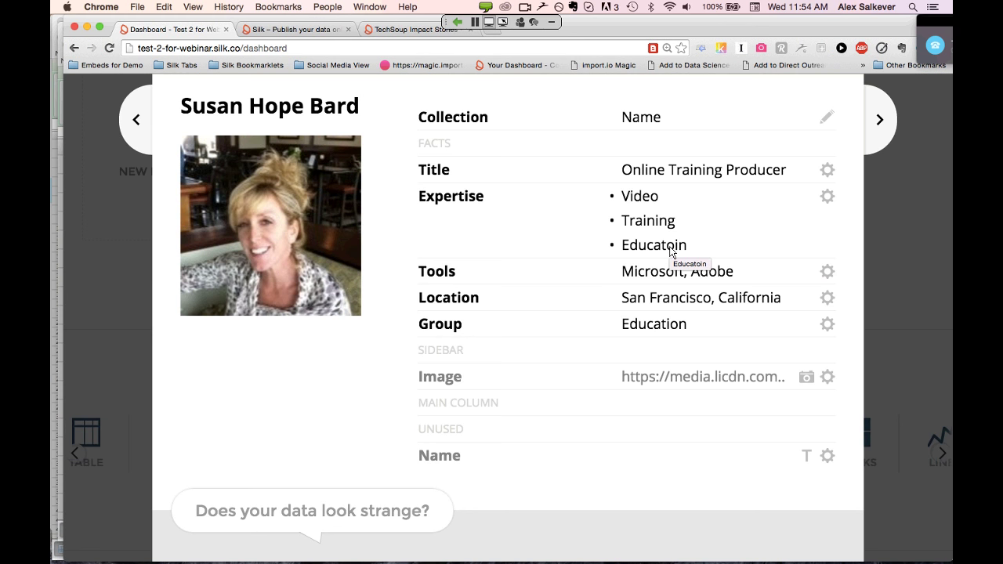
Split the Tools column on commas and start importing the Name datacards
click(828, 271)
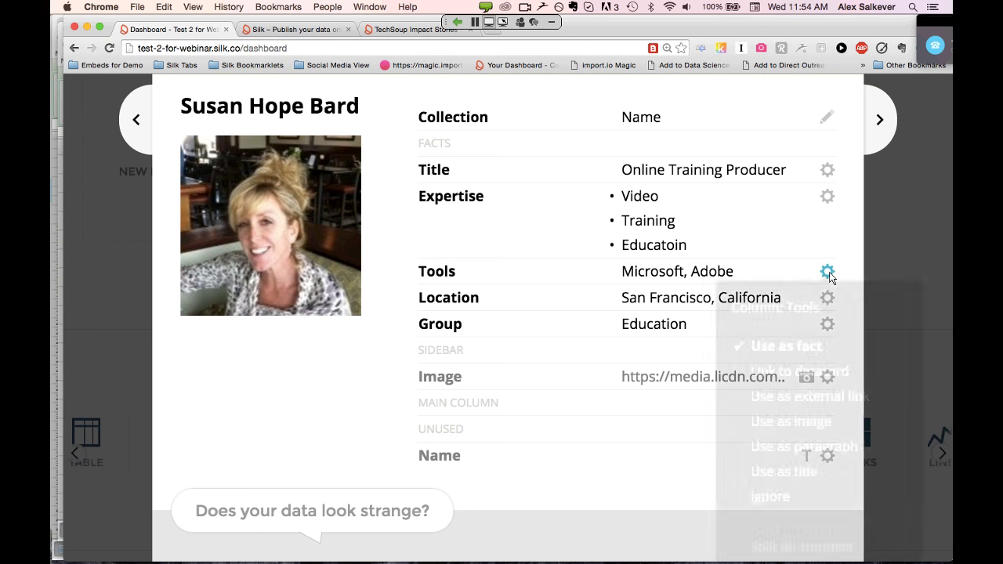
scroll(814, 402, down, 4)
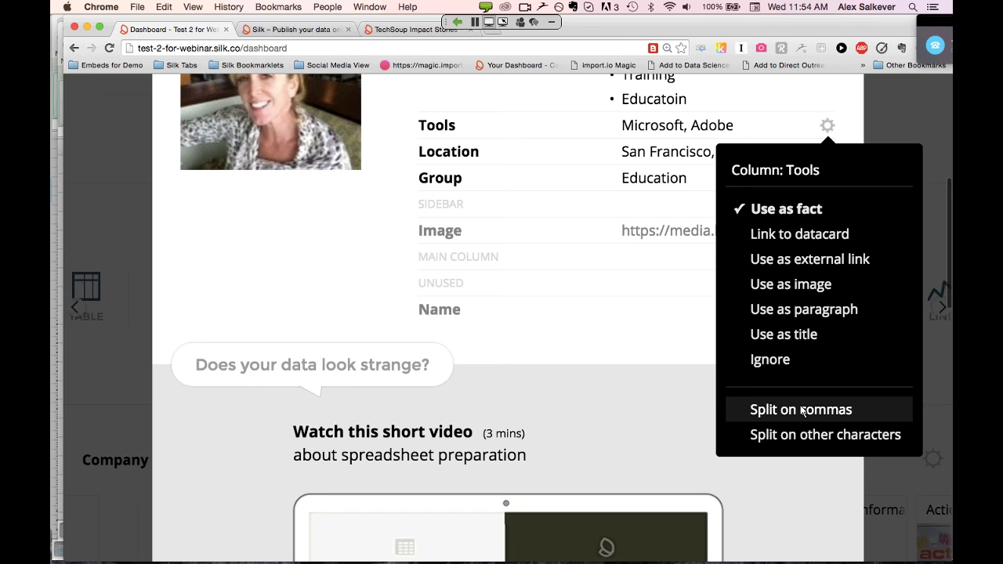
scroll(670, 283, up, 3)
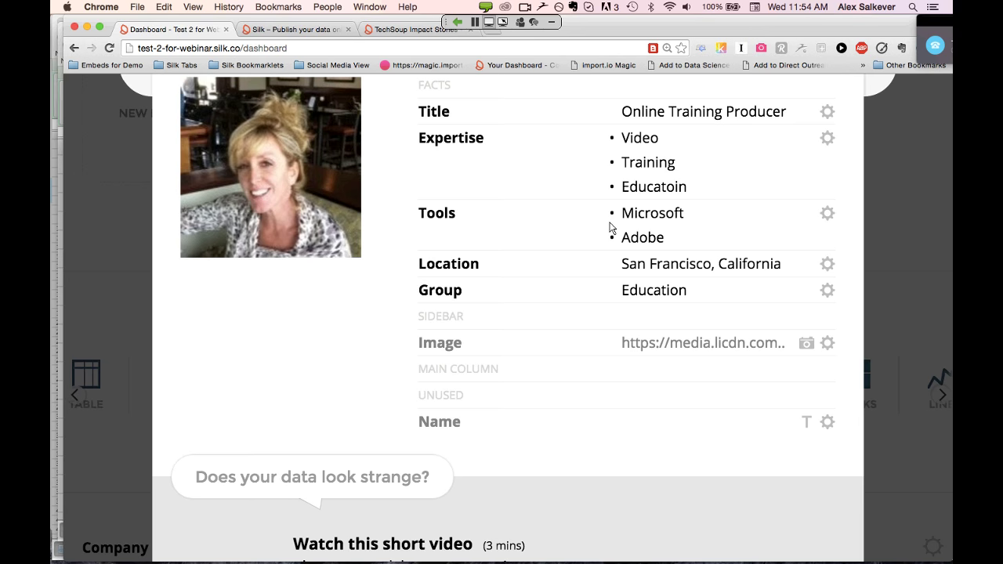
scroll(612, 227, up, 5)
click(755, 172)
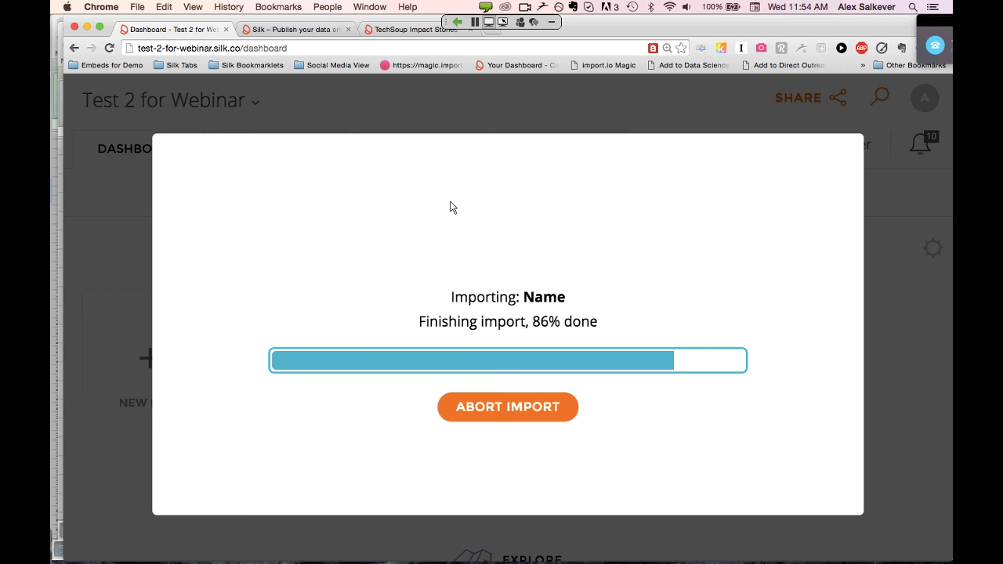
Open Explore New Datacards and browse the Name datacards grid with photos, Tools and Expertise
click(561, 464)
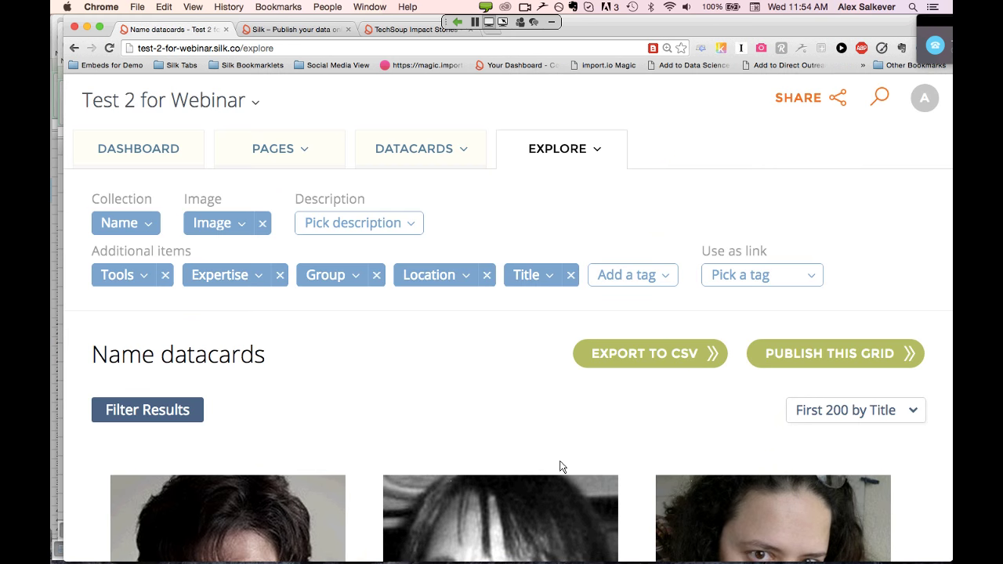
scroll(559, 466, down, 5)
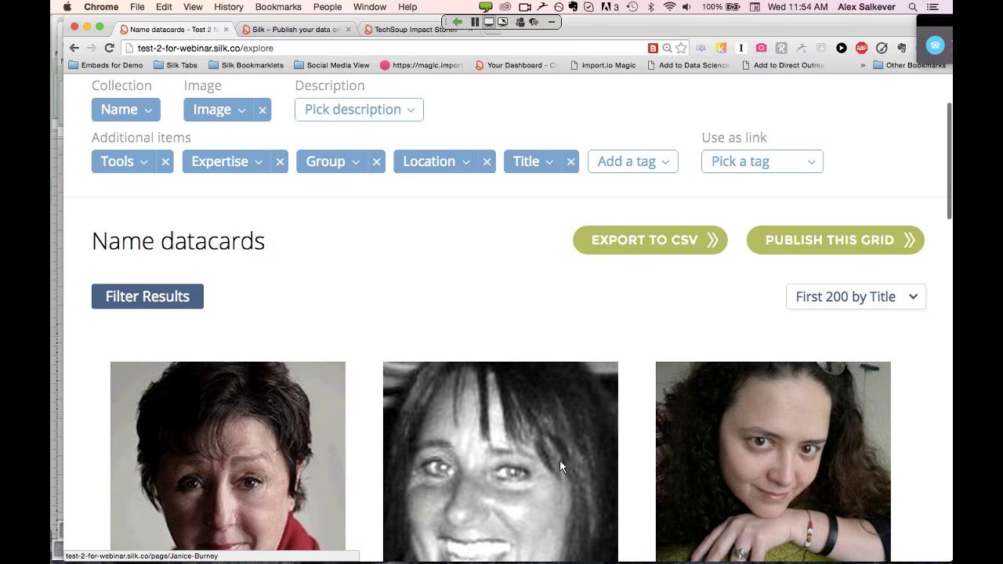
scroll(560, 467, down, 5)
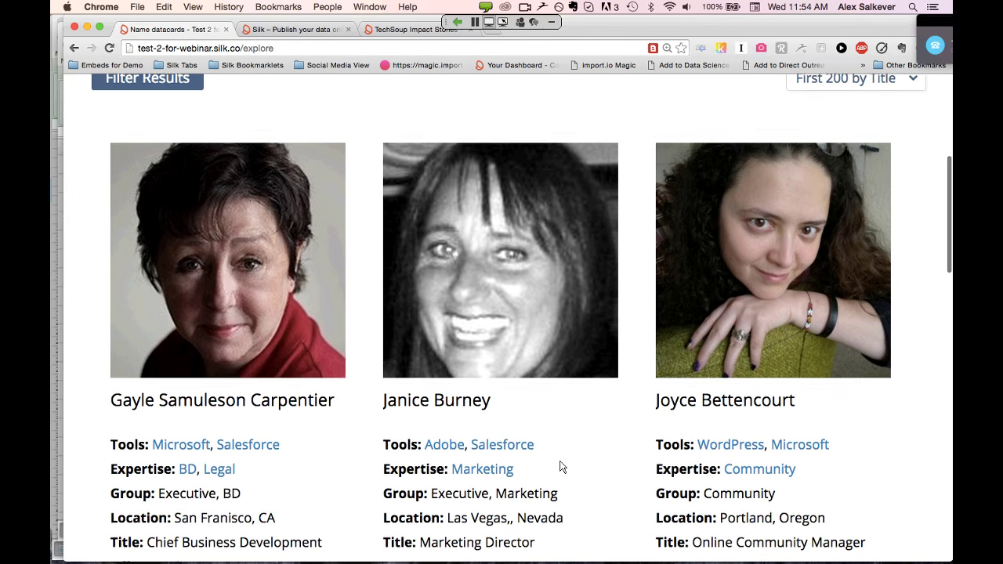
scroll(559, 468, down, 4)
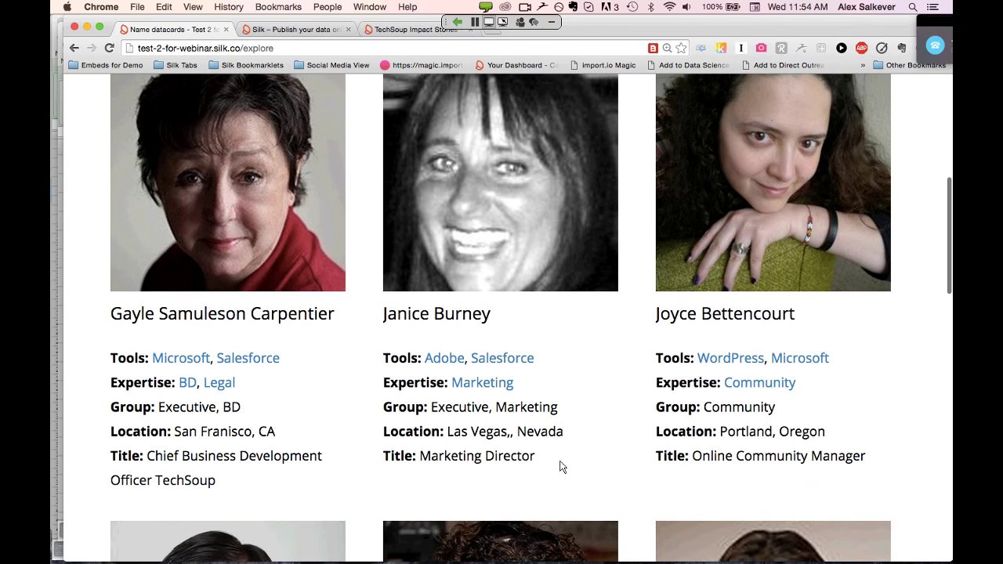
scroll(559, 467, down, 14)
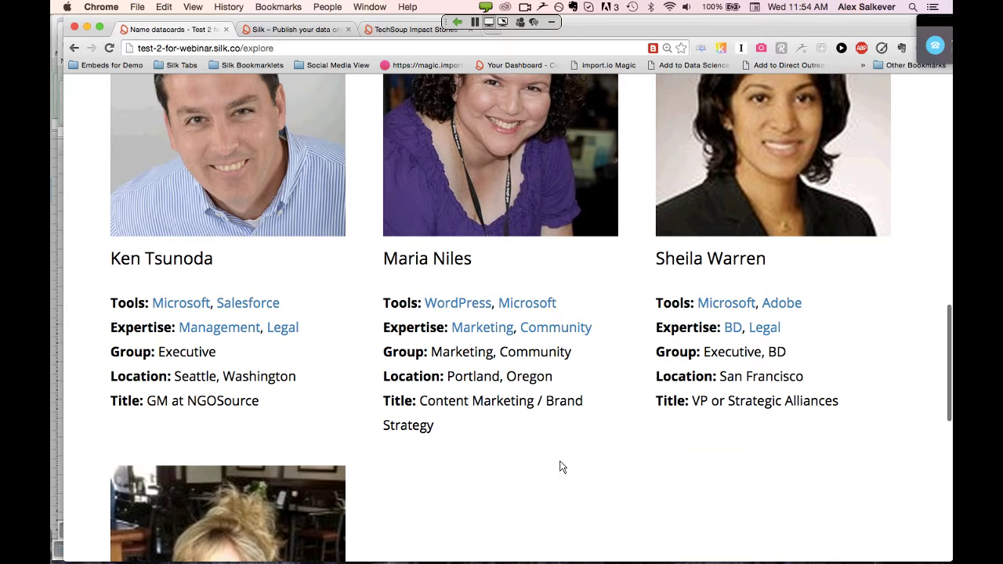
scroll(560, 467, up, 19)
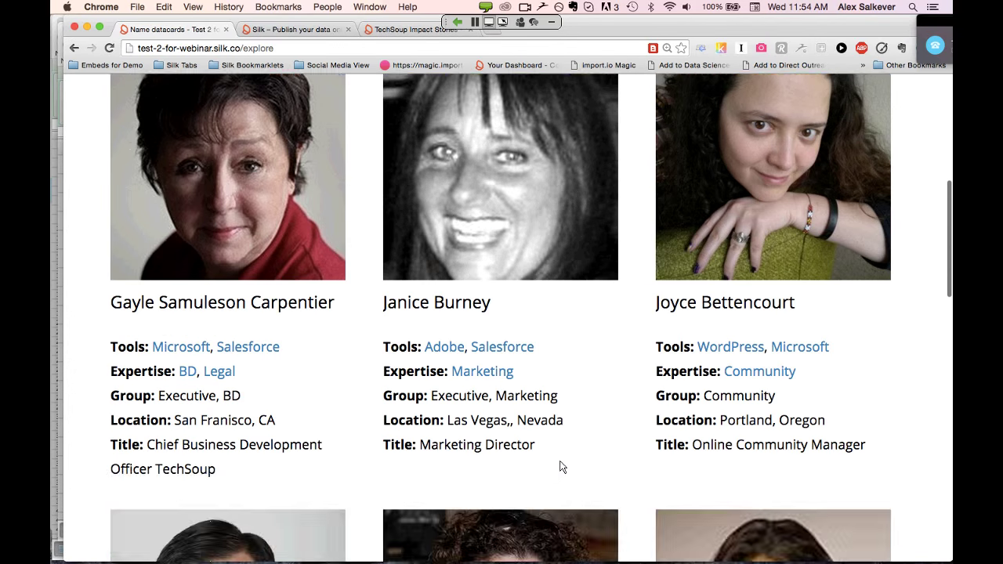
scroll(559, 468, down, 1)
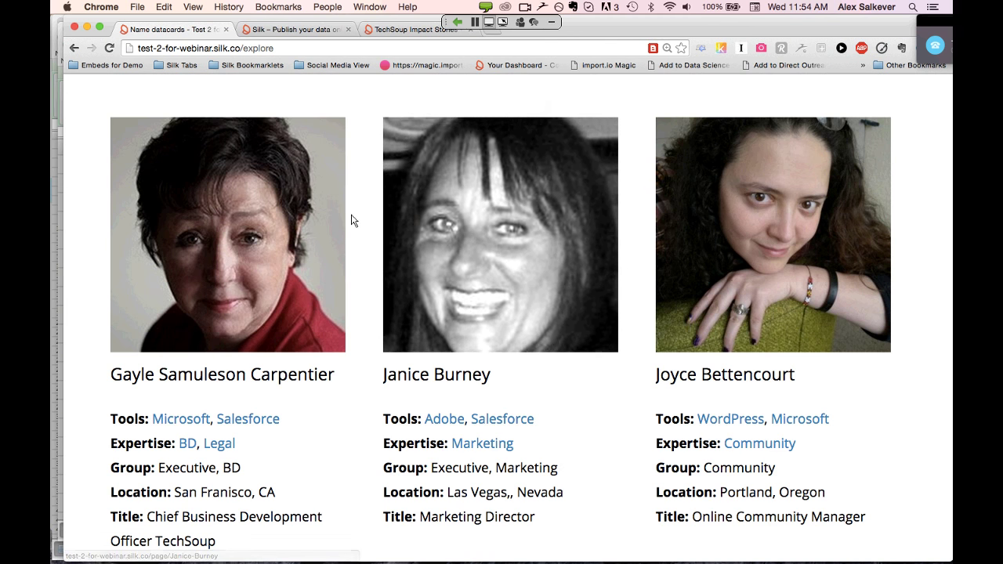
scroll(351, 221, up, 9)
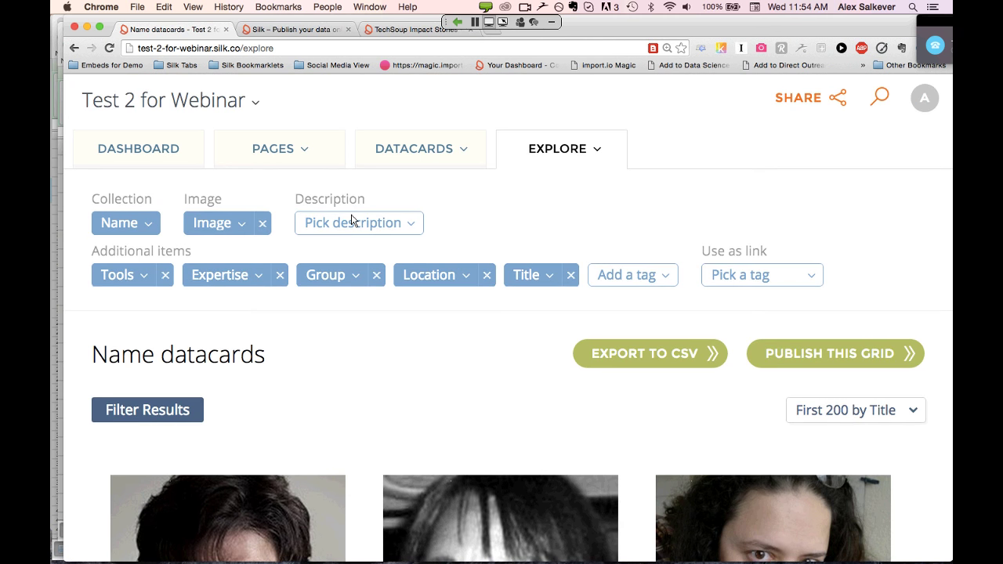
scroll(351, 221, down, 1)
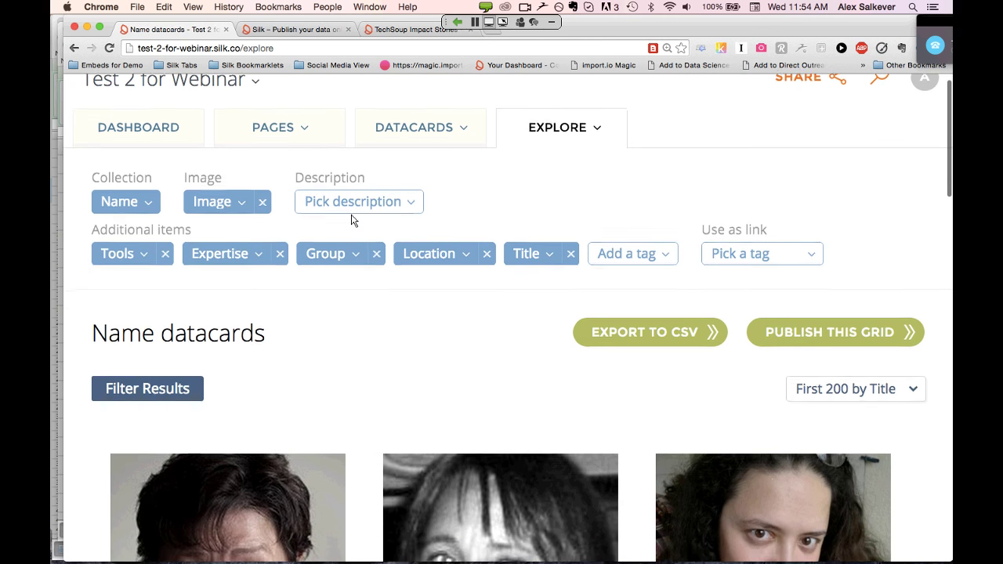
scroll(351, 221, down, 1)
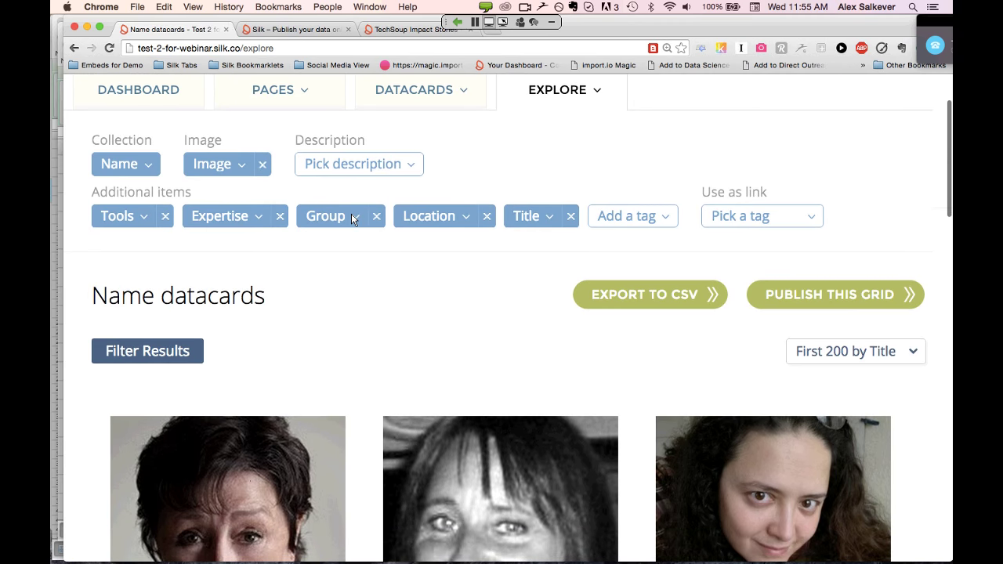
scroll(351, 217, down, 2)
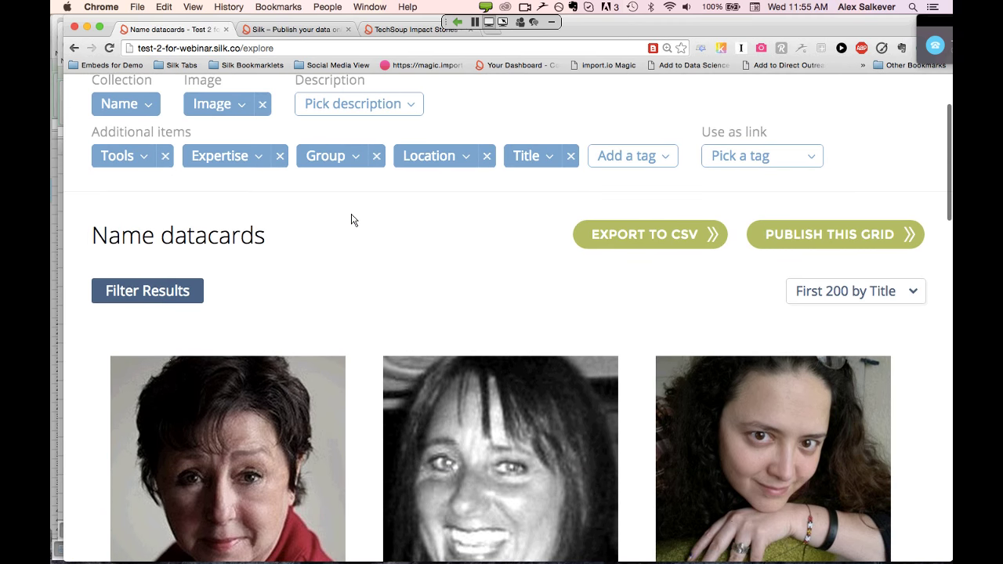
scroll(351, 220, down, 1)
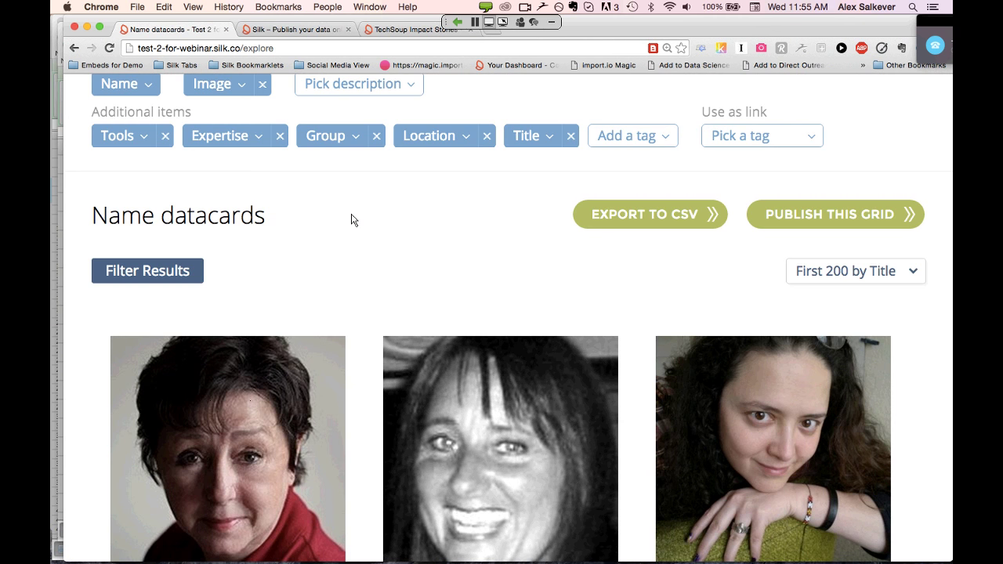
scroll(352, 219, down, 1)
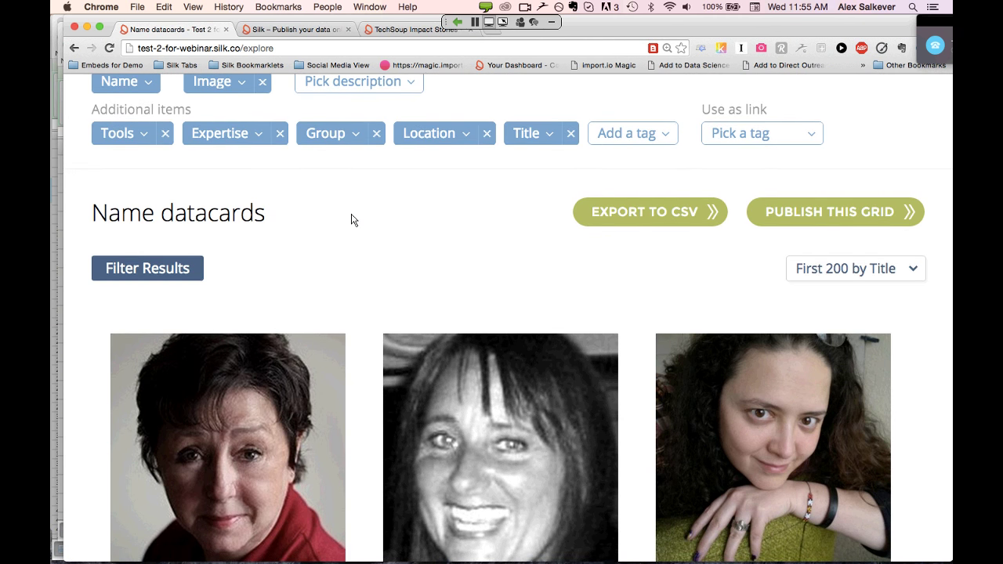
scroll(352, 219, down, 3)
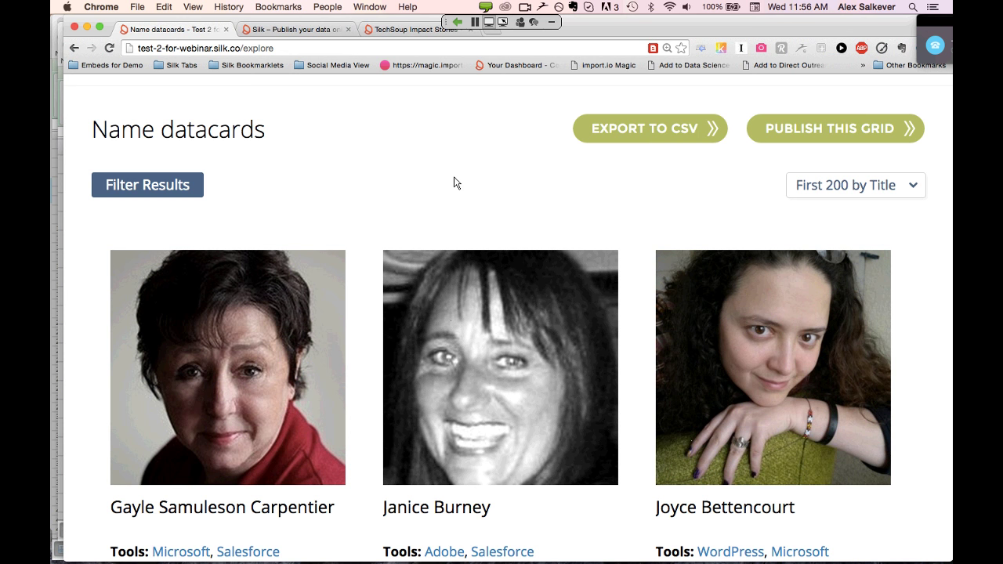
click(175, 51)
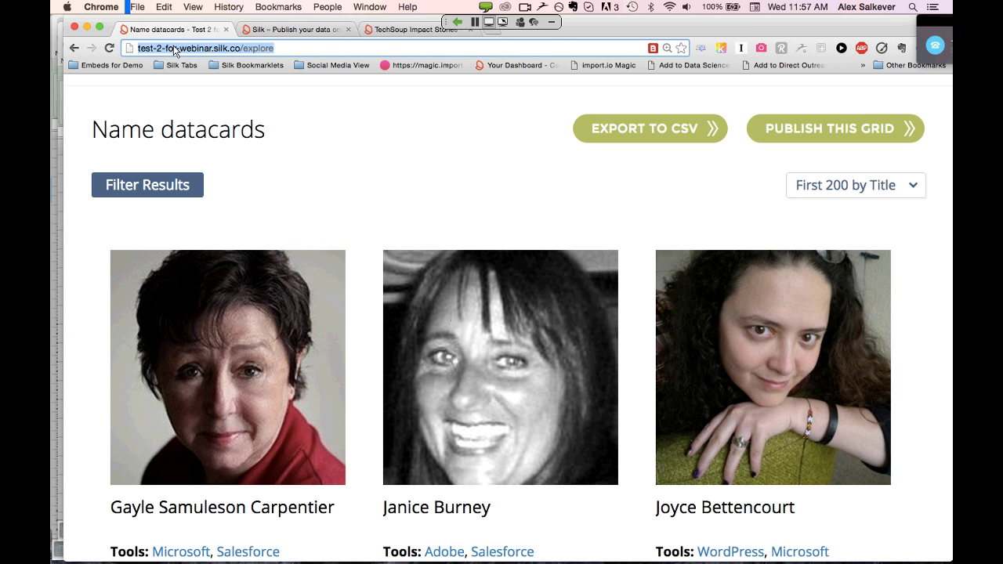
Open a new tab and go to support.silk.co
key(super+t)
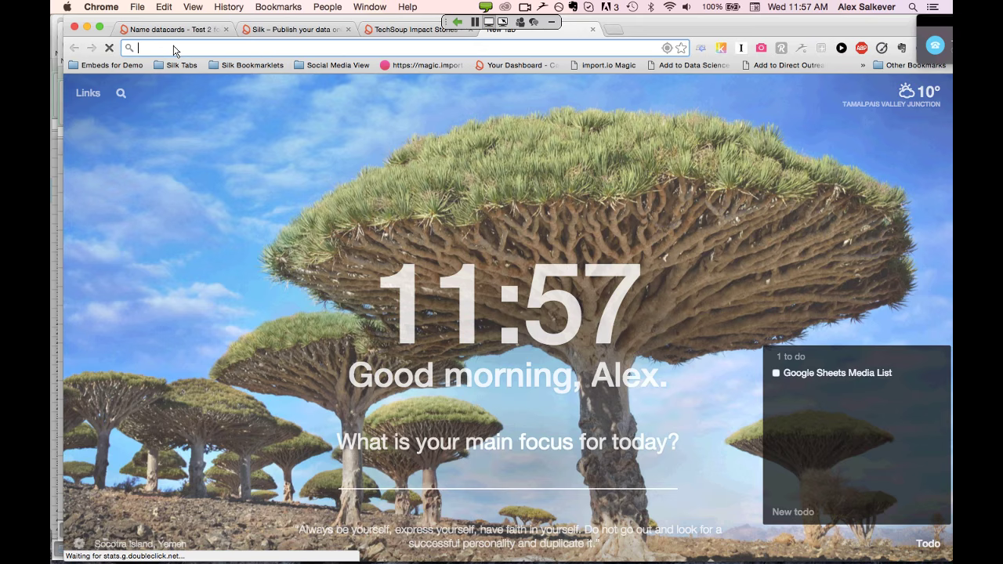
text(support.silk.co)
key(Return)
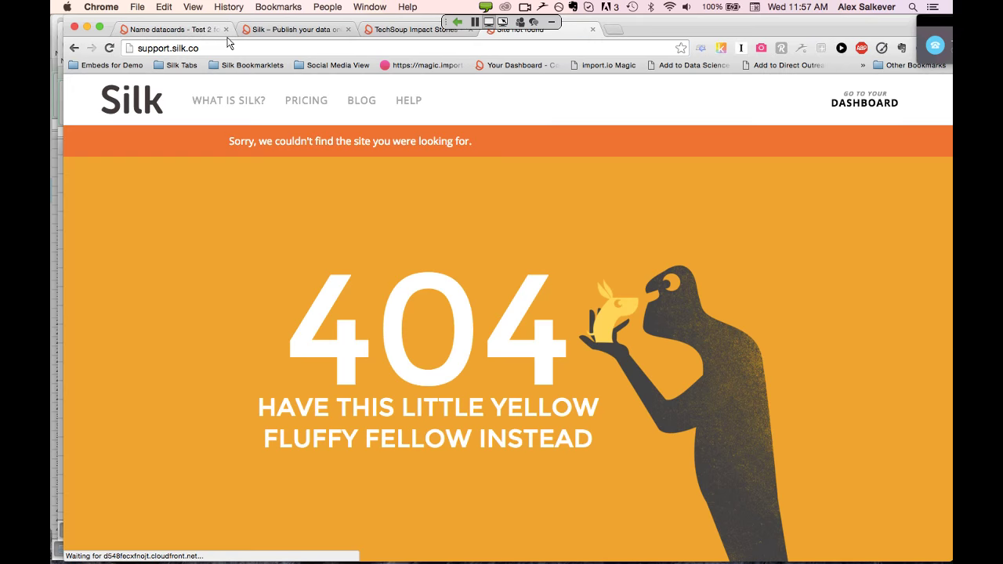
click(208, 48)
key(BackSpace)
text(www.silk)
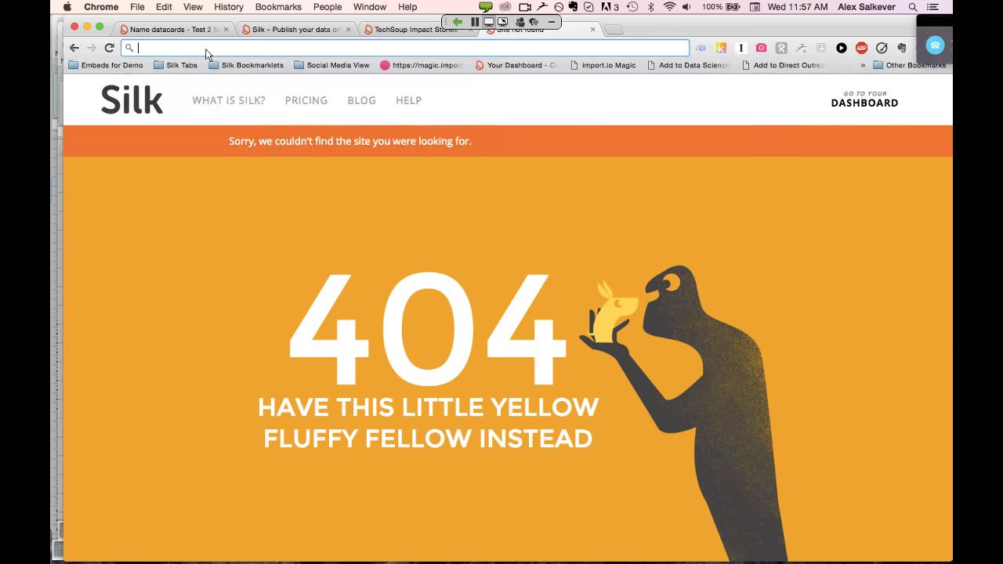
text(.co)
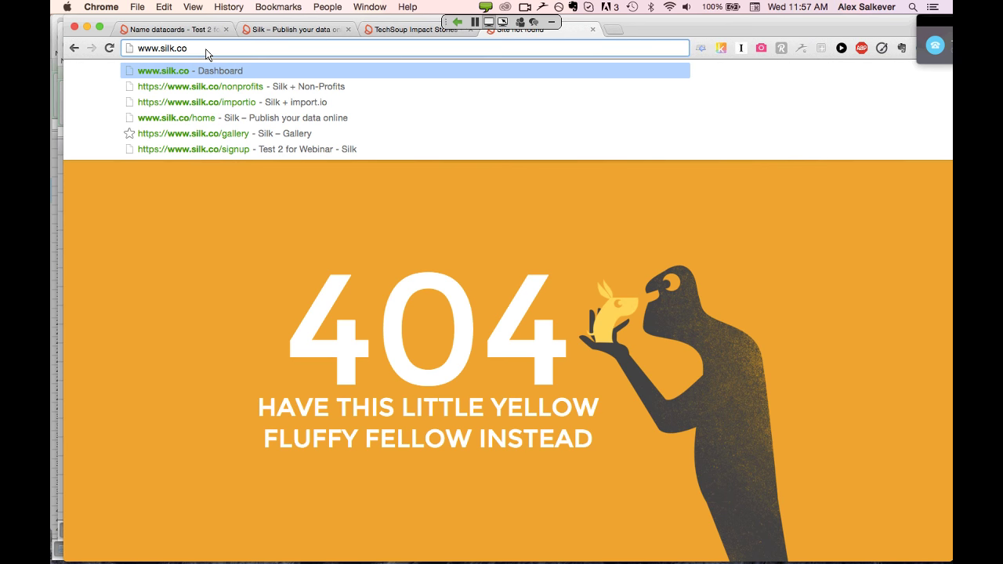
key(Return)
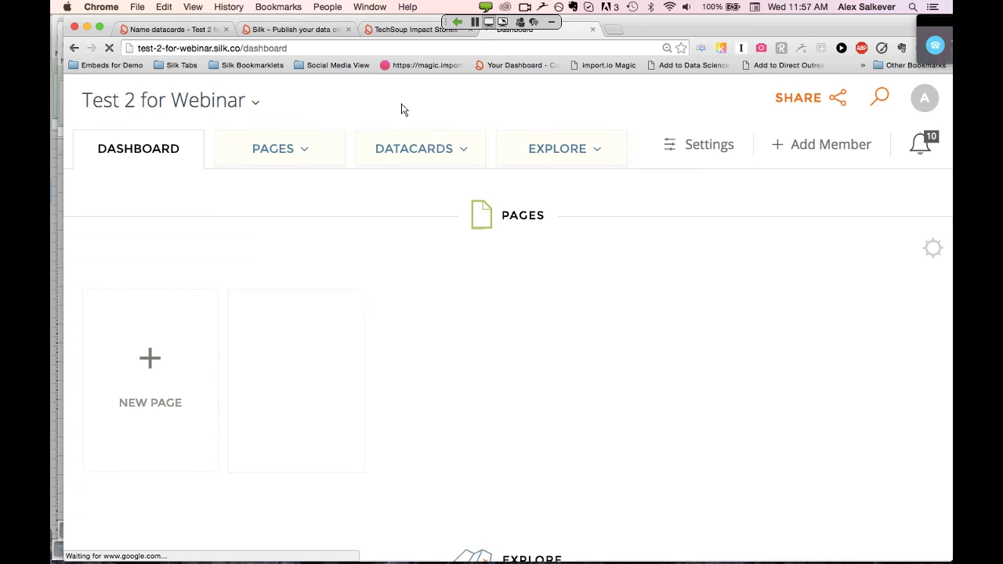
click(222, 50)
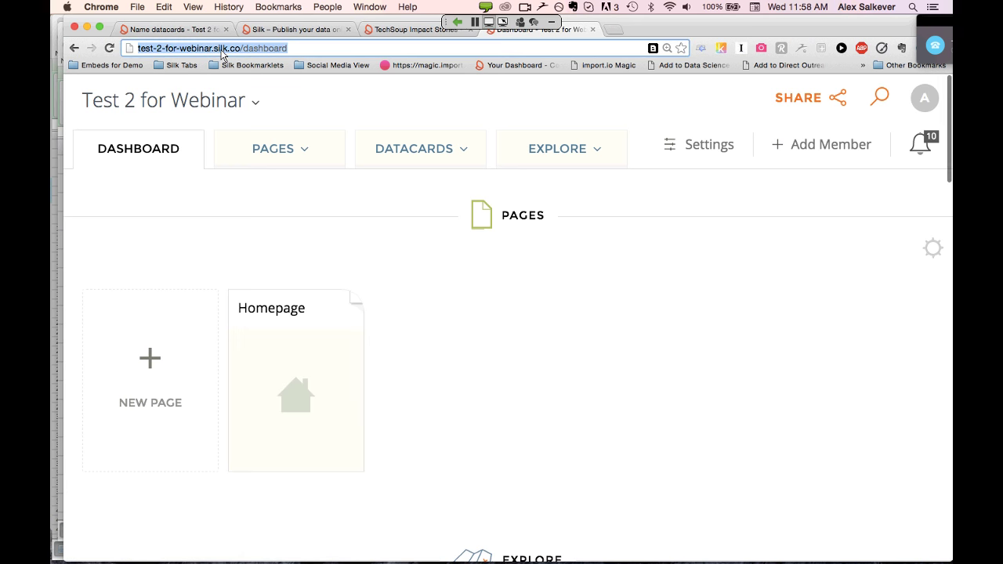
text(www.silk.)
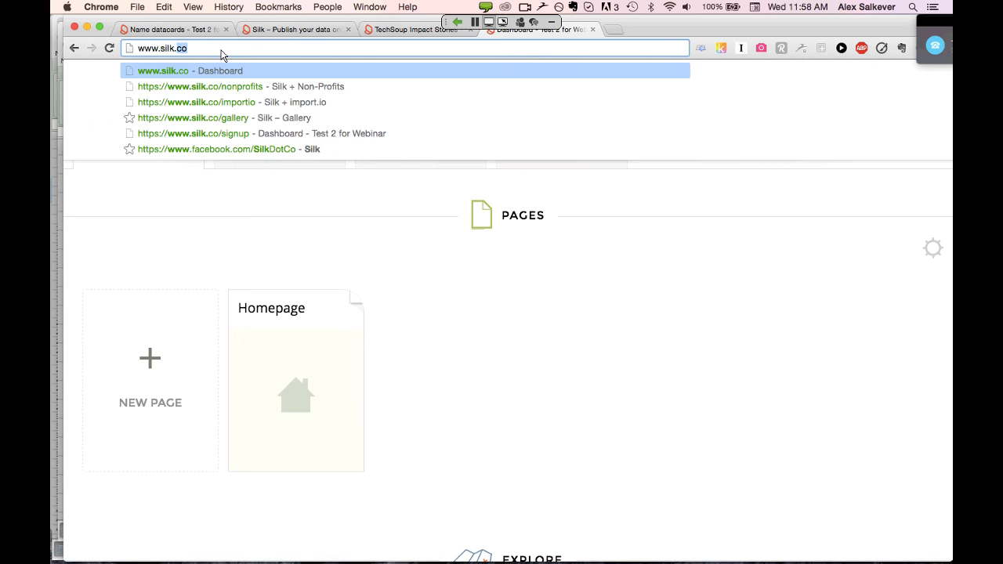
text(co/h)
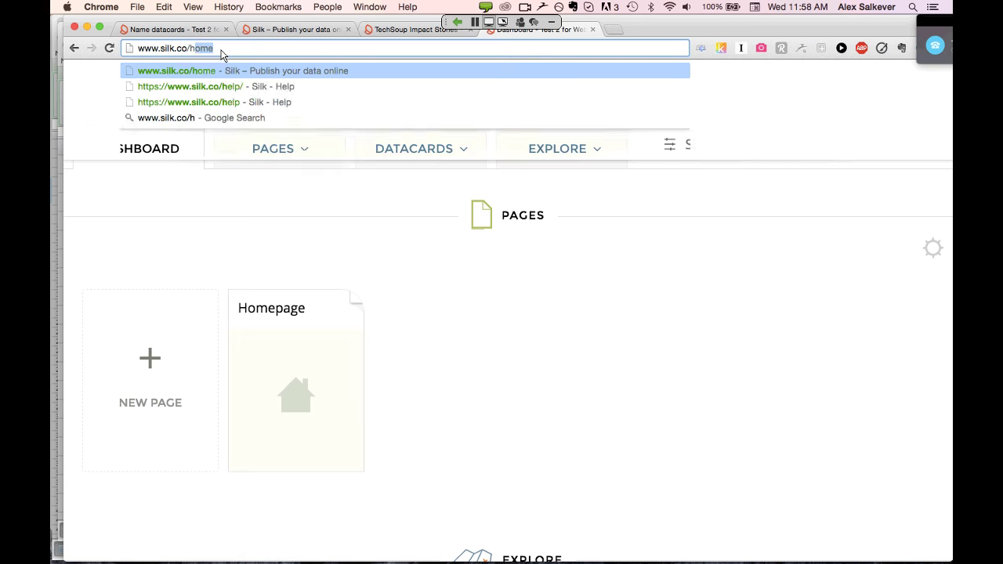
key(Return)
key(ctrl+shift+Tab)
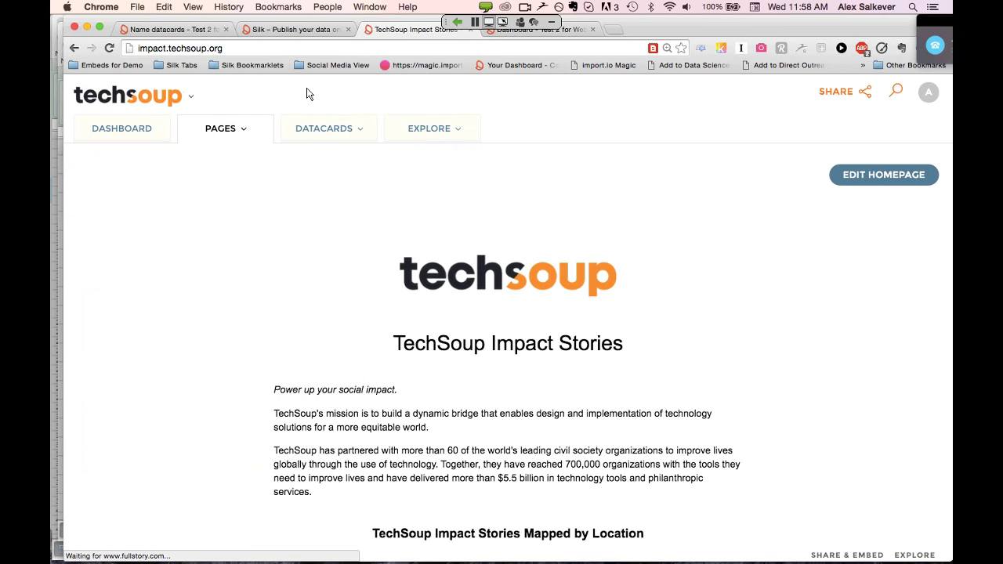
key(ctrl+Tab)
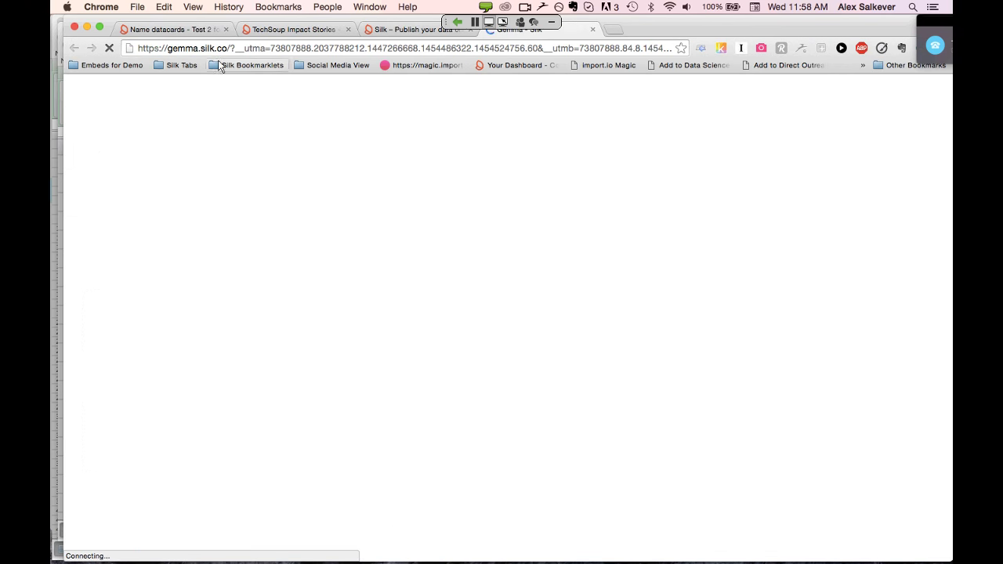
click(348, 49)
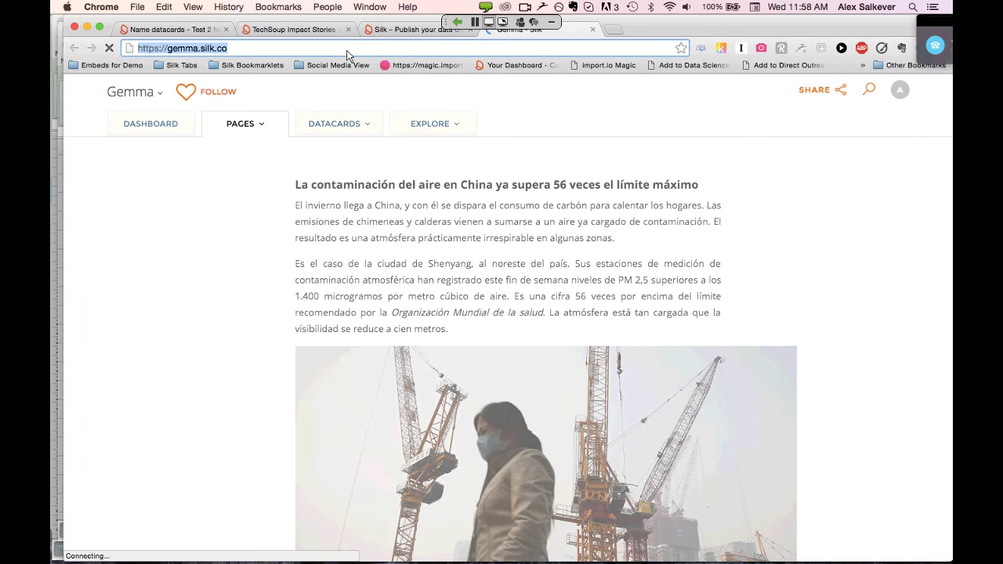
text(www.silk.)
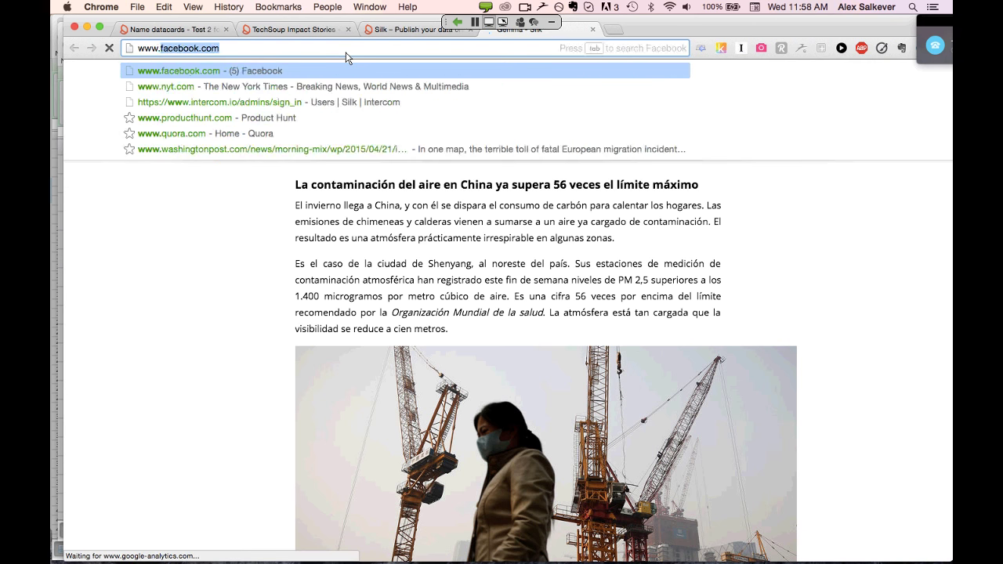
text(co/hel)
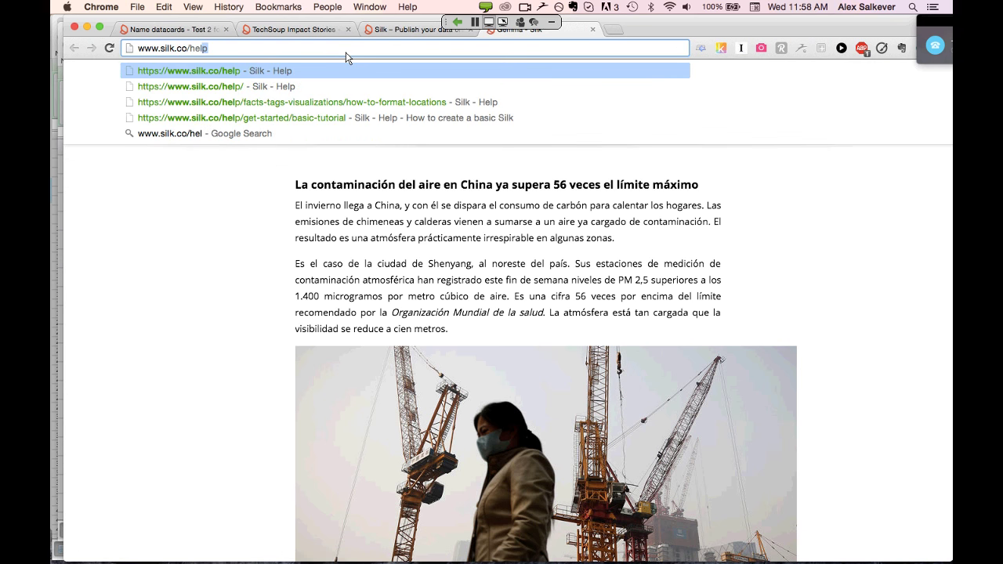
text(p/)
key(Return)
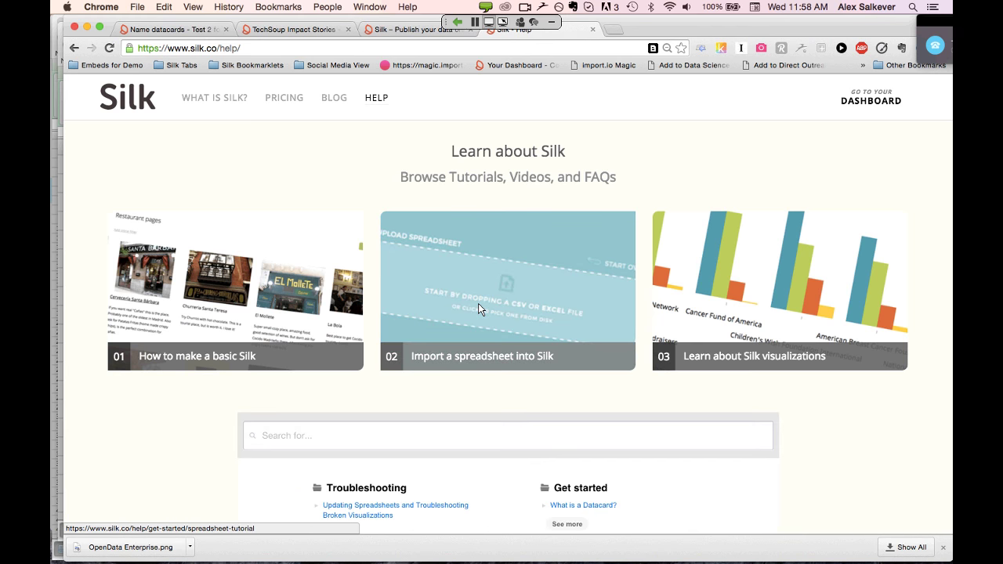
Browse the Help page's tutorials, videos and FAQ sections, then return to the Name datacards explore tab
scroll(479, 305, down, 2)
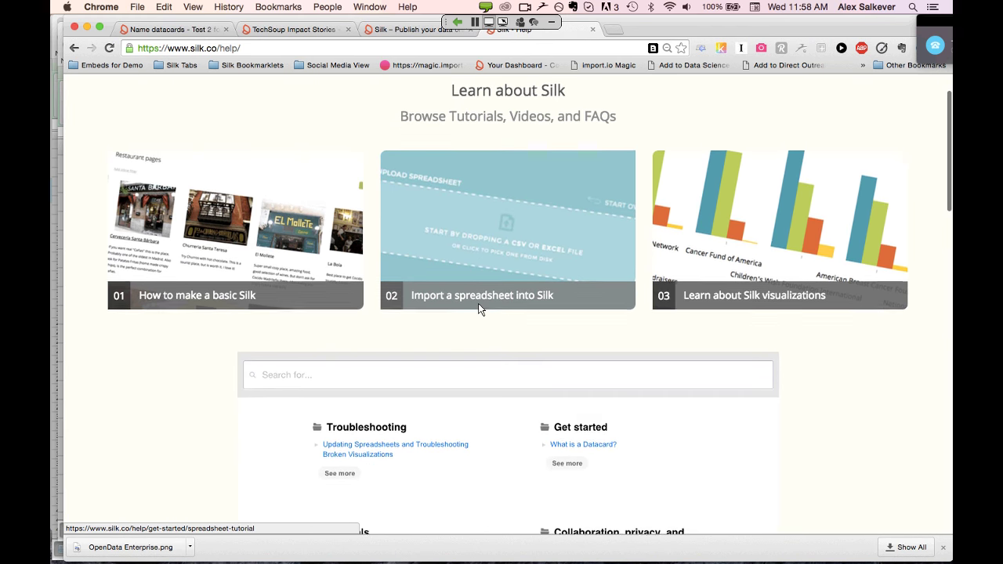
scroll(478, 305, down, 1)
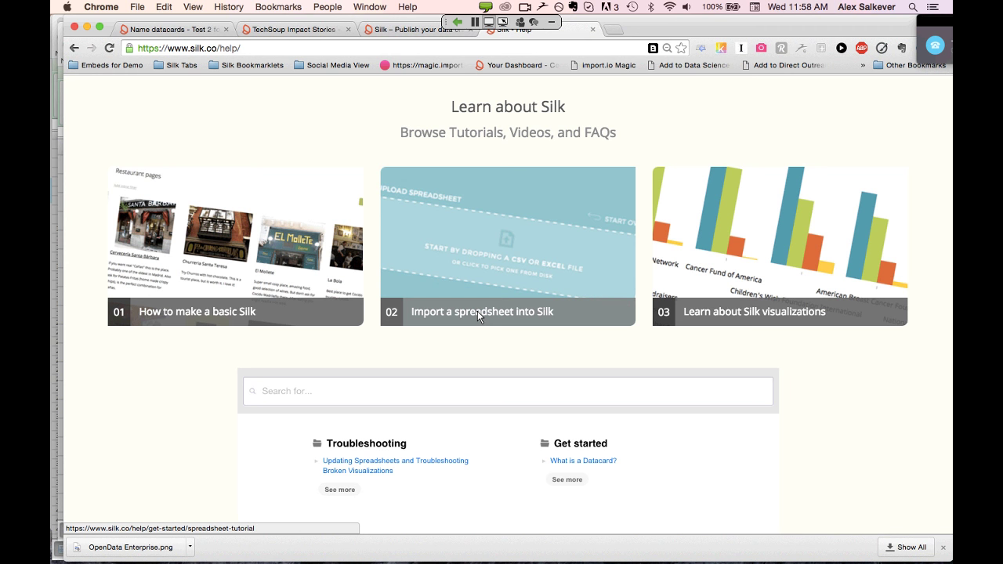
scroll(477, 311, down, 1)
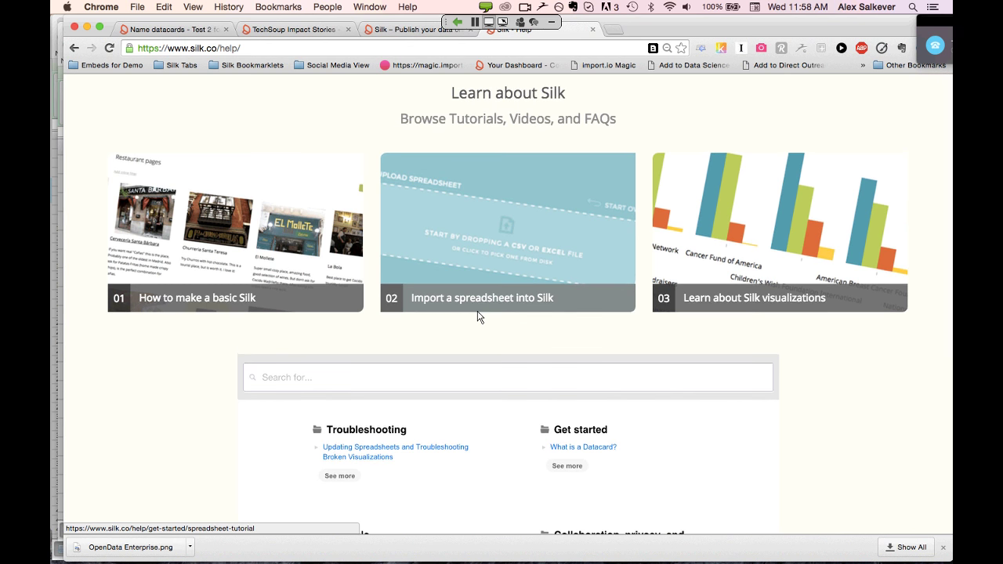
scroll(480, 317, up, 1)
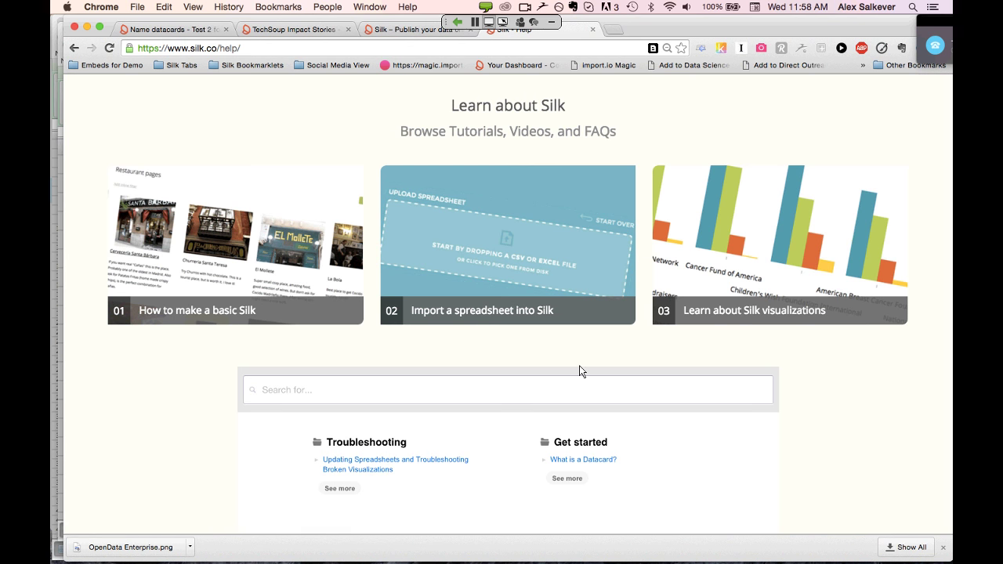
scroll(579, 365, down, 5)
scroll(579, 366, down, 8)
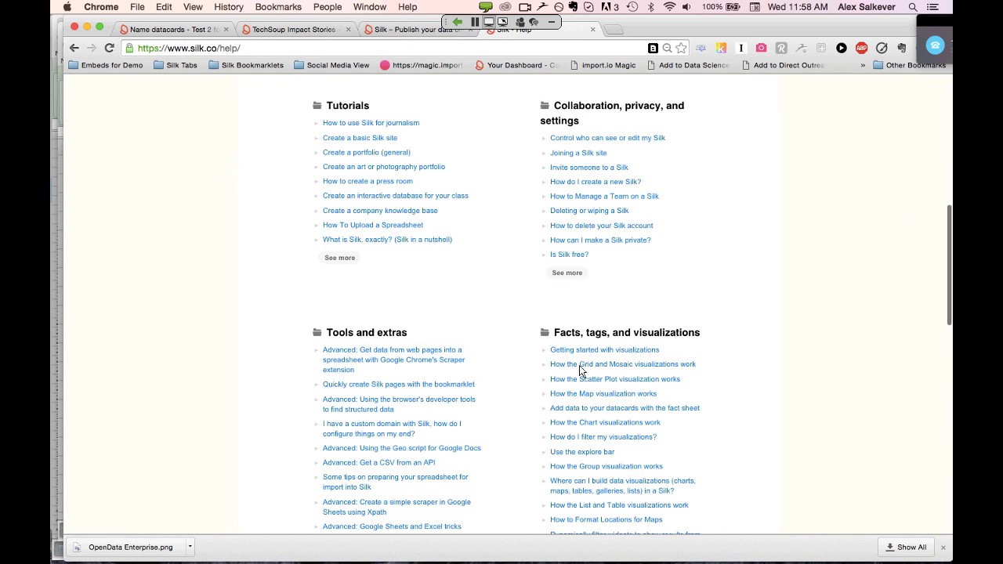
scroll(580, 365, down, 3)
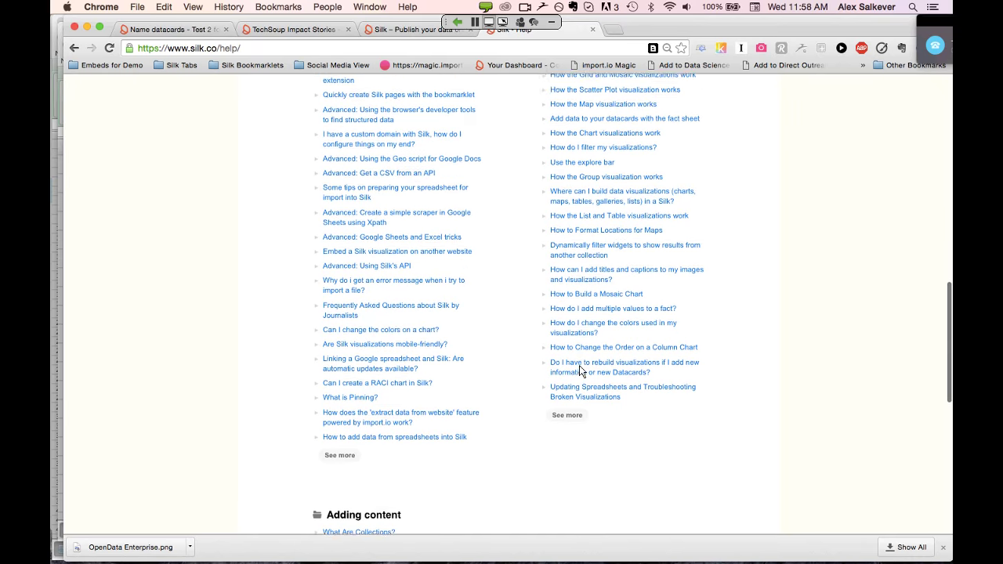
scroll(579, 366, down, 7)
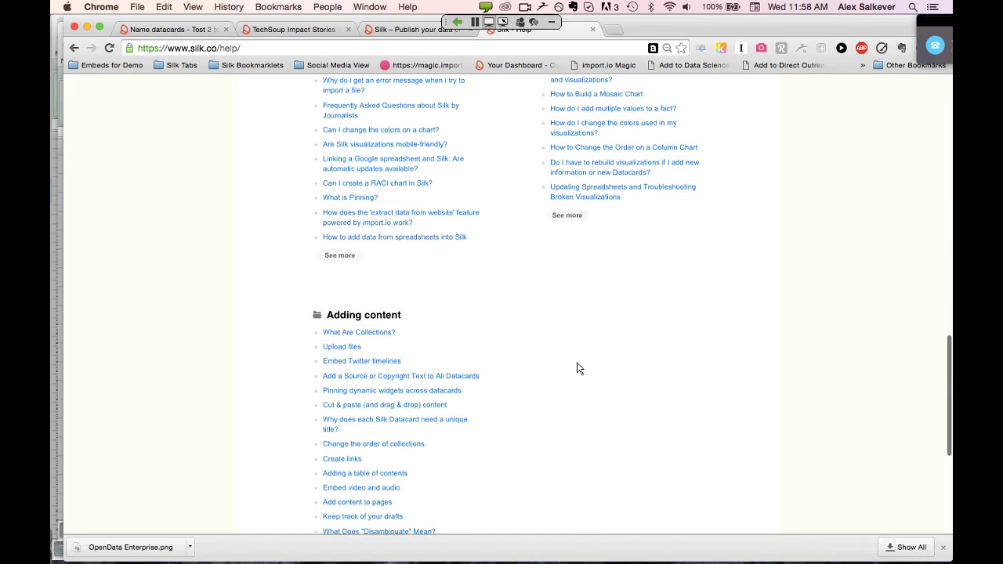
scroll(577, 363, up, 20)
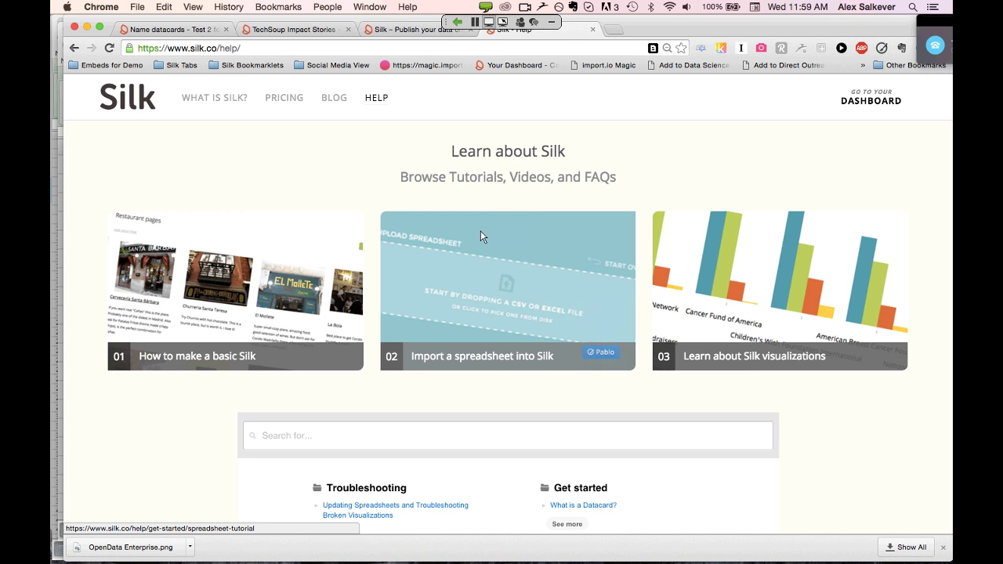
click(171, 32)
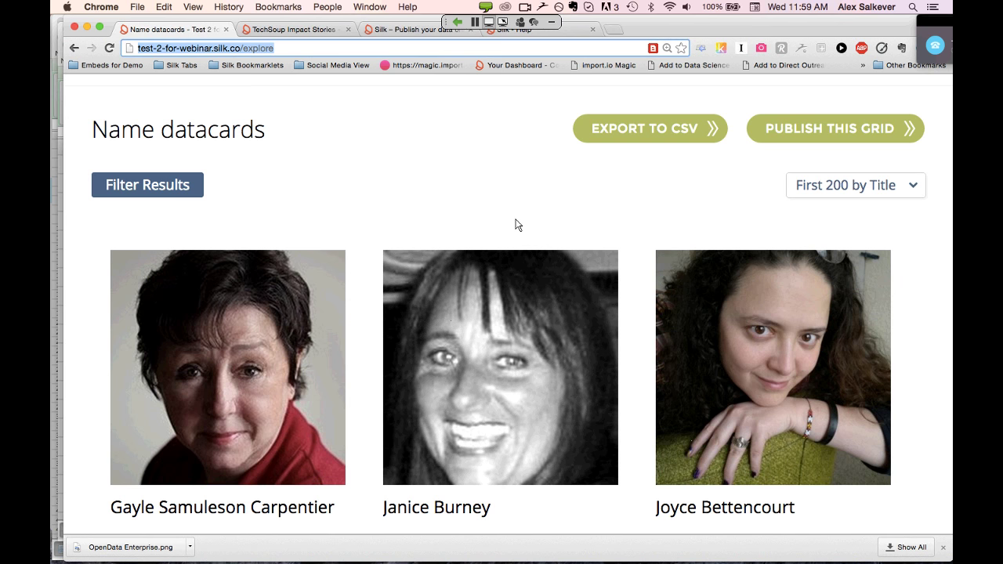
In a new tab, load impact.techsoup.org to view its 414 TechSoup Member Stories datacards
key(super+t)
text(impact.techsoup.org)
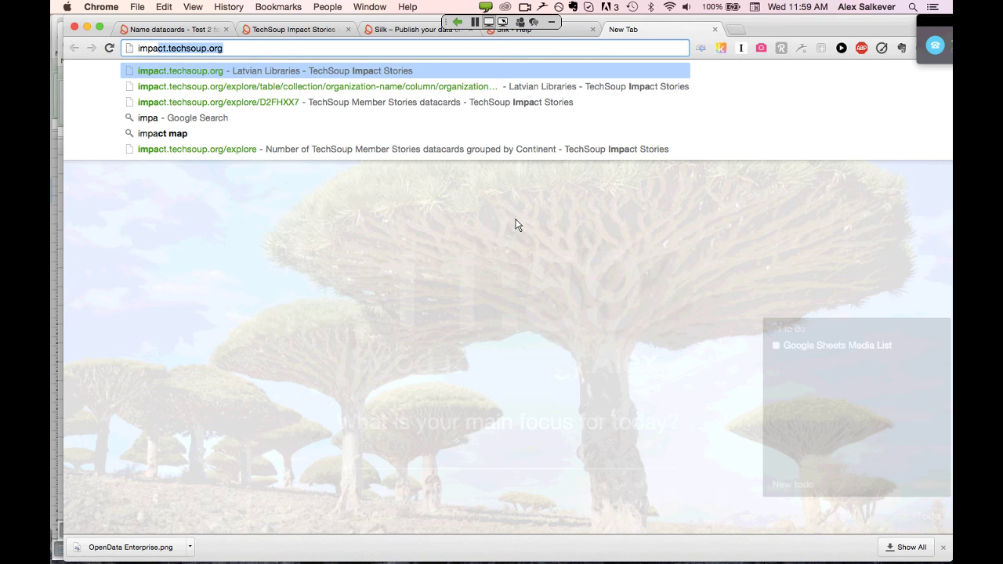
key(Return)
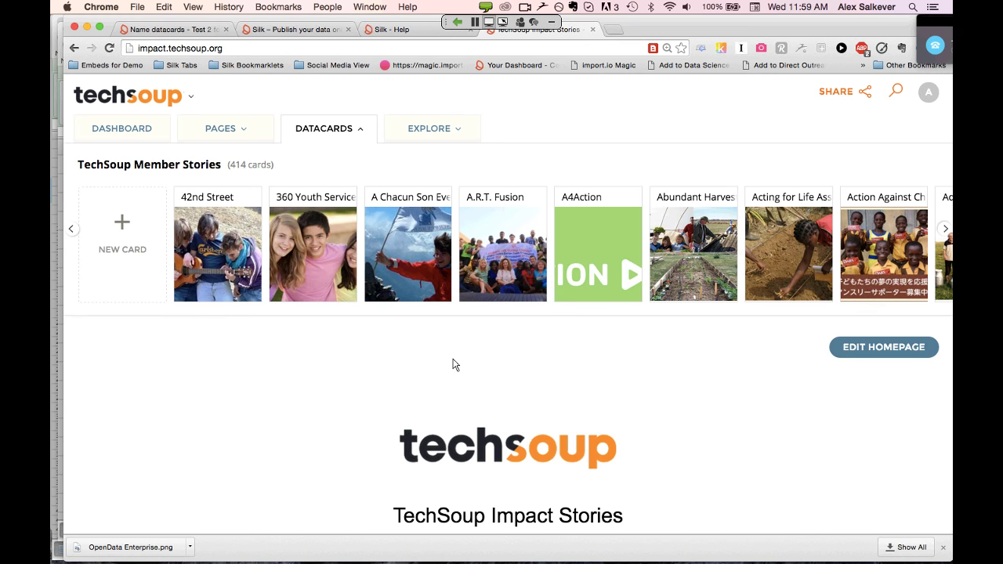
scroll(453, 364, down, 2)
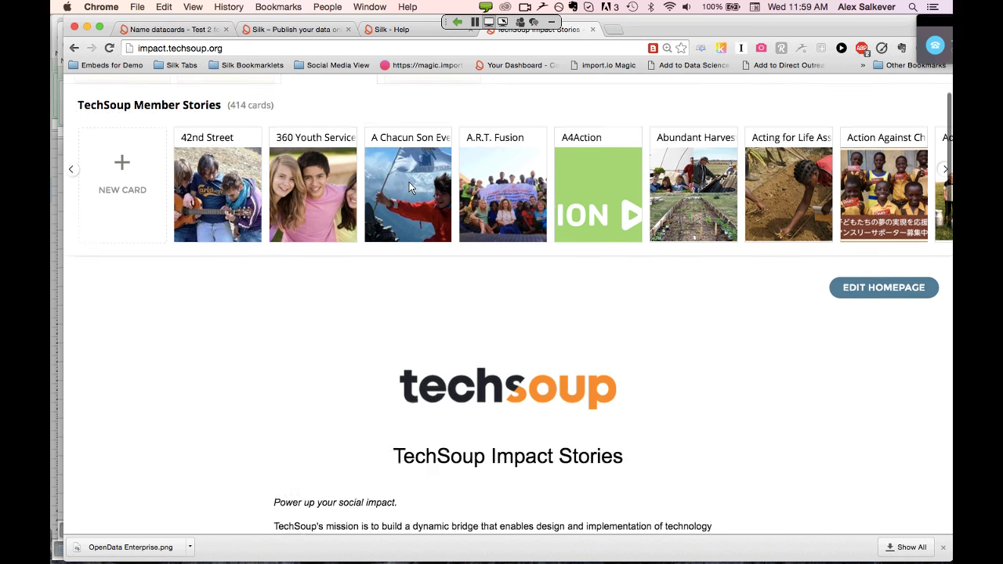
Read through the A Chacun Son Everest! story datacard, then switch to the 'Silk – Publish your data' home tab
click(408, 200)
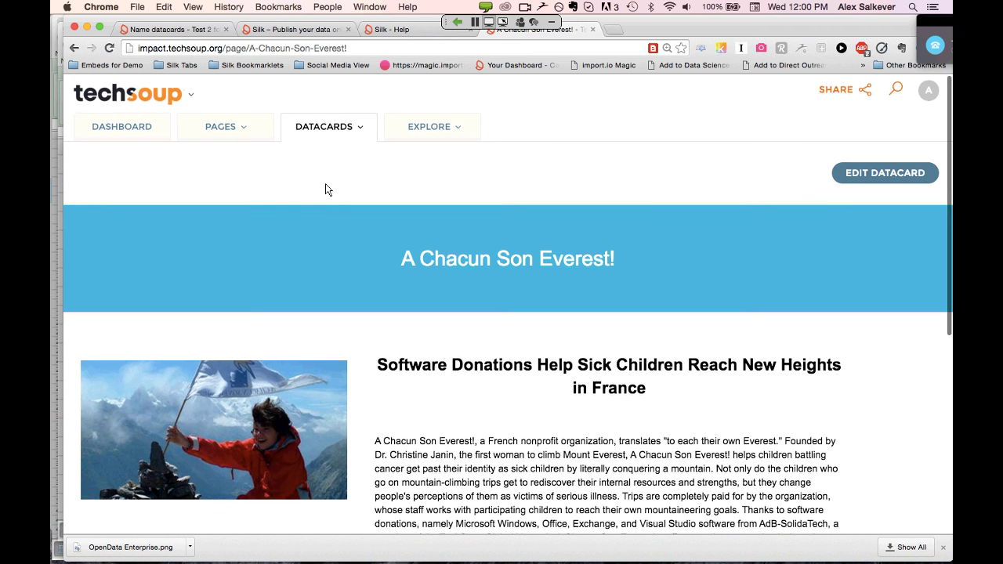
scroll(326, 187, down, 1)
scroll(326, 189, down, 1)
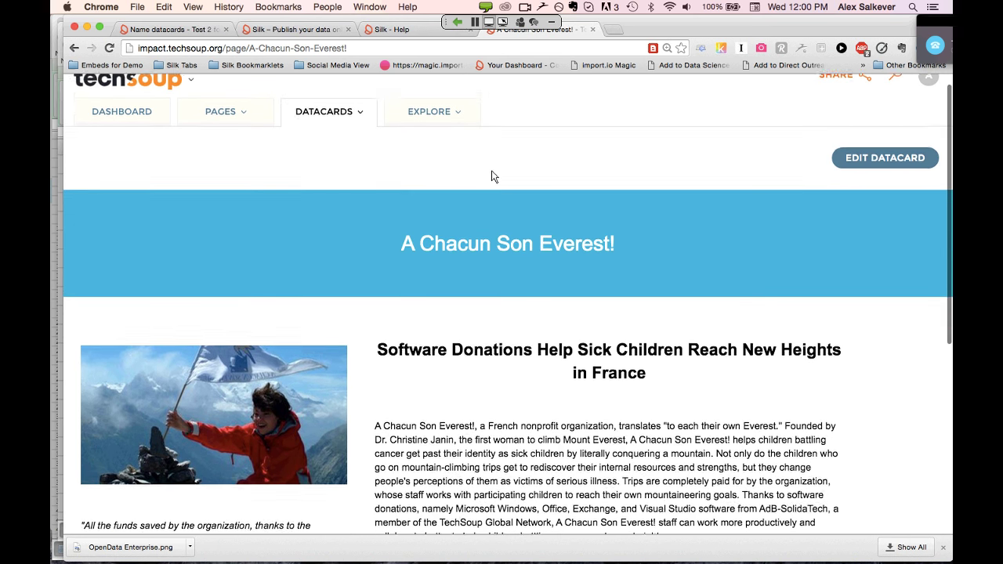
scroll(492, 176, up, 2)
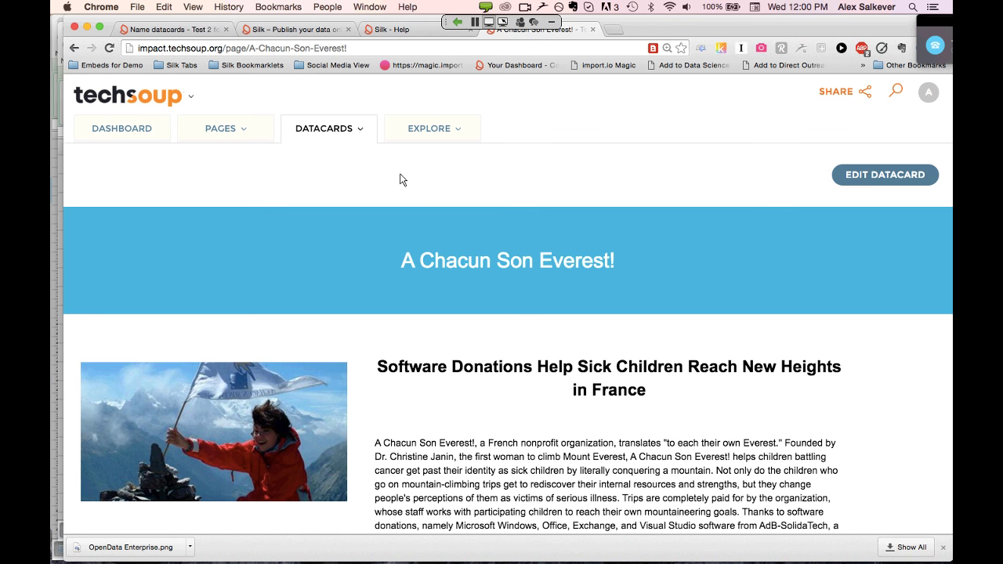
scroll(400, 180, down, 1)
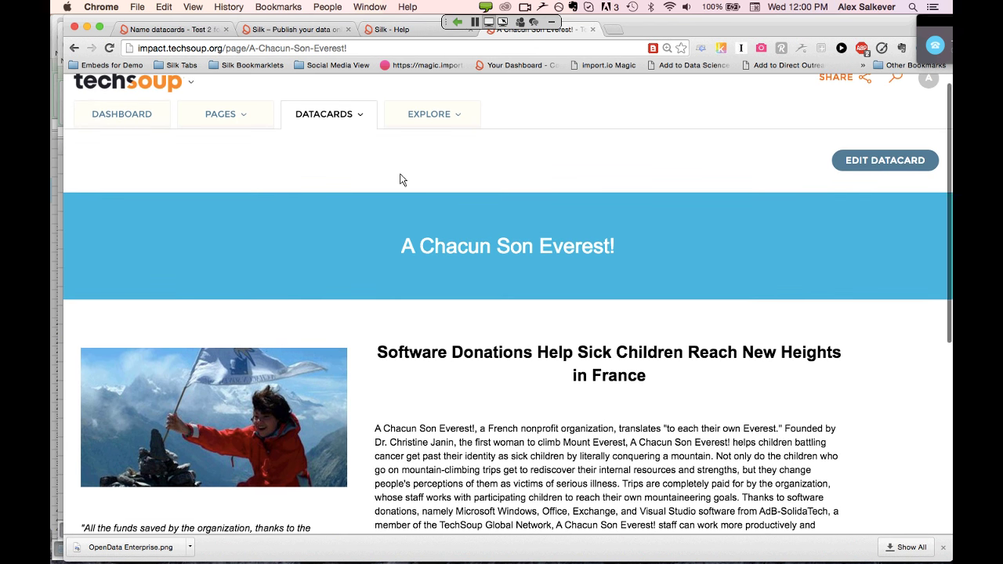
scroll(400, 180, up, 1)
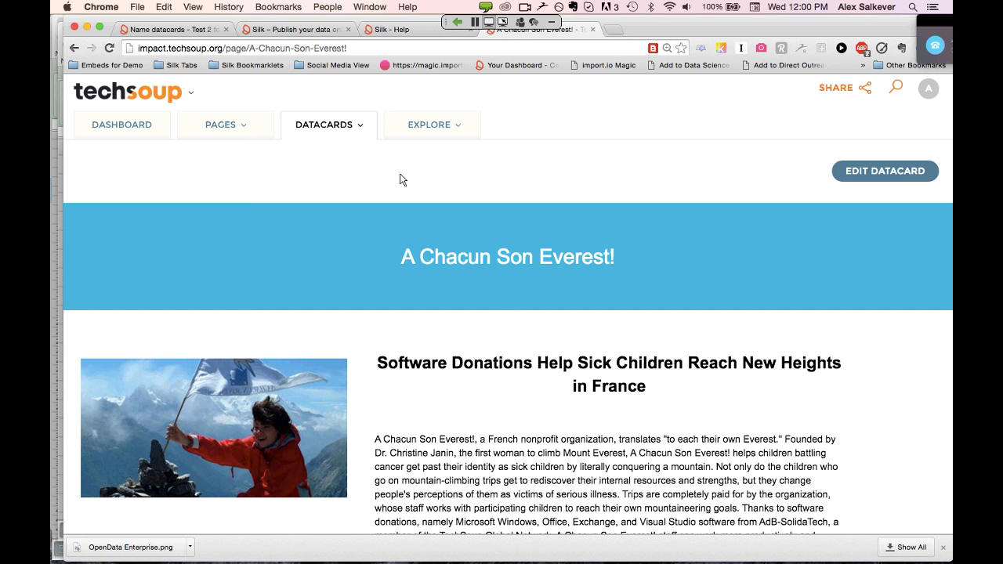
scroll(400, 179, up, 1)
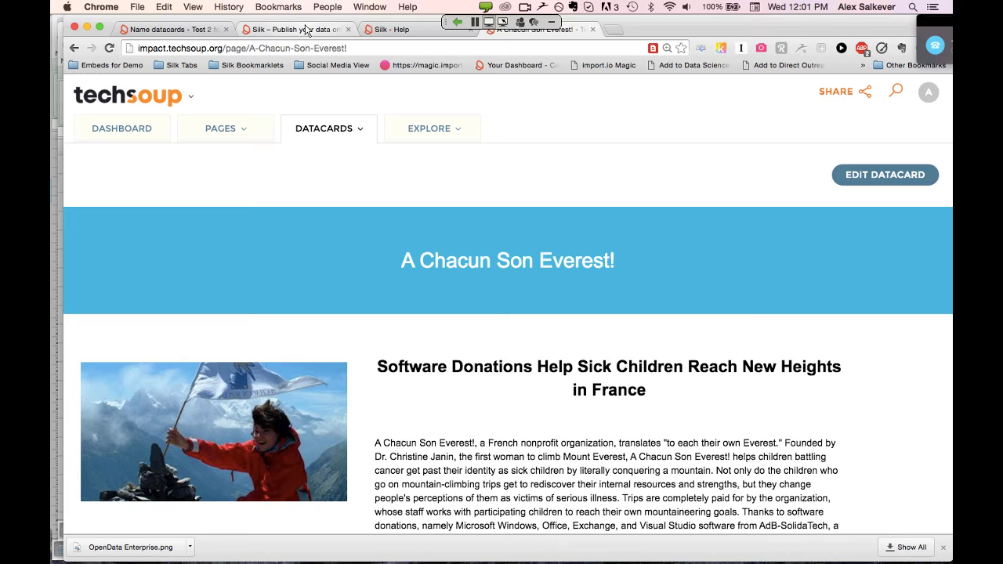
click(308, 30)
scroll(349, 172, up, 10)
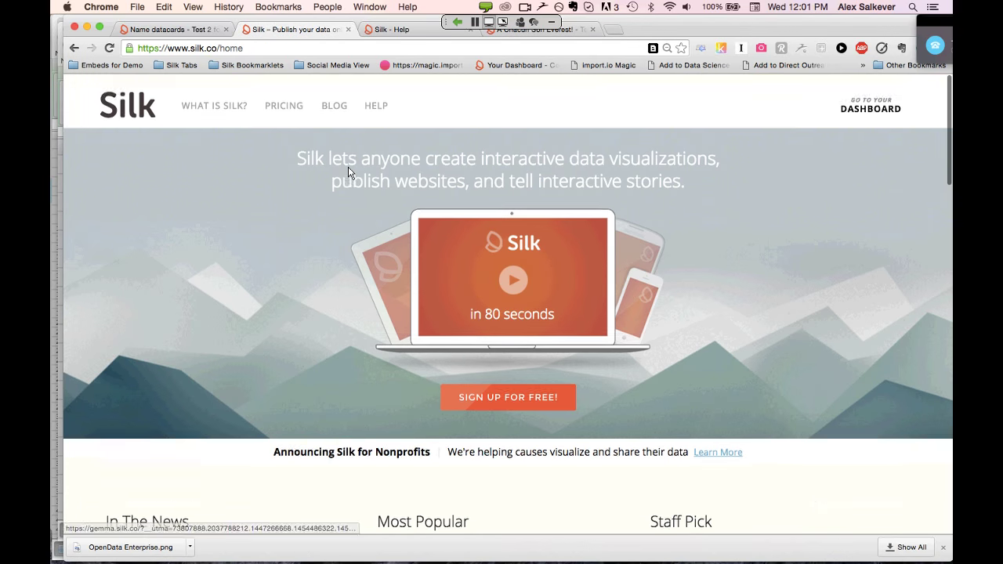